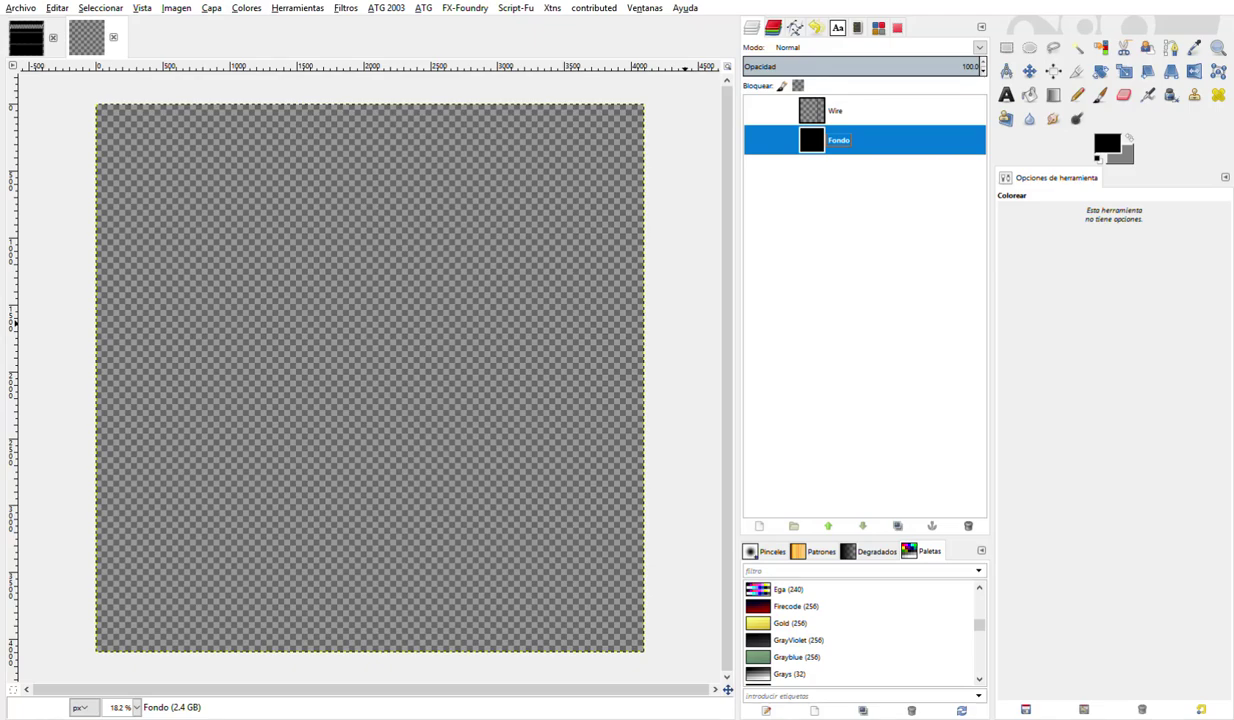
# - Copy a 3784×500 px strip of the tire tread into a named buffer
pyautogui.click(25, 38)
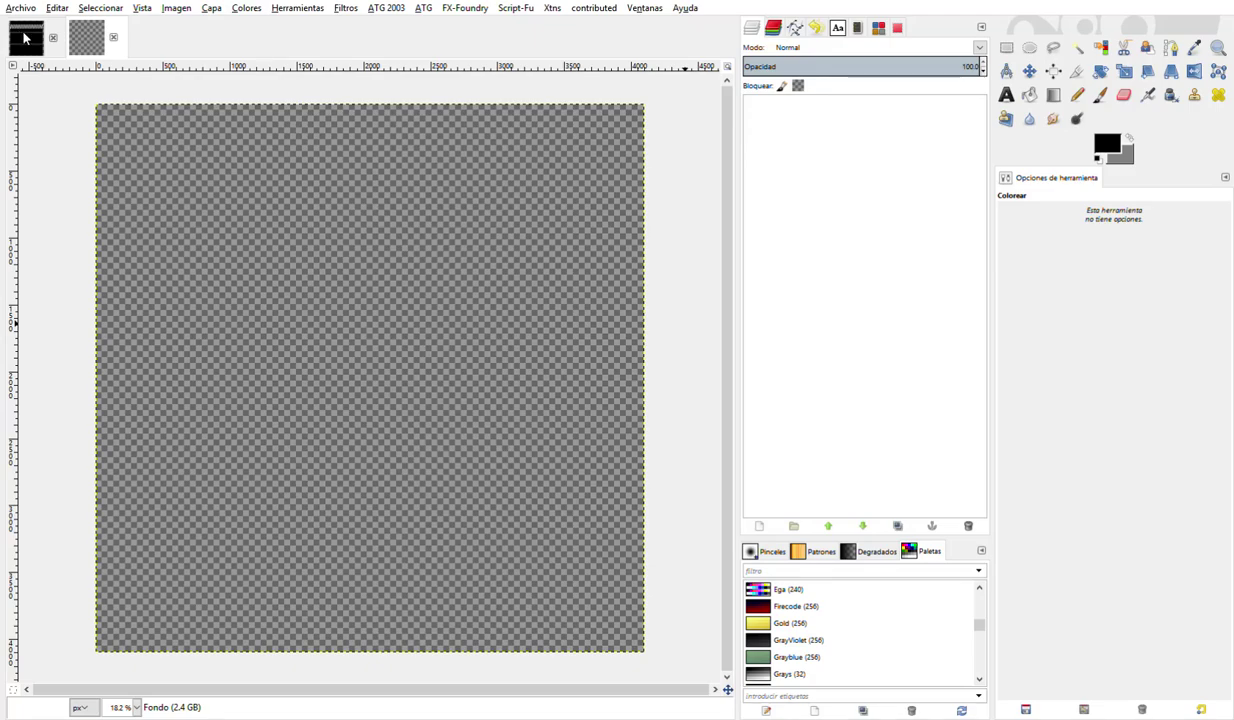
pyautogui.keyDown('ctrl'); pyautogui.scroll(3, 310, 226); pyautogui.keyUp('ctrl')
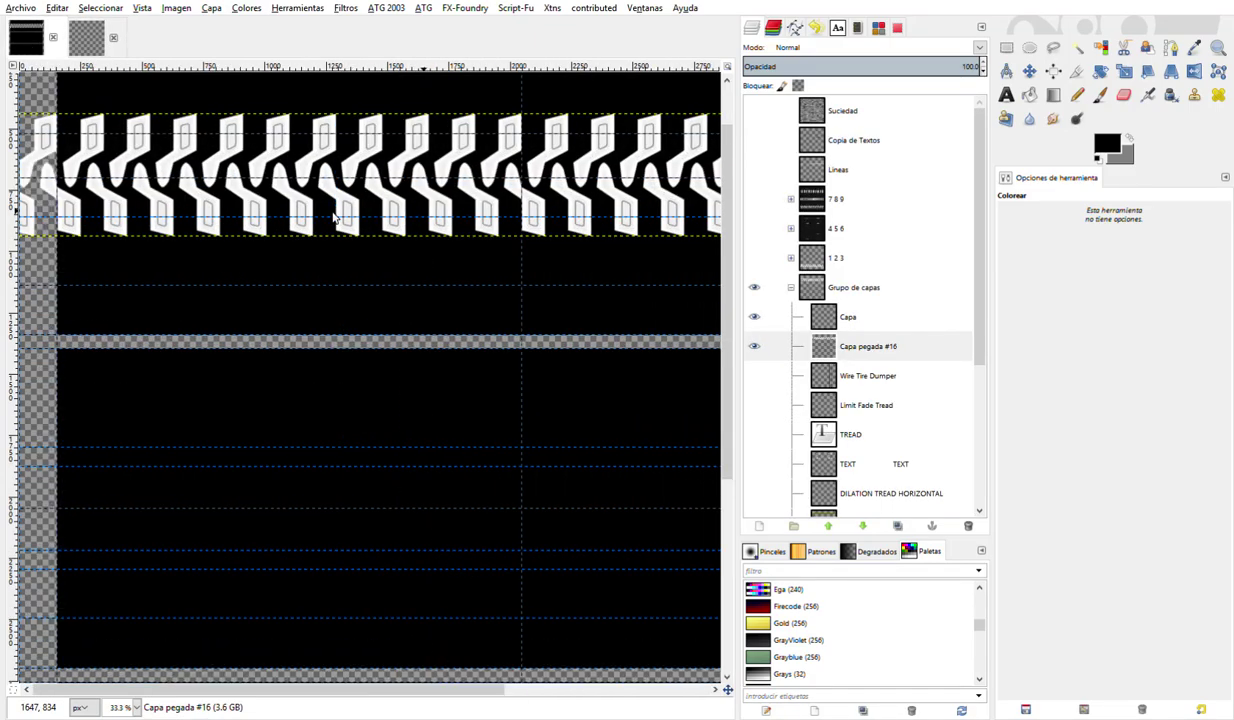
pyautogui.keyDown('ctrl'); pyautogui.scroll(-2, 310, 226); pyautogui.keyUp('ctrl')
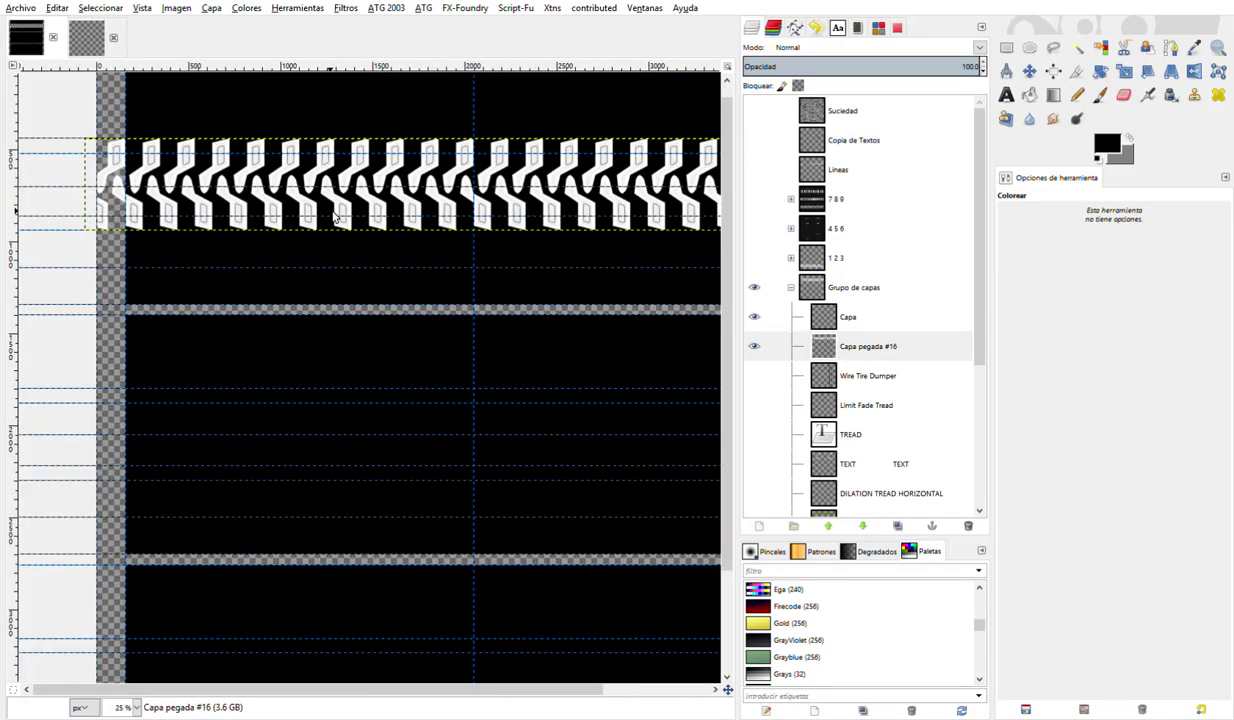
pyautogui.click(1006, 47)
pyautogui.moveTo(127, 138)
pyautogui.mouseDown()
pyautogui.moveTo(164, 232)
pyautogui.moveTo(775, 198)
pyautogui.moveTo(692, 200)
pyautogui.mouseUp()
pyautogui.hotkey('ctrl', 'c')
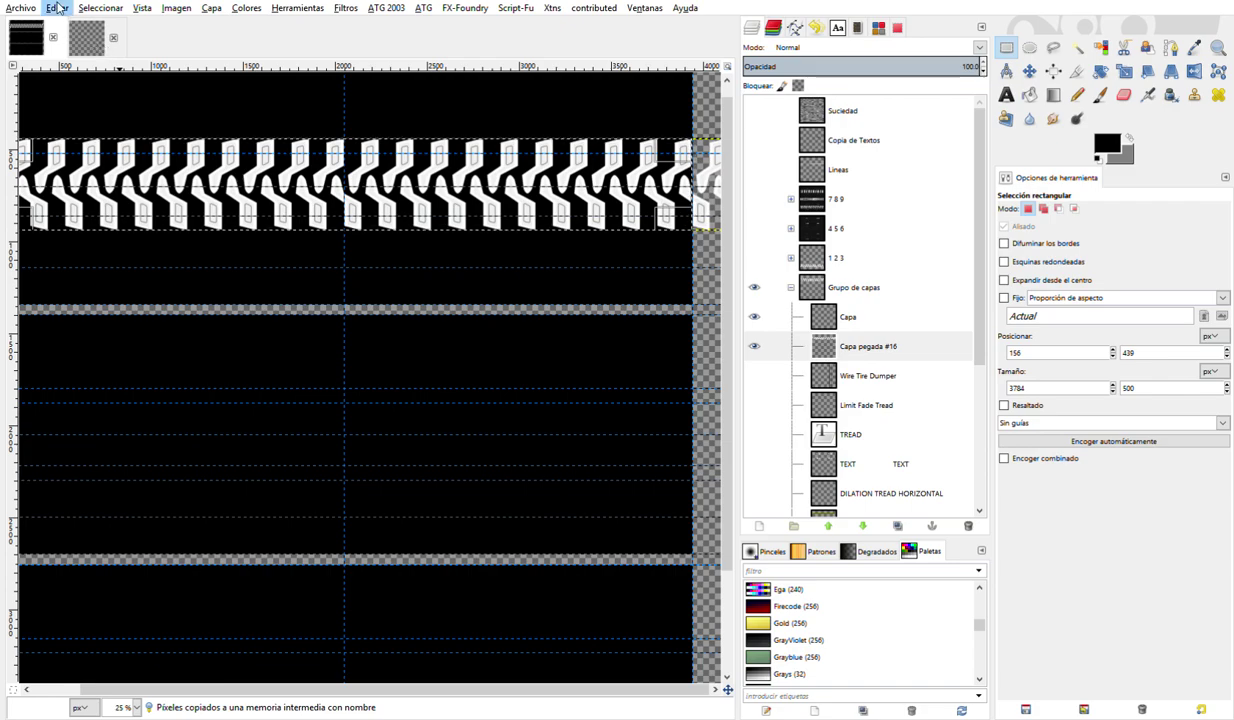
# - Paste the tread strip into the Wire/Fondo image as a new Capa pegada layer
pyautogui.click(86, 38)
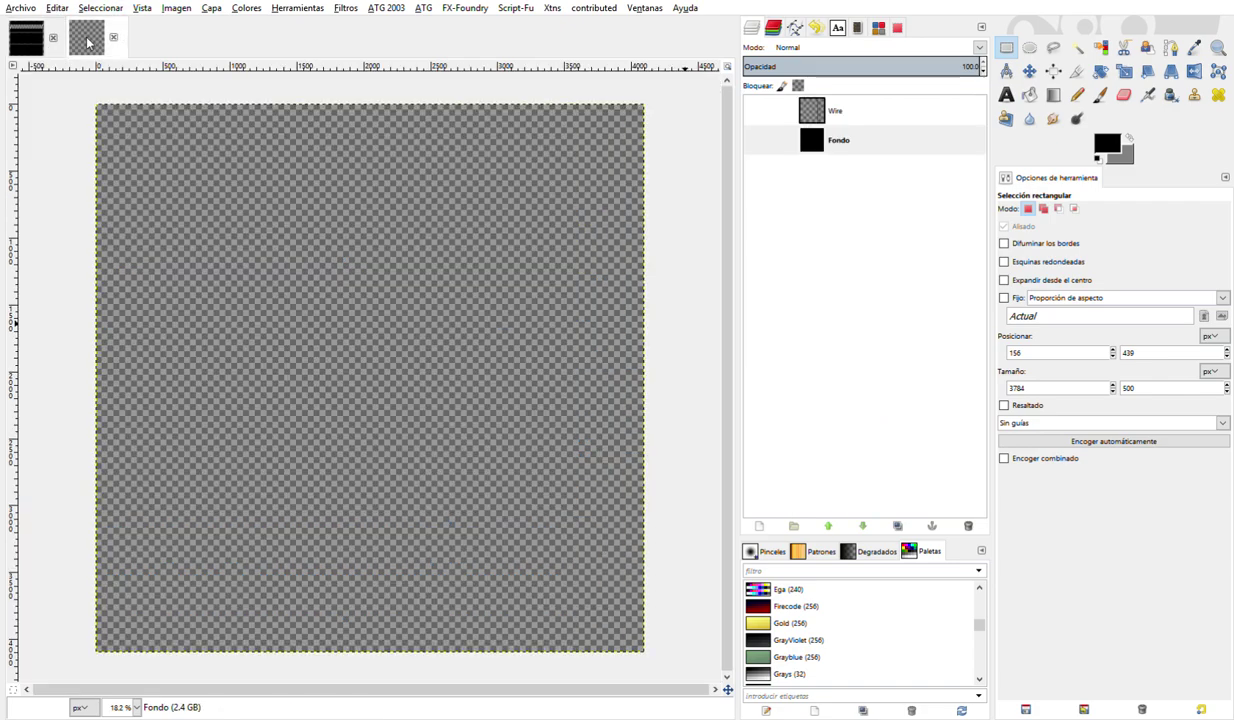
pyautogui.click(826, 142)
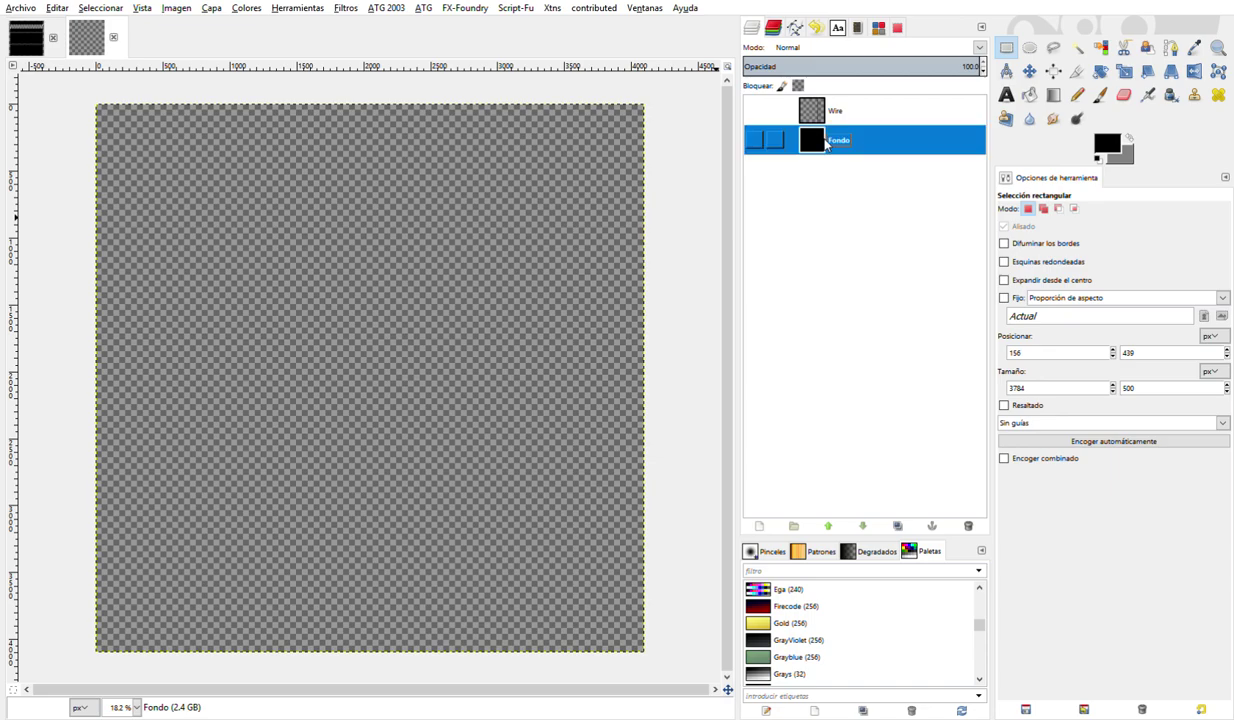
pyautogui.hotkey('ctrl', 'v')
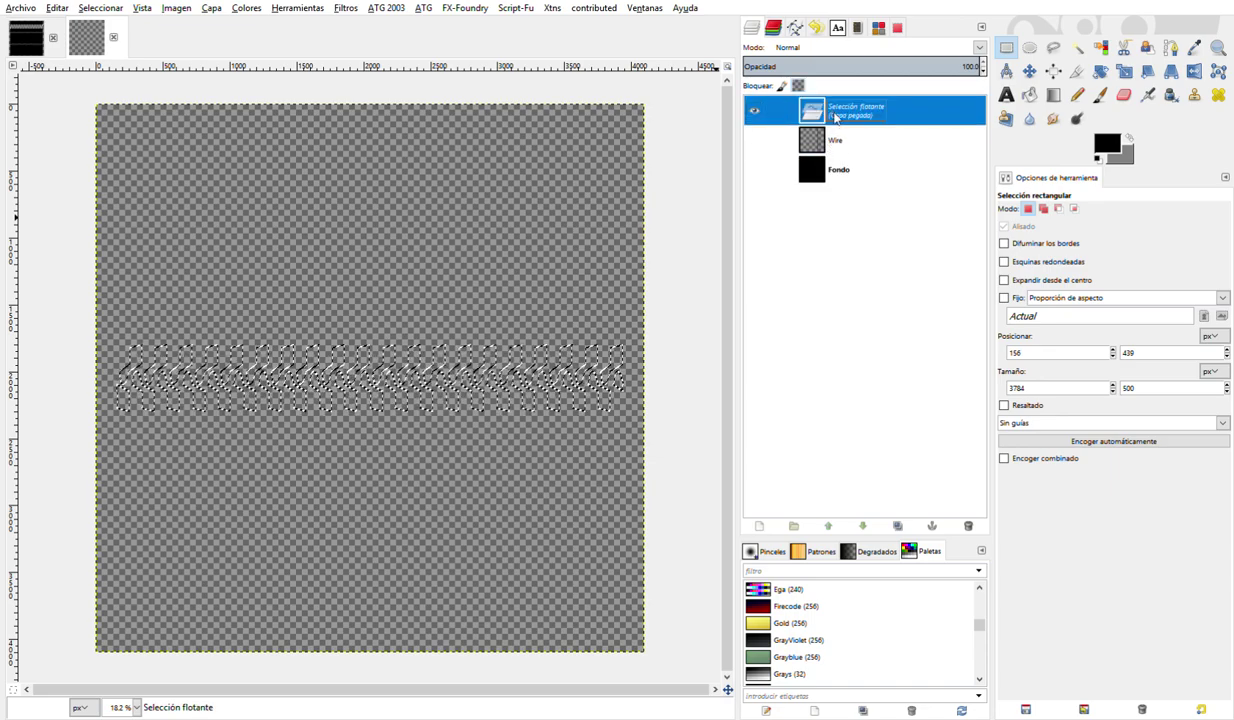
pyautogui.hotkey('shift', 'ctrl', 'n')
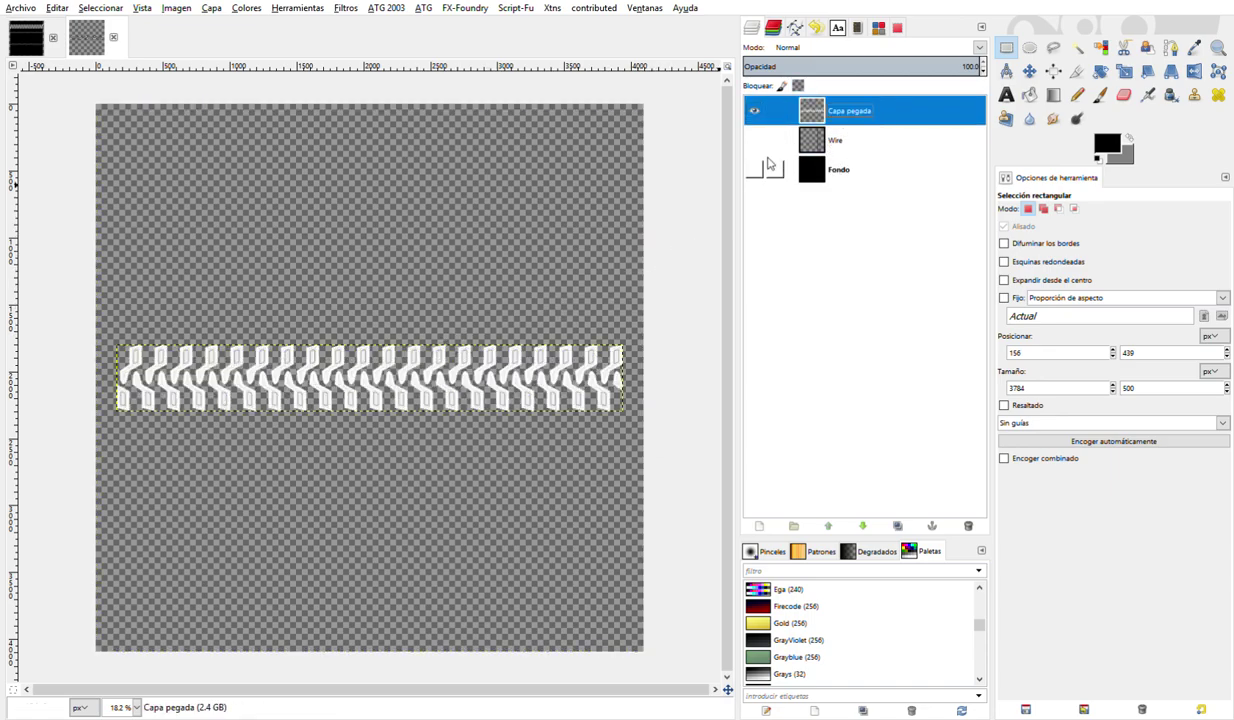
# - Toggle Fondo and Wire visibility to check the pasted tread band
pyautogui.click(754, 171)
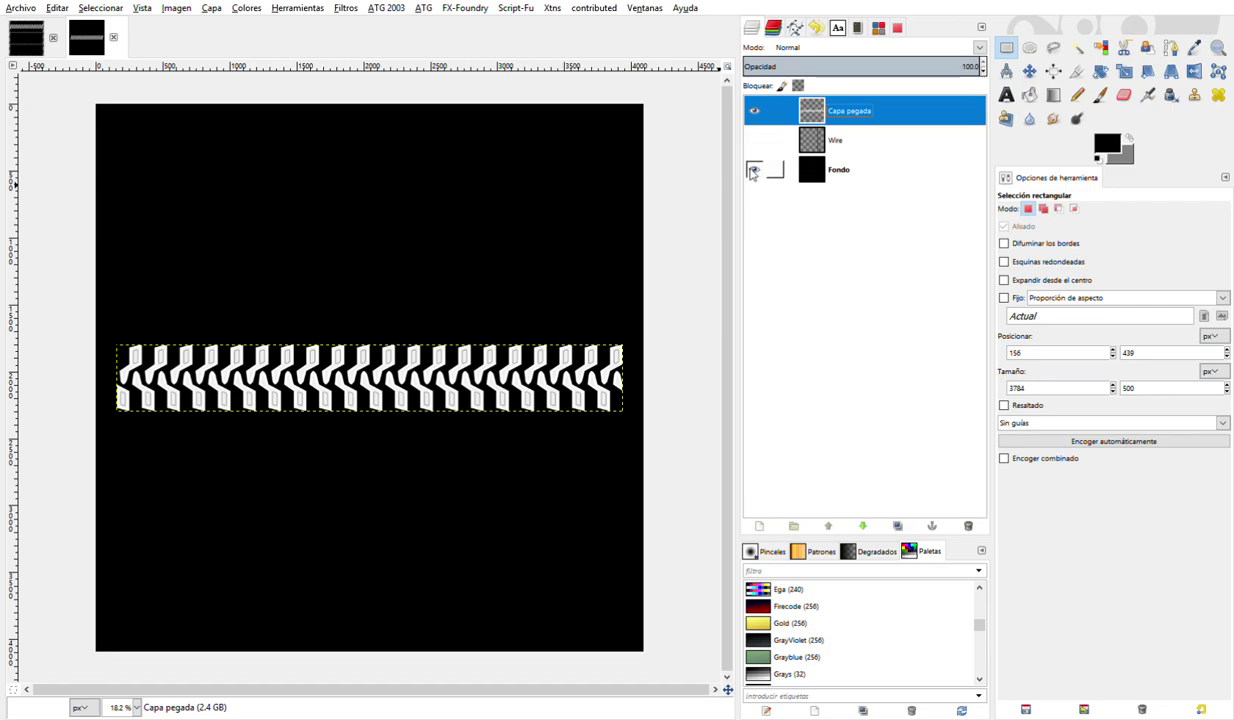
pyautogui.click(754, 171)
pyautogui.click(754, 140)
pyautogui.scroll(3, 520, 345)
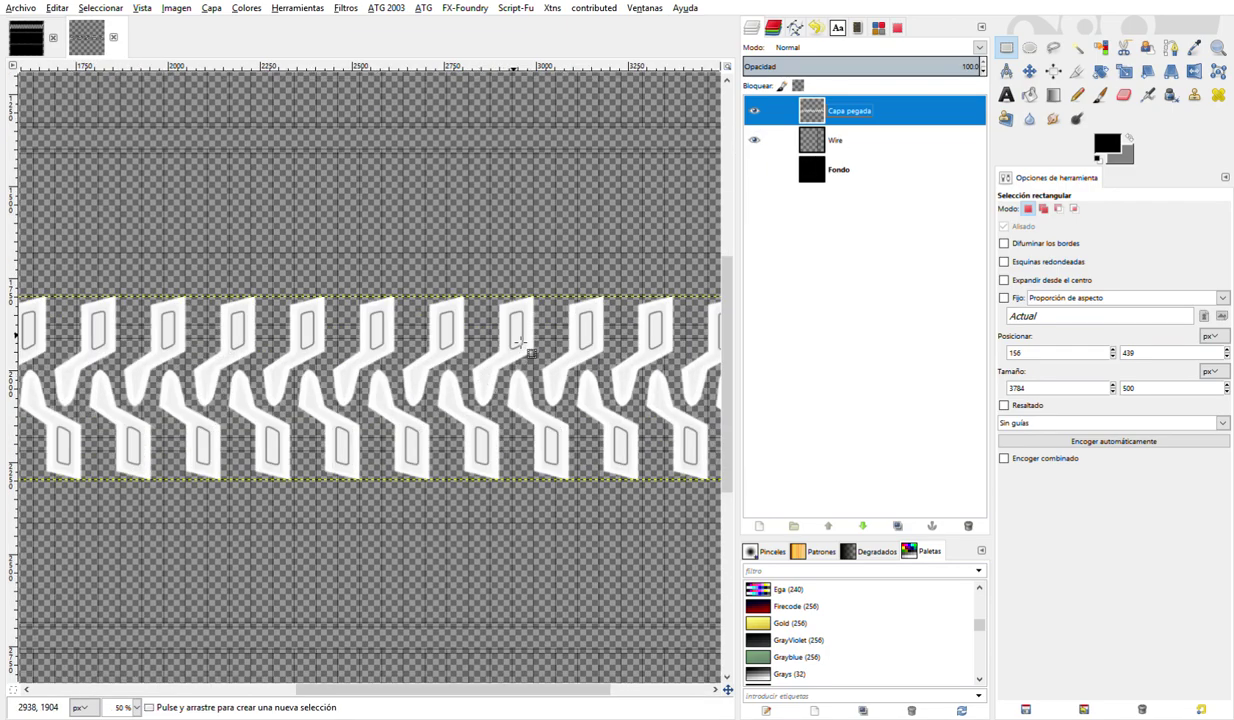
pyautogui.scroll(-2, 527, 343)
pyautogui.scroll(-1, 527, 343)
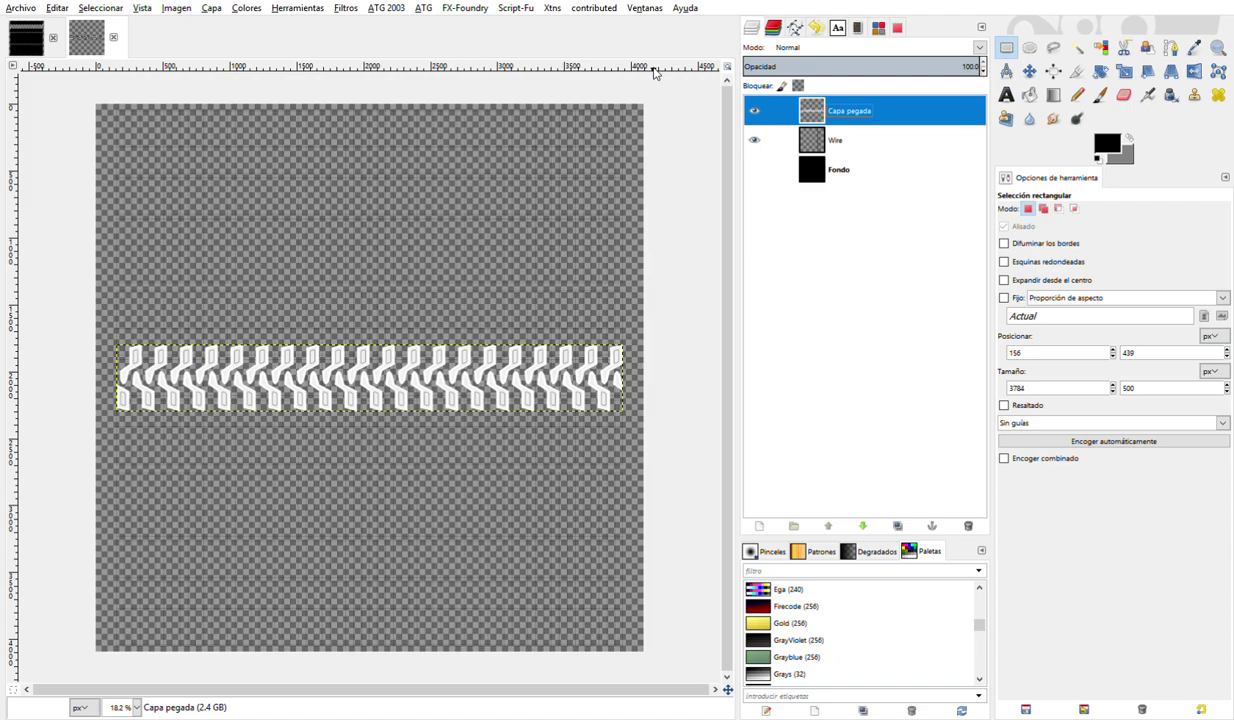
# - Fuzzy-select the transparent regions of the Wire layer
pyautogui.press('m')
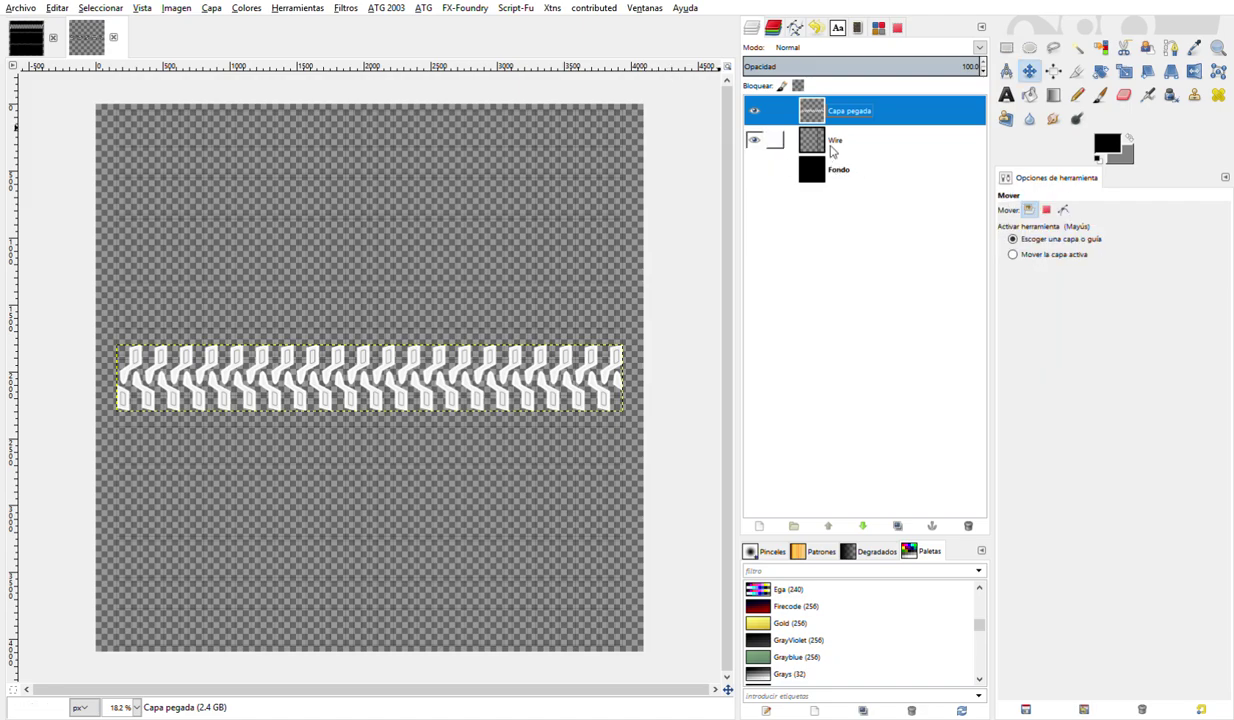
pyautogui.click(915, 137)
pyautogui.press('u')
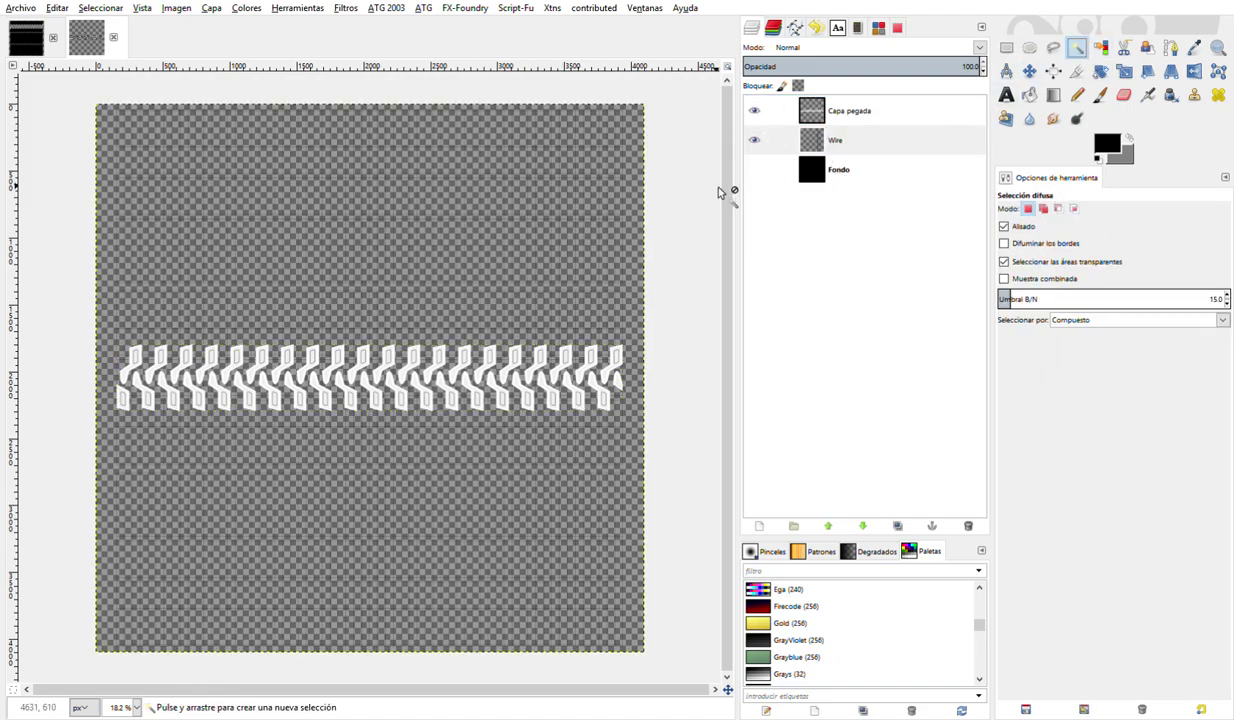
pyautogui.scroll(3, 622, 317)
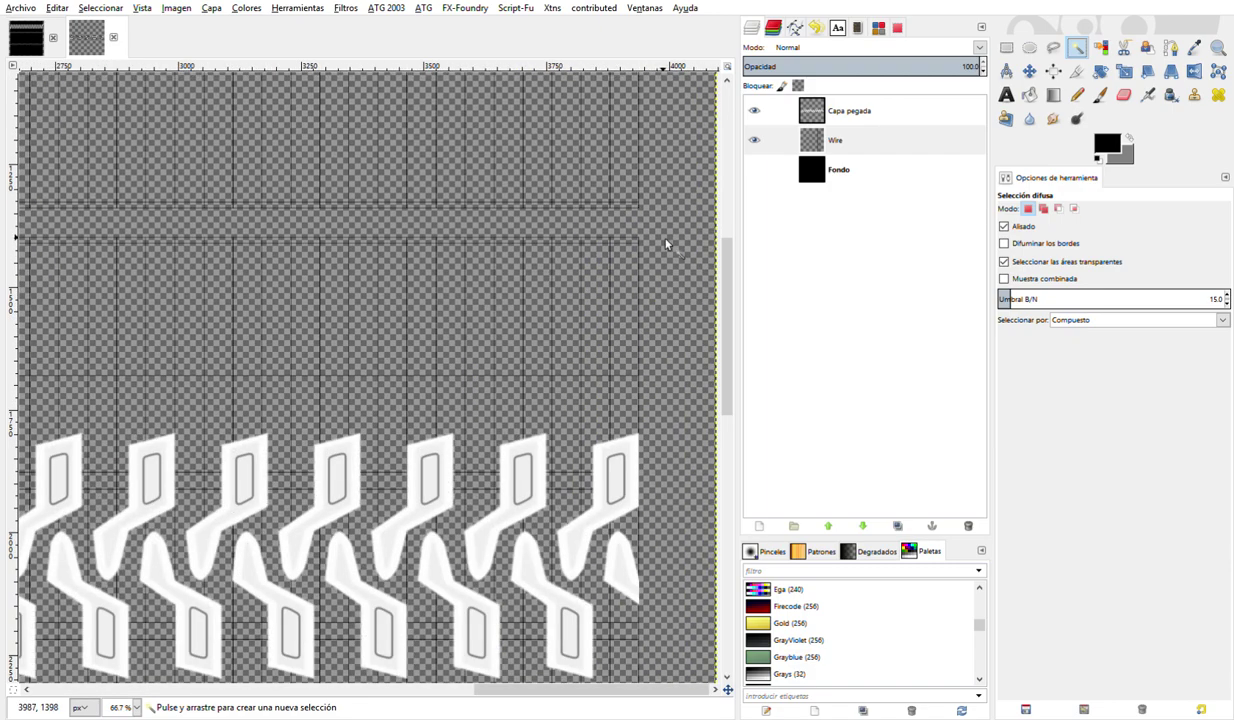
pyautogui.scroll(1, 622, 317)
pyautogui.click(678, 213)
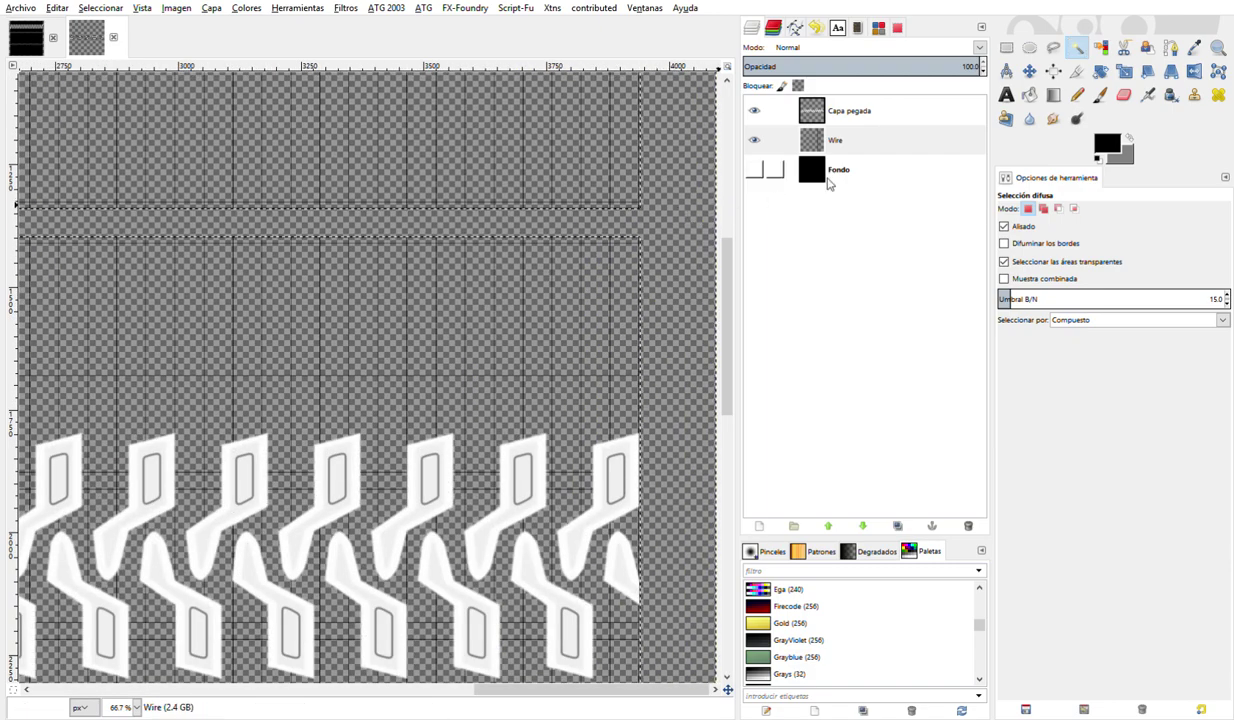
# - Duplicate the Fondo layer and make the Copia de Fondo copy visible
pyautogui.click(823, 180)
pyautogui.hotkey('shift', 'ctrl', 'd')
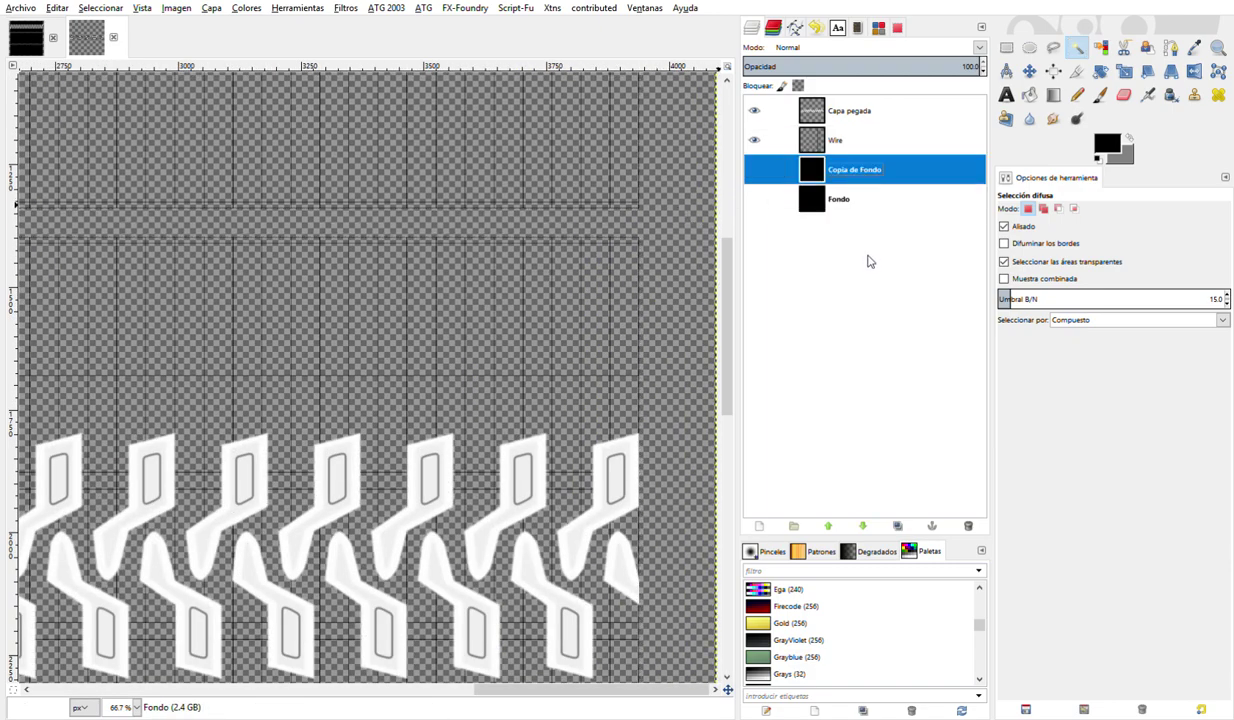
pyautogui.click(754, 170)
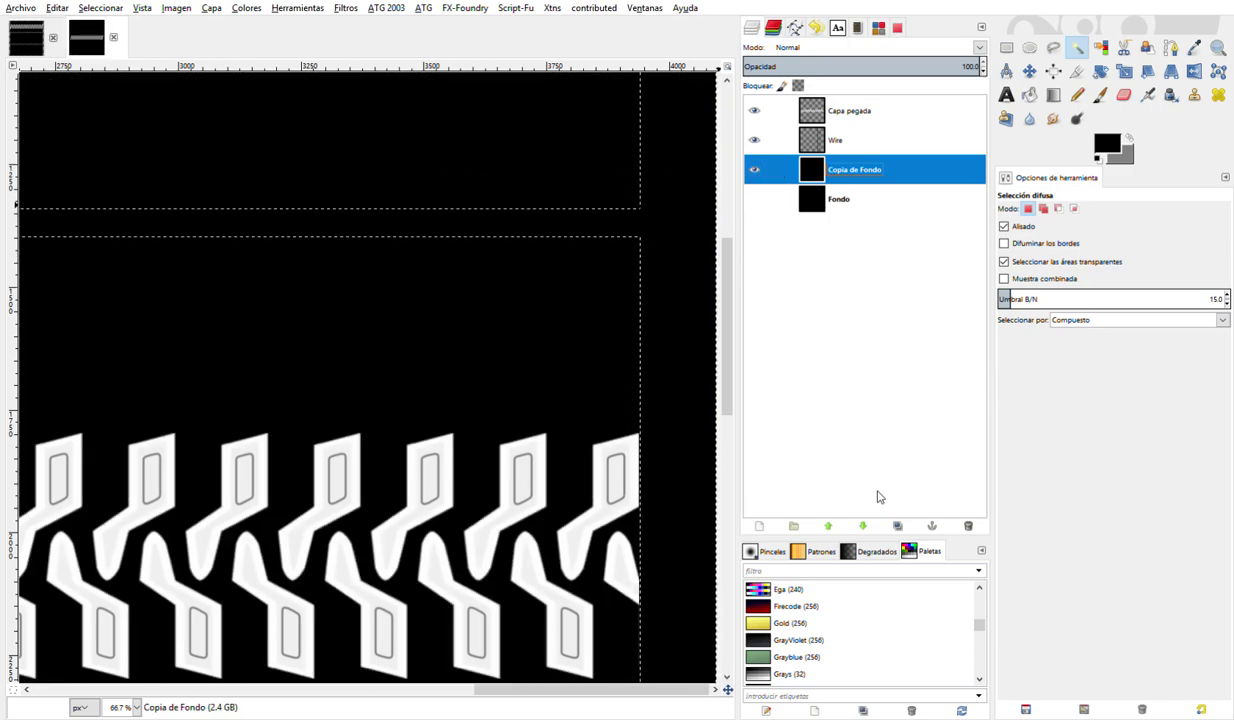
pyautogui.click(699, 218)
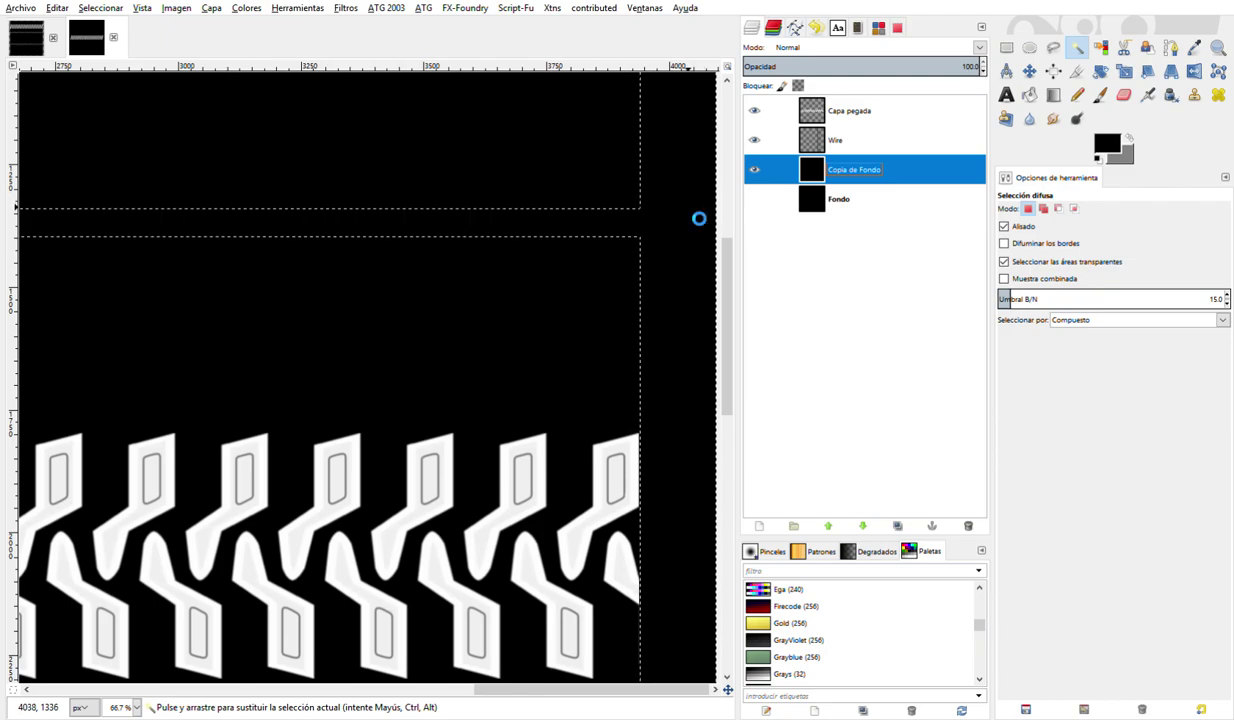
# - Cut the band and right-edge strip out of Copia de Fondo, then clear the selection
pyautogui.click(835, 140)
pyautogui.click(692, 213)
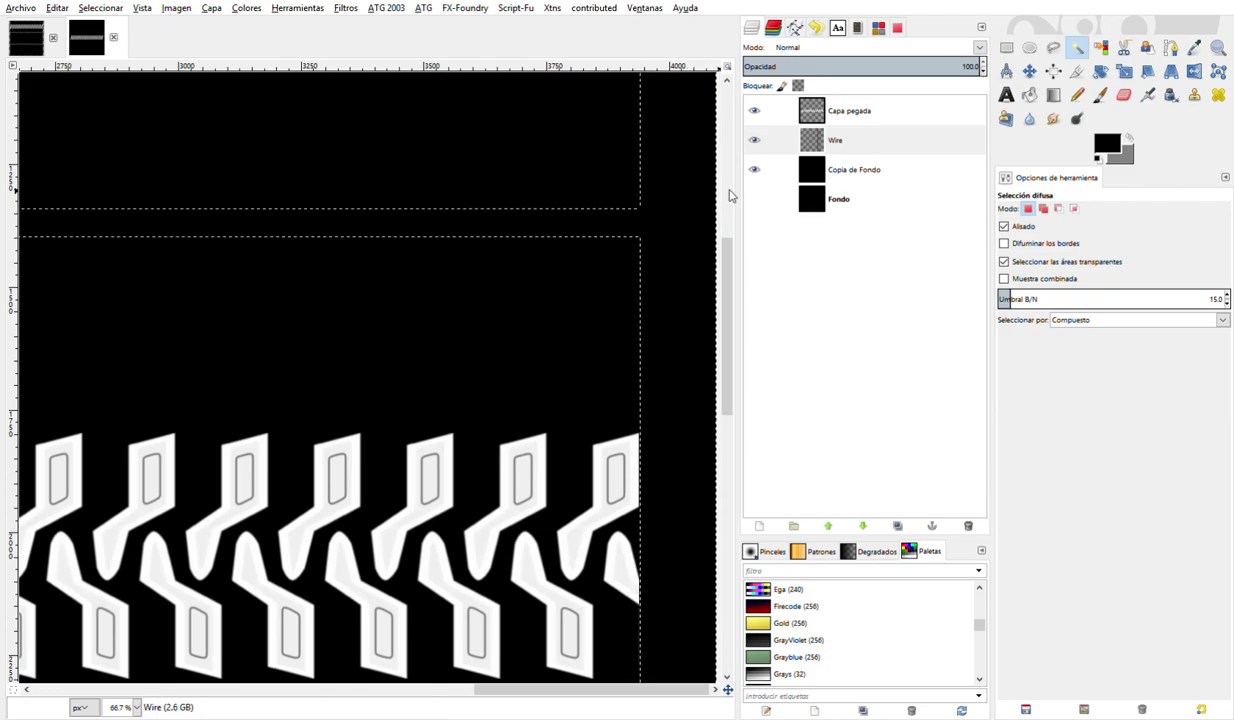
pyautogui.click(843, 171)
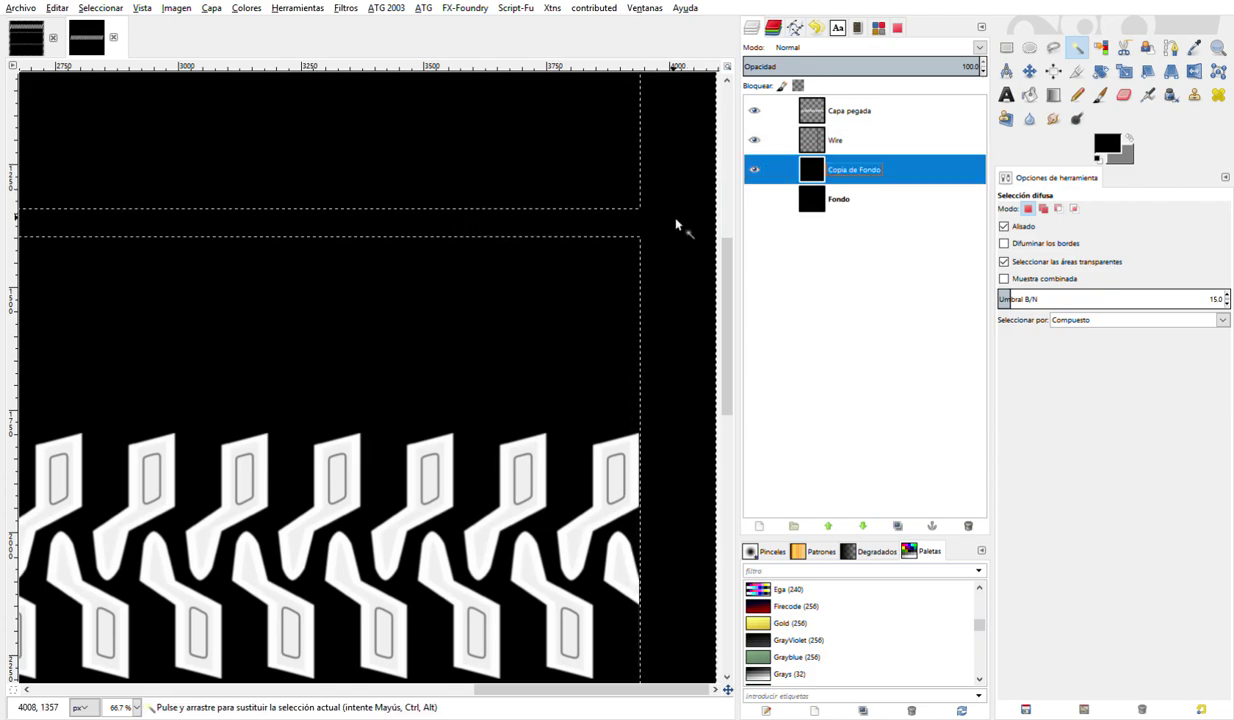
pyautogui.press('Delete')
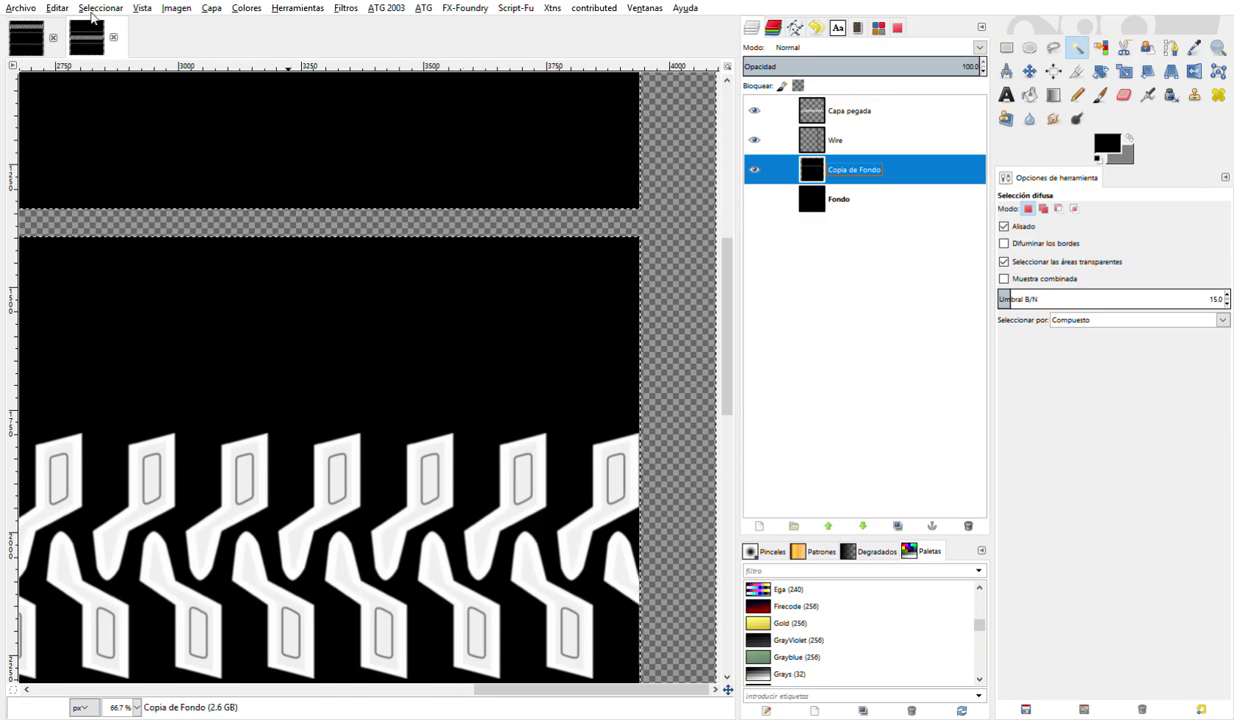
pyautogui.click(92, 14)
pyautogui.click(107, 48)
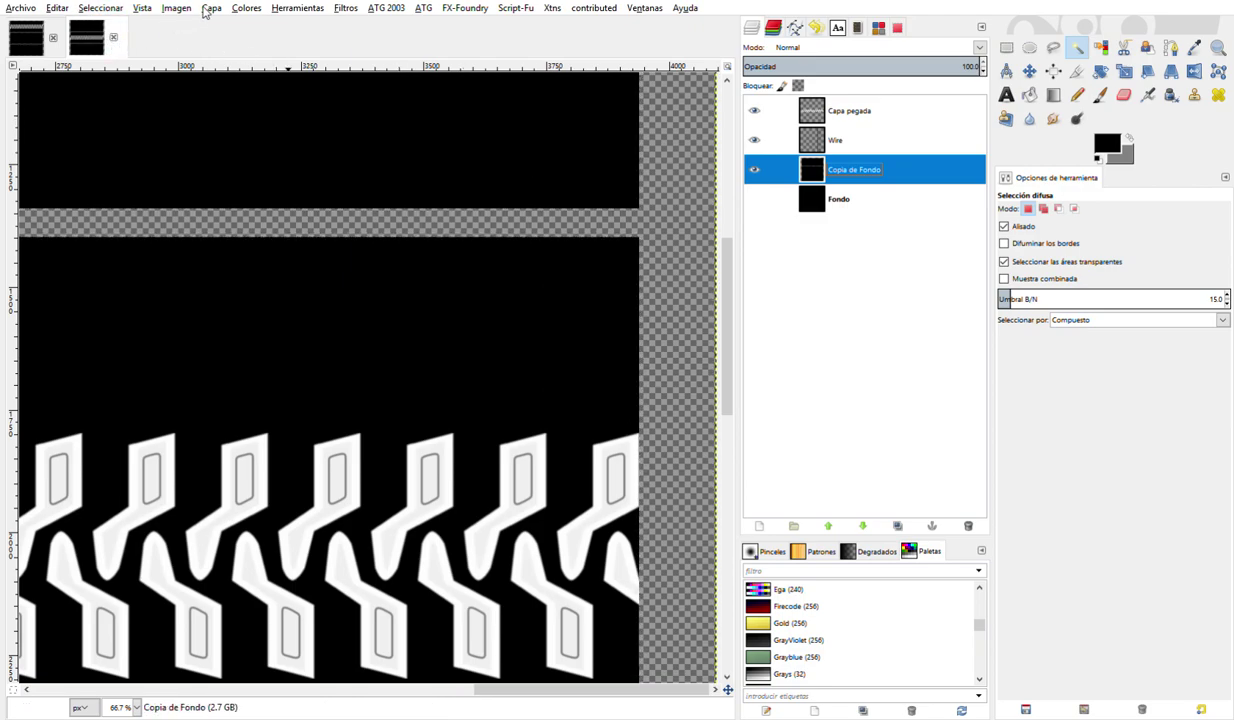
pyautogui.click(246, 8)
pyautogui.click(280, 74)
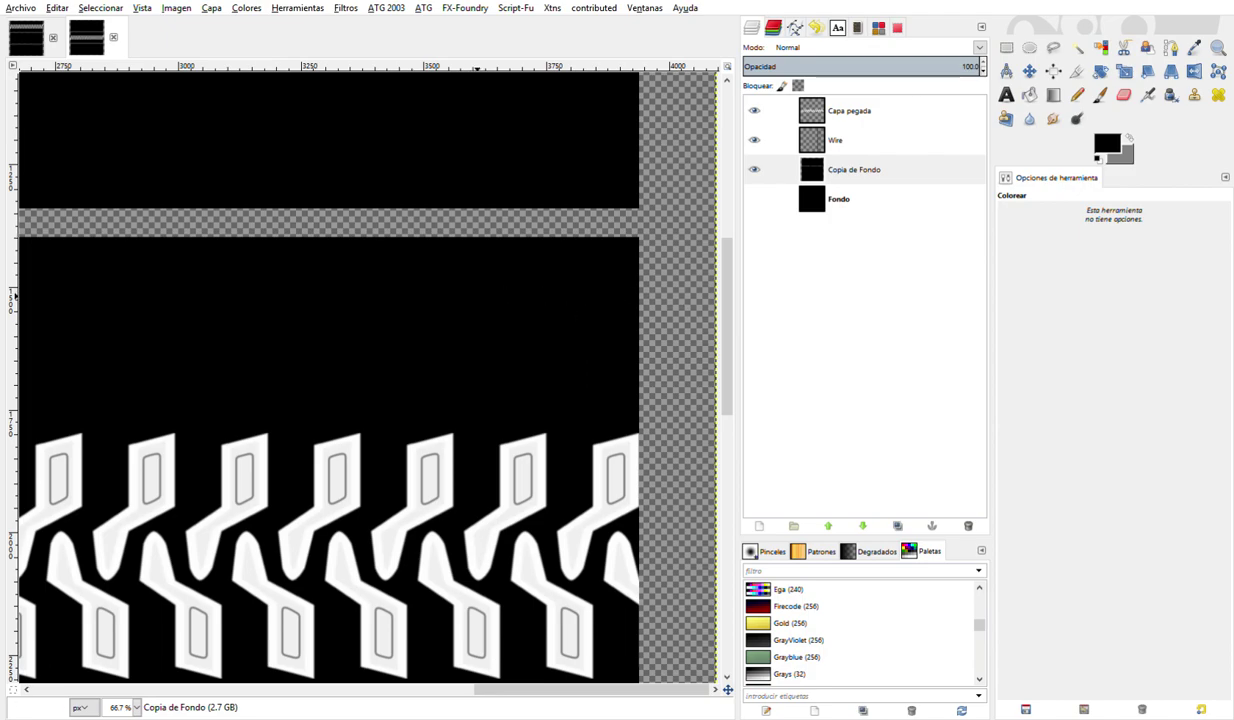
# - Apply the grey Colorize tint to Copia de Fondo and select Fondo
pyautogui.press('Return')
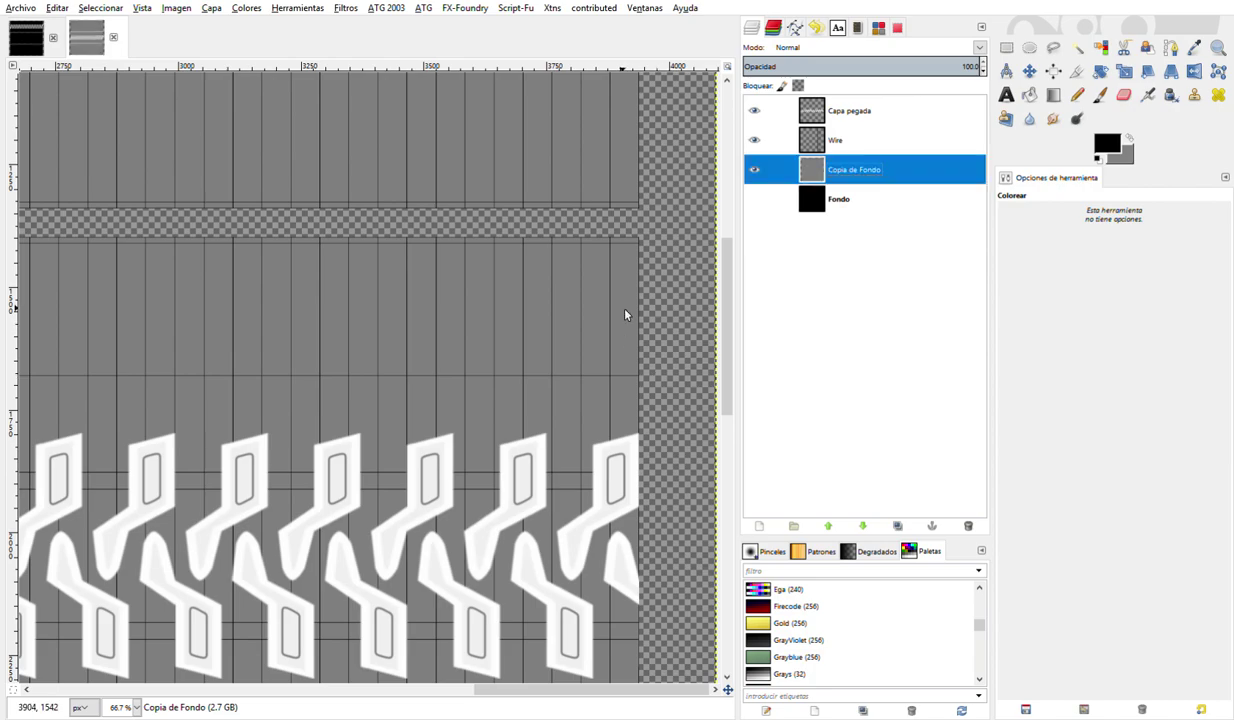
pyautogui.keyDown('ctrl'); pyautogui.scroll(-1, 598, 367); pyautogui.keyUp('ctrl')
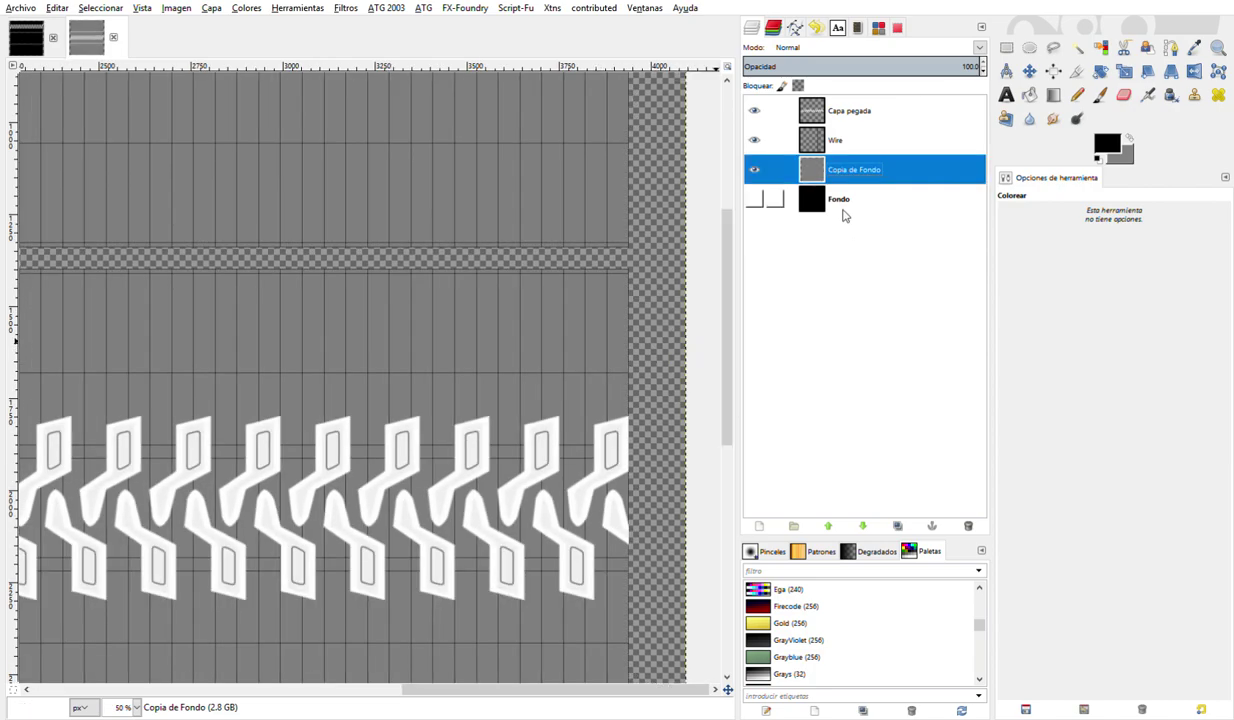
pyautogui.click(840, 203)
# - Show only the Fondo layer and rename it BASE NORMAL & HEIGHT
pyautogui.click(754, 199)
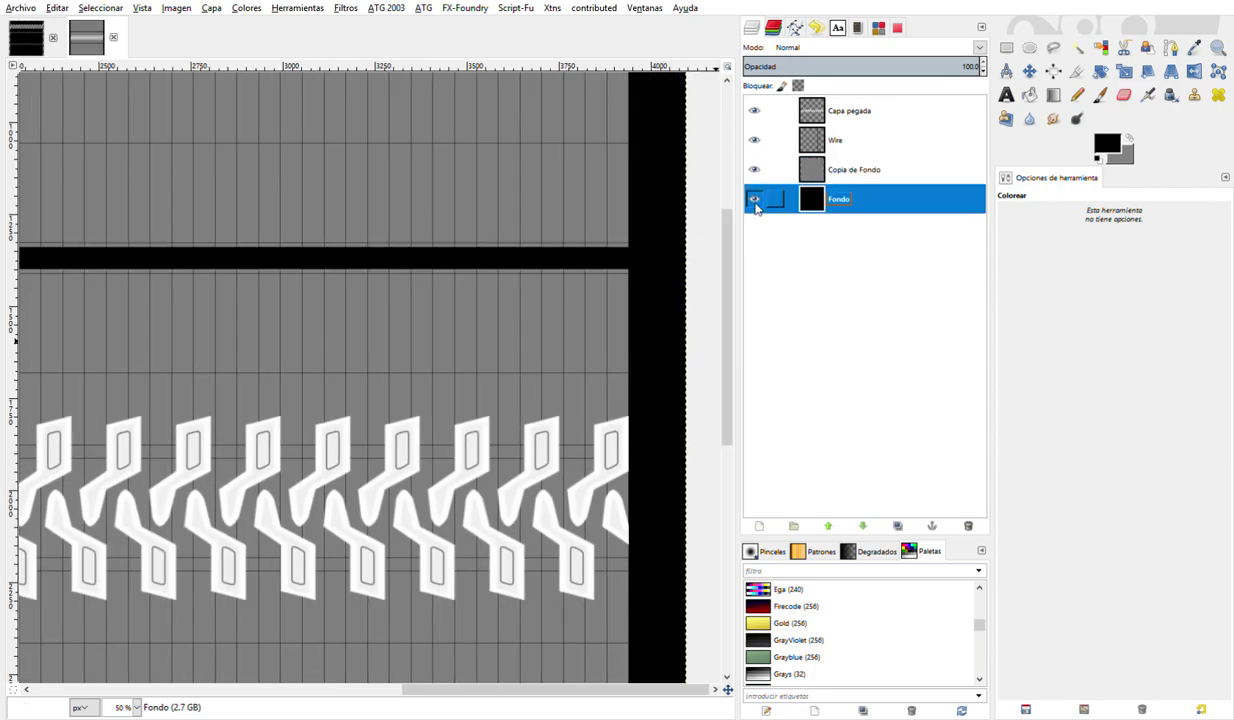
pyautogui.keyDown('ctrl'); pyautogui.scroll(-3, 573, 316); pyautogui.keyUp('ctrl')
pyautogui.keyDown('shift'); pyautogui.click(755, 200); pyautogui.keyUp('shift')
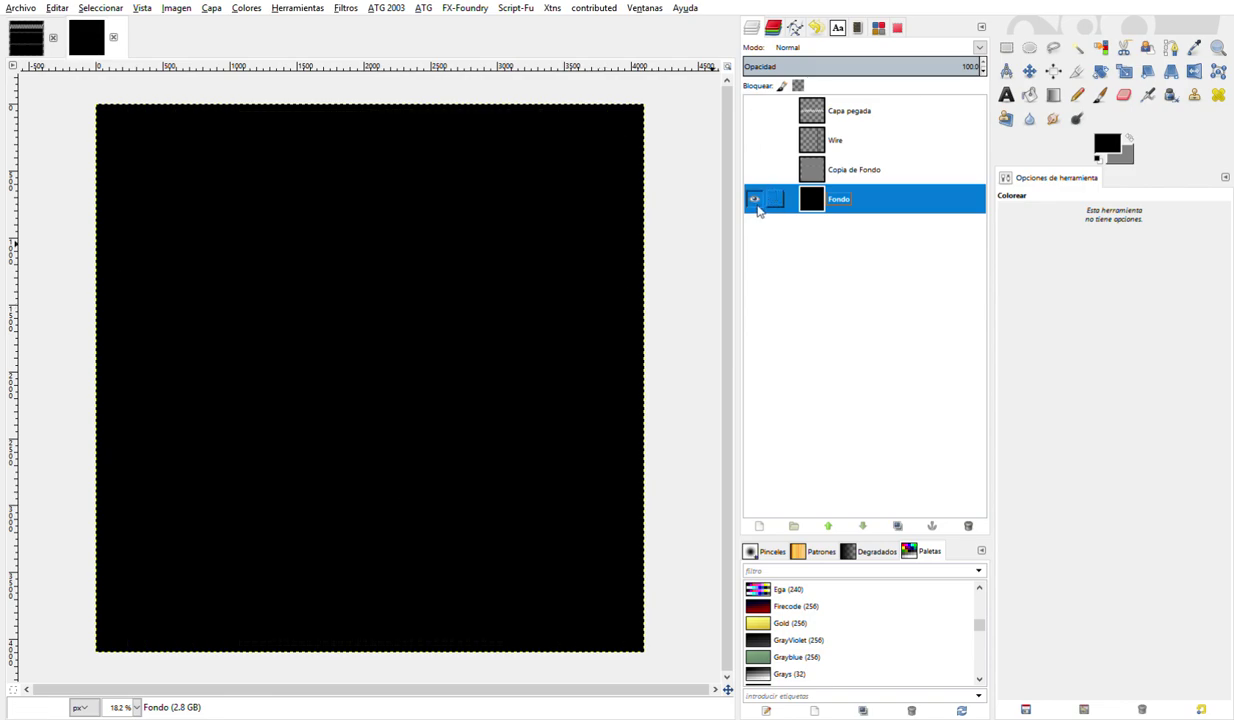
pyautogui.doubleClick(839, 200)
pyautogui.write('BASE NORMAL & HEIGHT')
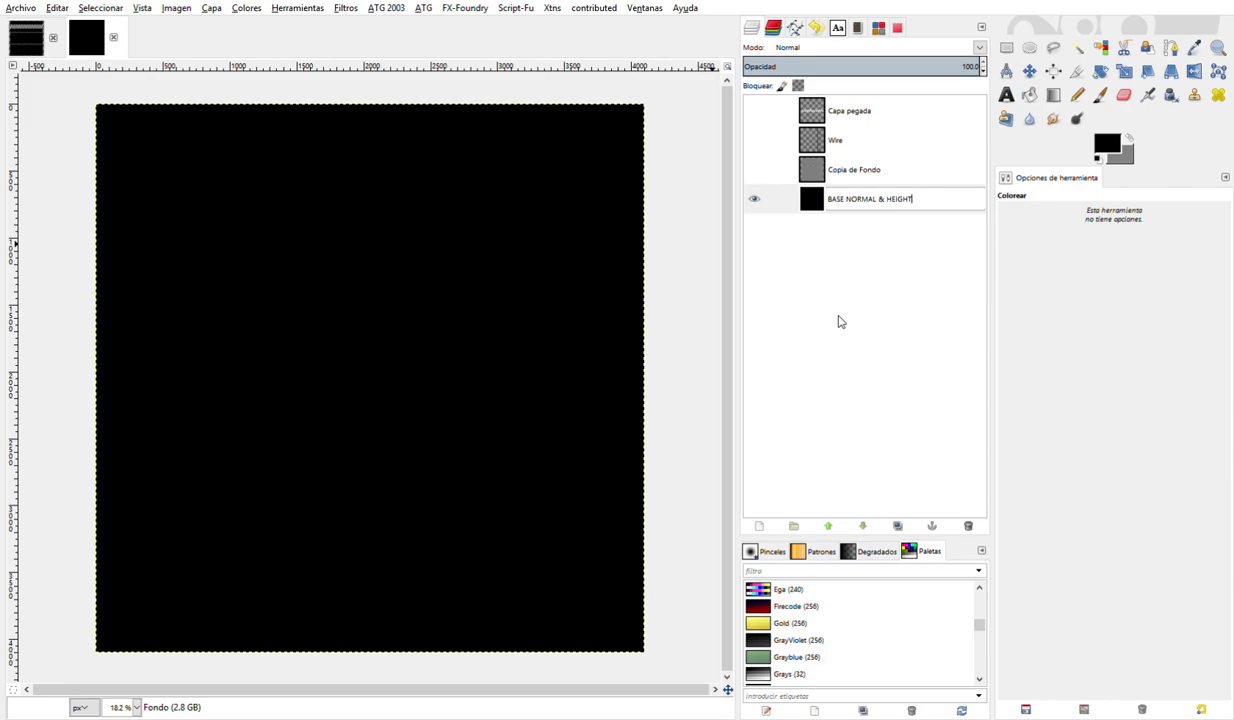
# - Confirm the BASE NORMAL & HEIGHT name and rename Copia de Fondo to LIMITS TIRES
pyautogui.press('Return')
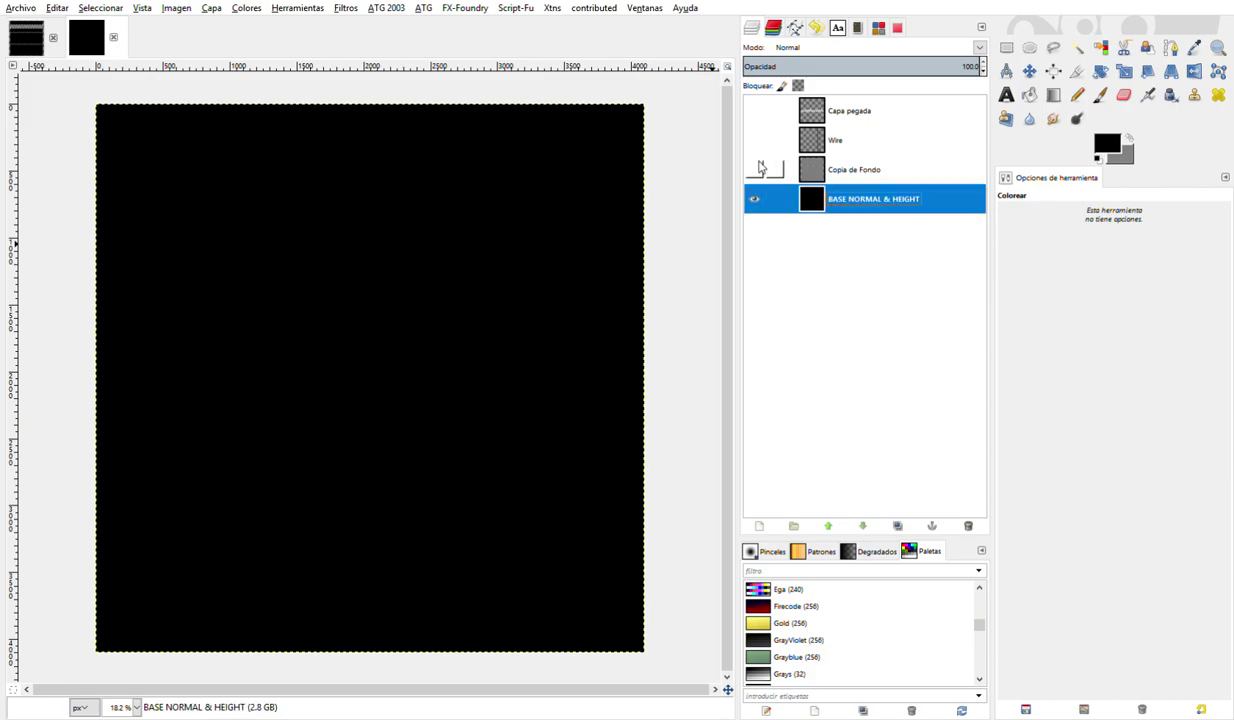
pyautogui.click(754, 170)
pyautogui.click(754, 199)
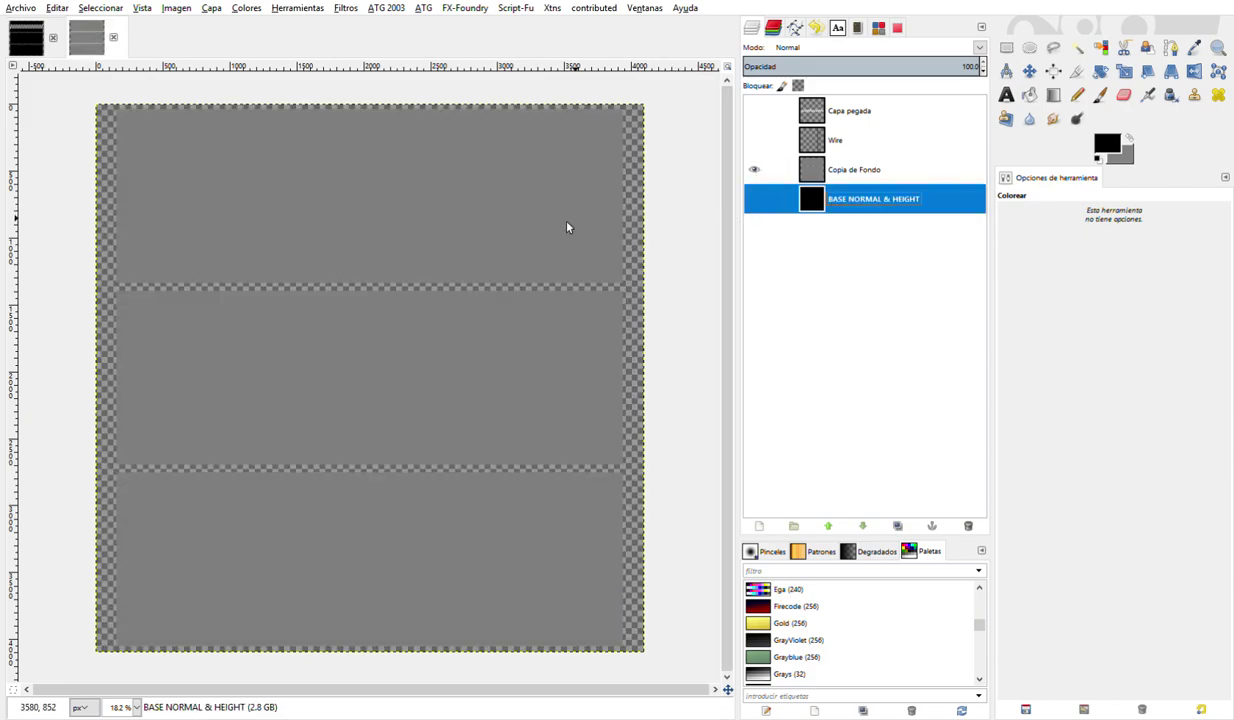
pyautogui.click(754, 199)
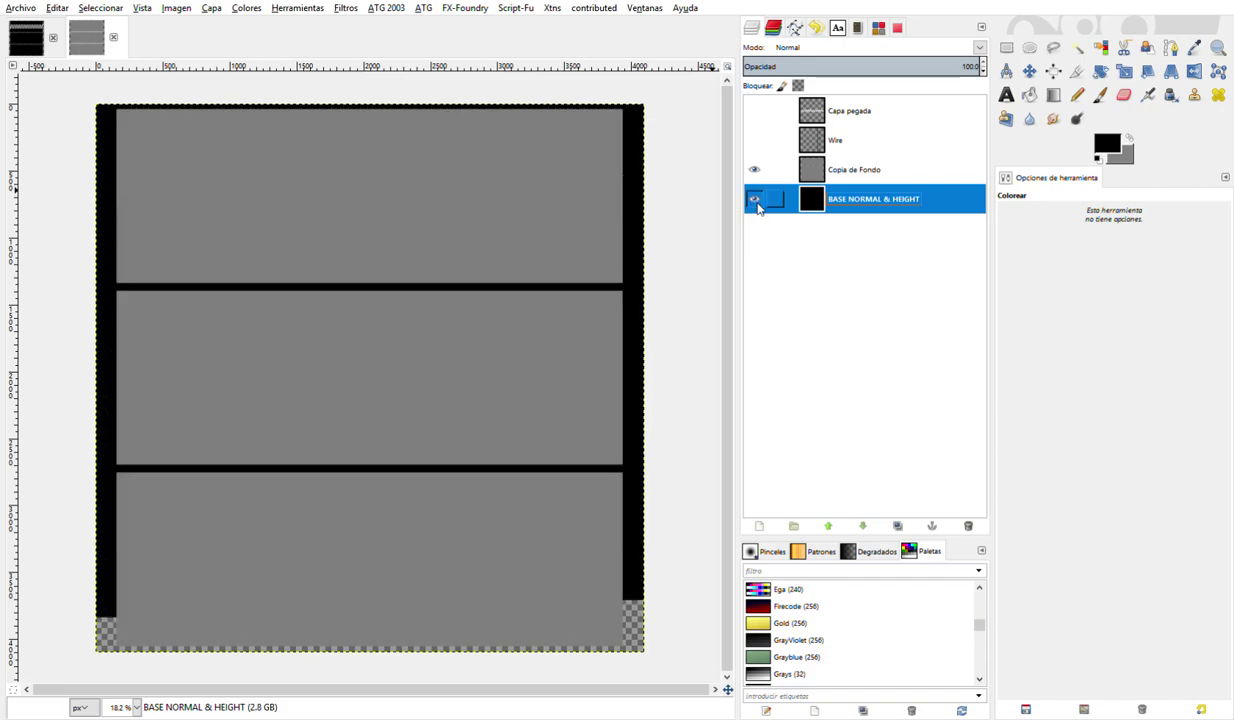
pyautogui.doubleClick(840, 170)
pyautogui.write('l')
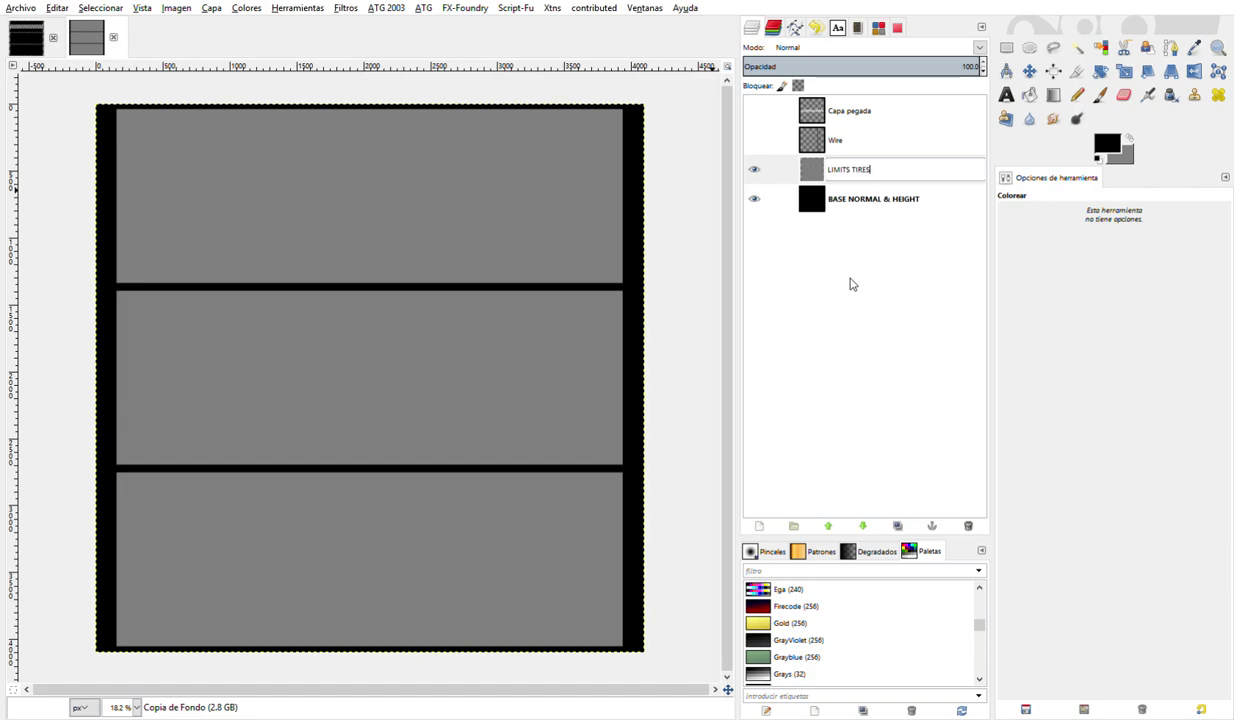
pyautogui.press('Return')
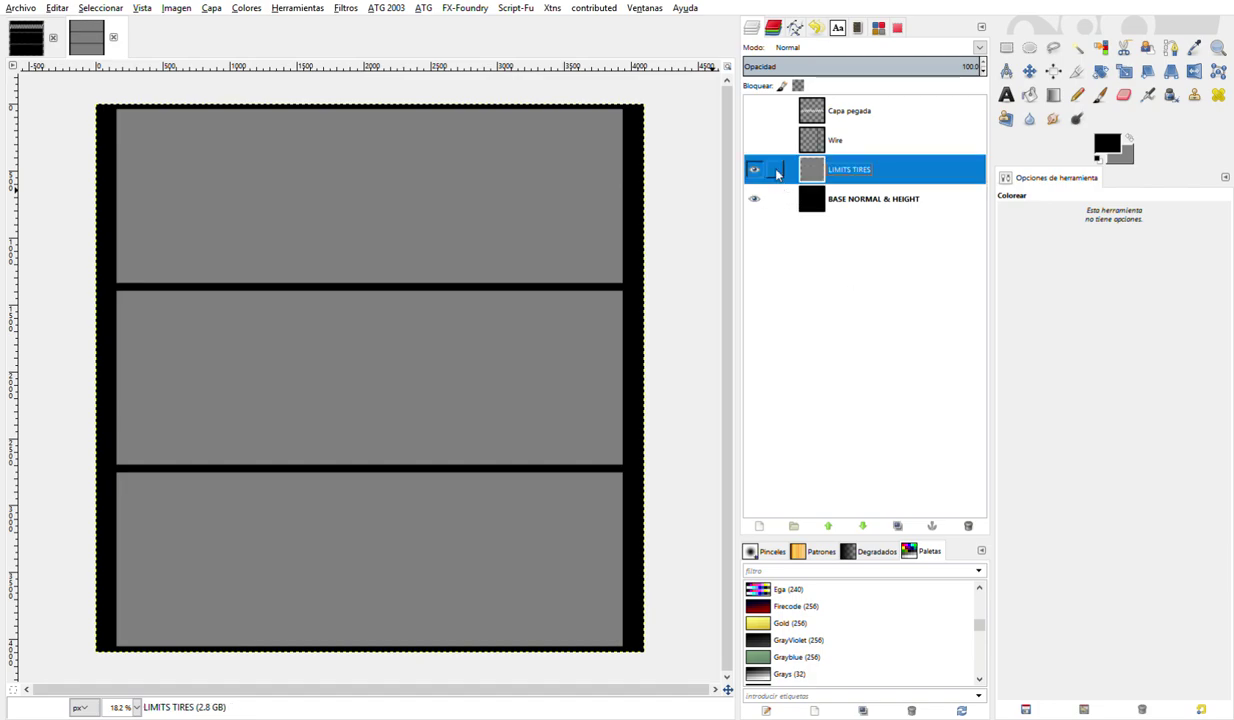
# - Show the Wire grid layer and rename it MESH TIRE
pyautogui.click(754, 140)
pyautogui.scroll(3, 476, 300)
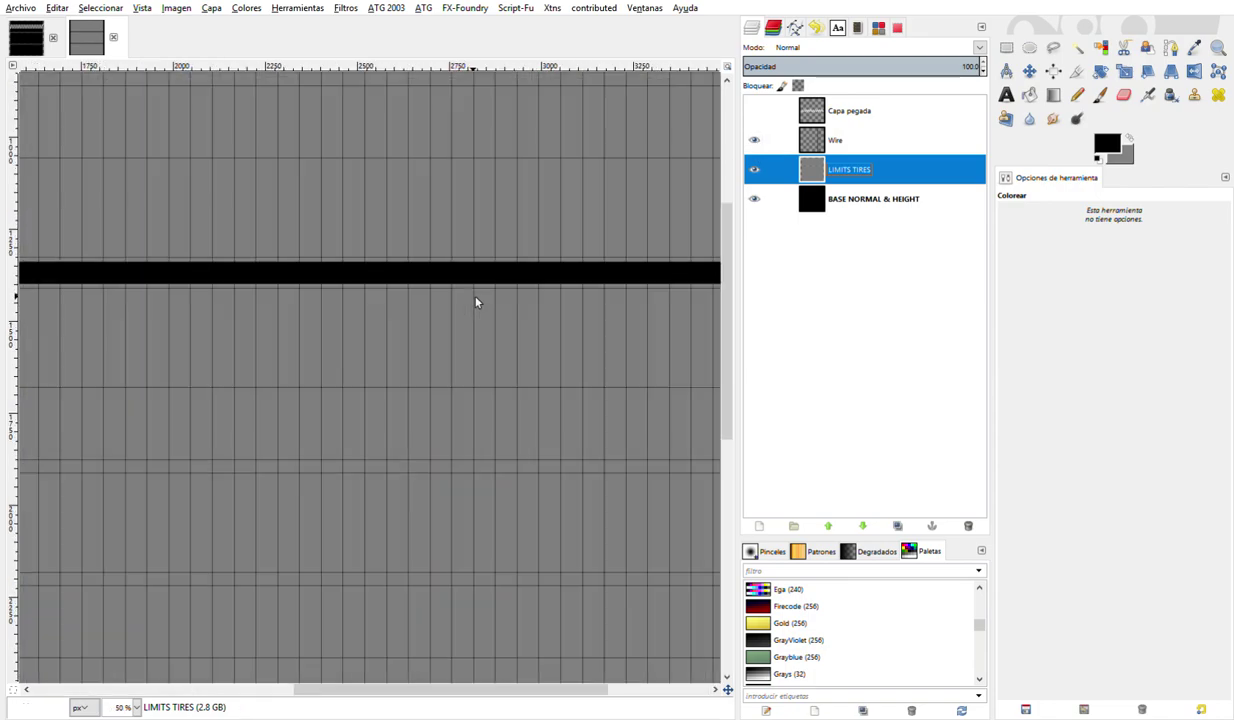
pyautogui.scroll(-3, 478, 300)
pyautogui.doubleClick(836, 141)
pyautogui.write('MESH TIRE')
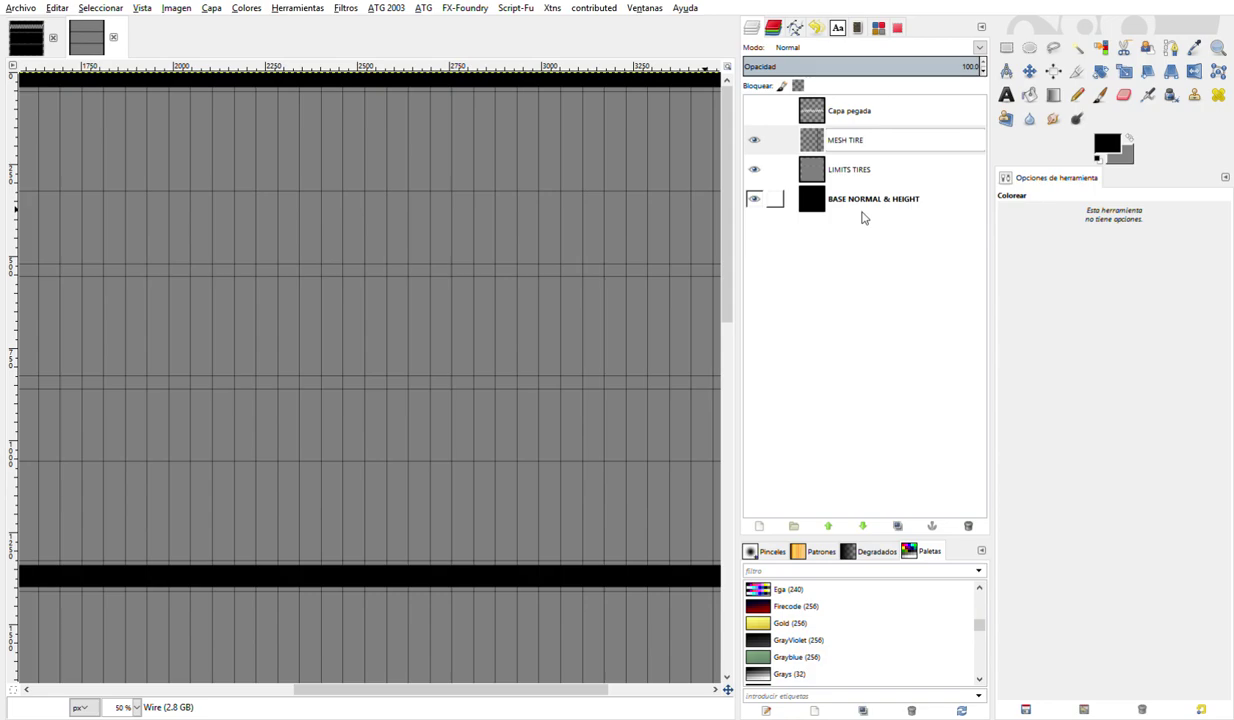
pyautogui.press('Return')
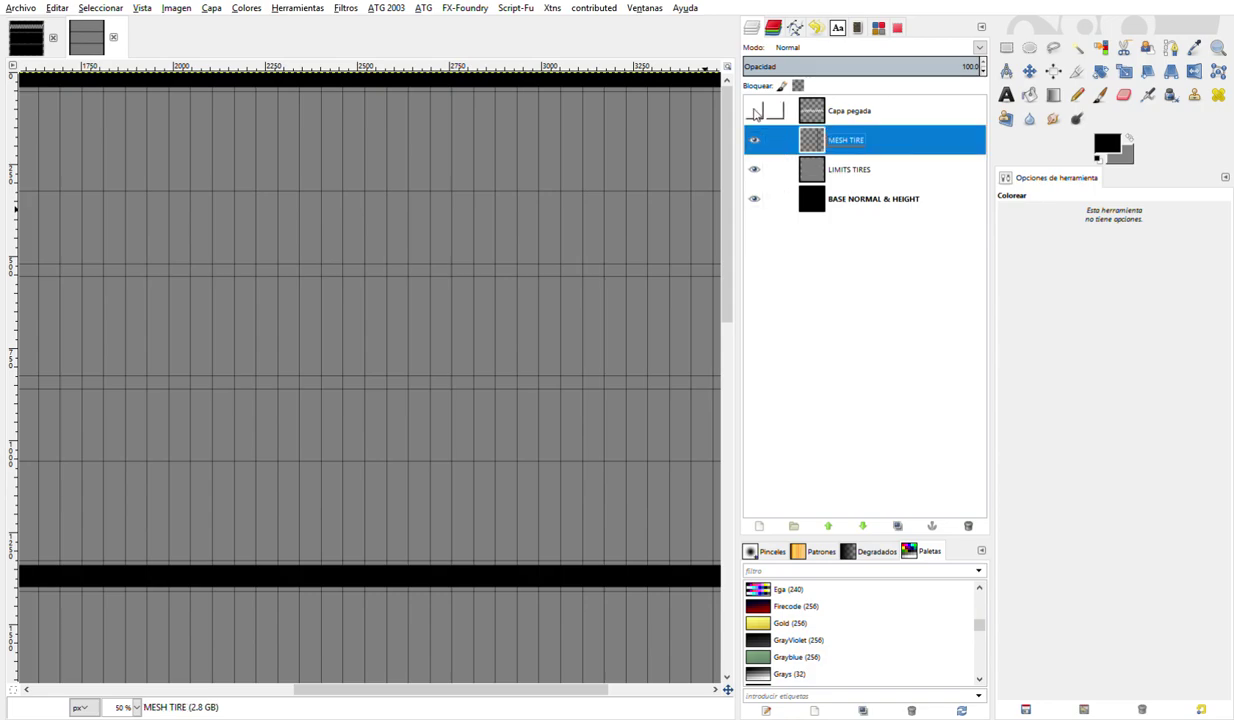
# - Show the Capa pegada layer and rename it TREAD
pyautogui.click(754, 110)
pyautogui.press('-')
pyautogui.press('-')
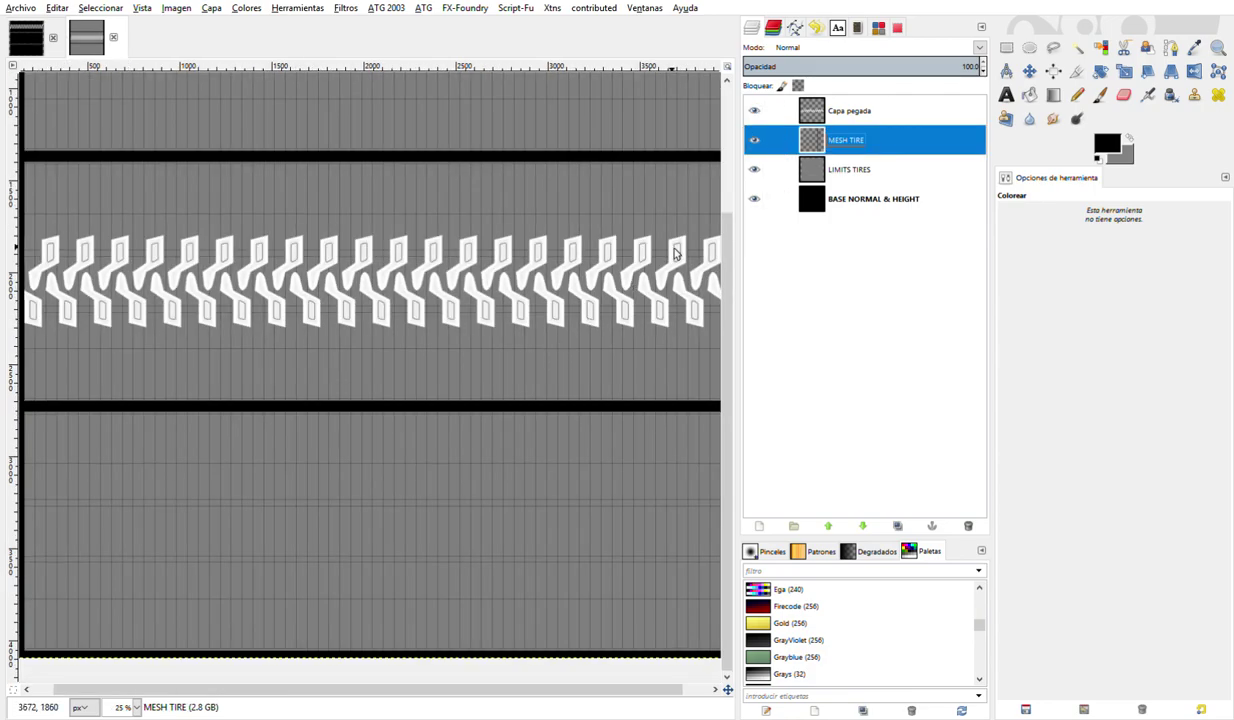
pyautogui.click(836, 113)
pyautogui.doubleClick(836, 112)
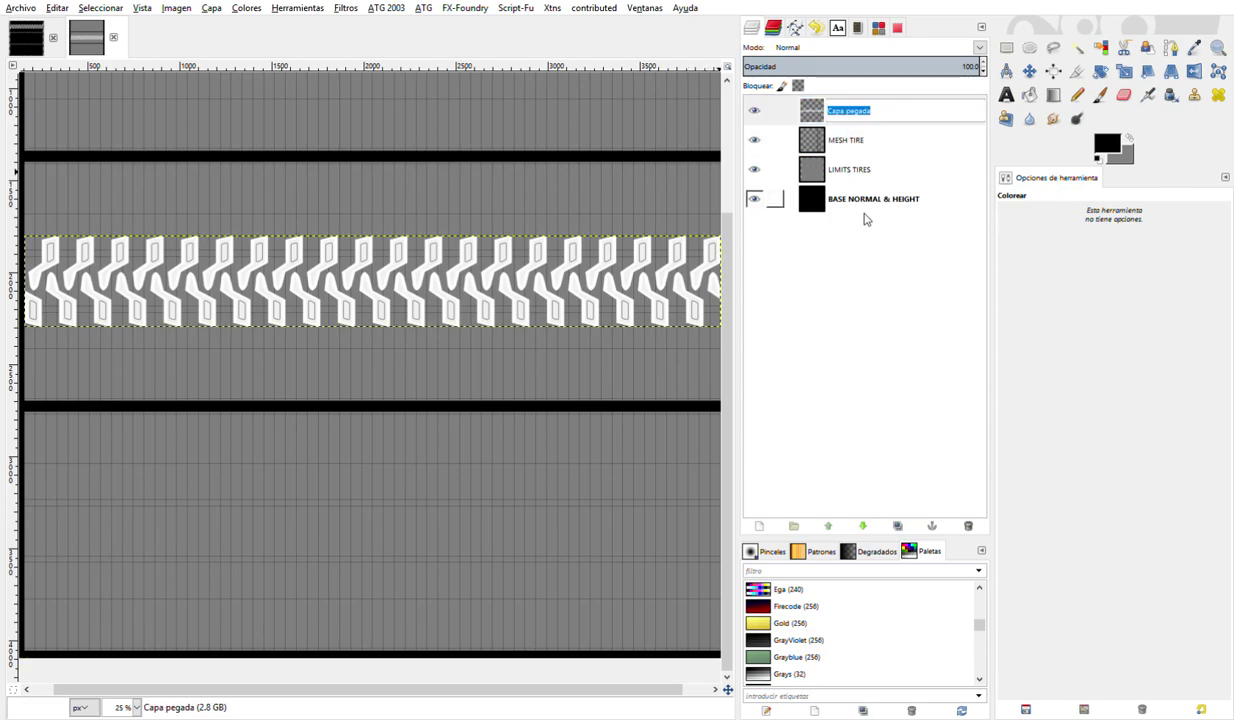
pyautogui.write('TREAD')
pyautogui.press('Return')
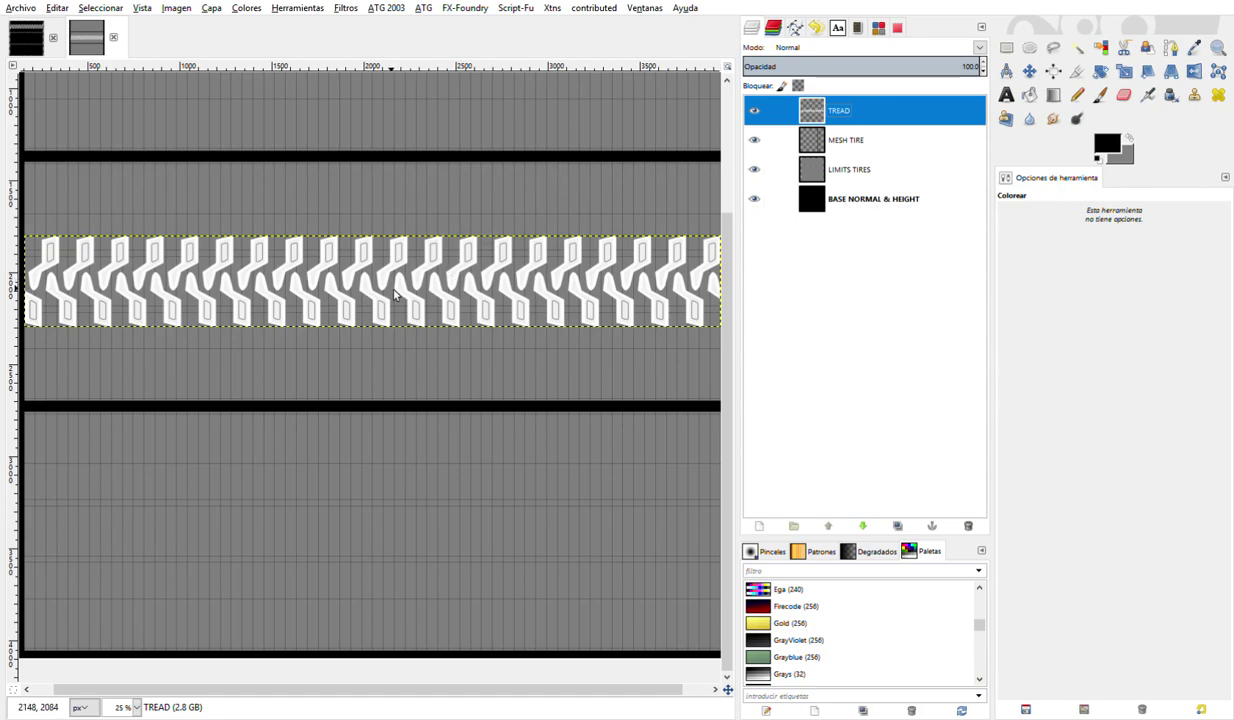
pyautogui.scroll(3, 395, 294)
pyautogui.scroll(2, 402, 292)
pyautogui.scroll(1, 406, 305)
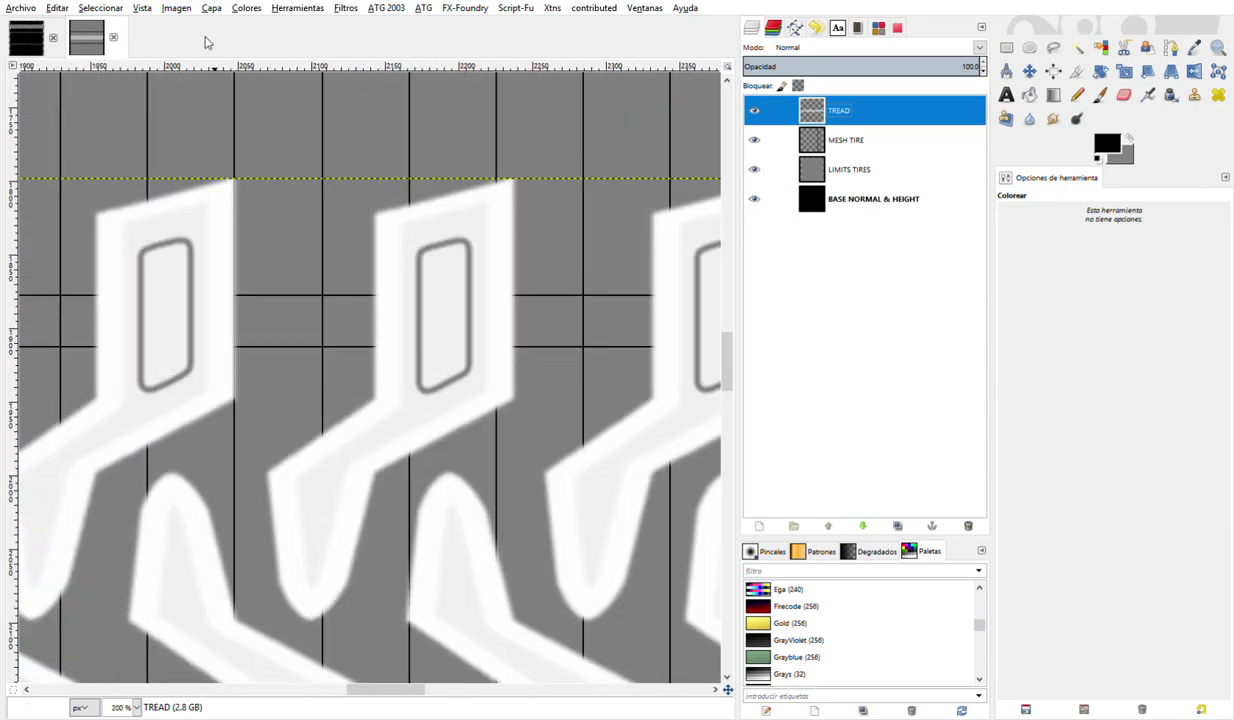
# - Apply a Colors adjustment making the TREAD blocks solid white
pyautogui.click(246, 8)
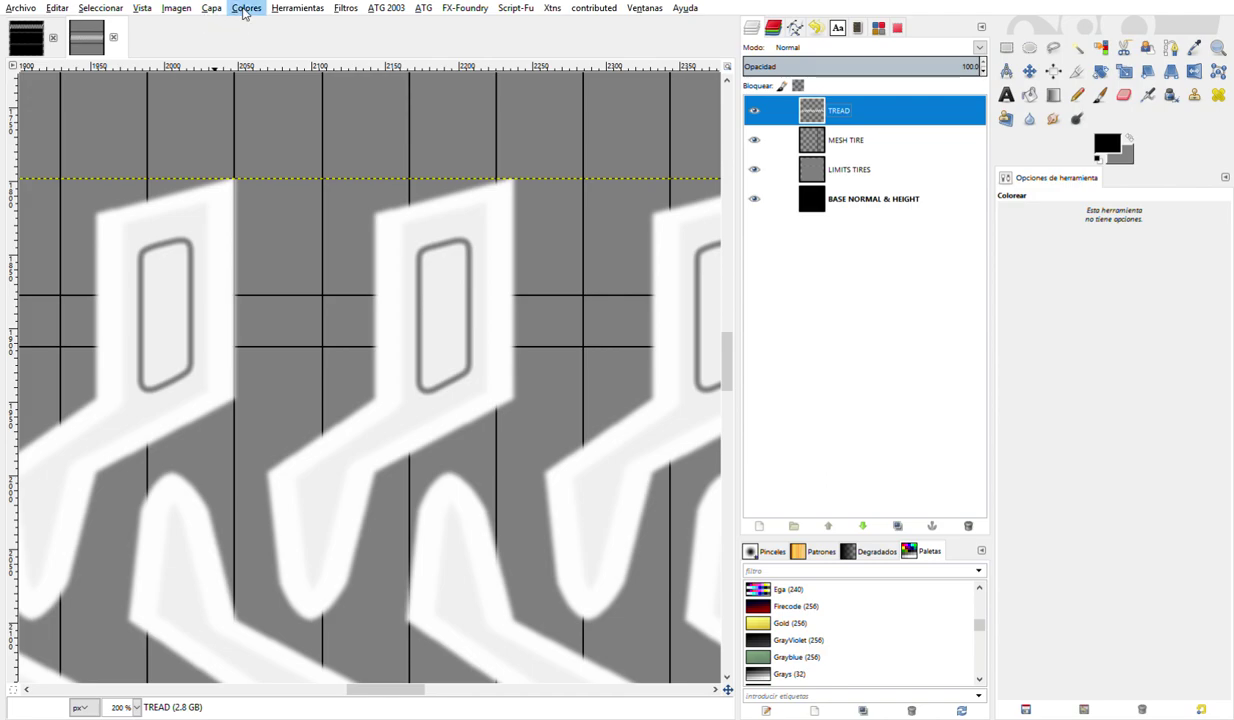
pyautogui.click(275, 68)
pyautogui.press('Escape')
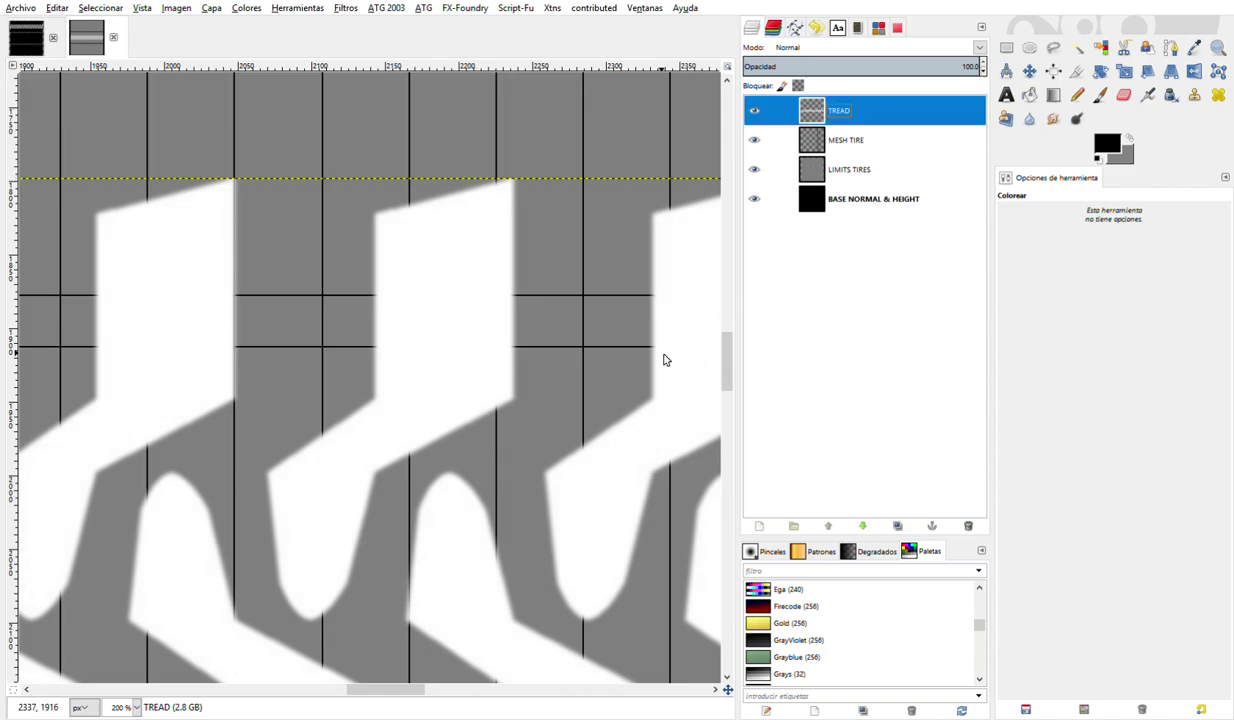
pyautogui.scroll(-1, 519, 316)
pyautogui.scroll(-2, 519, 316)
pyautogui.scroll(-2, 519, 316)
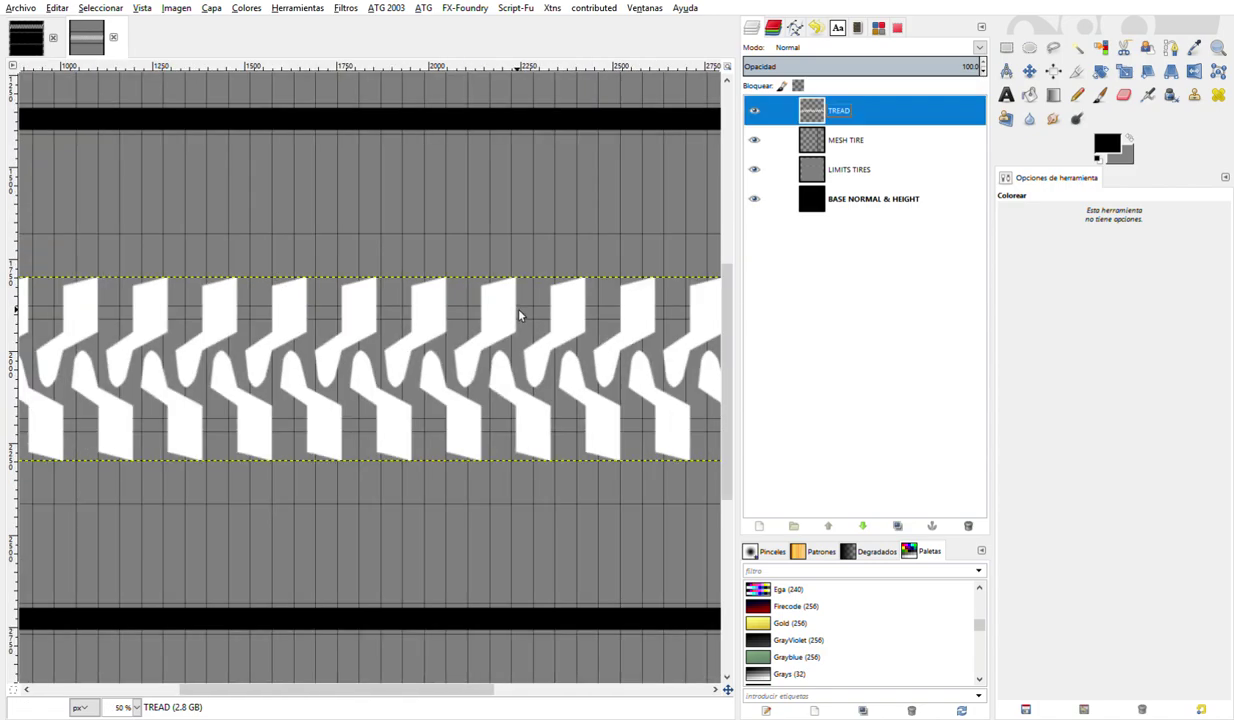
pyautogui.scroll(-1, 519, 316)
# - Pan across the canvas to inspect the tread, then select BASE NORMAL & HEIGHT
pyautogui.hscroll(3, 519, 316)
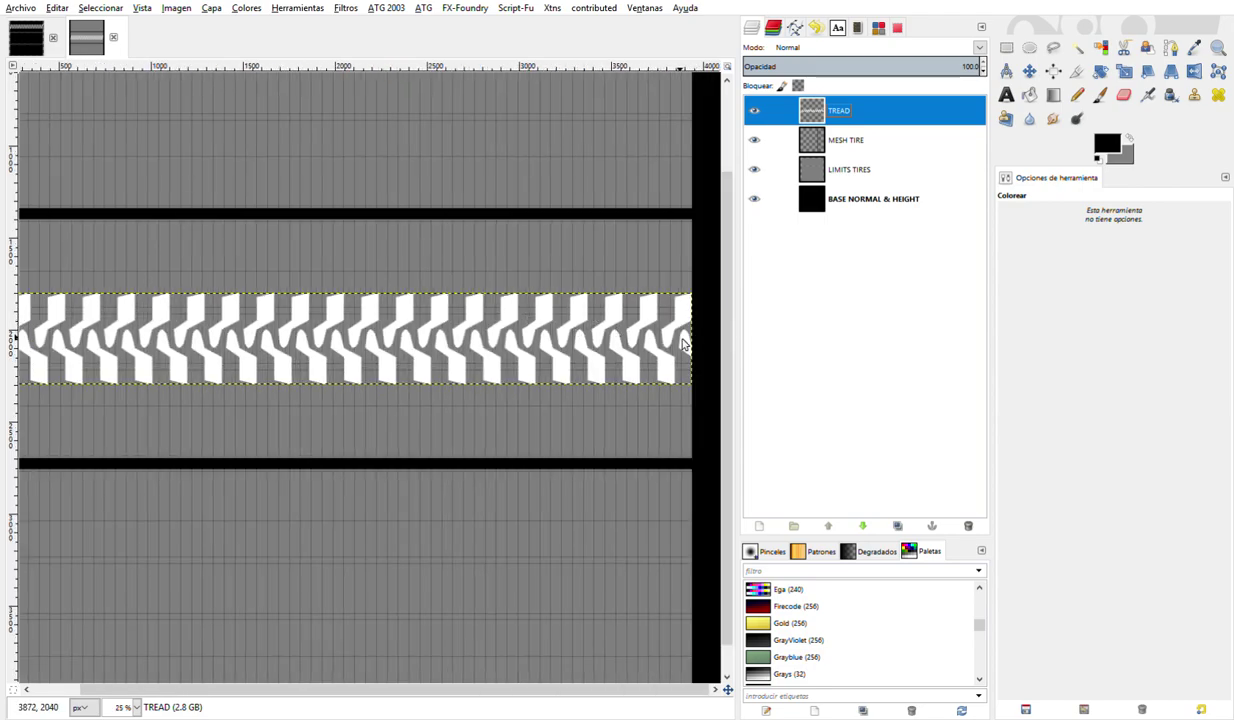
pyautogui.scroll(2, 683, 344)
pyautogui.scroll(2, 680, 343)
pyautogui.scroll(2, 677, 342)
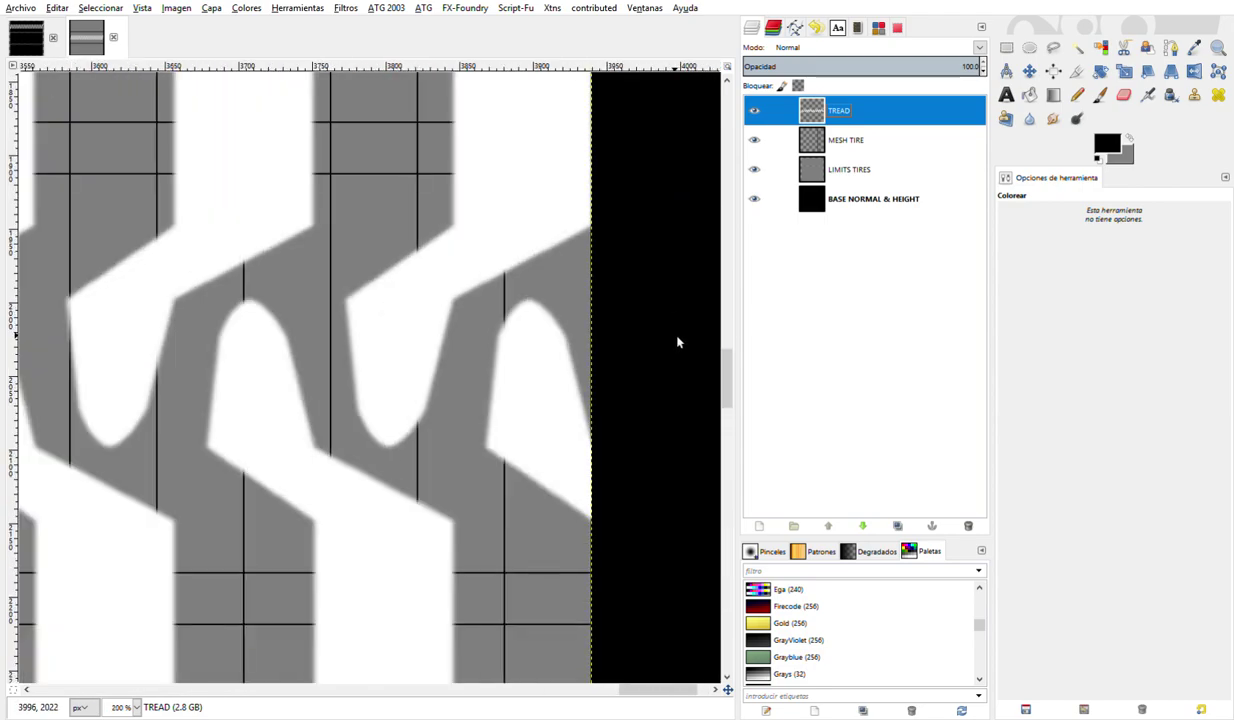
pyautogui.scroll(-4, 585, 342)
pyautogui.scroll(-1, 577, 337)
pyautogui.scroll(-1, 577, 337)
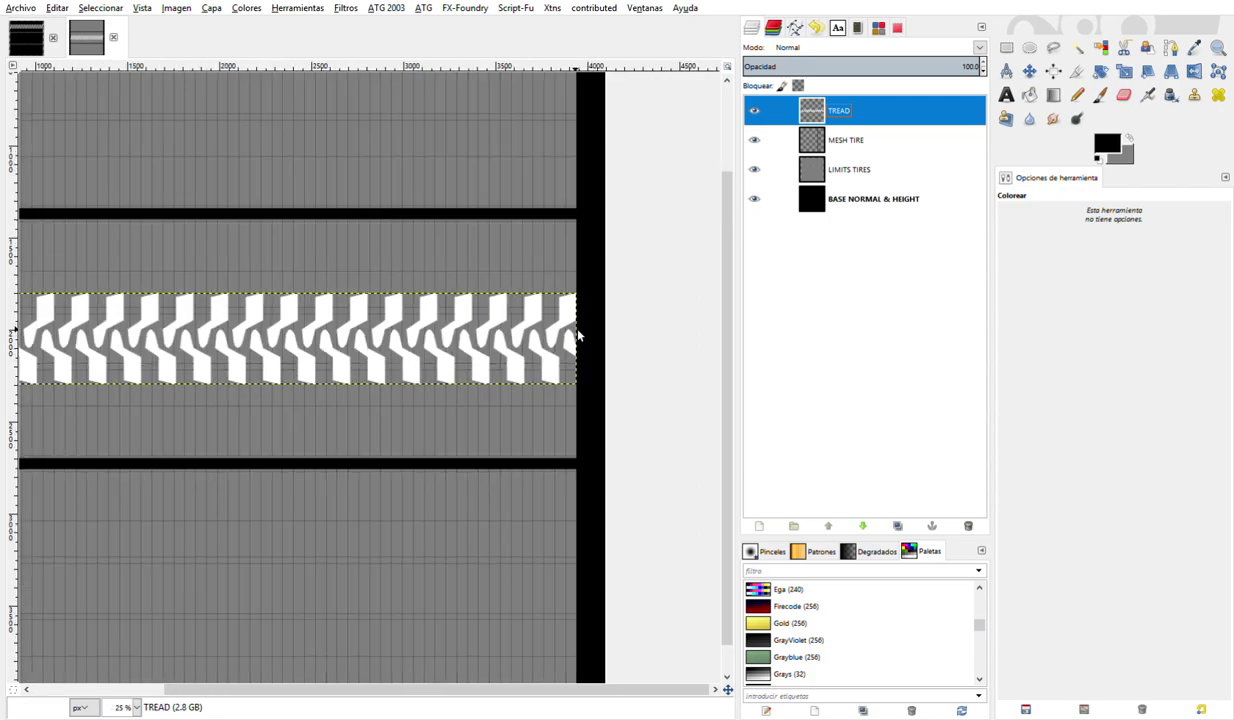
pyautogui.hscroll(-2, 577, 336)
pyautogui.click(827, 203)
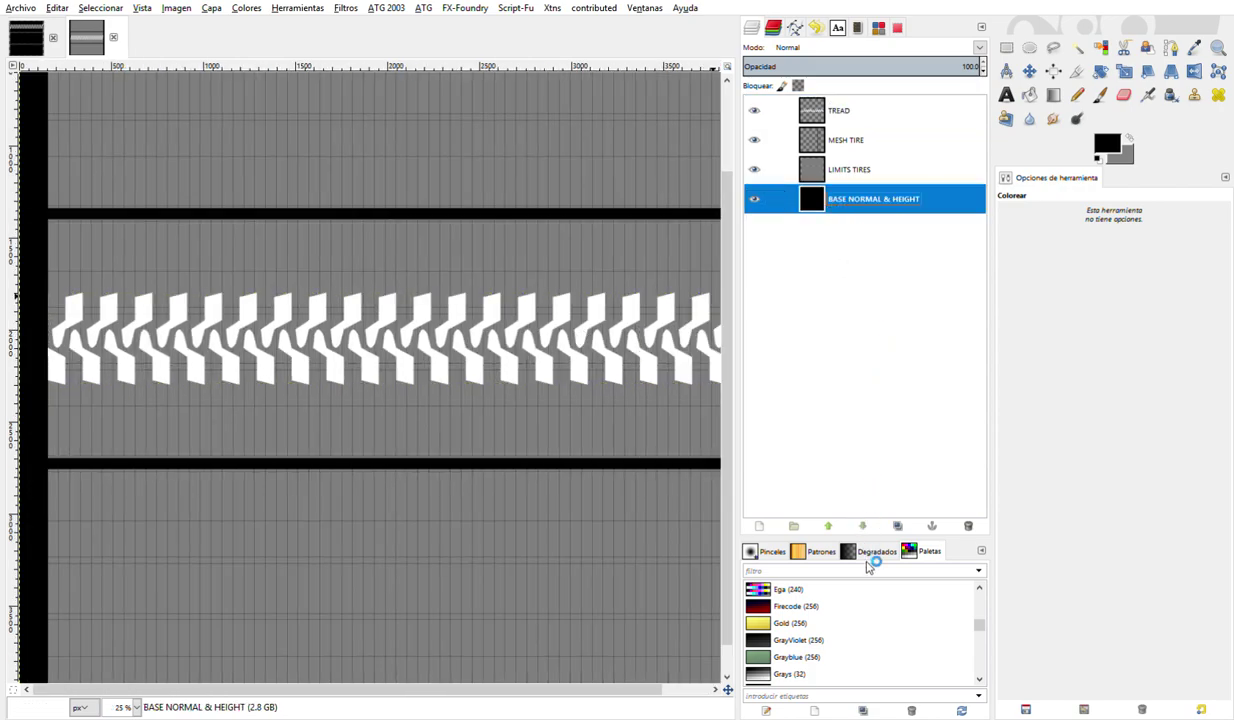
# - Add four guides on the canvas edges with Image > Guides > New Guides from Selection
pyautogui.scroll(-2, 500, 343)
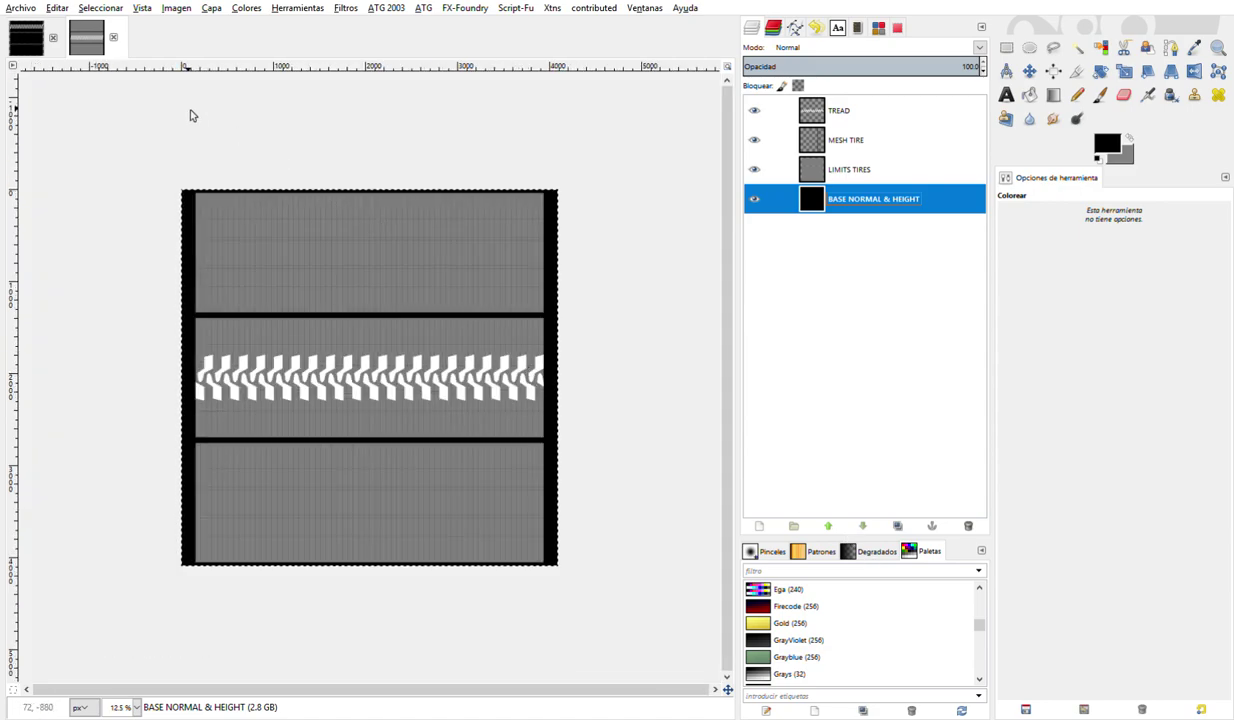
pyautogui.click(180, 12)
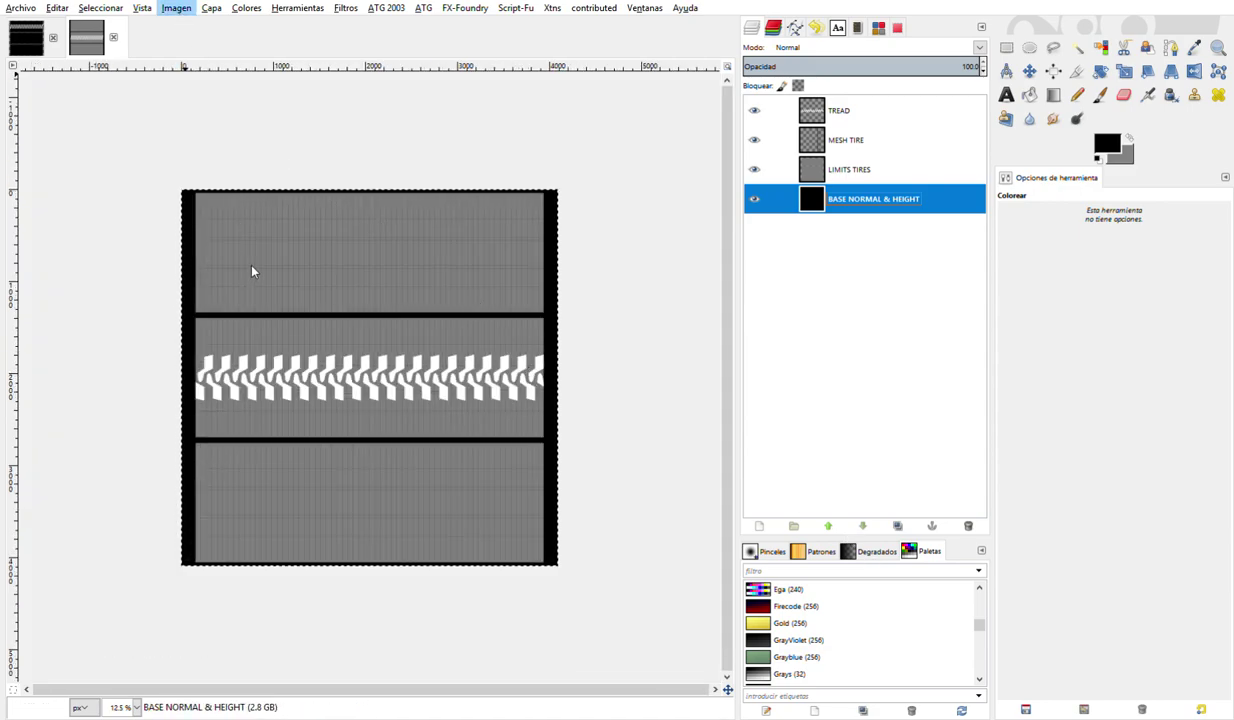
pyautogui.click(419, 292)
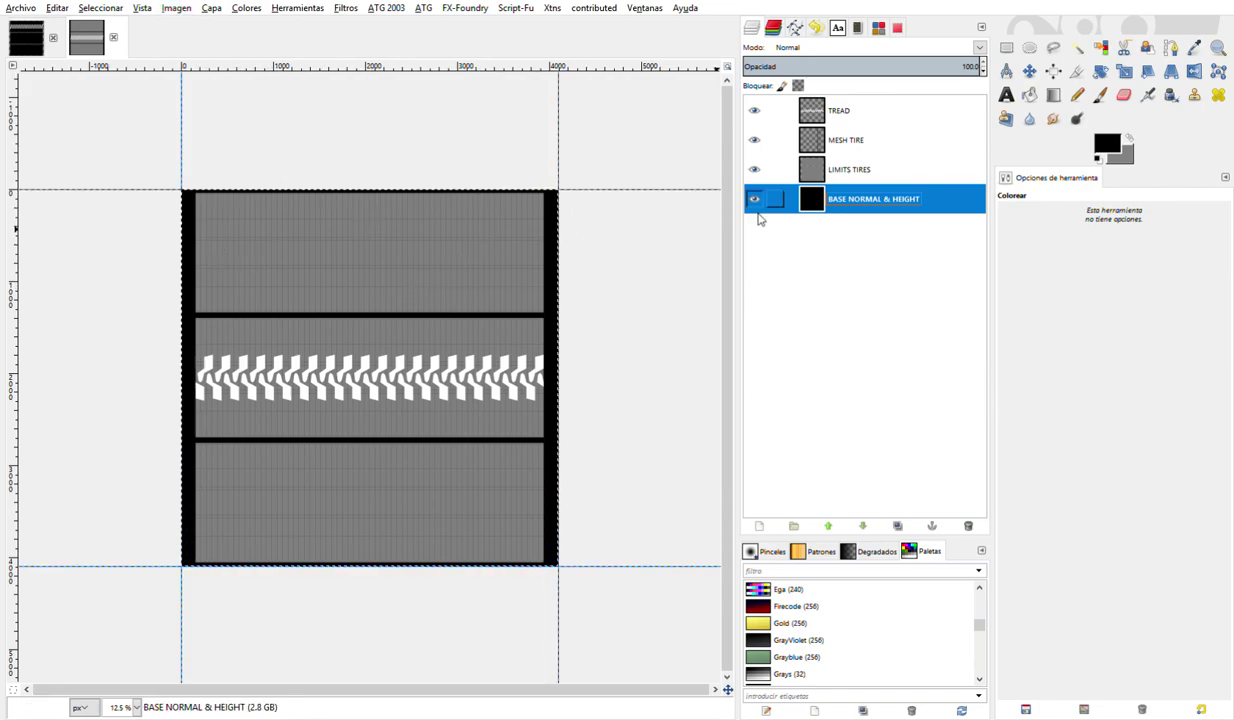
pyautogui.click(812, 176)
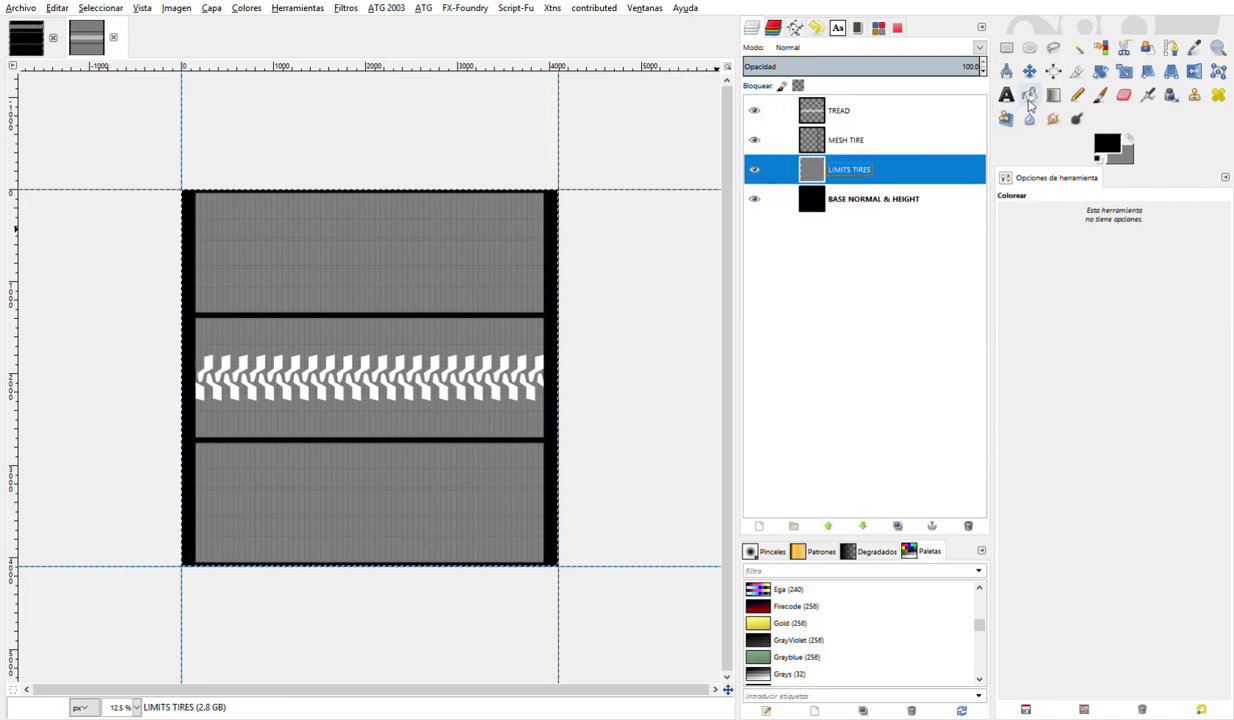
# - Fuzzy-select the top grey panel, then the middle tread band, for guide creation
pyautogui.click(1078, 50)
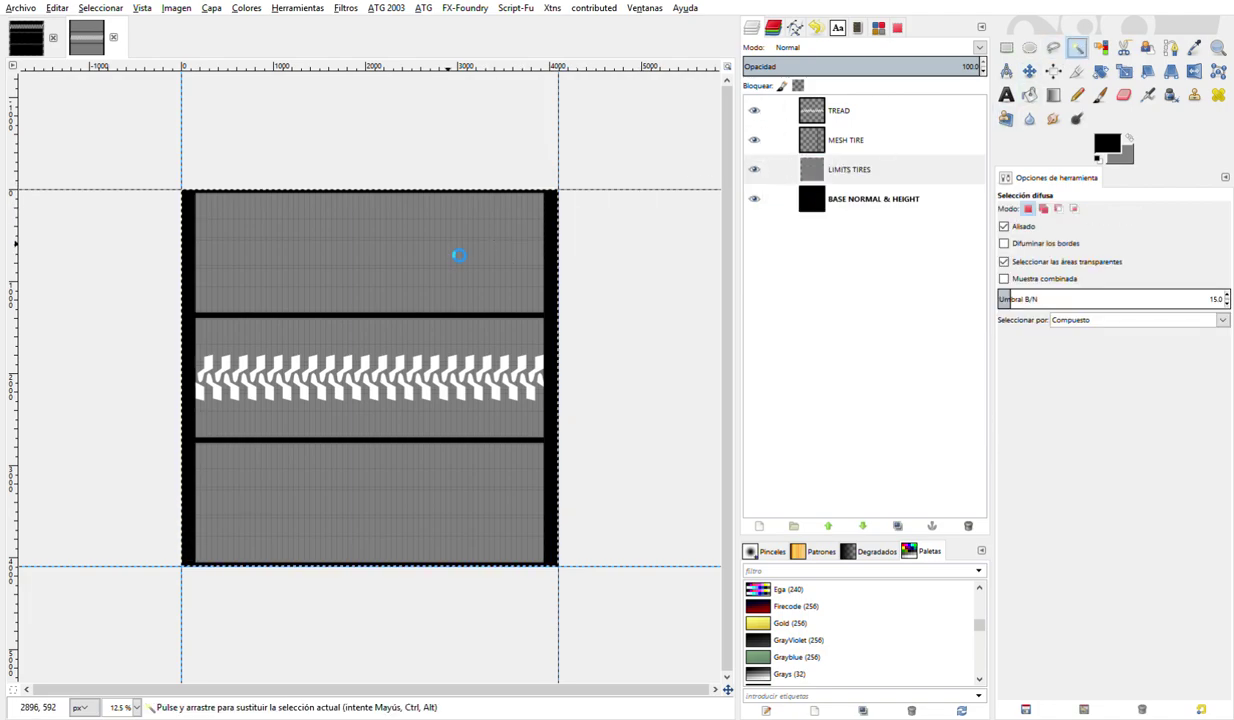
pyautogui.click(452, 251)
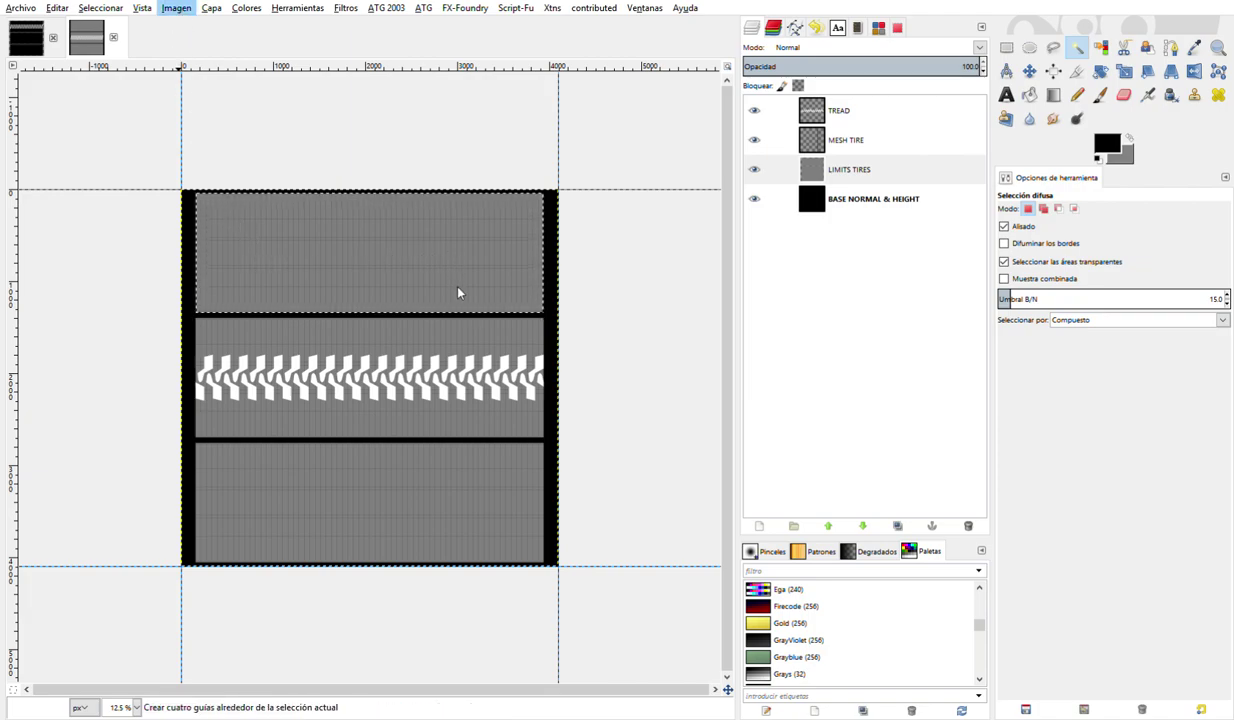
pyautogui.click(483, 356)
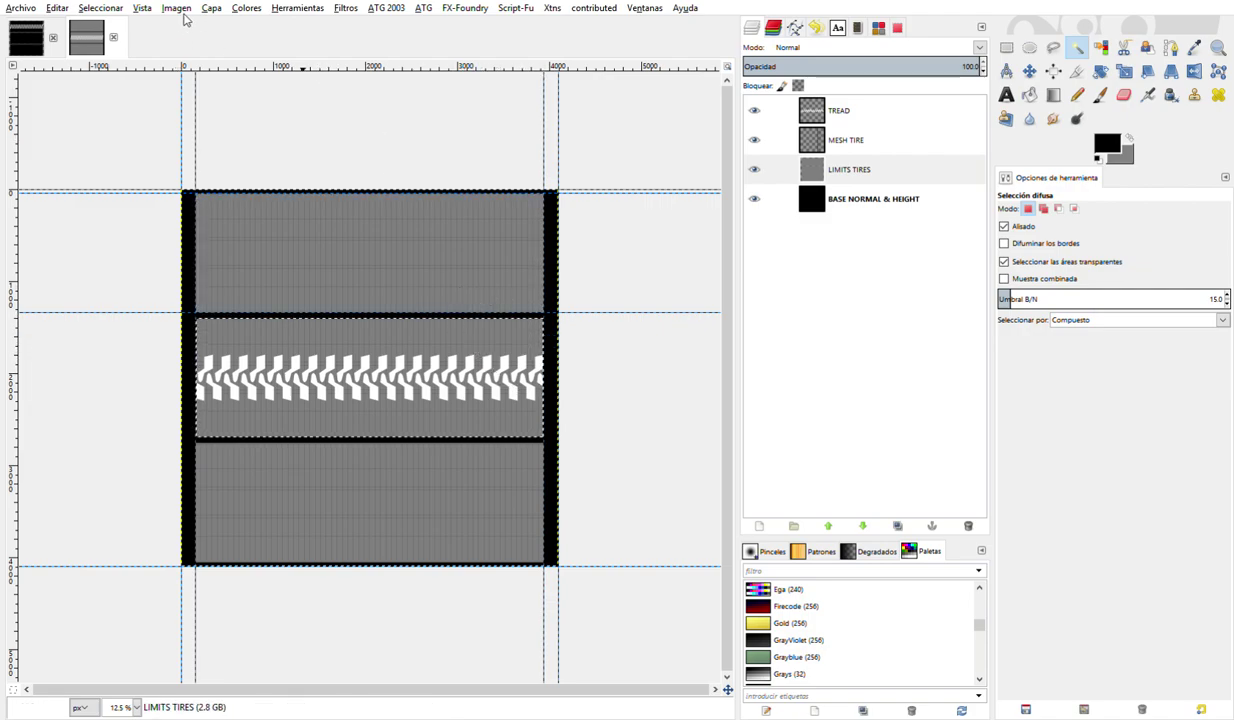
pyautogui.click(176, 10)
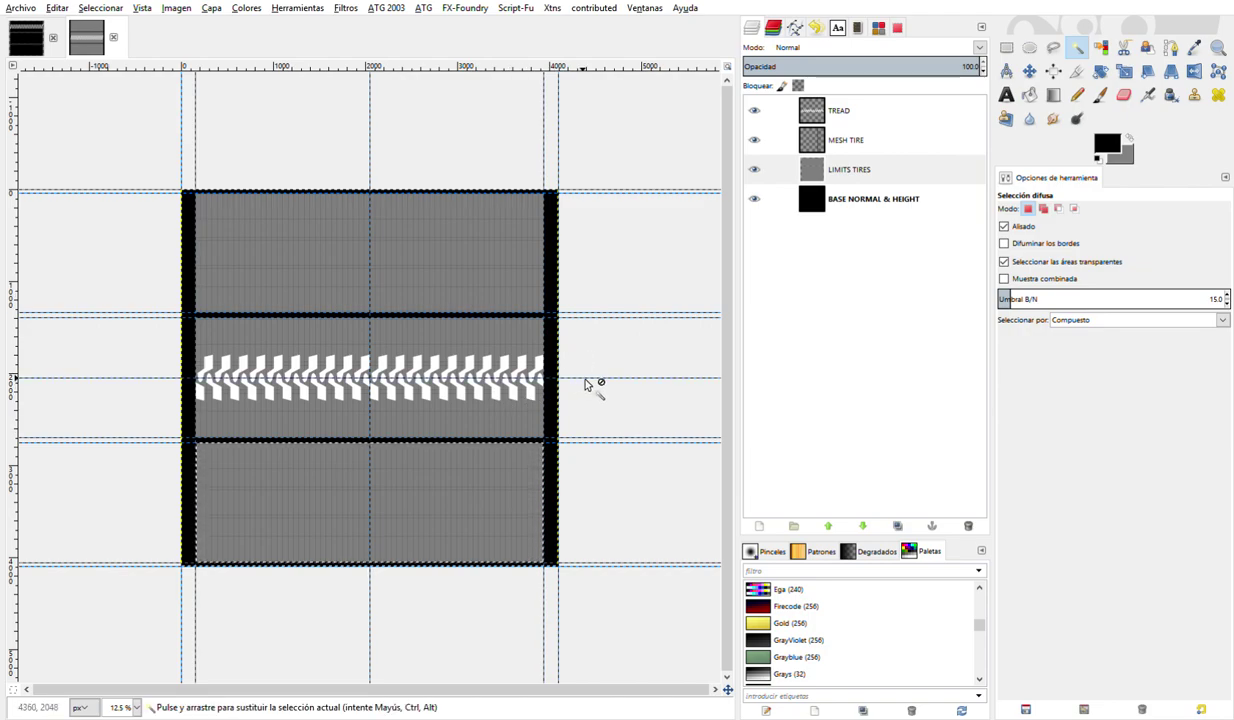
# - Hide the TREAD layer and make MESH TIRE the active layer
pyautogui.scroll(2, 379, 396)
pyautogui.scroll(1, 379, 396)
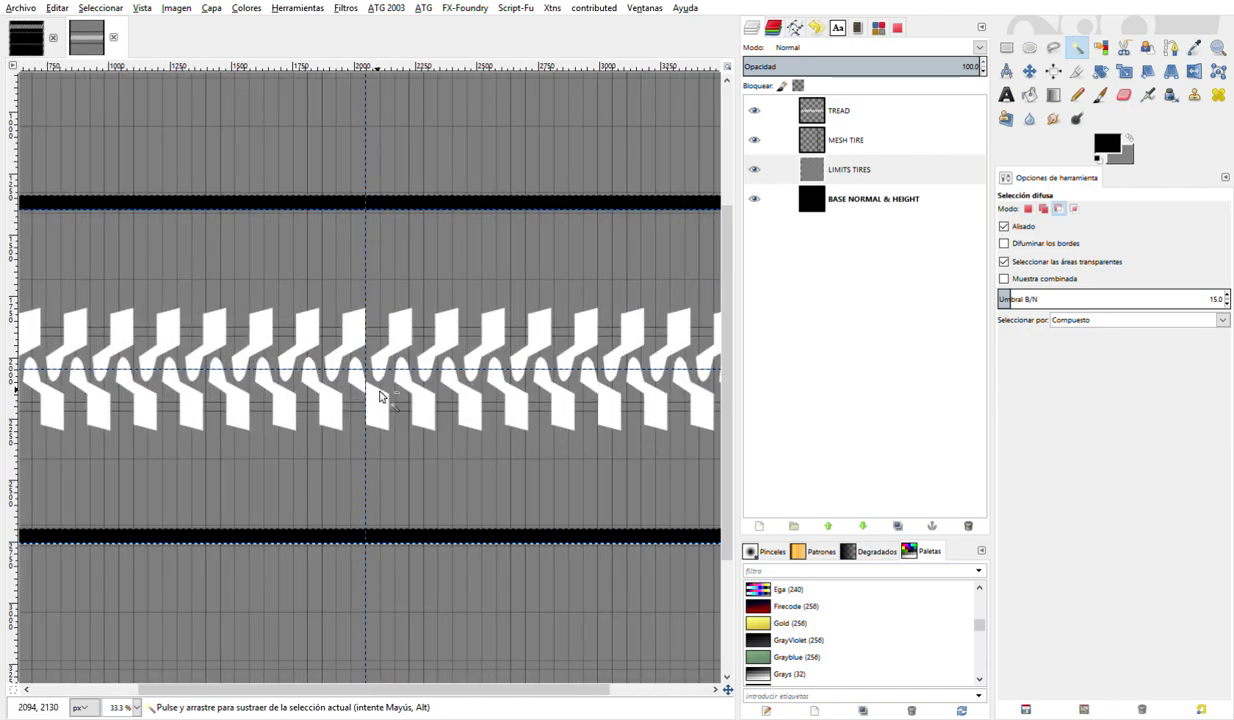
pyautogui.scroll(2, 379, 396)
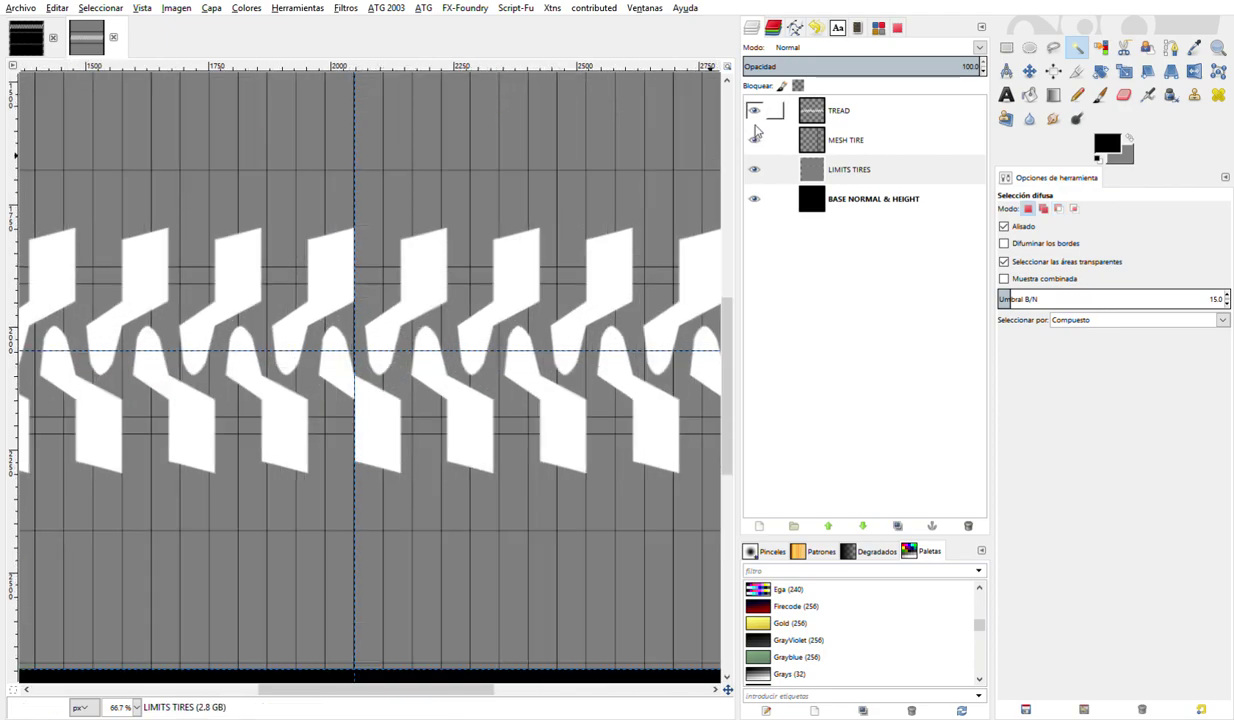
pyautogui.click(754, 111)
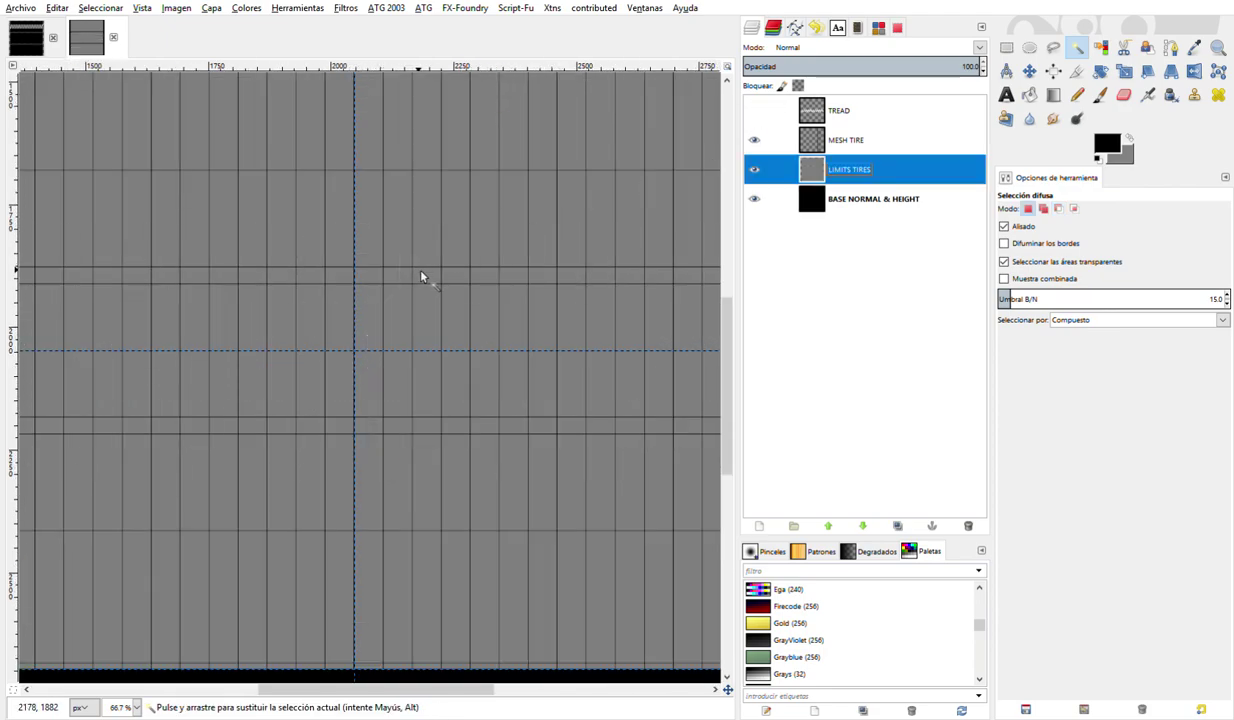
pyautogui.scroll(3, 421, 277)
pyautogui.click(812, 143)
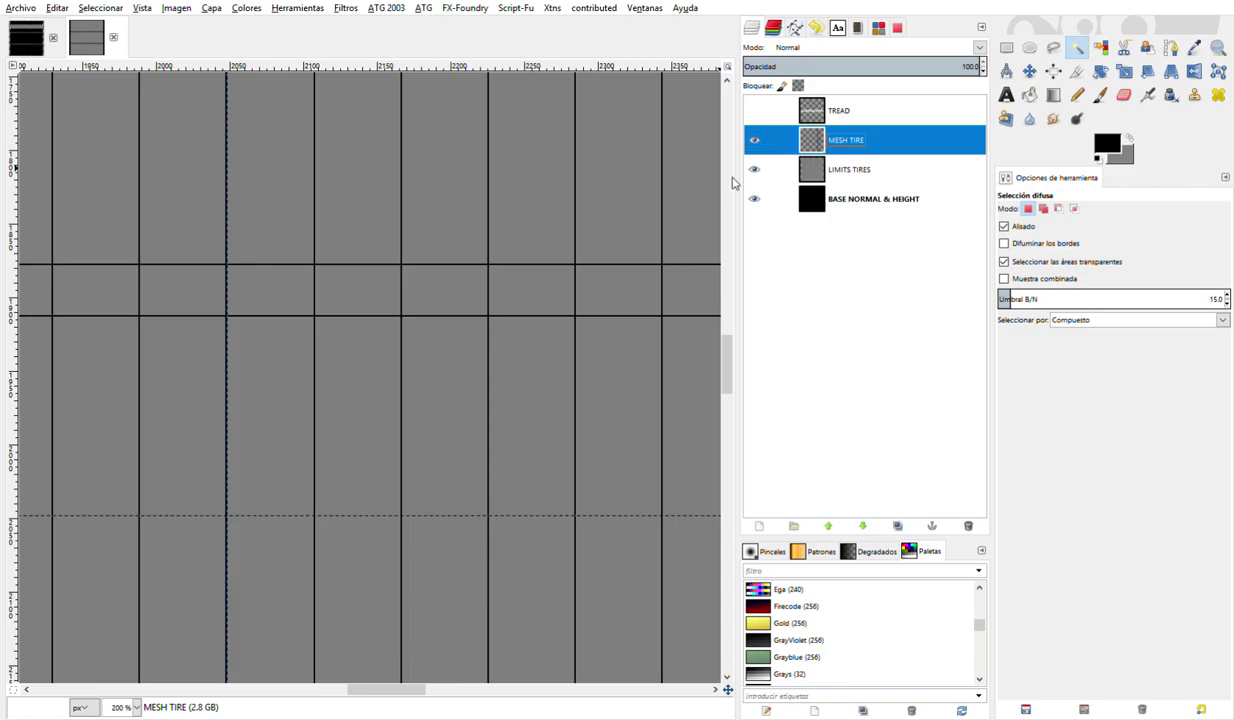
pyautogui.scroll(-2, 489, 270)
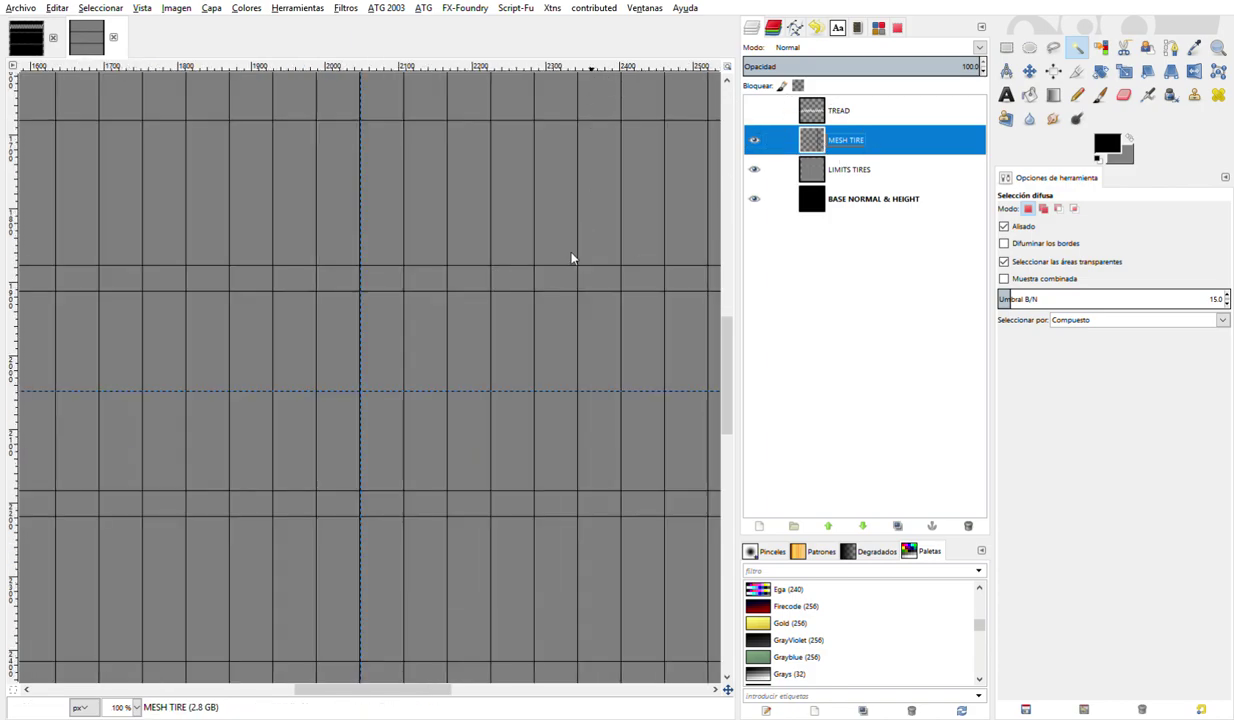
# - Drag horizontal guides onto the mesh grid lines at y=1881 and y=2219 px
pyautogui.moveTo(548, 67); pyautogui.dragTo(568, 73)
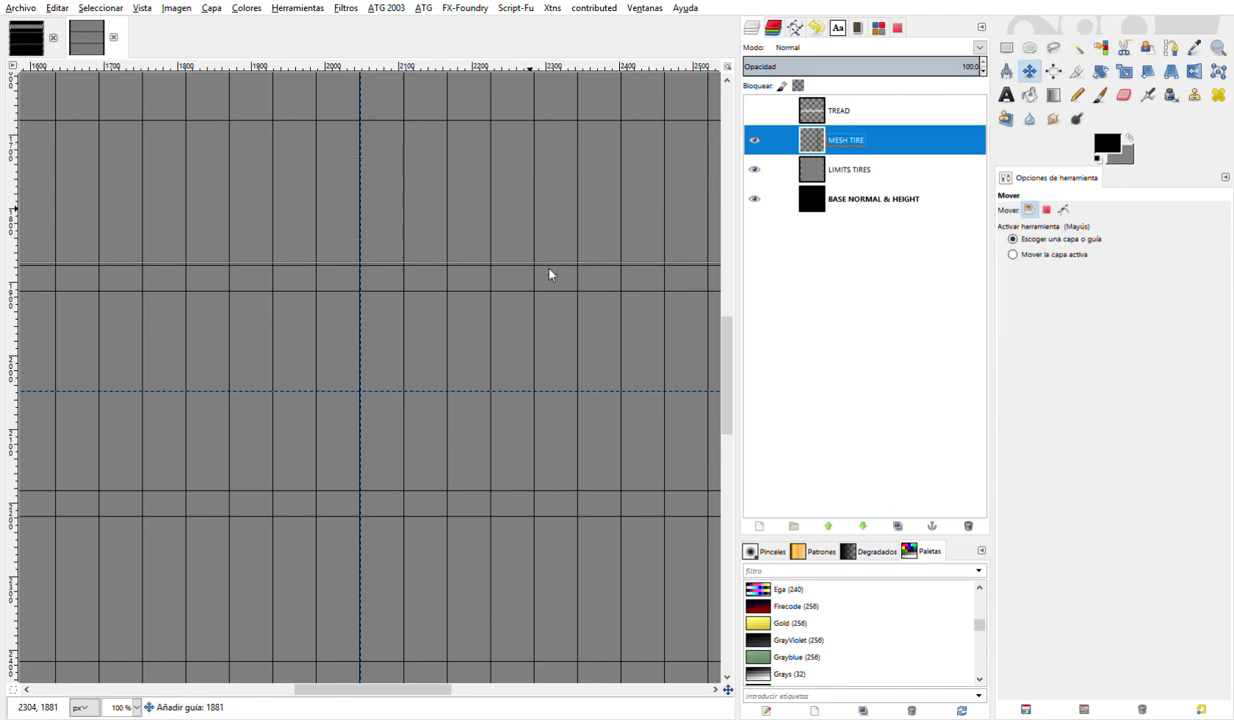
pyautogui.moveTo(549, 274); pyautogui.dragTo(553, 270)
pyautogui.scroll(4, 553, 270)
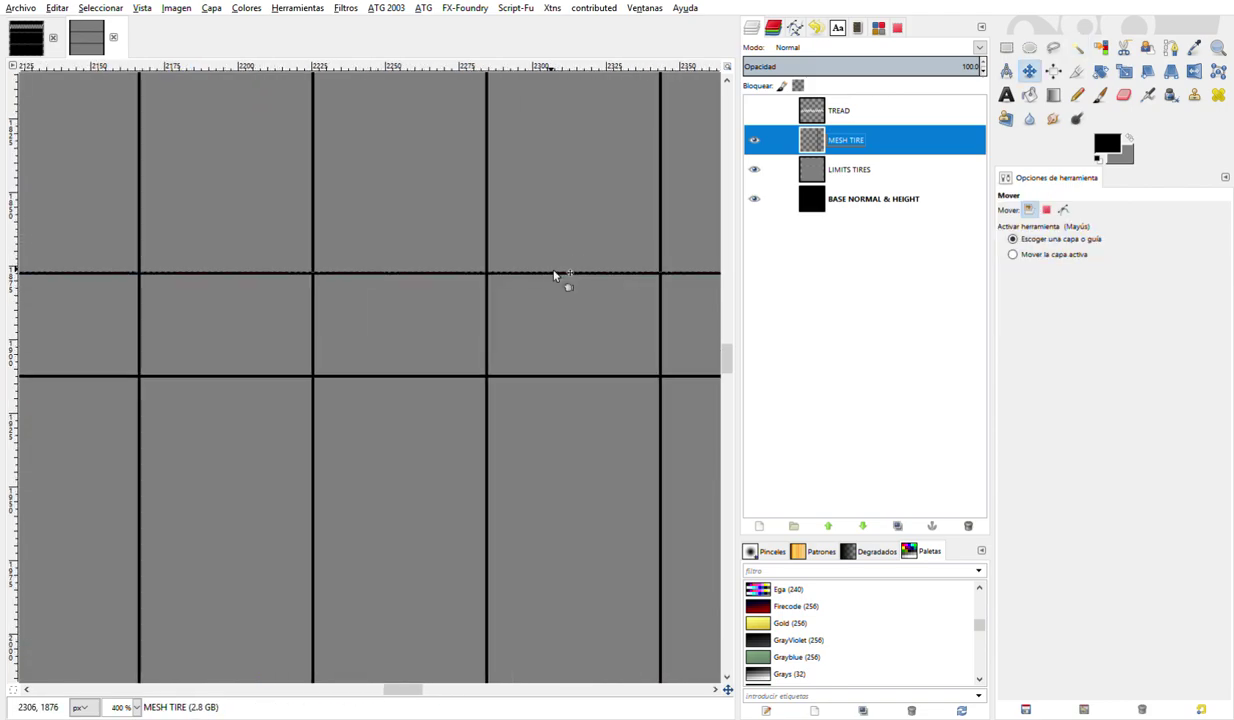
pyautogui.scroll(3, 555, 275)
pyautogui.scroll(-1, 540, 317)
pyautogui.scroll(-2, 540, 317)
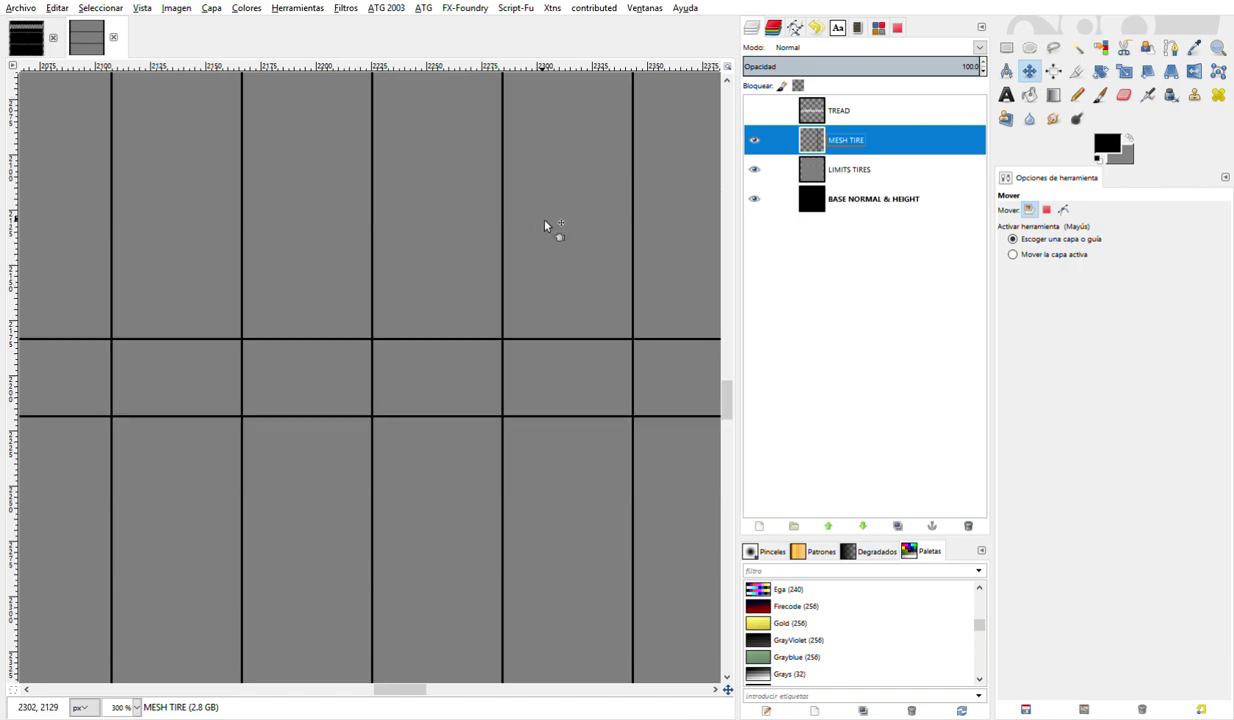
pyautogui.moveTo(547, 70); pyautogui.dragTo(530, 426)
pyautogui.scroll(4, 529, 428)
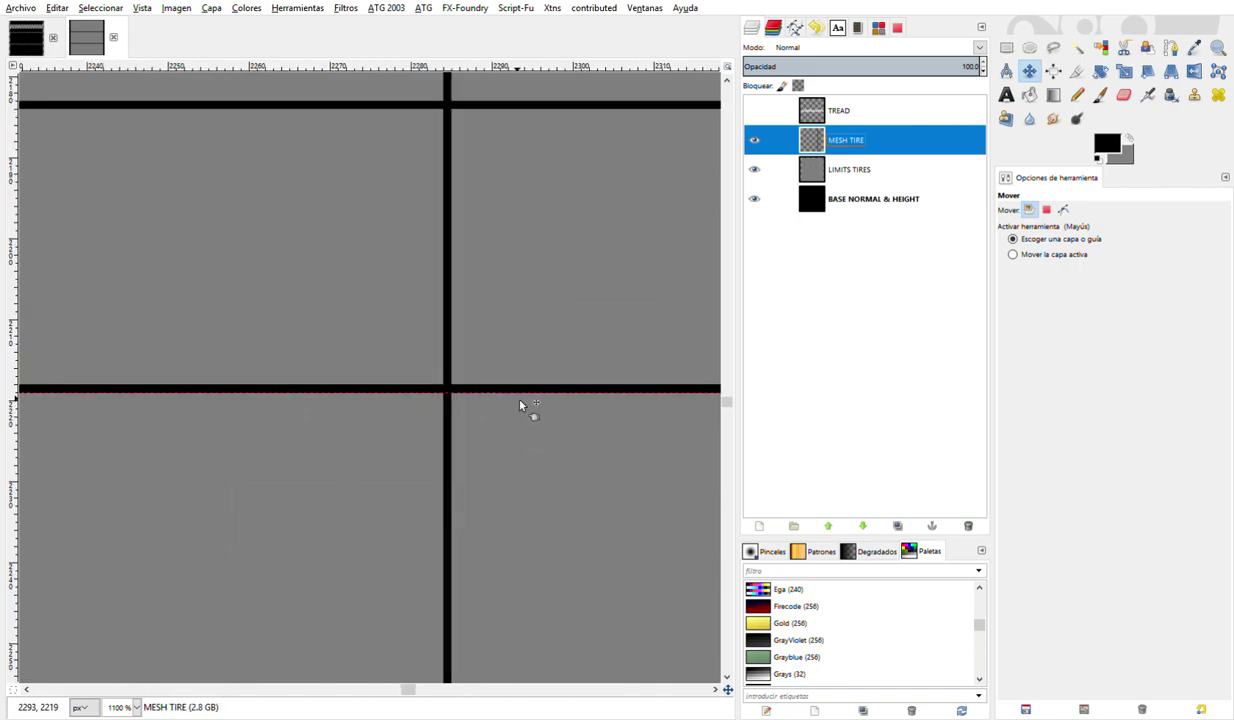
pyautogui.scroll(-3, 519, 405)
pyautogui.scroll(-1, 519, 405)
pyautogui.scroll(-1, 519, 405)
pyautogui.scroll(-2, 519, 405)
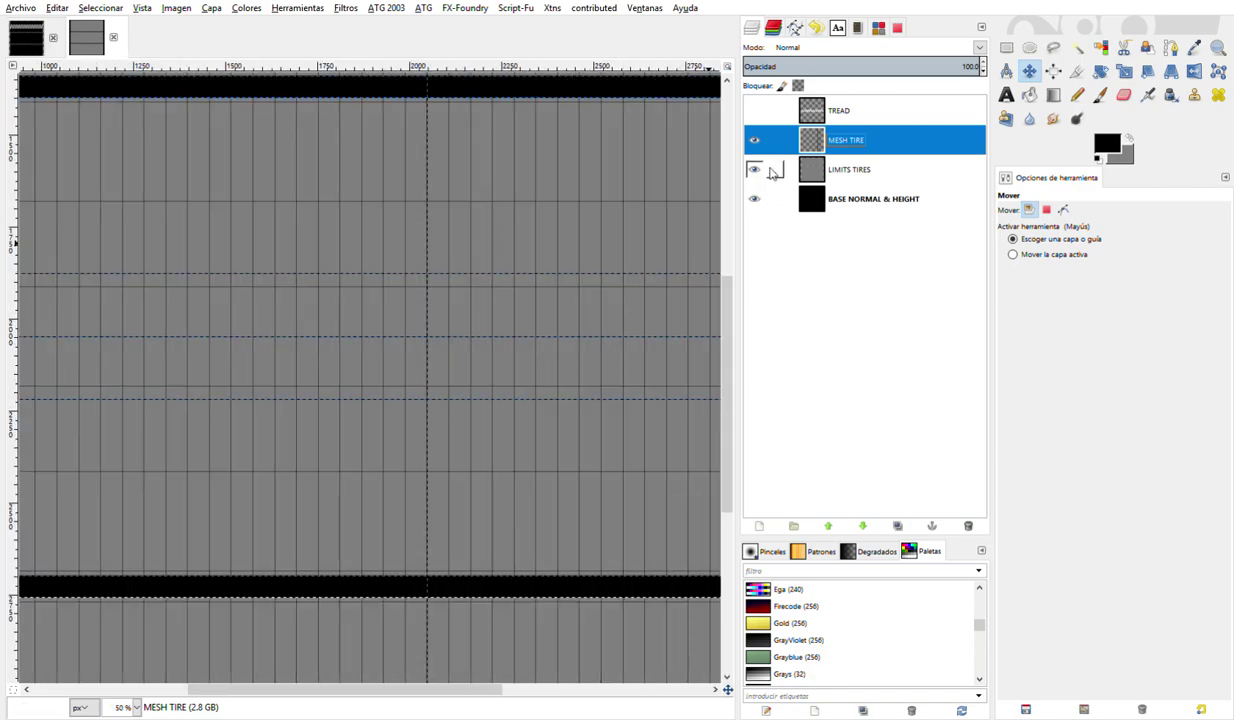
# - Show the TREAD layer's white tread band again and make TREAD active
pyautogui.click(754, 110)
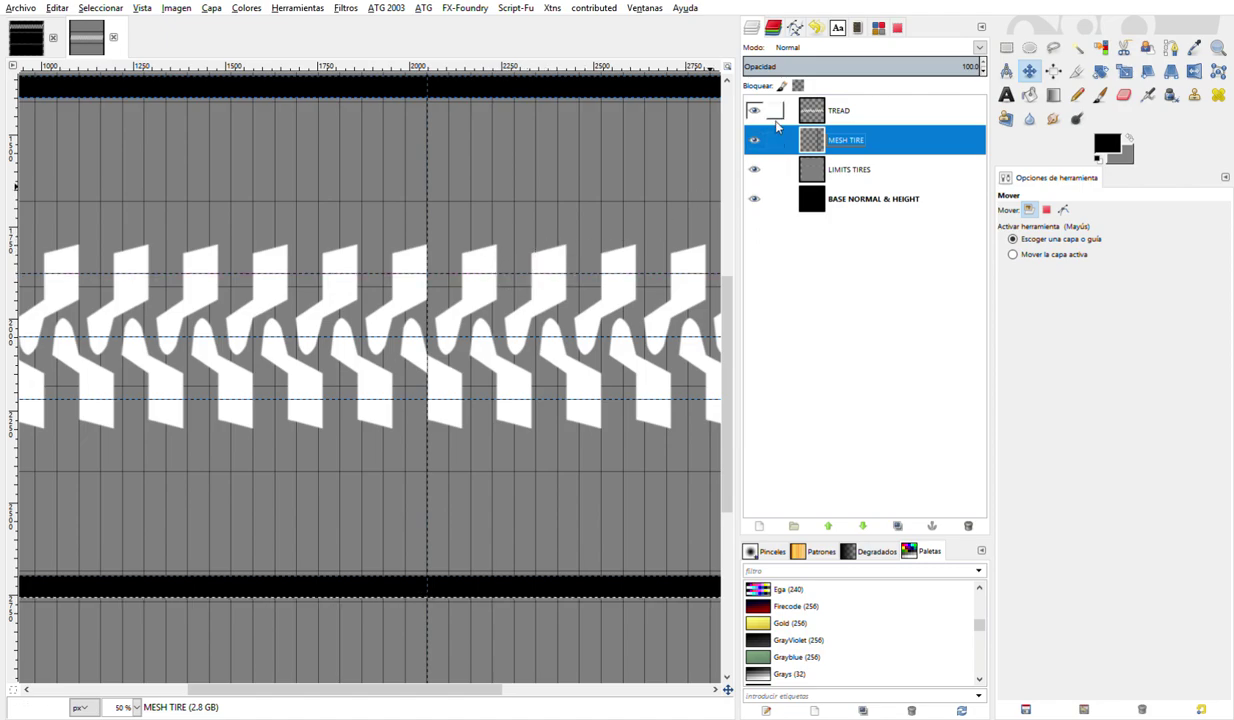
pyautogui.keyDown('ctrl'); pyautogui.scroll(-1, 490, 270); pyautogui.keyUp('ctrl')
pyautogui.keyDown('ctrl'); pyautogui.scroll(-1, 482, 276); pyautogui.keyUp('ctrl')
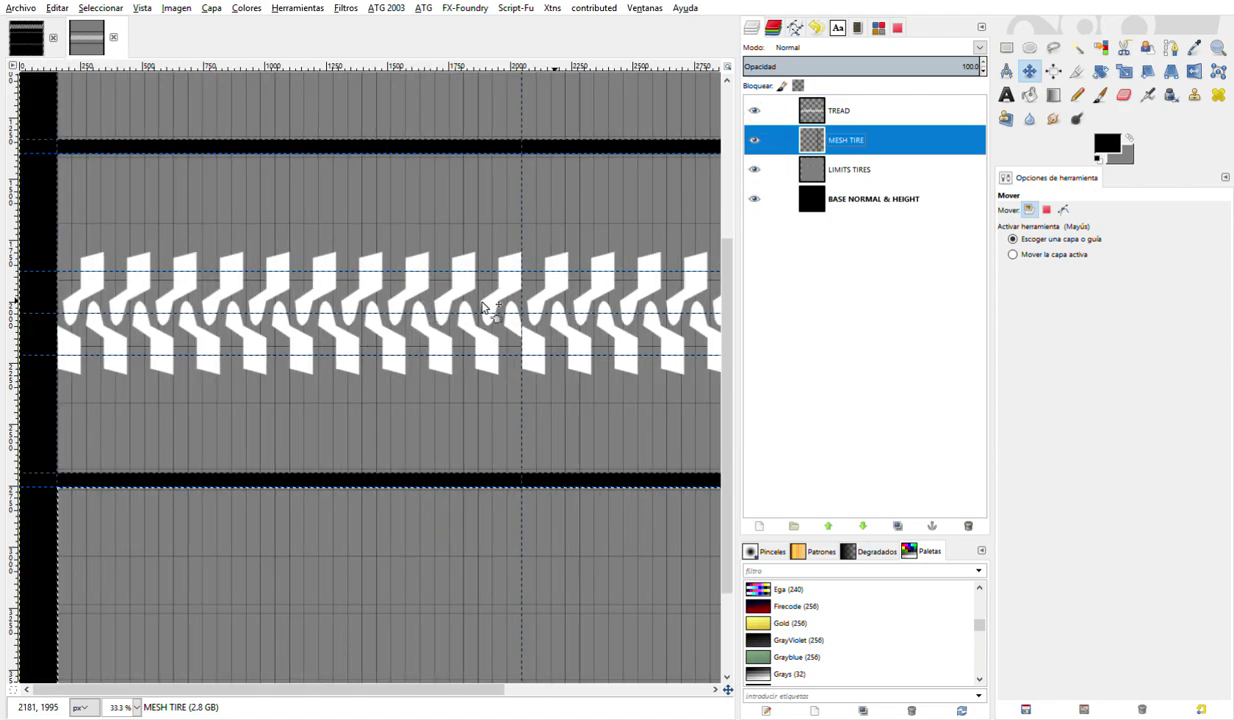
pyautogui.click(798, 110)
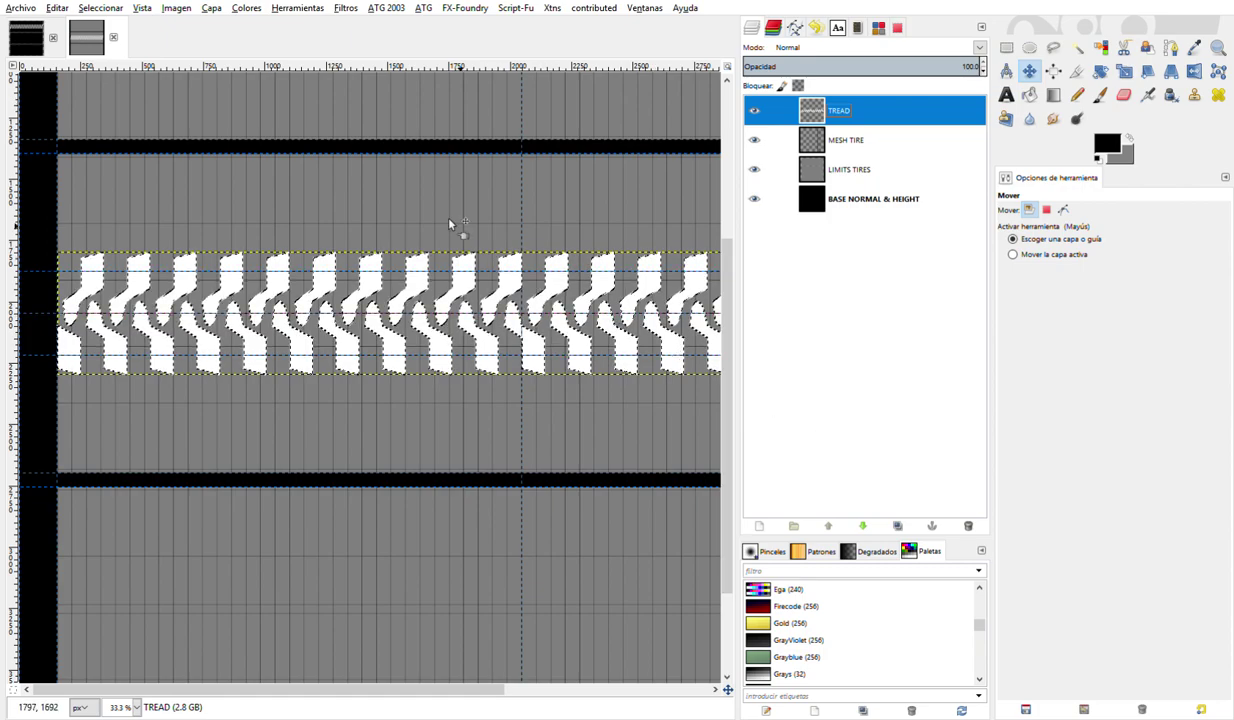
pyautogui.click(110, 11)
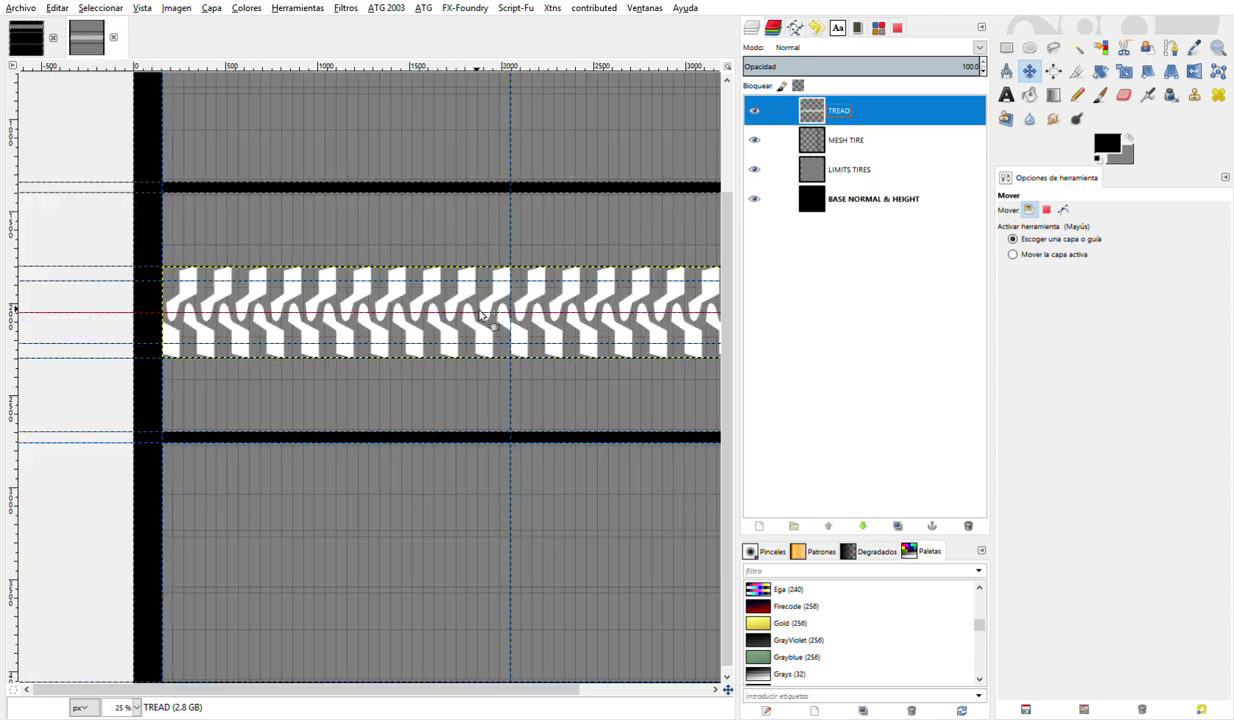
pyautogui.keyDown('ctrl'); pyautogui.scroll(-1, 478, 316); pyautogui.keyUp('ctrl')
pyautogui.hscroll(5, 410, 316)
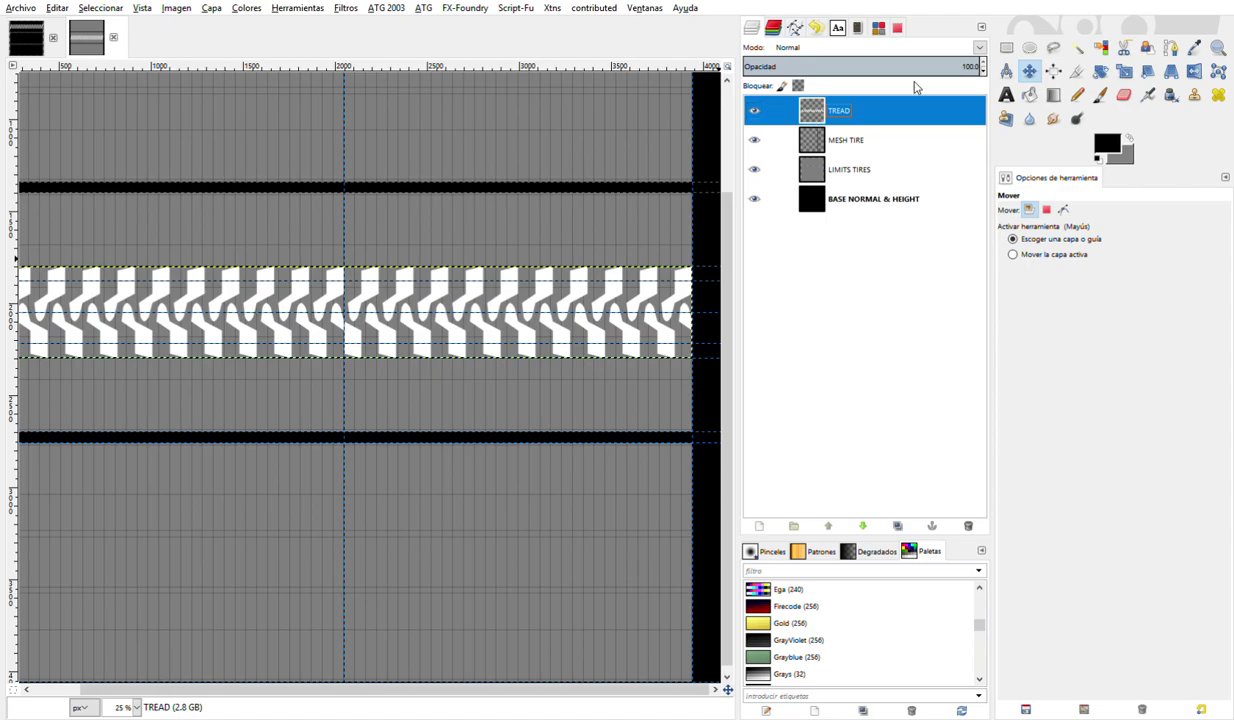
# - Copy the tread's 288×500 px right-end section and paste it as a new layer, Capa pegada
pyautogui.click(1007, 48)
pyautogui.keyDown('ctrl'); pyautogui.scroll(2, 707, 288); pyautogui.keyUp('ctrl')
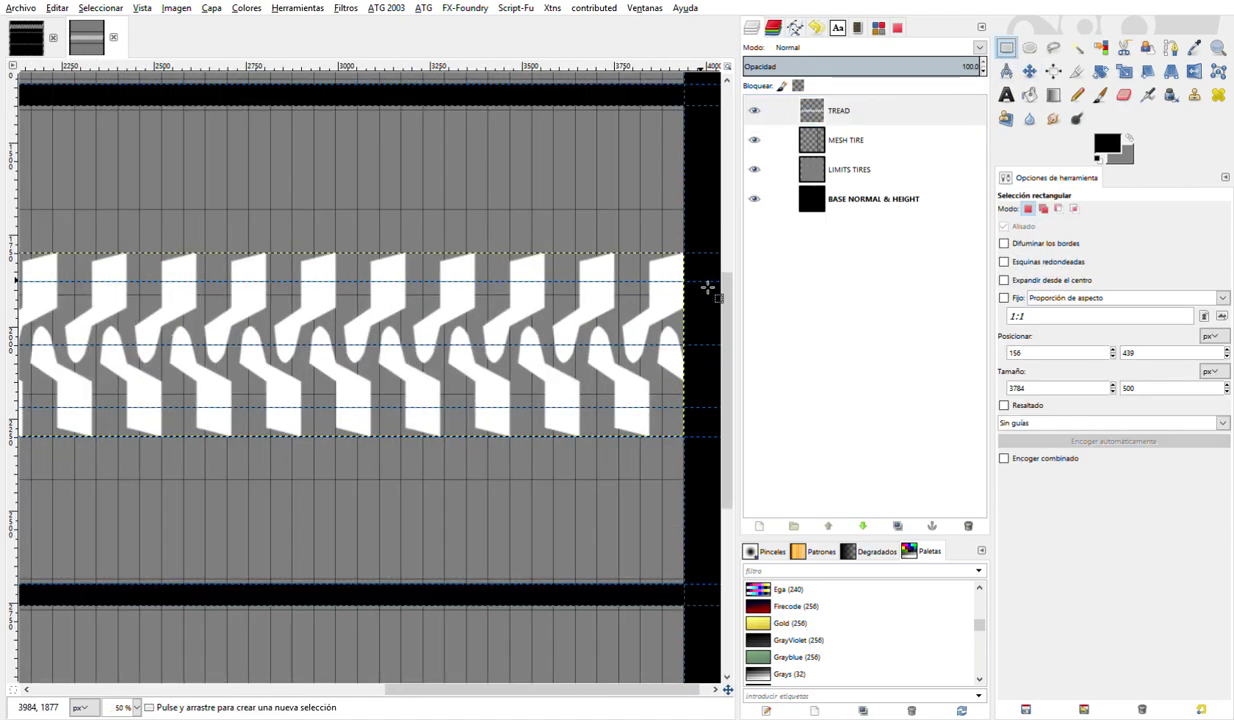
pyautogui.moveTo(693, 259); pyautogui.dragTo(582, 445)
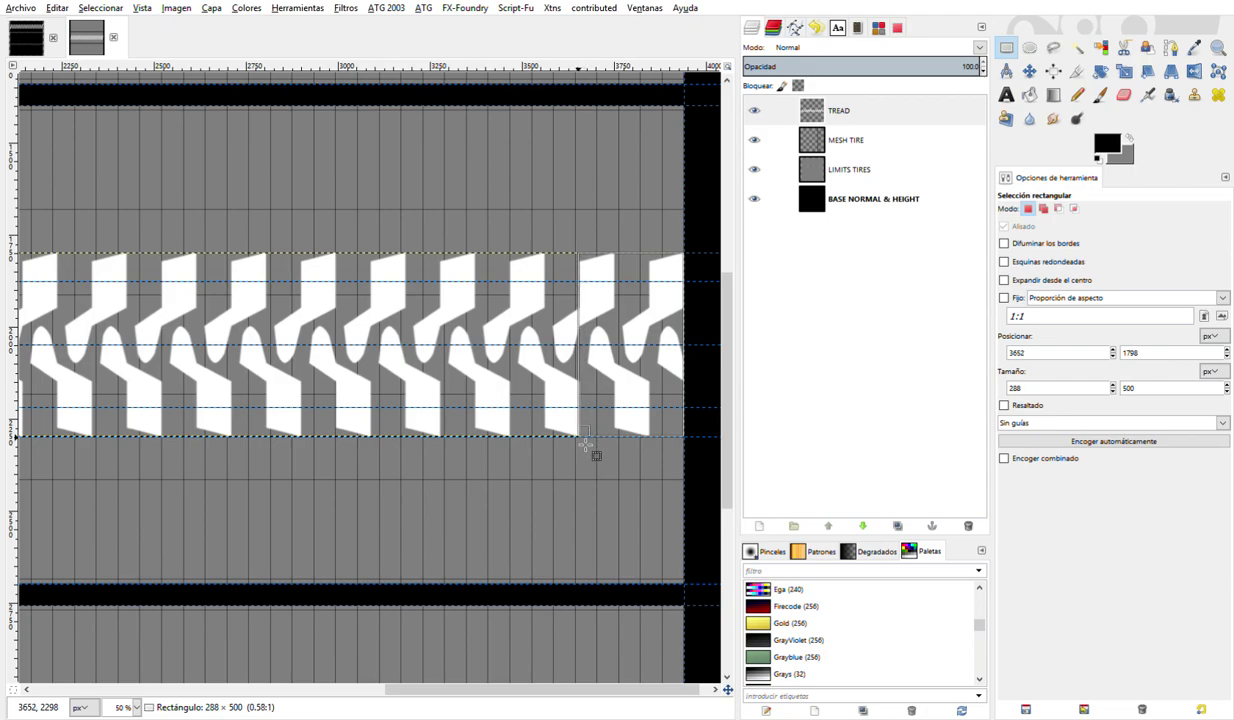
pyautogui.click(57, 8)
pyautogui.click(100, 112)
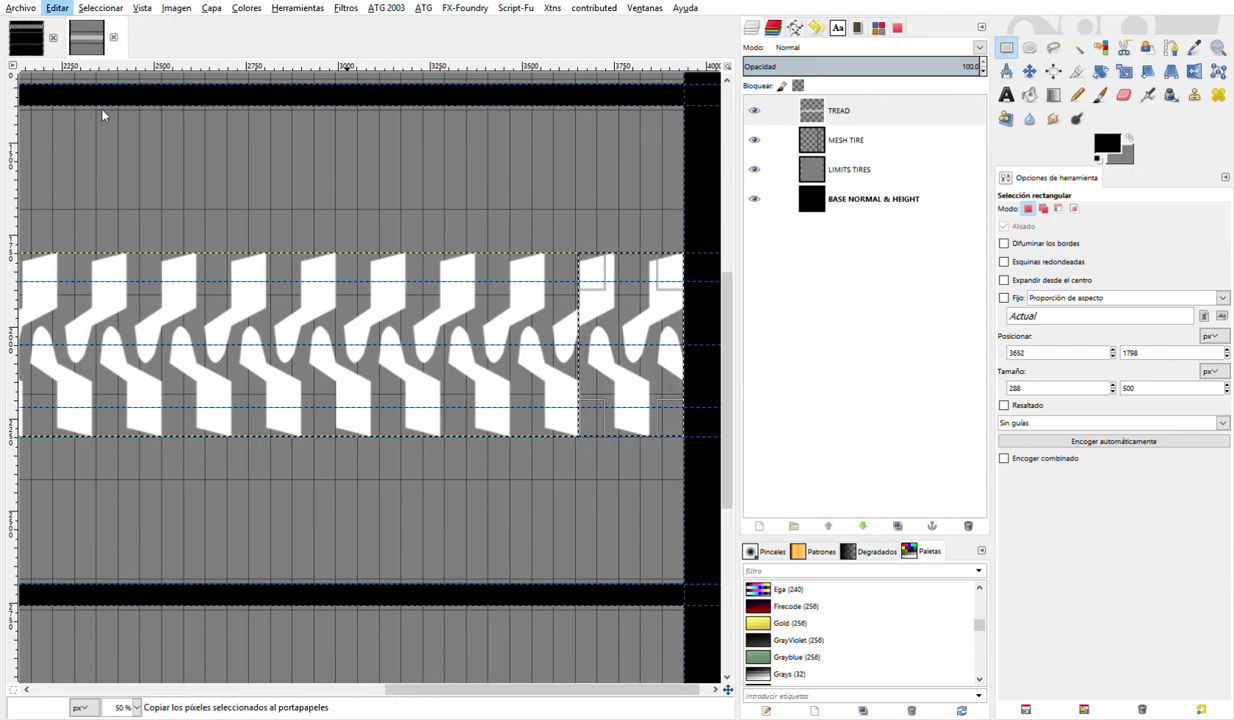
pyautogui.click(97, 104)
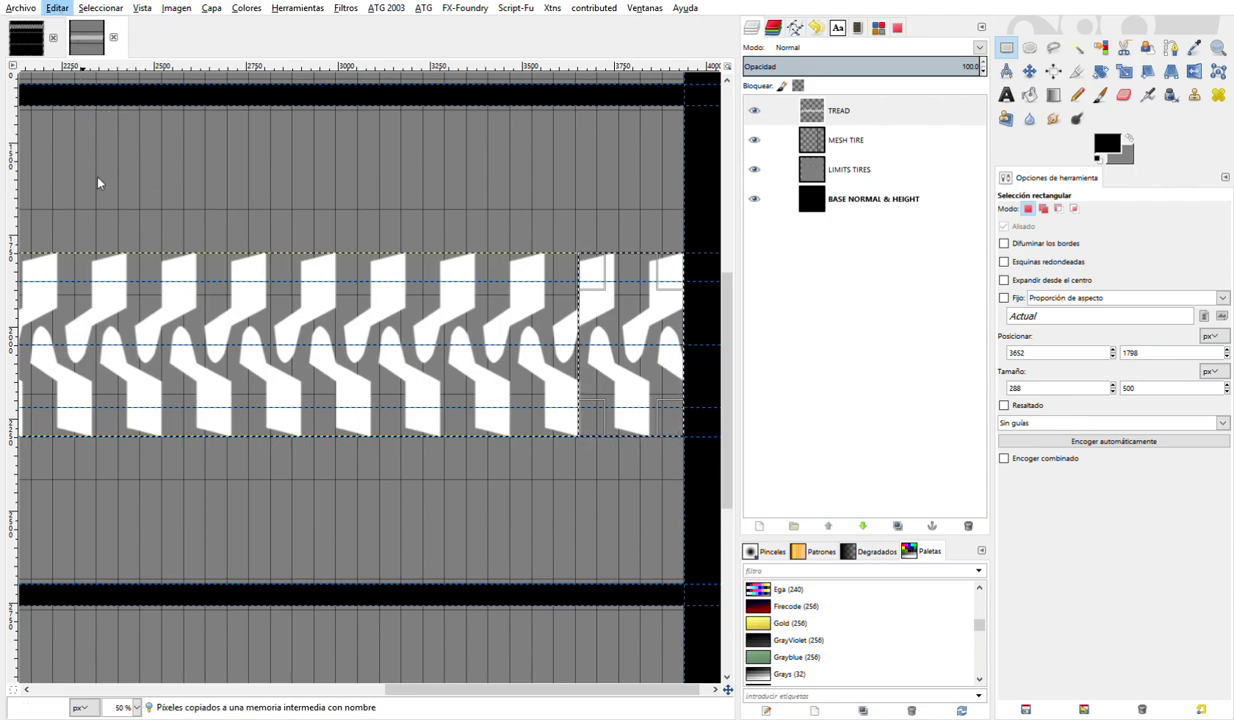
pyautogui.hotkey('ctrl', 'v')
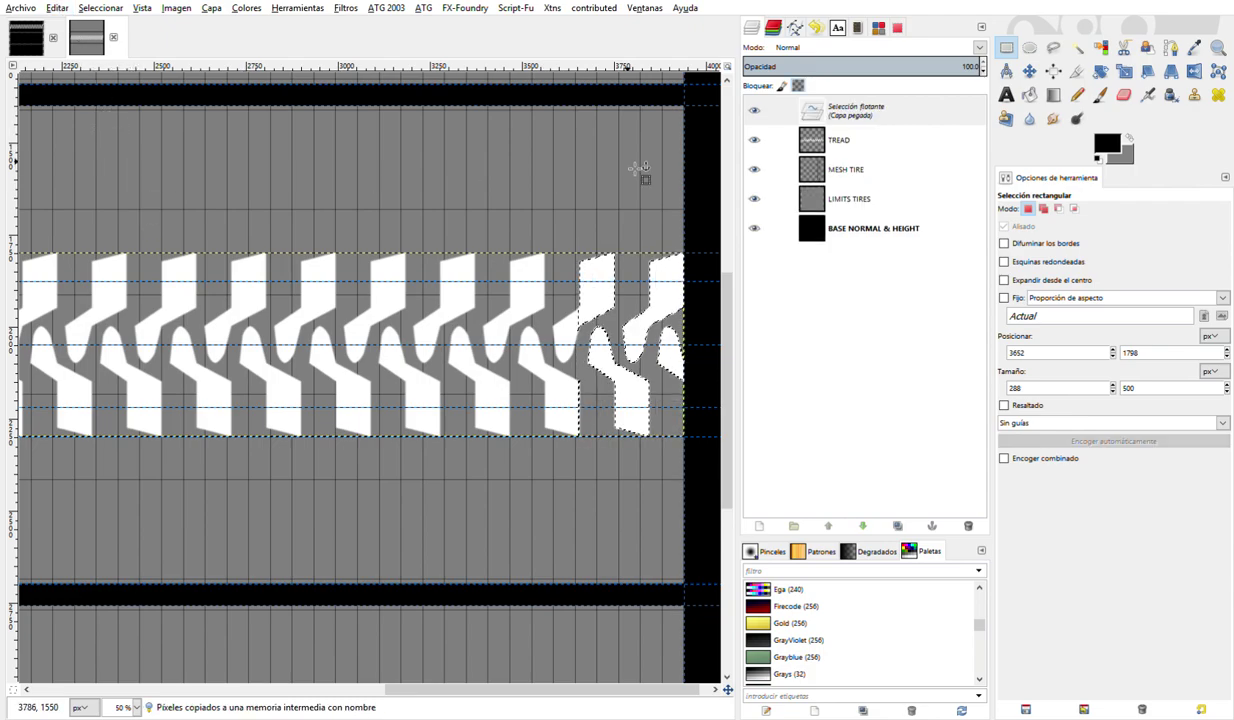
pyautogui.hotkey('shift', 'ctrl', 'n')
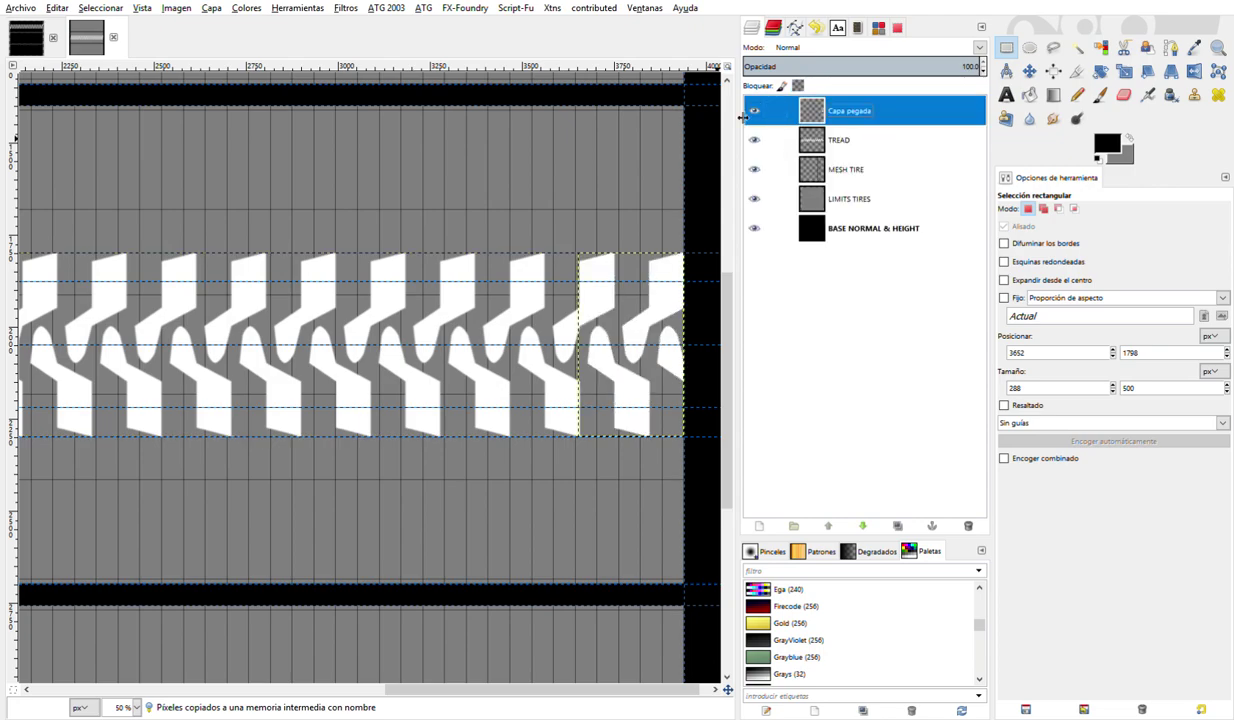
# - Move the Capa pegada piece 3796 px left to the tread's left end and check the alignment
pyautogui.press('m')
pyautogui.scroll(-2, 562, 199)
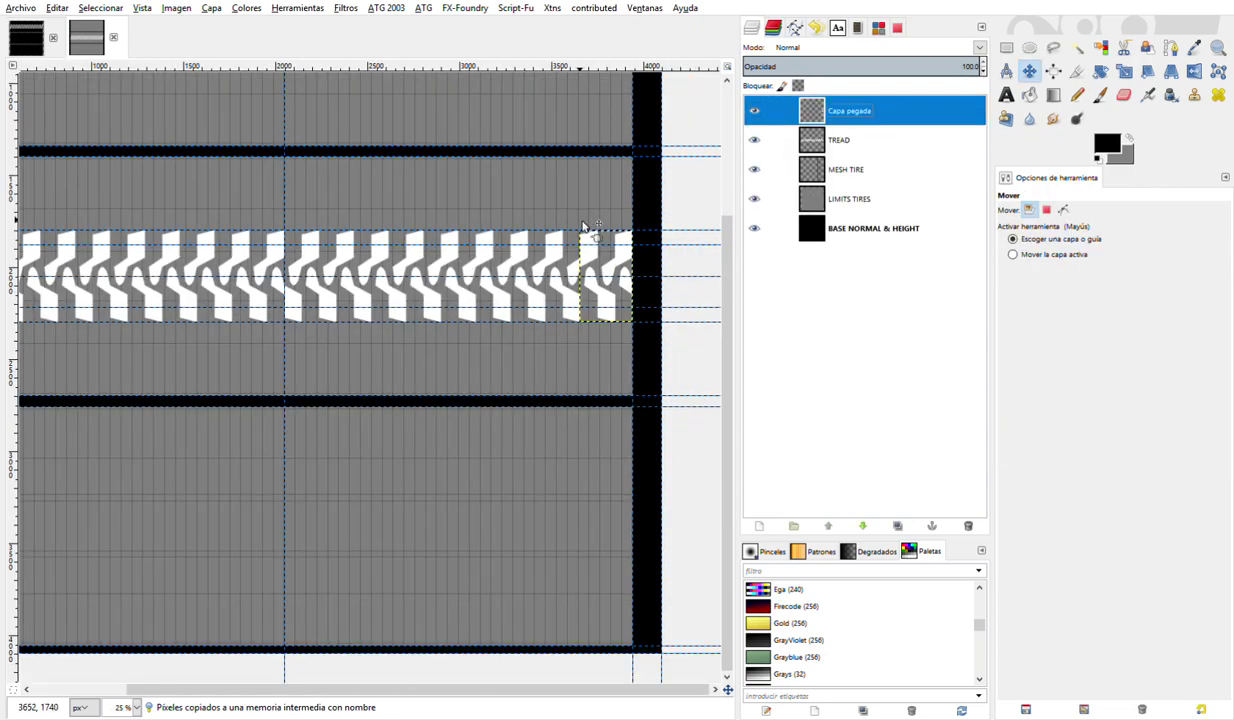
pyautogui.scroll(-1, 576, 268)
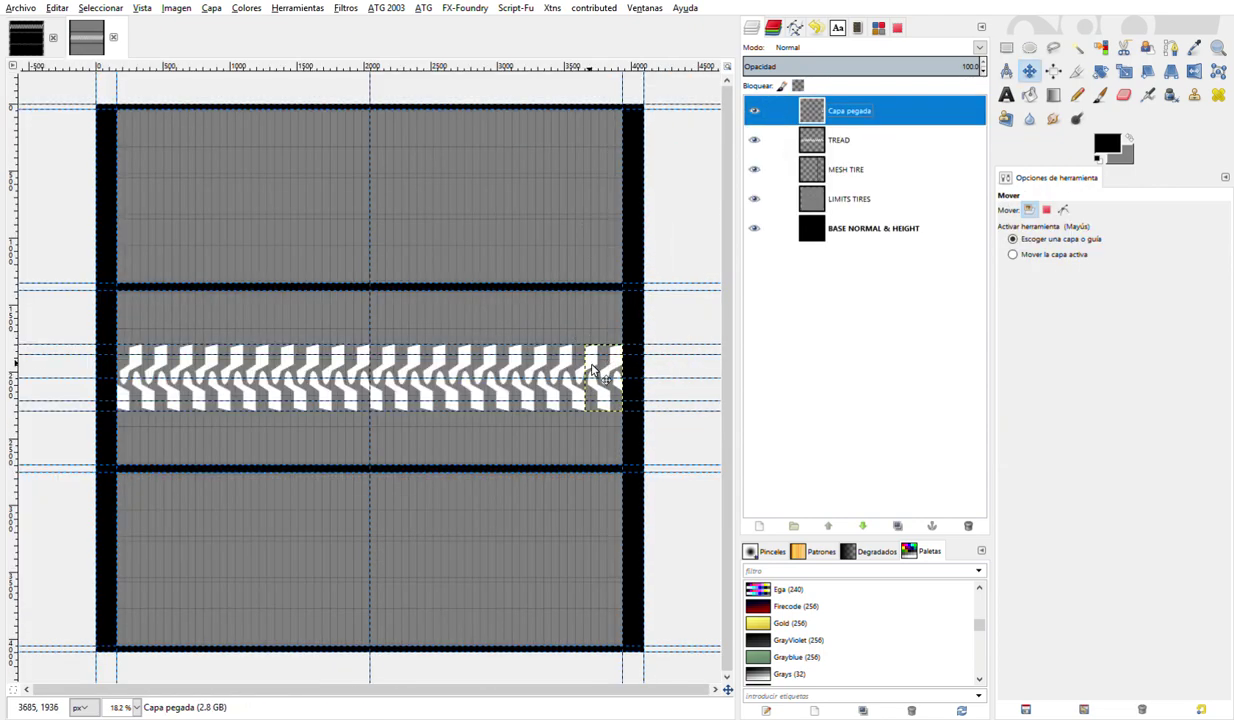
pyautogui.moveTo(593, 370); pyautogui.dragTo(84, 371)
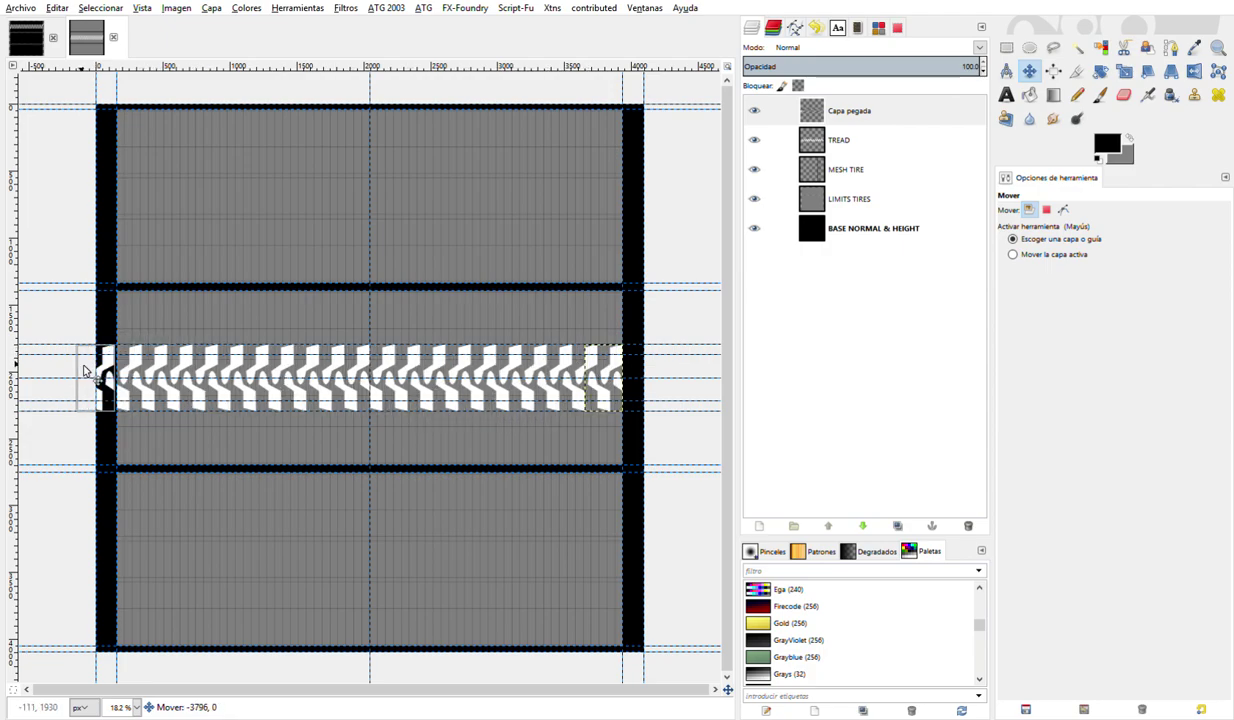
pyautogui.scroll(5, 84, 371)
pyautogui.scroll(2, 200, 390)
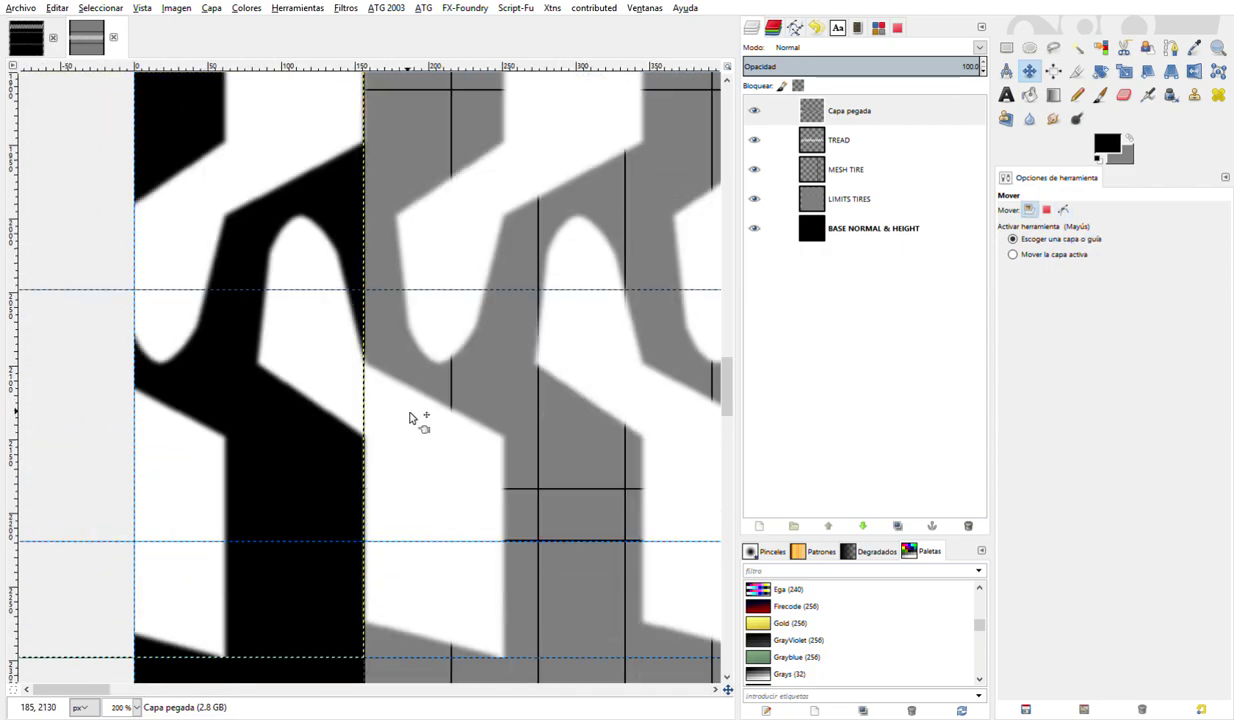
pyautogui.scroll(1, 386, 432)
pyautogui.scroll(2, 388, 435)
pyautogui.scroll(2, 330, 408)
pyautogui.scroll(1, 334, 404)
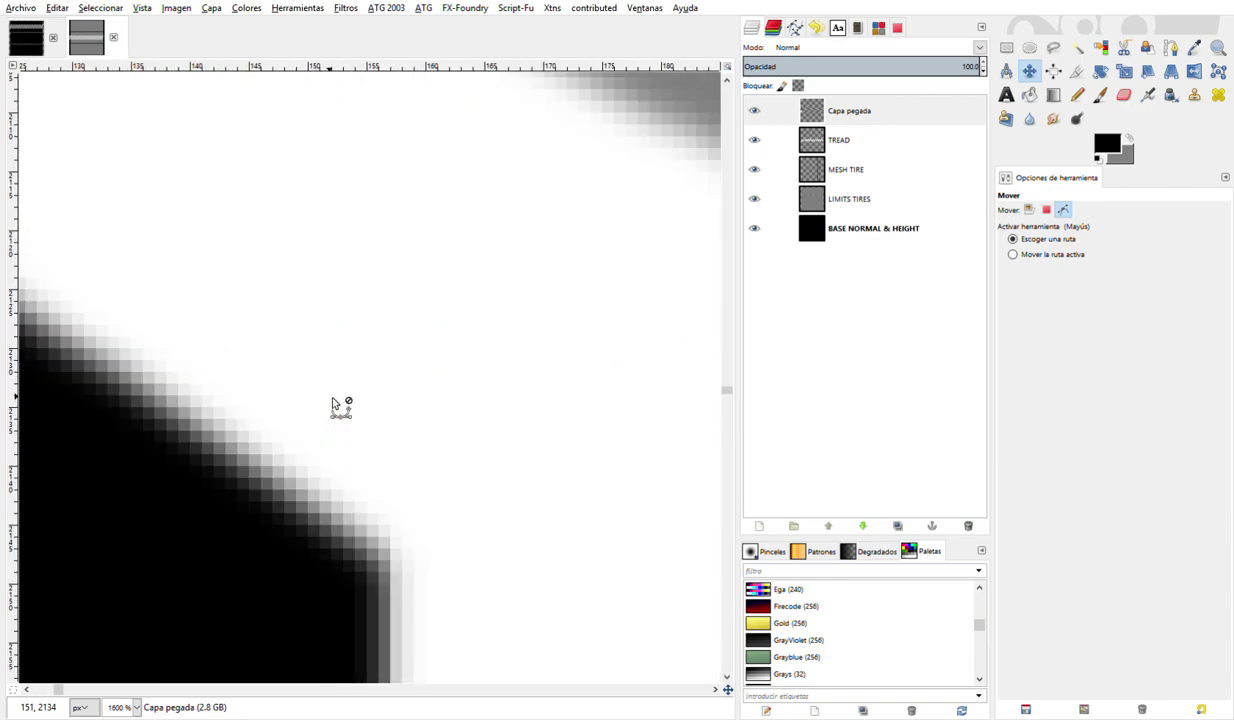
pyautogui.scroll(-1, 372, 358)
pyautogui.scroll(-1, 369, 362)
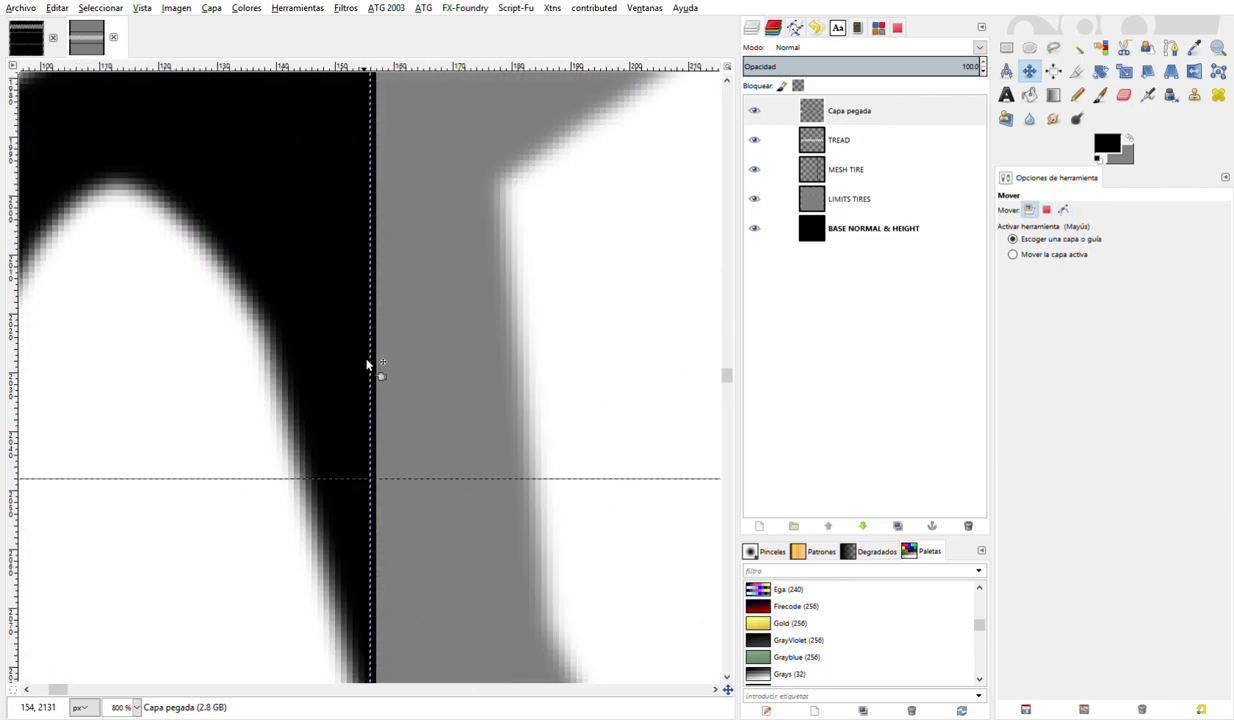
pyautogui.scroll(3, 367, 366)
pyautogui.scroll(3, 367, 366)
pyautogui.scroll(-1, 367, 370)
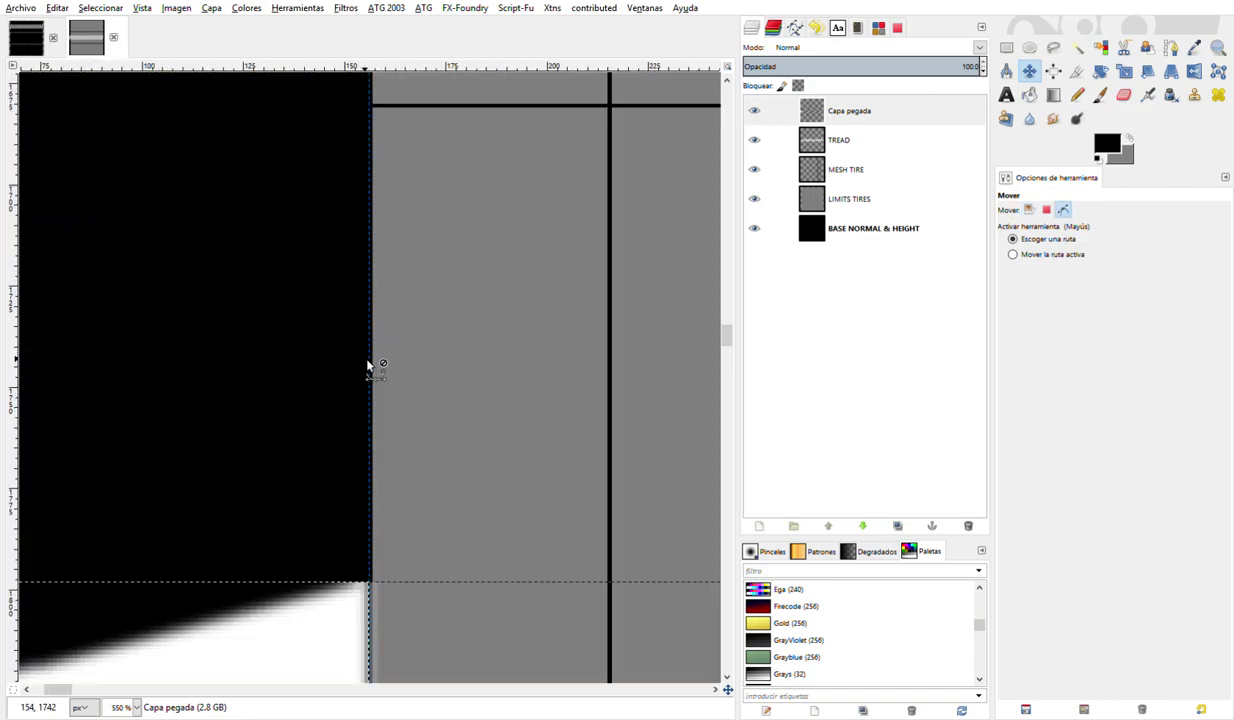
pyautogui.scroll(-1, 367, 378)
pyautogui.scroll(-1, 367, 381)
pyautogui.scroll(-1, 367, 381)
pyautogui.scroll(-1, 367, 381)
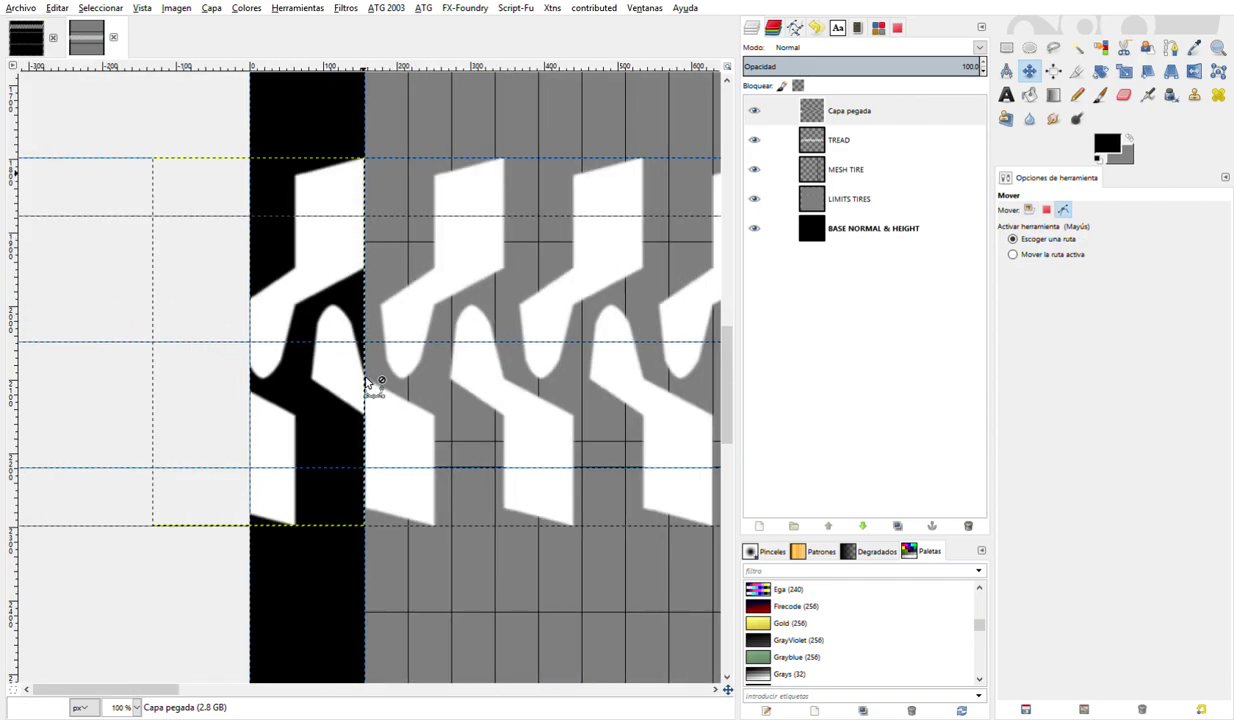
pyautogui.scroll(-1, 367, 381)
pyautogui.hscroll(3, 418, 305)
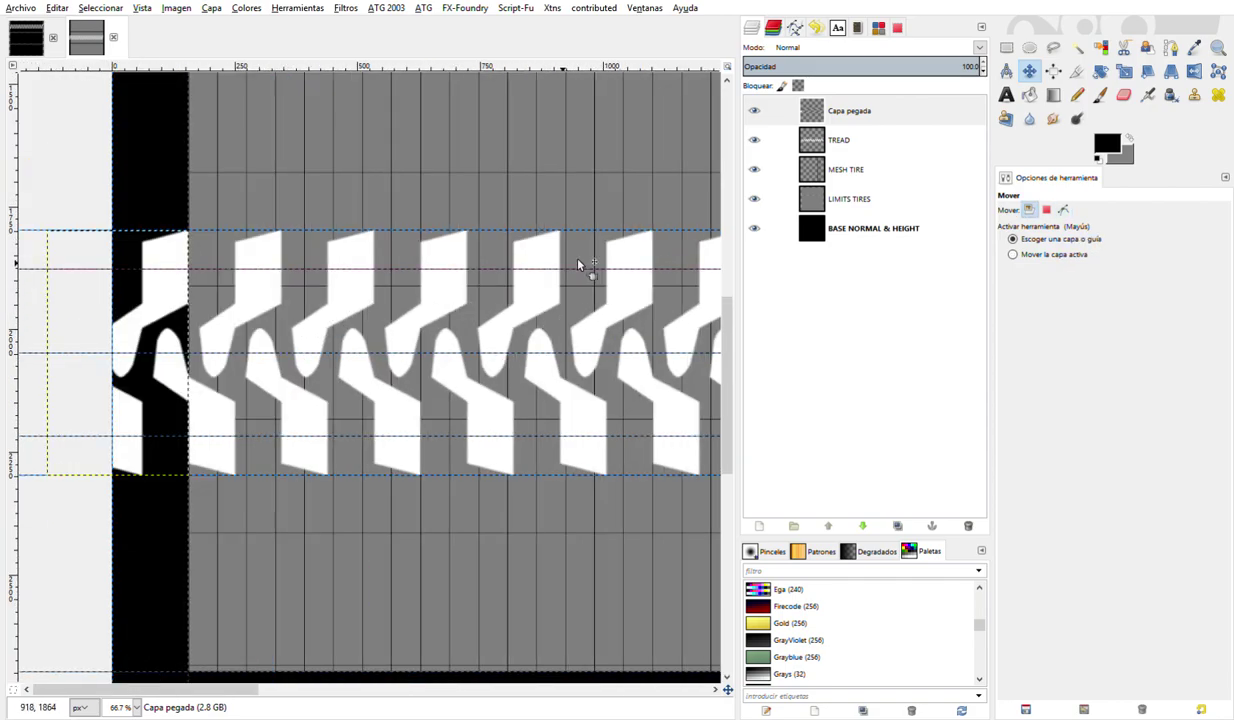
# - Copy the first tread section at TREAD's left start and paste it as new layer Capa pegada #1
pyautogui.click(839, 142)
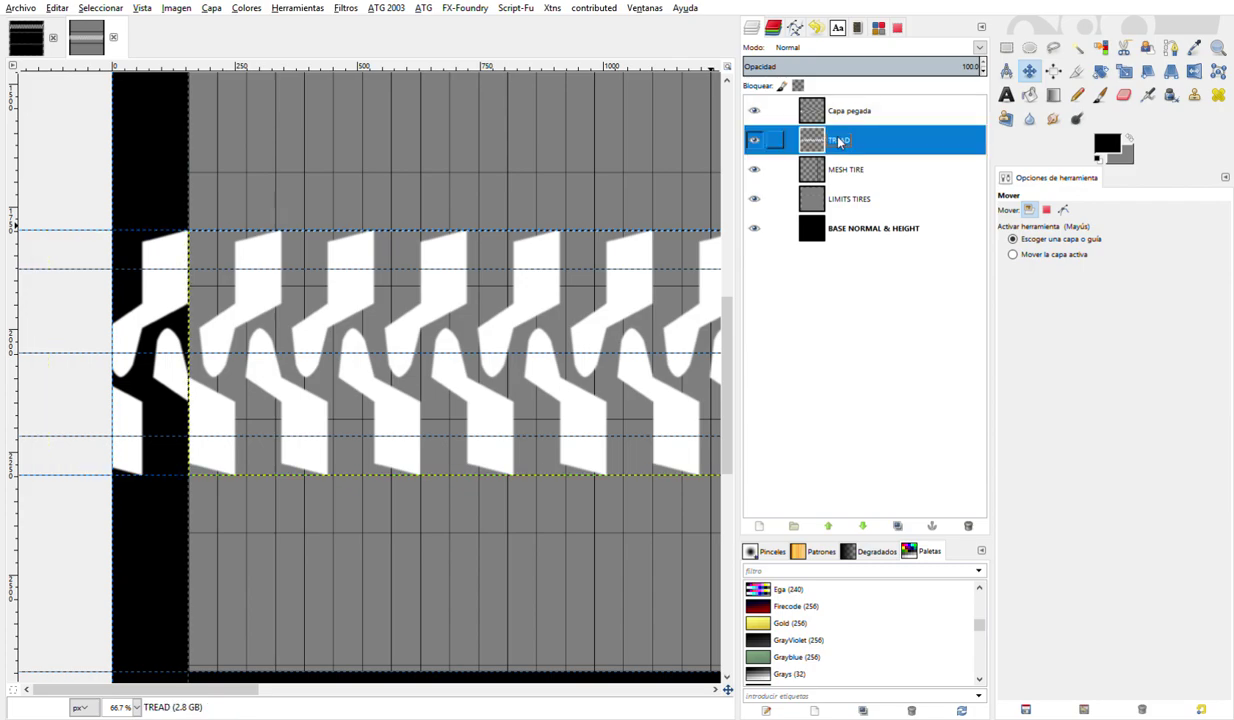
pyautogui.click(1006, 48)
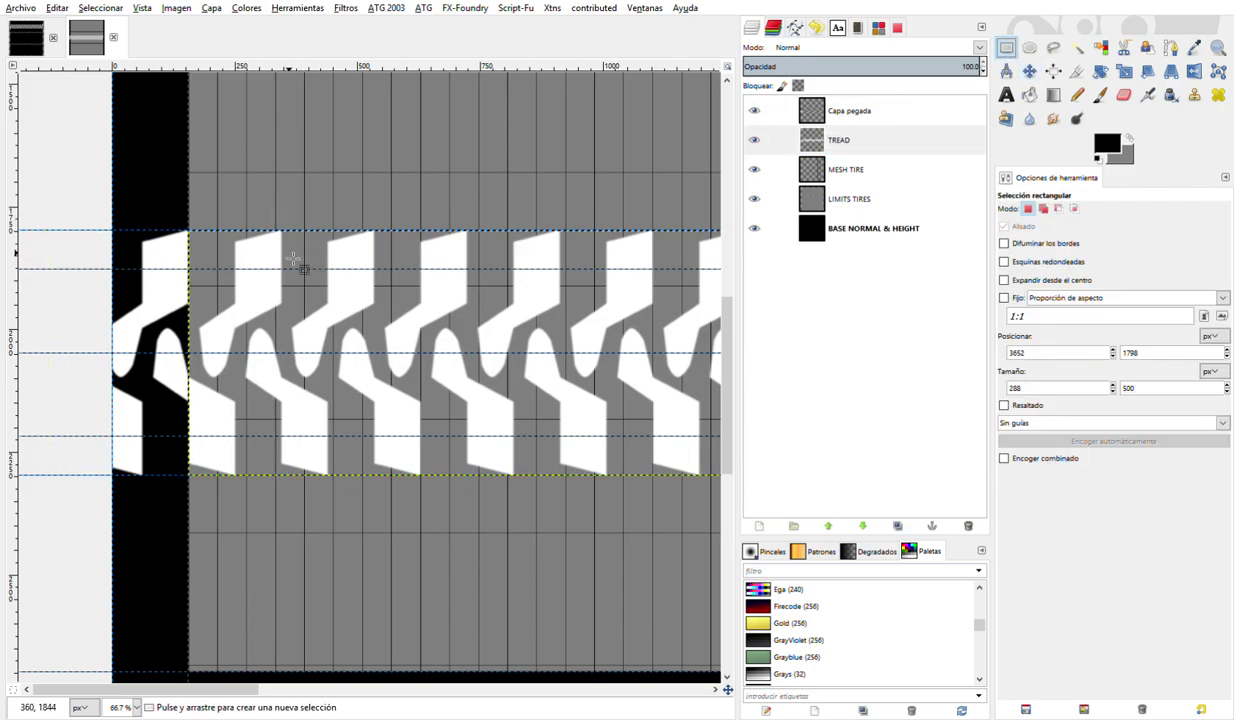
pyautogui.moveTo(190, 229); pyautogui.dragTo(306, 470)
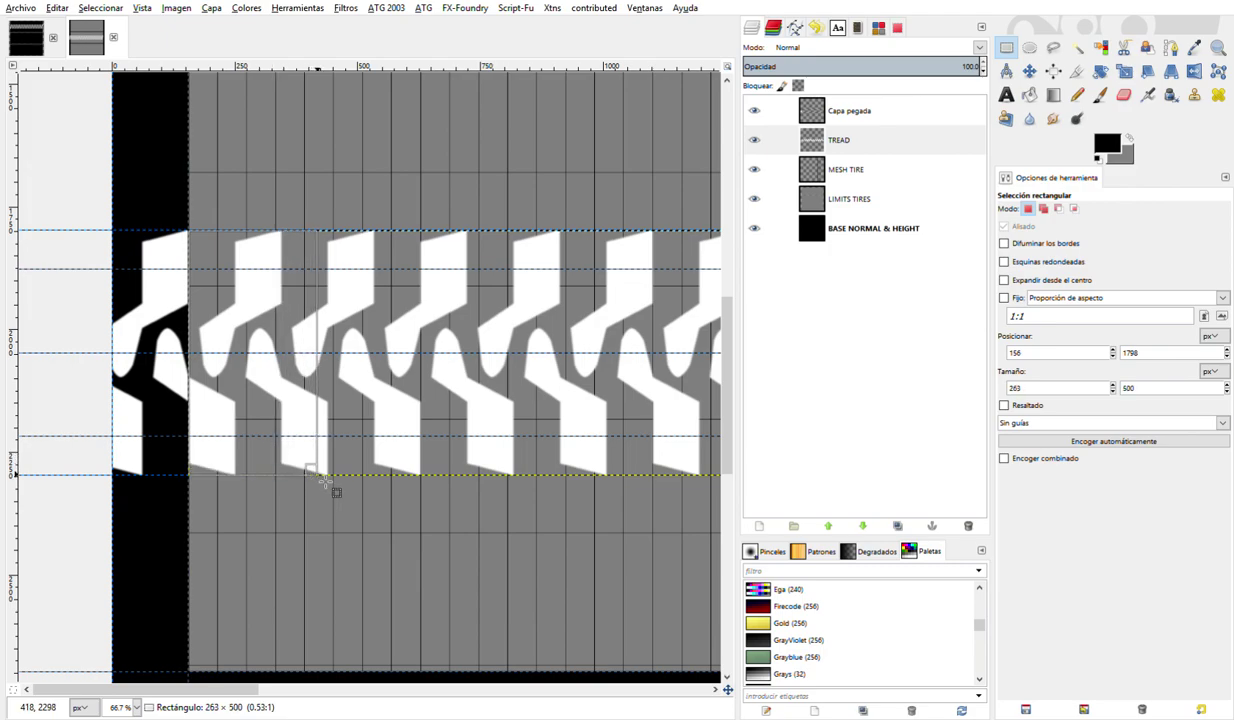
pyautogui.moveTo(318, 482); pyautogui.dragTo(333, 492)
pyautogui.click(57, 8)
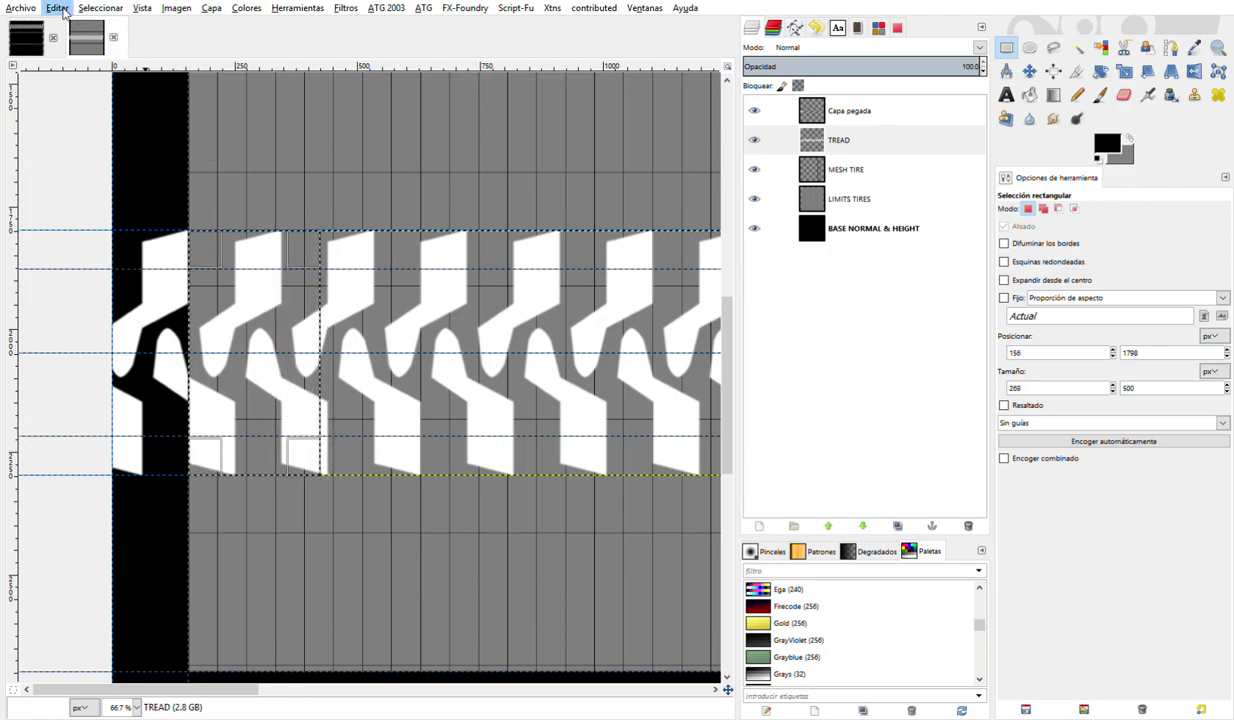
pyautogui.click(88, 118)
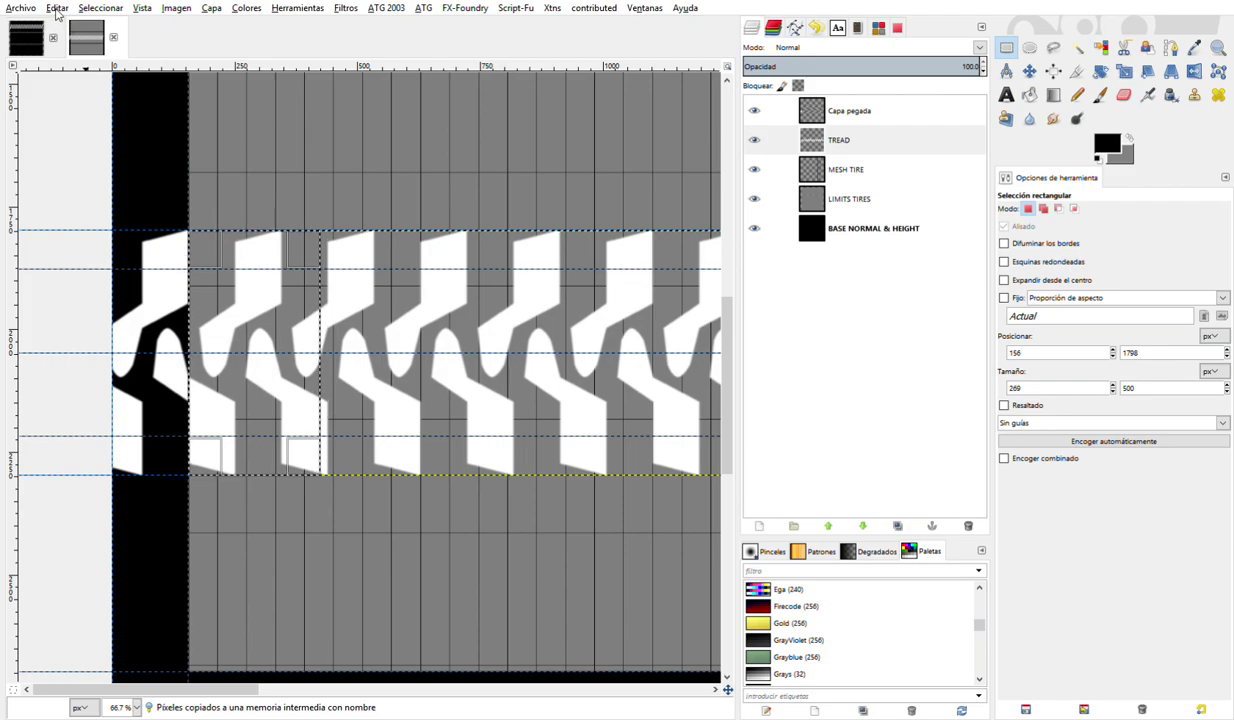
pyautogui.hotkey('ctrl', 'v')
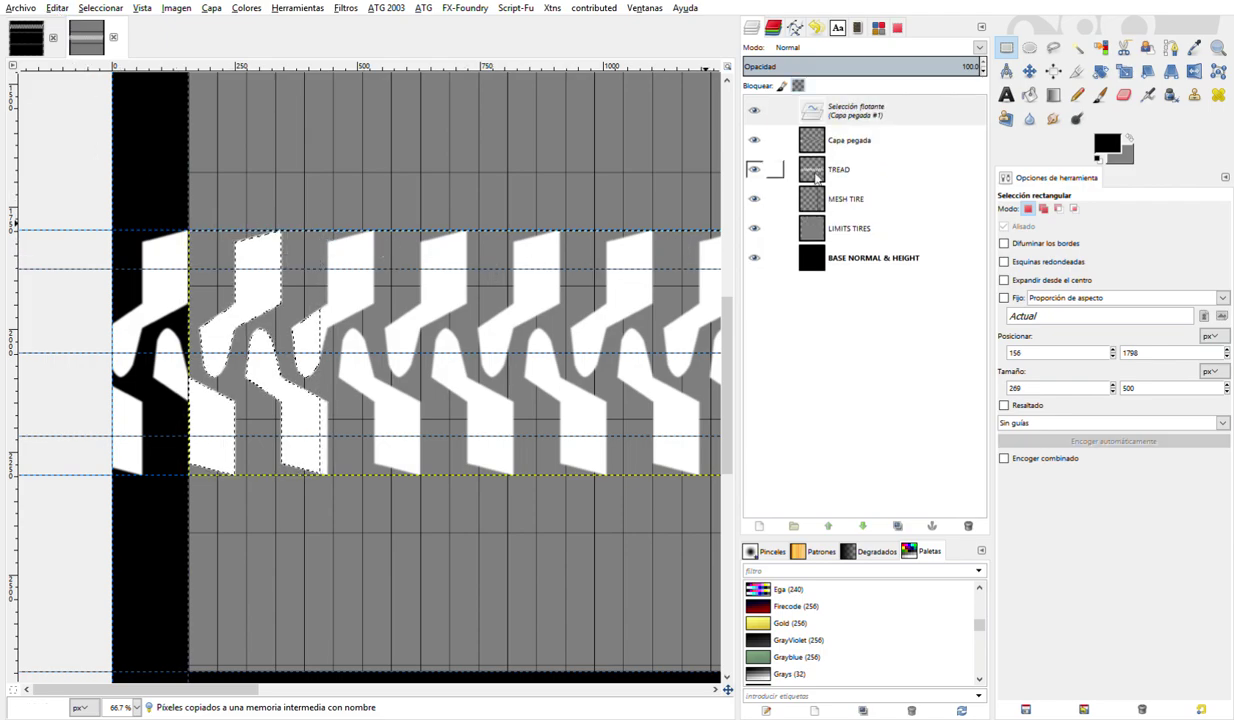
pyautogui.hotkey('ctrl', 'shift', 'n')
pyautogui.scroll(-3, 519, 255)
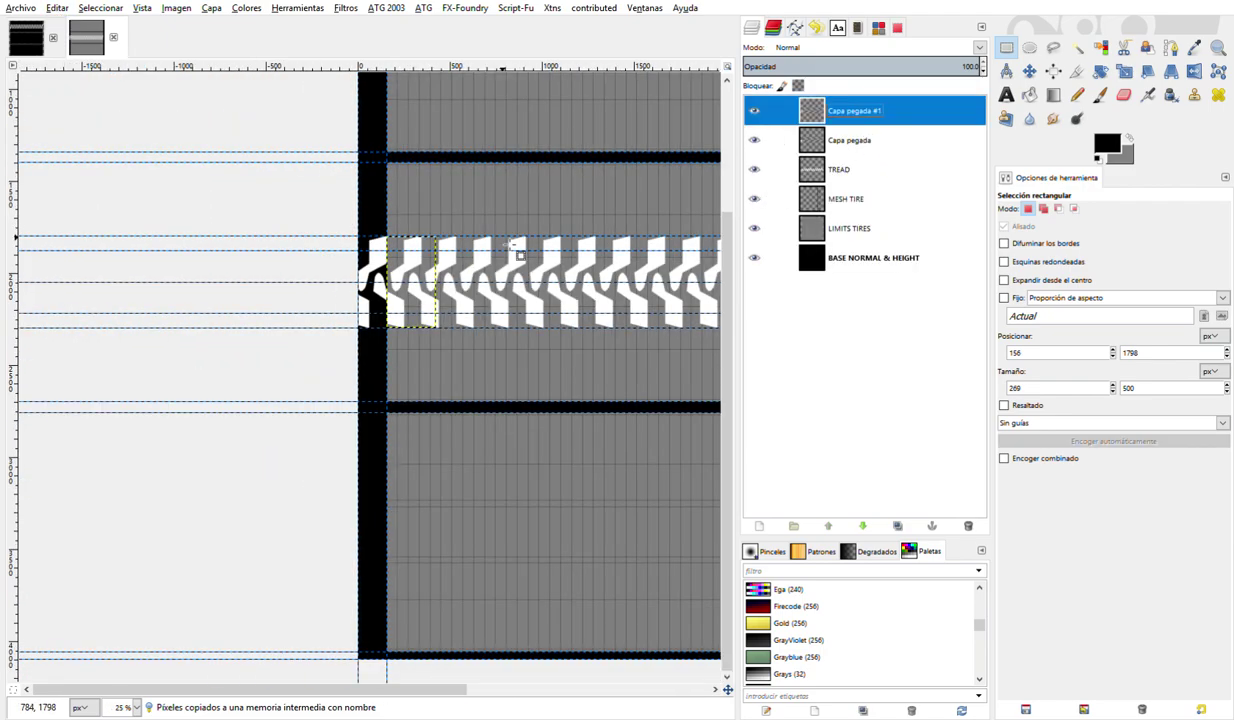
pyautogui.press('m')
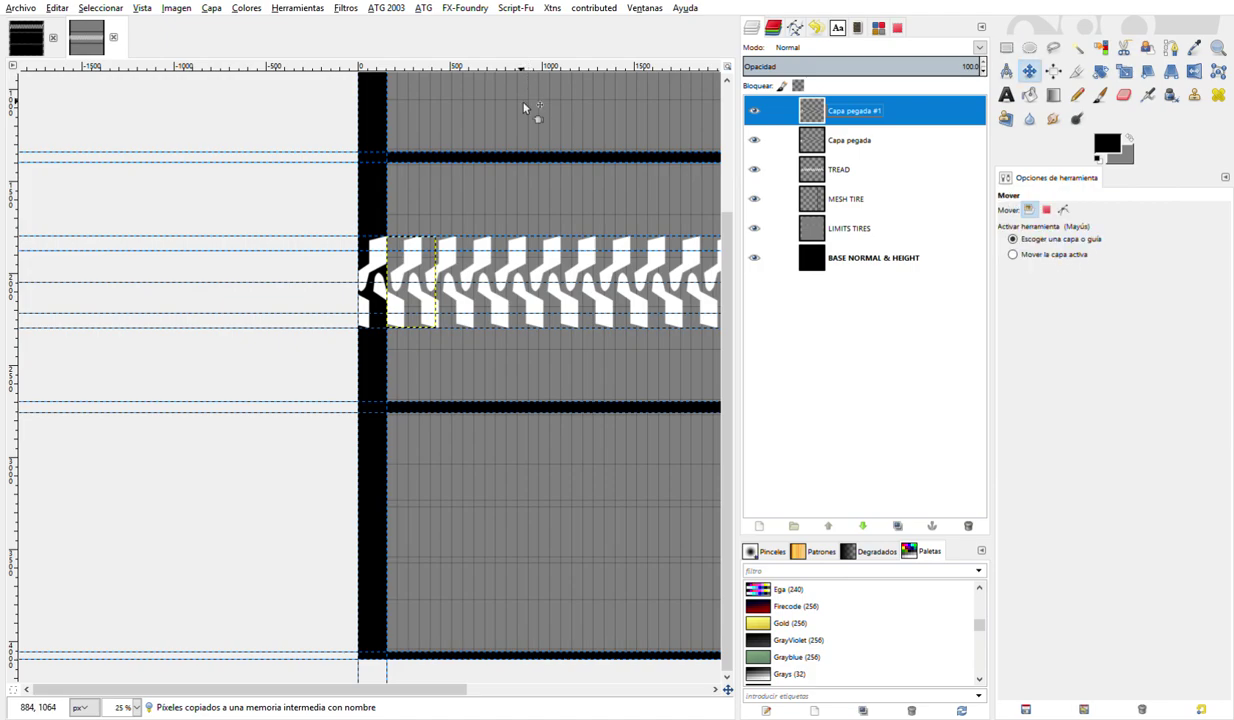
pyautogui.hscroll(3, 387, 287)
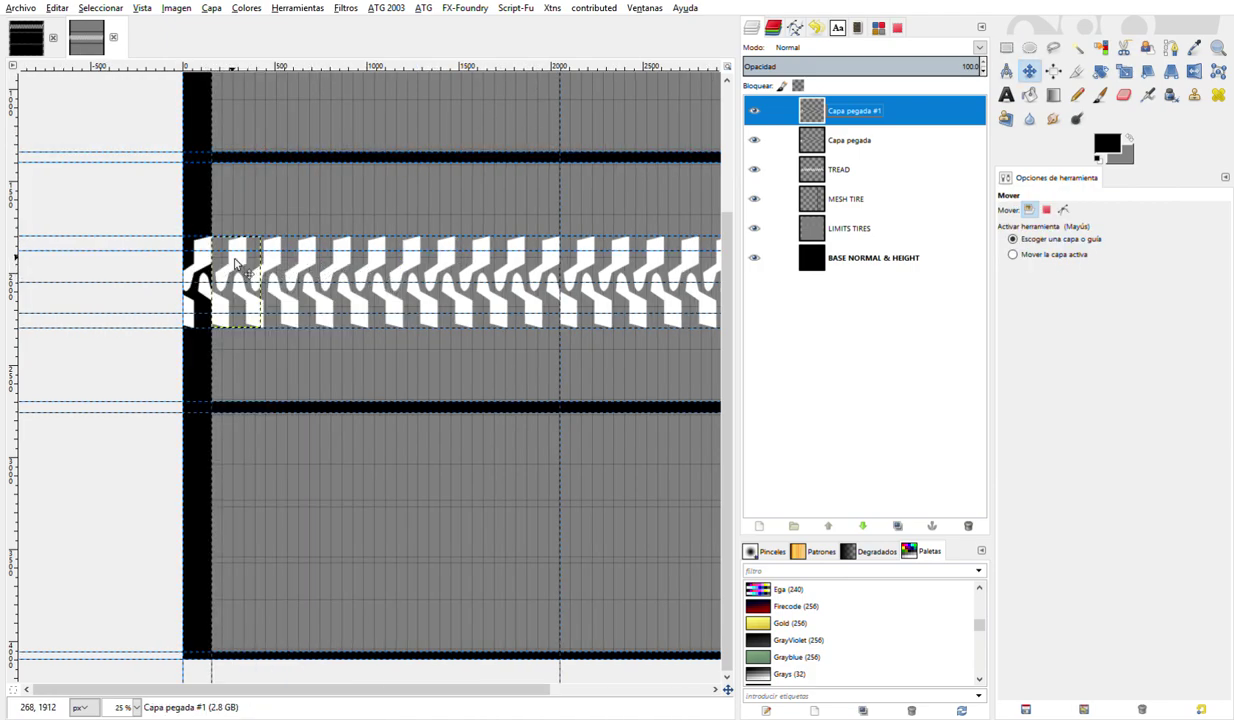
# - Drag Capa pegada #1 to the tread band's right end and check the seam at 100% zoom
pyautogui.moveTo(238, 265)
pyautogui.mouseDown()
pyautogui.moveTo(790, 262)
pyautogui.moveTo(716, 265)
pyautogui.mouseUp()
pyautogui.press('1')
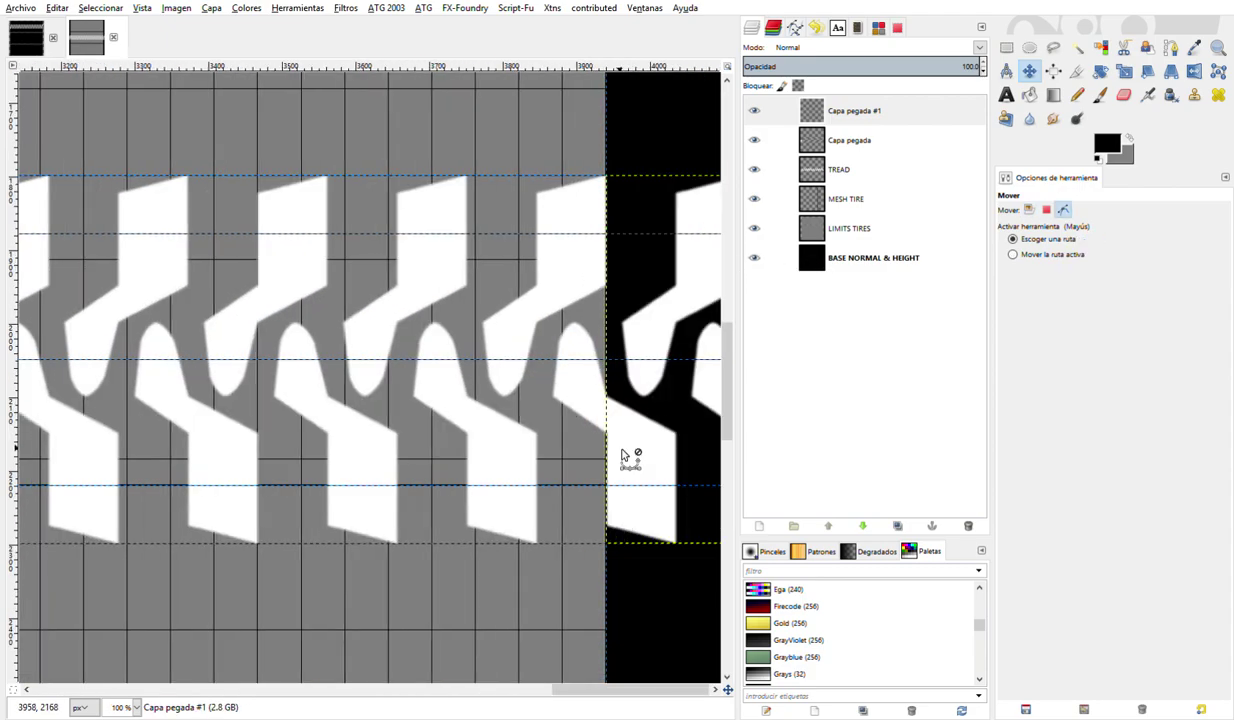
pyautogui.scroll(2, 625, 445)
pyautogui.scroll(2, 580, 410)
pyautogui.scroll(2, 545, 375)
pyautogui.scroll(1, 545, 345)
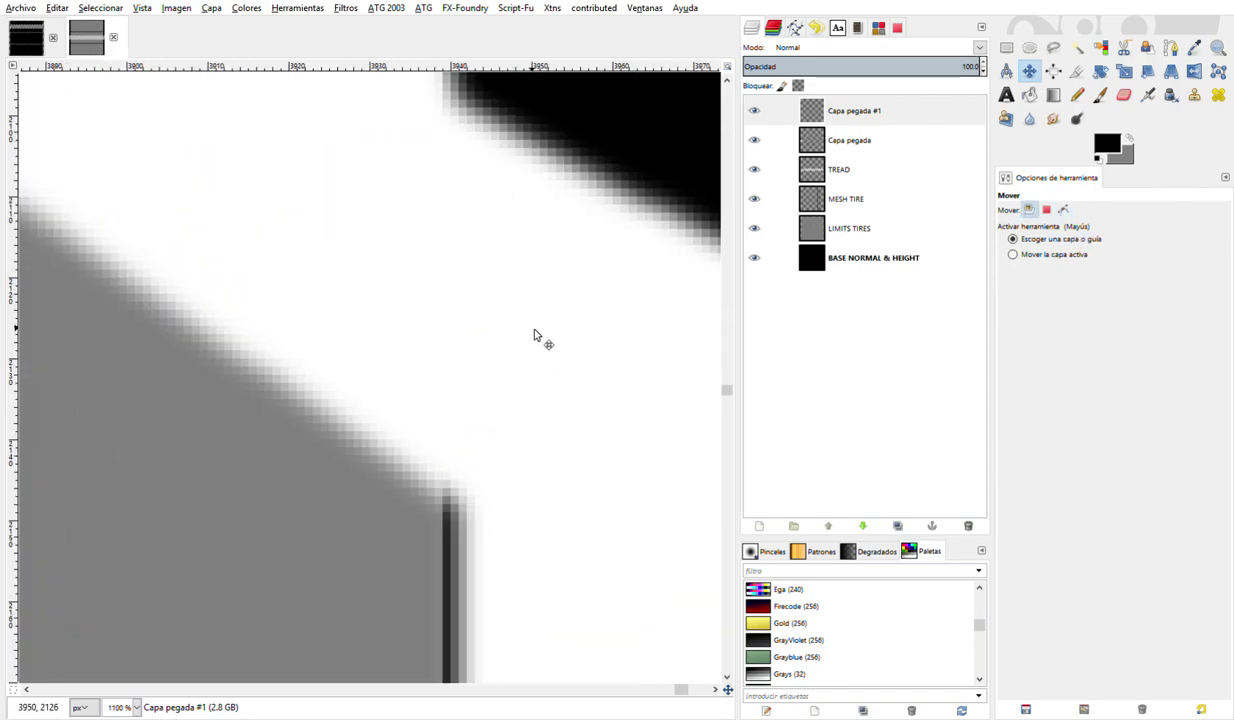
pyautogui.scroll(-3, 490, 303)
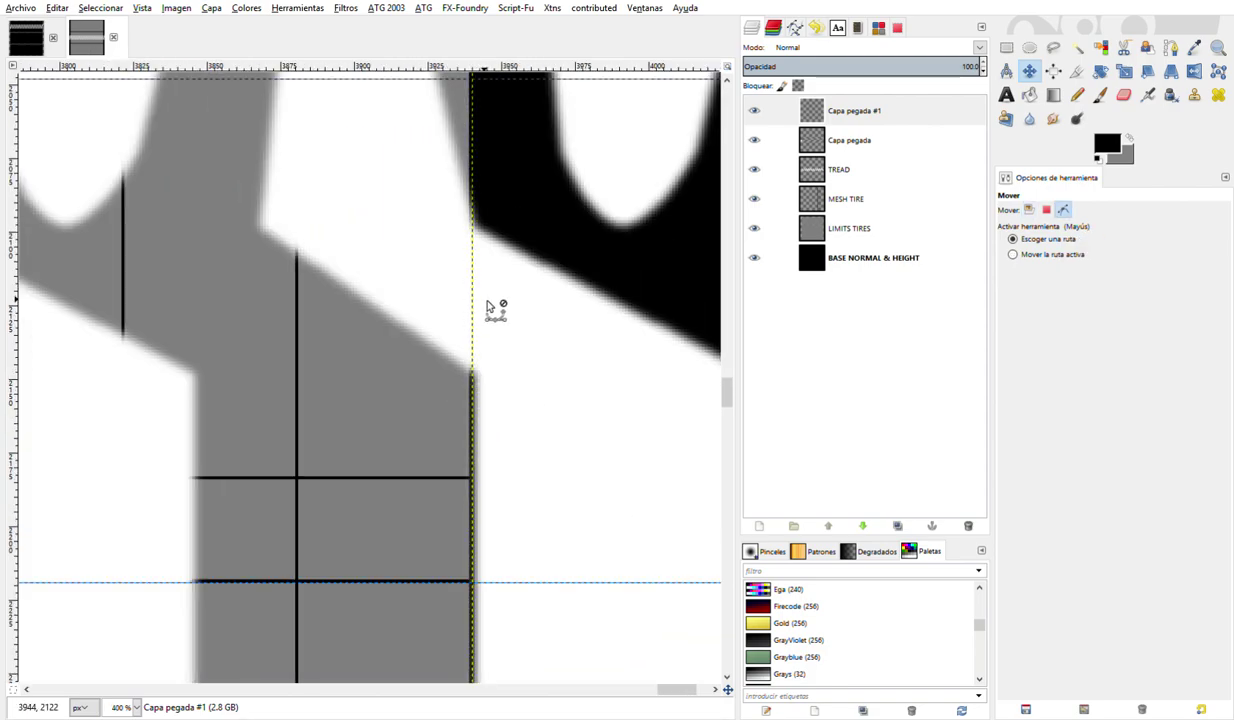
pyautogui.scroll(-2, 490, 306)
pyautogui.scroll(-1, 490, 309)
pyautogui.scroll(-1, 490, 308)
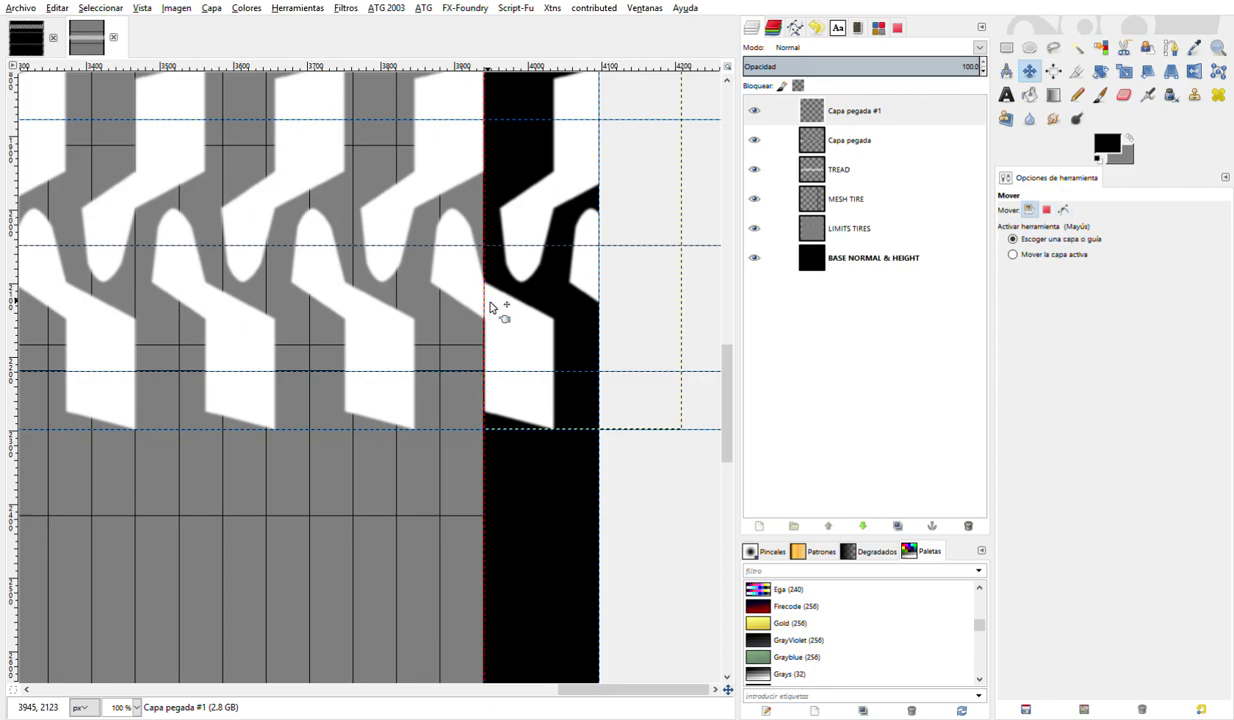
pyautogui.scroll(3, 496, 309)
pyautogui.click(827, 116)
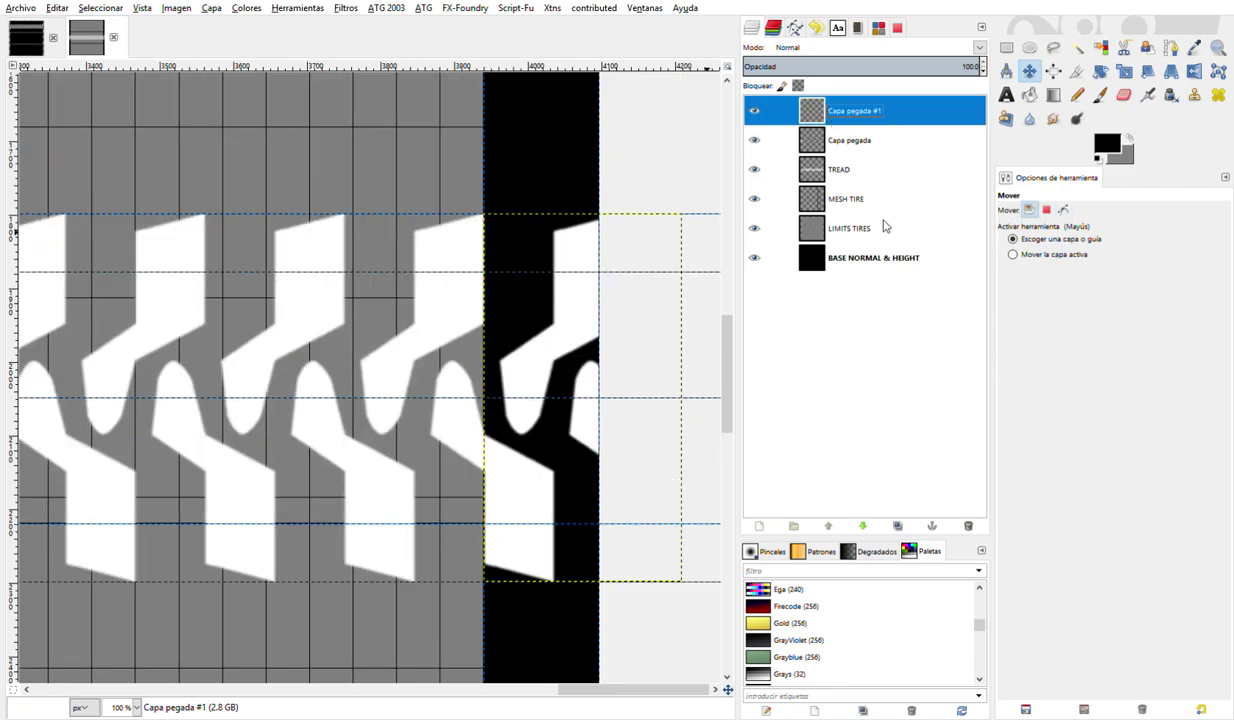
# - Merge Capa pegada #1 and Capa pegada down into TREAD, then zoom out to the whole image
pyautogui.hotkey('ctrl', 'm')
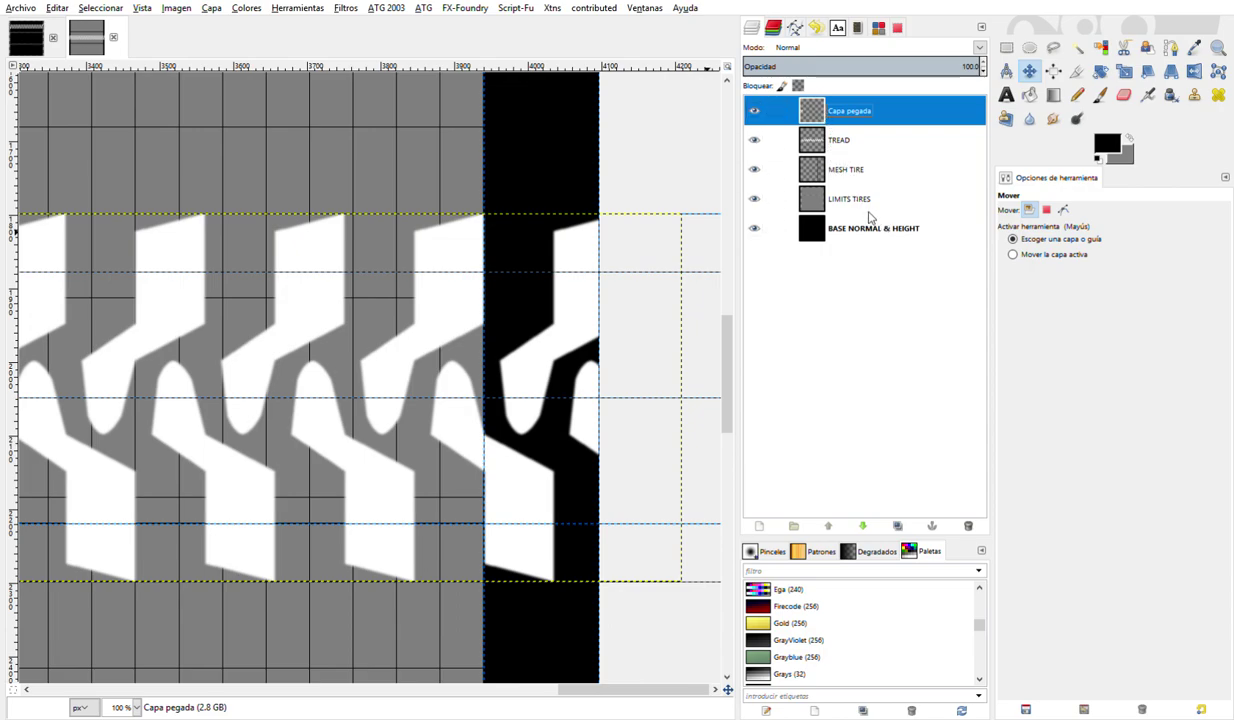
pyautogui.hotkey('ctrl', 'm')
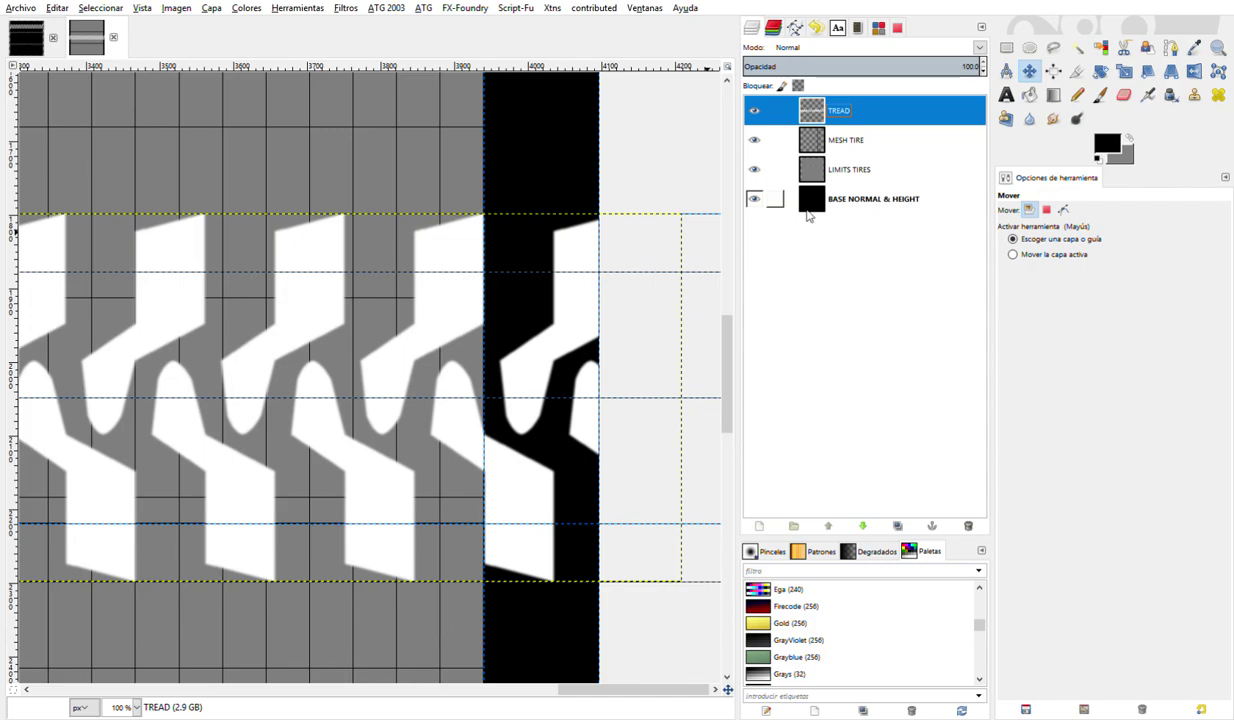
pyautogui.scroll(-1, 484, 257)
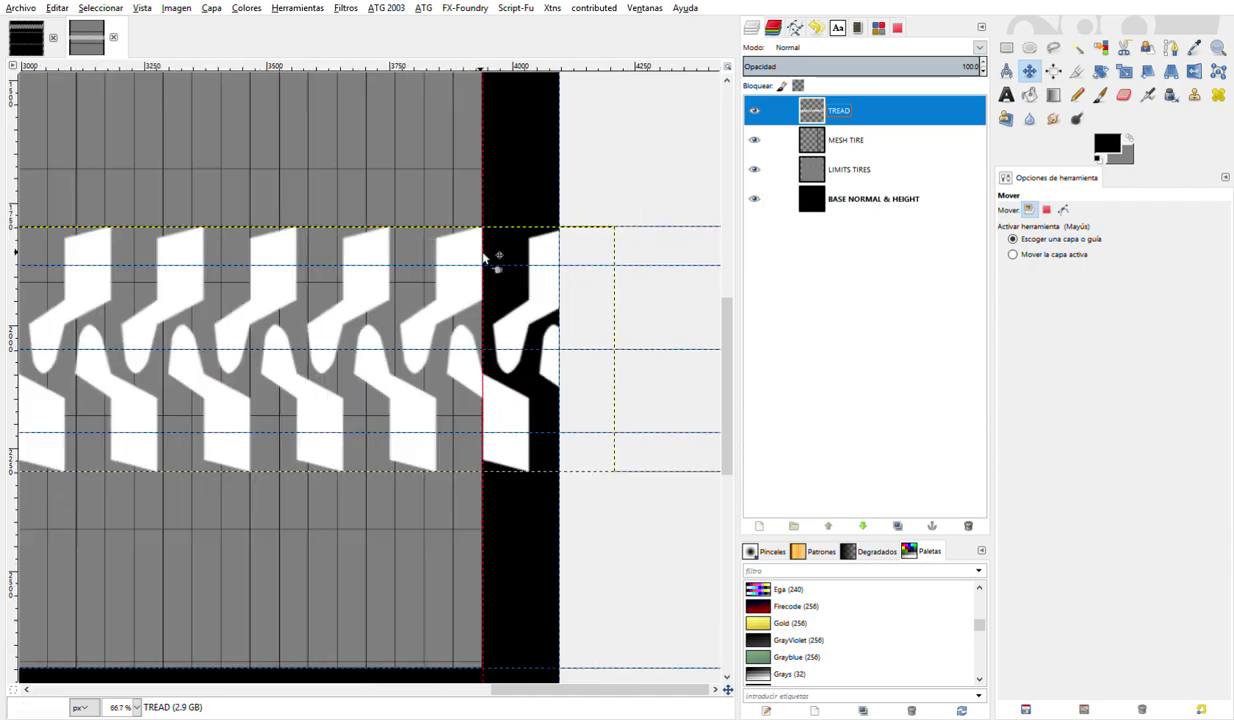
pyautogui.scroll(-1, 484, 257)
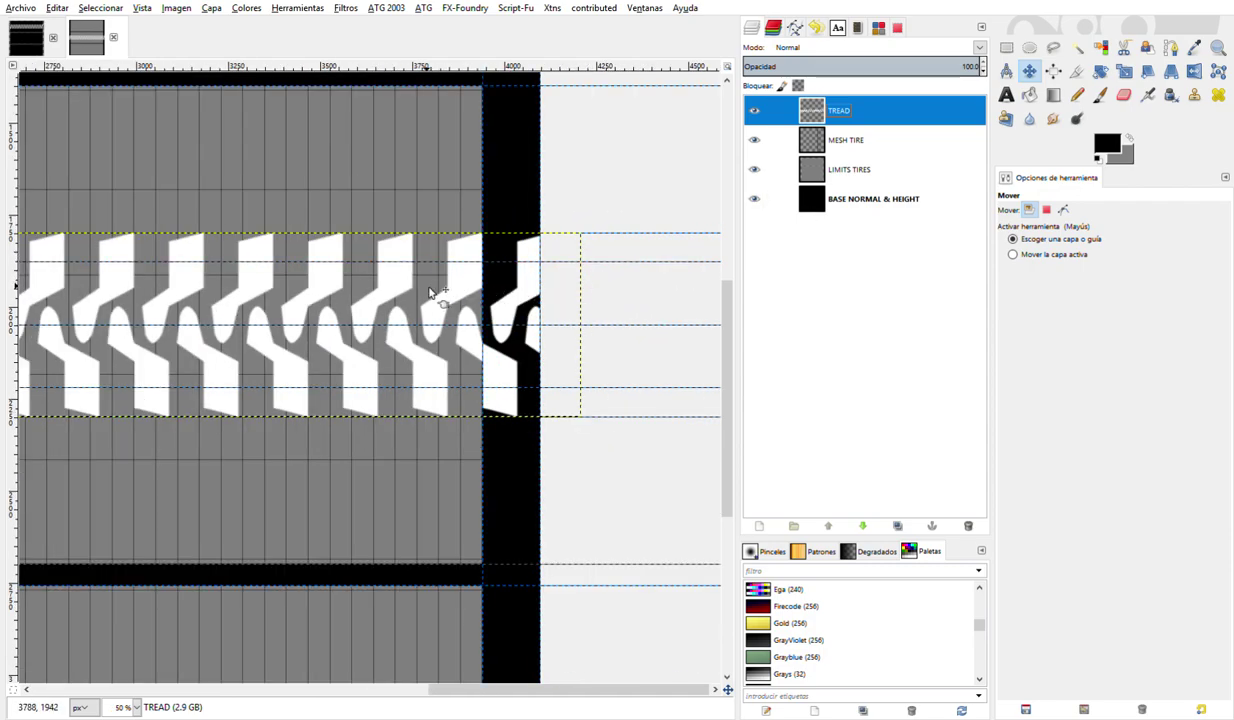
pyautogui.scroll(-1, 510, 303)
pyautogui.hscroll(-3, 522, 314)
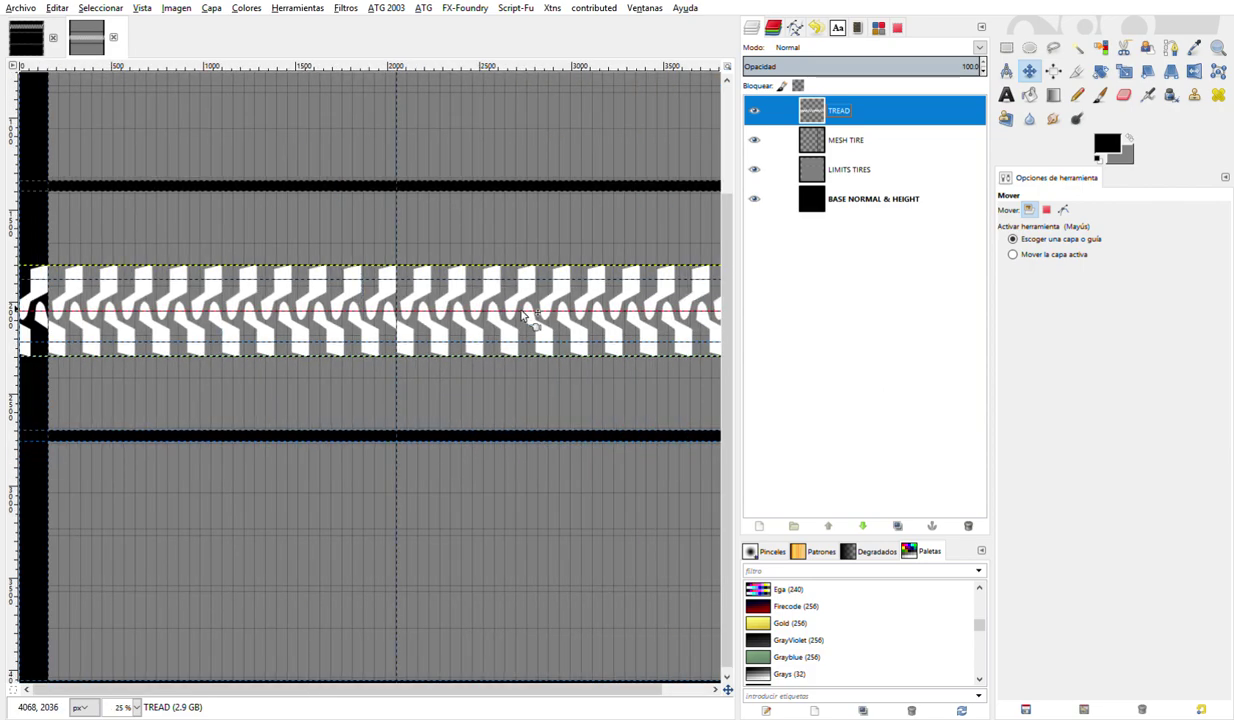
pyautogui.scroll(-1, 226, 314)
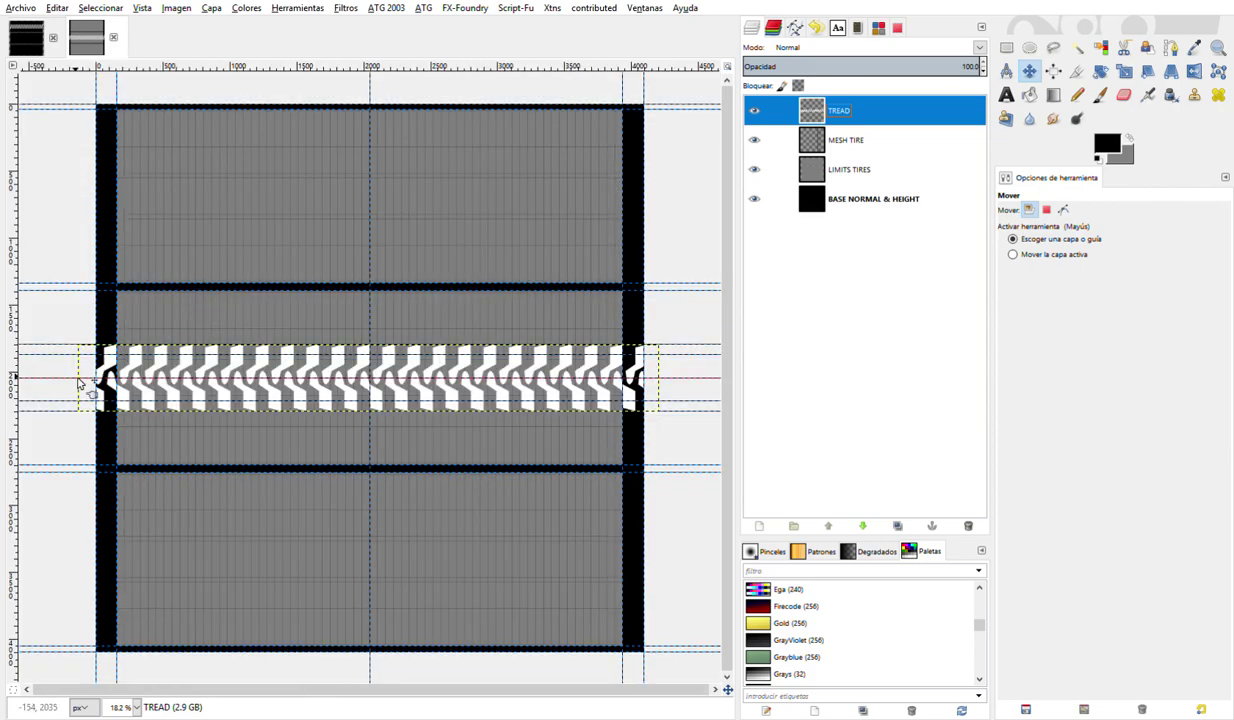
# - Apply Layer to Image Size, then Crop to Content, to the TREAD layer
pyautogui.click(212, 8)
pyautogui.click(255, 212)
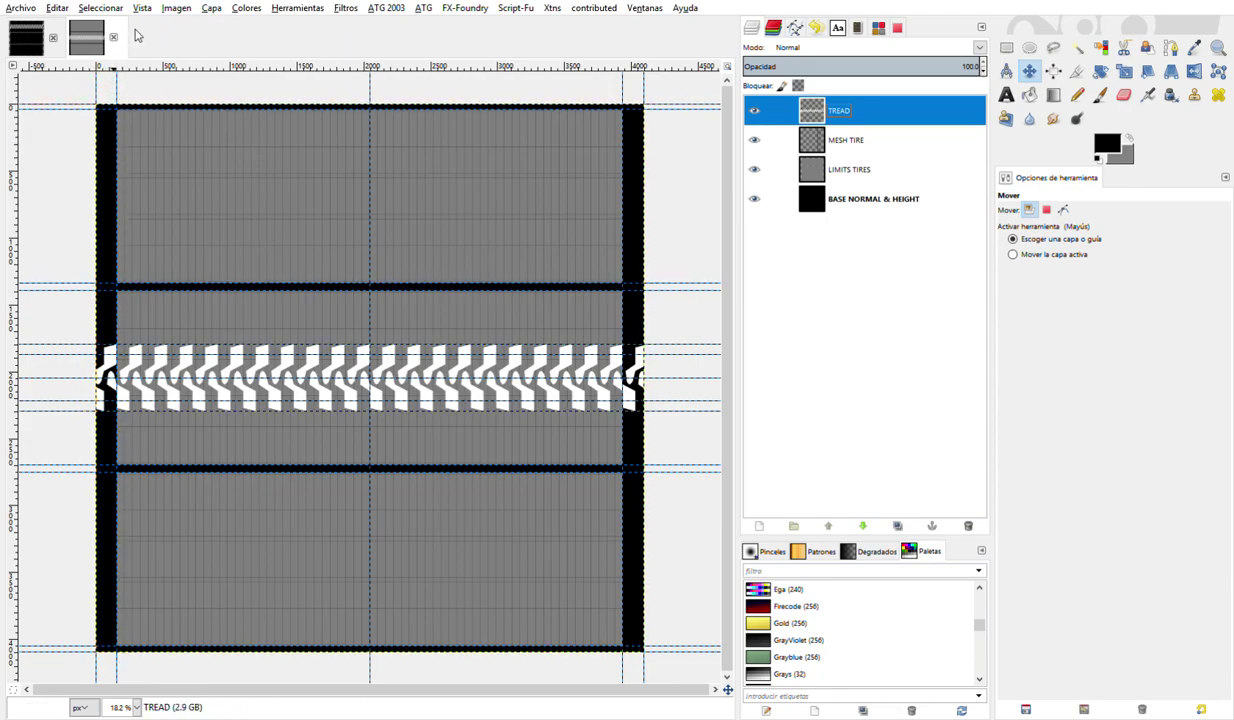
pyautogui.click(212, 10)
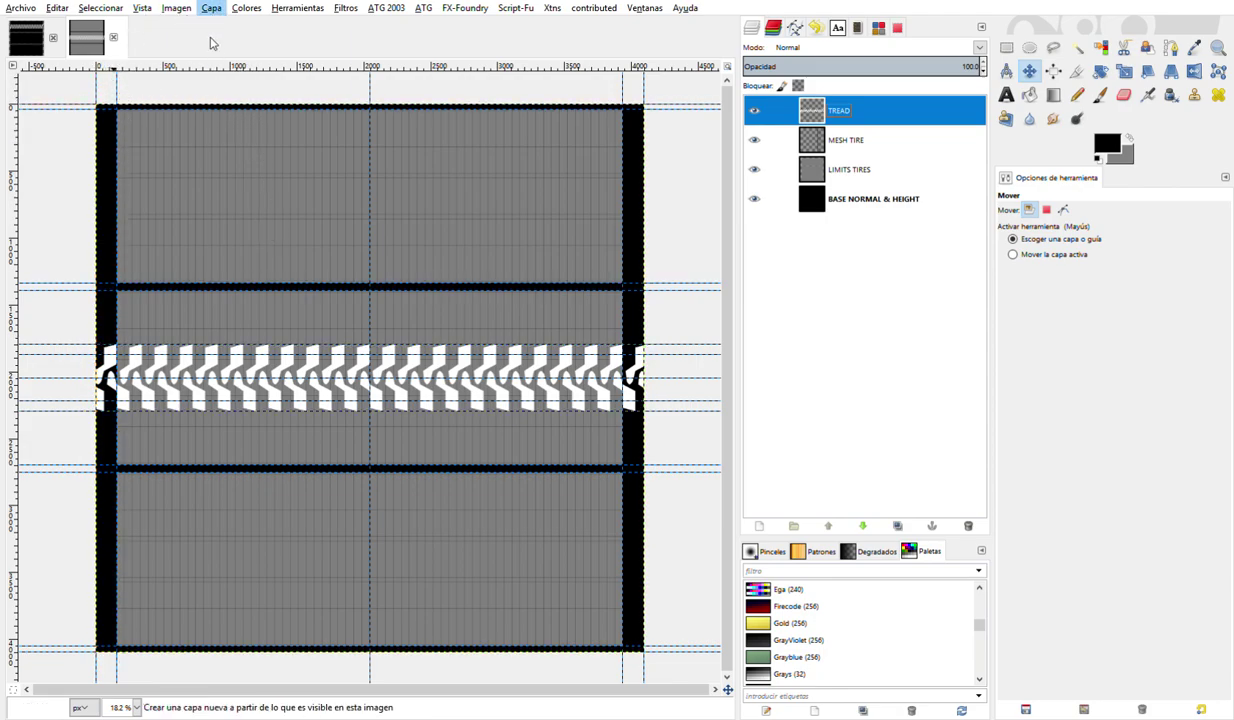
pyautogui.click(253, 274)
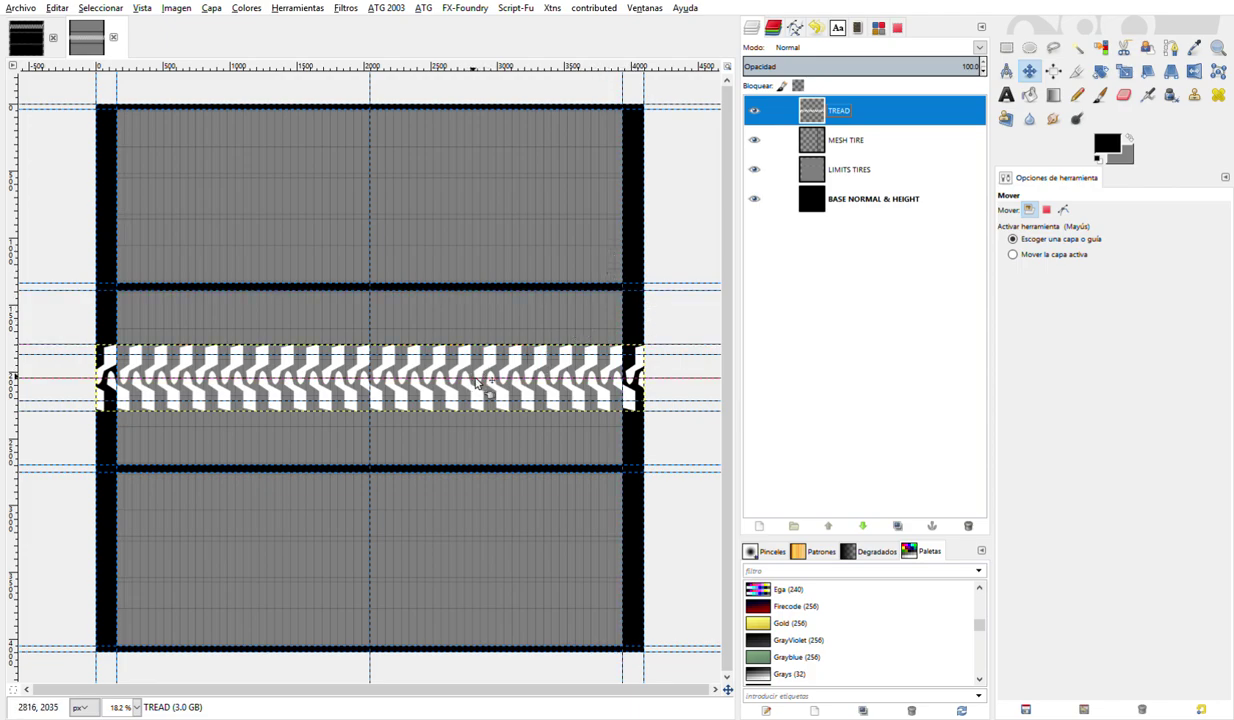
pyautogui.scroll(1, 470, 376)
pyautogui.scroll(1, 480, 378)
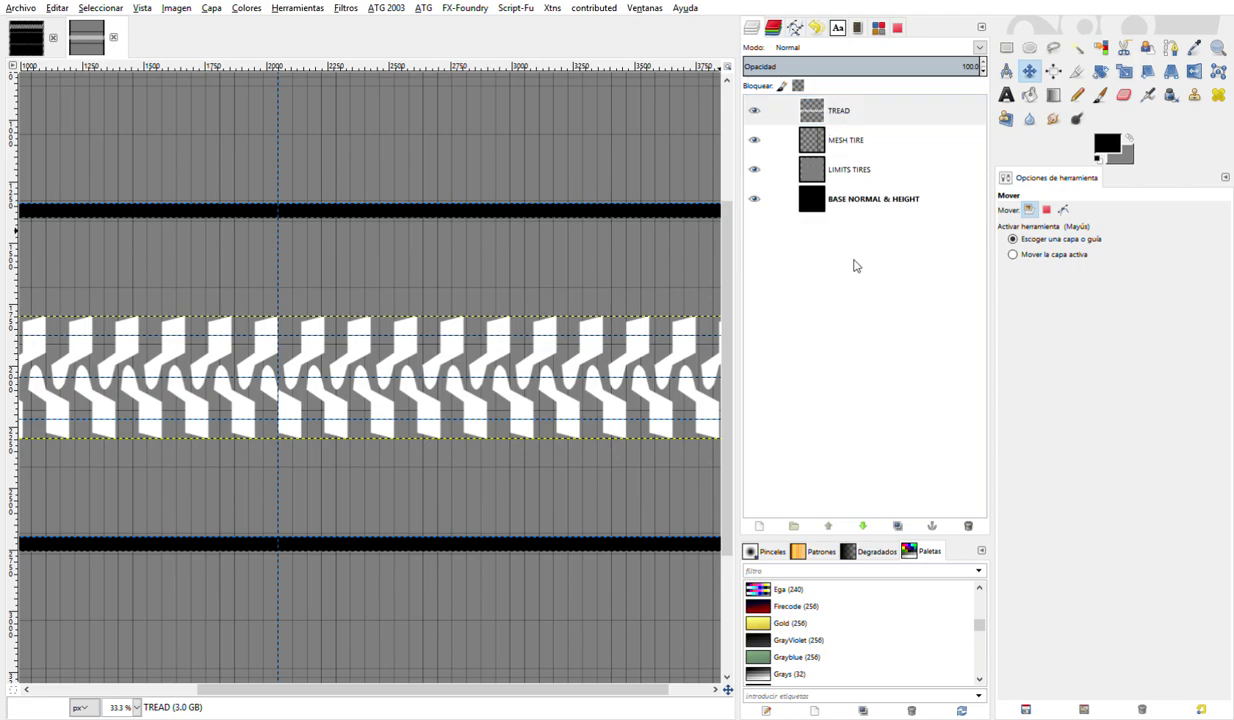
# - Add a new empty layer Capa and select the full-width 4096×500 tread strip
pyautogui.press('Return')
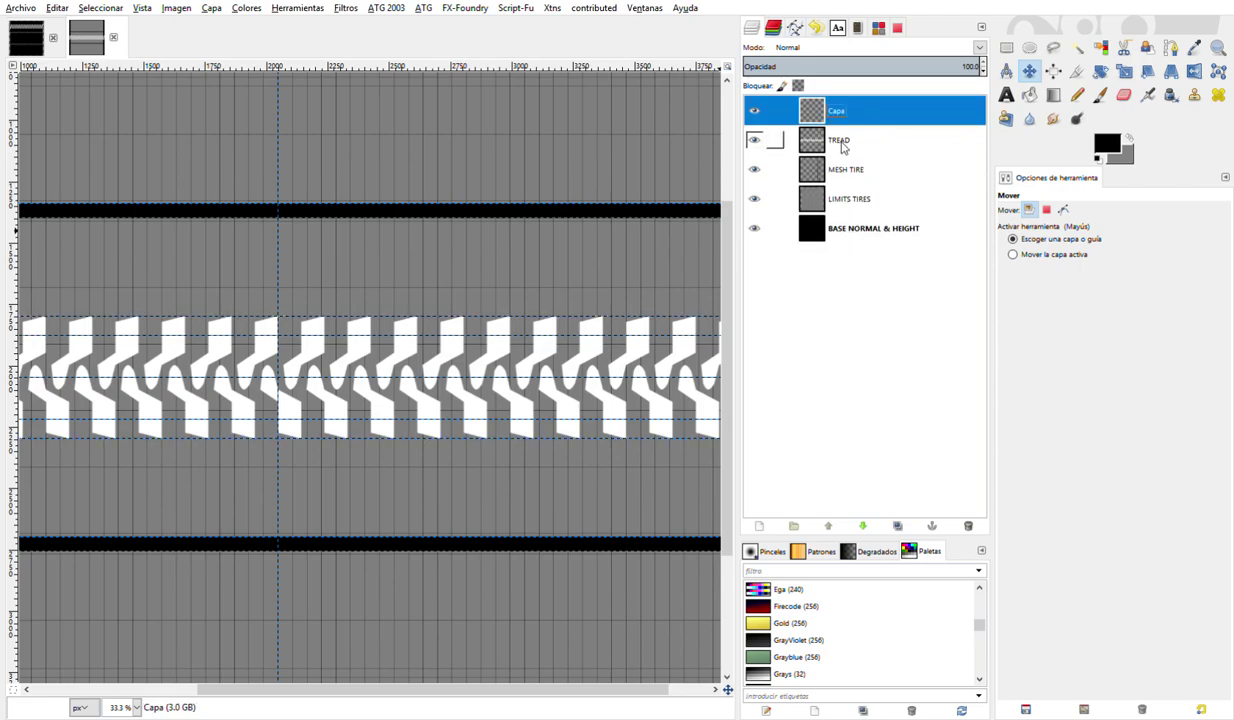
pyautogui.press('r')
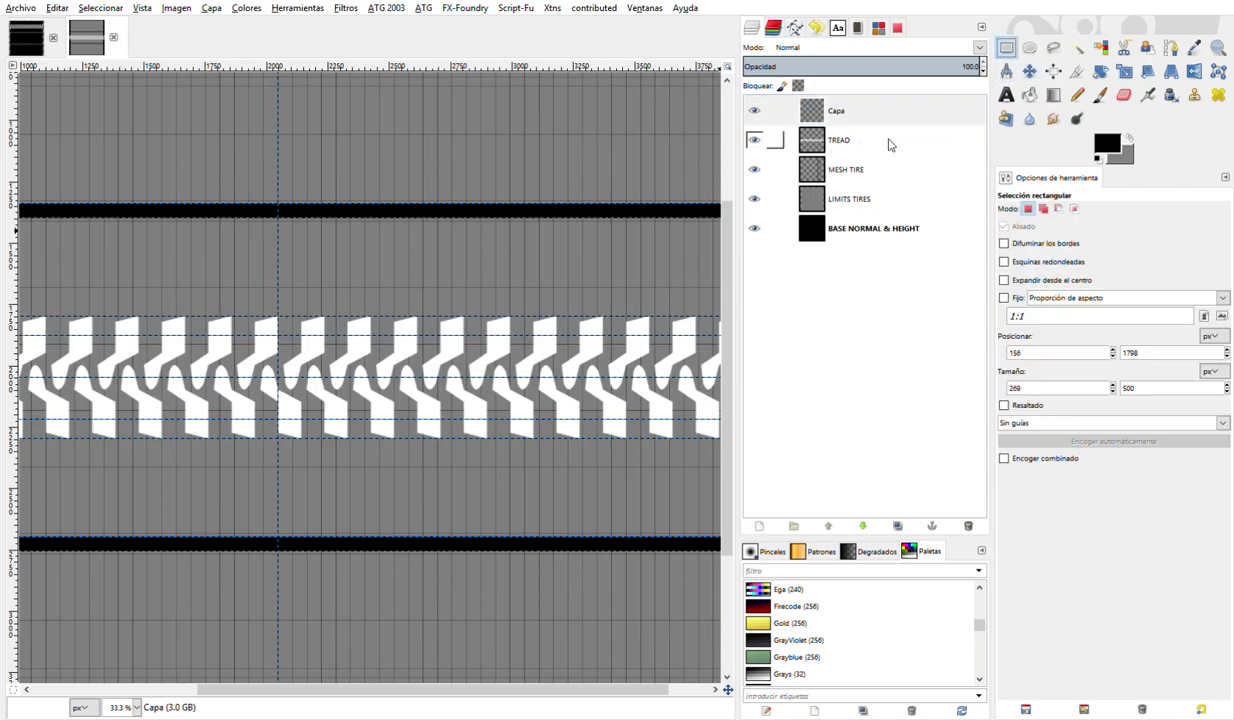
pyautogui.press('-')
pyautogui.hscroll(-2, 402, 362)
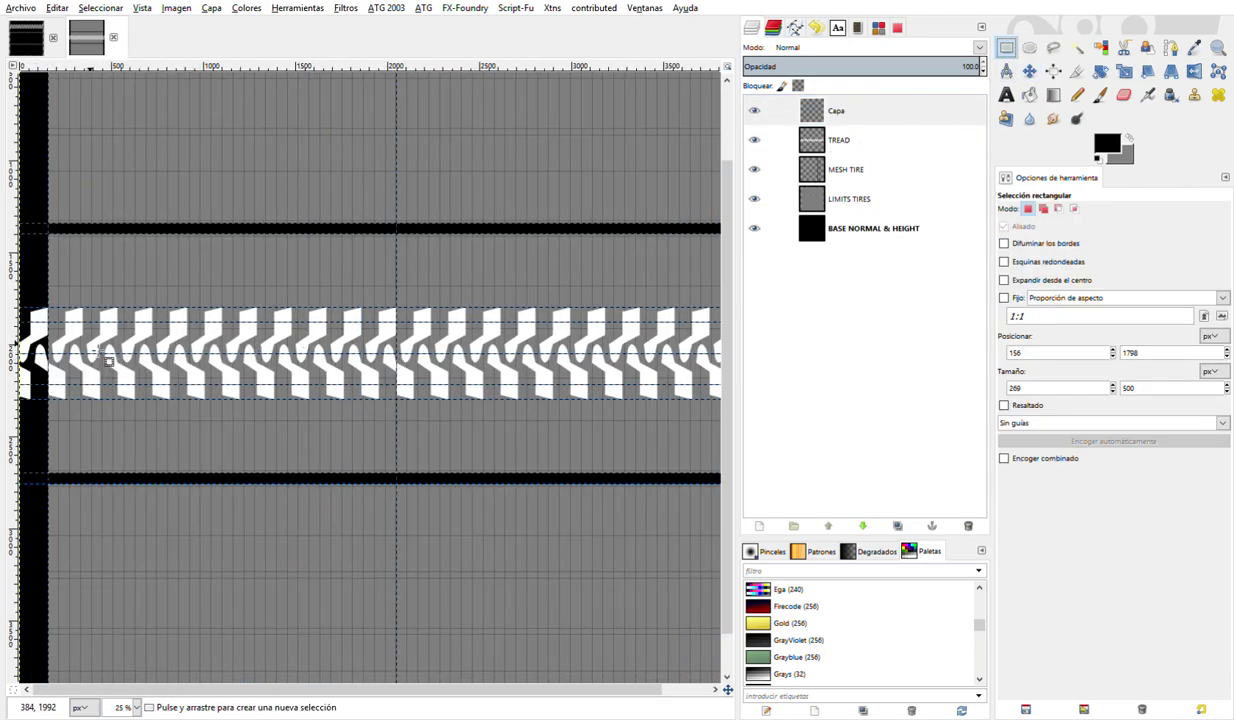
pyautogui.press('-')
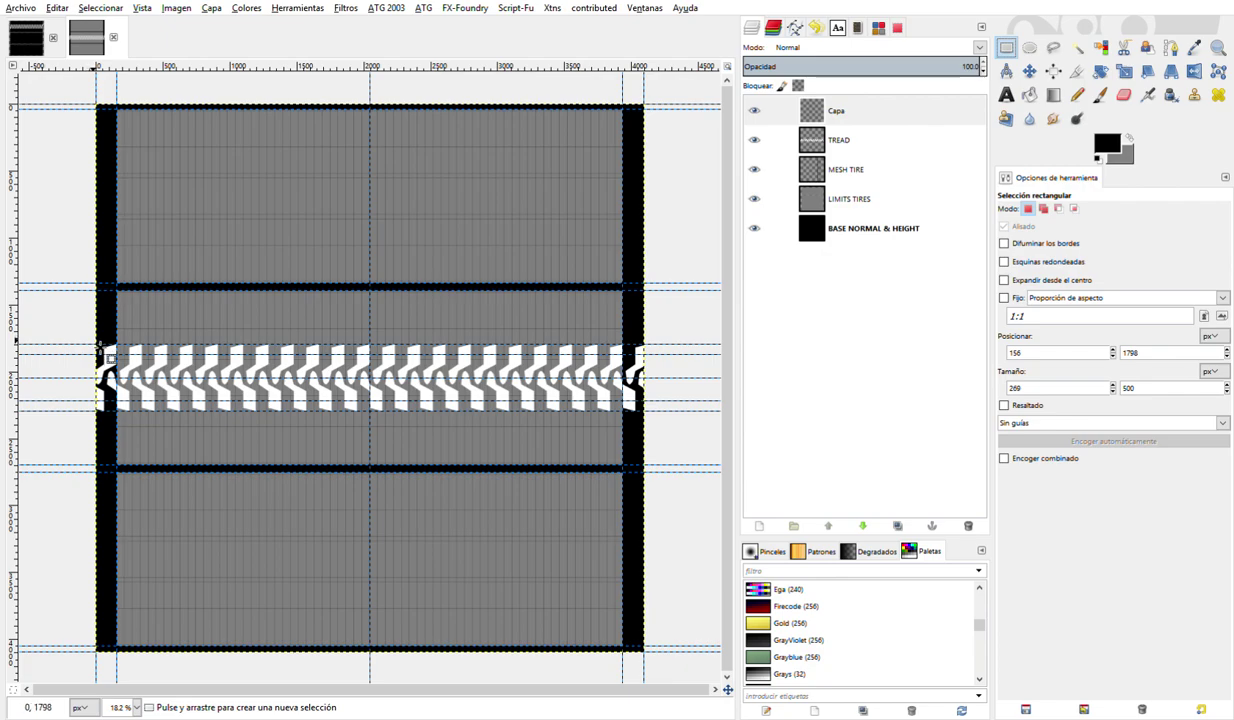
pyautogui.moveTo(98, 346)
pyautogui.mouseDown()
pyautogui.moveTo(201, 417)
pyautogui.moveTo(636, 378)
pyautogui.mouseUp()
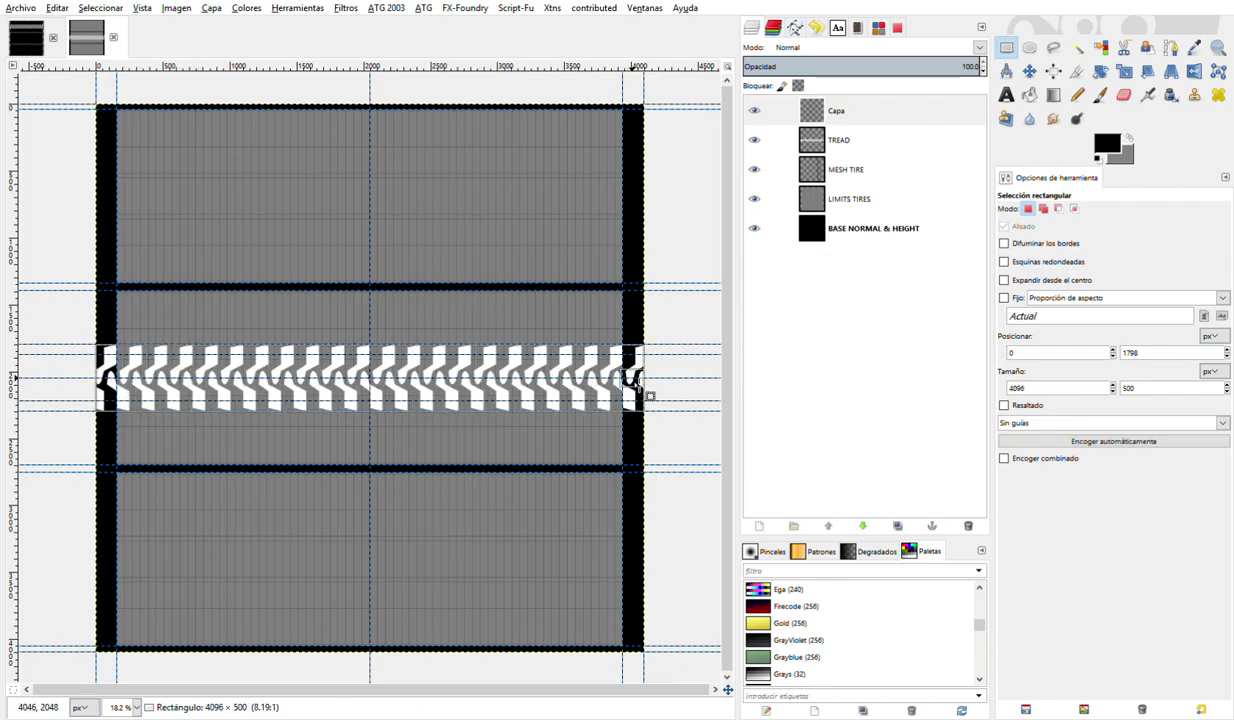
pyautogui.hotkey('shift', '2')
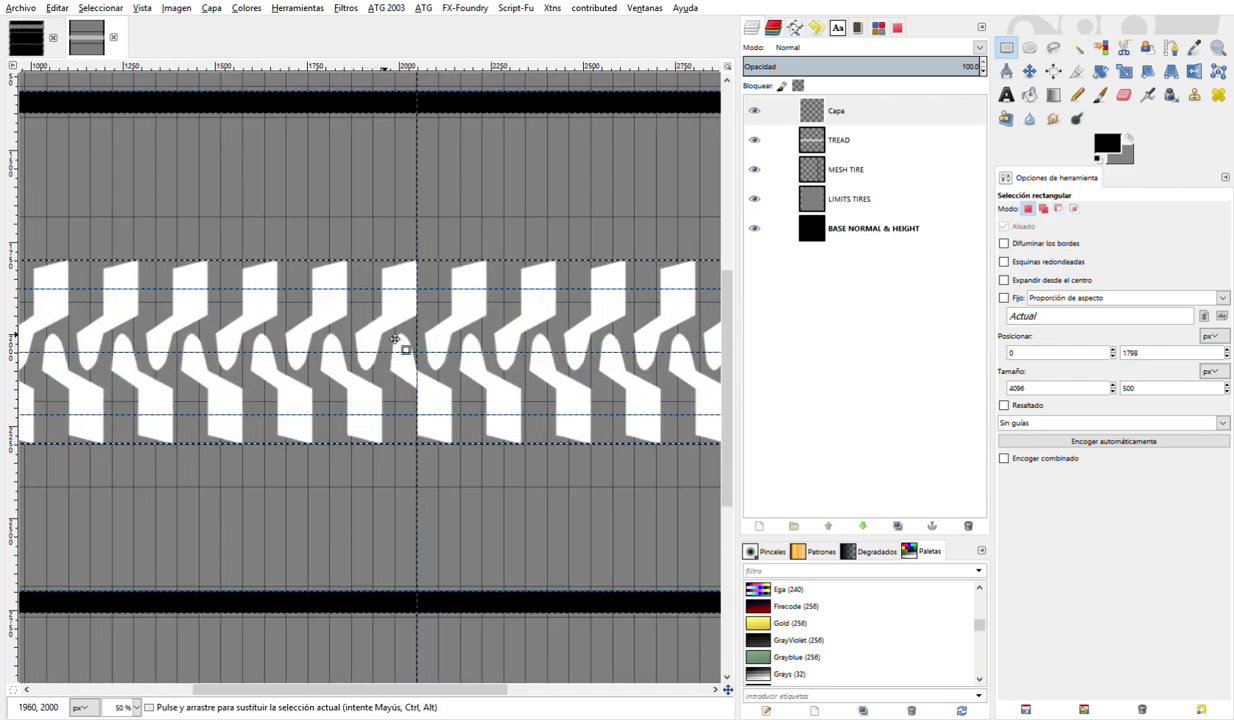
# - Crop the Capa layer to the selected tread strip
pyautogui.click(828, 112)
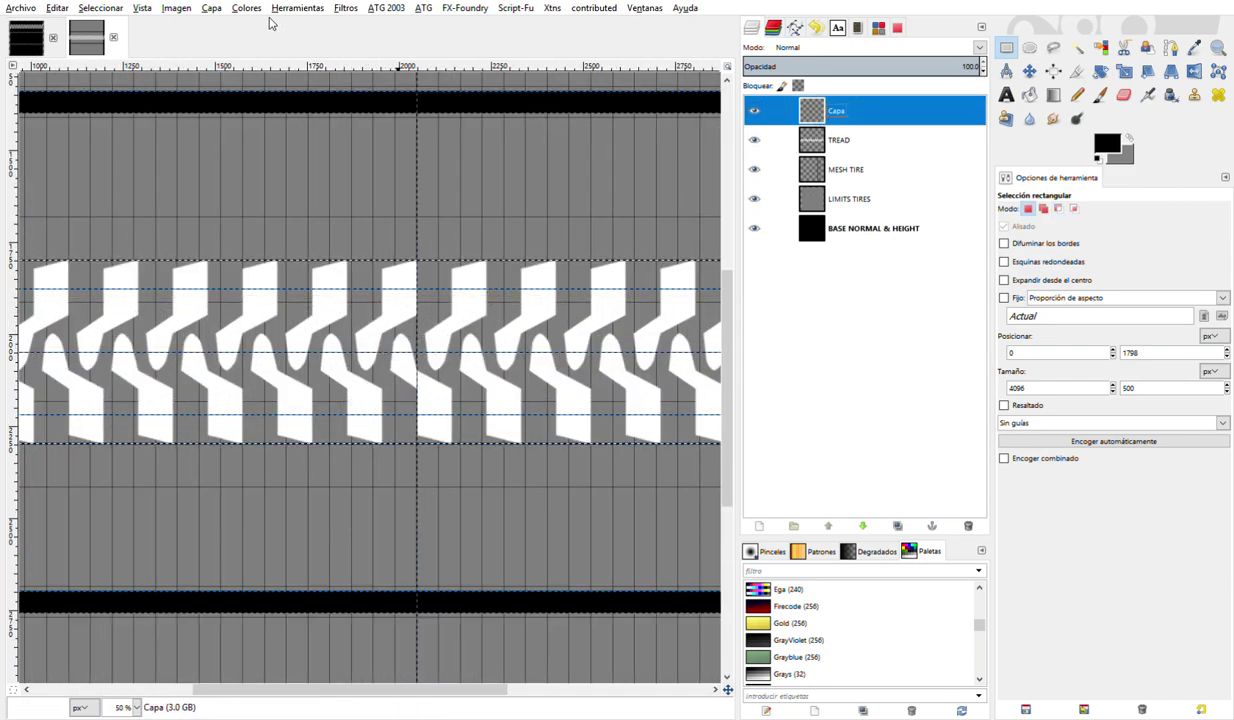
pyautogui.click(218, 12)
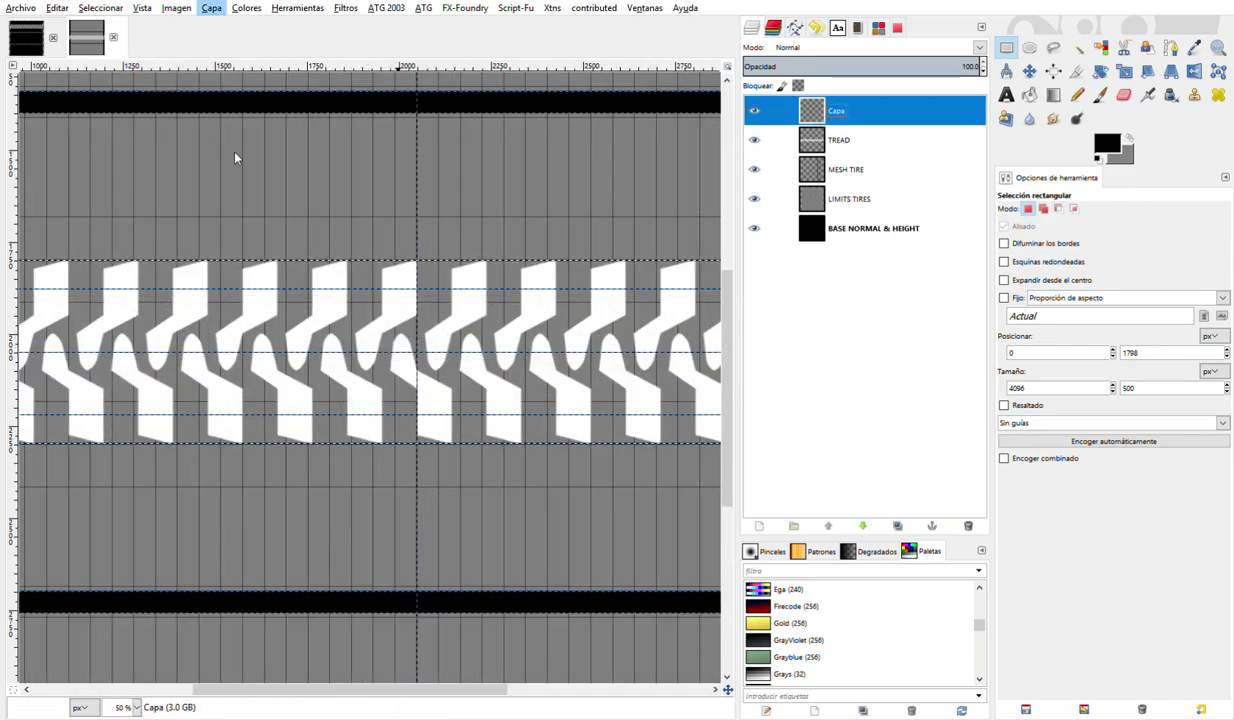
pyautogui.click(270, 260)
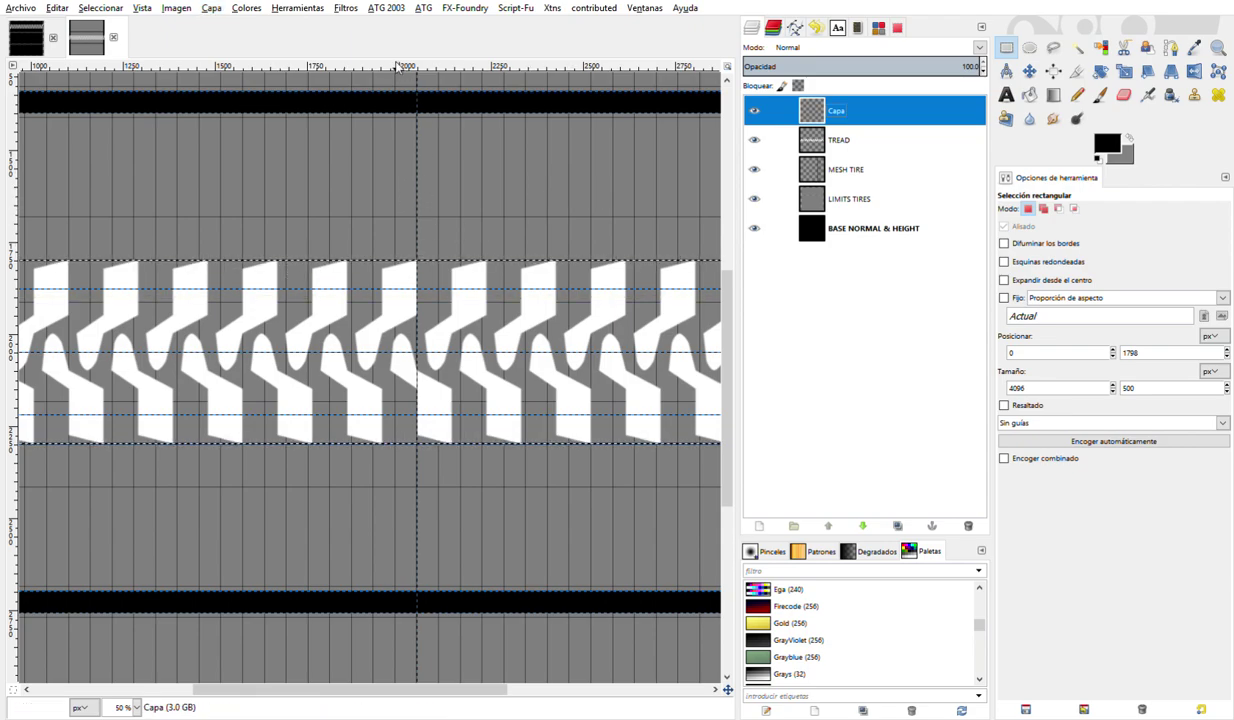
# - Clear the selection and hide the base, limits, mesh and TREAD layers to inspect Capa
pyautogui.press('m')
pyautogui.click(101, 8)
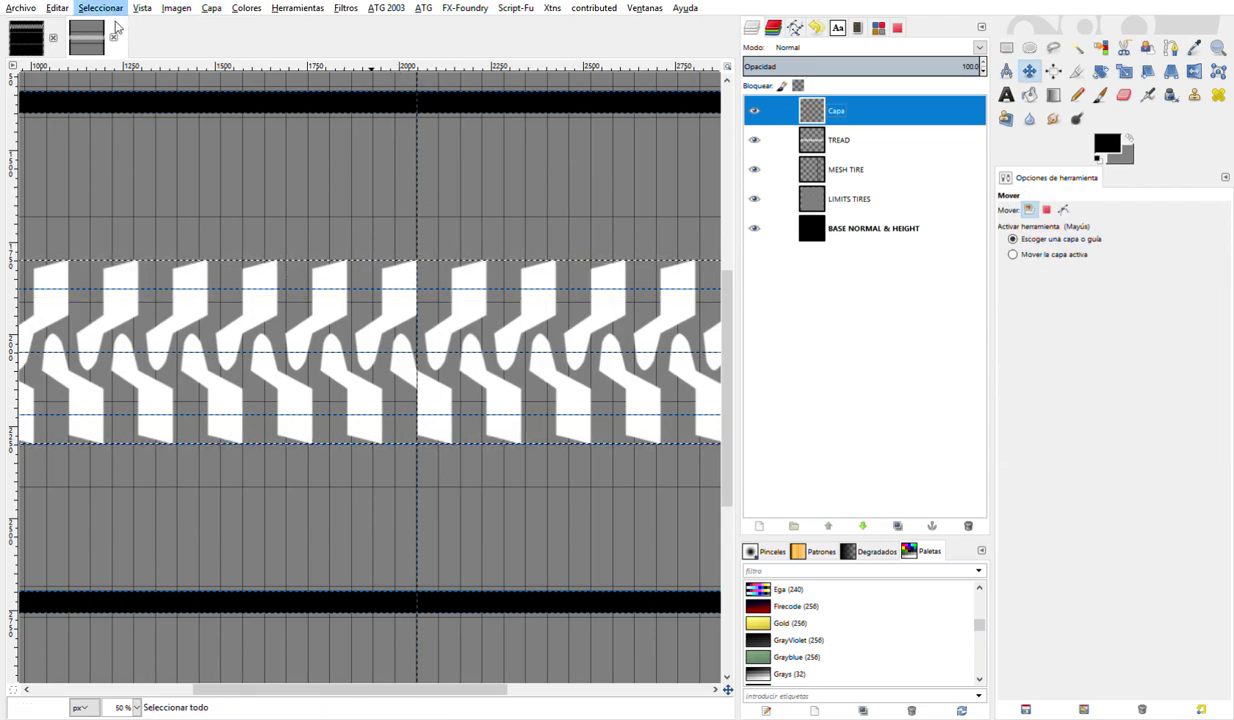
pyautogui.click(117, 43)
pyautogui.scroll(-1, 385, 272)
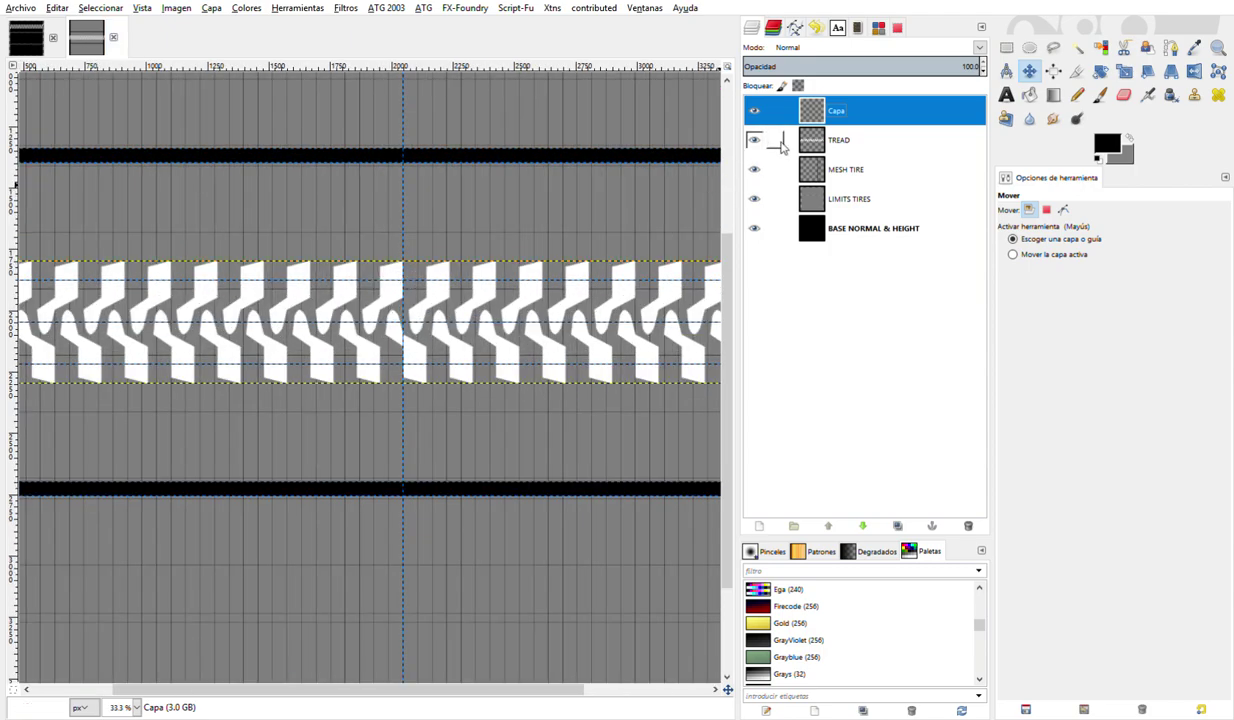
pyautogui.moveTo(754, 228); pyautogui.dragTo(754, 169)
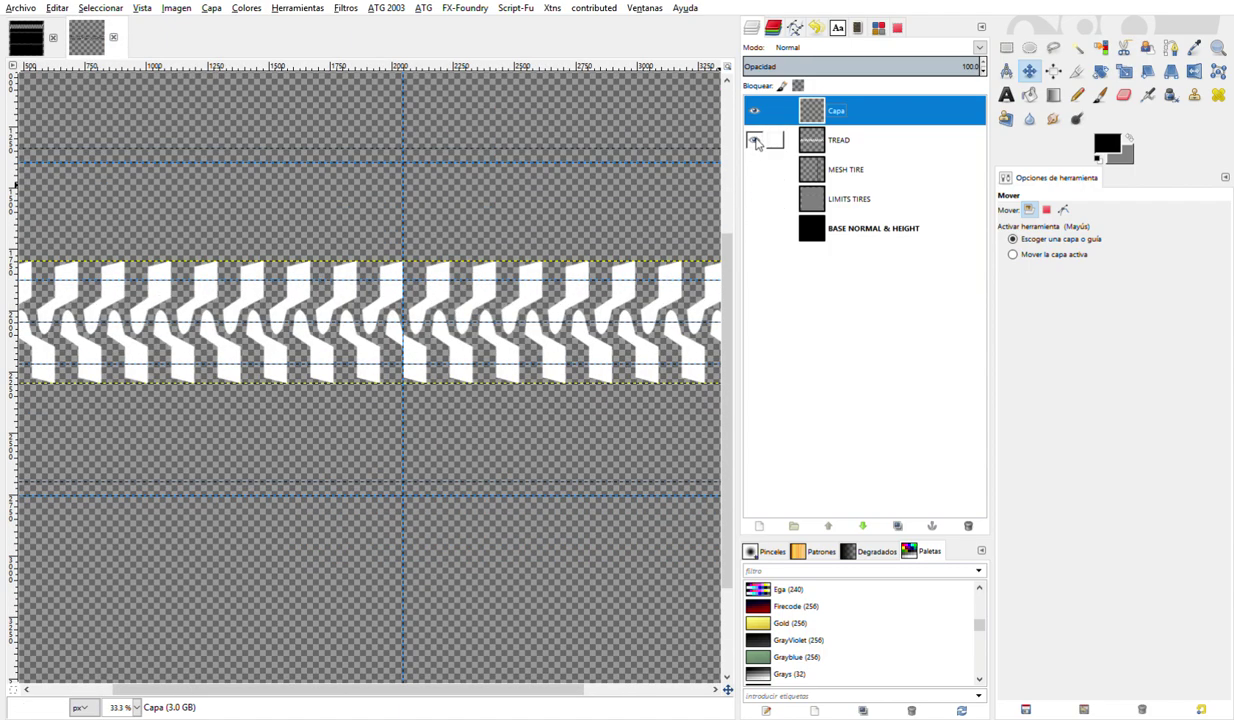
pyautogui.click(755, 140)
# - Make Capa active, show all four hidden layers again, and choose the gradient tool
pyautogui.scroll(-1, 580, 222)
pyautogui.click(818, 202)
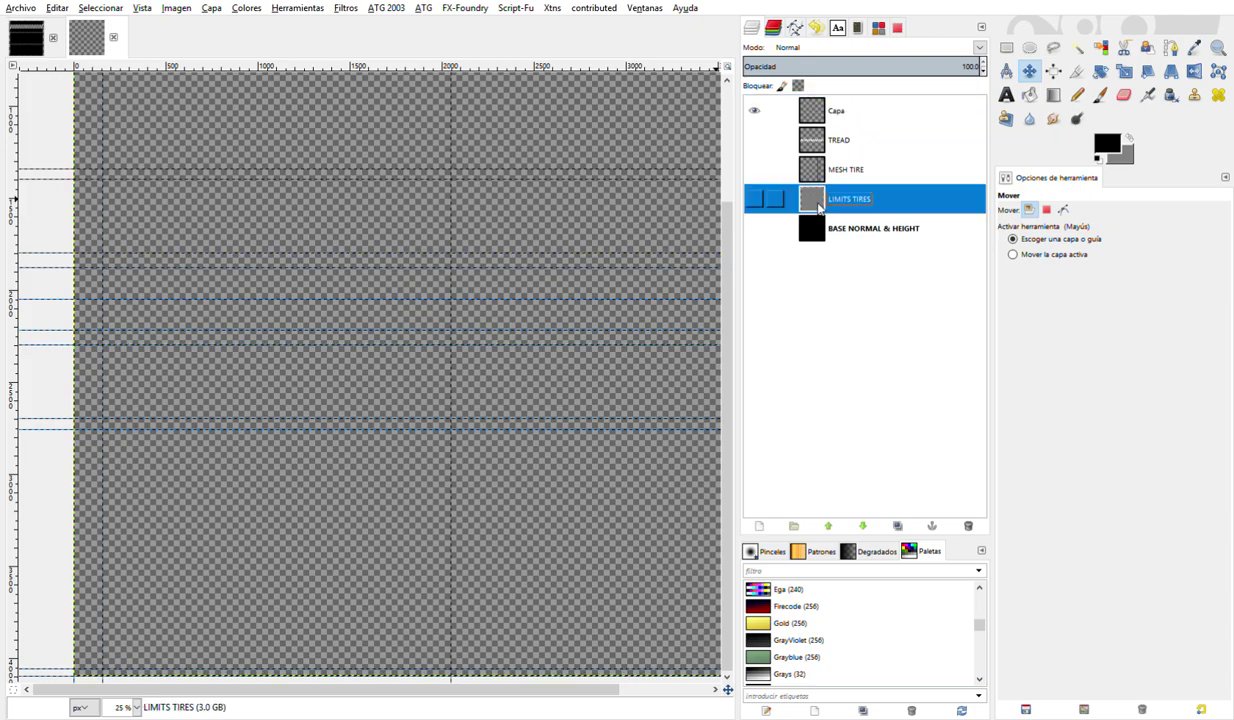
pyautogui.click(848, 111)
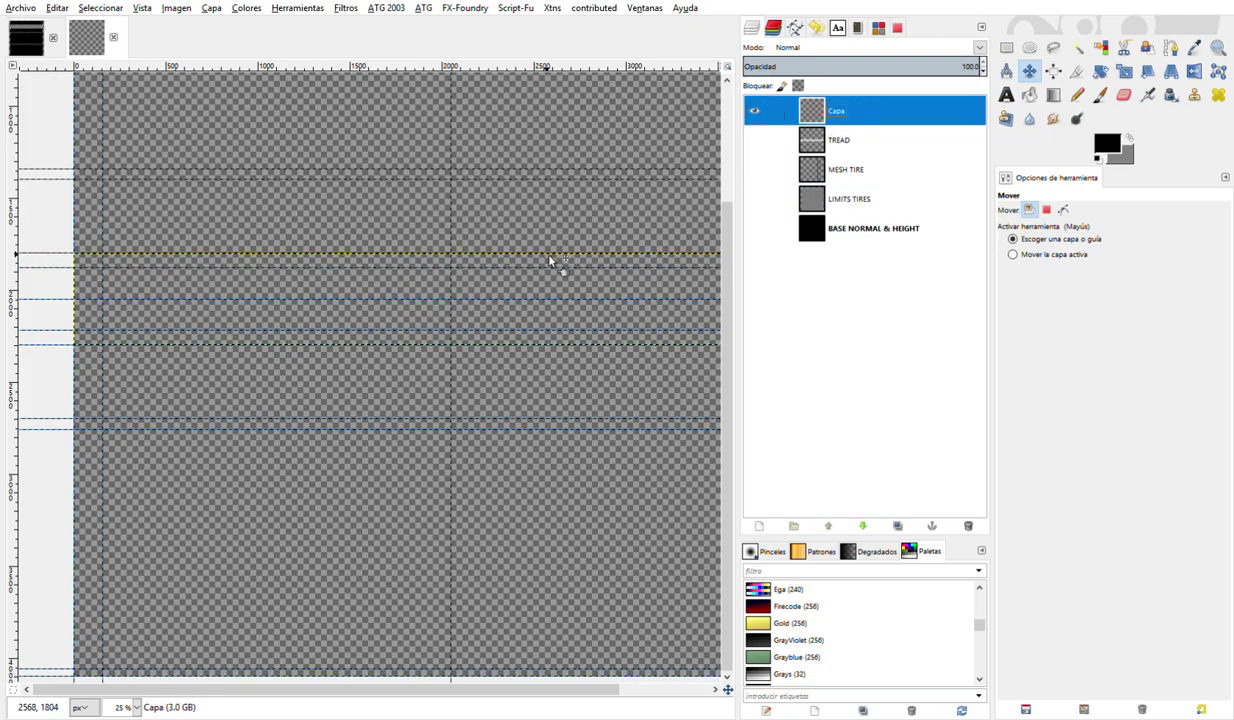
pyautogui.click(754, 228)
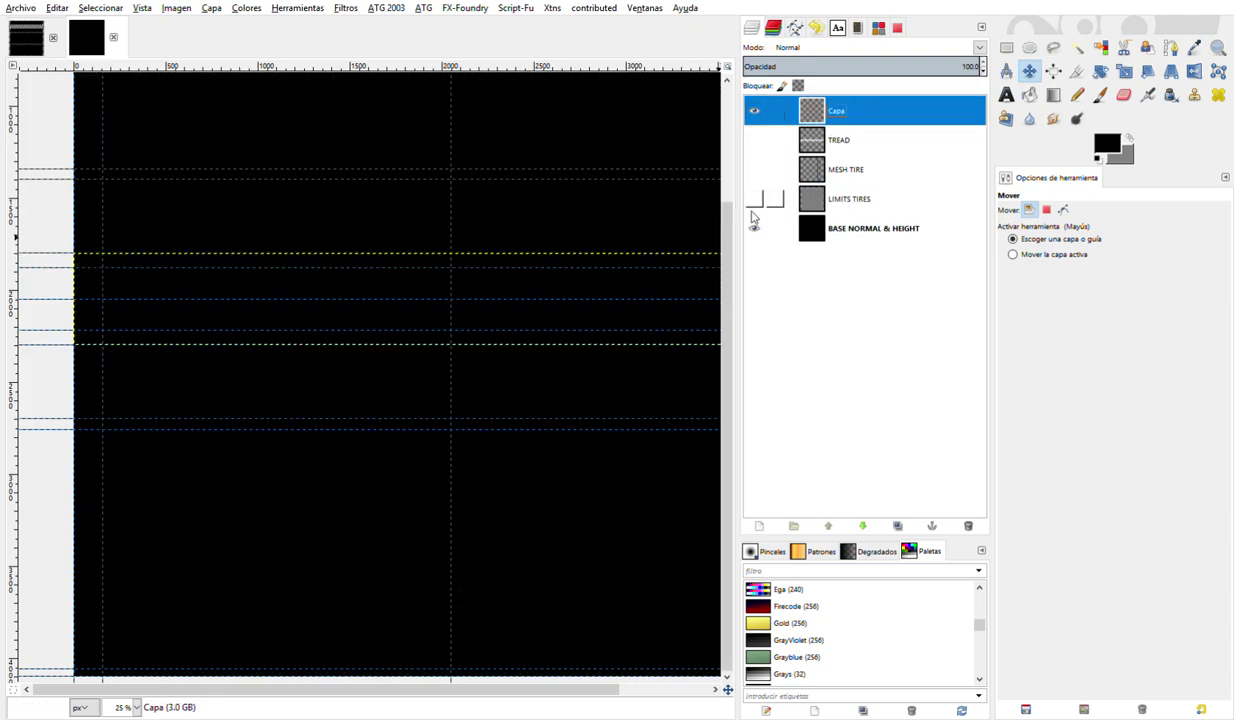
pyautogui.click(754, 199)
pyautogui.click(755, 170)
pyautogui.click(755, 140)
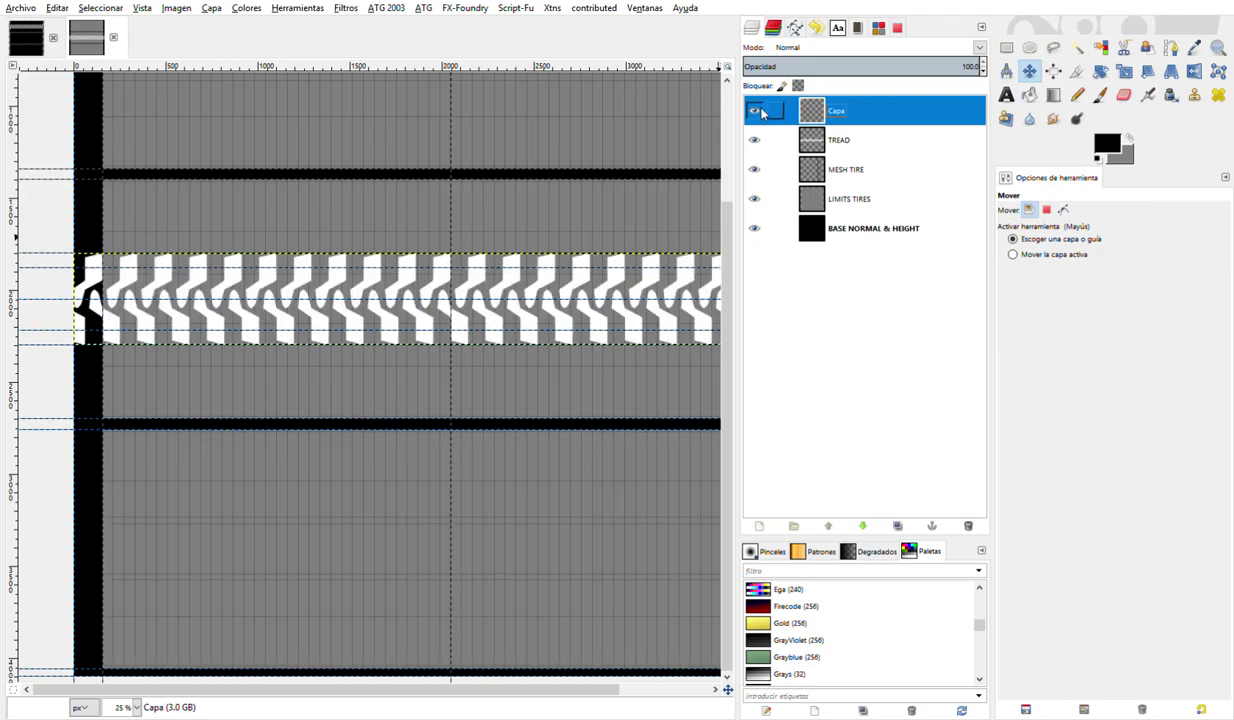
pyautogui.click(1053, 95)
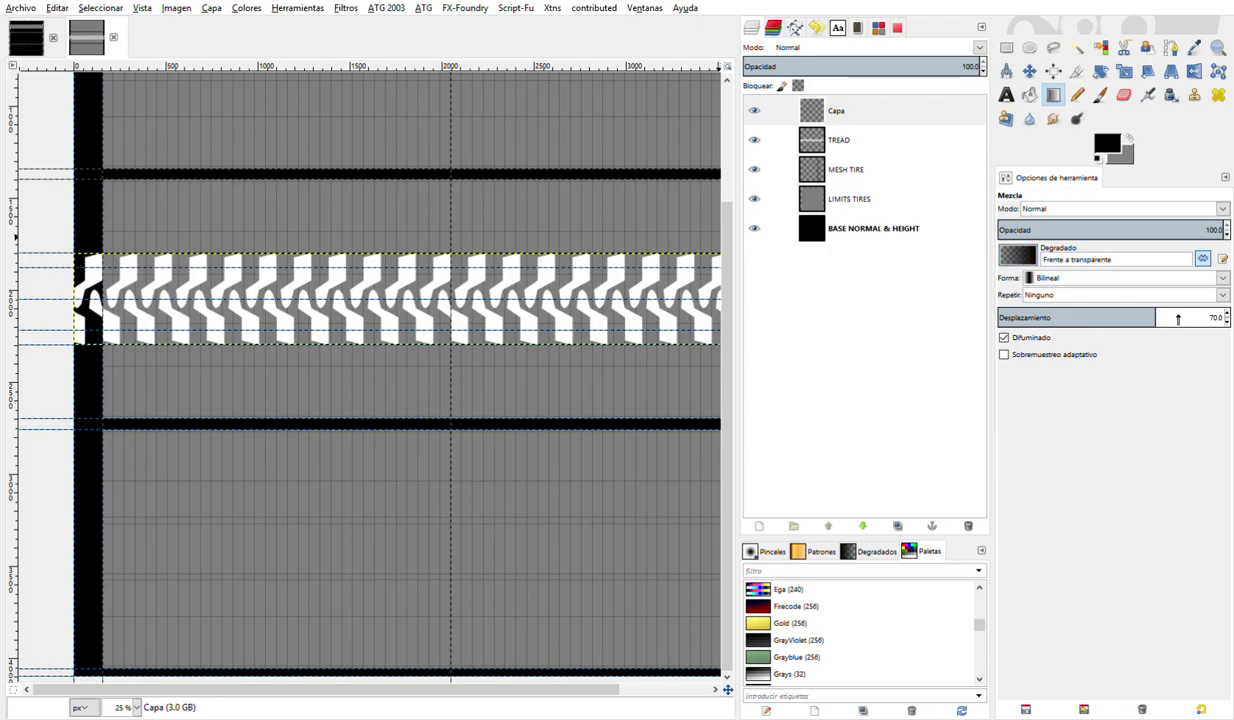
# - Set a bi-linear FG-to-transparent gradient with offset 70 and drag it upward from the tread centre on Capa
pyautogui.moveTo(1165, 318); pyautogui.dragTo(999, 318)
pyautogui.write('70')
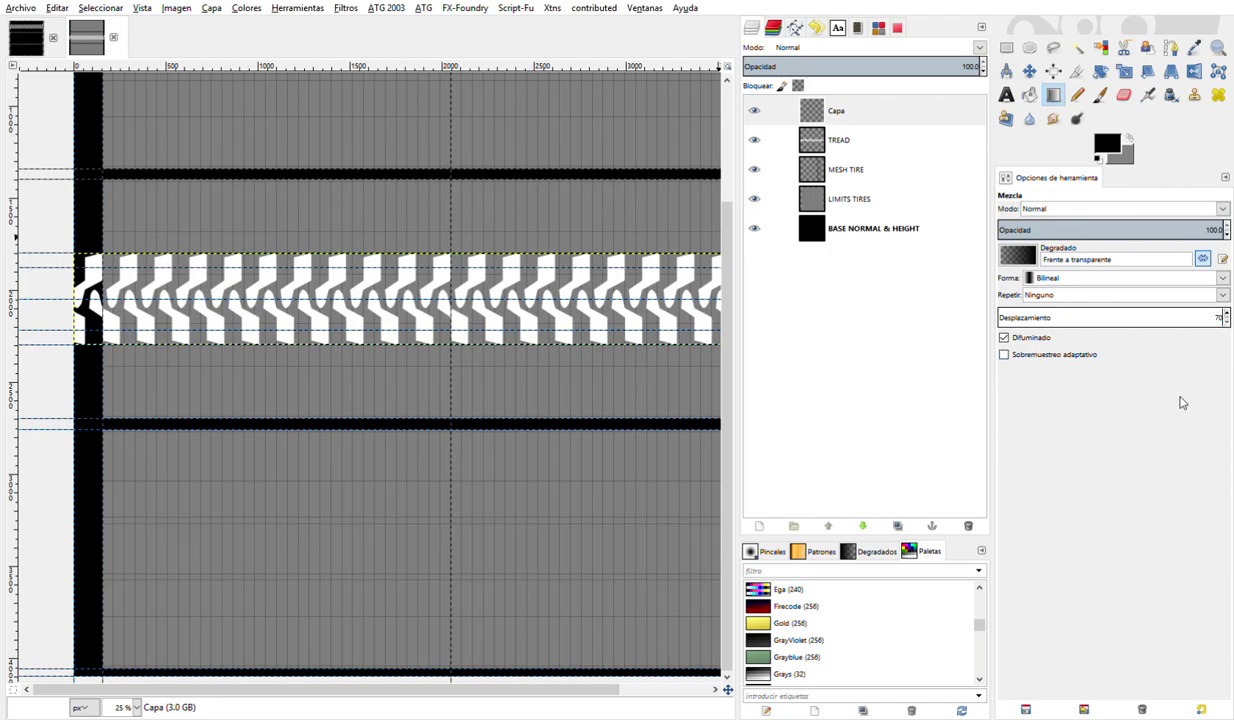
pyautogui.press('Return')
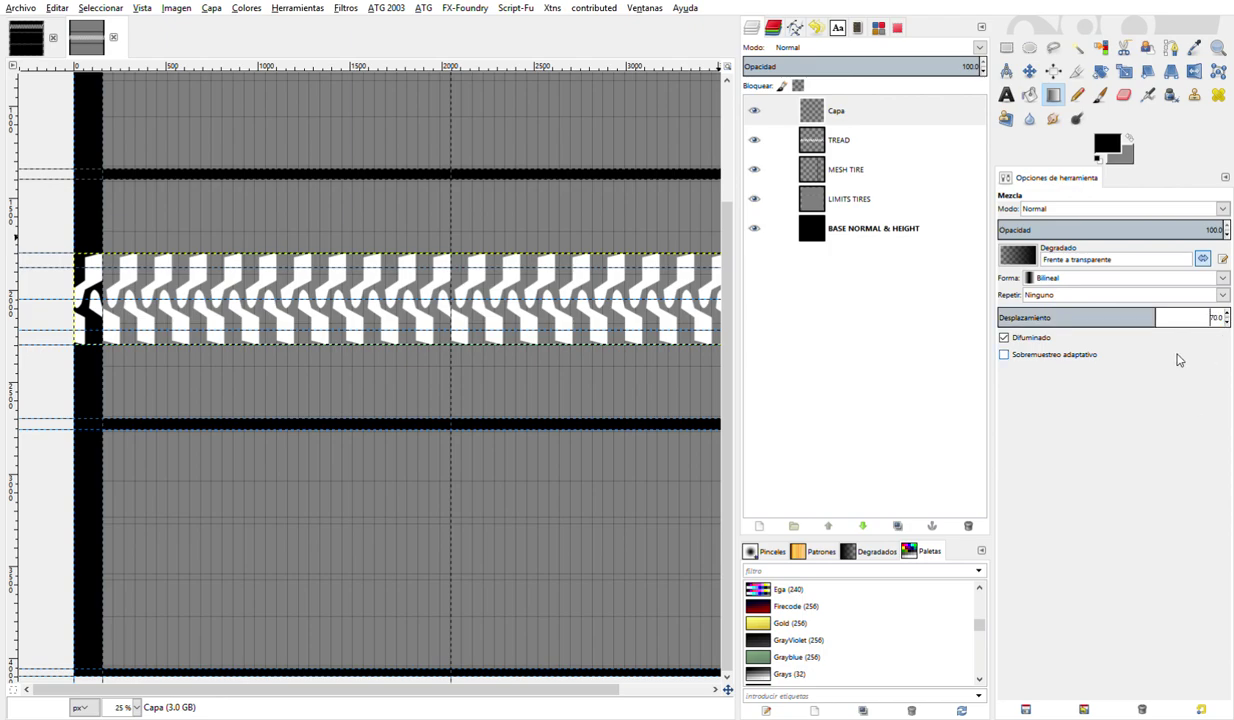
pyautogui.scroll(1, 1136, 277)
pyautogui.scroll(-1, 1045, 277)
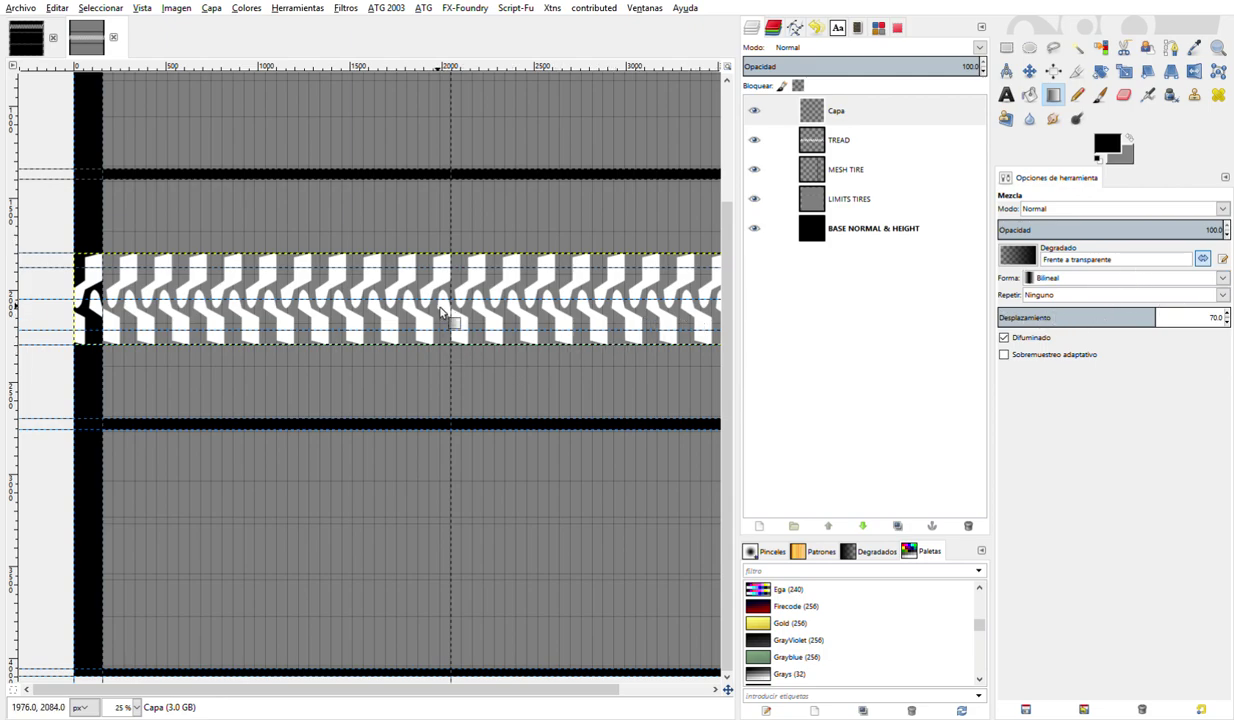
pyautogui.scroll(1, 444, 310)
pyautogui.scroll(1, 444, 310)
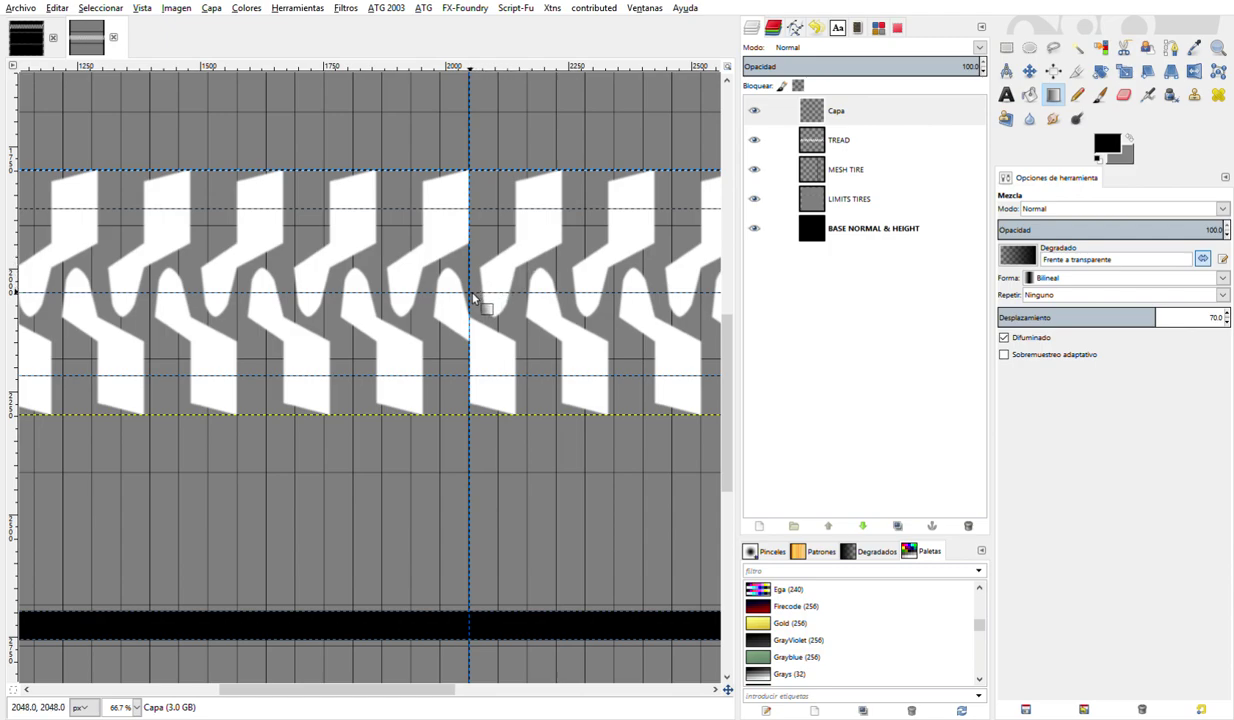
pyautogui.moveTo(470, 298); pyautogui.dragTo(474, 185)
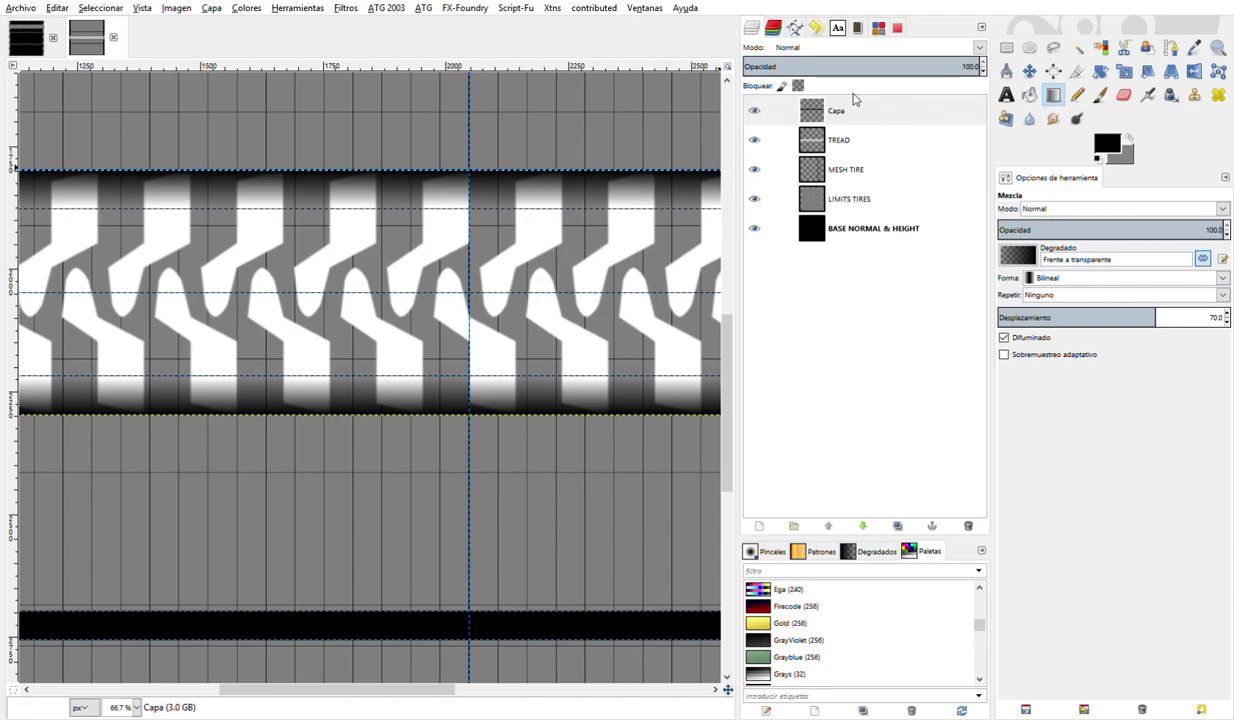
# - Rename Capa to DIFUSION and duplicate TREAD as Copia de TREAD
pyautogui.doubleClick(838, 115)
pyautogui.write('DIFUSION')
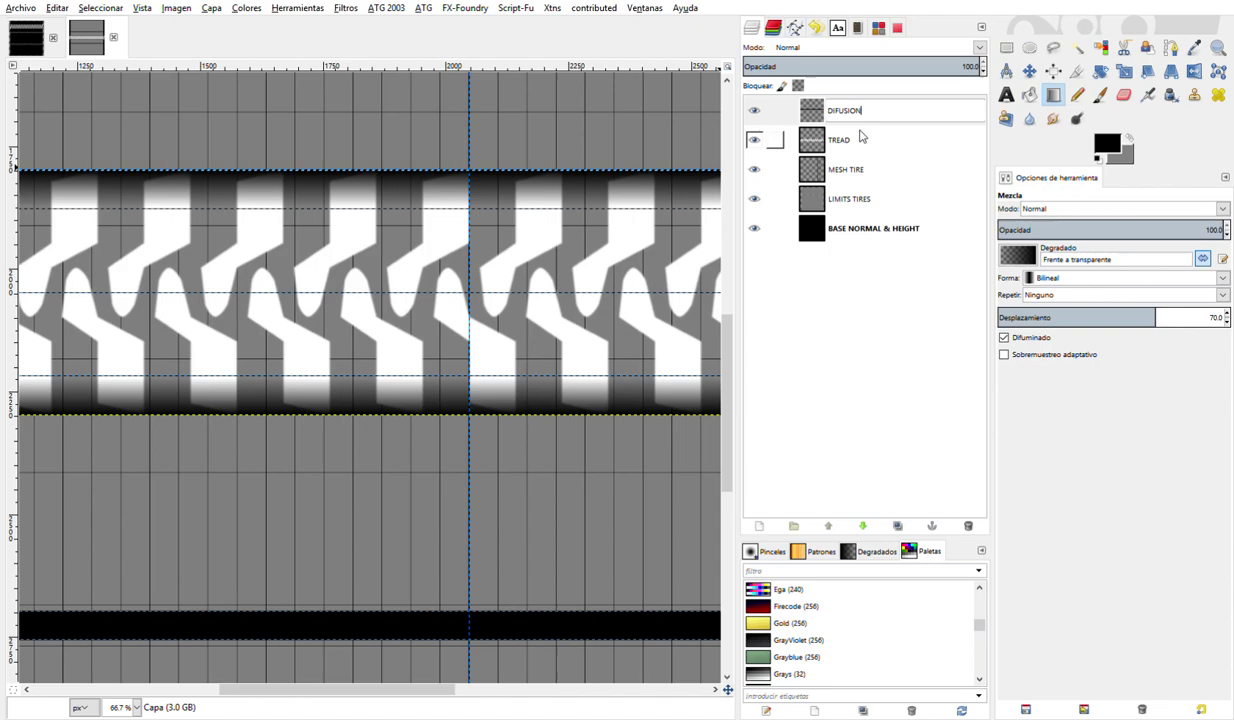
pyautogui.press('Return')
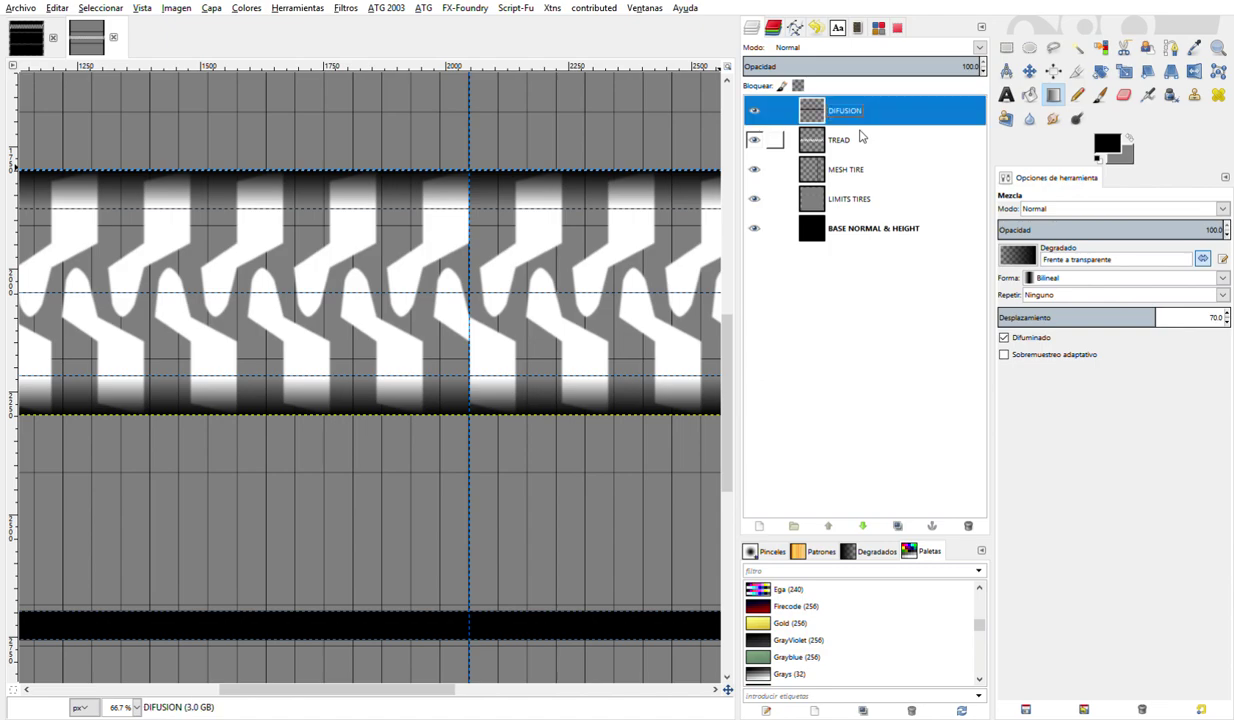
pyautogui.click(822, 147)
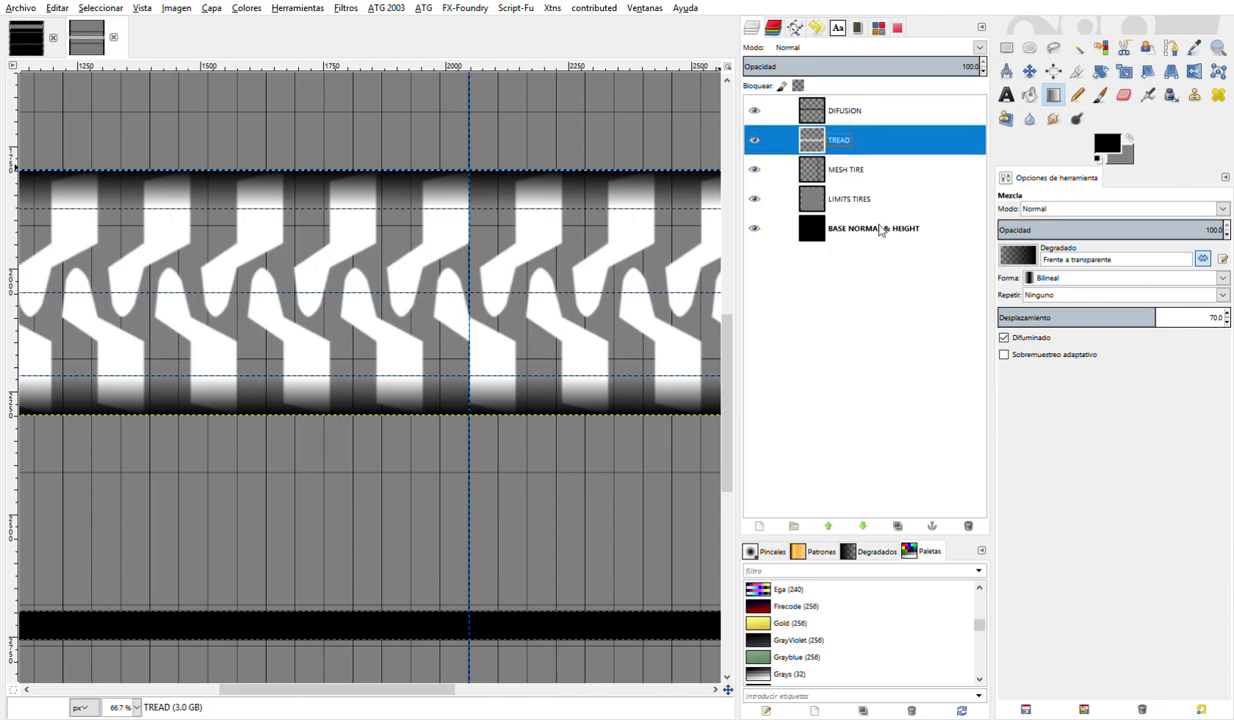
pyautogui.hotkey('ctrl', 'shift', 'd')
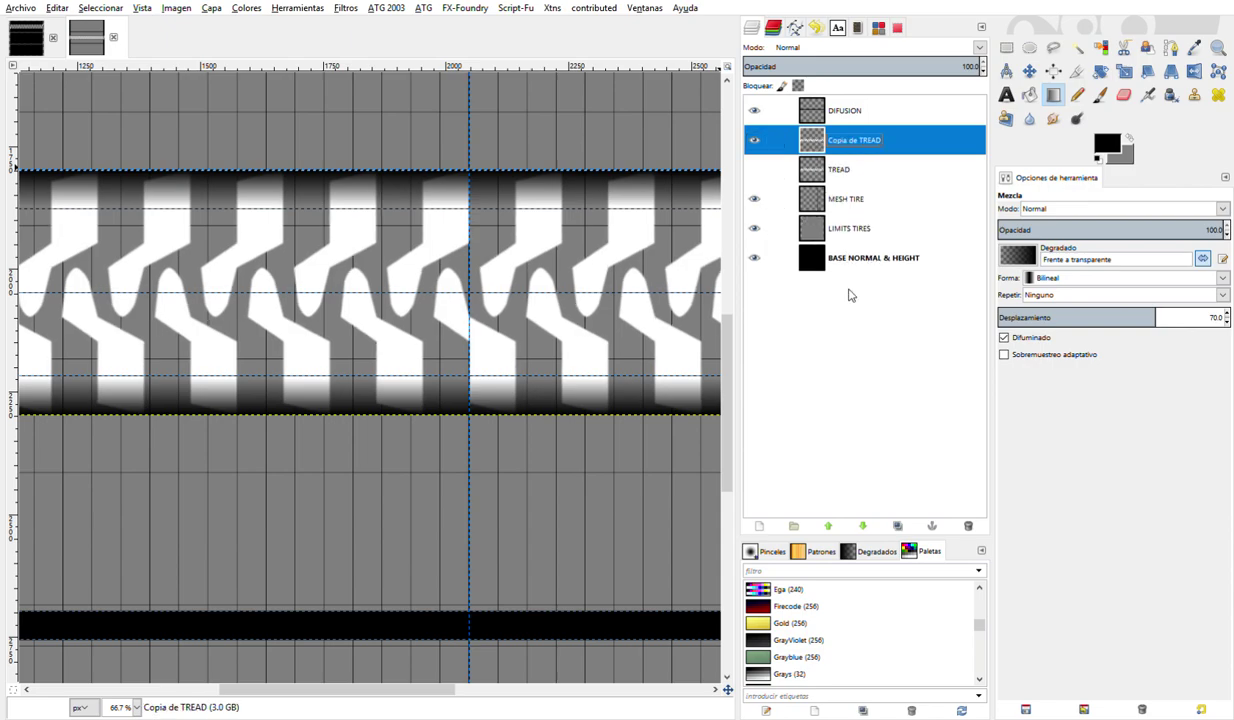
# - Select everything outside the tread shapes and make DIFUSION the active layer
pyautogui.hotkey('alt', 'a')
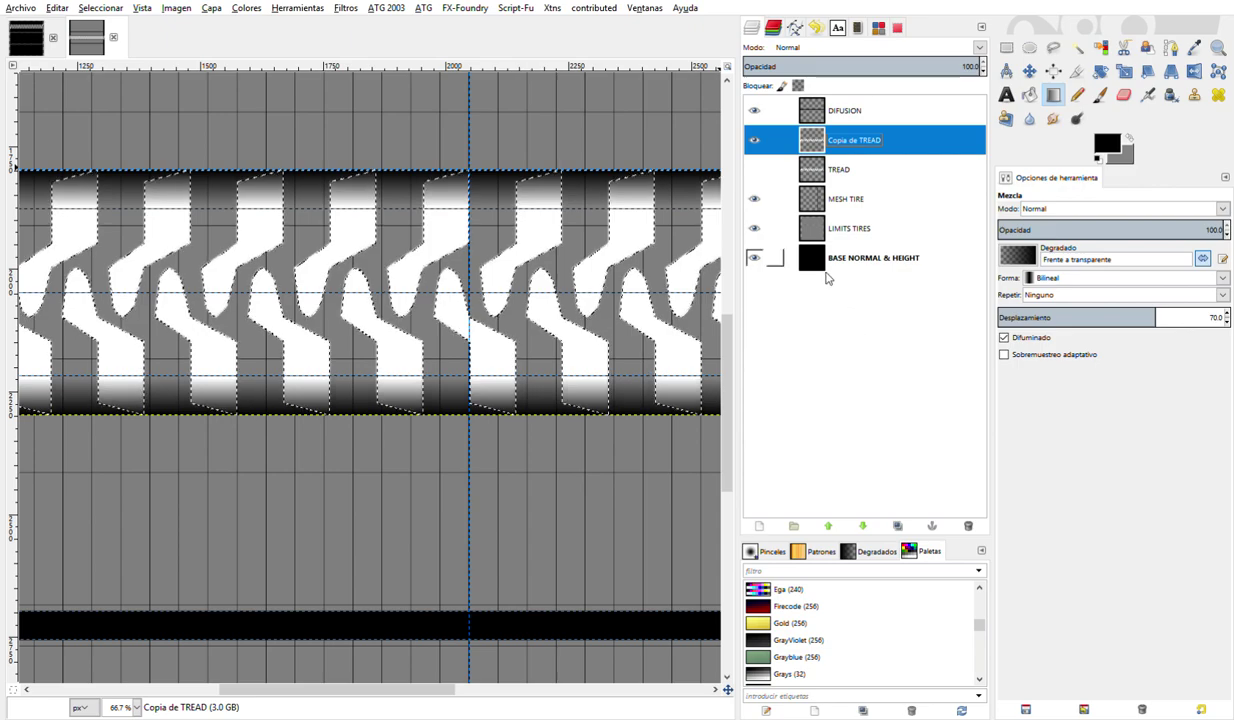
pyautogui.click(88, 9)
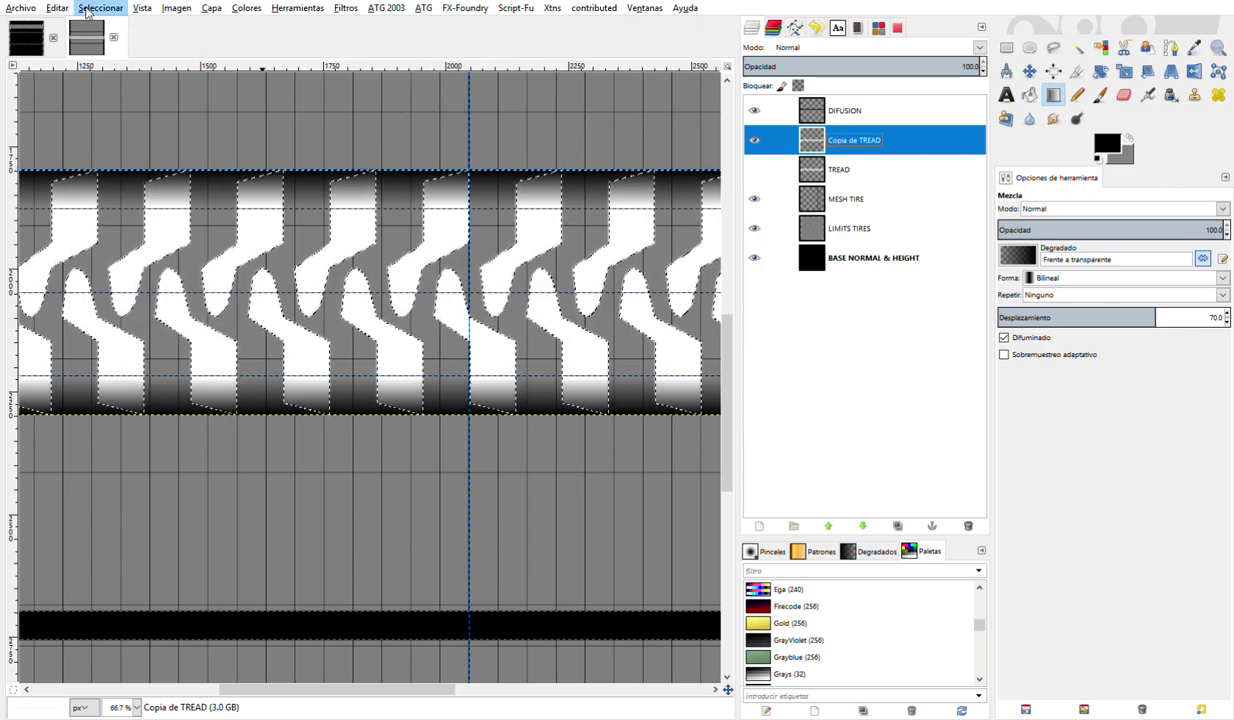
pyautogui.click(114, 67)
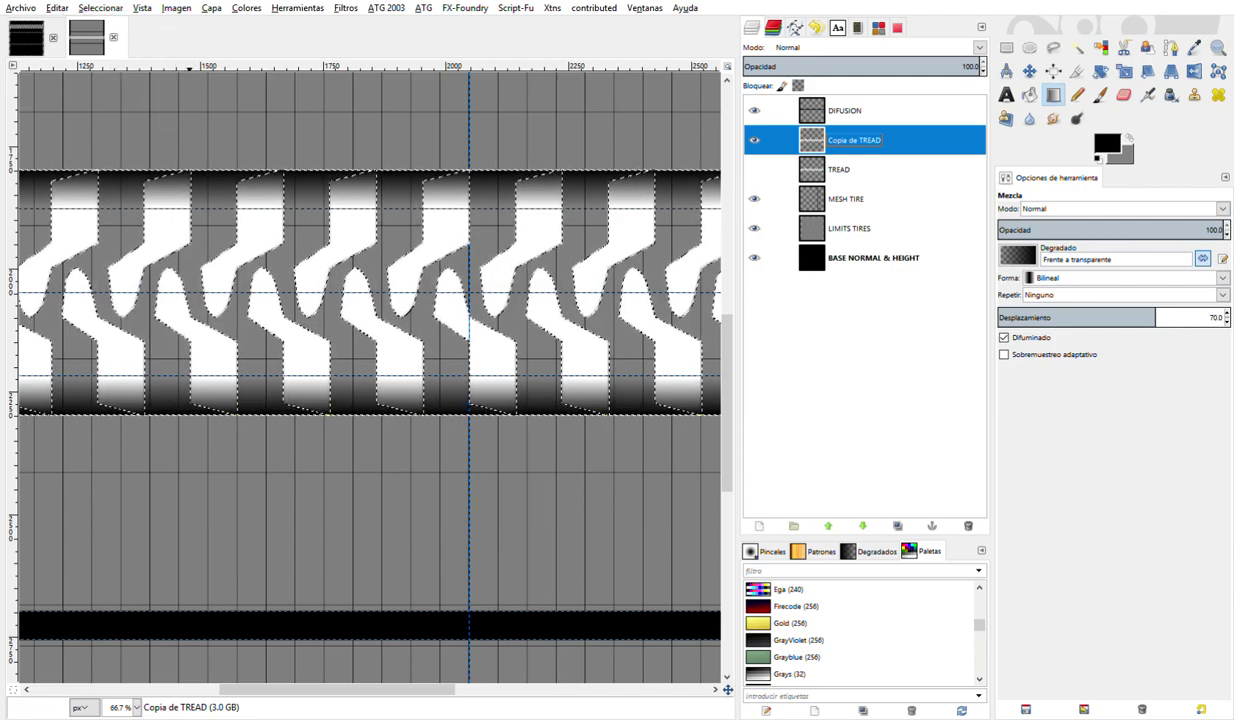
pyautogui.click(58, 9)
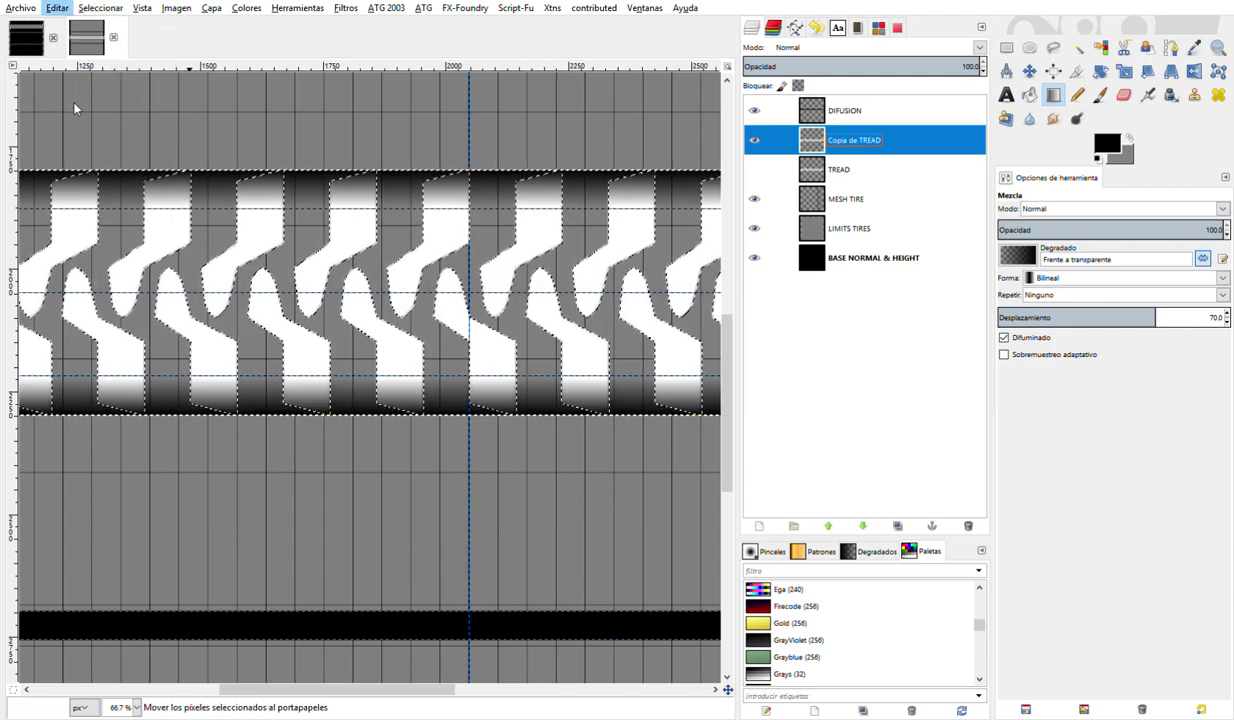
pyautogui.click(92, 222)
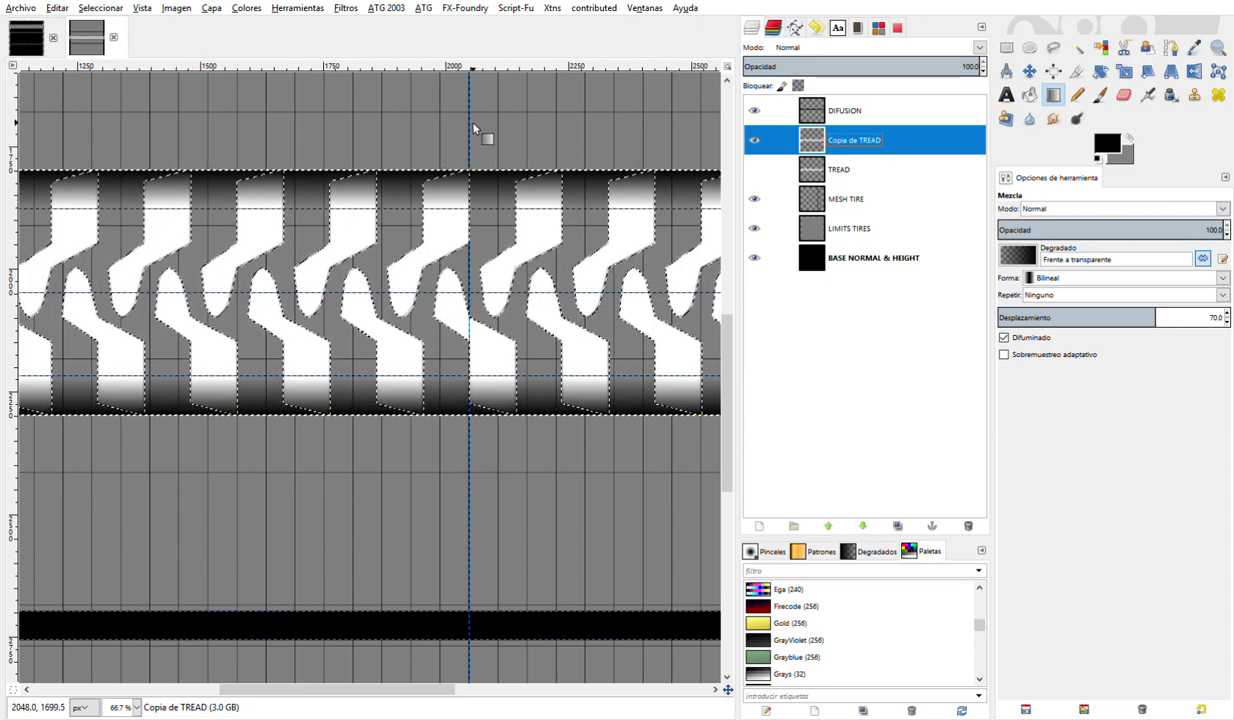
pyautogui.press('pageup')
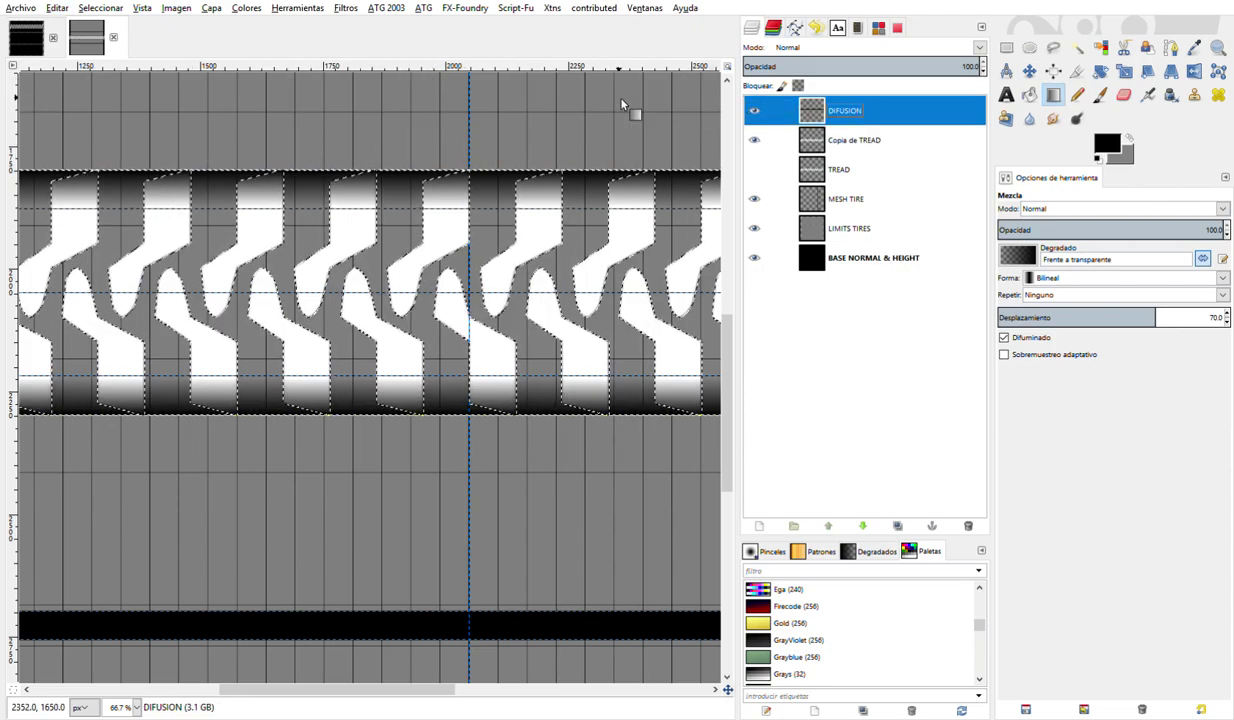
pyautogui.click(57, 8)
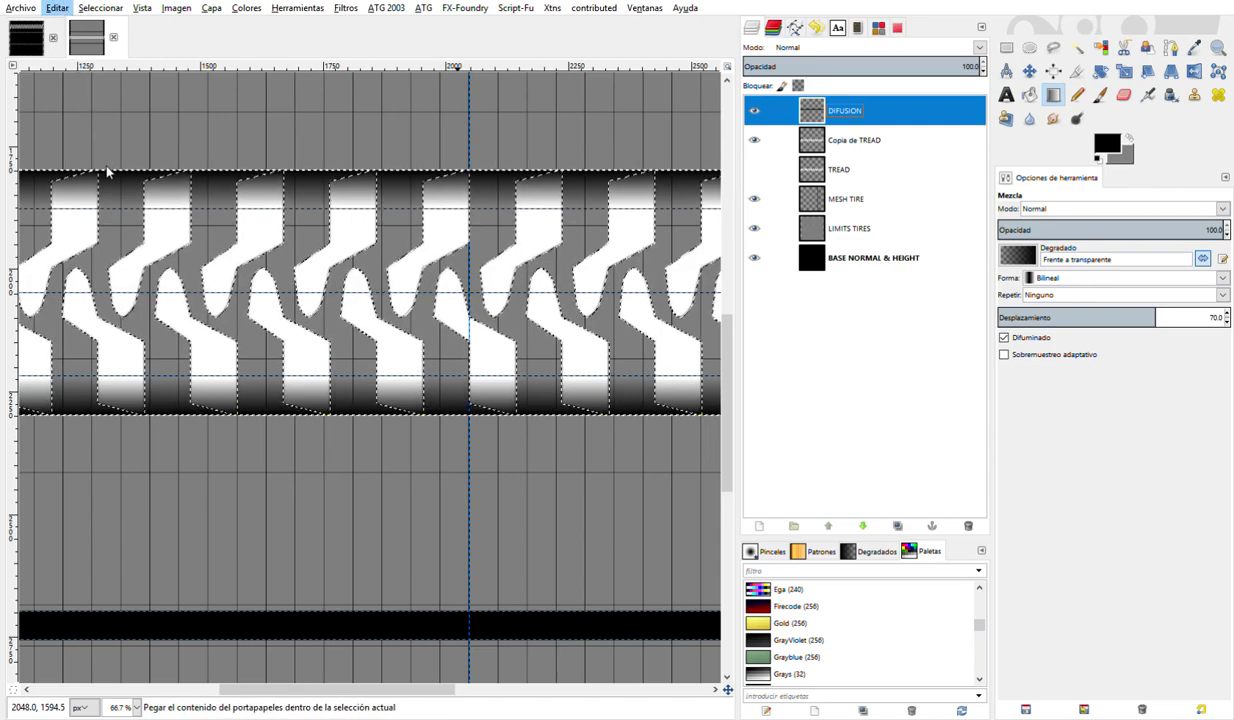
# - Clear the gradient outside the tread shapes and drop the selection
pyautogui.click(100, 222)
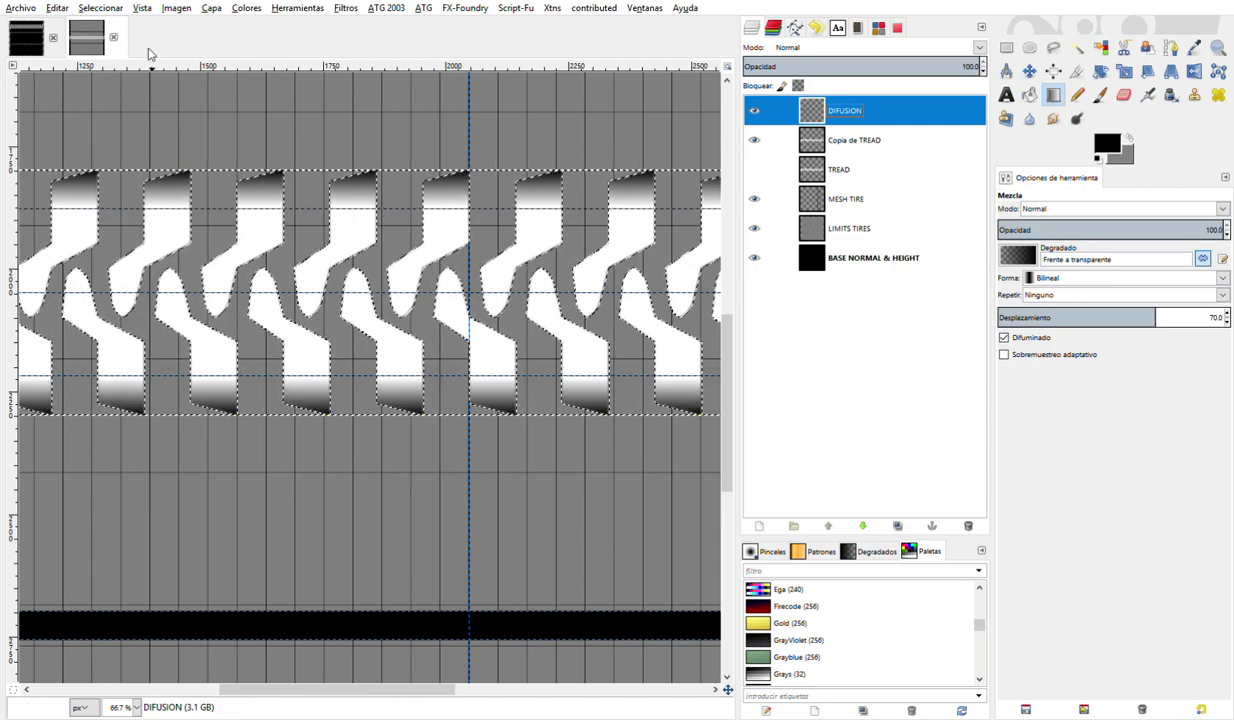
pyautogui.click(100, 8)
pyautogui.click(105, 47)
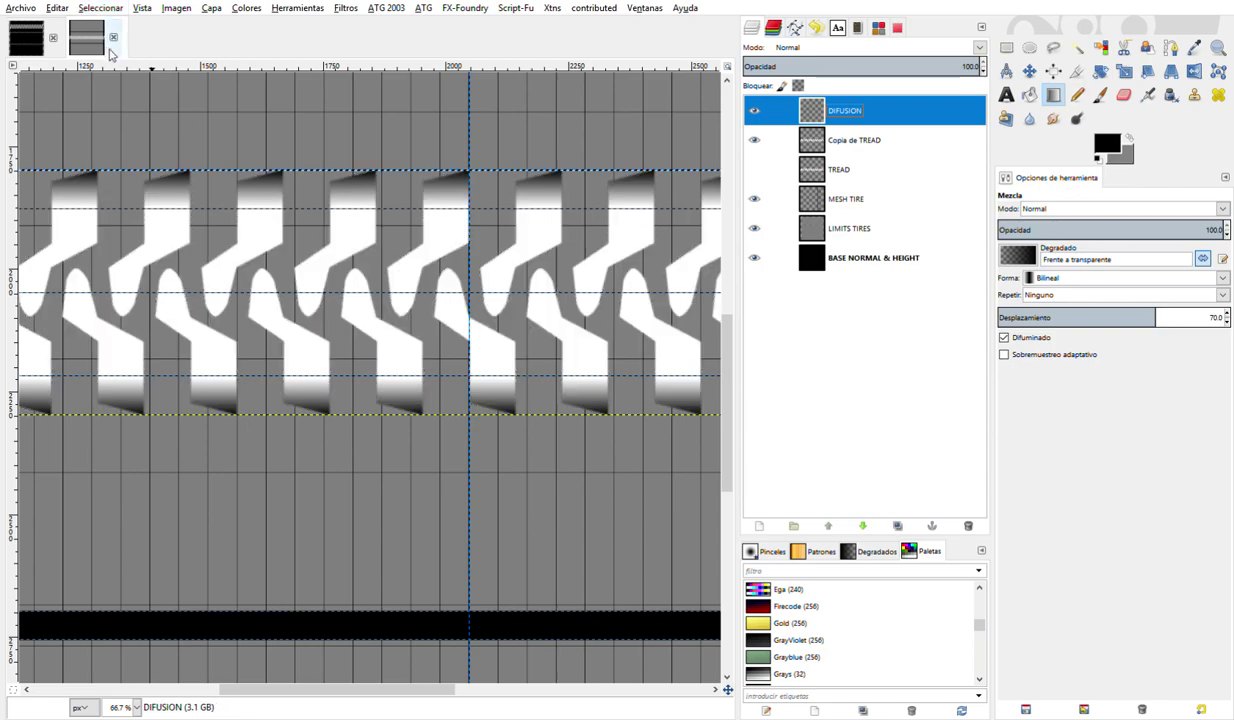
pyautogui.keyDown('ctrl'); pyautogui.scroll(-1, 312, 215); pyautogui.keyUp('ctrl')
pyautogui.keyDown('ctrl'); pyautogui.scroll(-1, 312, 215); pyautogui.keyUp('ctrl')
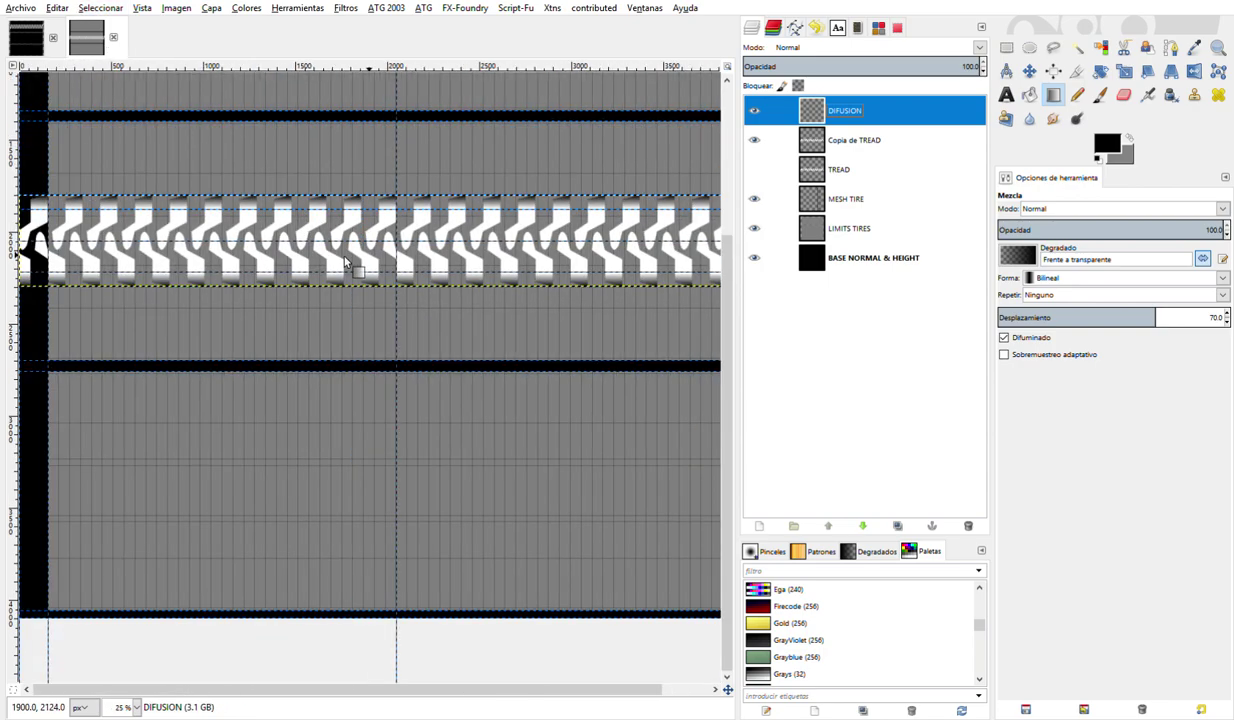
# - Toggle layer visibility to compare the shaded tread copy against the original TREAD
pyautogui.click(758, 114)
pyautogui.click(754, 140)
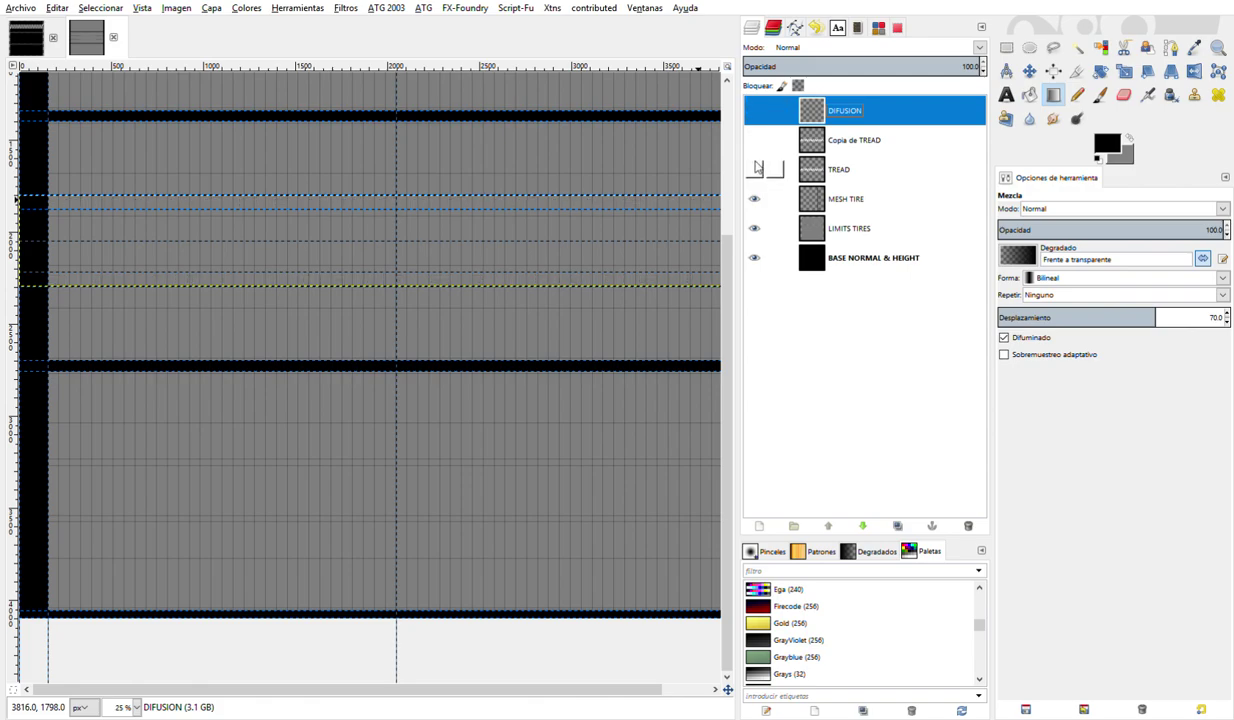
pyautogui.click(755, 169)
pyautogui.click(754, 140)
pyautogui.click(754, 169)
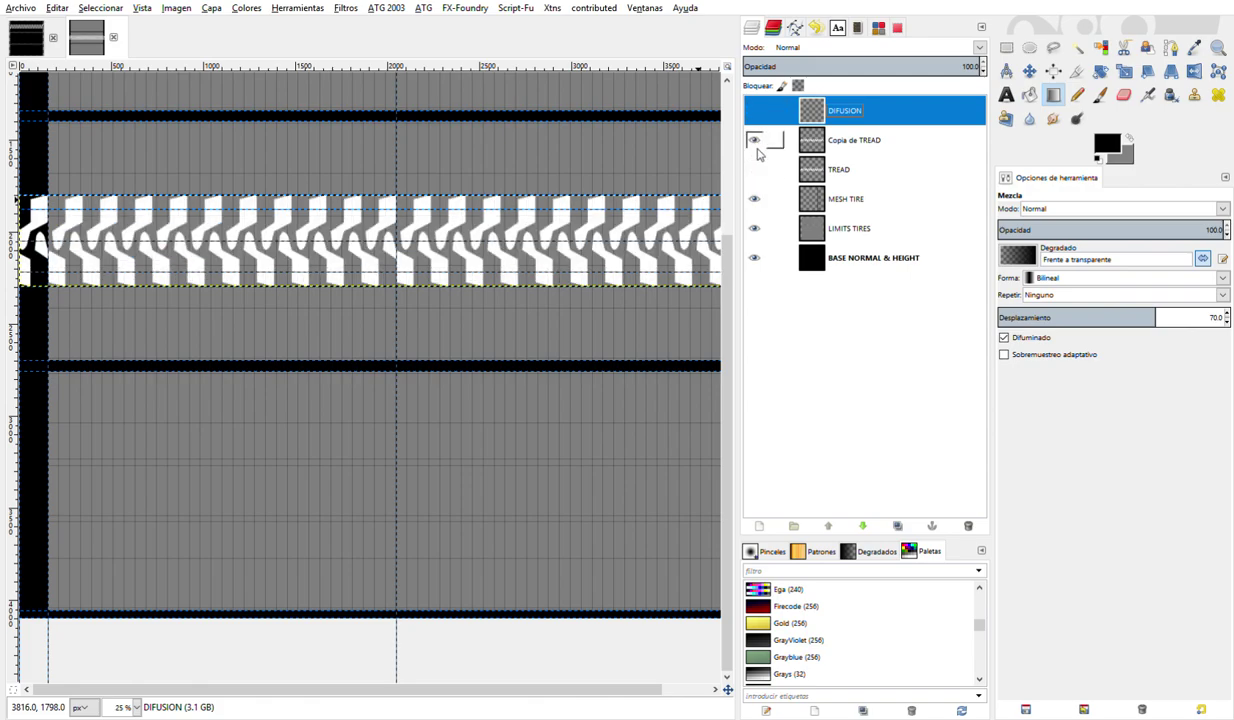
pyautogui.click(754, 110)
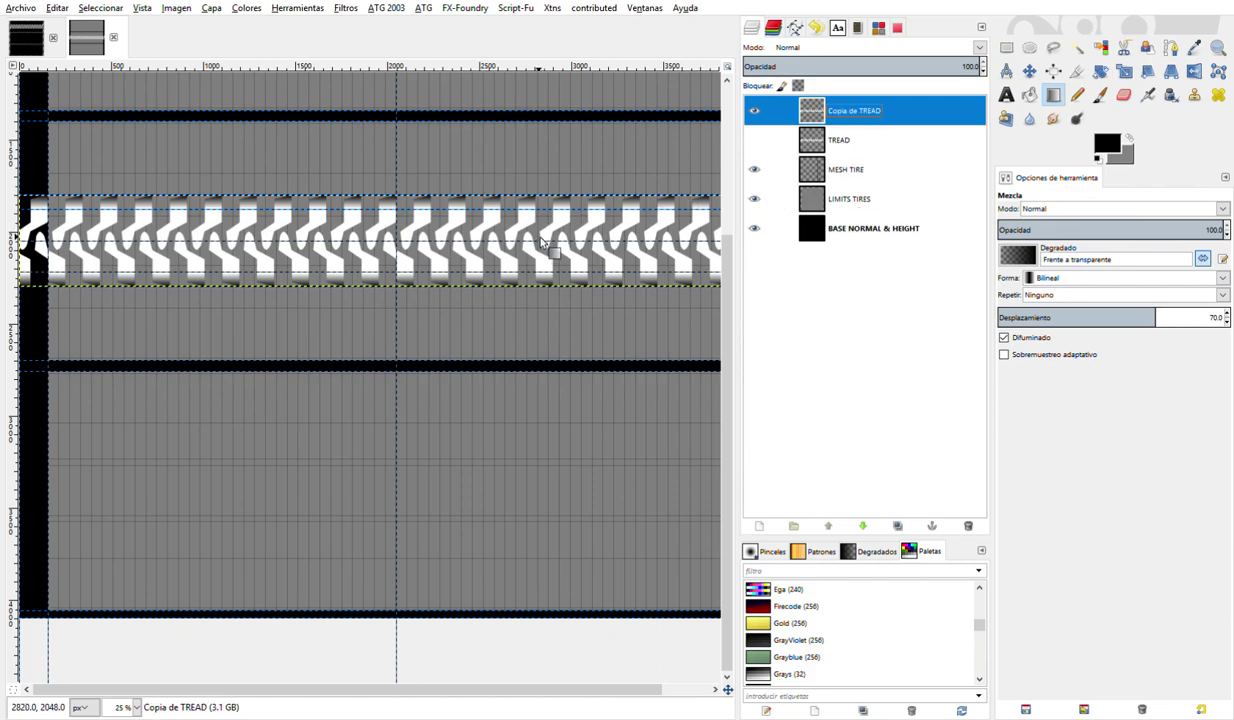
pyautogui.scroll(2, 531, 239)
pyautogui.click(756, 114)
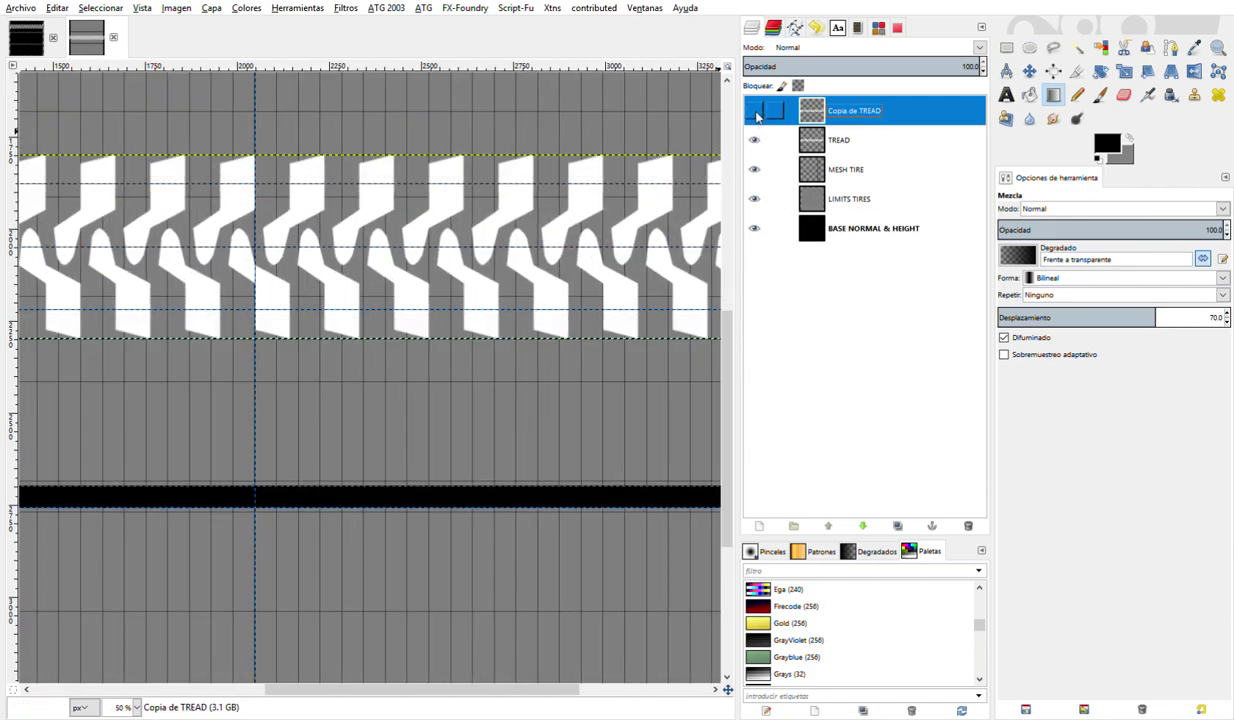
pyautogui.click(756, 114)
pyautogui.click(756, 114)
pyautogui.click(755, 112)
pyautogui.click(755, 112)
pyautogui.click(755, 112)
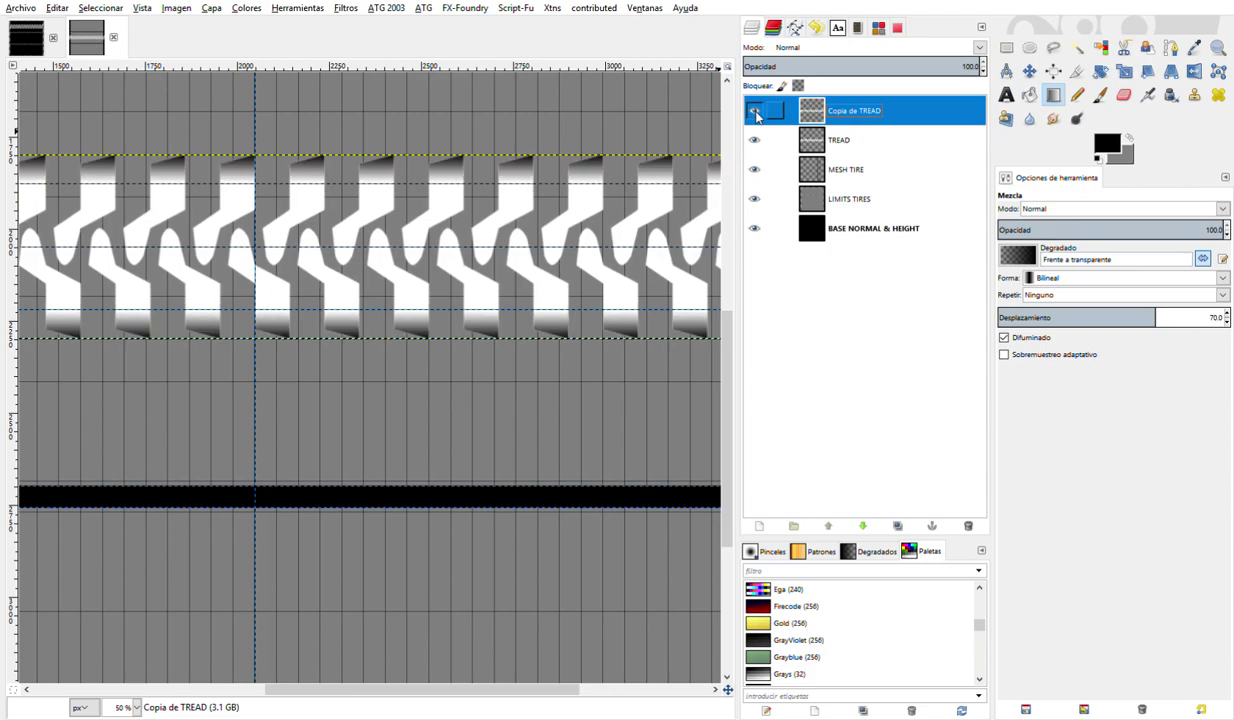
pyautogui.click(755, 112)
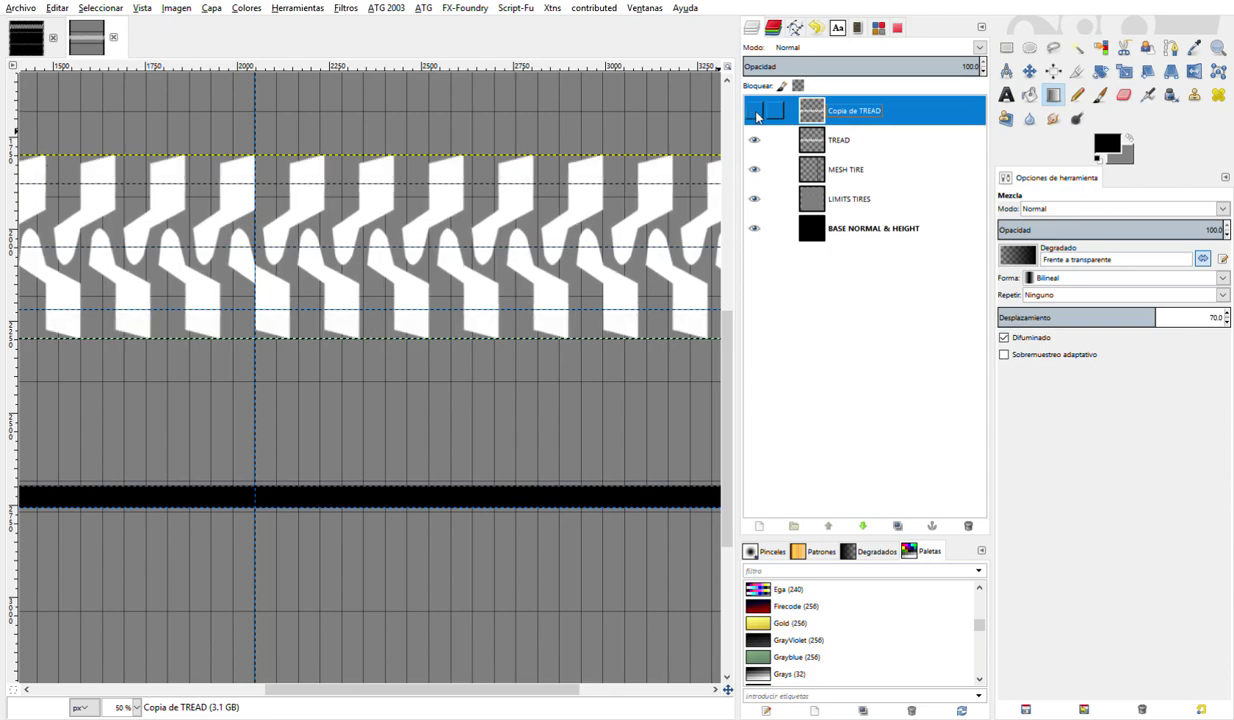
# - Hide Copia de TREAD and rename it DIFUSION NORMAL & HEIGHTS
pyautogui.click(815, 142)
pyautogui.doubleClick(826, 111)
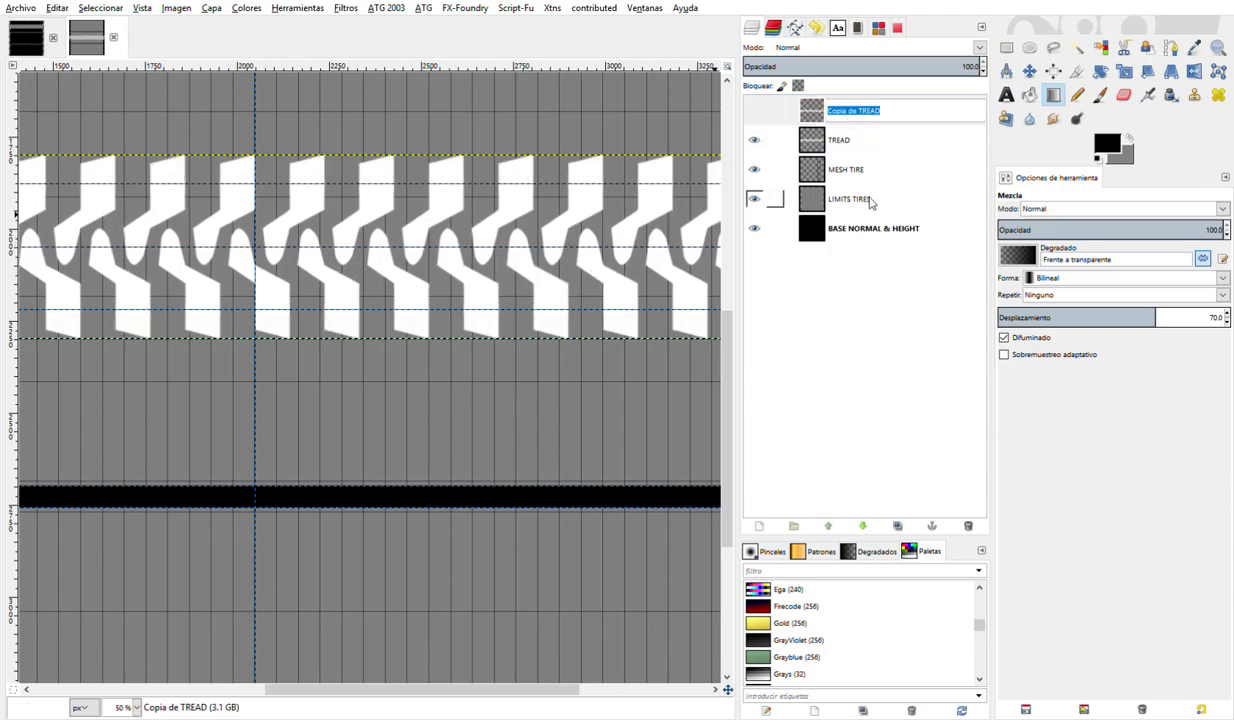
pyautogui.write('DIFUSION NORMAL & HEIGHTS')
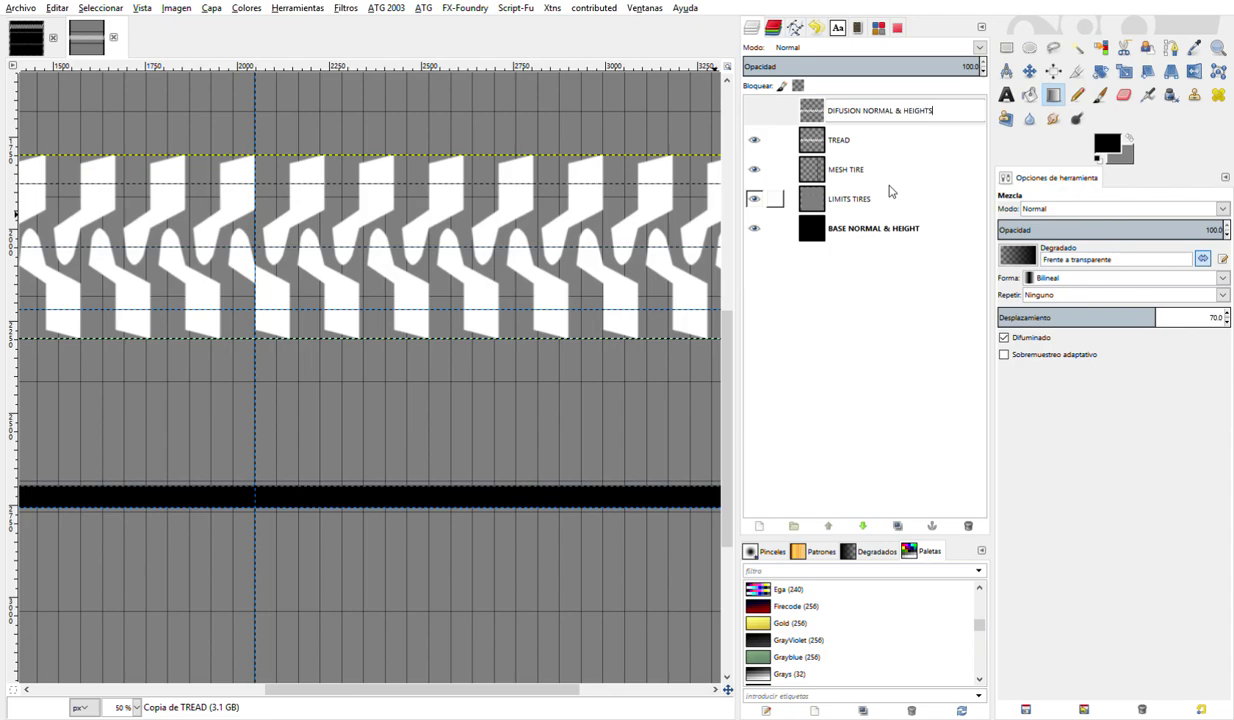
pyautogui.press('Return')
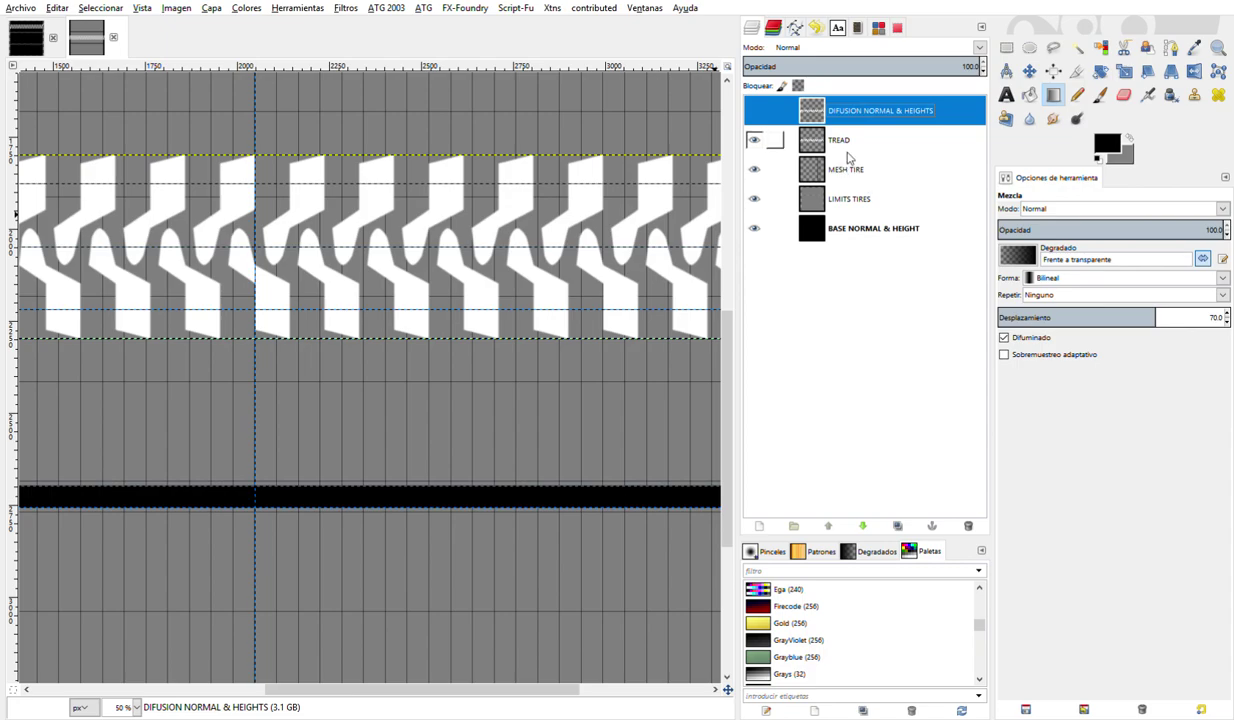
# - Add a horizontal guide across the tread band
pyautogui.keyDown('ctrl'); pyautogui.scroll(-1, 548, 268); pyautogui.keyUp('ctrl')
pyautogui.keyDown('ctrl'); pyautogui.scroll(-1, 548, 268); pyautogui.keyUp('ctrl')
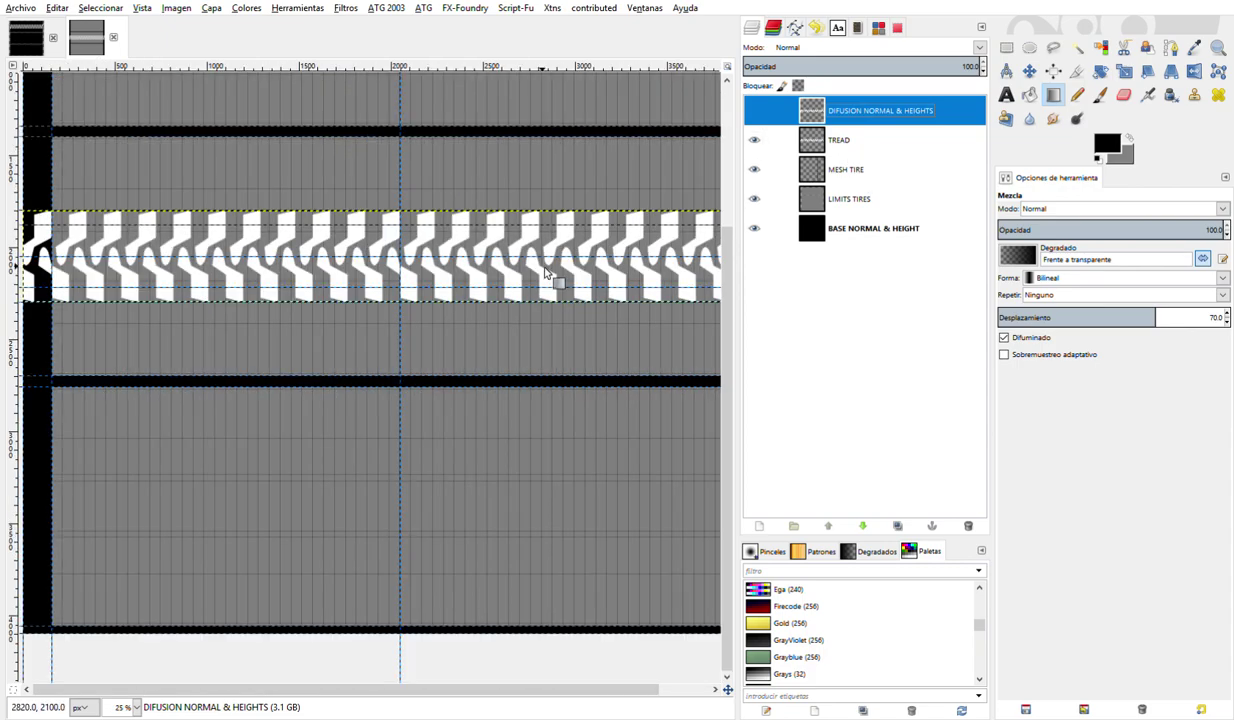
pyautogui.press('m')
pyautogui.moveTo(517, 67); pyautogui.dragTo(473, 260)
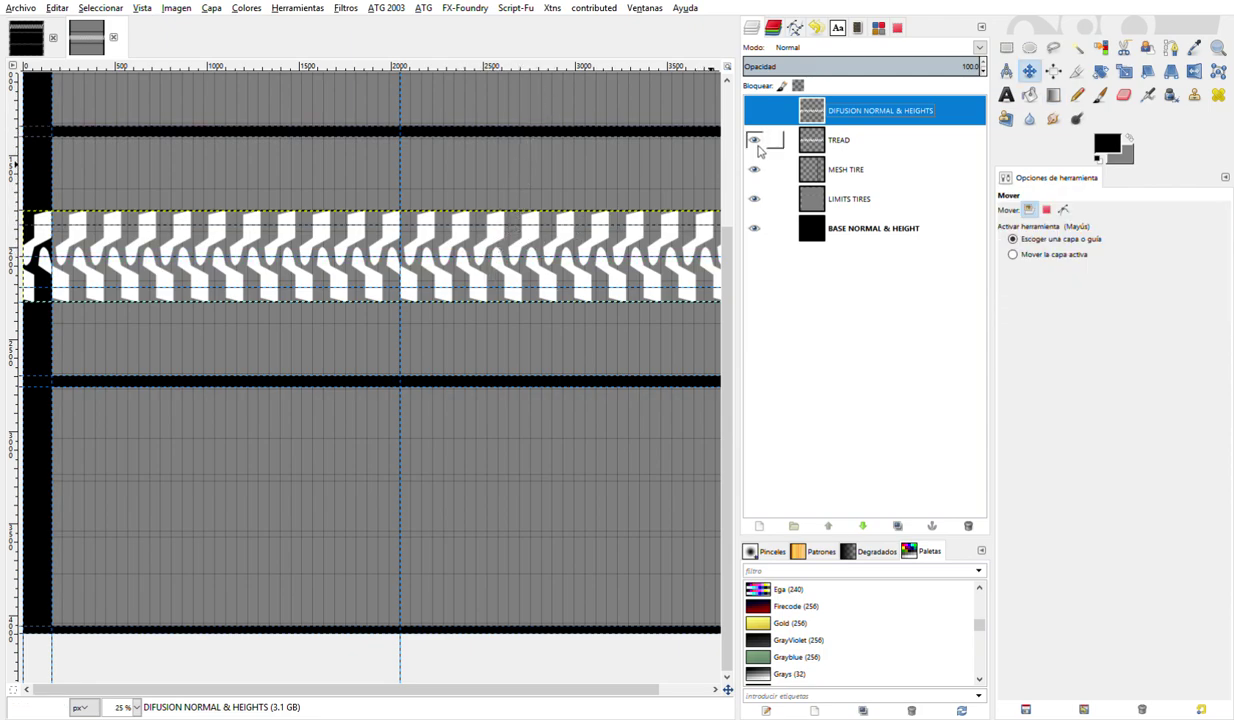
pyautogui.keyDown('ctrl'); pyautogui.scroll(6, 506, 289); pyautogui.keyUp('ctrl')
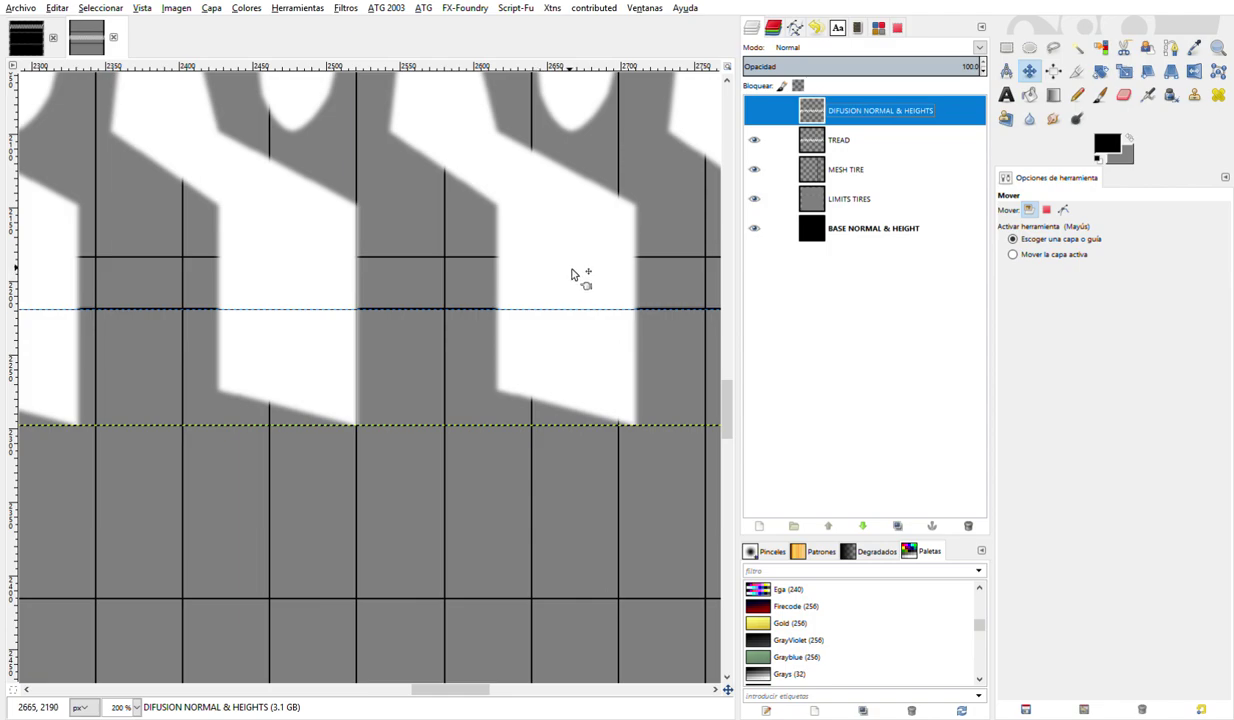
# - Shrink the TREAD alpha selection and colorize the tread interiors grey
pyautogui.click(834, 145)
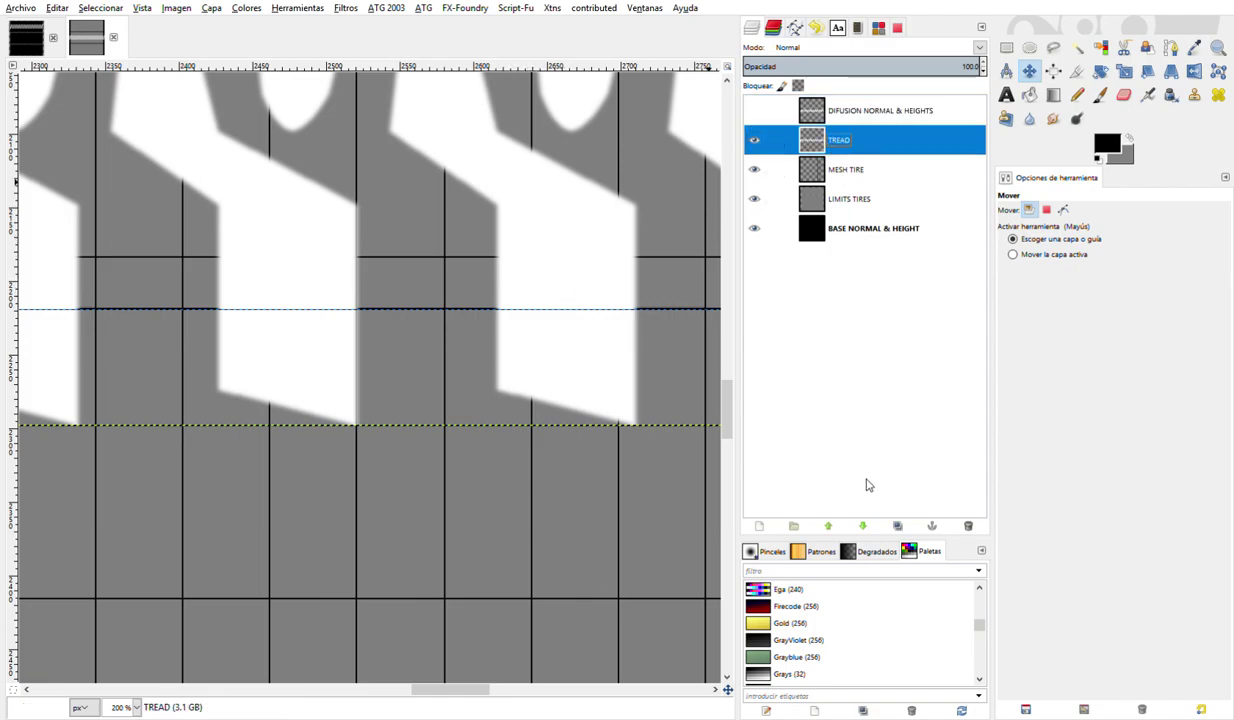
pyautogui.hotkey('ctrl', 't')
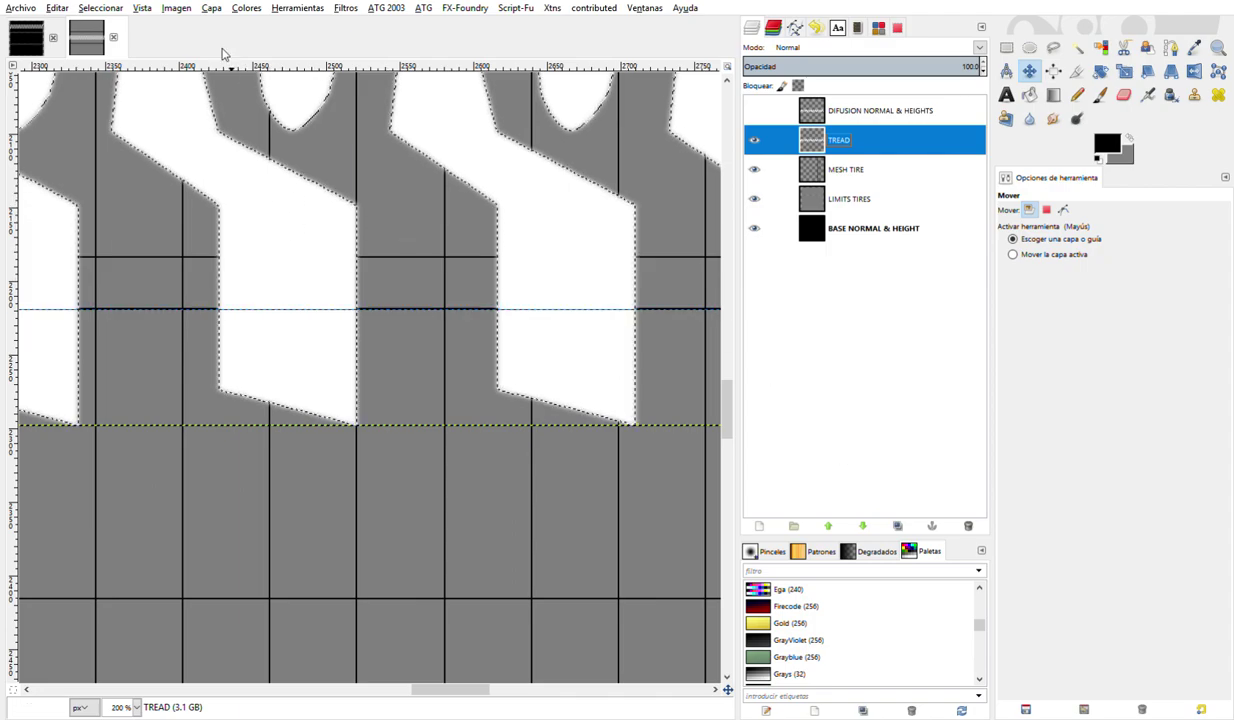
pyautogui.click(117, 12)
pyautogui.click(126, 174)
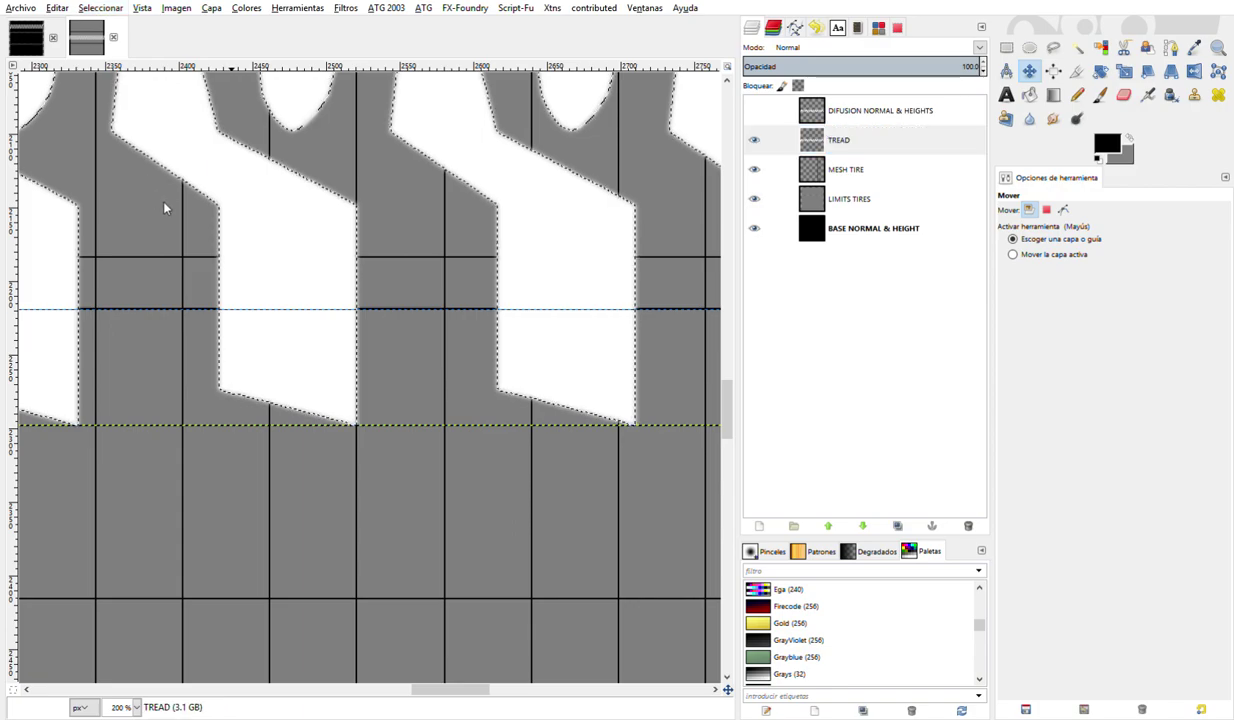
pyautogui.press('Return')
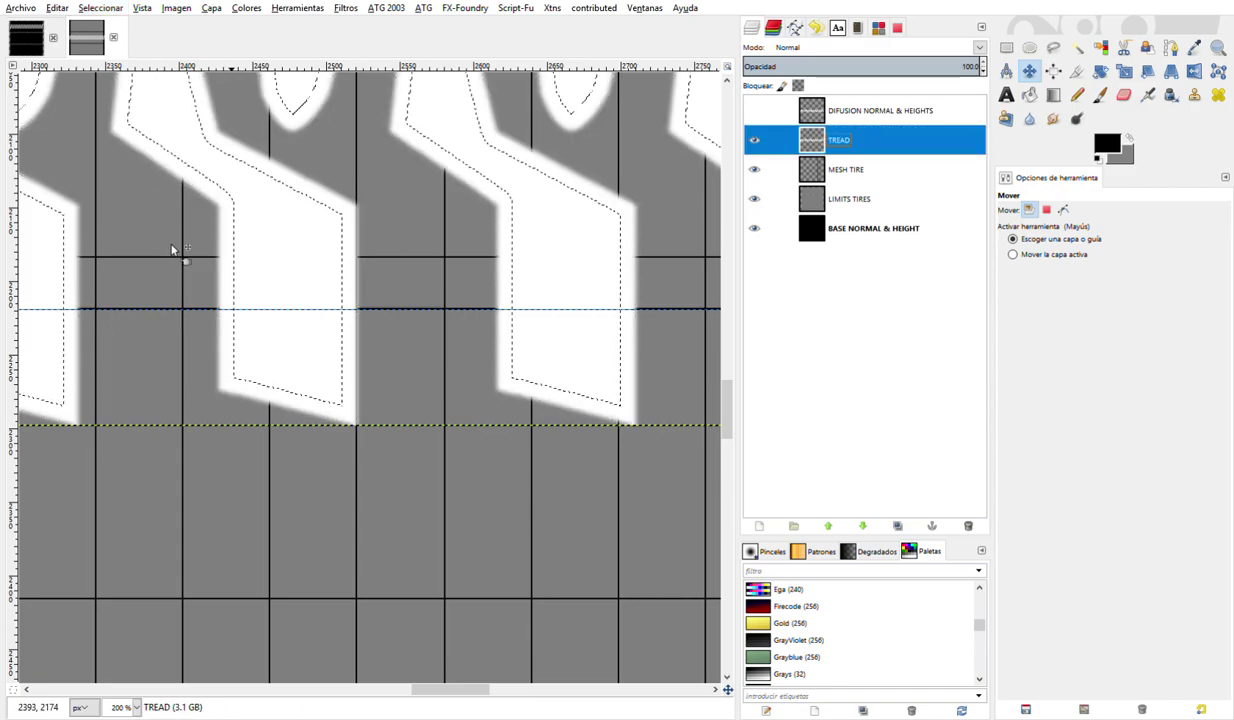
pyautogui.scroll(3, 212, 188)
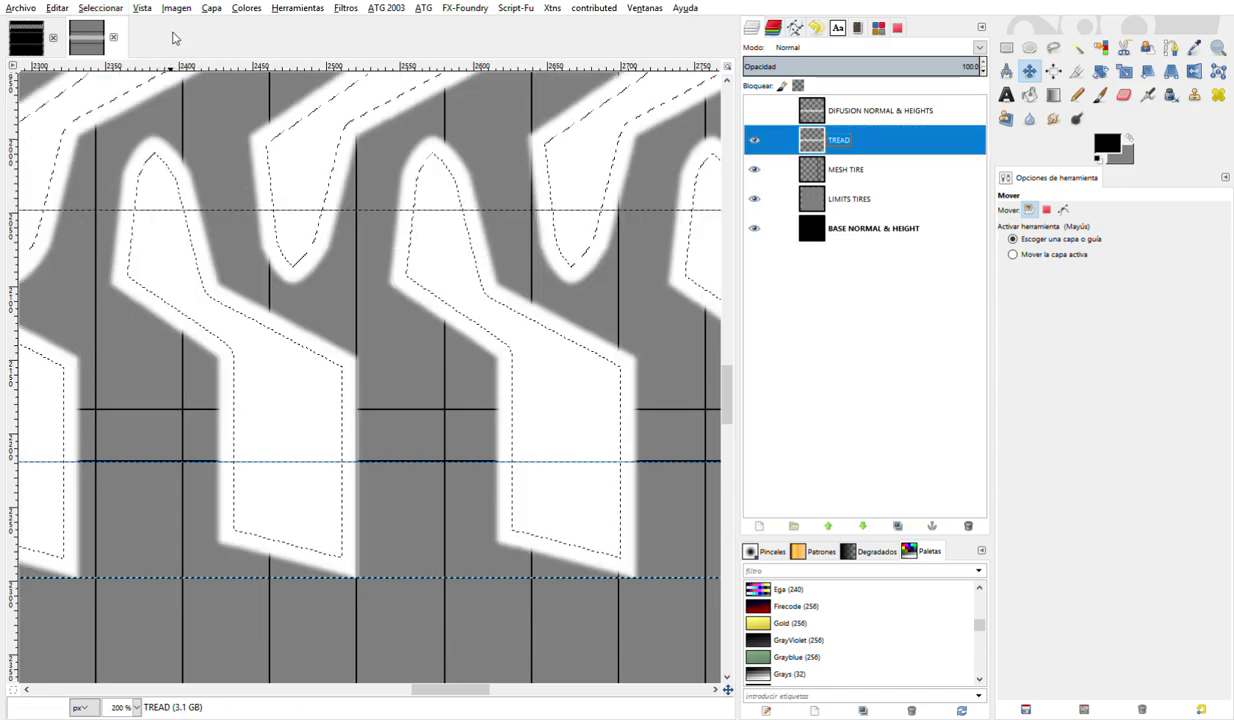
pyautogui.click(240, 12)
pyautogui.click(264, 68)
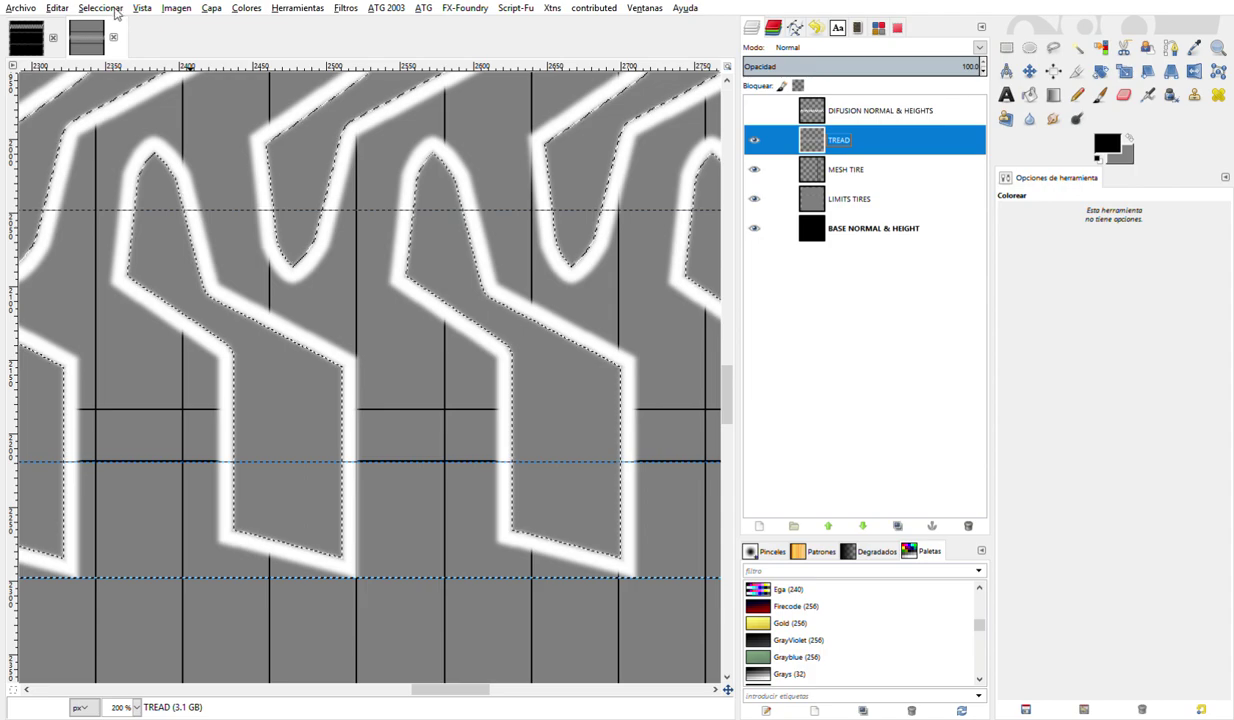
# - Shrink the tread selection twice, then grow it into rounded slot shapes
pyautogui.hotkey('ctrl', 'i')
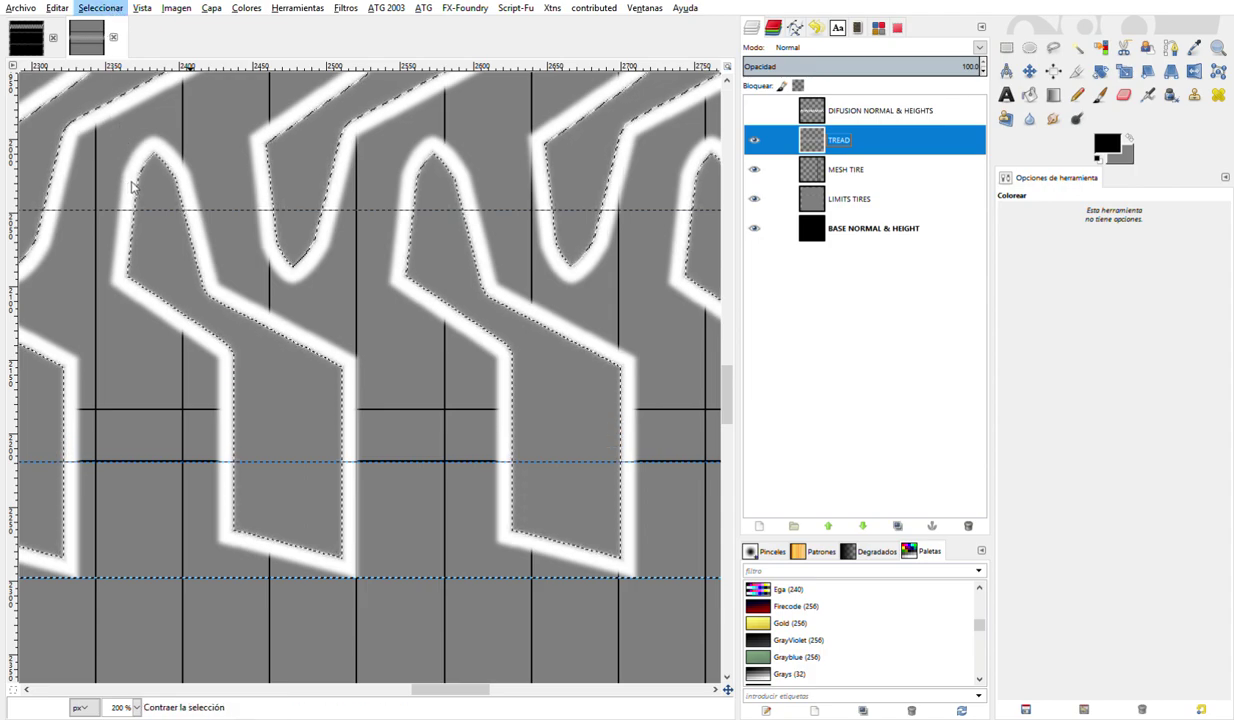
pyautogui.press('Escape')
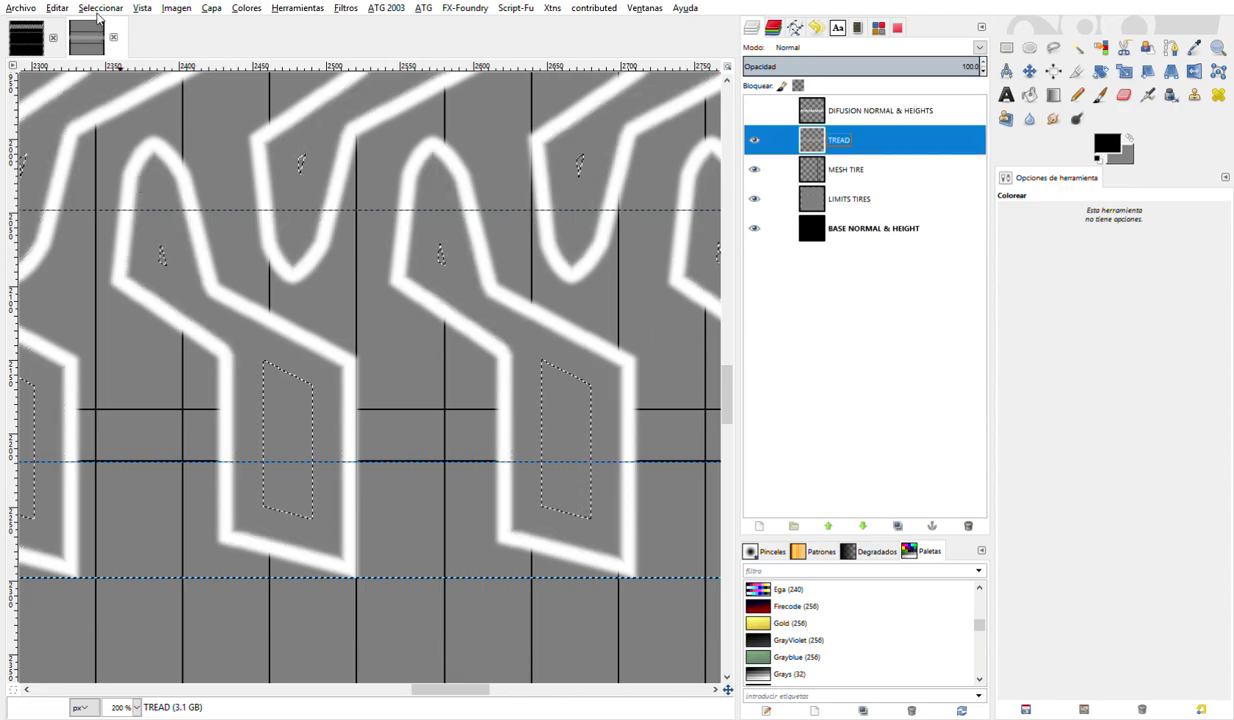
pyautogui.hotkey('alt', 's')
pyautogui.press('Escape')
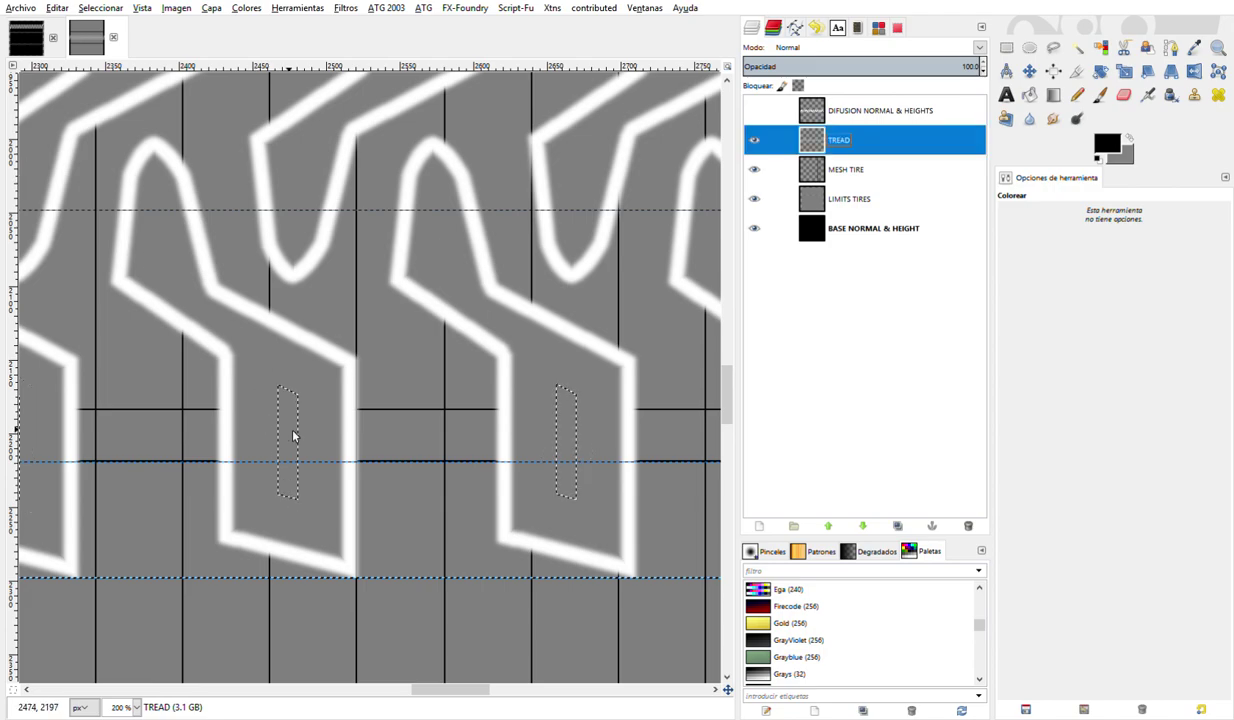
pyautogui.click(100, 8)
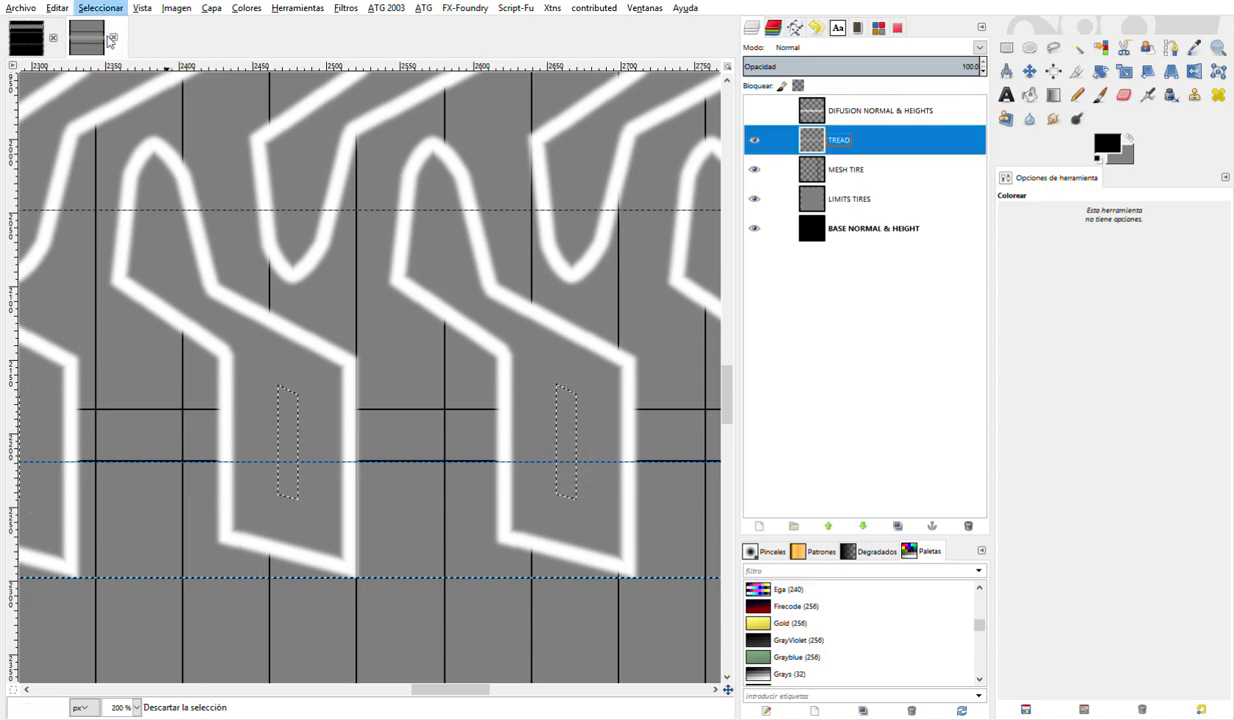
pyautogui.click(134, 209)
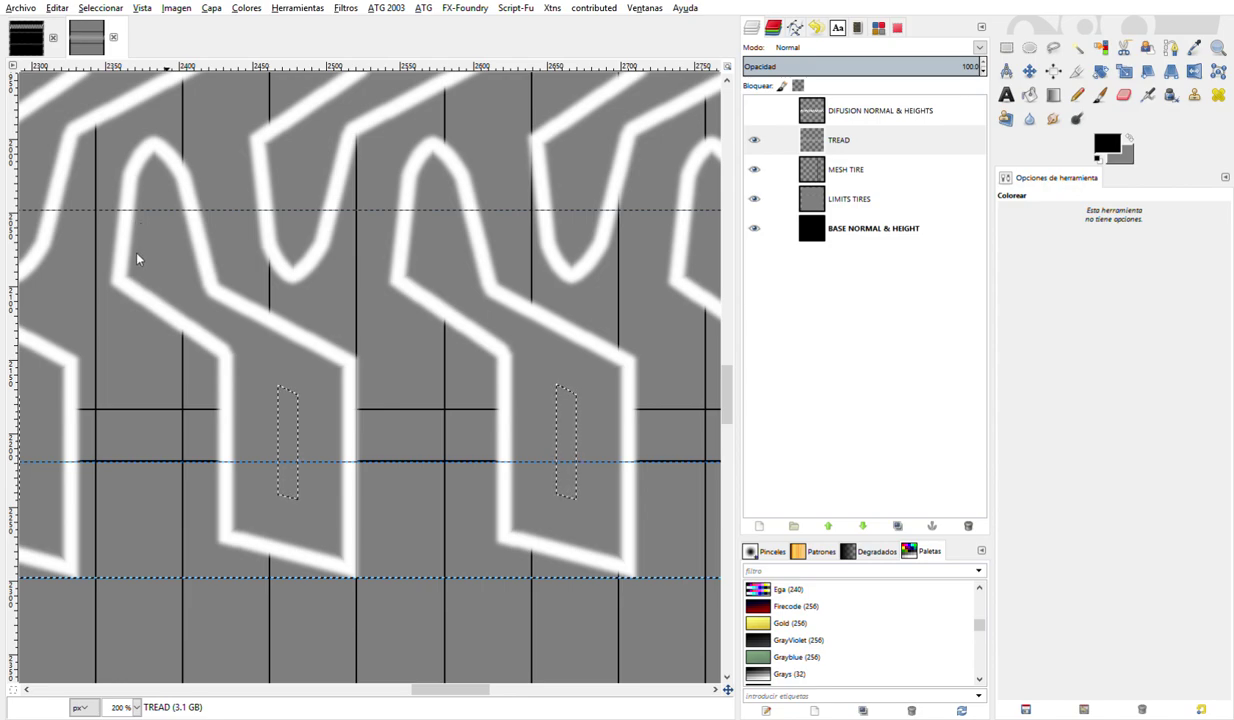
# - Convert the slot selection to path Selección #1, clear the selection, and show the paths list
pyautogui.click(113, 10)
pyautogui.click(120, 300)
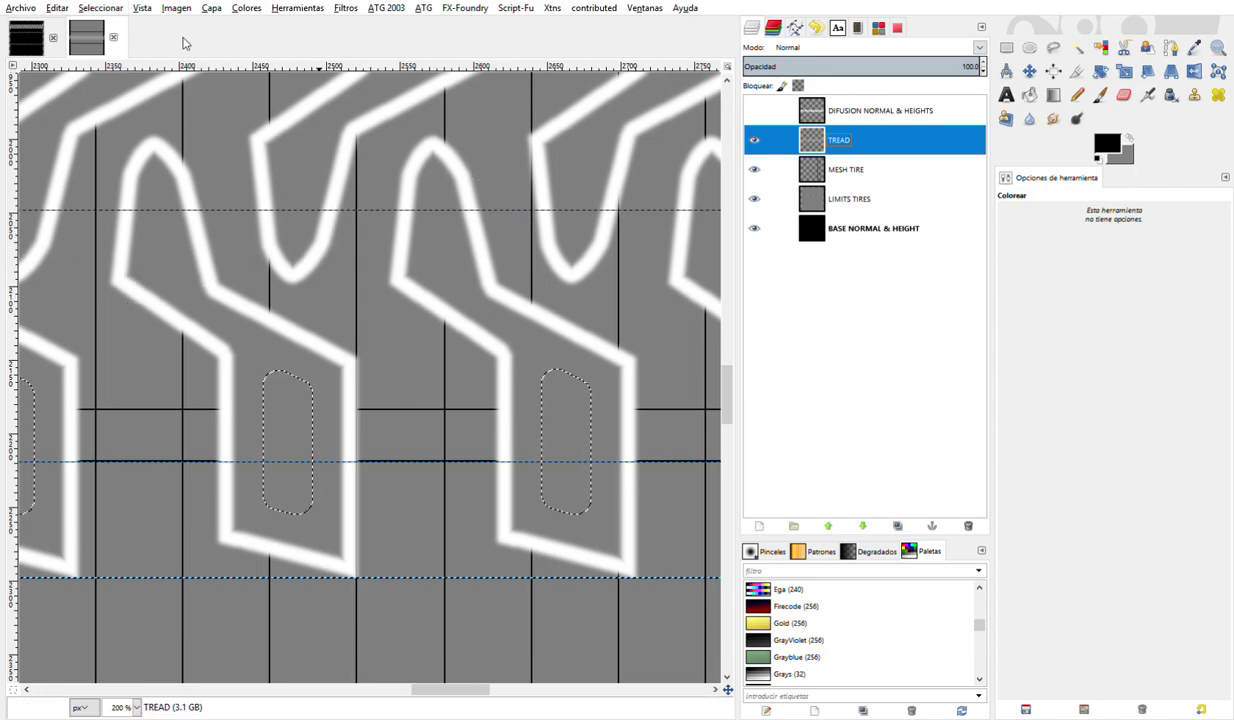
pyautogui.click(85, 10)
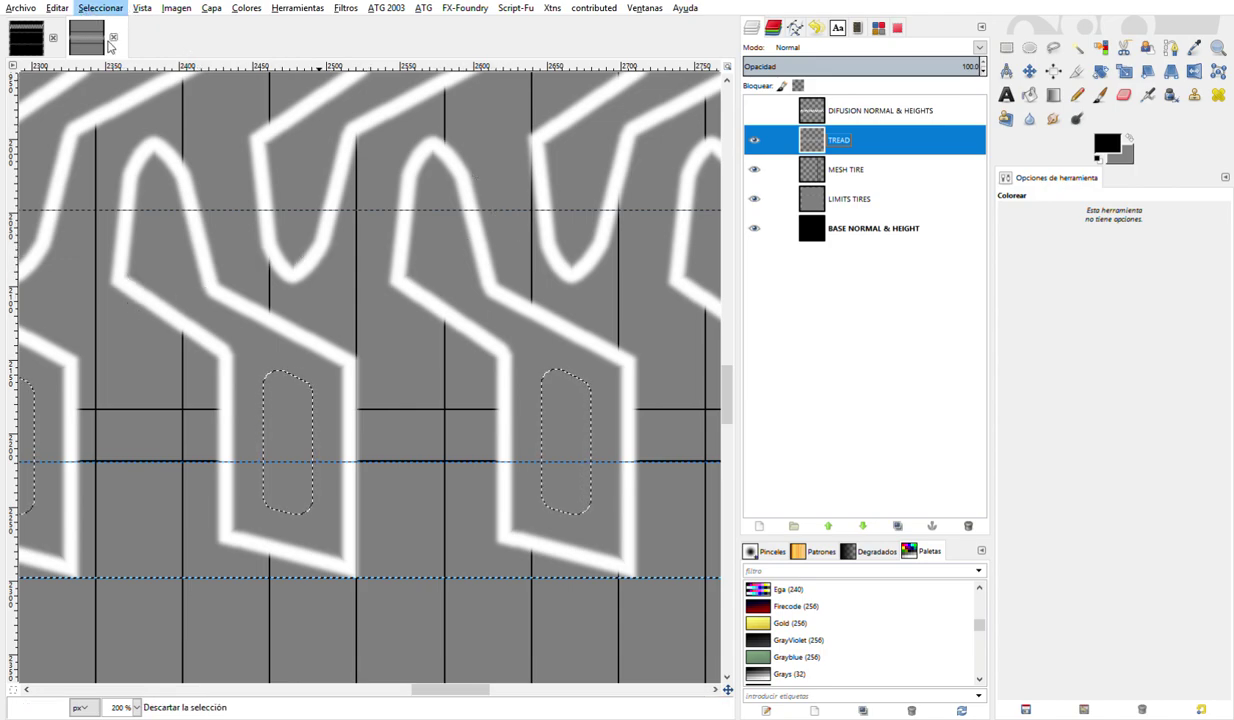
pyautogui.click(110, 50)
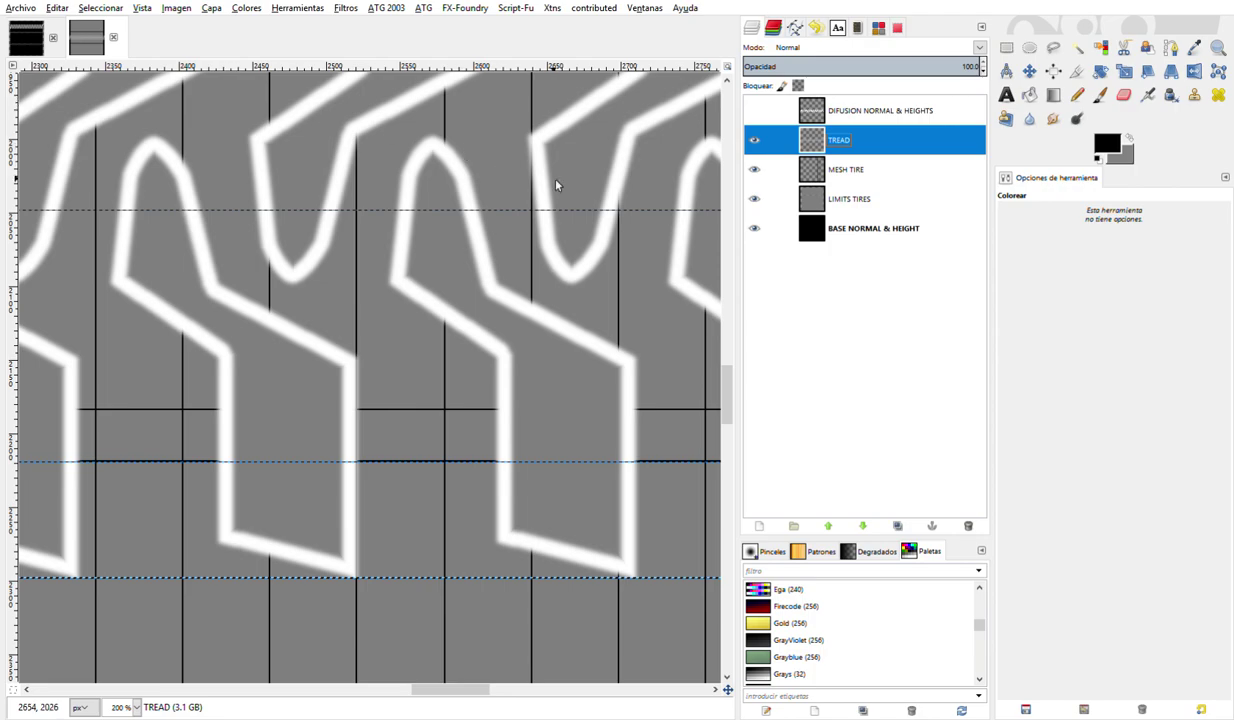
pyautogui.click(793, 28)
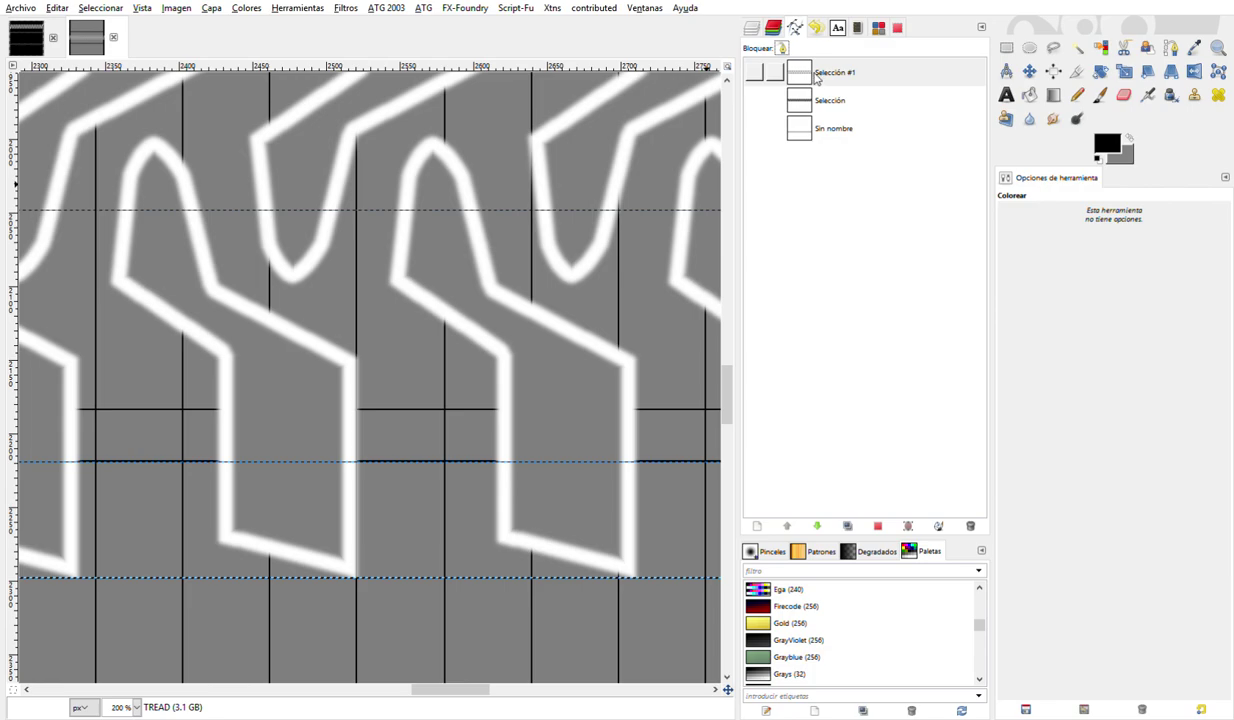
# - Stroke path Selección #1 in black on a new layer above TREAD, with LIMITS TIRES hidden
pyautogui.click(816, 79)
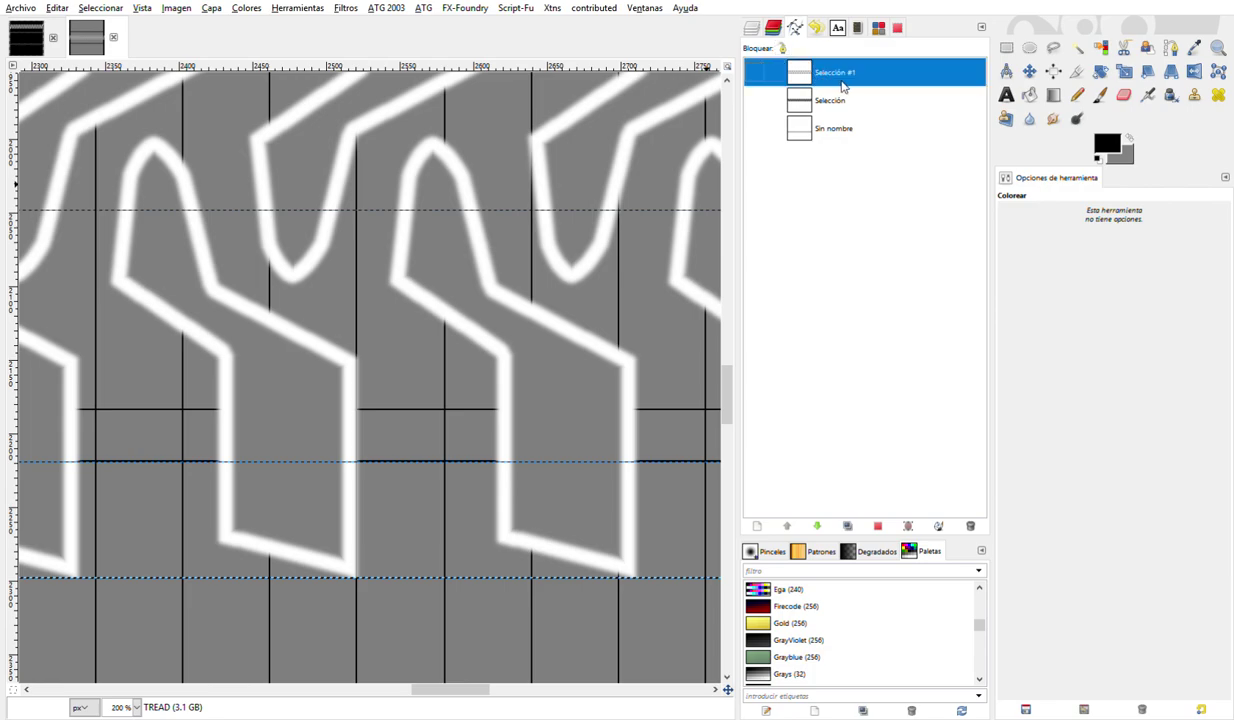
pyautogui.press('b')
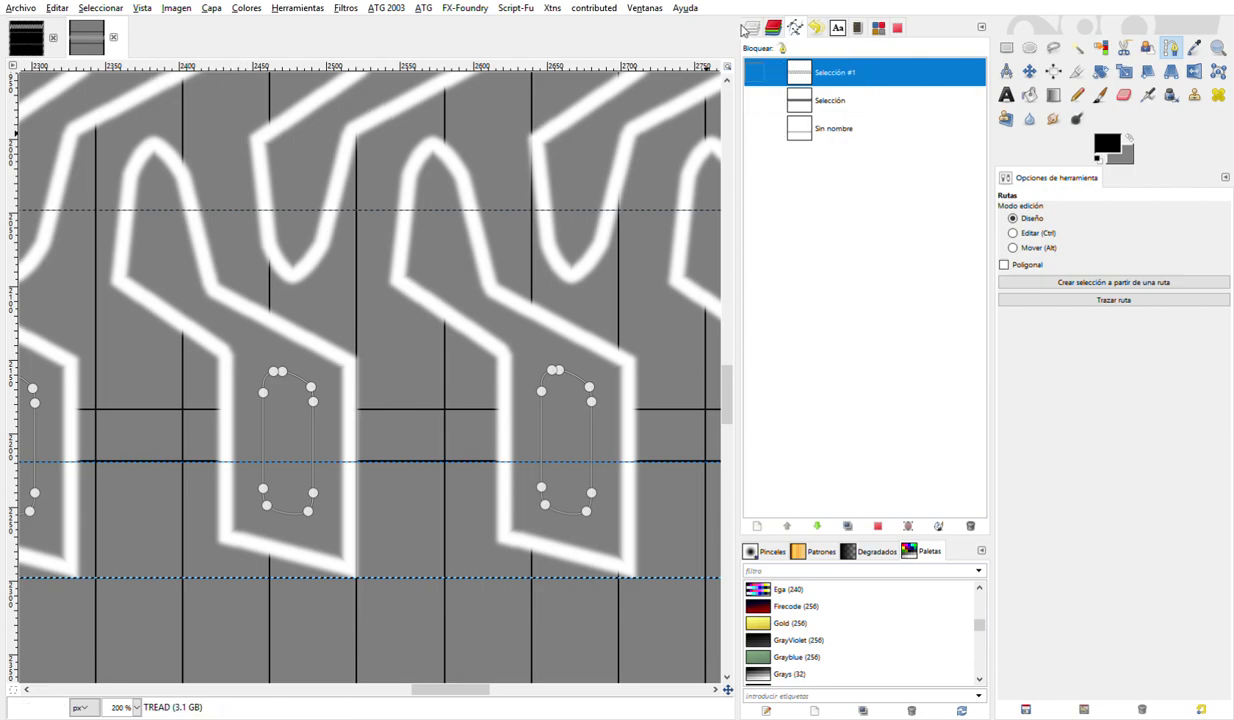
pyautogui.click(751, 29)
pyautogui.click(786, 140)
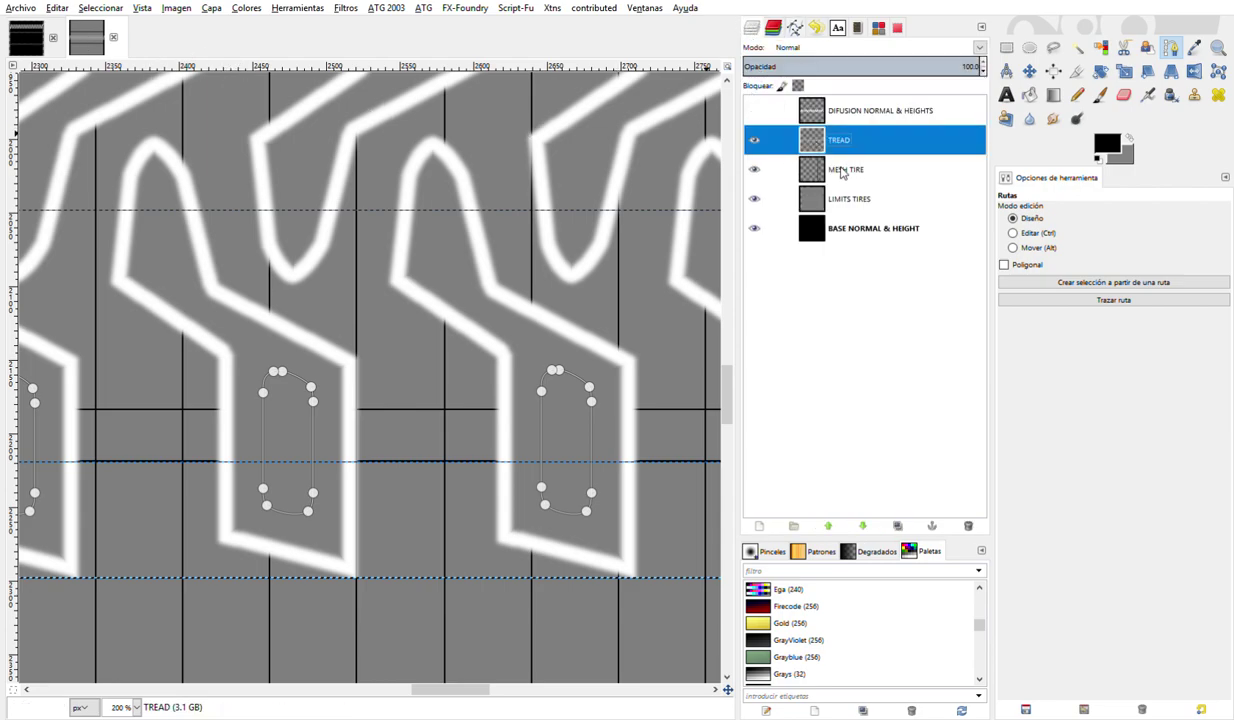
pyautogui.doubleClick(842, 291)
pyautogui.click(755, 228)
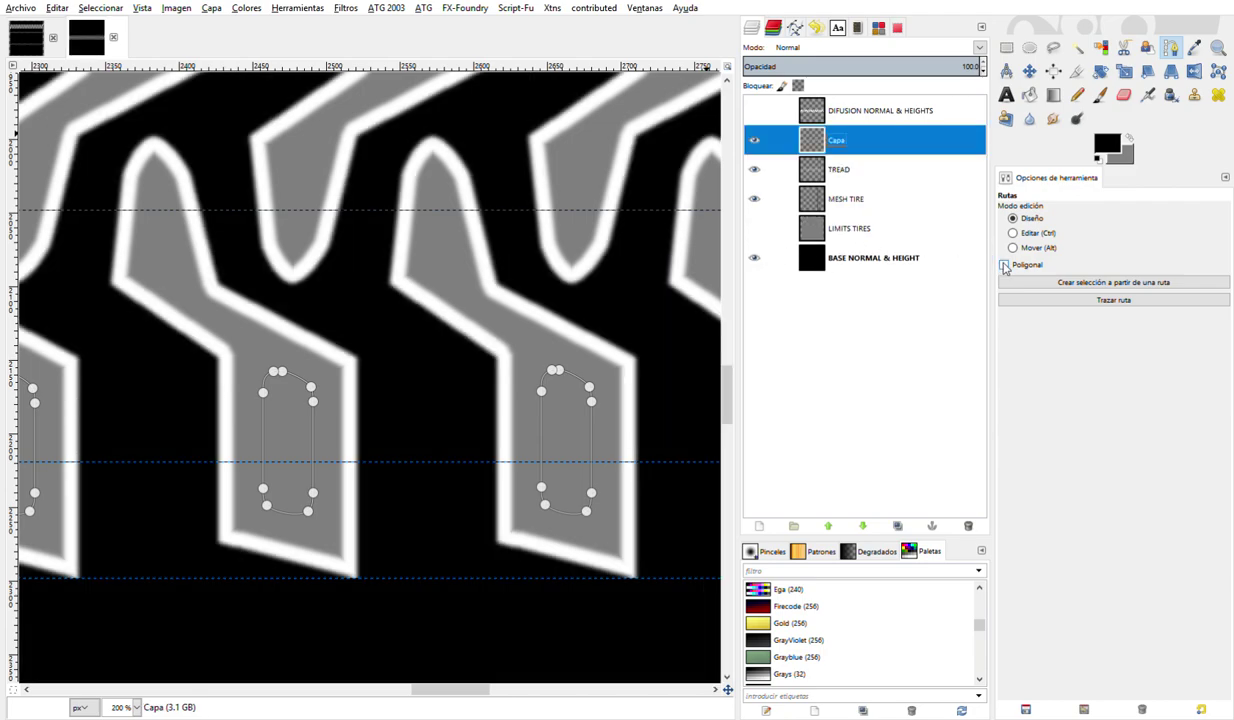
pyautogui.click(1070, 303)
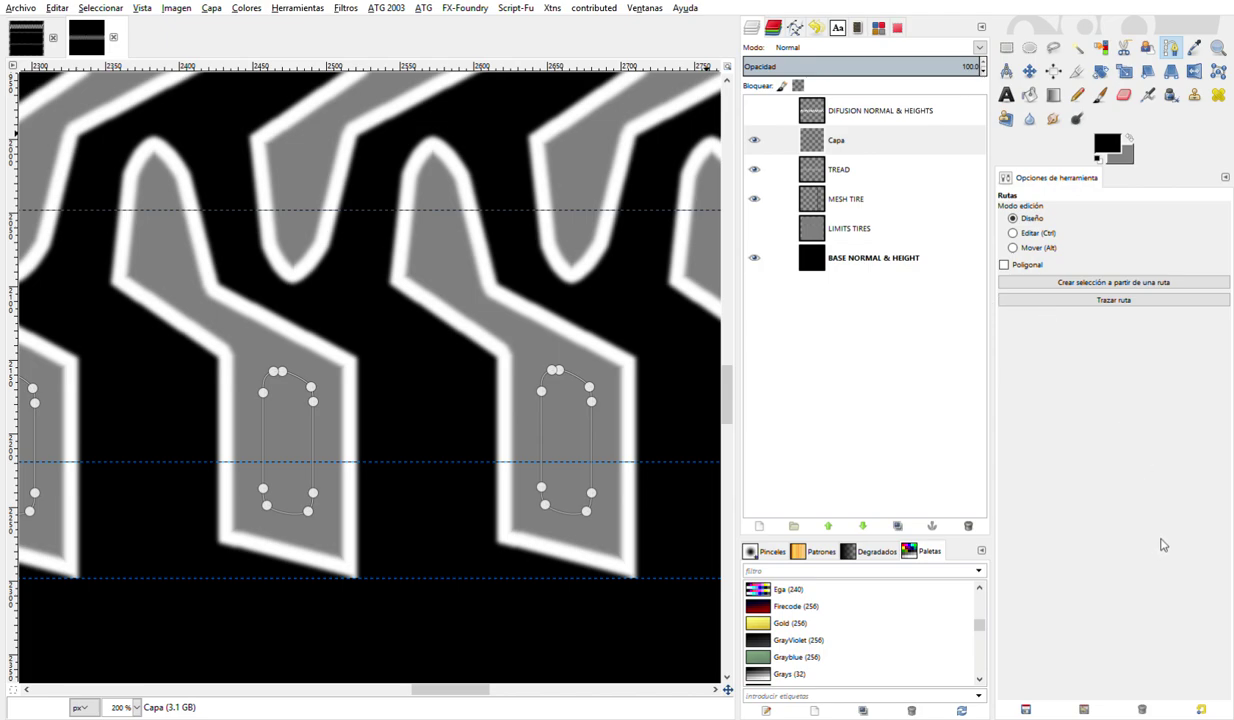
pyautogui.press('Return')
pyautogui.press('m')
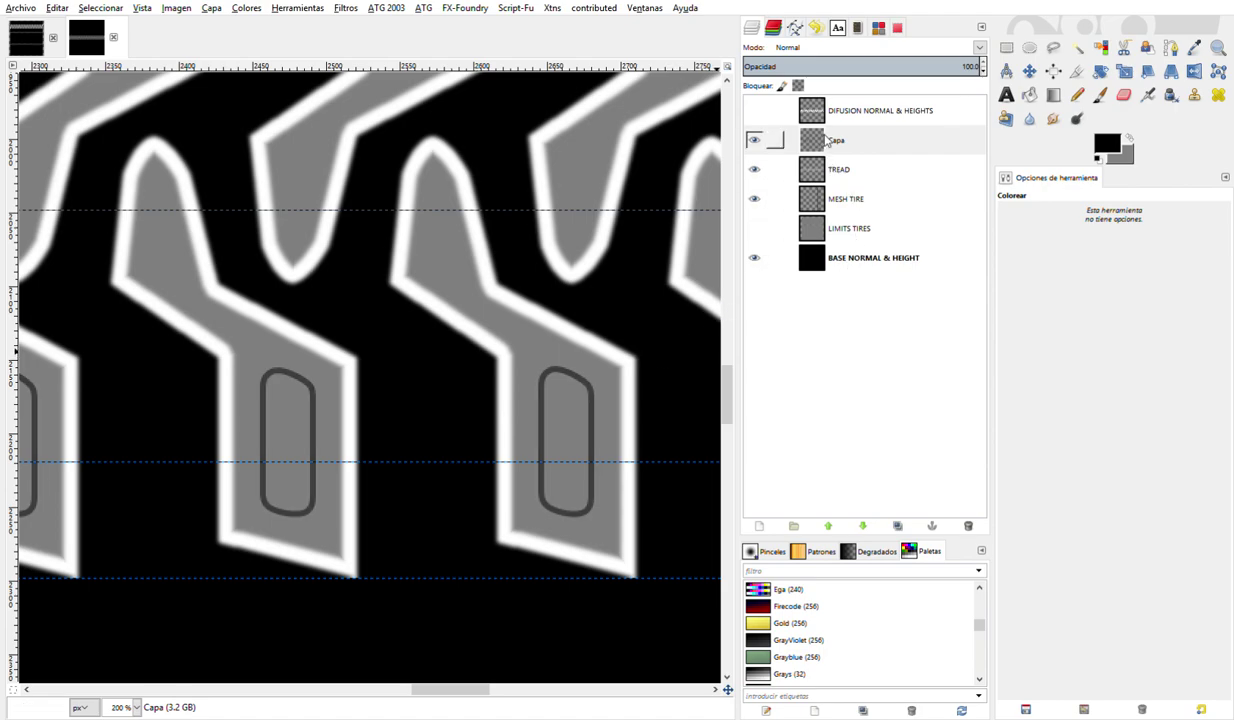
# - Merge the Capa slot outlines into TREAD, then preview and cancel a Colorize tint
pyautogui.click(800, 140)
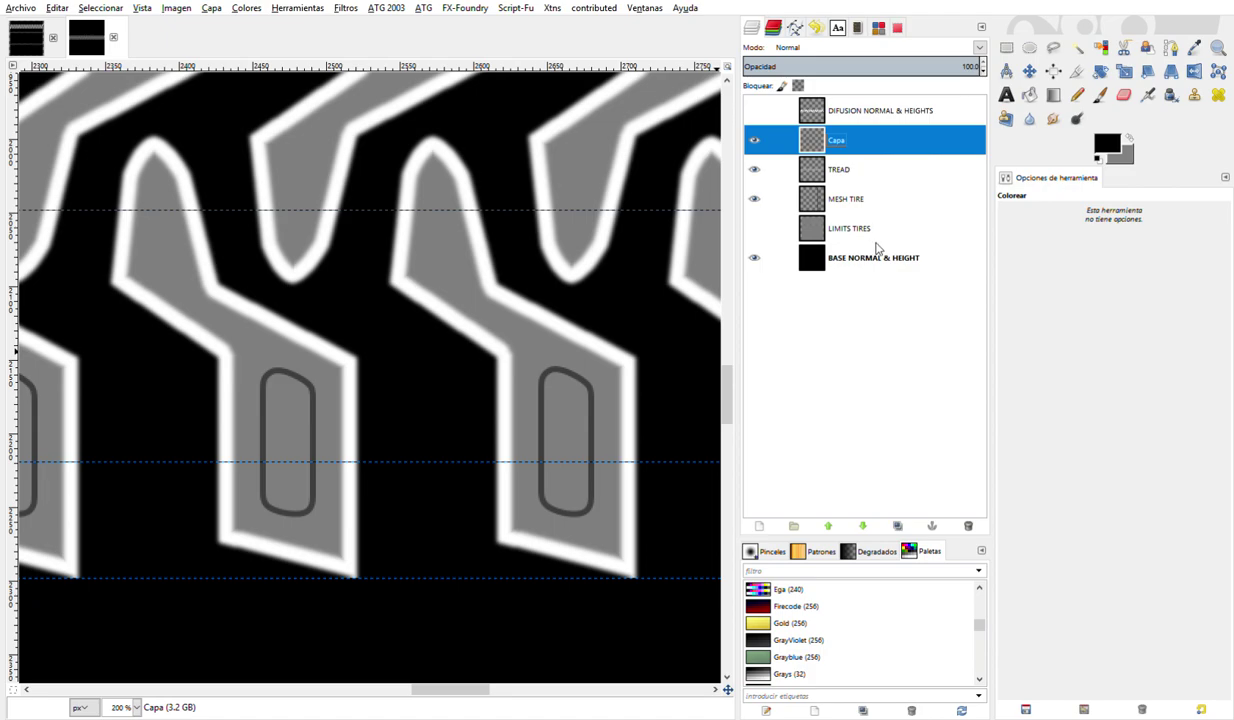
pyautogui.hotkey('ctrl', 'z')
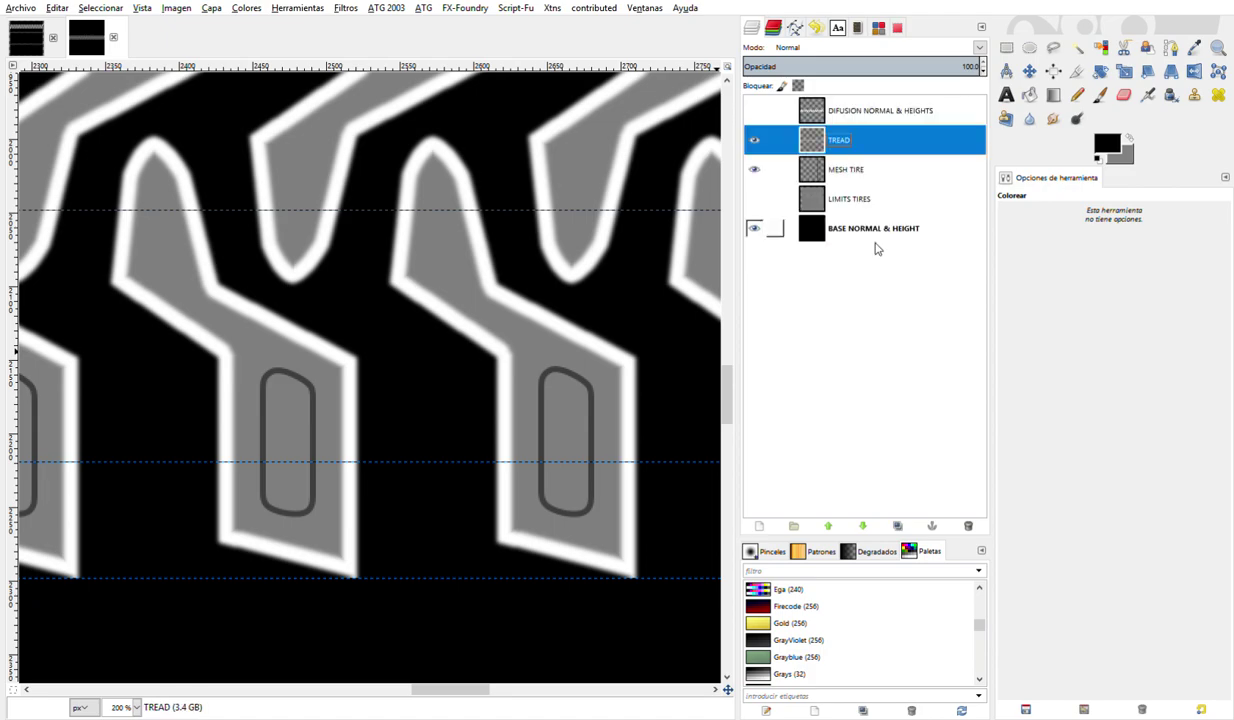
pyautogui.doubleClick(755, 141)
pyautogui.click(242, 10)
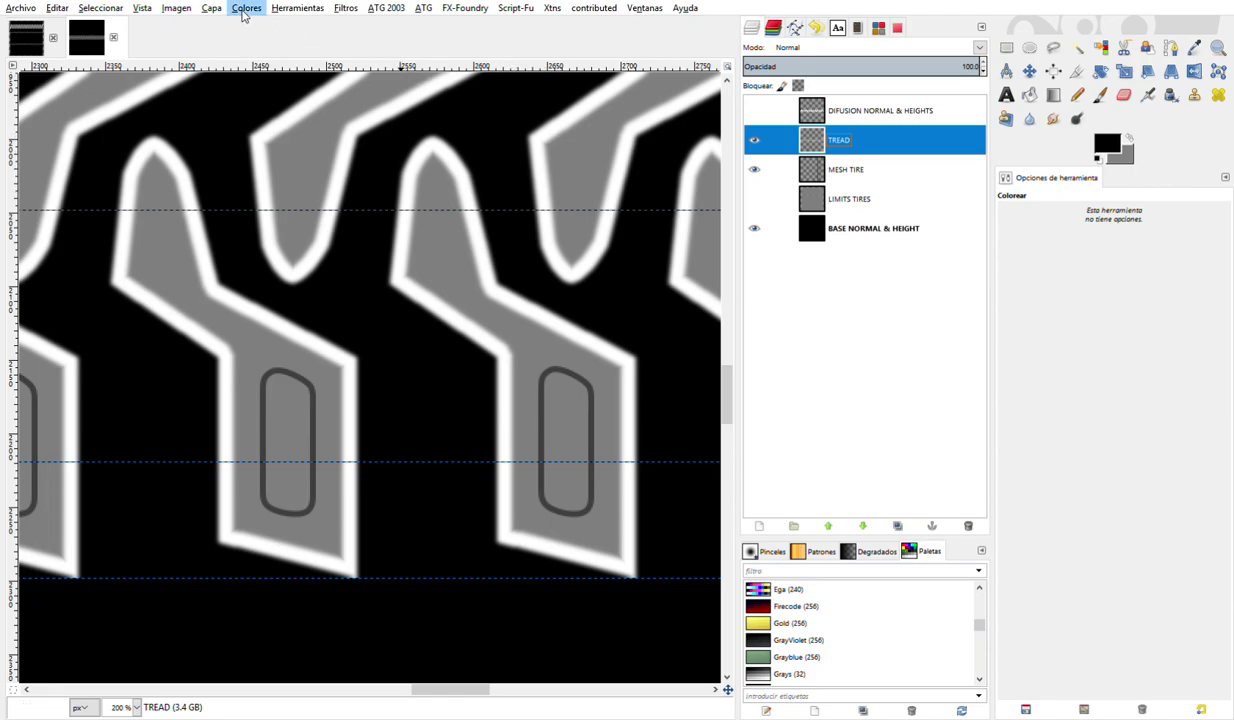
pyautogui.click(265, 63)
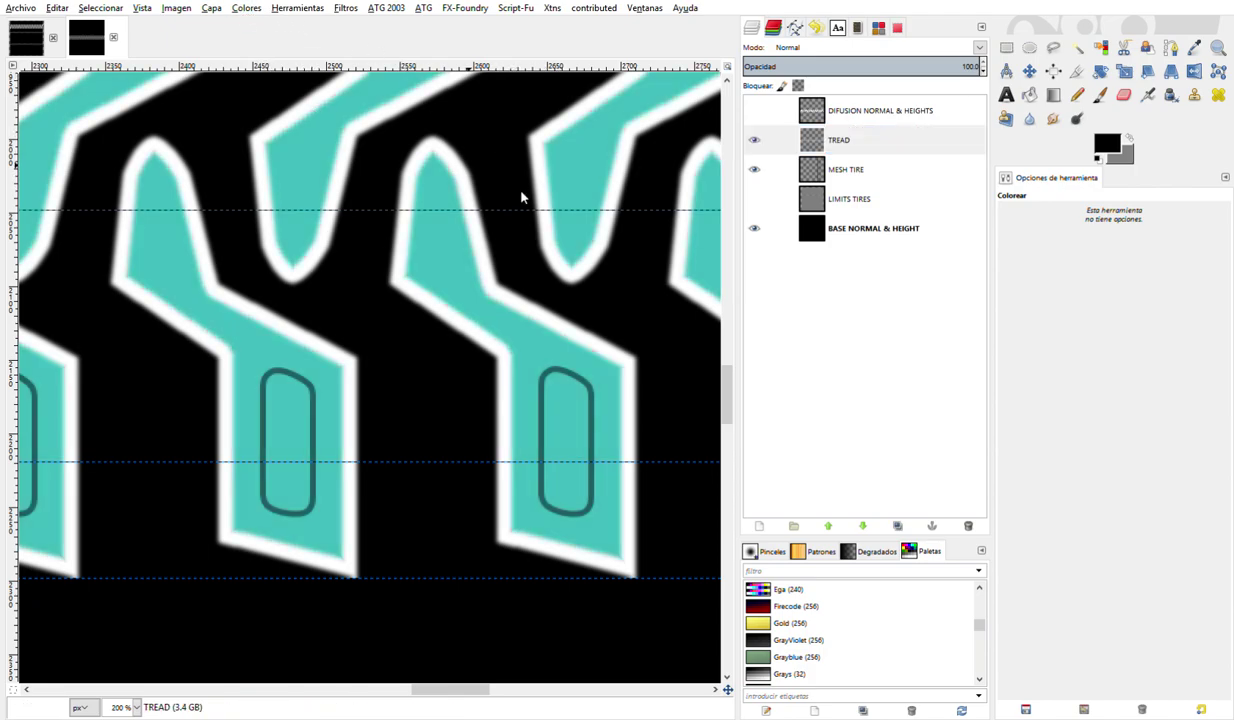
pyautogui.press('Escape')
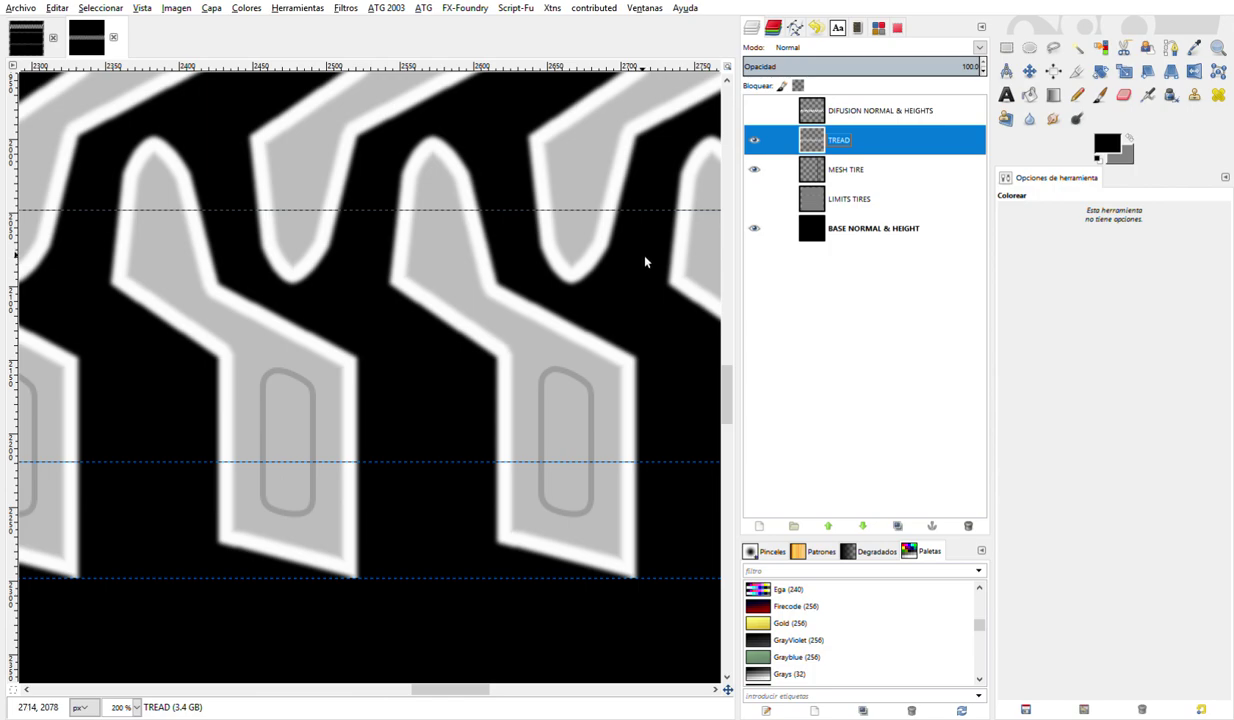
# - Rename TREAD to TREAD DETAIL, then extend it to TREAD DETAIL FOR NORMALS & ALBEDO
pyautogui.doubleClick(880, 142)
pyautogui.click(883, 149)
pyautogui.write('DETAI')
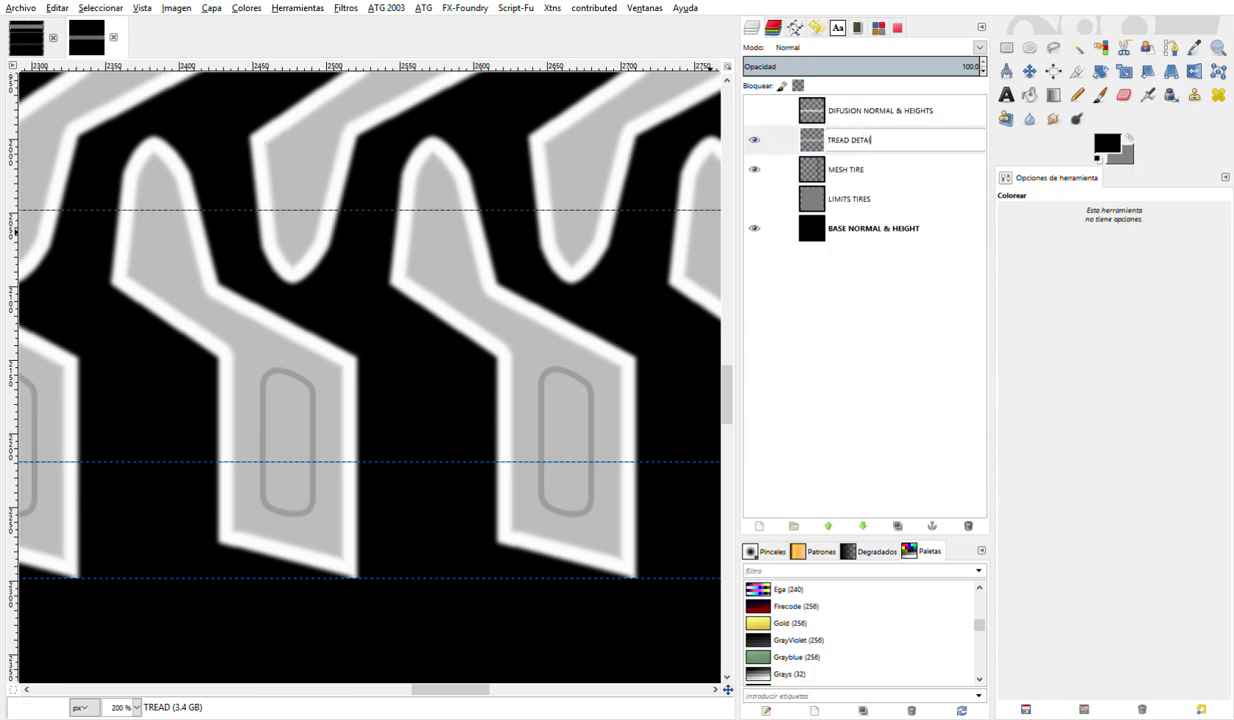
pyautogui.write('L')
pyautogui.press('Return')
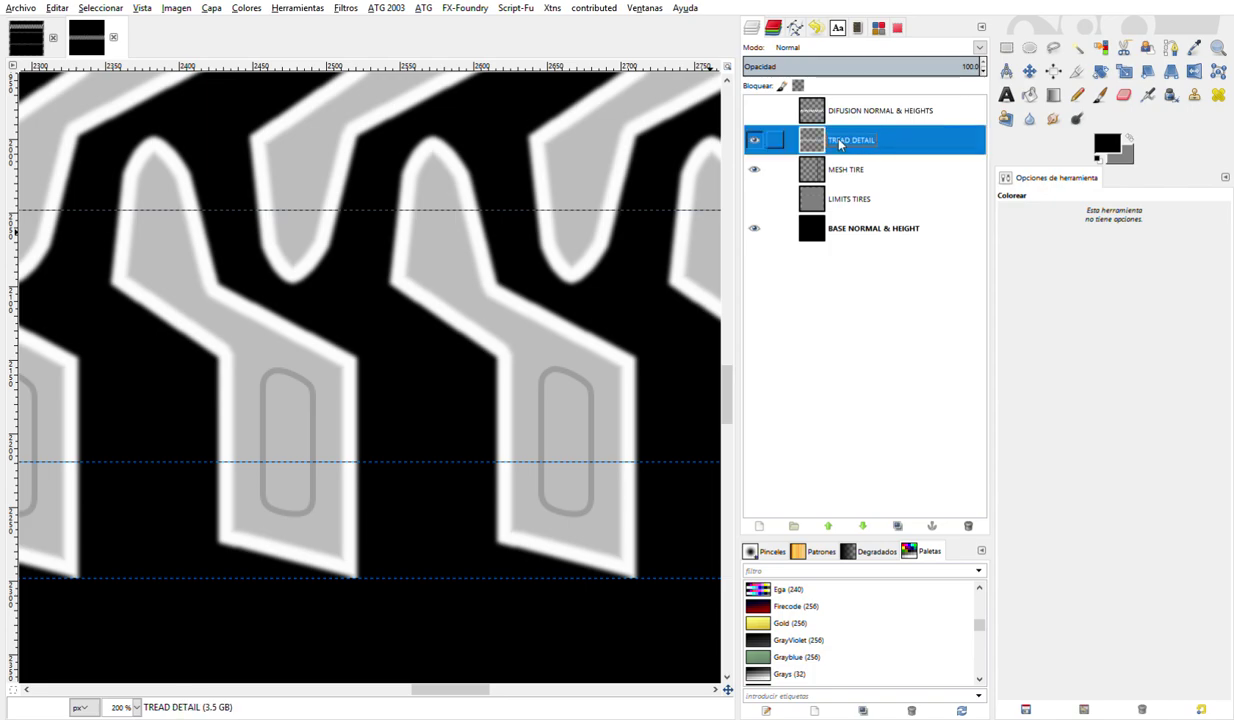
pyautogui.doubleClick(855, 143)
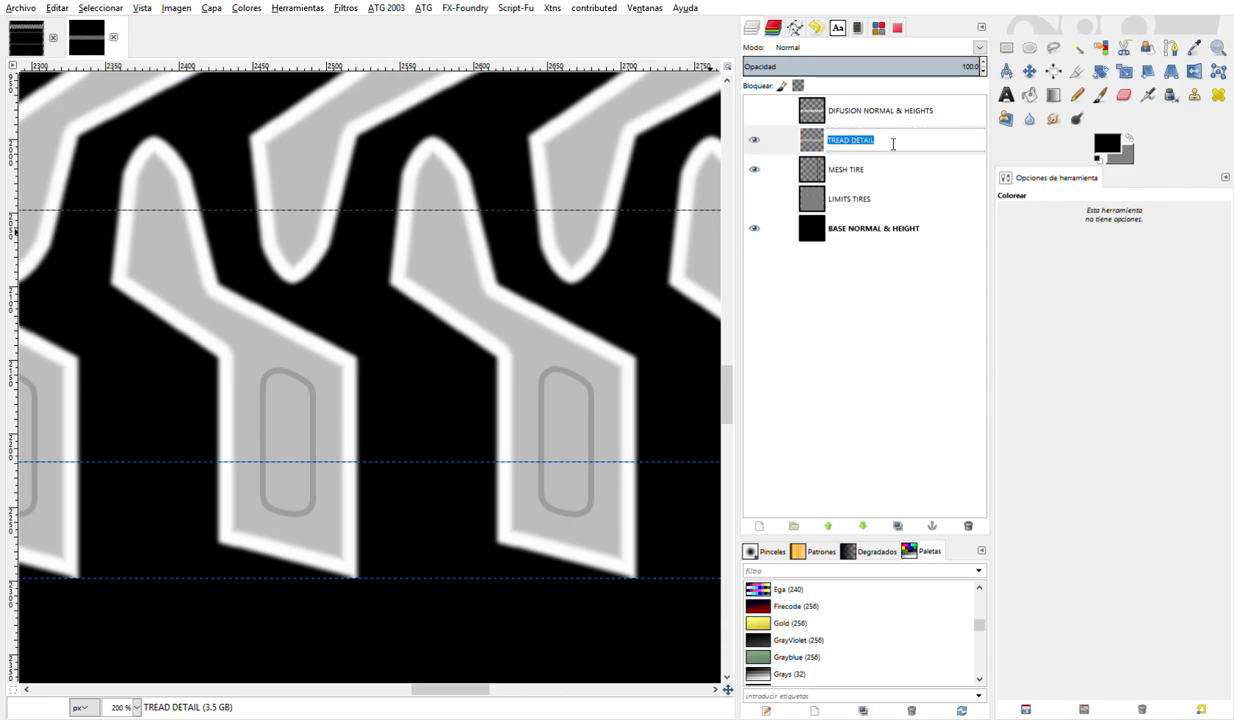
pyautogui.click(905, 147)
pyautogui.write('FOR NORMALS & ALBEDO')
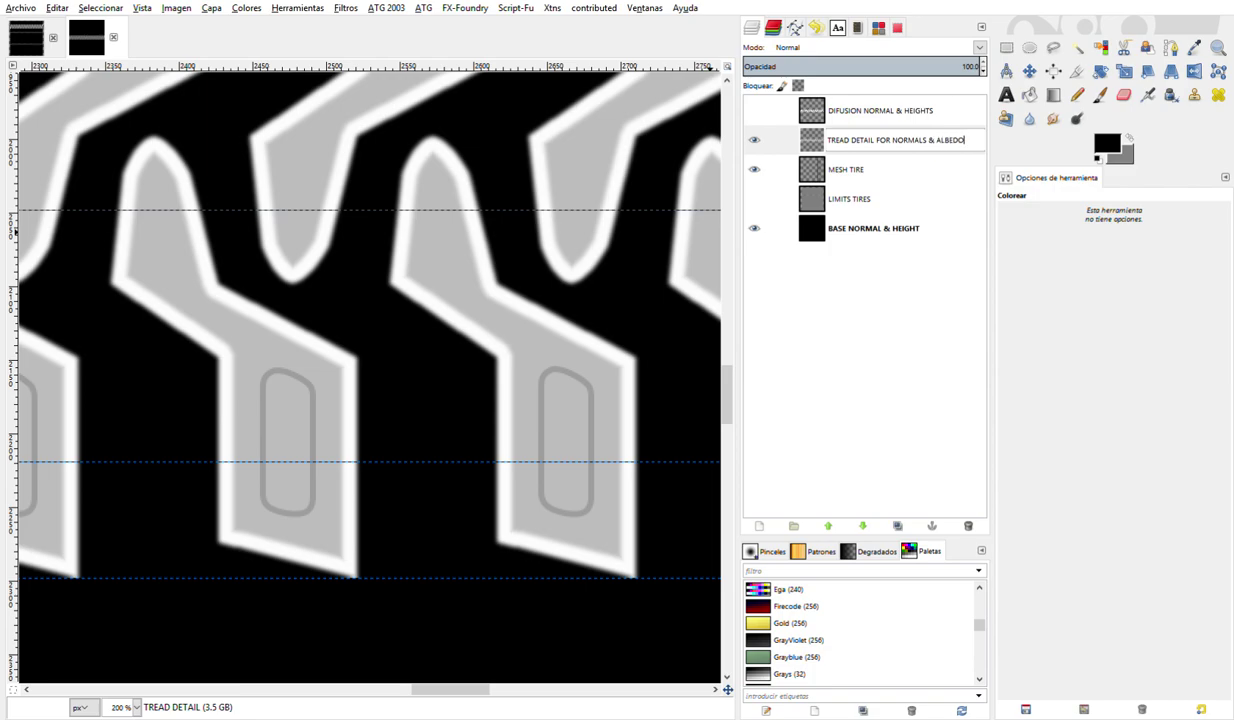
pyautogui.press('Return')
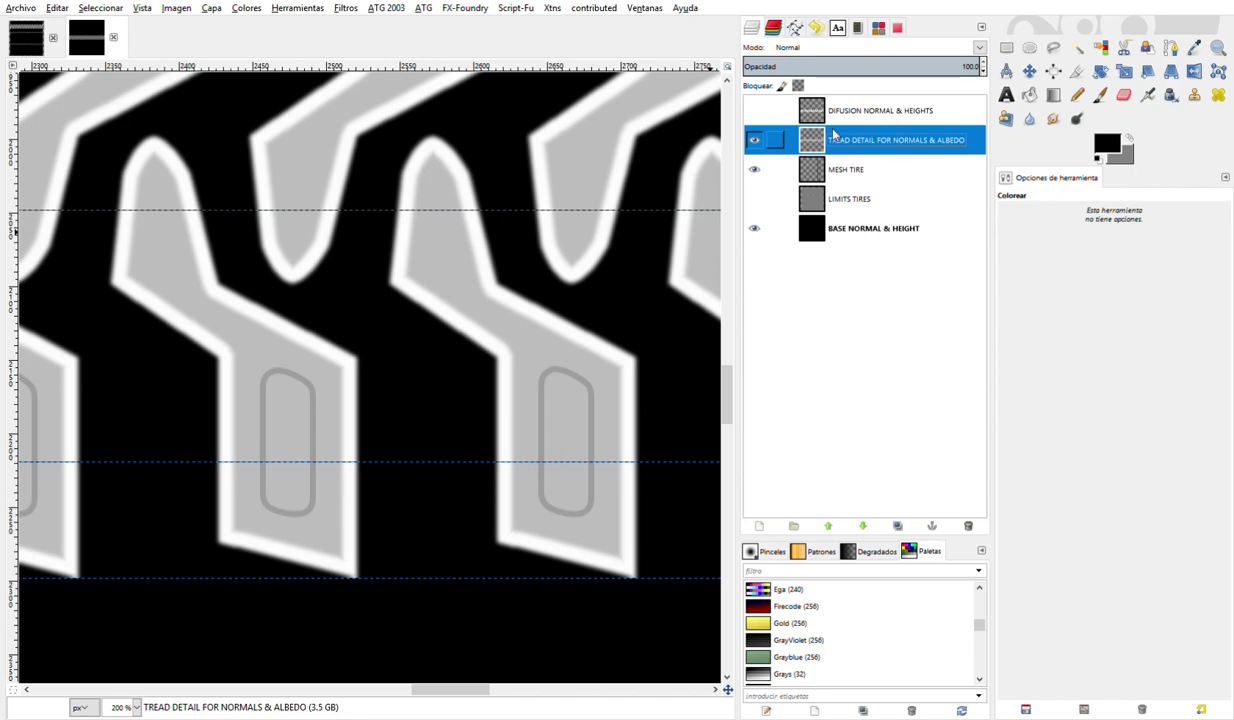
pyautogui.scroll(-2, 577, 252)
# - Show the LIMITS TIRES layer so grey gridded panels appear behind the tread
pyautogui.scroll(-1, 574, 248)
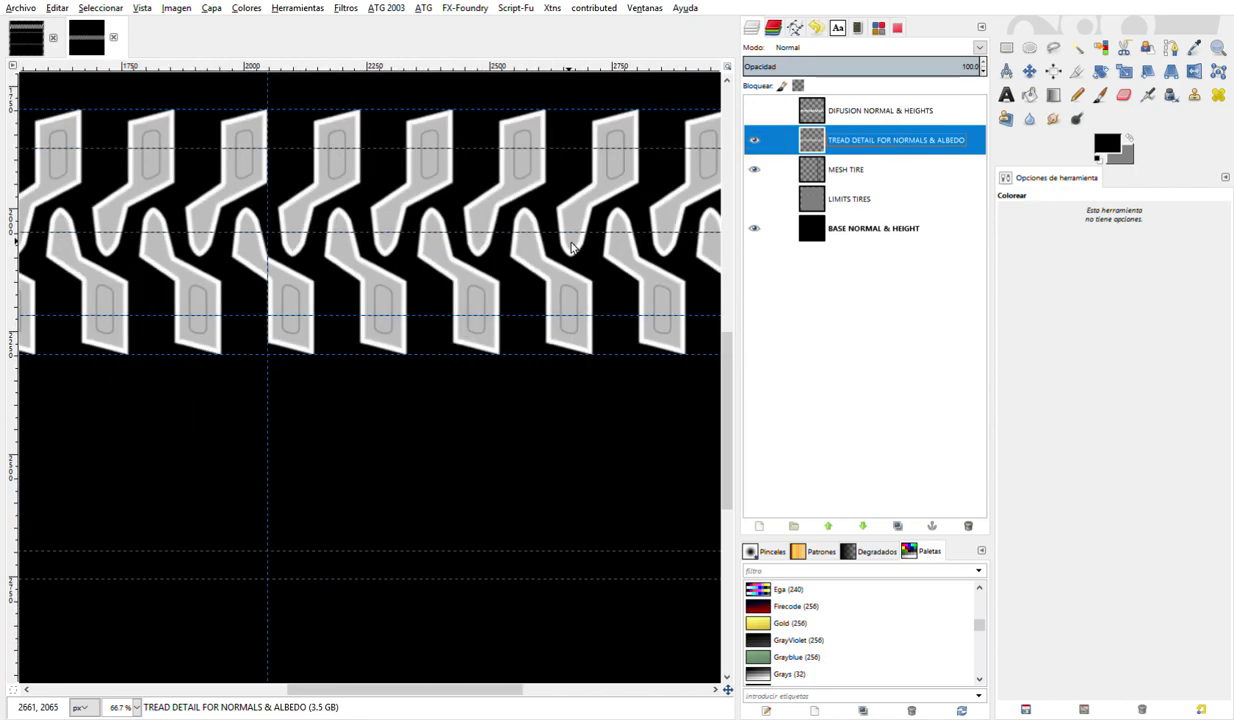
pyautogui.scroll(-1, 574, 248)
pyautogui.scroll(-1, 574, 248)
pyautogui.scroll(-1, 574, 248)
pyautogui.scroll(-1, 574, 248)
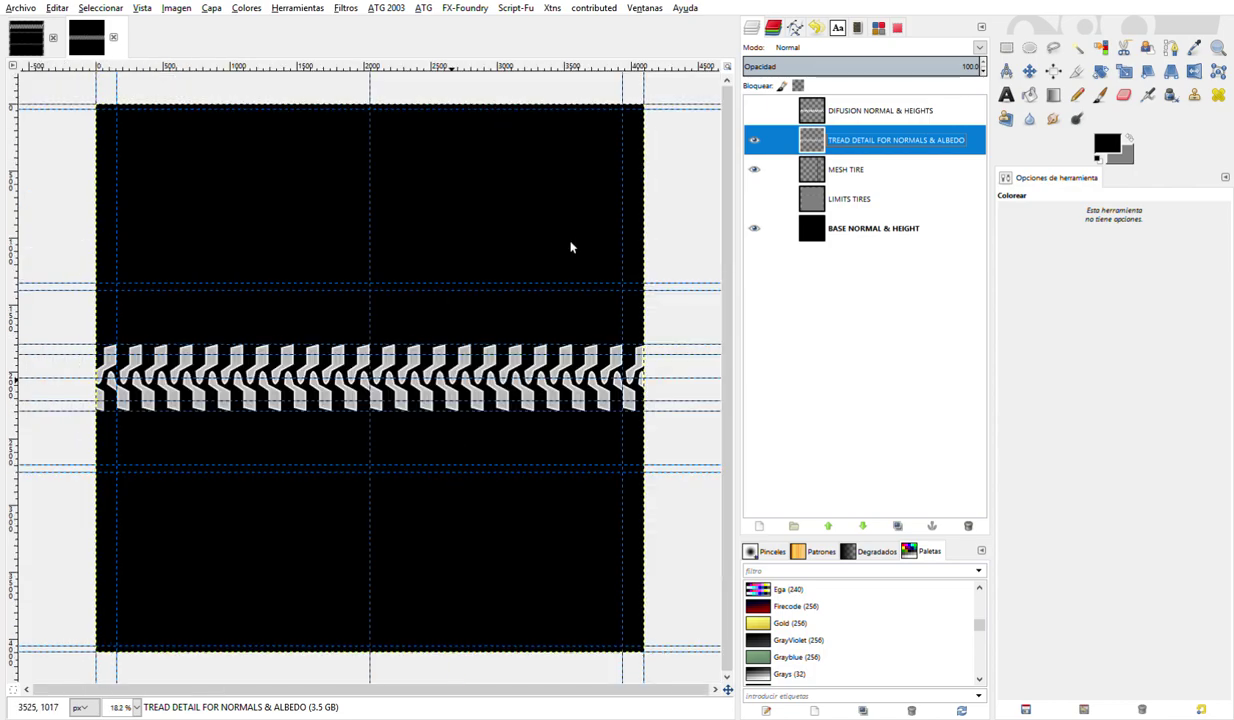
pyautogui.click(754, 200)
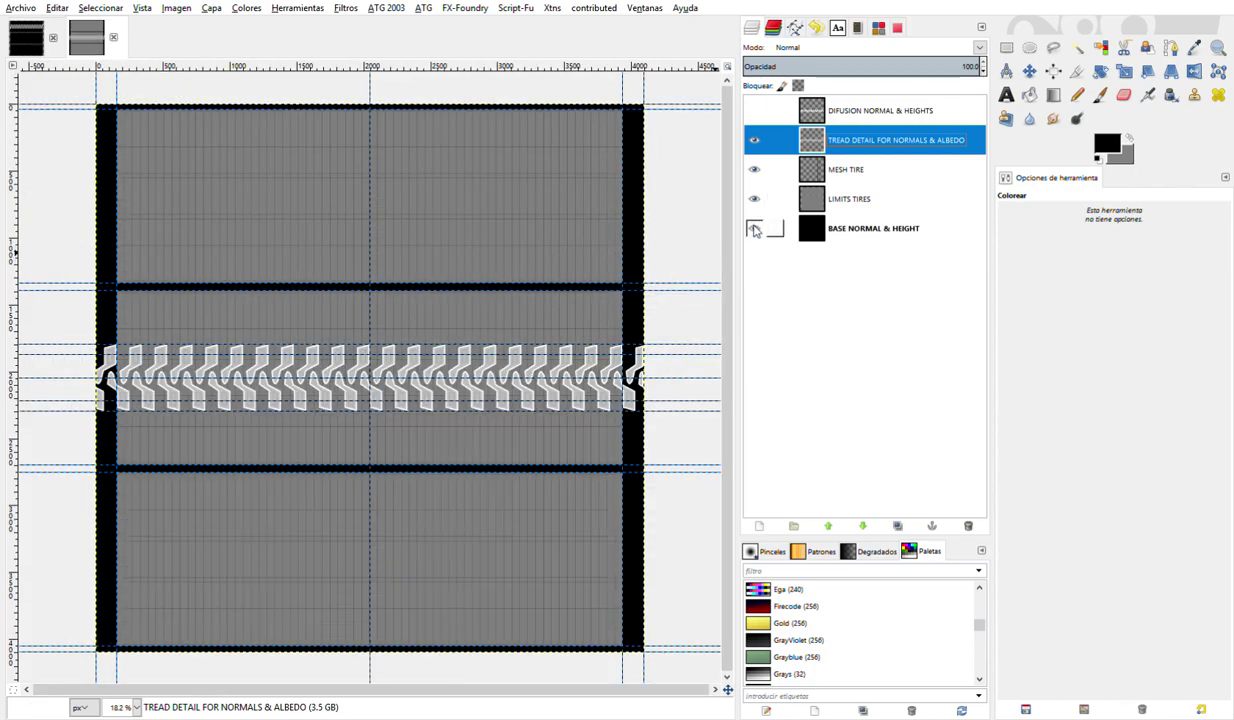
pyautogui.scroll(4, 449, 402)
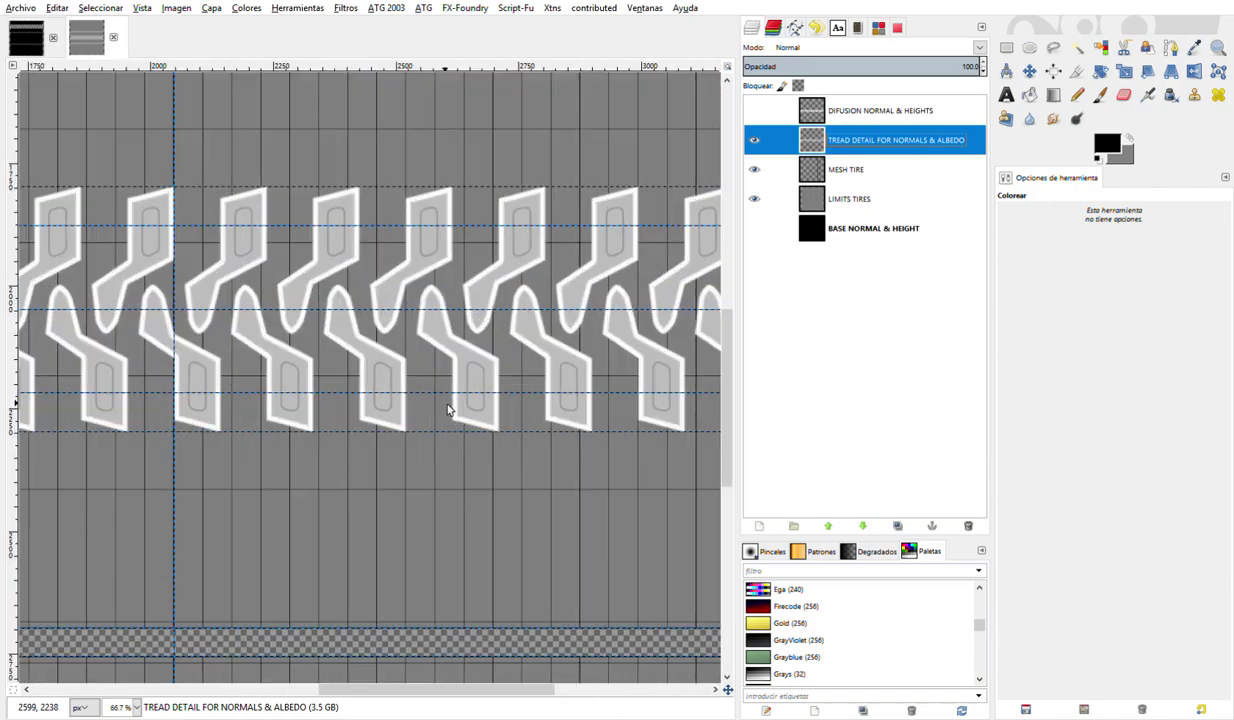
pyautogui.scroll(-1, 452, 400)
pyautogui.scroll(-1, 478, 327)
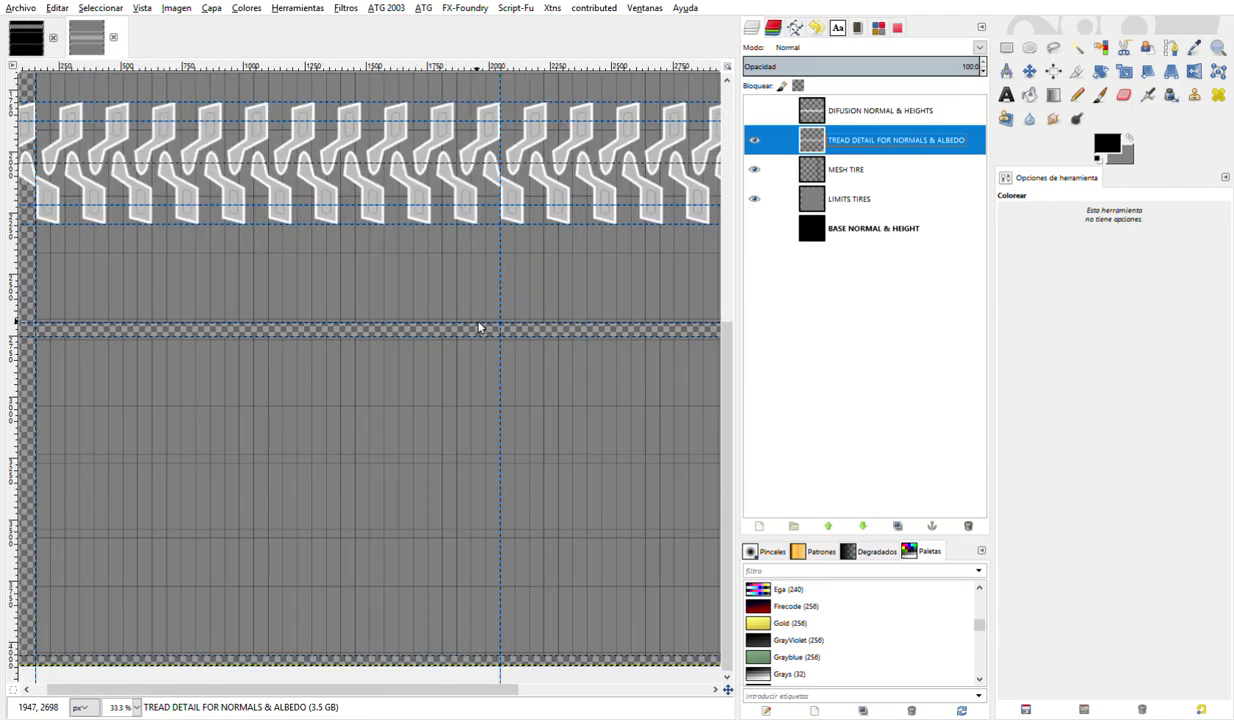
pyautogui.scroll(-1, 478, 327)
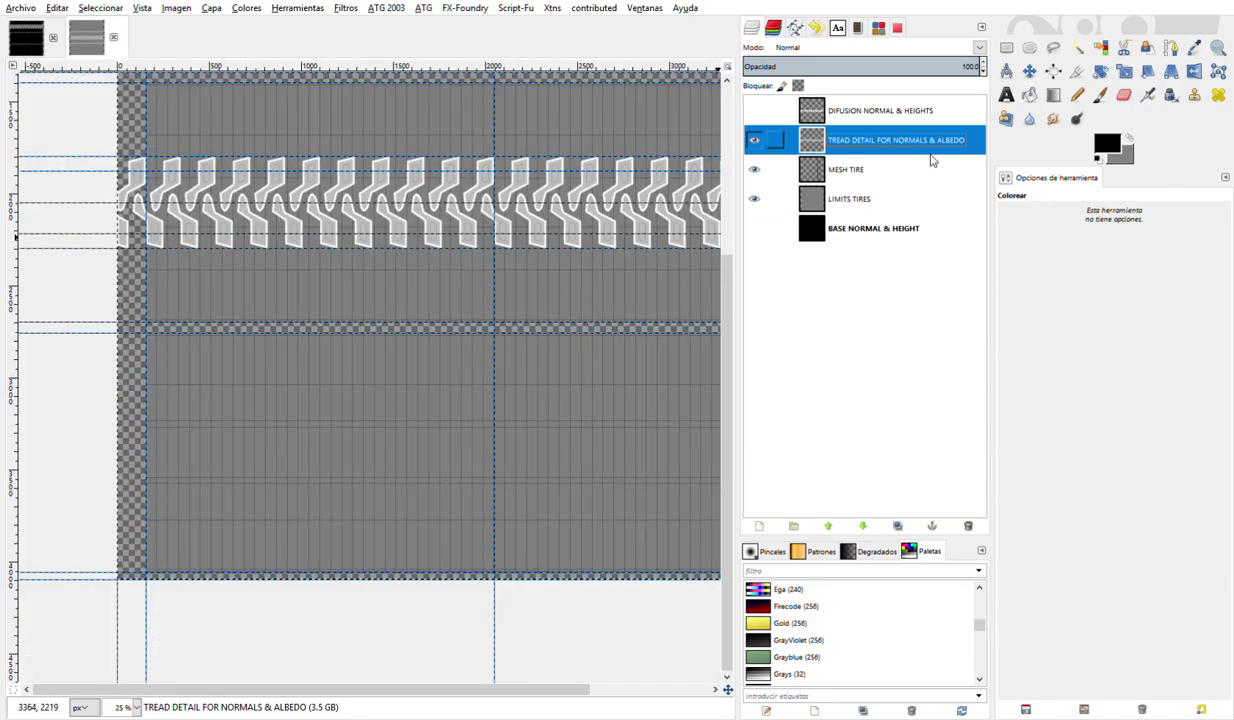
pyautogui.click(1006, 48)
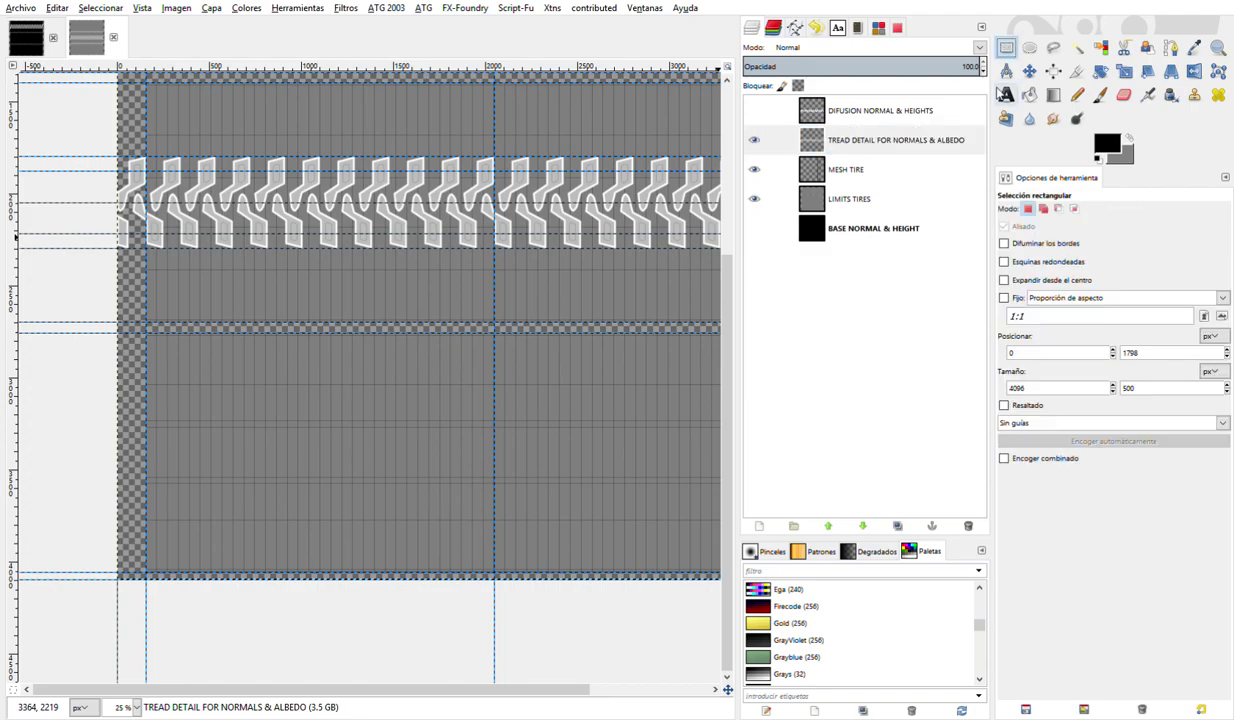
pyautogui.click(1006, 94)
pyautogui.scroll(2, 196, 272)
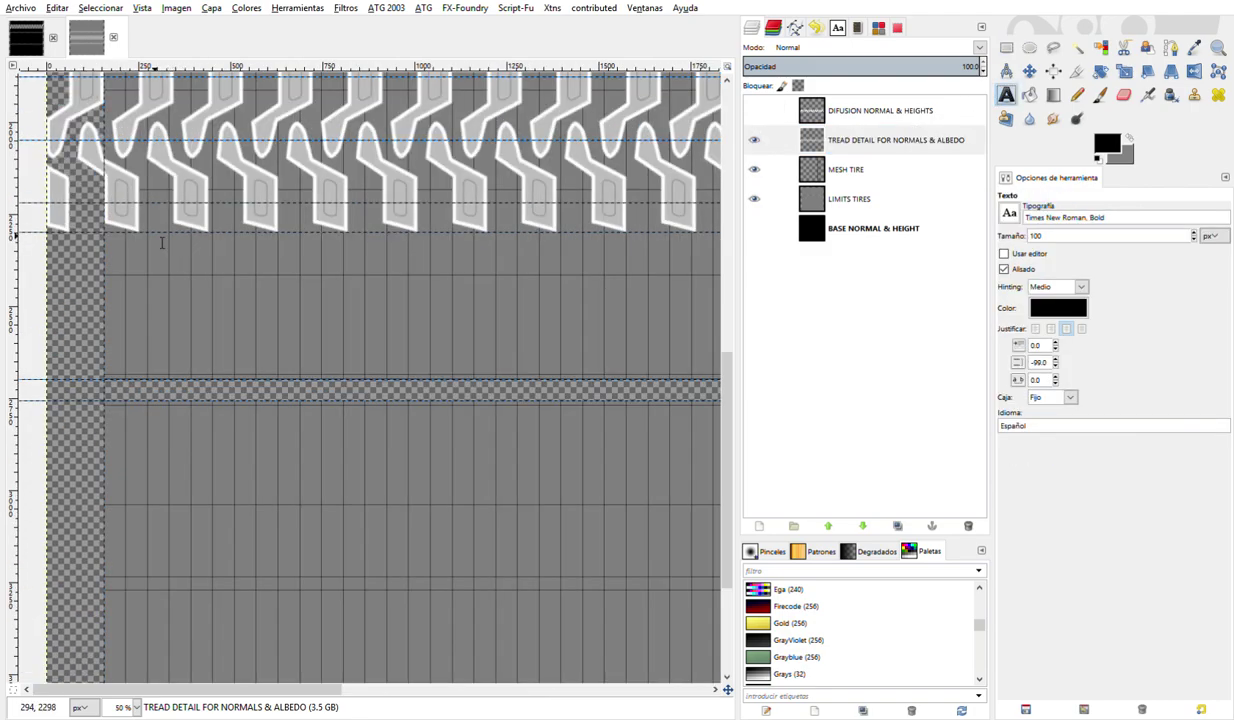
# - Create a text box below the tread strip and type BRIDGESTONE
pyautogui.moveTo(106, 232)
pyautogui.mouseDown()
pyautogui.moveTo(170, 309)
pyautogui.moveTo(317, 342)
pyautogui.moveTo(336, 326)
pyautogui.moveTo(579, 328)
pyautogui.mouseUp()
pyautogui.scroll(-2, 317, 342)
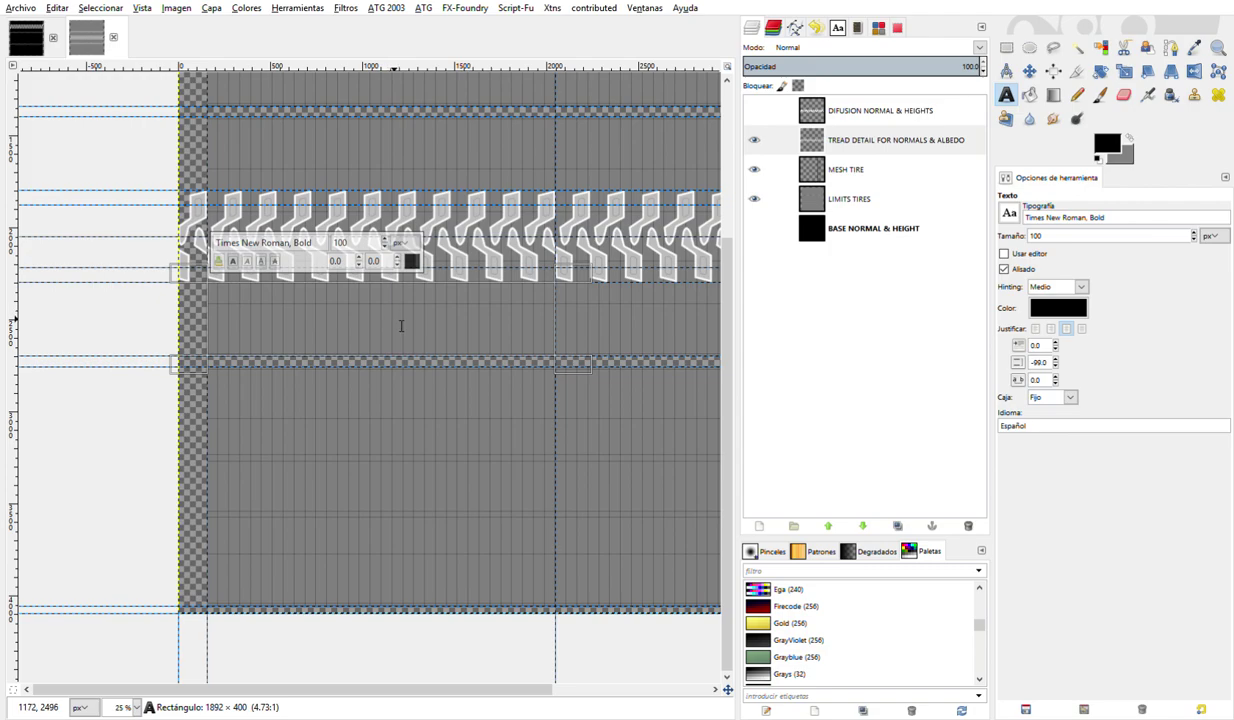
pyautogui.write('BRIG')
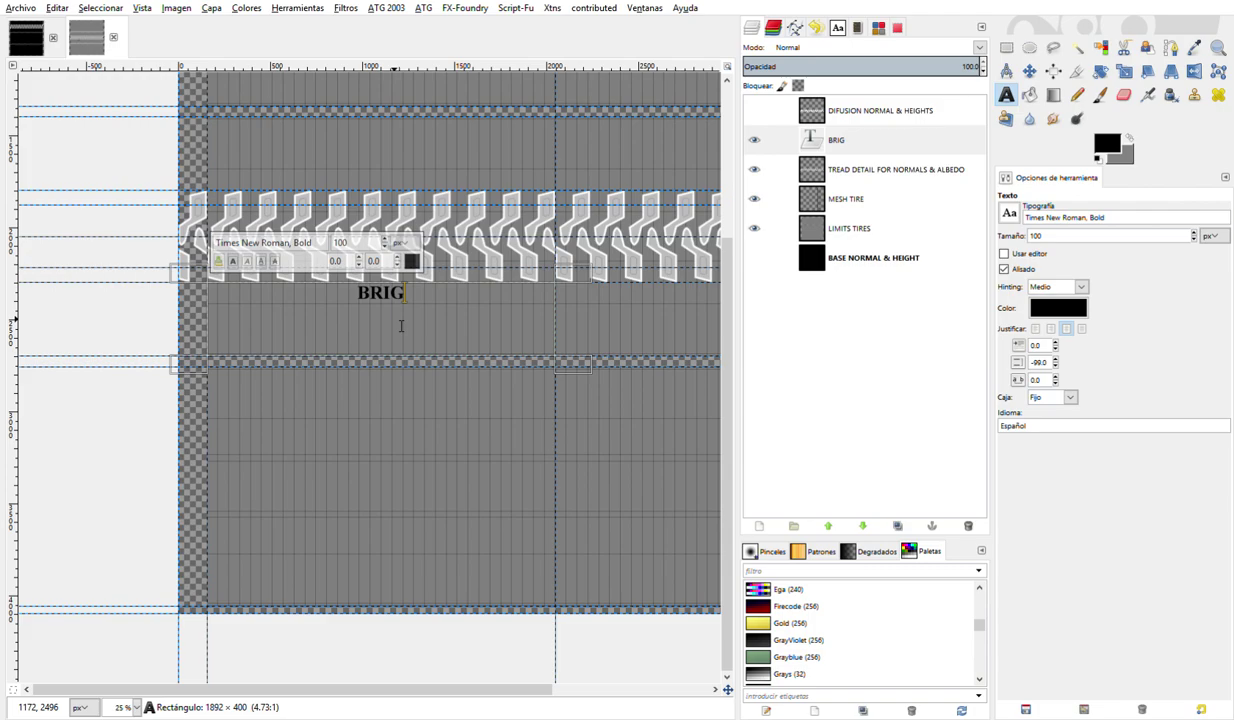
pyautogui.press('BackSpace')
pyautogui.write('DGEST')
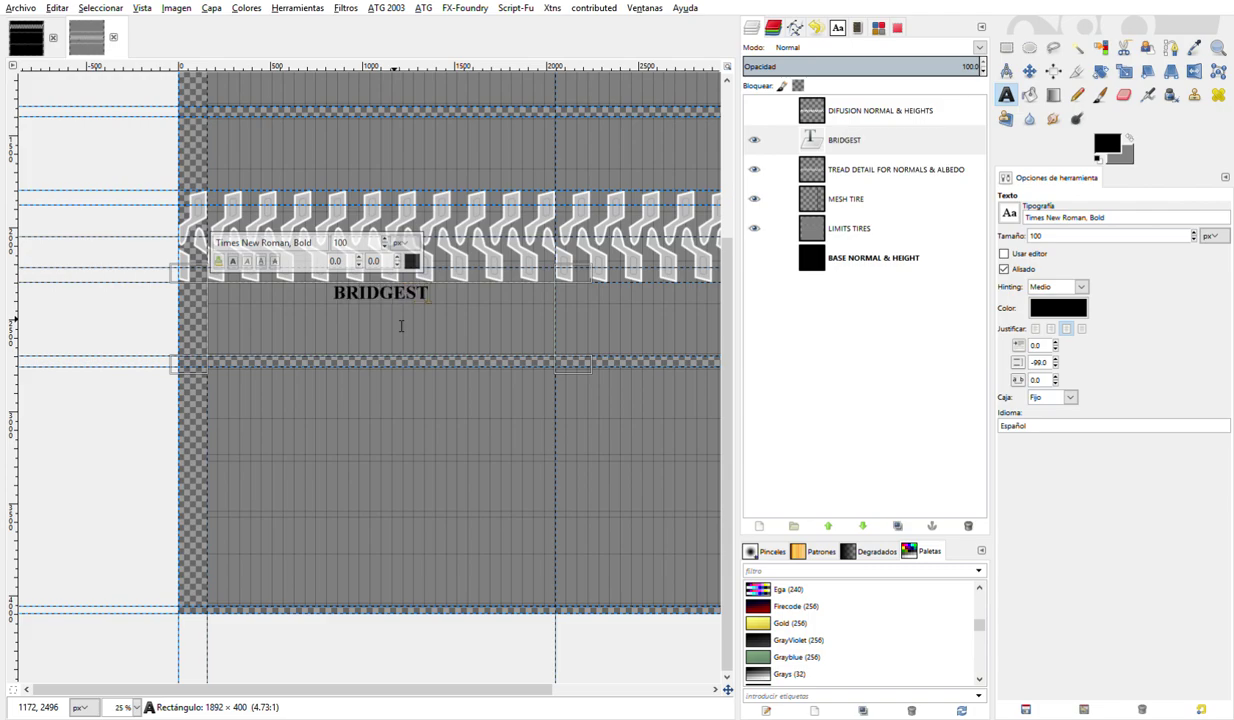
pyautogui.write('ONE')
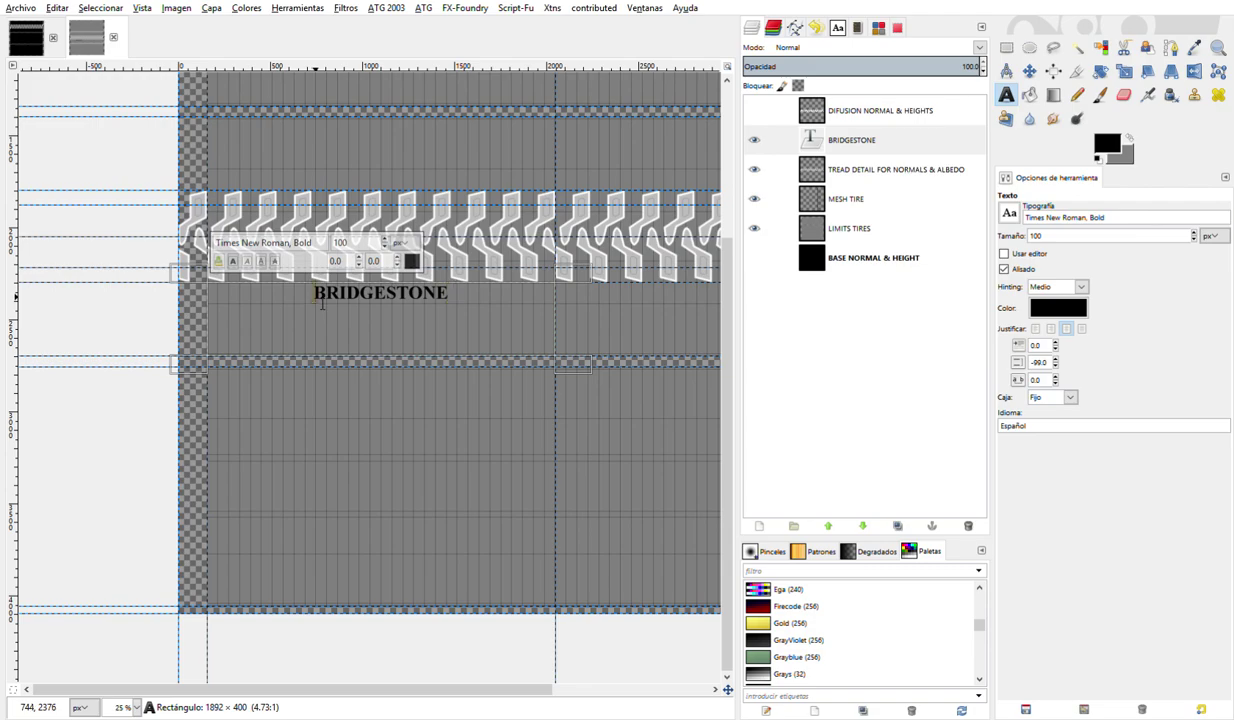
pyautogui.press('Return')
pyautogui.press('Return')
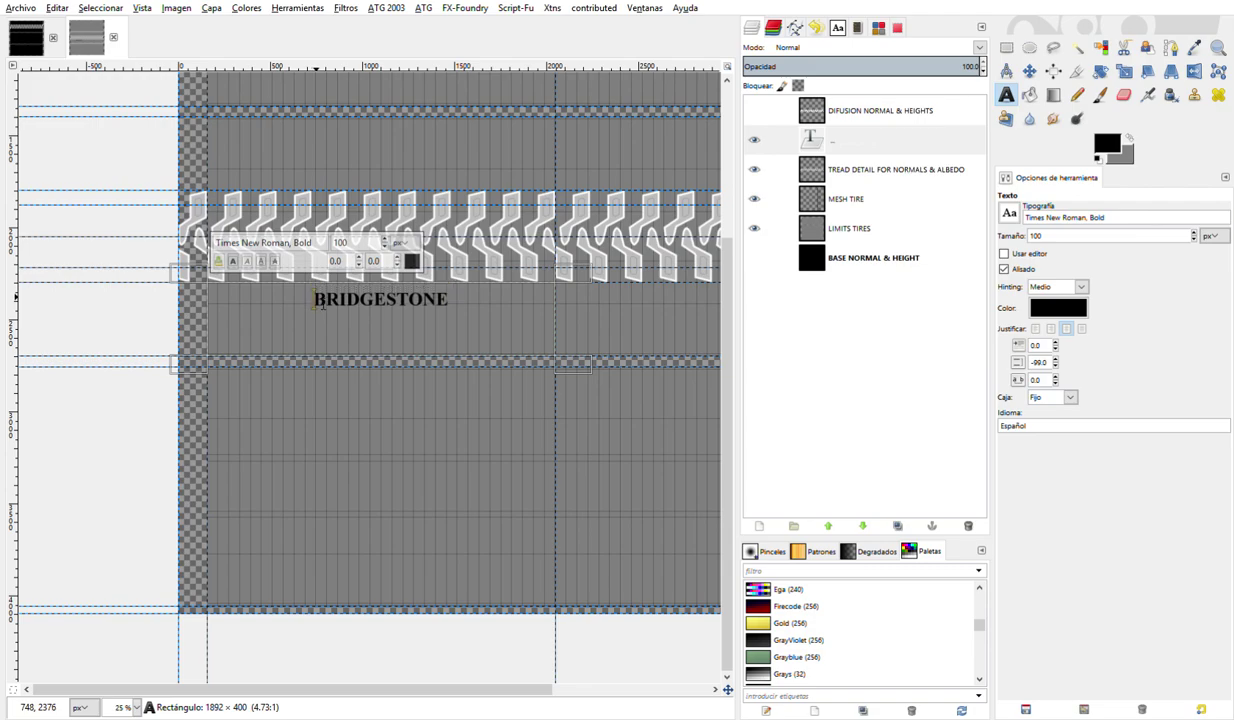
pyautogui.press('Return')
pyautogui.press('Return')
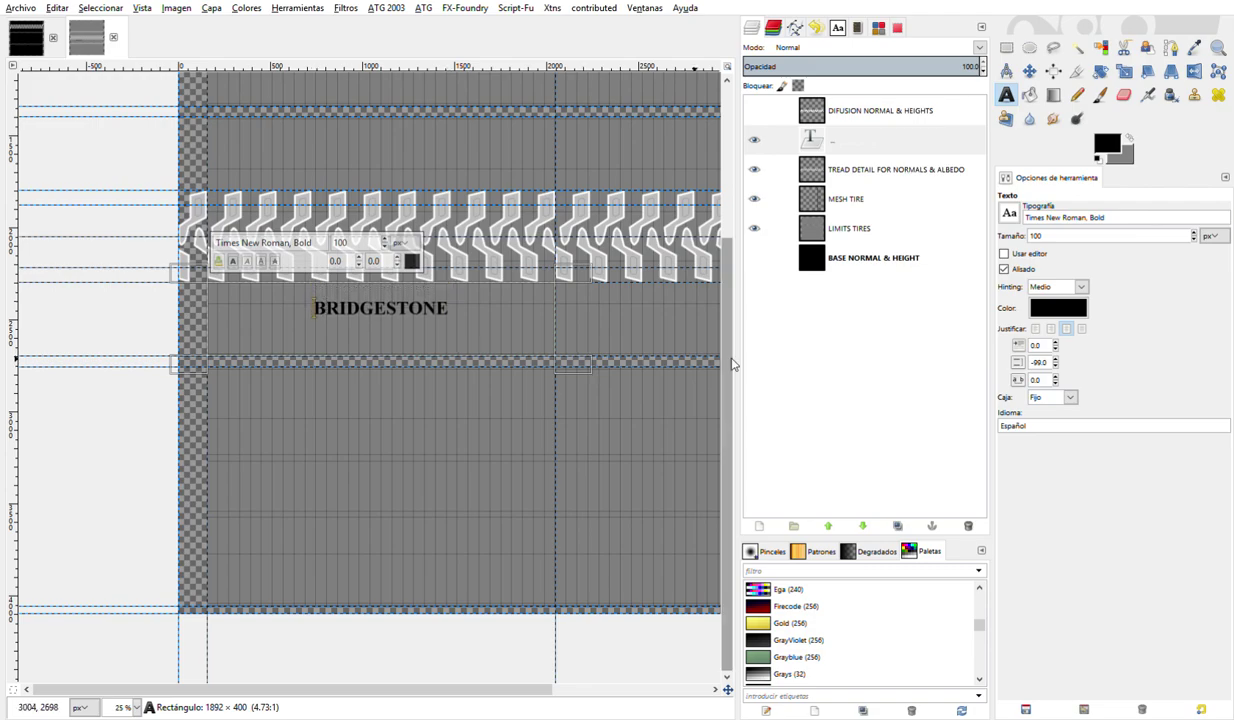
pyautogui.write('0')
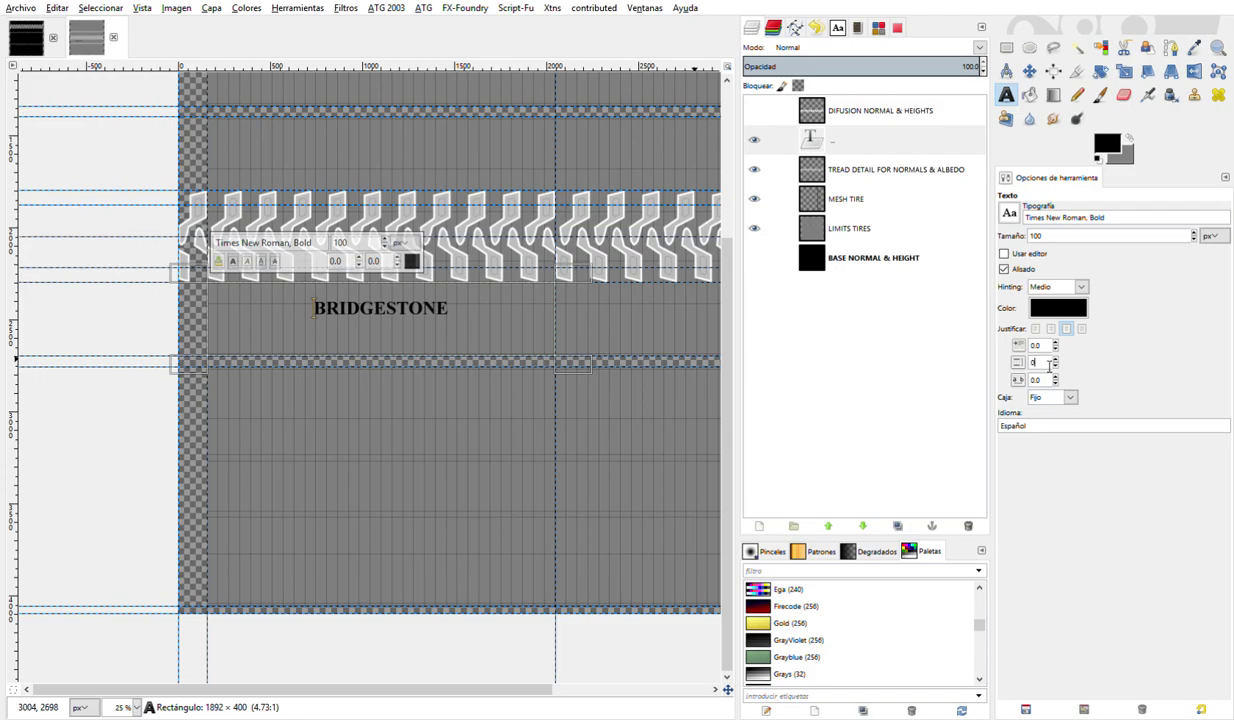
pyautogui.press('Return')
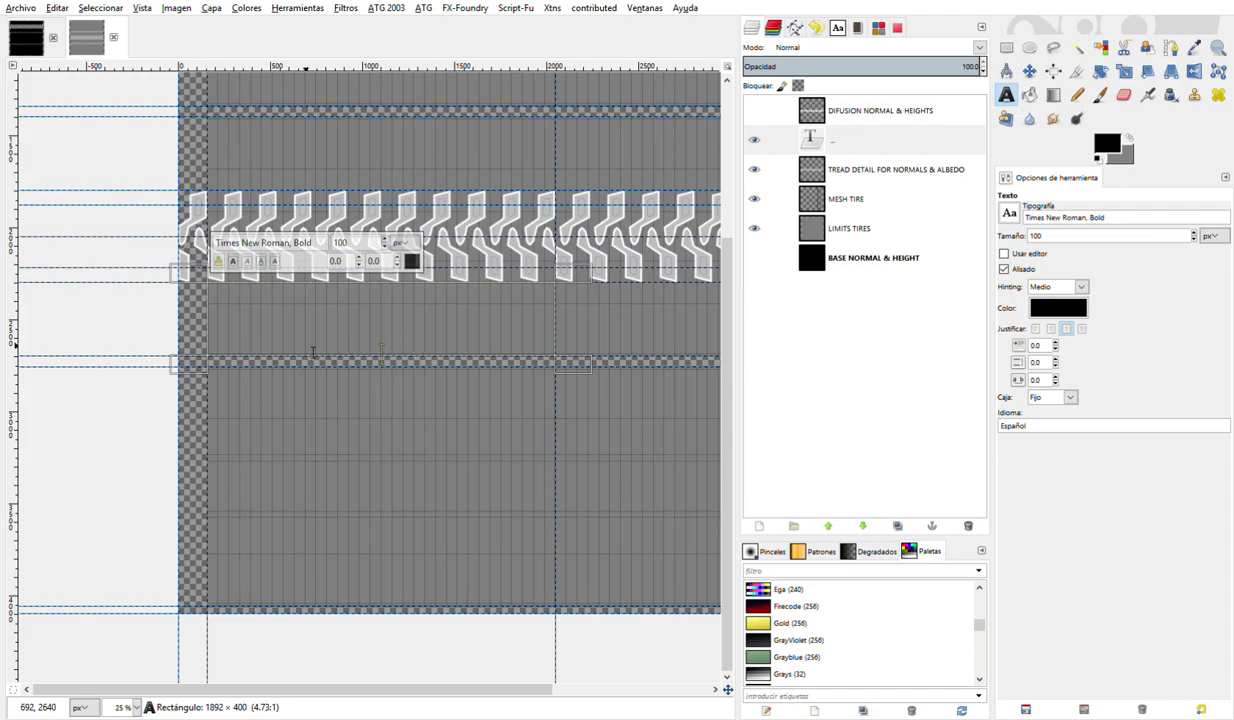
pyautogui.write('B')
pyautogui.write('RIDGEST')
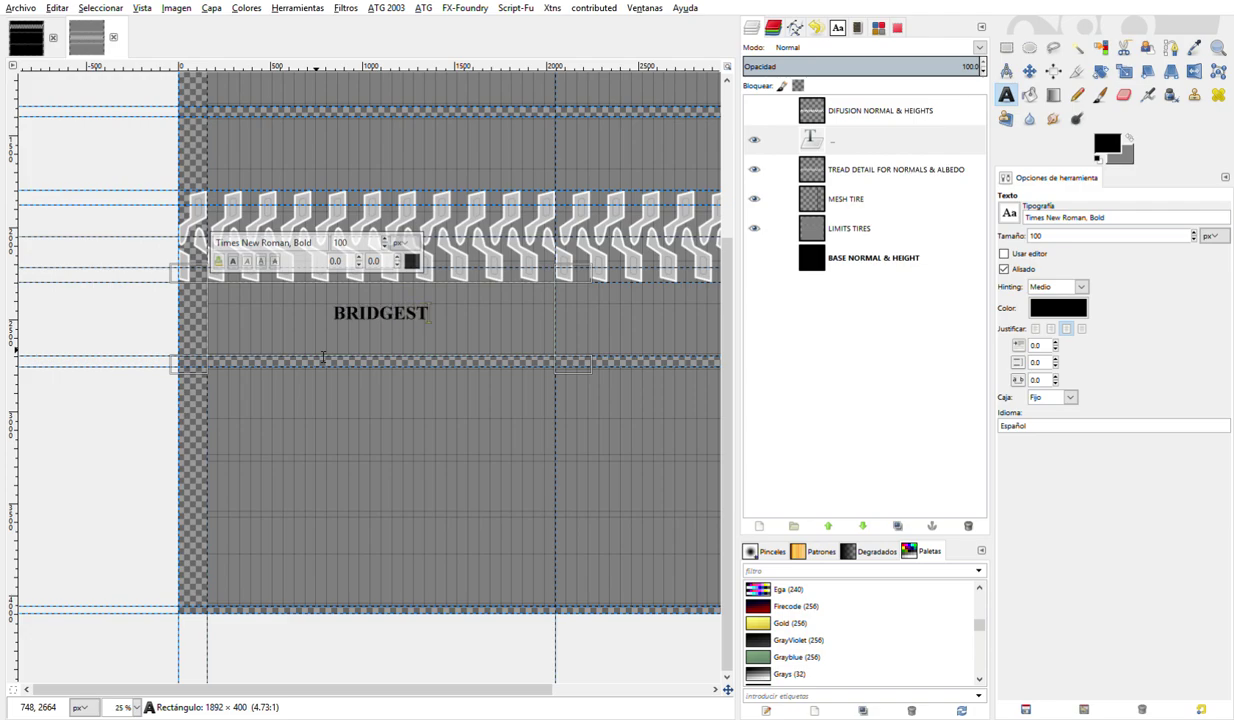
pyautogui.write('ONE')
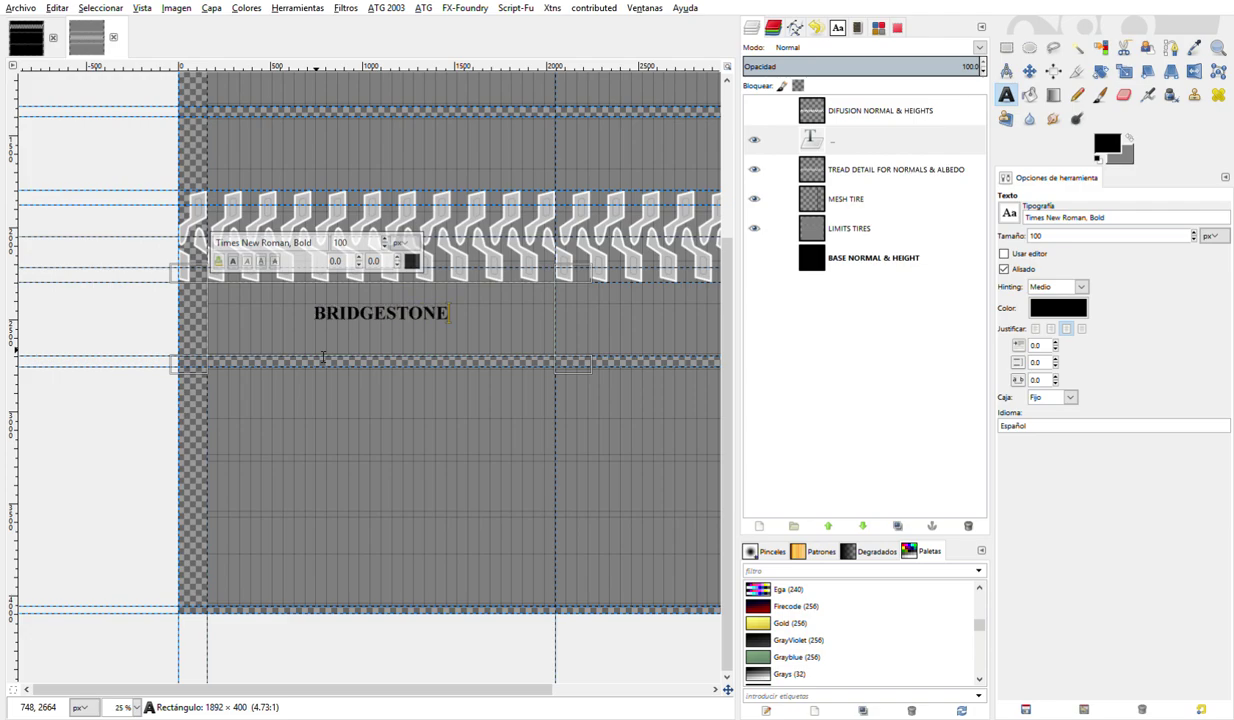
# - Set the BRIDGESTONE text's line spacing to 55.0 to lower it
pyautogui.click(288, 318)
pyautogui.press('Return')
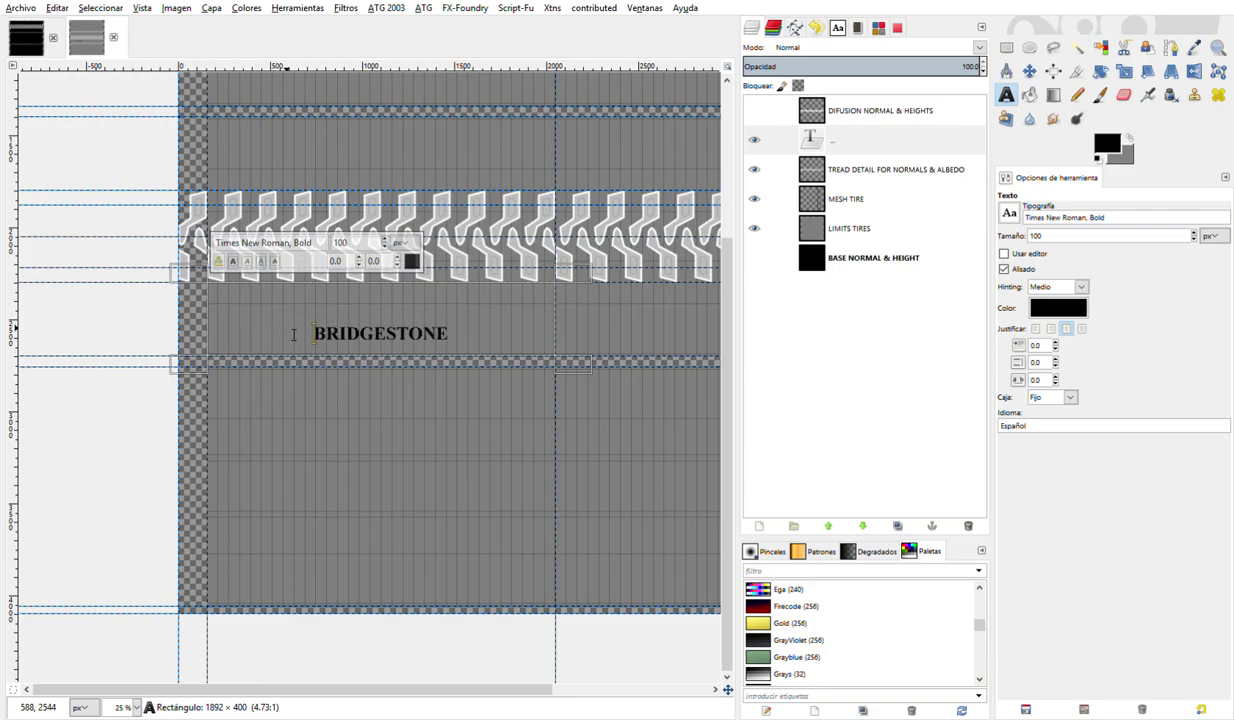
pyautogui.press('BackSpace')
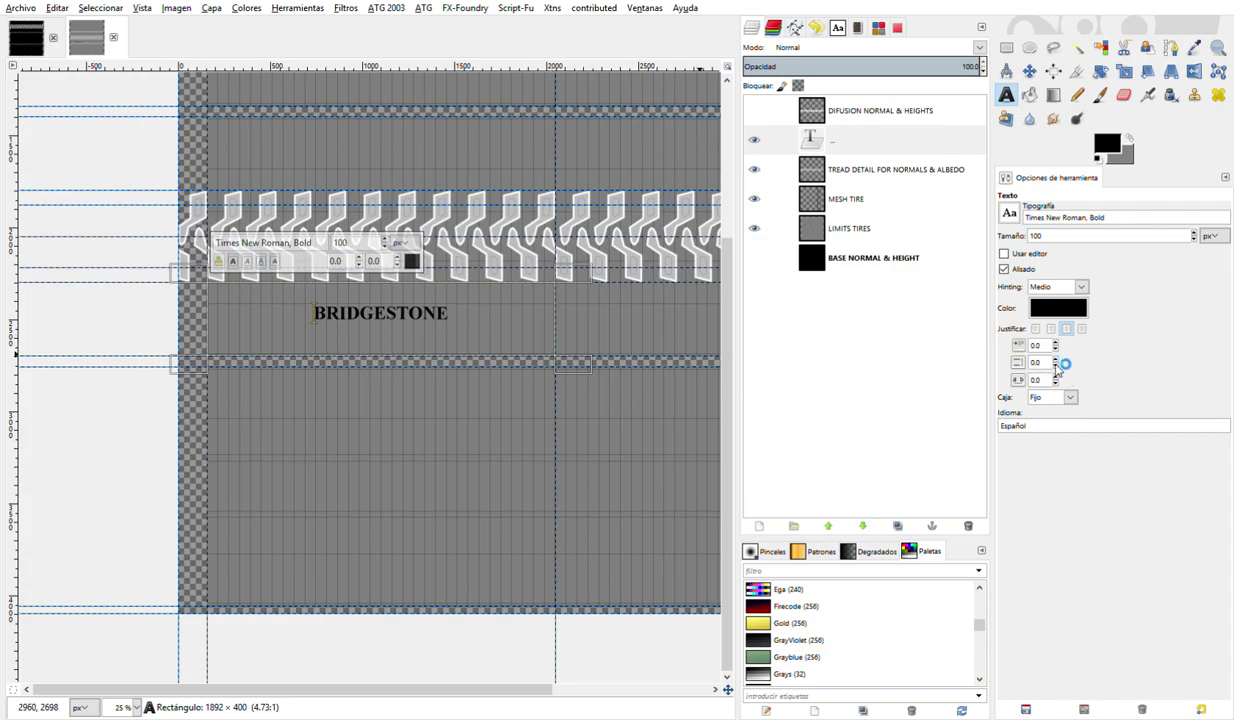
pyautogui.click(1056, 360)
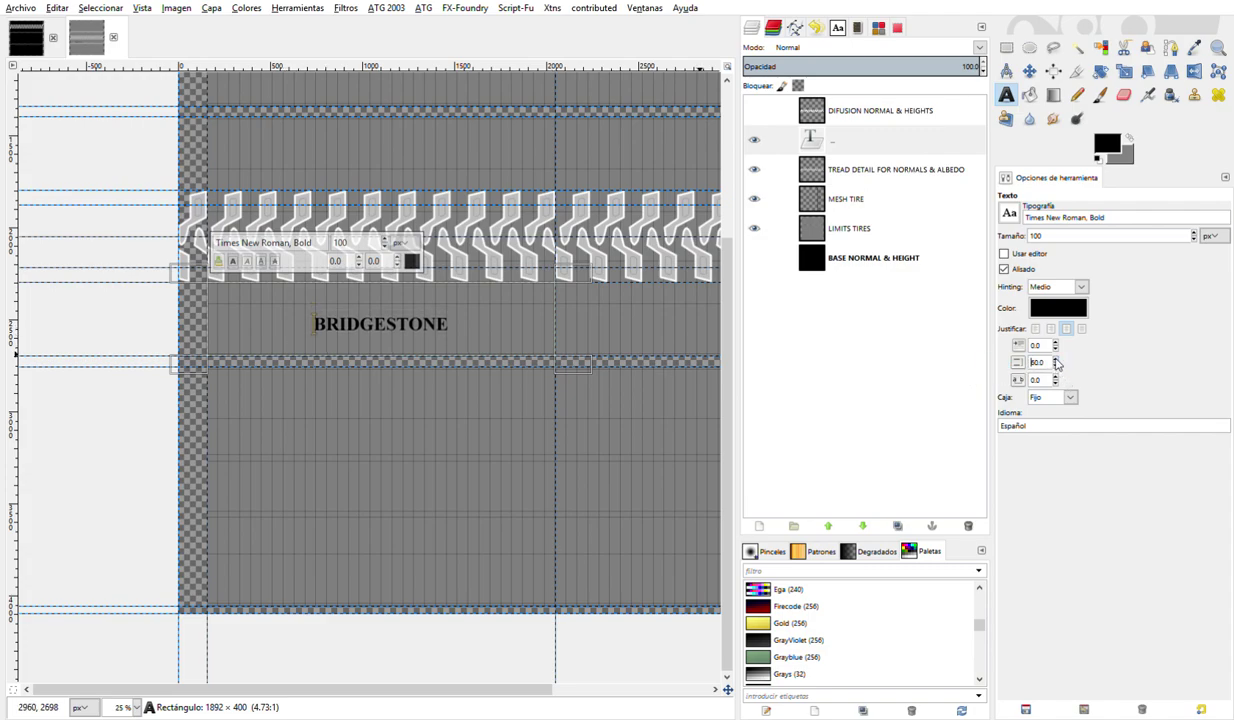
pyautogui.click(1056, 366)
pyautogui.click(1056, 366)
pyautogui.press('Escape')
pyautogui.press('m')
pyautogui.hscroll(5, 482, 293)
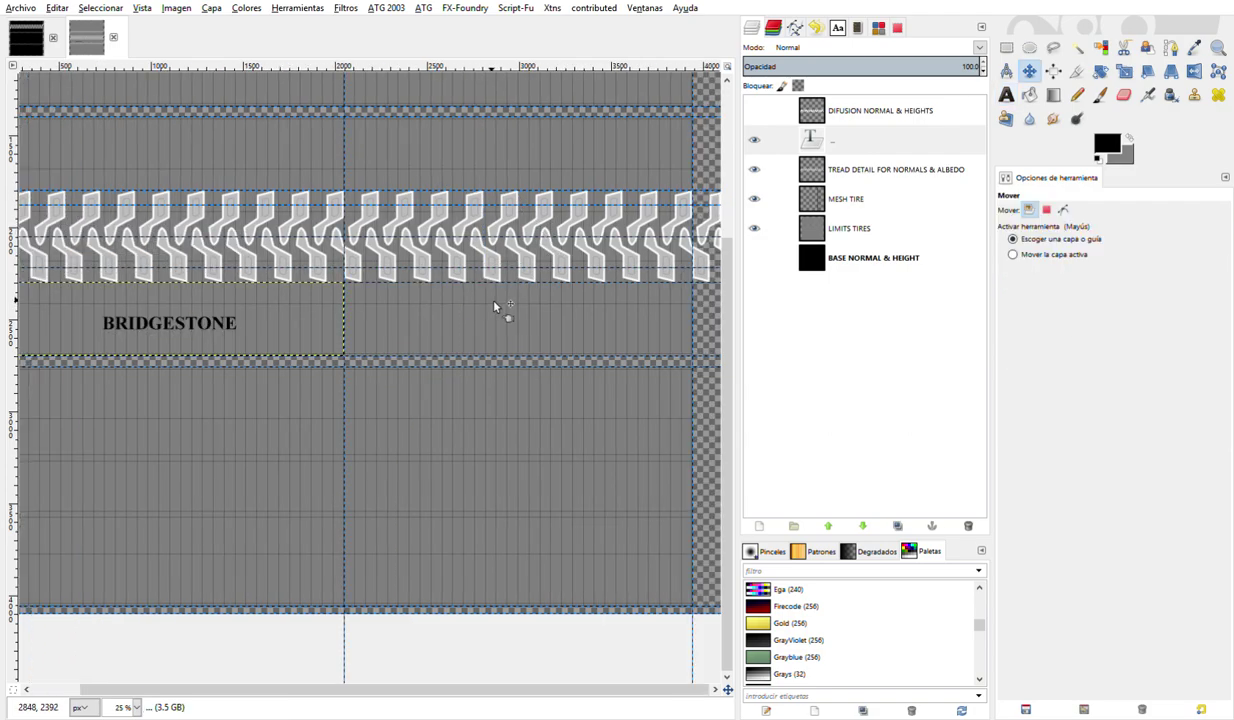
pyautogui.press('t')
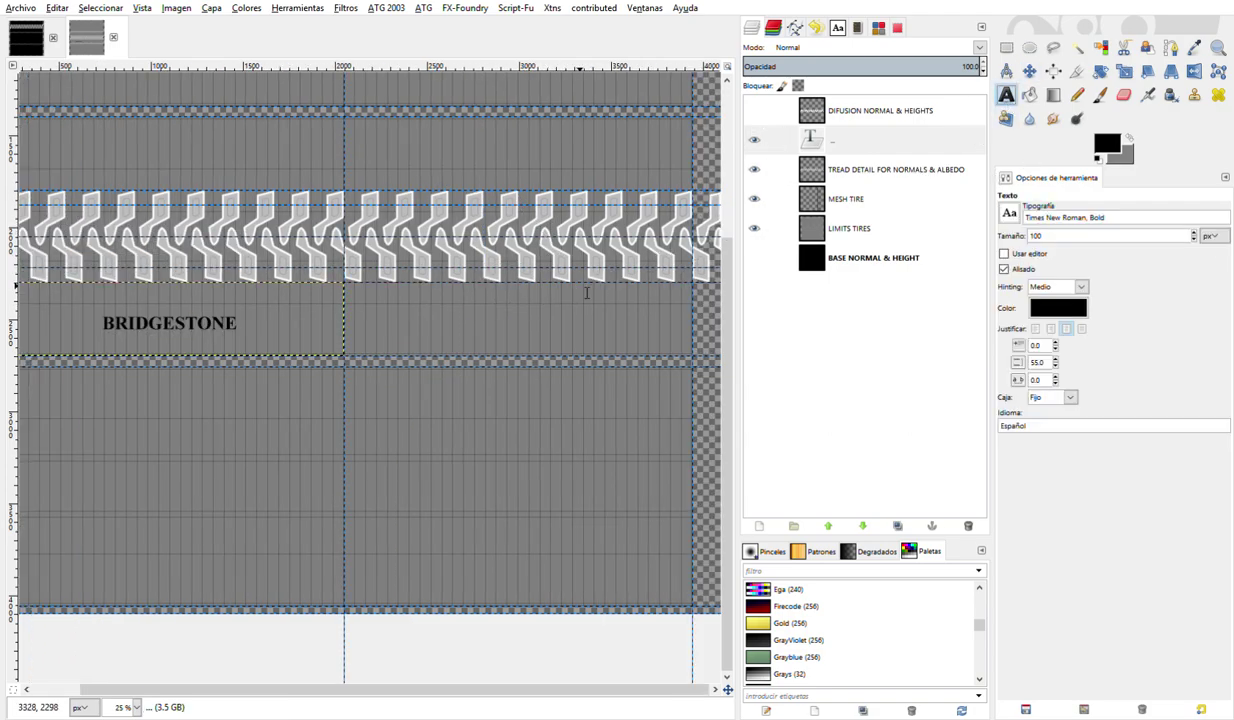
# - Rename the BRIDGESTONE layer SIDEWALL CENTERS! and type CURVED in a new text box beside it
pyautogui.doubleClick(842, 147)
pyautogui.write('SIDEWALL CENTERS!')
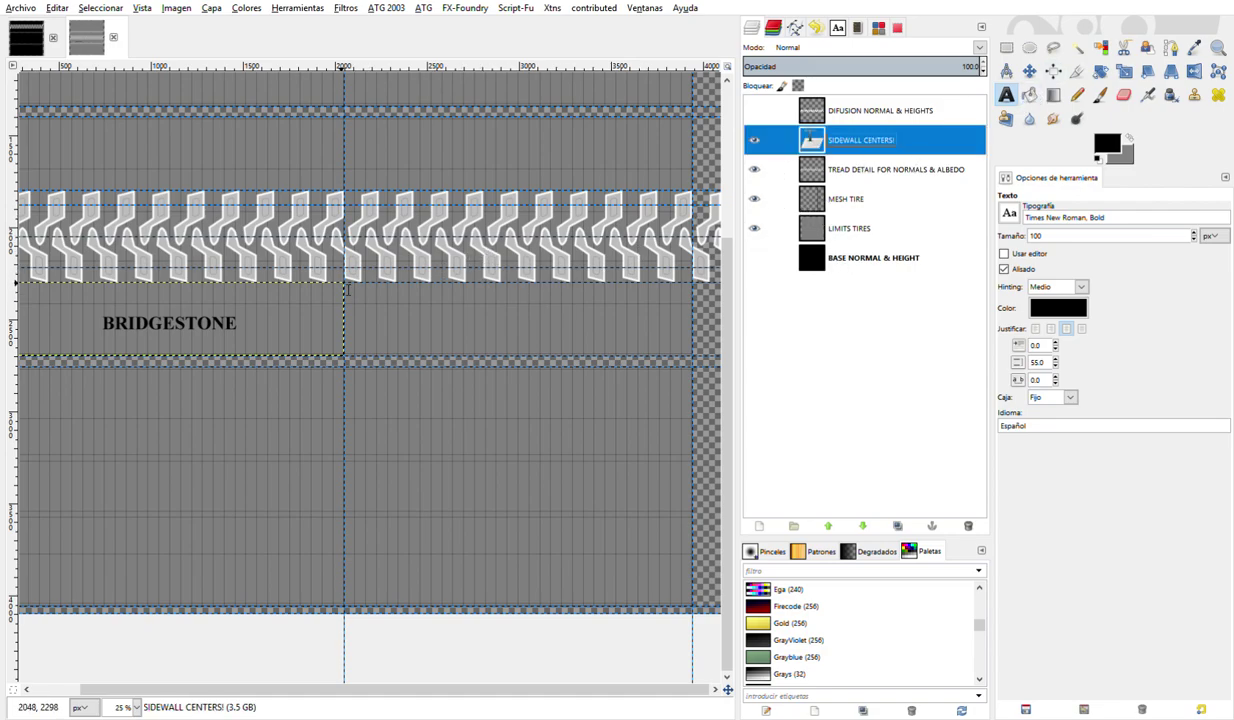
pyautogui.moveTo(346, 285); pyautogui.dragTo(700, 364)
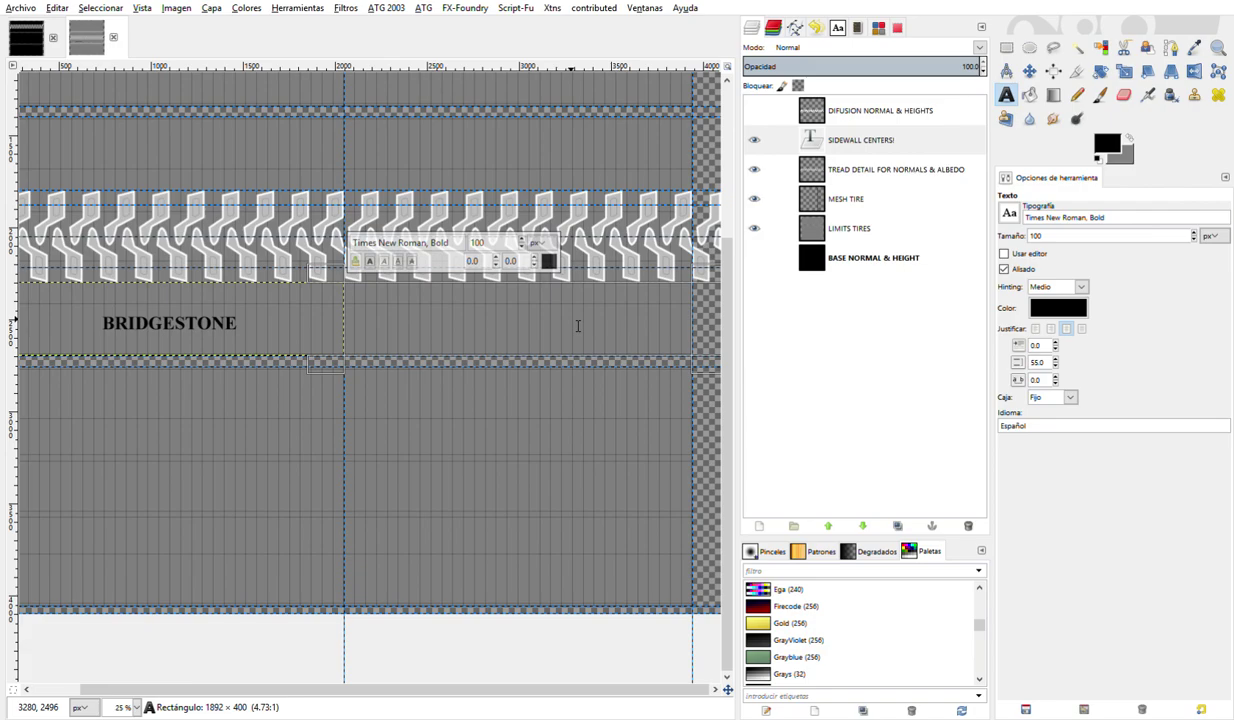
pyautogui.write('CUR')
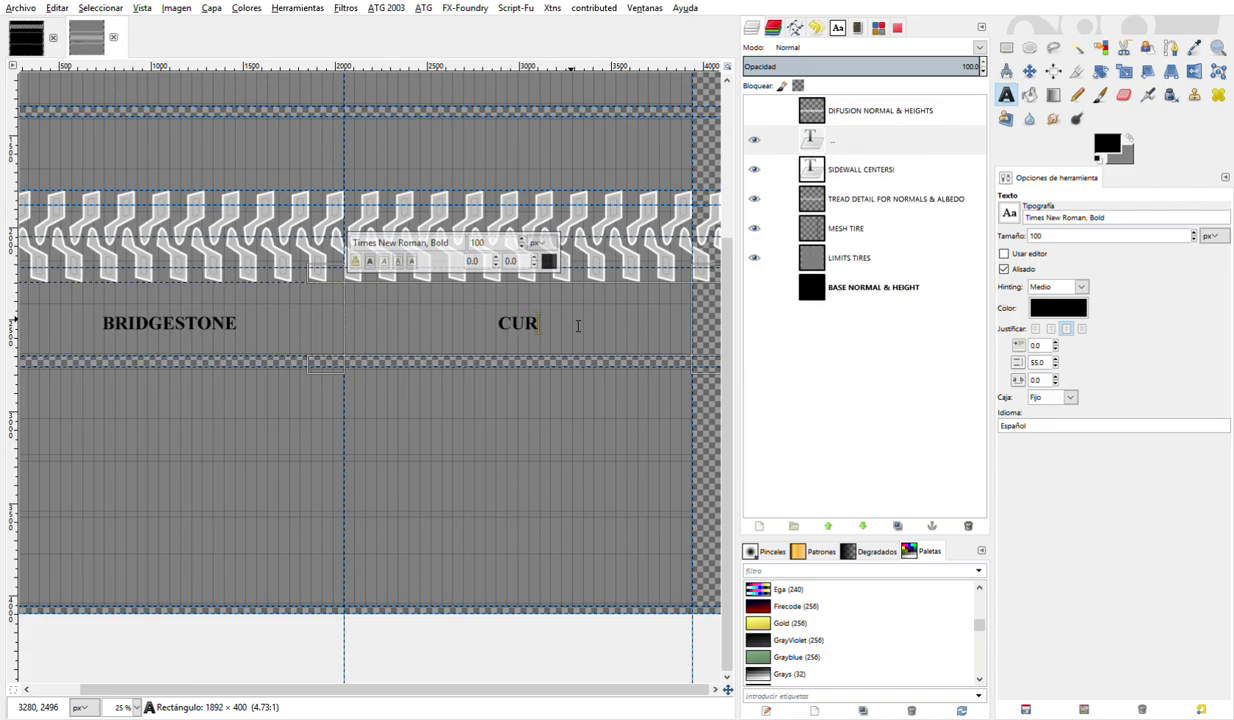
pyautogui.write('VED')
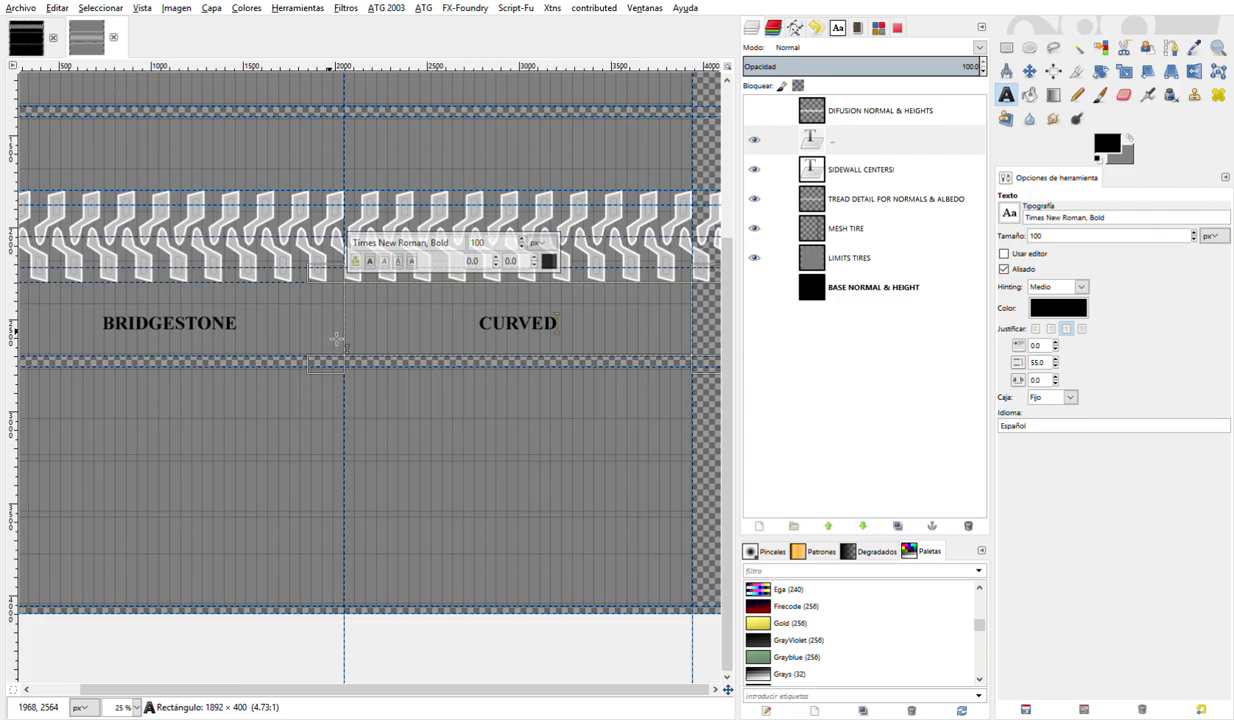
pyautogui.scroll(2, 370, 322)
pyautogui.scroll(1, 370, 322)
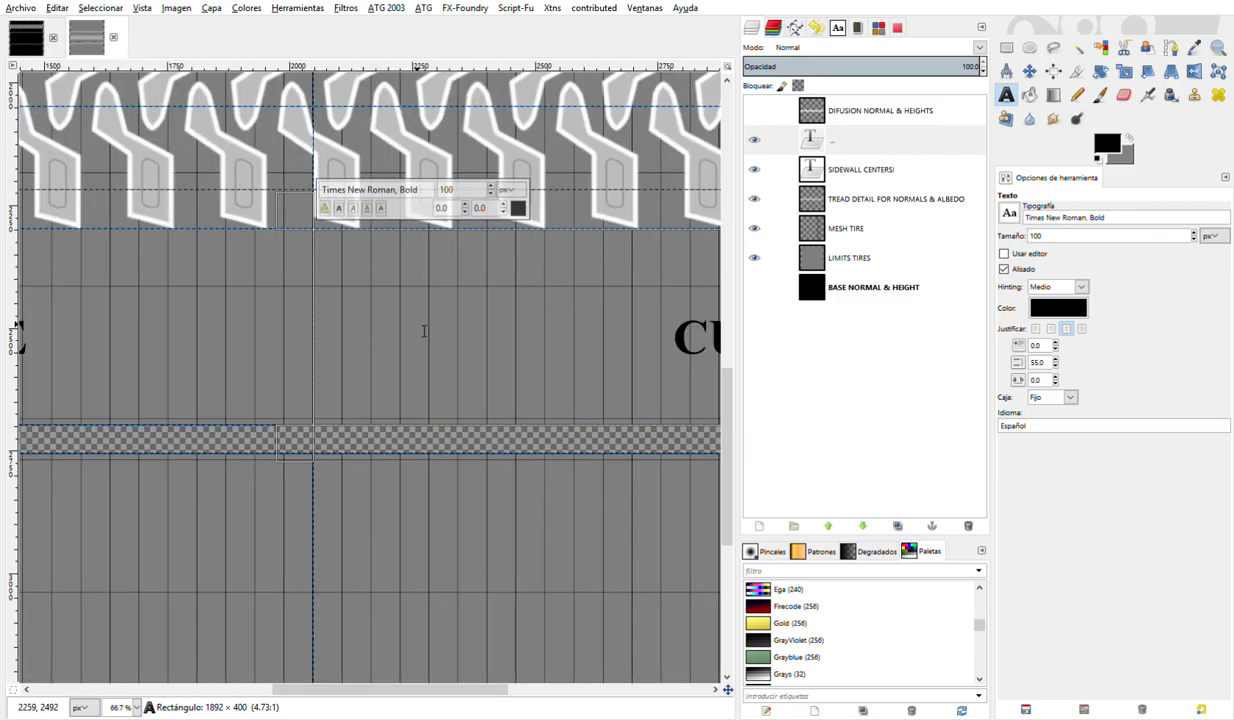
pyautogui.hscroll(3, 428, 334)
pyautogui.scroll(-1, 430, 335)
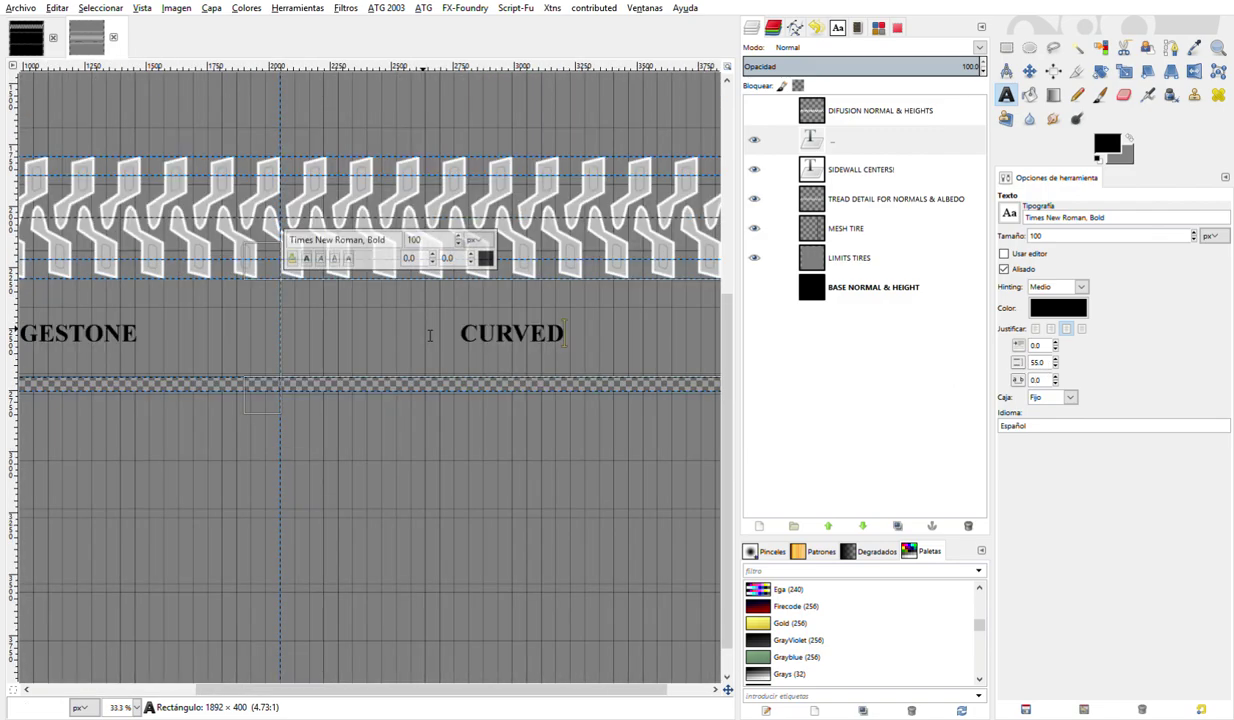
# - Add a horizontal guide along the bottom of the text band and zoom out
pyautogui.click(466, 333)
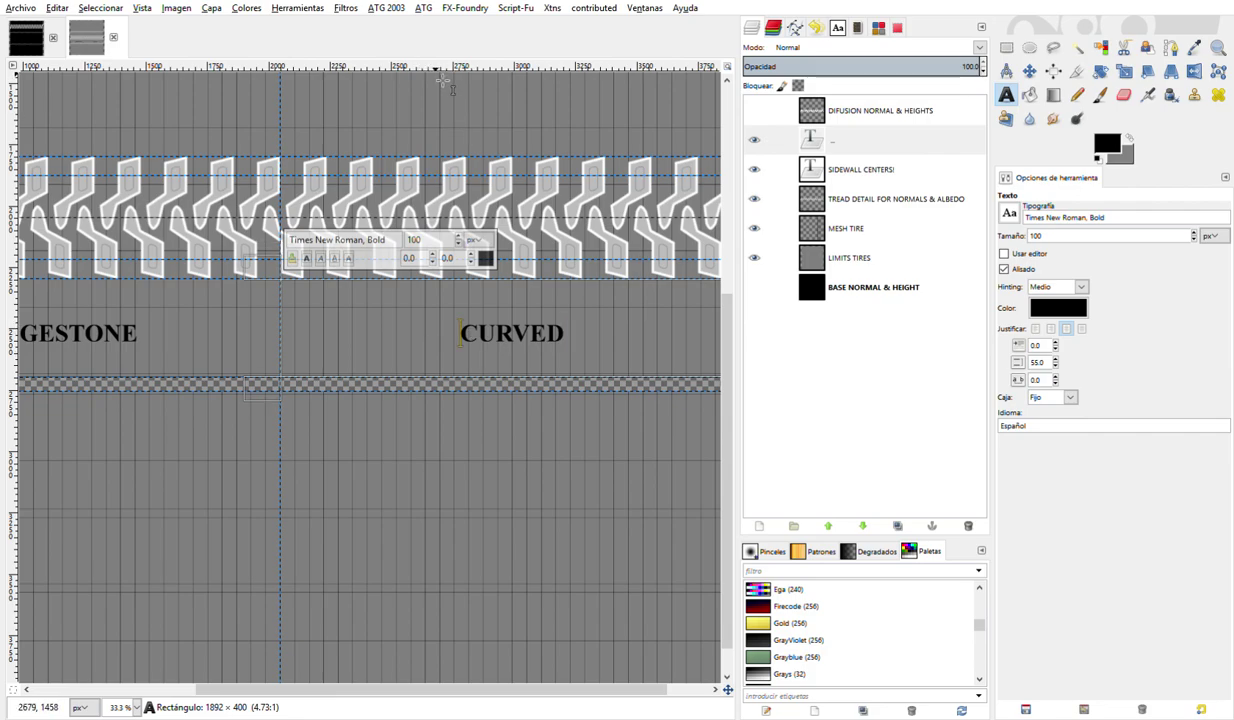
pyautogui.moveTo(410, 66); pyautogui.dragTo(405, 68)
pyautogui.moveTo(425, 233); pyautogui.dragTo(425, 330)
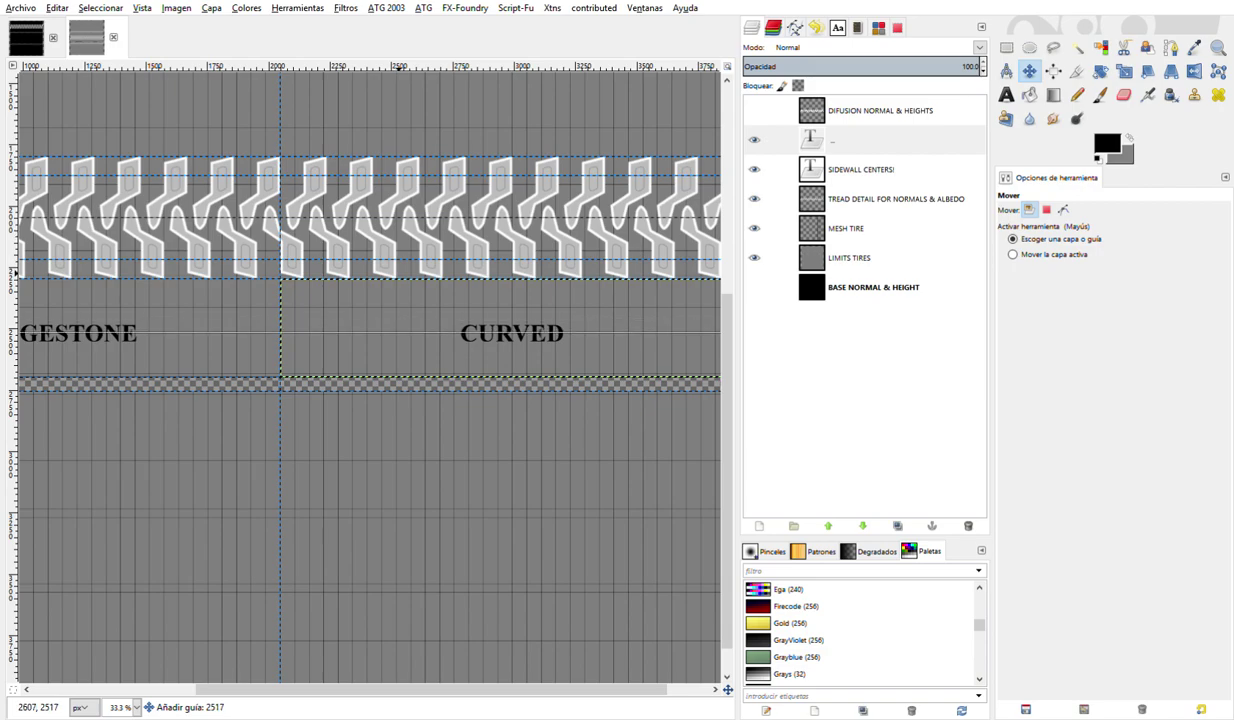
pyautogui.moveTo(425, 330); pyautogui.dragTo(425, 333)
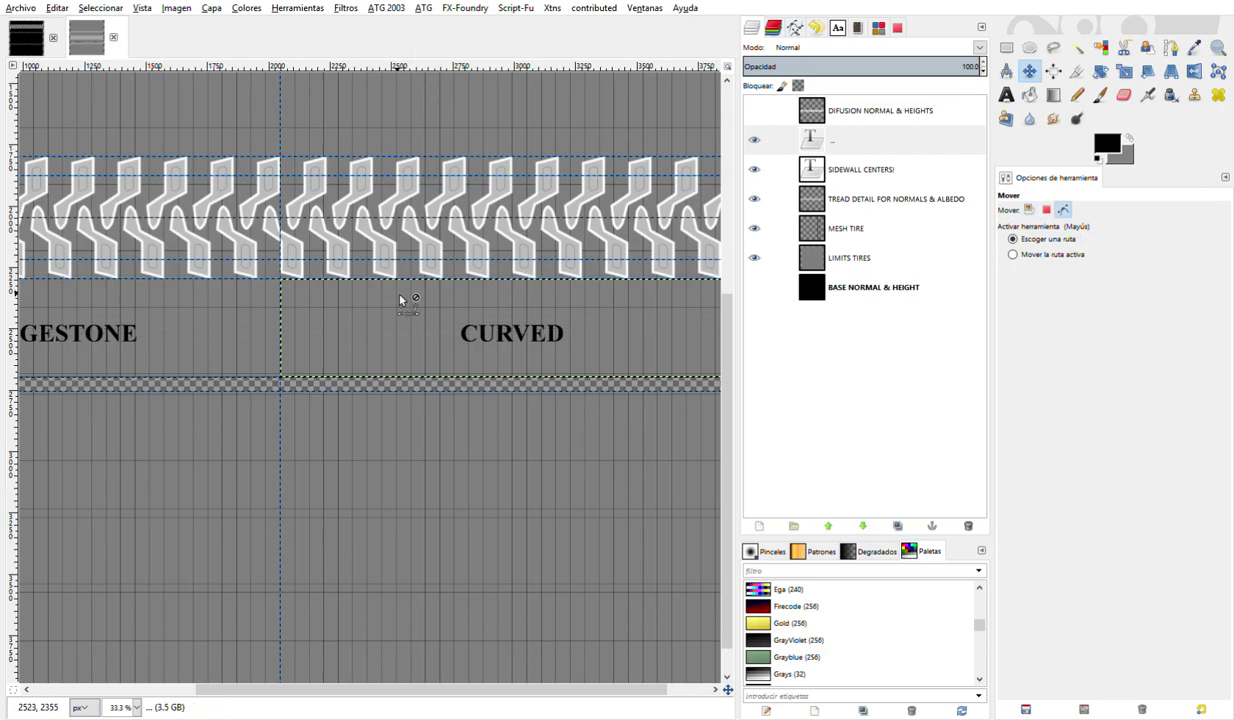
pyautogui.press('-')
pyautogui.press('-')
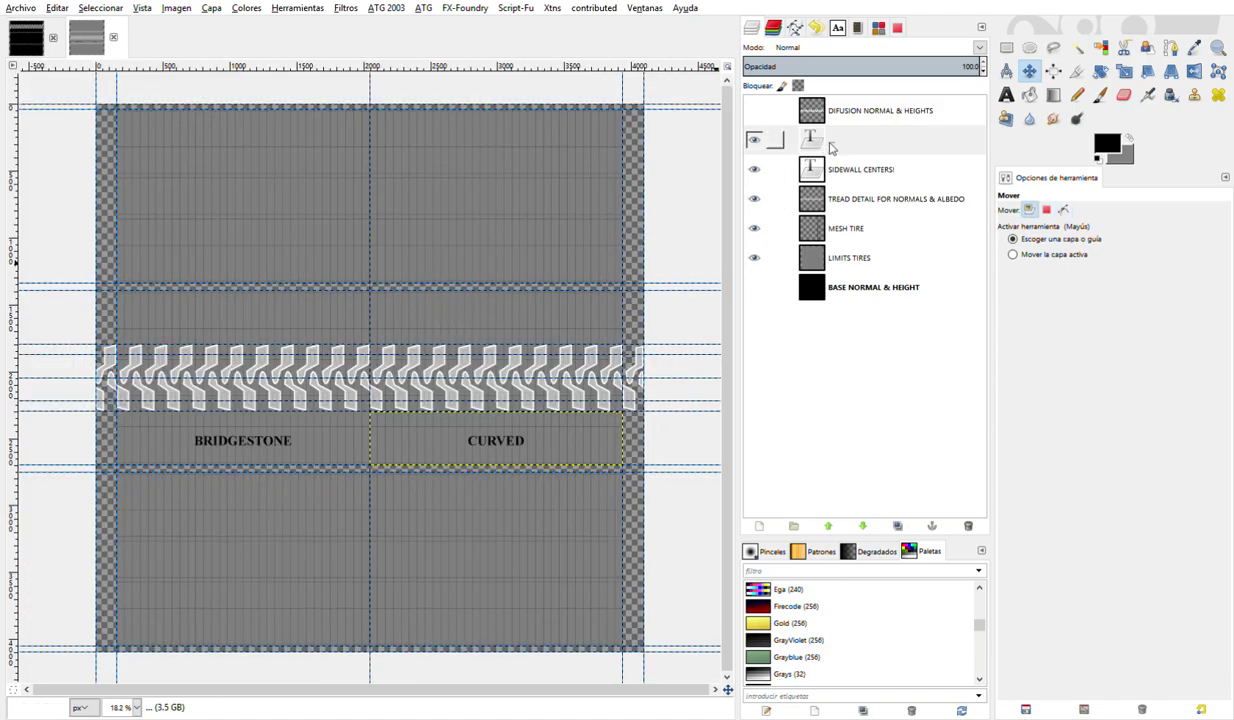
# - Merge CURVED down into SIDEWALL CENTERS! and rename the combined layer TEXT CENTER
pyautogui.click(835, 147)
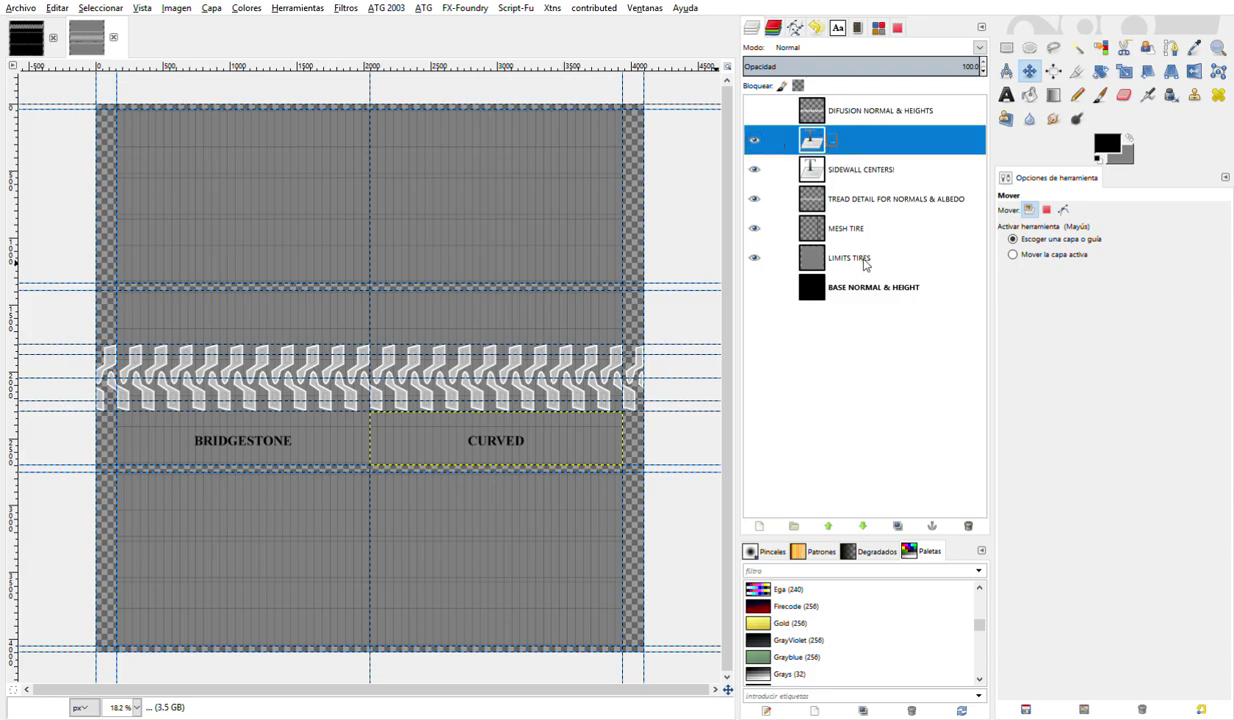
pyautogui.hotkey('ctrl', 'm')
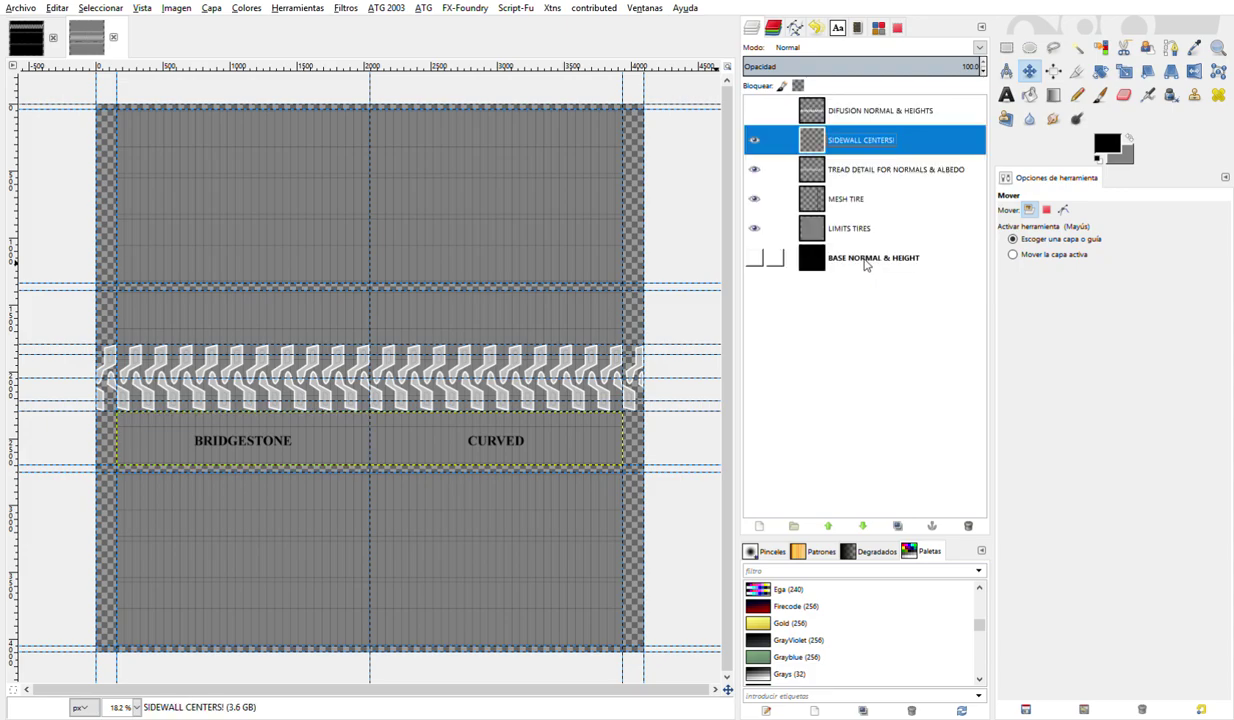
pyautogui.doubleClick(855, 142)
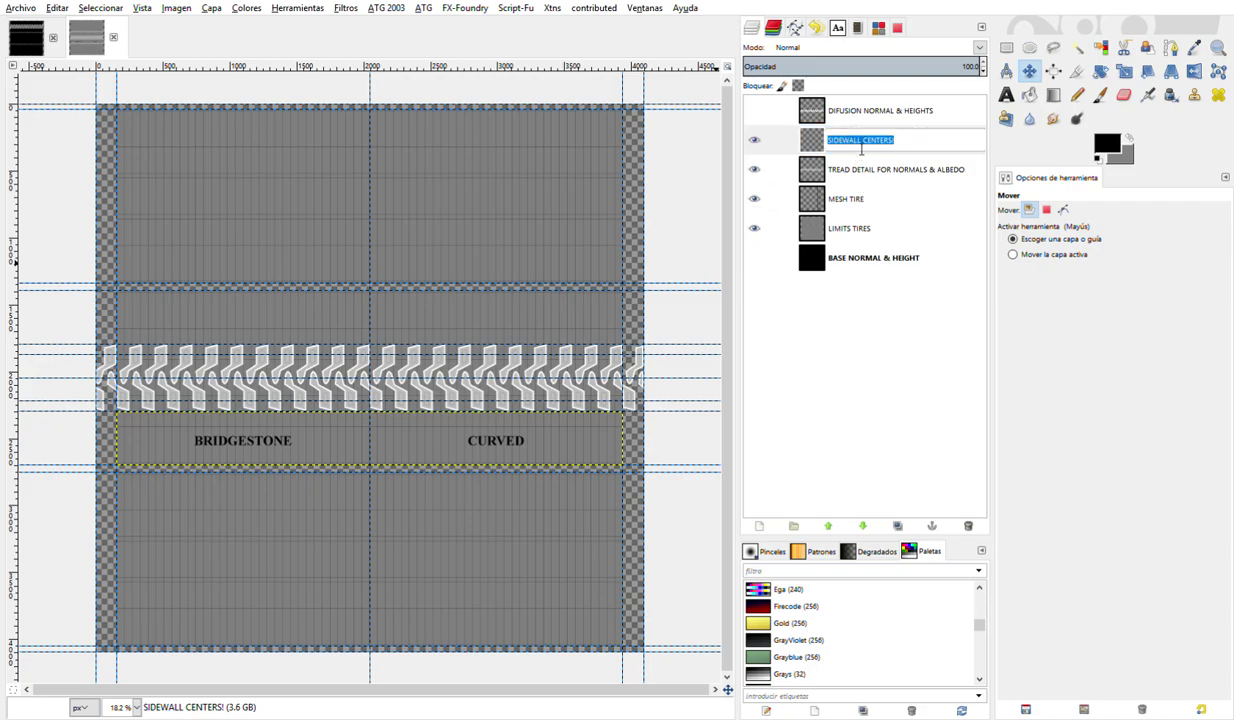
pyautogui.write('TEST')
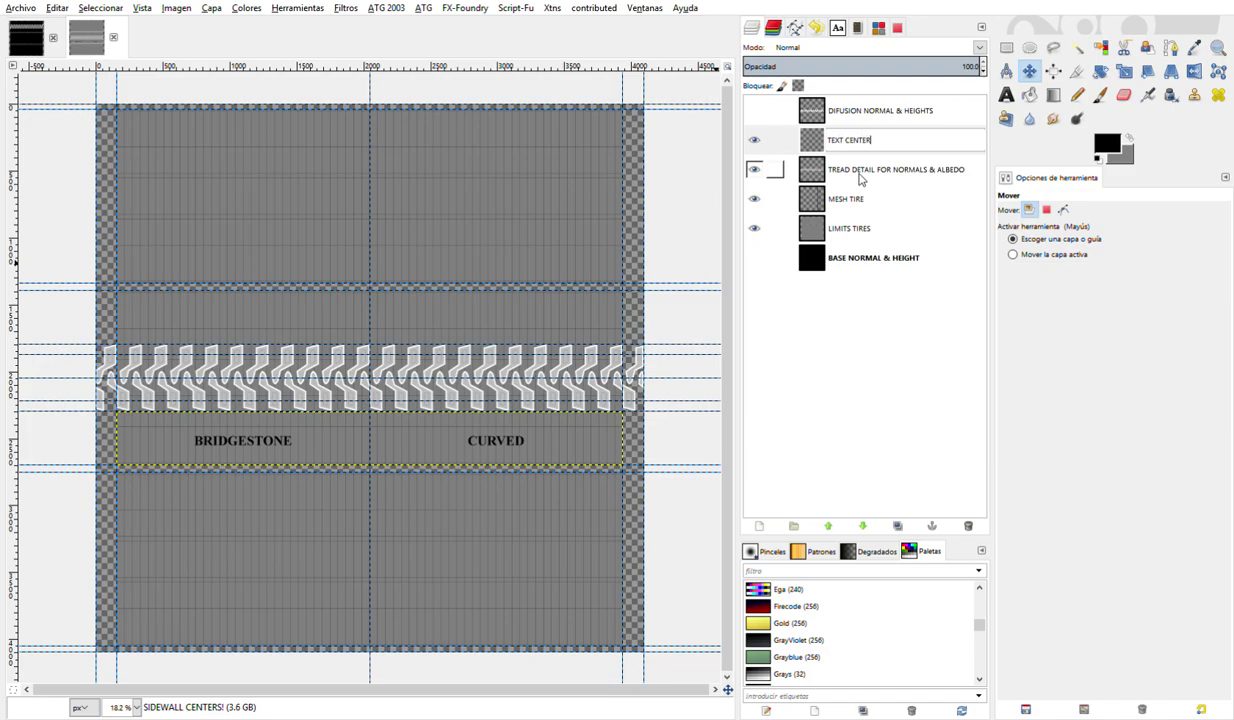
pyautogui.press('Return')
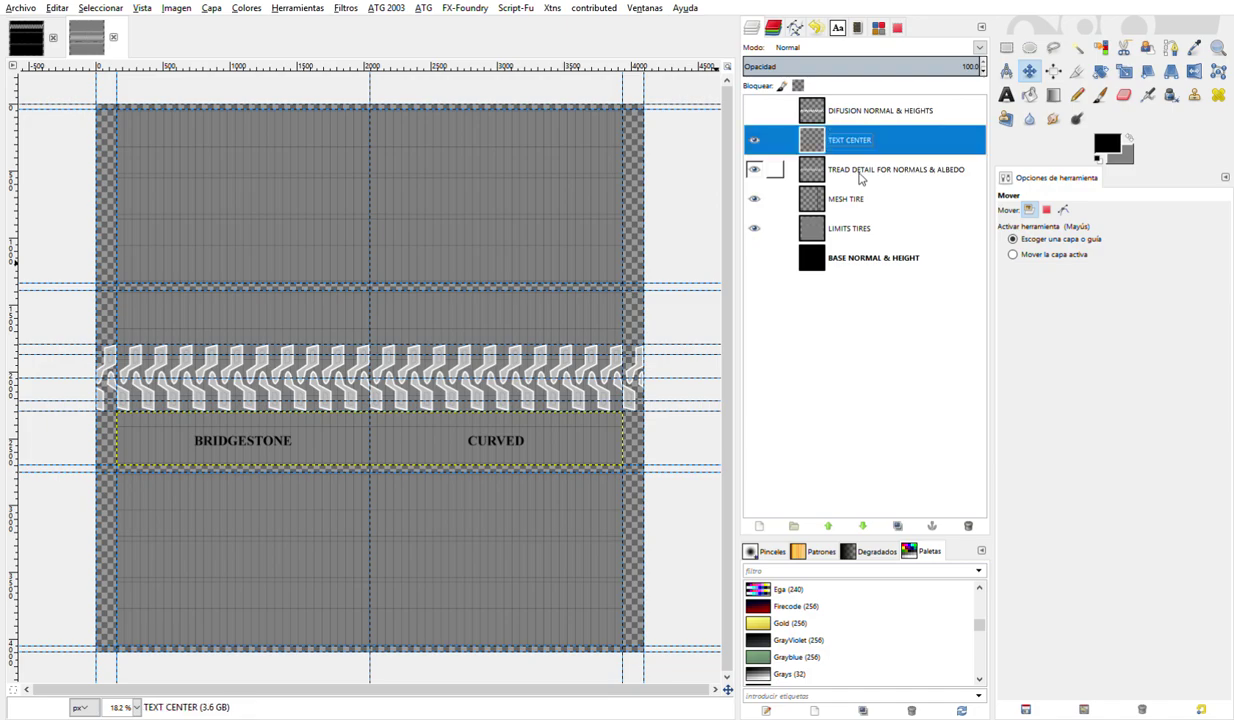
pyautogui.click(1006, 47)
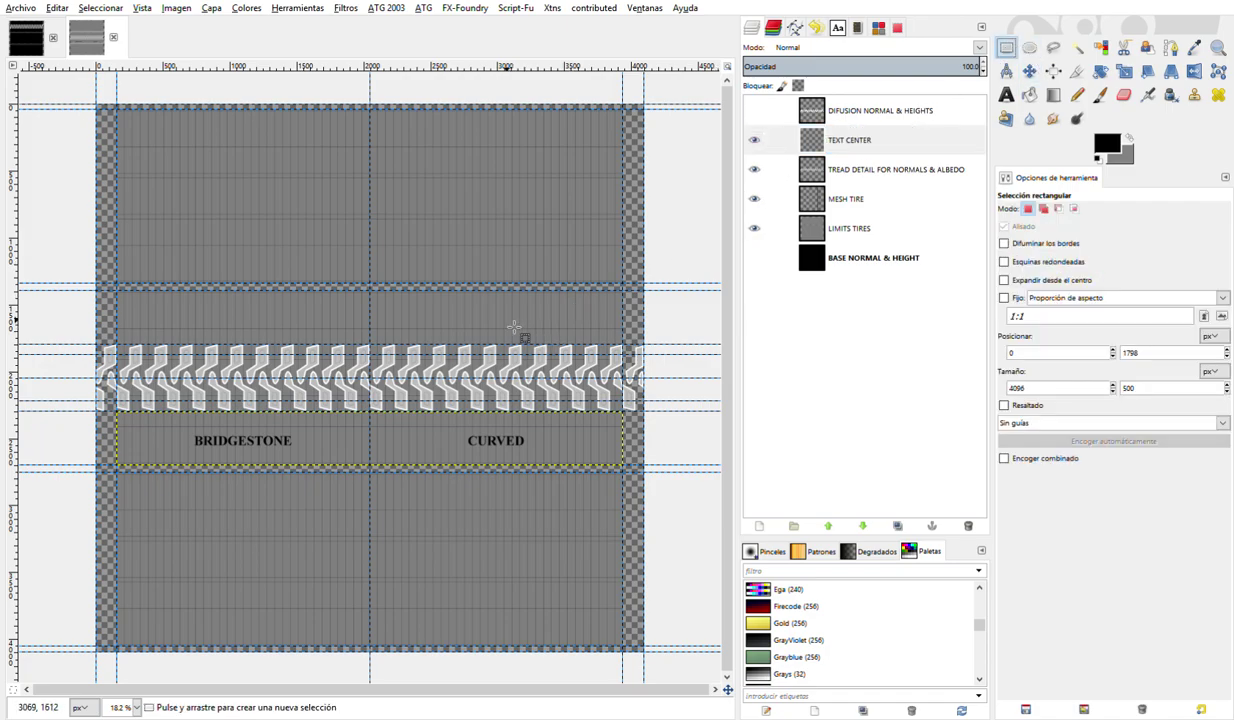
# - Crop the TEXT CENTER layer to a rectangle around the tread-and-text band, then clear the selection
pyautogui.moveTo(119, 291)
pyautogui.mouseDown()
pyautogui.moveTo(157, 345)
pyautogui.moveTo(636, 470)
pyautogui.mouseUp()
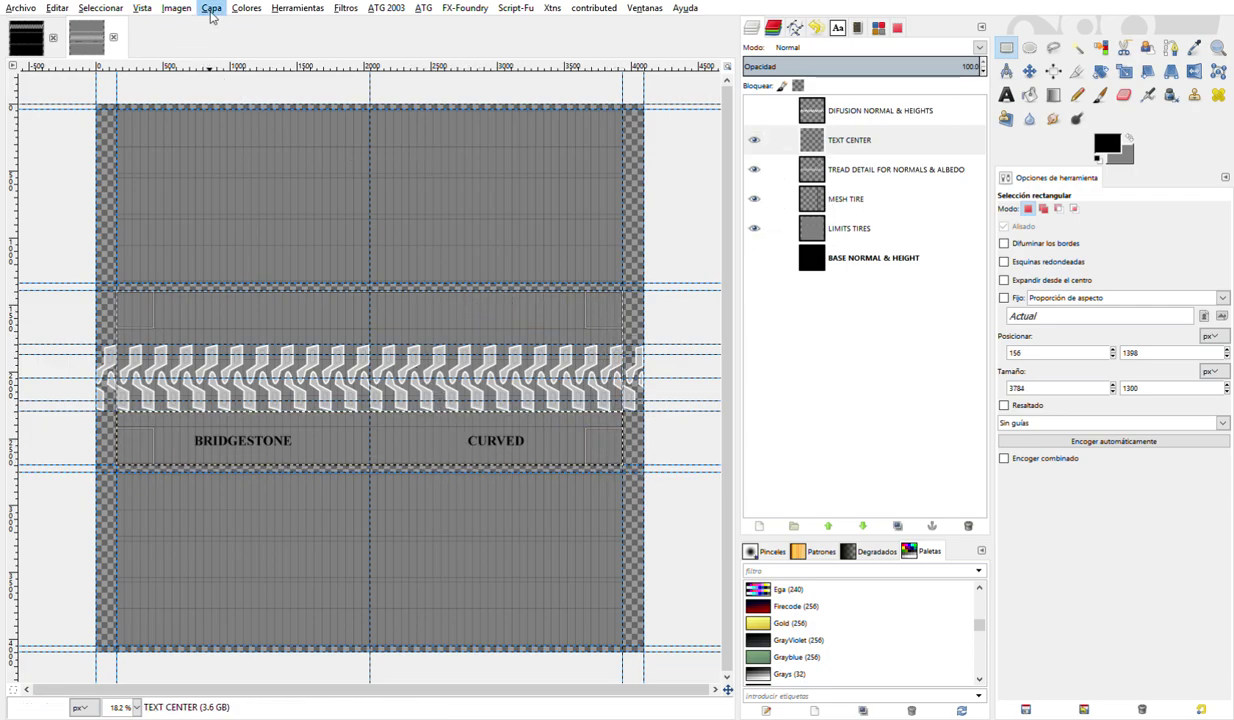
pyautogui.click(212, 14)
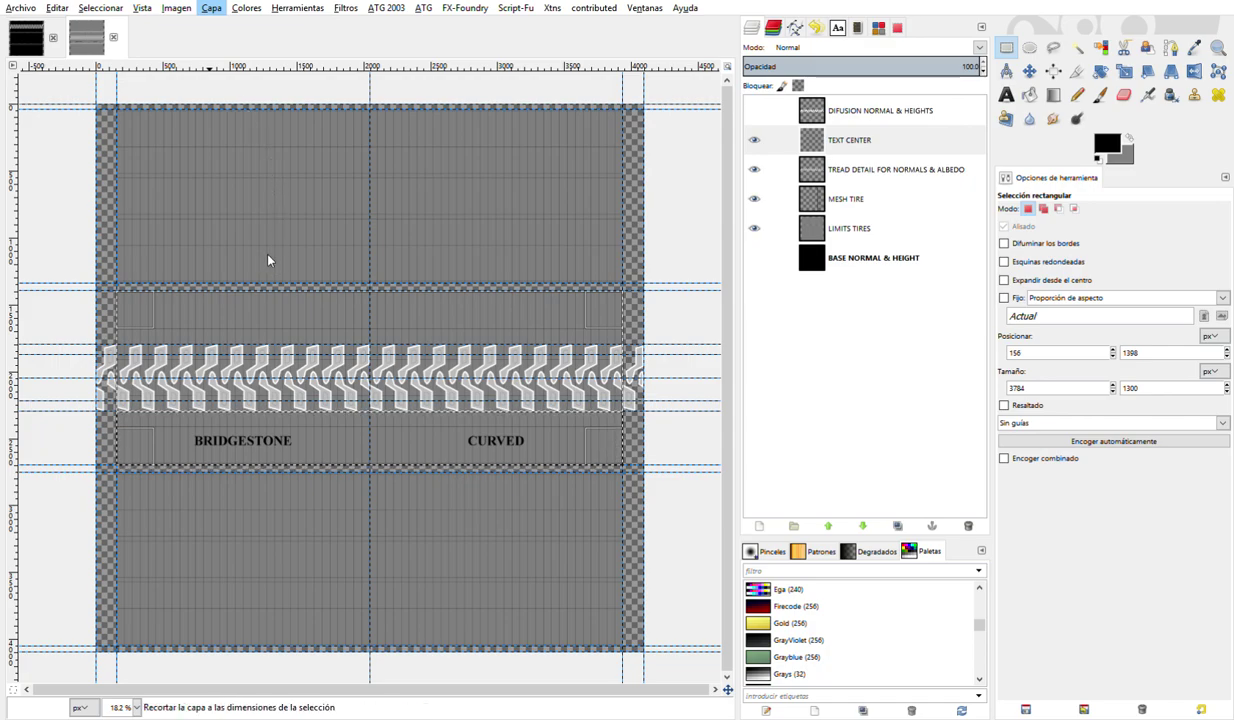
pyautogui.click(268, 260)
pyautogui.click(100, 8)
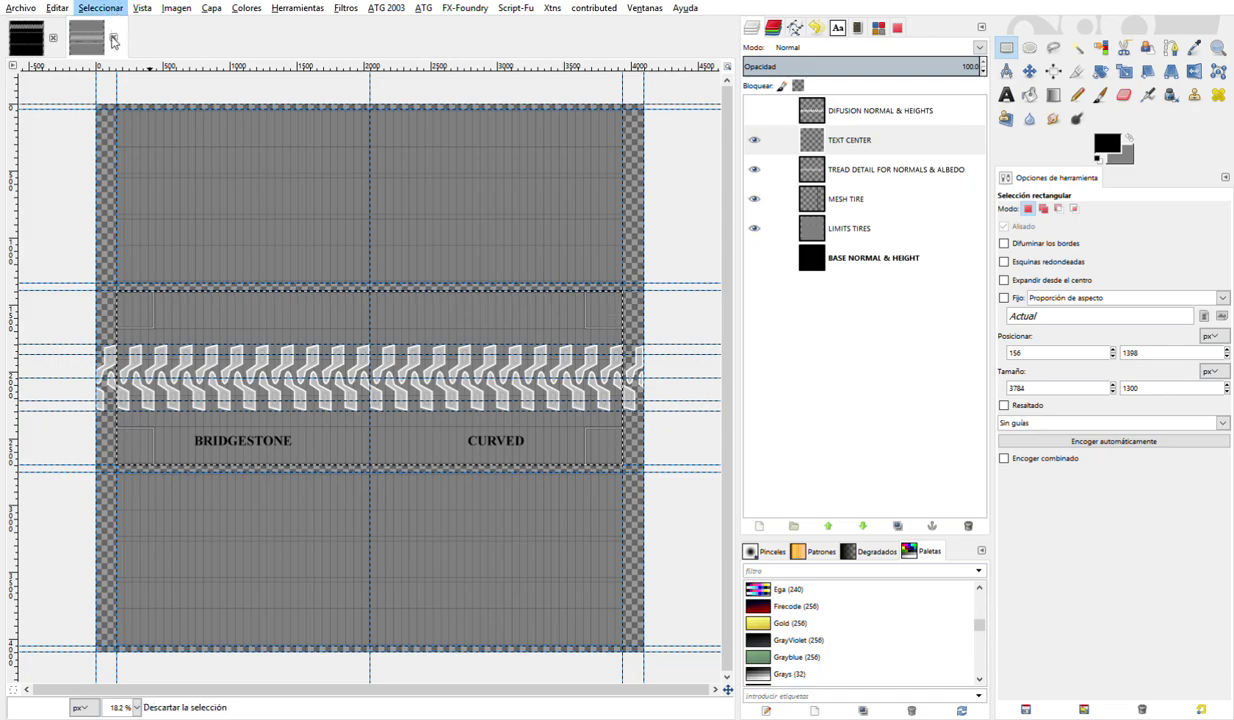
pyautogui.click(113, 40)
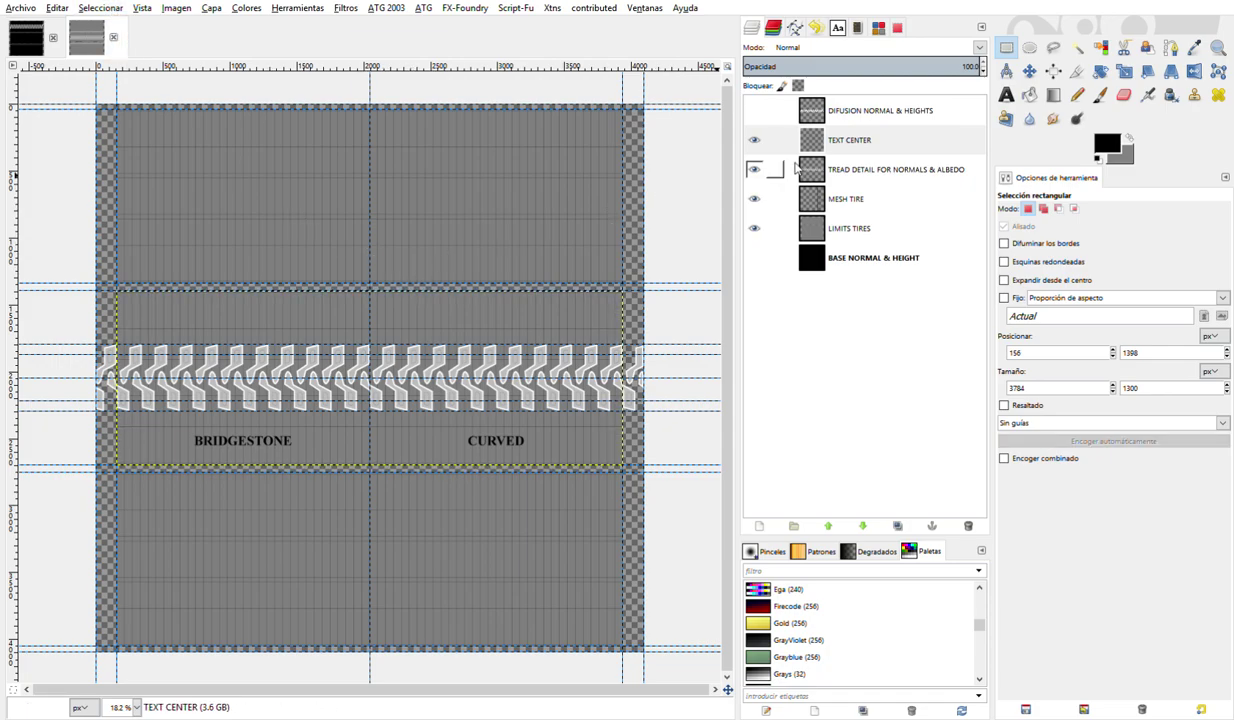
# - Duplicate TEXT CENTER as Copia de TEXT CENTER, keeping the copy visible and the original hidden
pyautogui.click(826, 145)
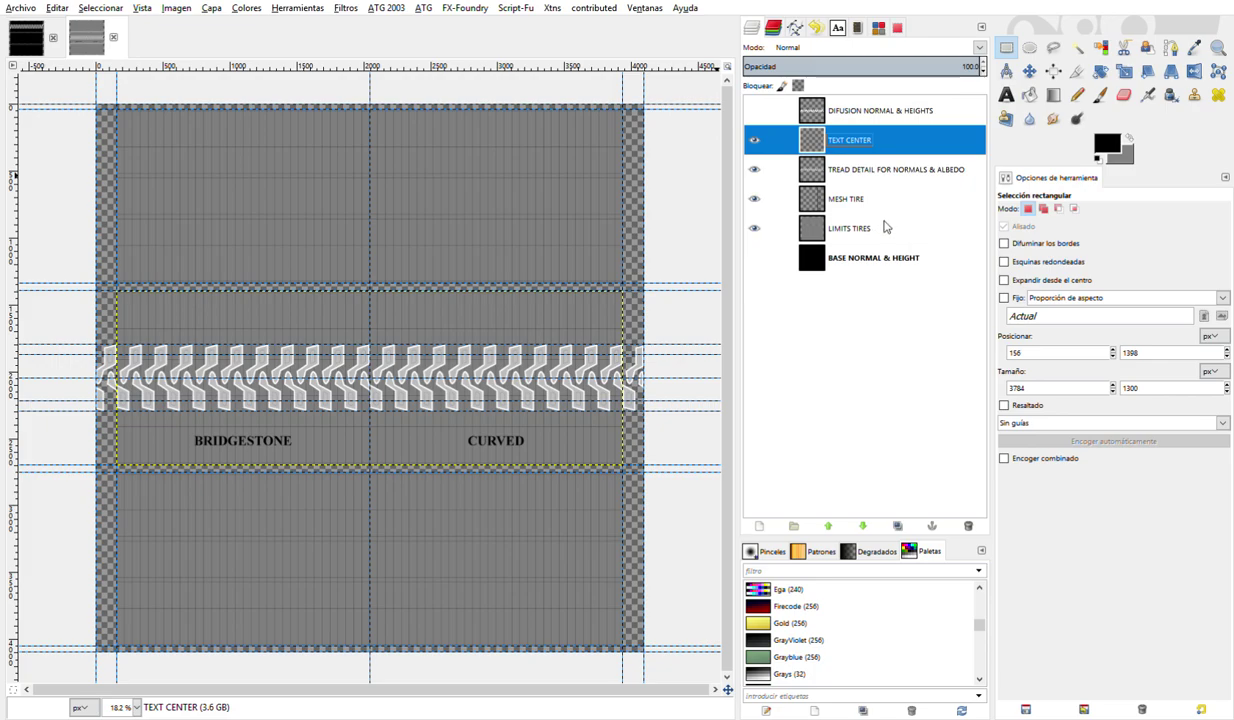
pyautogui.hotkey('shift', 'ctrl', 'd')
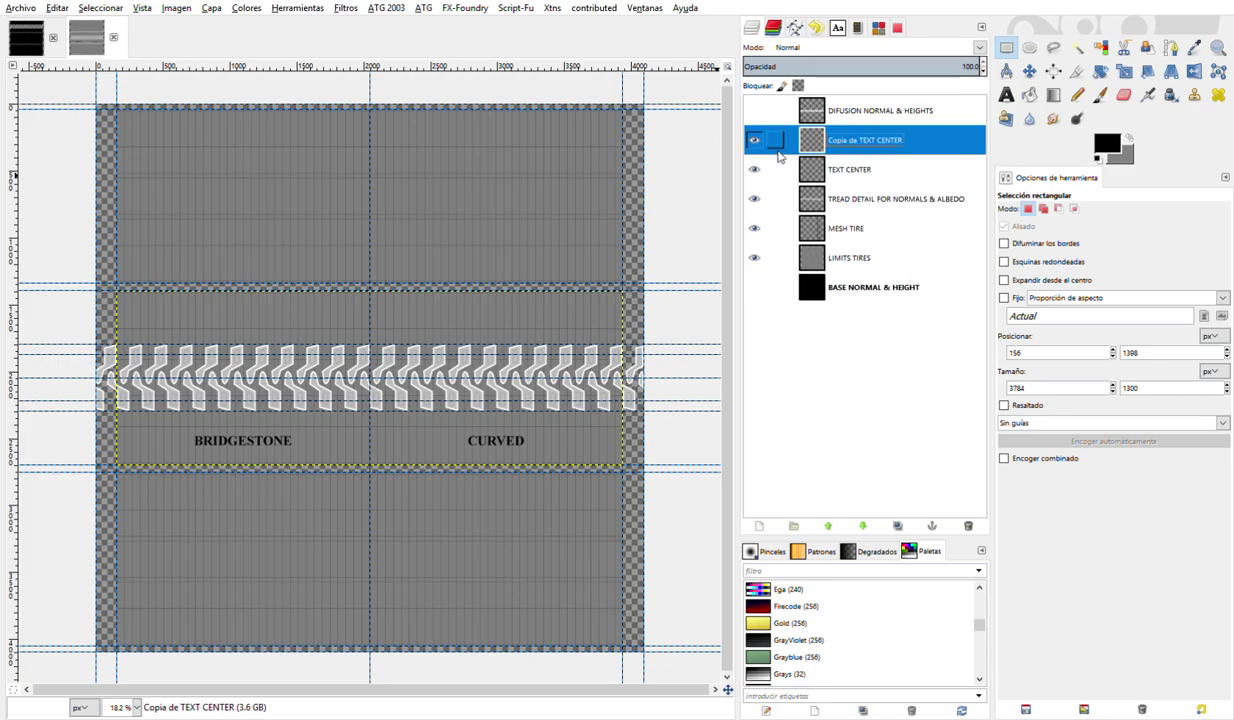
pyautogui.click(754, 140)
pyautogui.click(754, 169)
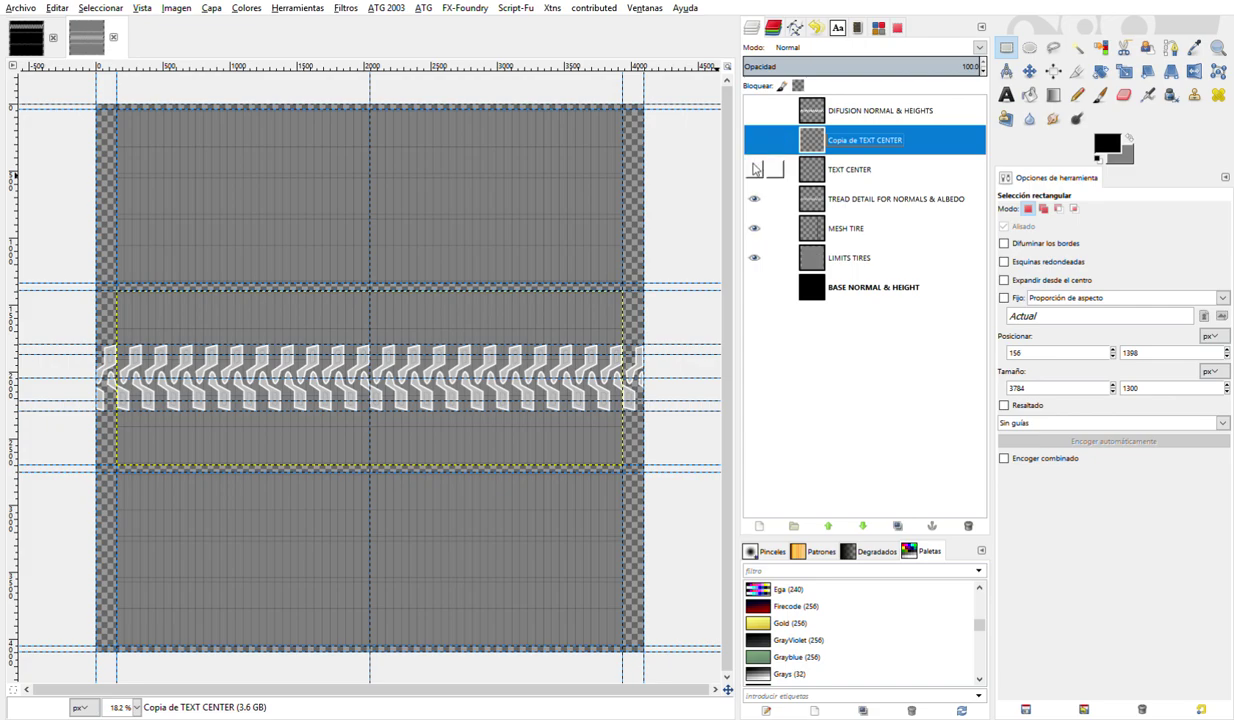
pyautogui.click(756, 169)
pyautogui.click(756, 169)
pyautogui.click(755, 142)
pyautogui.click(755, 142)
pyautogui.click(755, 142)
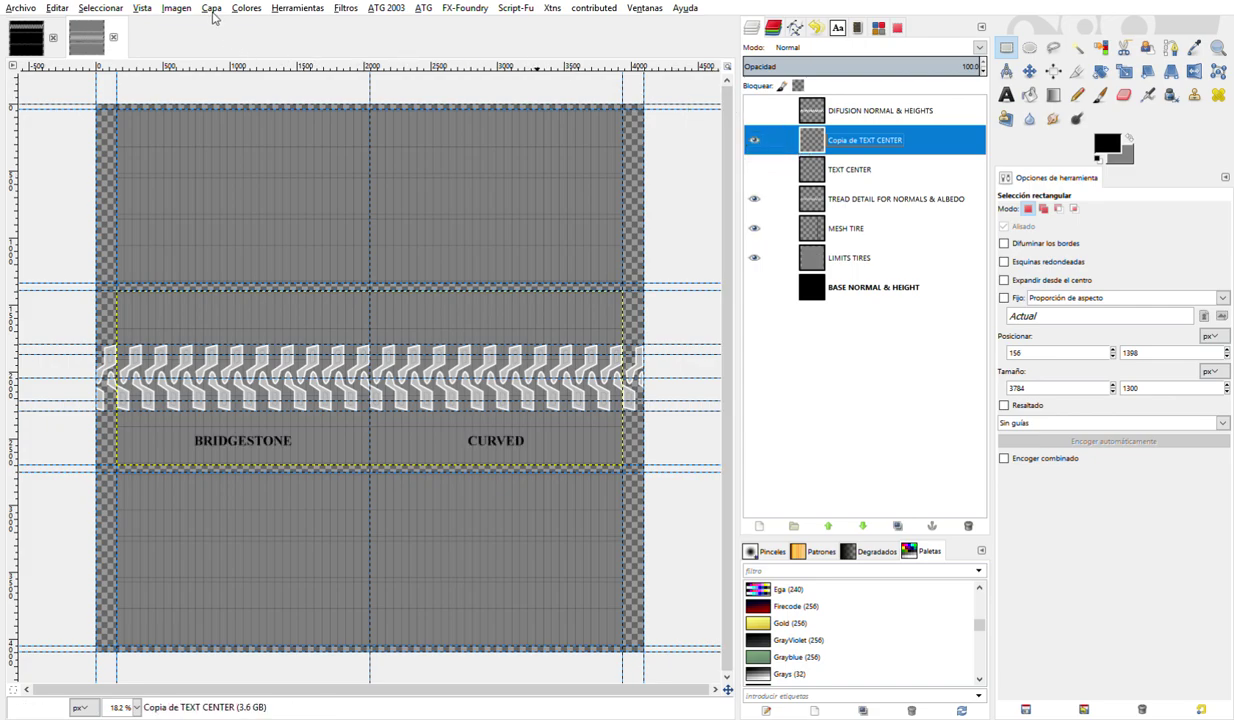
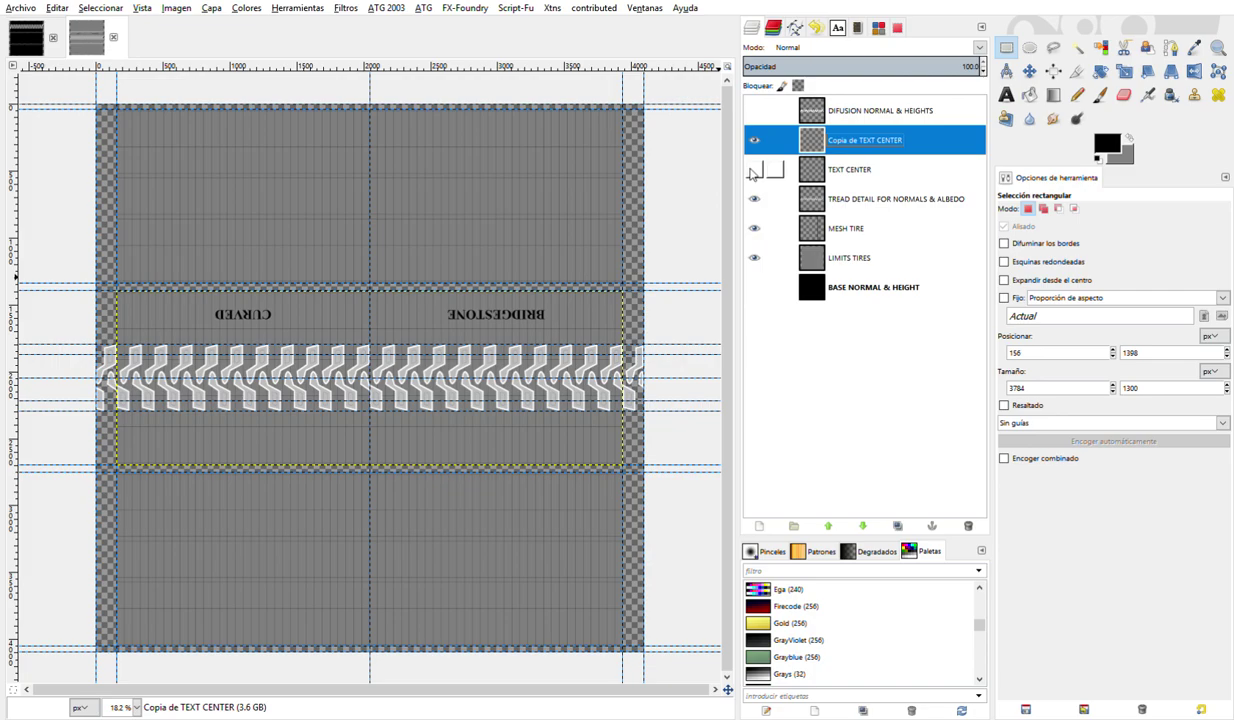
# - Rename the text copy 'DOUBLE SIDE, NO MIRROR' and merge it down into TEXT CENTER
pyautogui.click(754, 170)
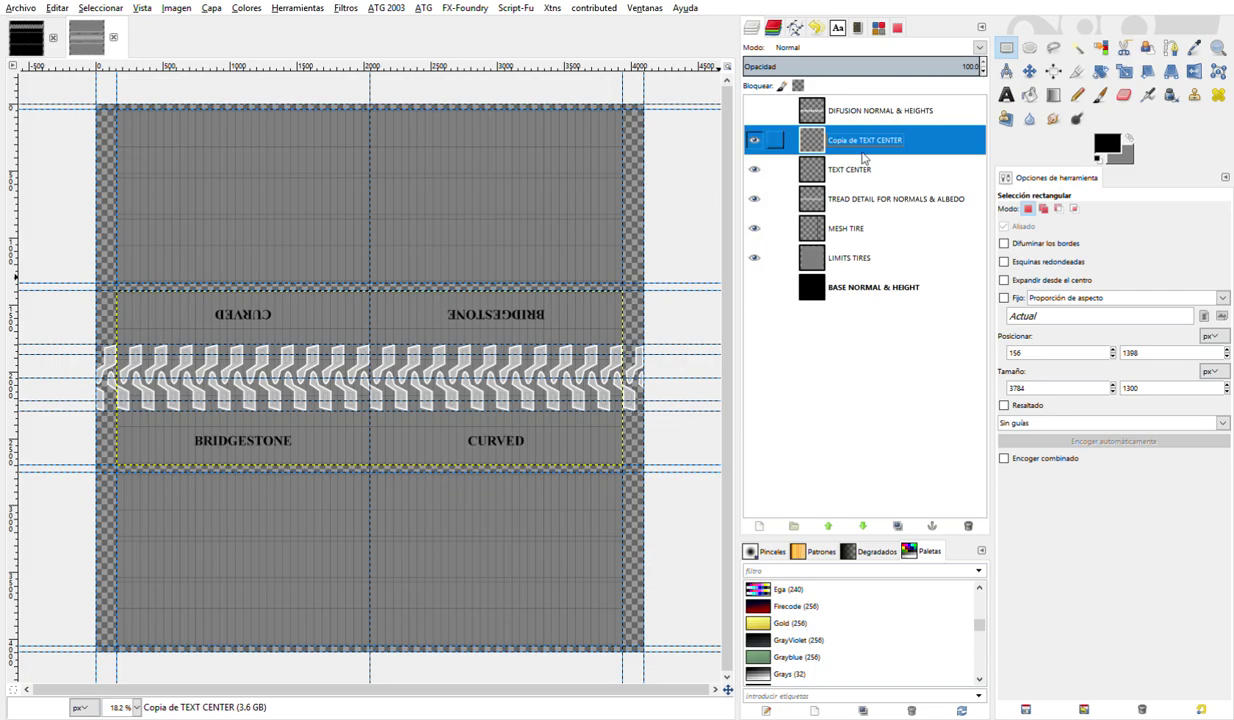
pyautogui.doubleClick(848, 141)
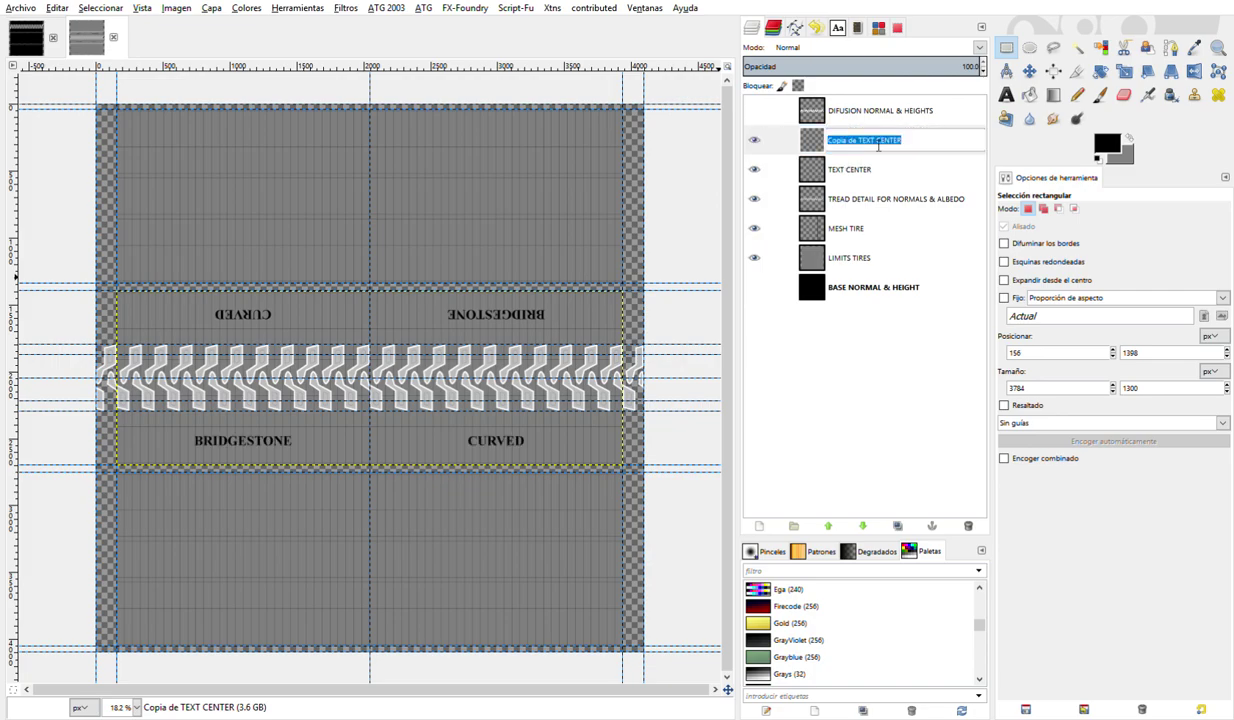
pyautogui.write('Do')
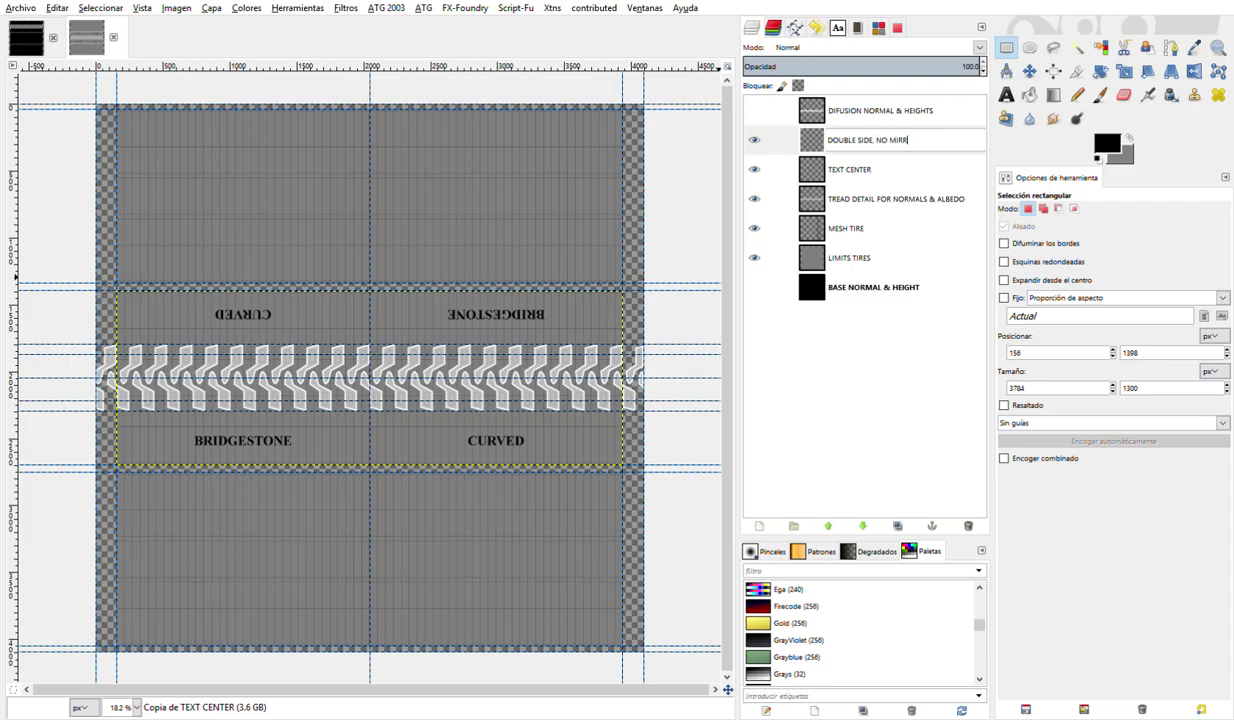
pyautogui.press('Return')
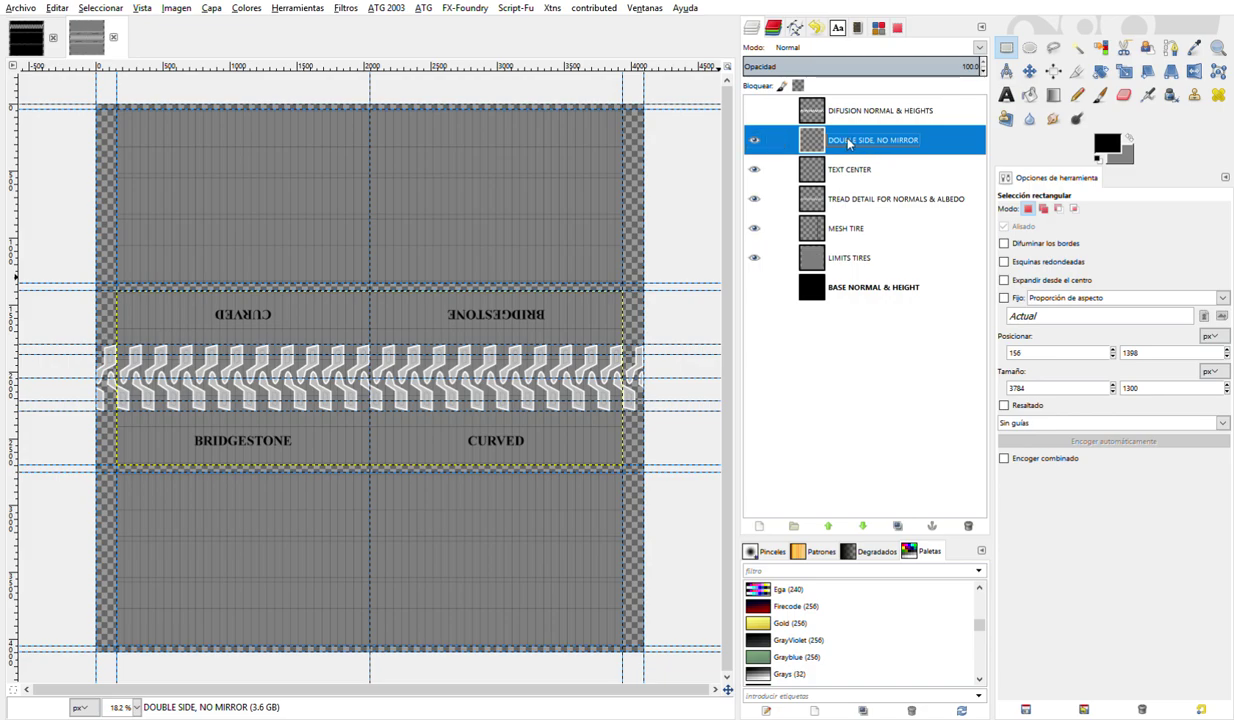
pyautogui.press('Delete')
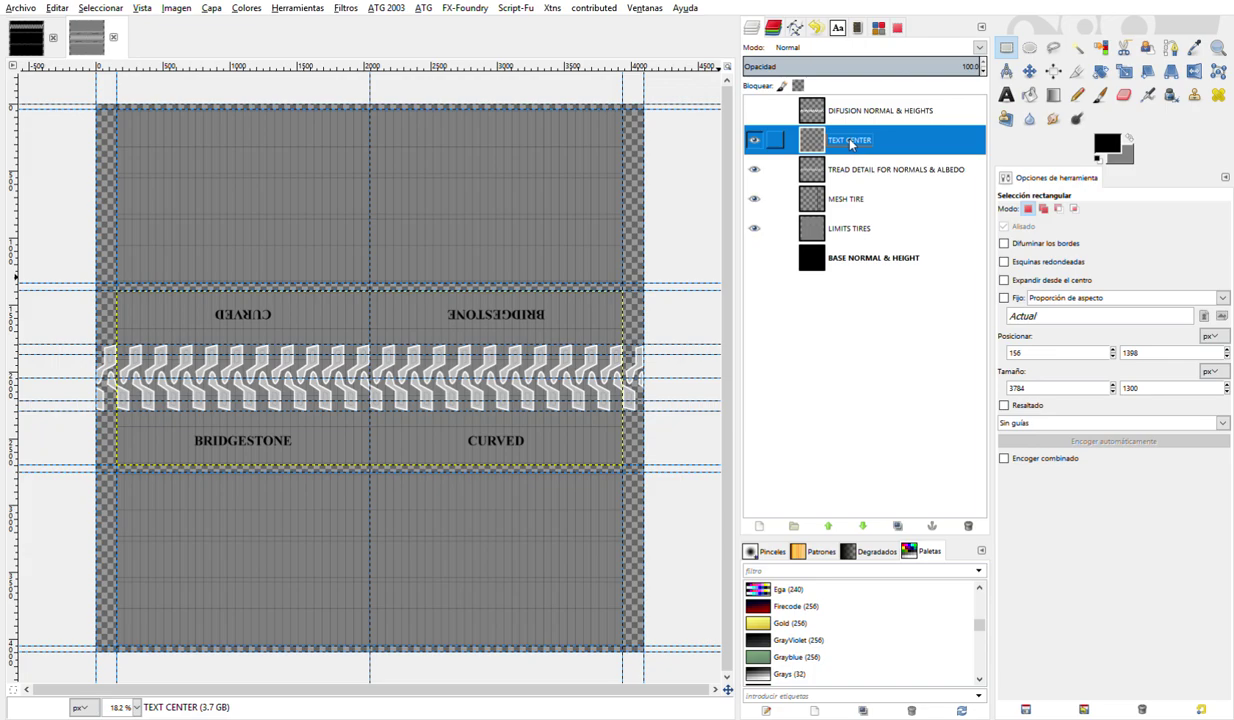
# - Colorize the TEXT CENTER lettering white
pyautogui.scroll(1, 310, 415)
pyautogui.scroll(1, 310, 415)
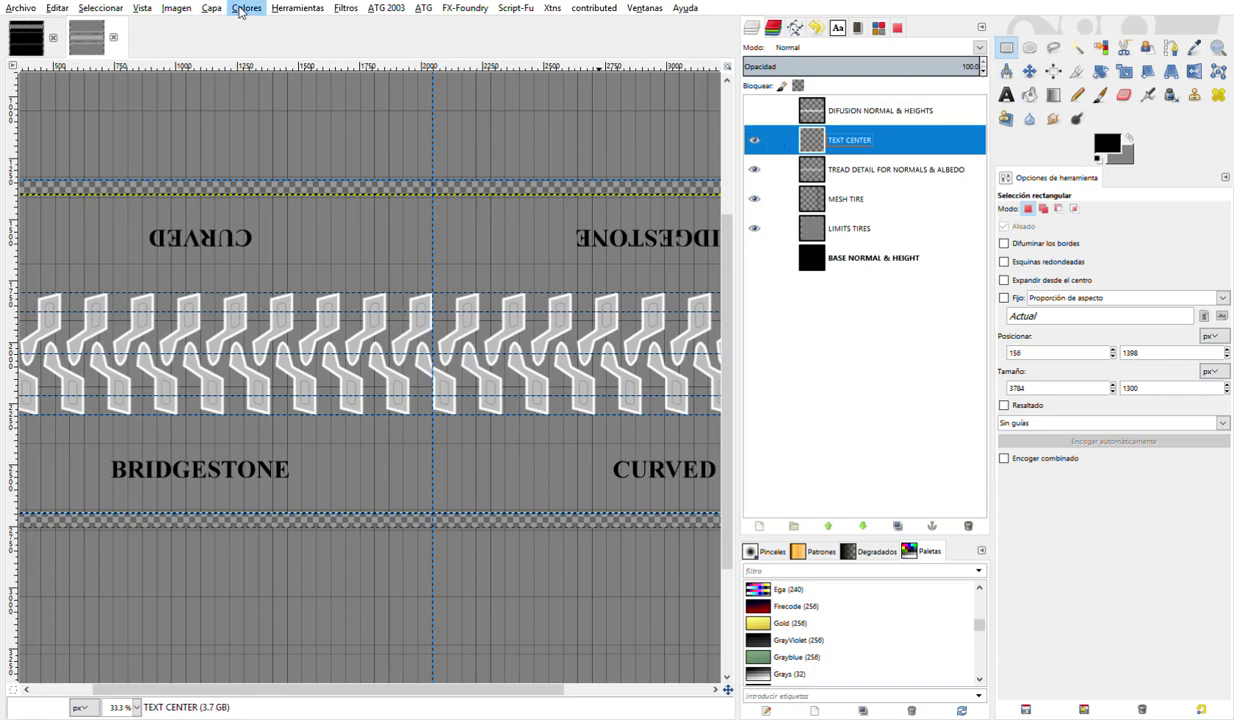
pyautogui.click(246, 8)
pyautogui.click(290, 272)
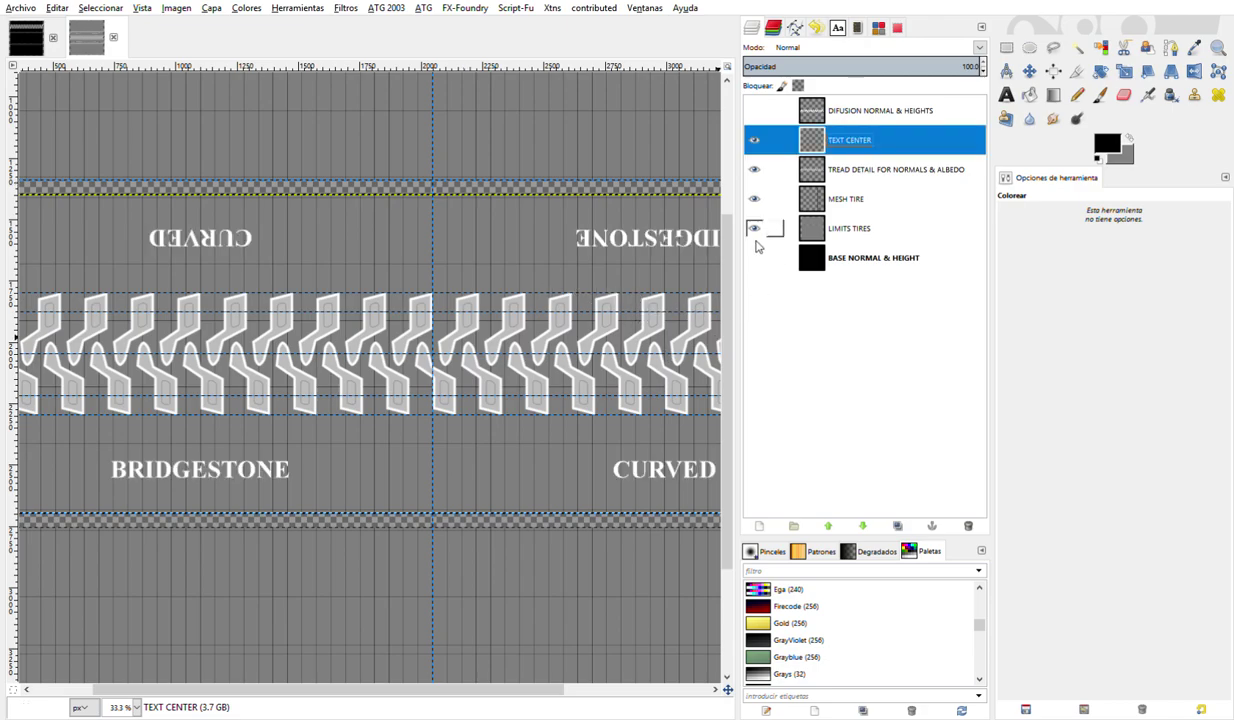
# - Hide LIMITS TIRES and MESH TIRE, and show the black BASE NORMAL & HEIGHT layer
pyautogui.click(754, 228)
pyautogui.click(754, 257)
pyautogui.click(754, 198)
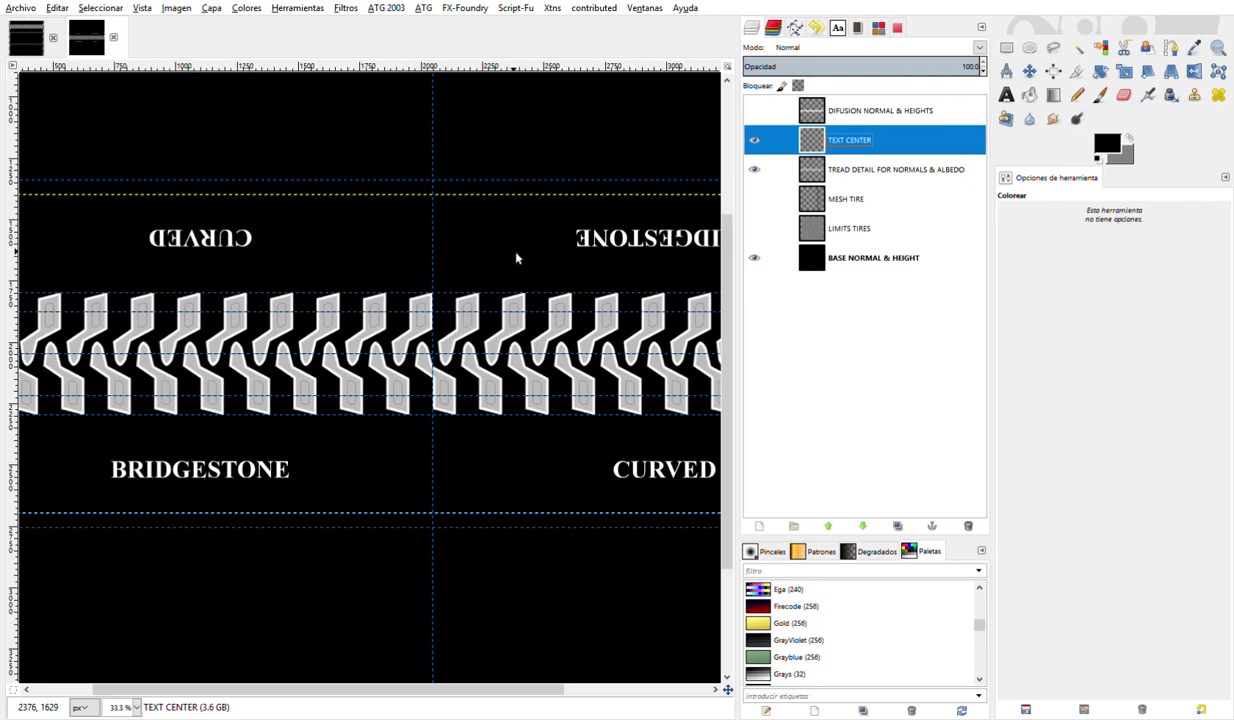
pyautogui.scroll(-1, 512, 255)
pyautogui.scroll(-1, 490, 298)
pyautogui.scroll(3, 483, 320)
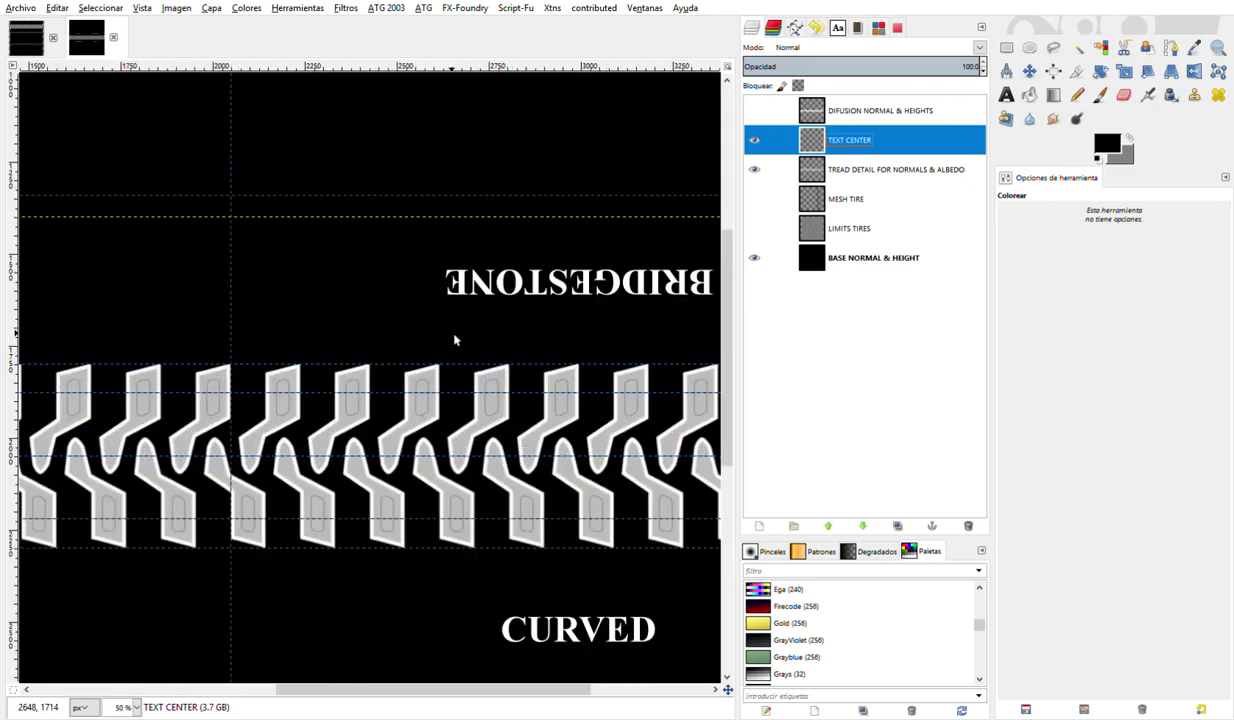
pyautogui.hscroll(-3, 457, 340)
pyautogui.scroll(-2, 457, 340)
pyautogui.scroll(-1, 457, 340)
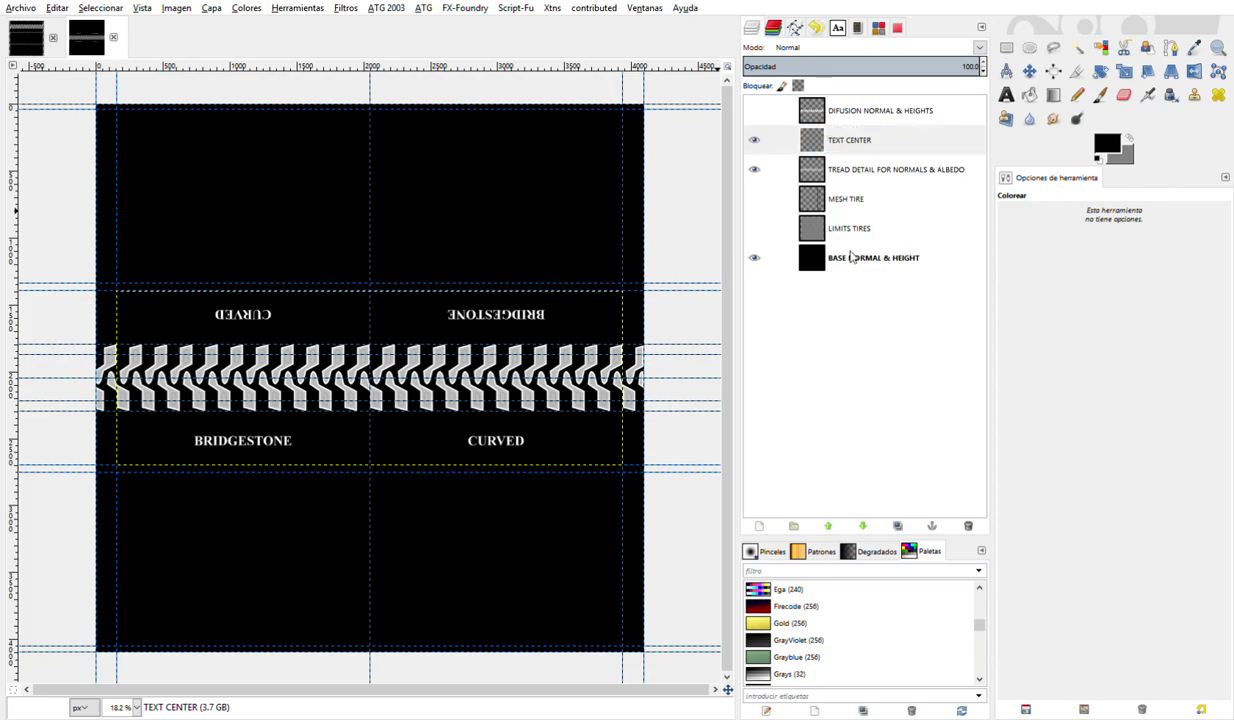
# - On a new layer, stroke a white path from the image's left edge to its right edge
pyautogui.hotkey('ctrl', 'shift', 'n')
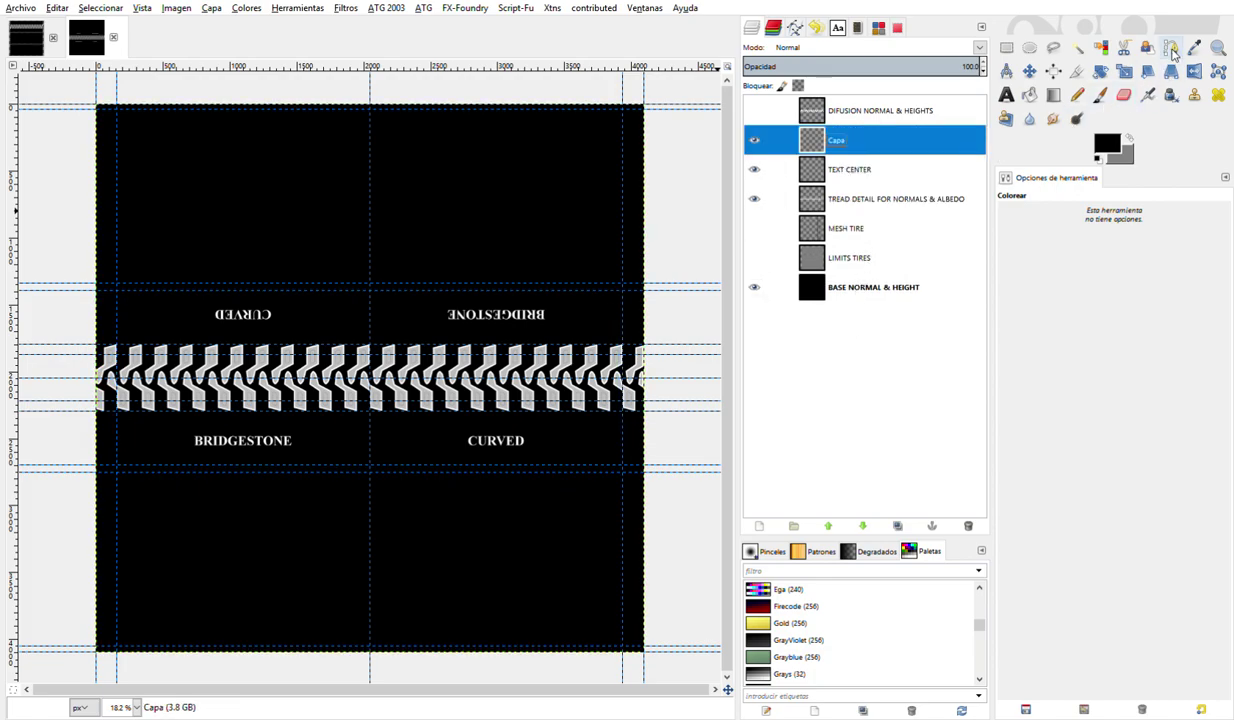
pyautogui.click(1172, 50)
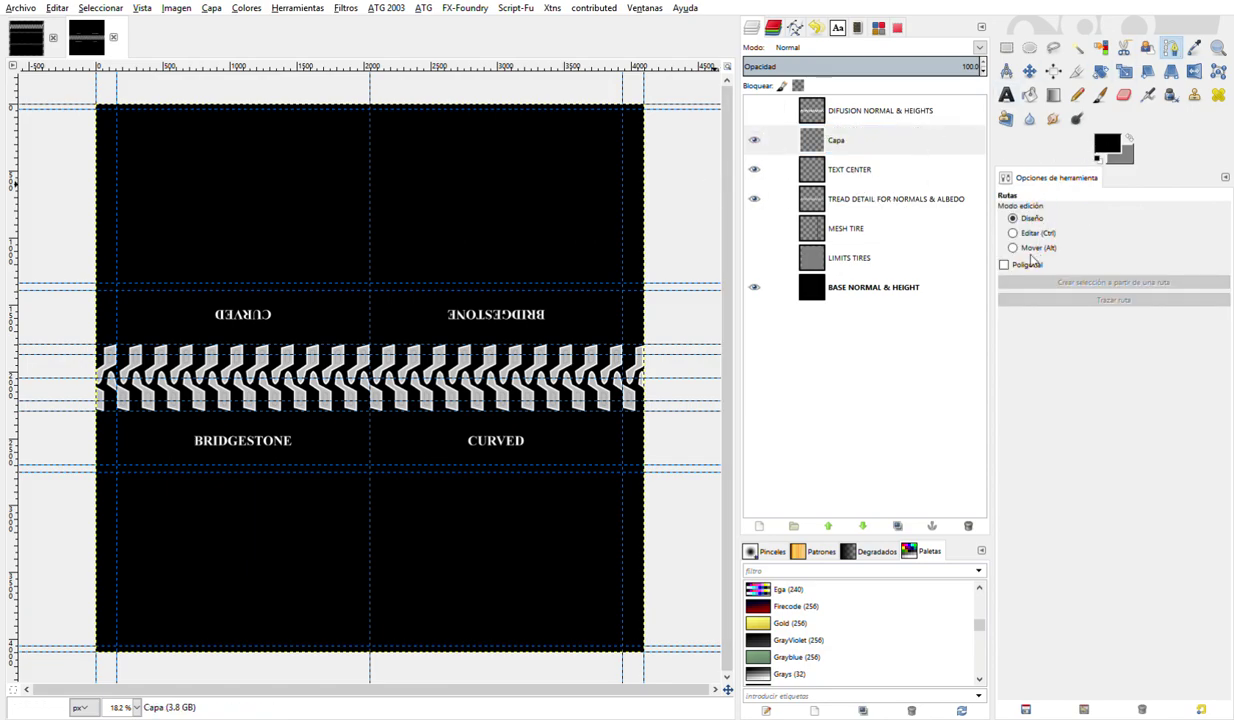
pyautogui.click(1127, 139)
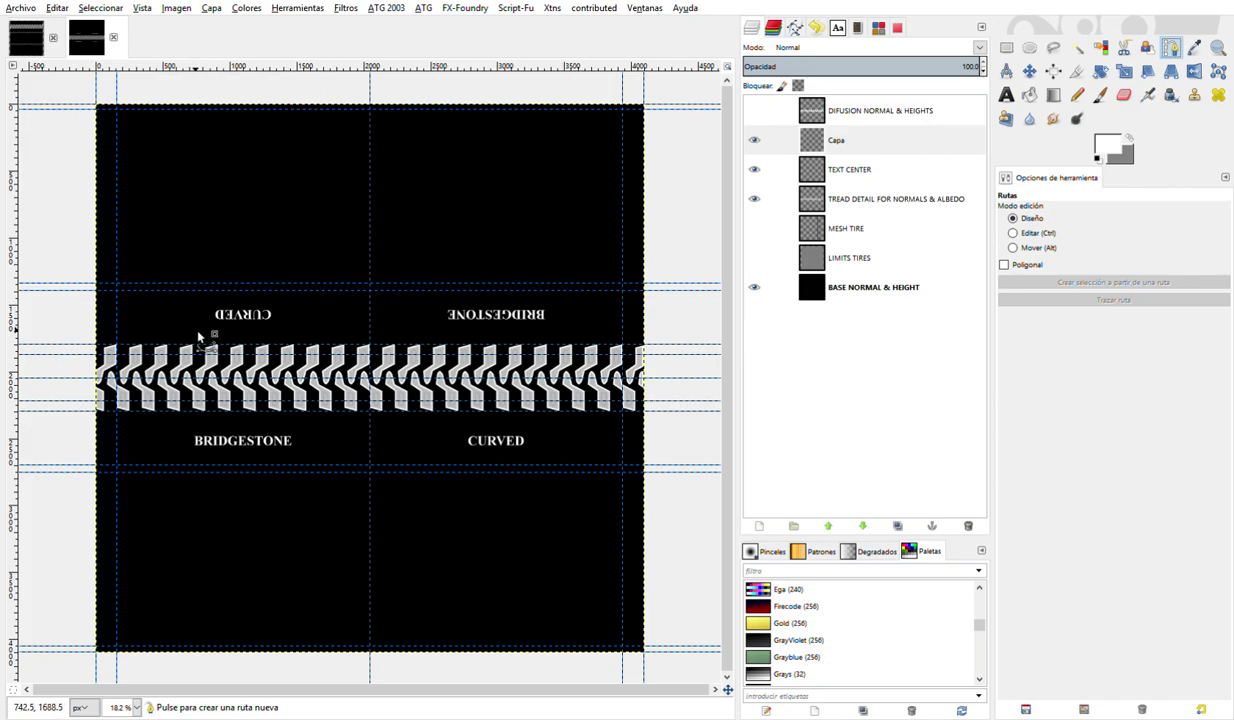
pyautogui.scroll(3, 117, 290)
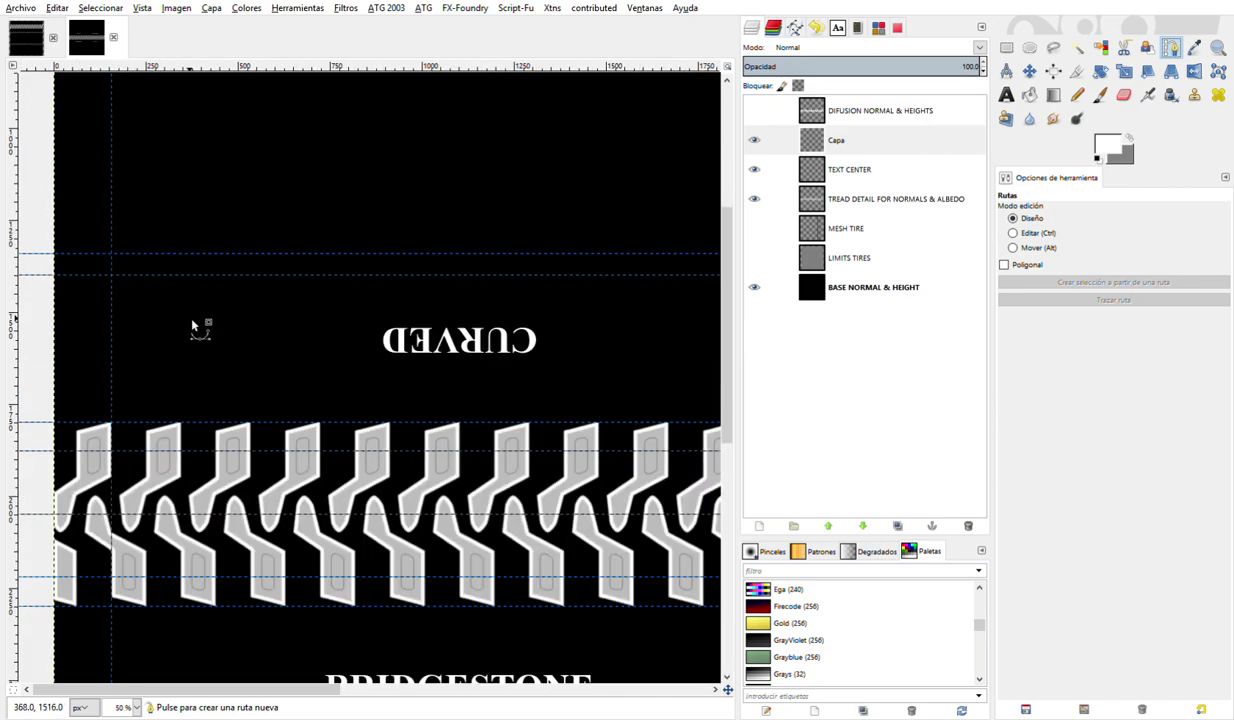
pyautogui.click(53, 274)
pyautogui.scroll(-2, 92, 316)
pyautogui.hscroll(5, 161, 327)
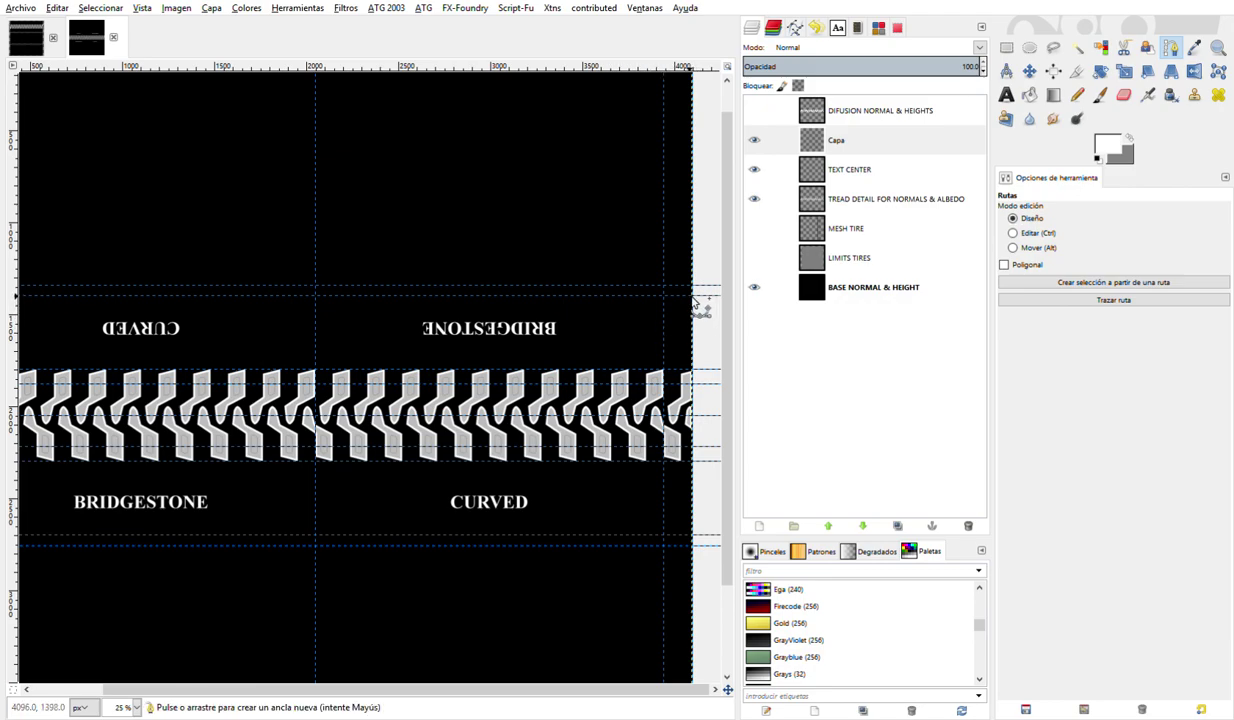
pyautogui.click(692, 295)
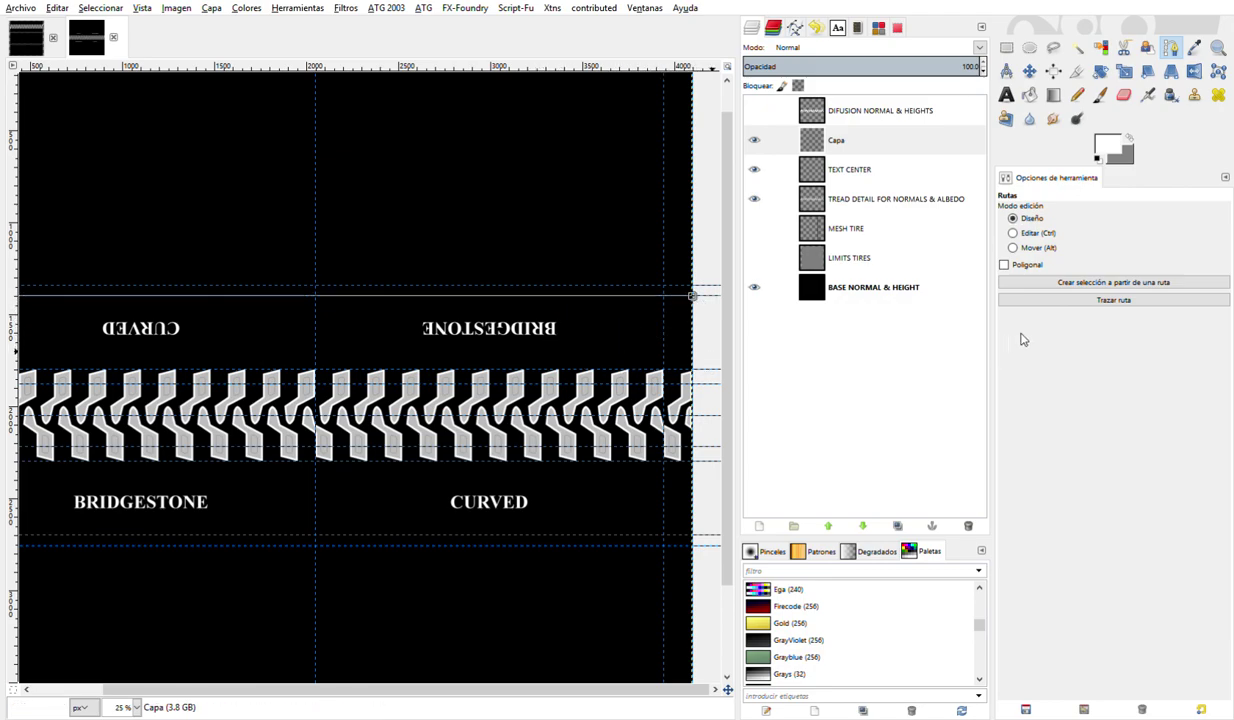
pyautogui.click(1090, 300)
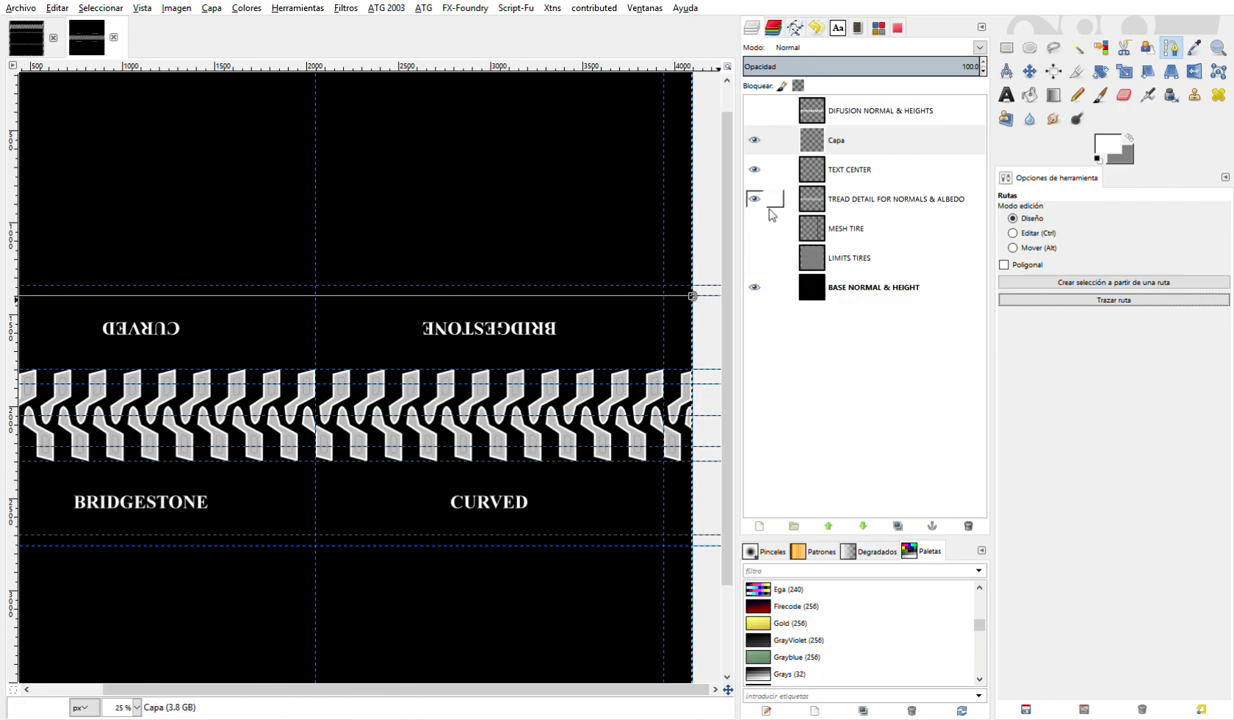
# - Zoom in and back out to inspect the stroked white line
pyautogui.press('1')
pyautogui.scroll(3, 430, 380)
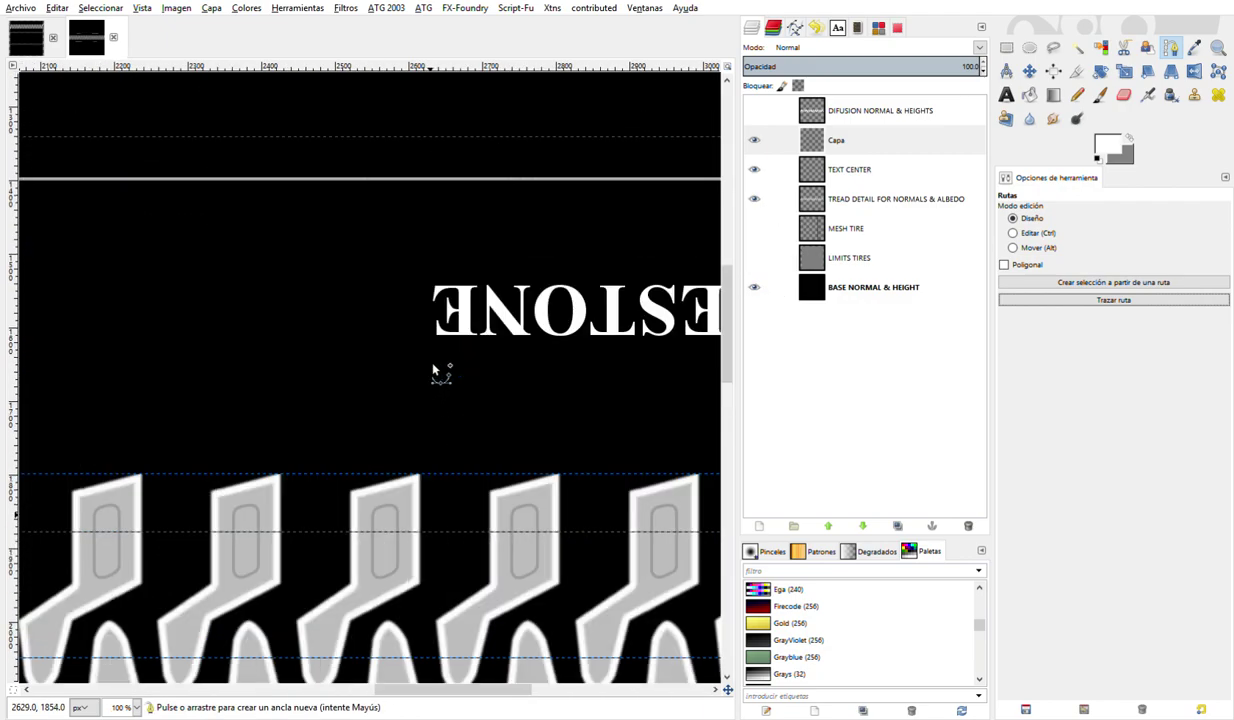
pyautogui.scroll(3, 440, 375)
pyautogui.press('2')
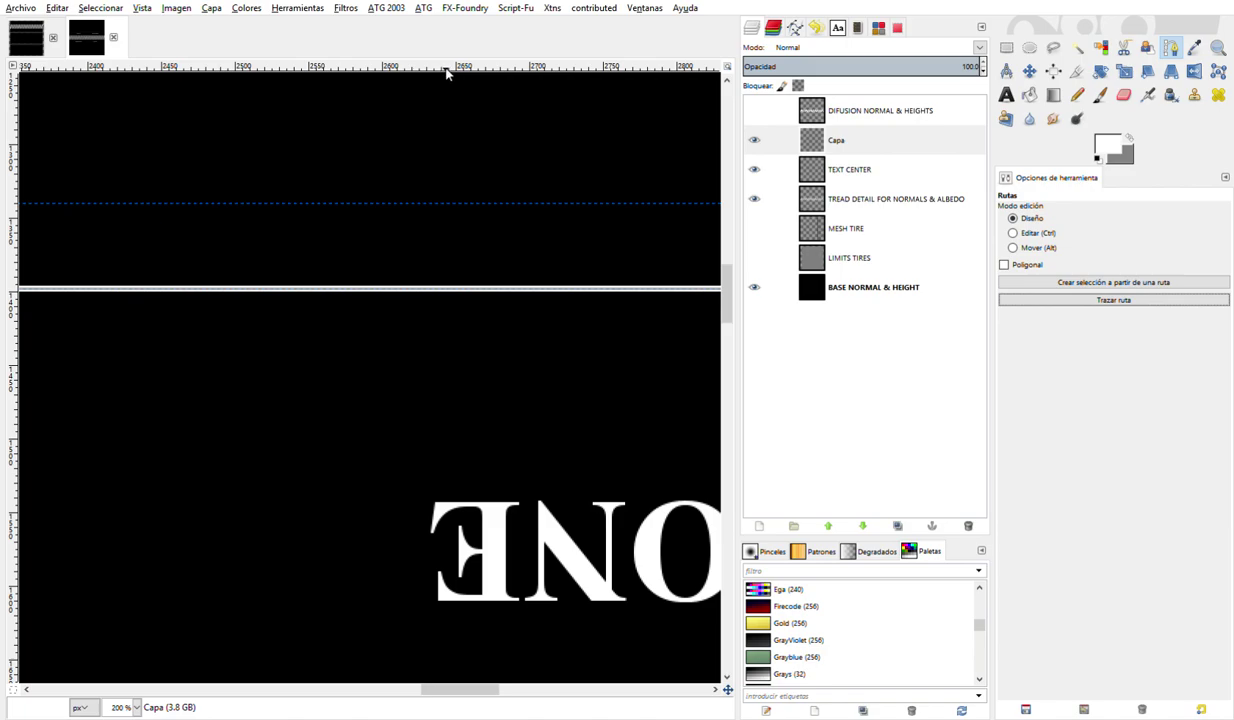
pyautogui.press('m')
pyautogui.hotkey('shift', '2')
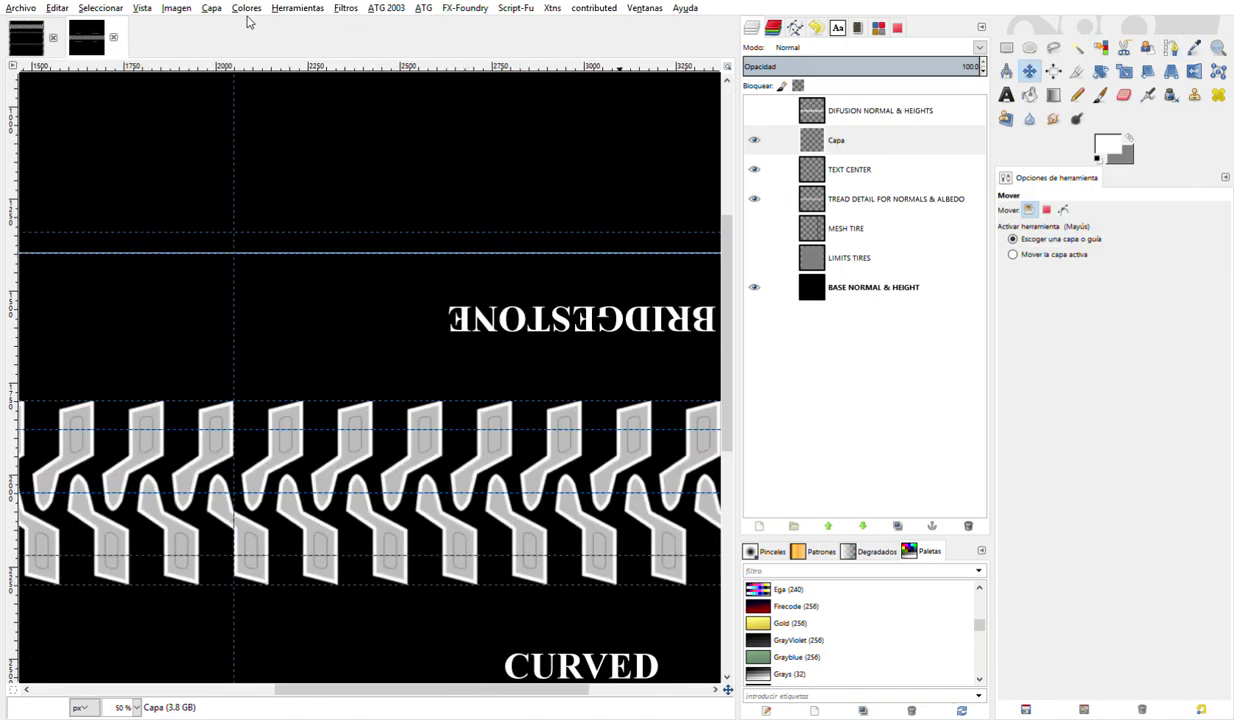
# - Zoom in on the white line and nudge it down a few pixels
pyautogui.click(212, 10)
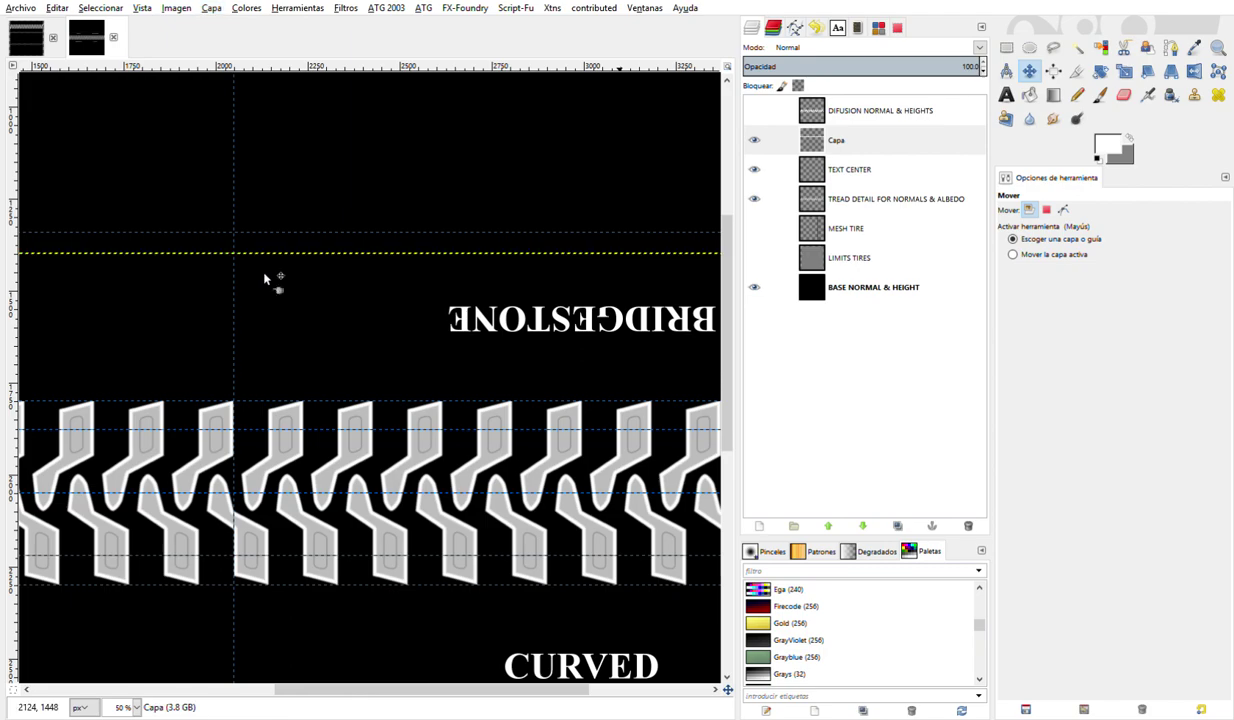
pyautogui.press('2')
pyautogui.press('3')
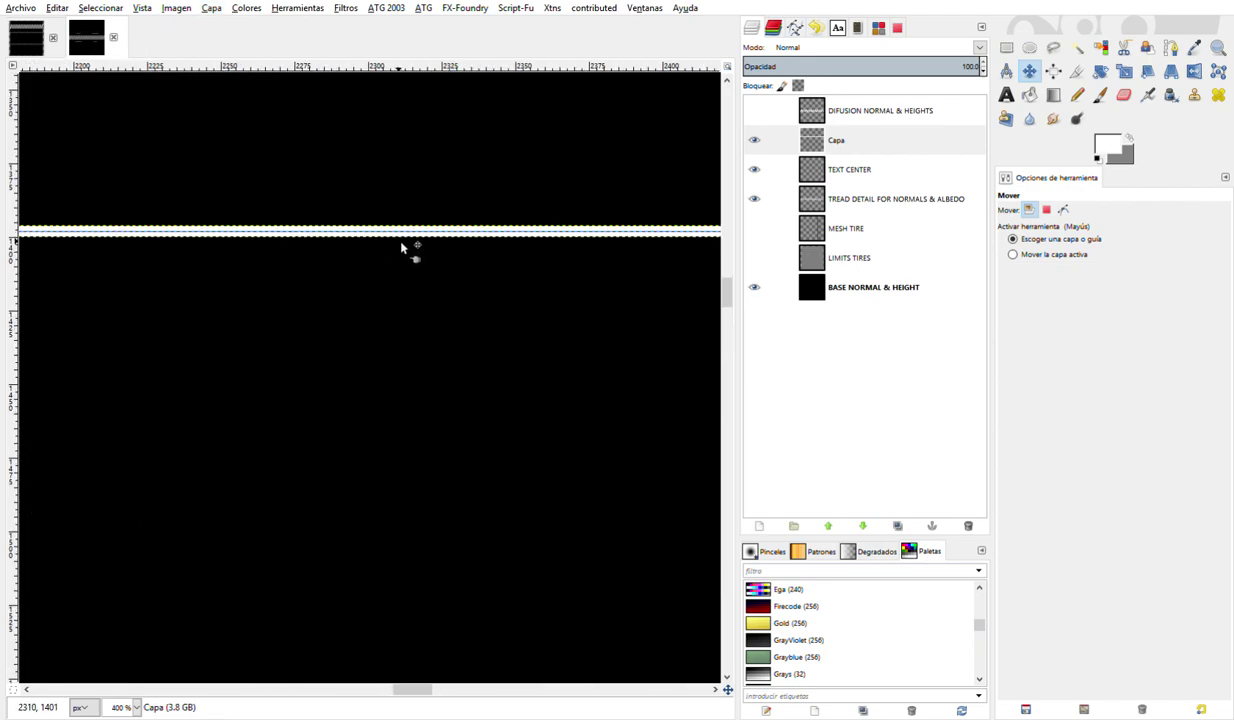
pyautogui.scroll(1, 405, 240)
pyautogui.scroll(2, 408, 236)
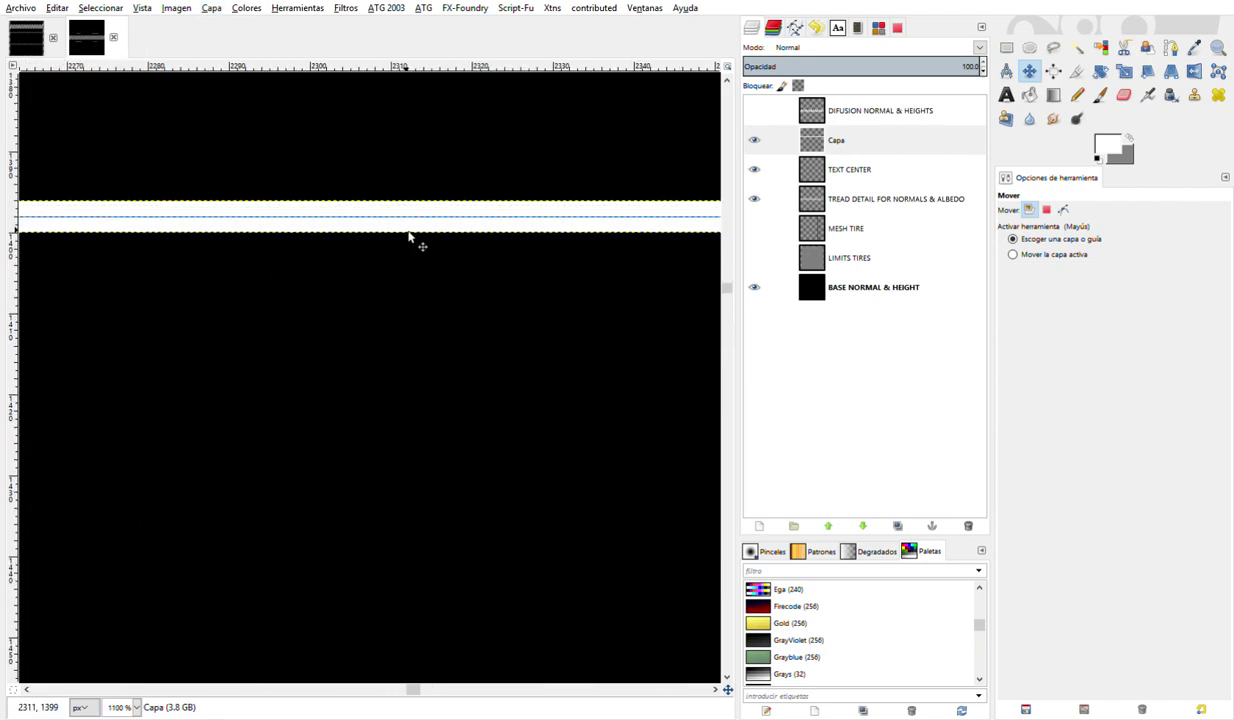
pyautogui.moveTo(408, 236); pyautogui.dragTo(413, 234)
pyautogui.scroll(-4, 408, 284)
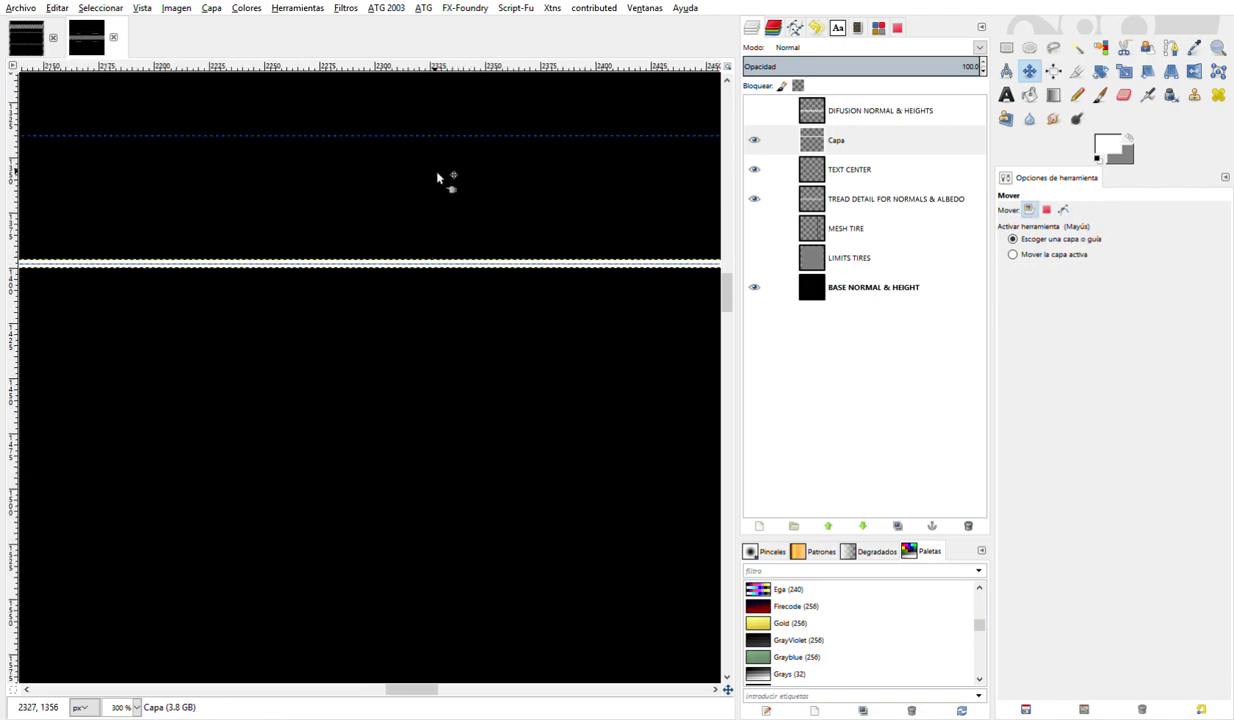
pyautogui.press('Down')
pyautogui.press('Down')
pyautogui.press('Down')
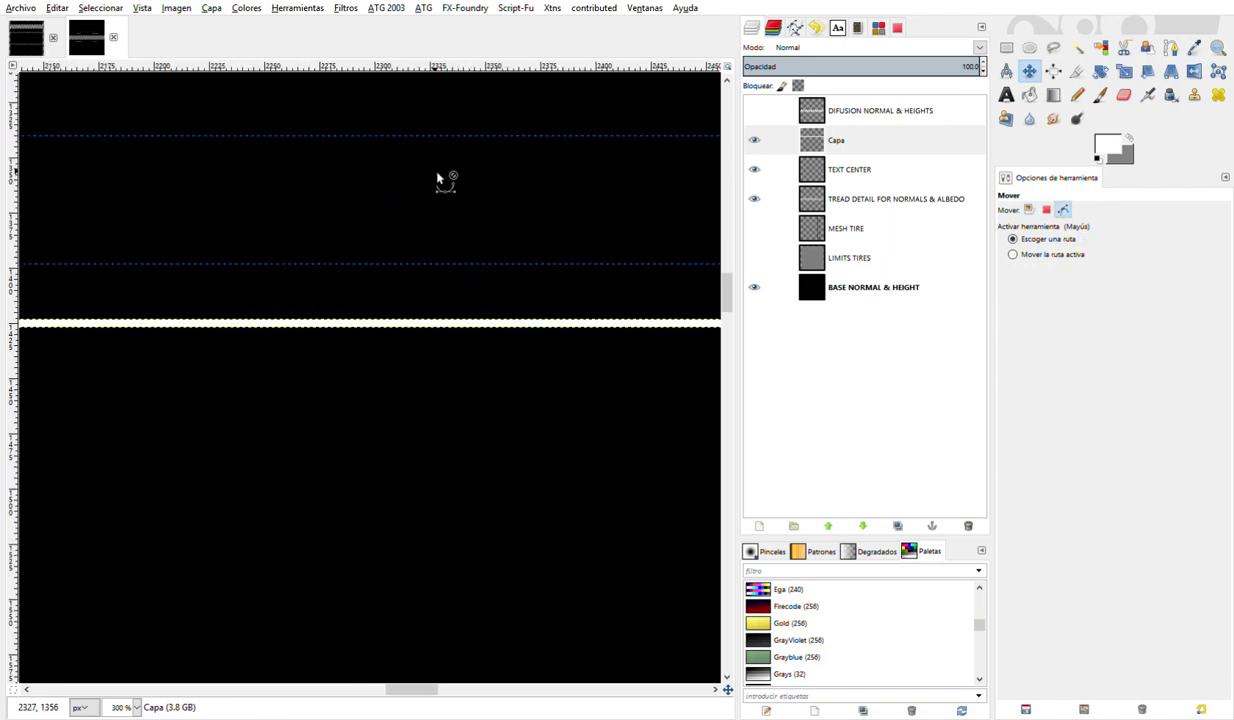
pyautogui.scroll(-5, 435, 195)
pyautogui.scroll(-2, 432, 212)
pyautogui.scroll(3, 420, 266)
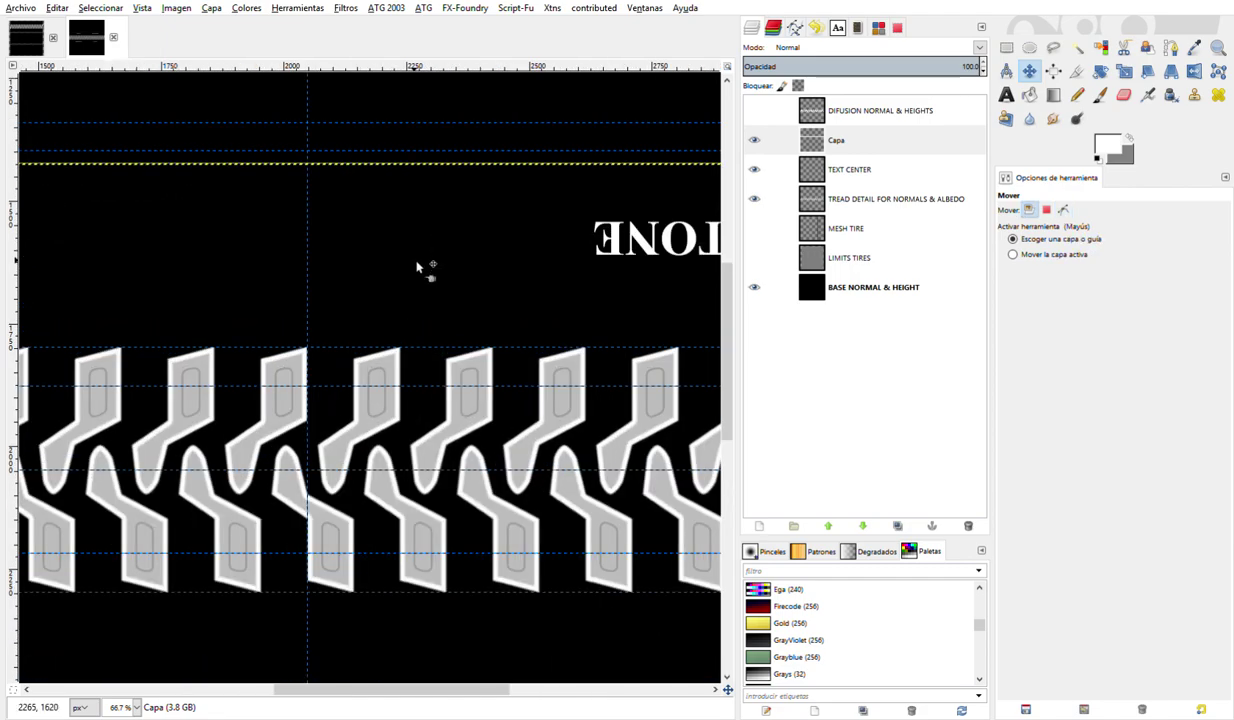
pyautogui.press('Down')
pyautogui.press('Down')
pyautogui.press('Down')
pyautogui.press('Down')
pyautogui.press('Down')
pyautogui.press('Down')
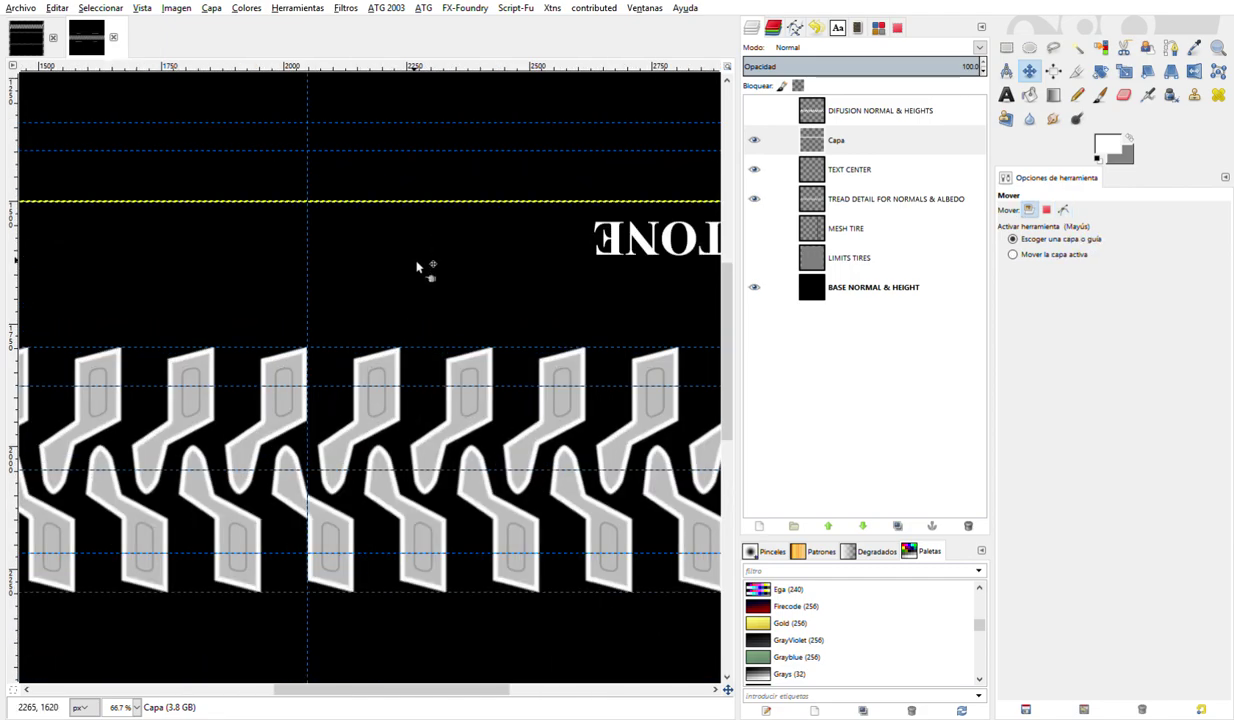
# - Duplicate the Capa line, shift the copy just below the original, and merge it down
pyautogui.click(827, 148)
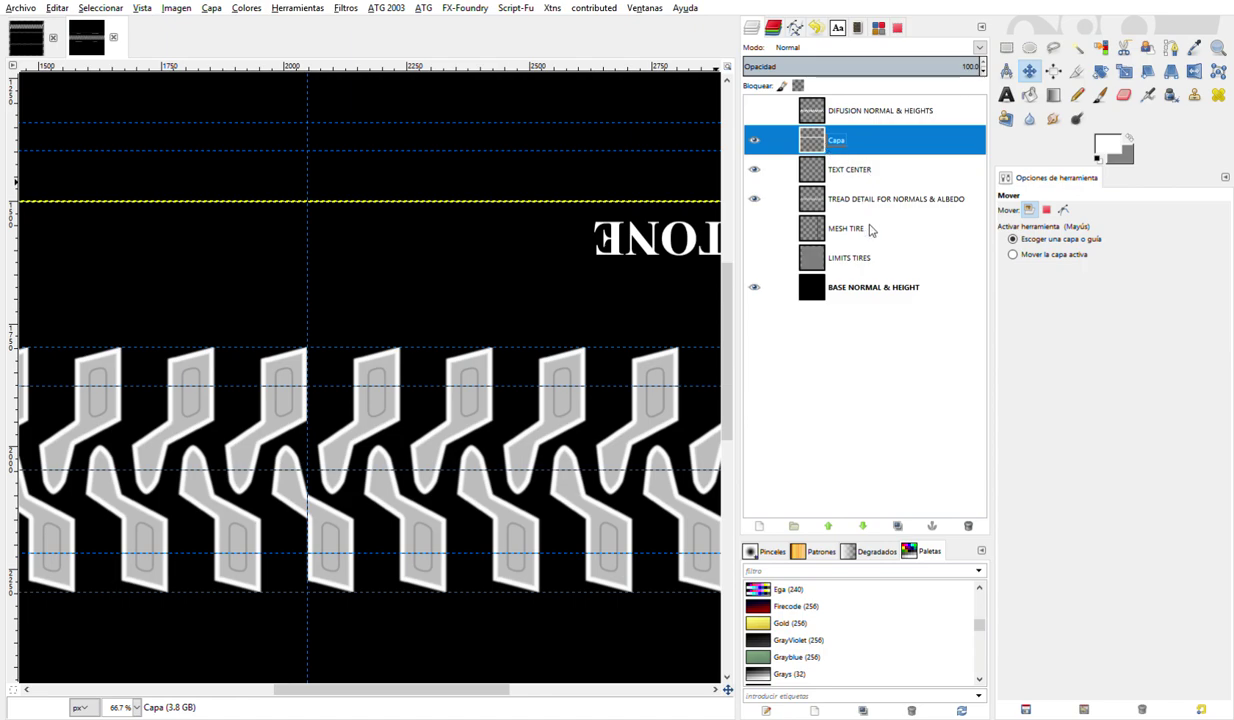
pyautogui.hotkey('ctrl', 'shift', 'd')
pyautogui.press('2')
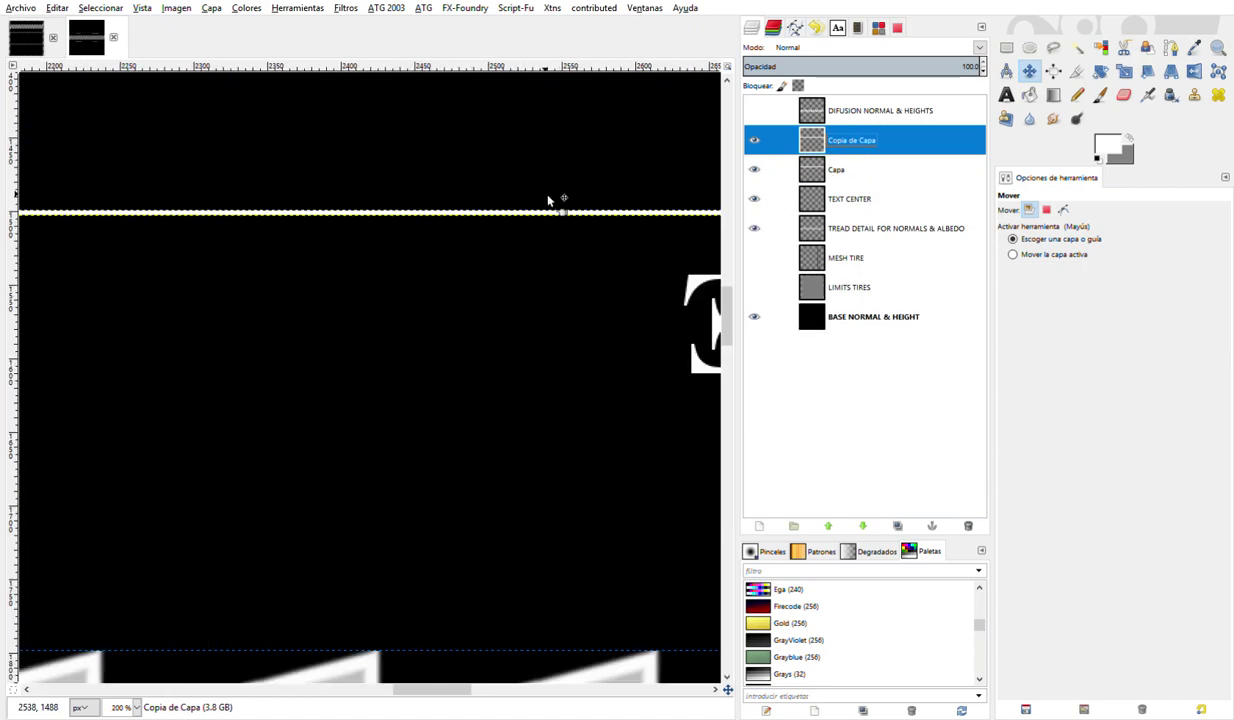
pyautogui.scroll(-2, 540, 218)
pyautogui.scroll(-1, 553, 251)
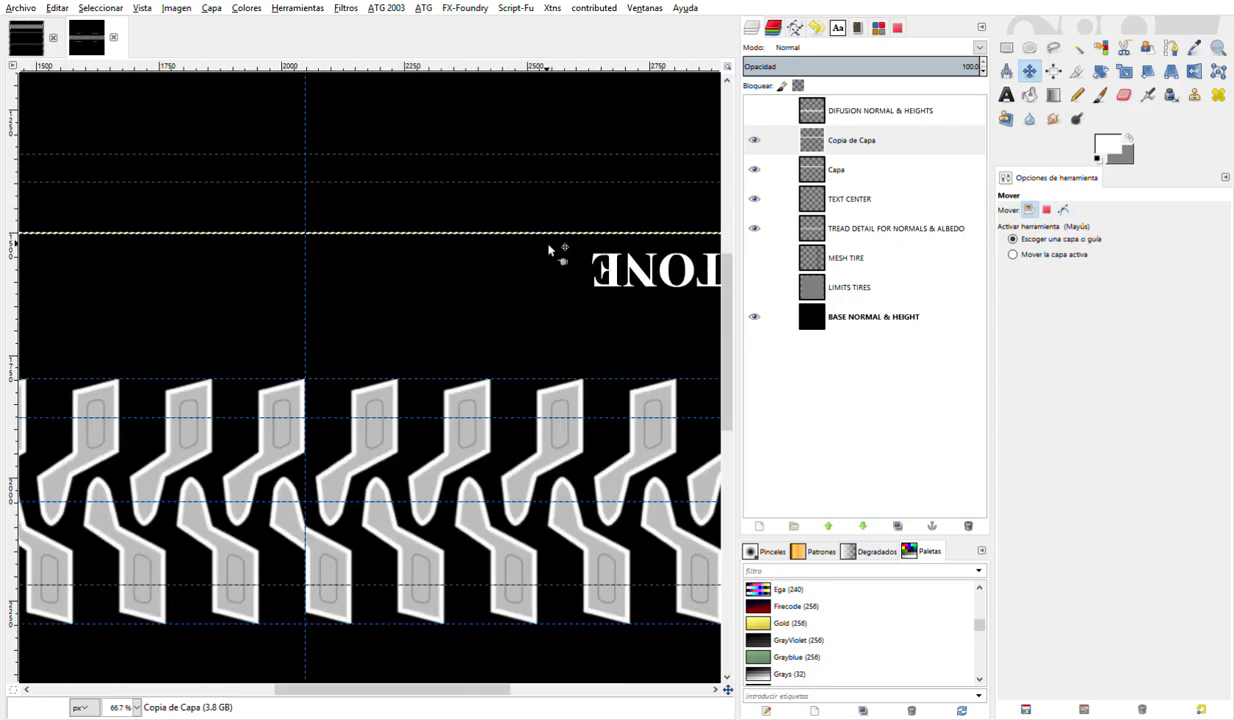
pyautogui.hotkey('shift', 'Down')
pyautogui.hotkey('shift', 'Down')
pyautogui.hotkey('shift', 'Down')
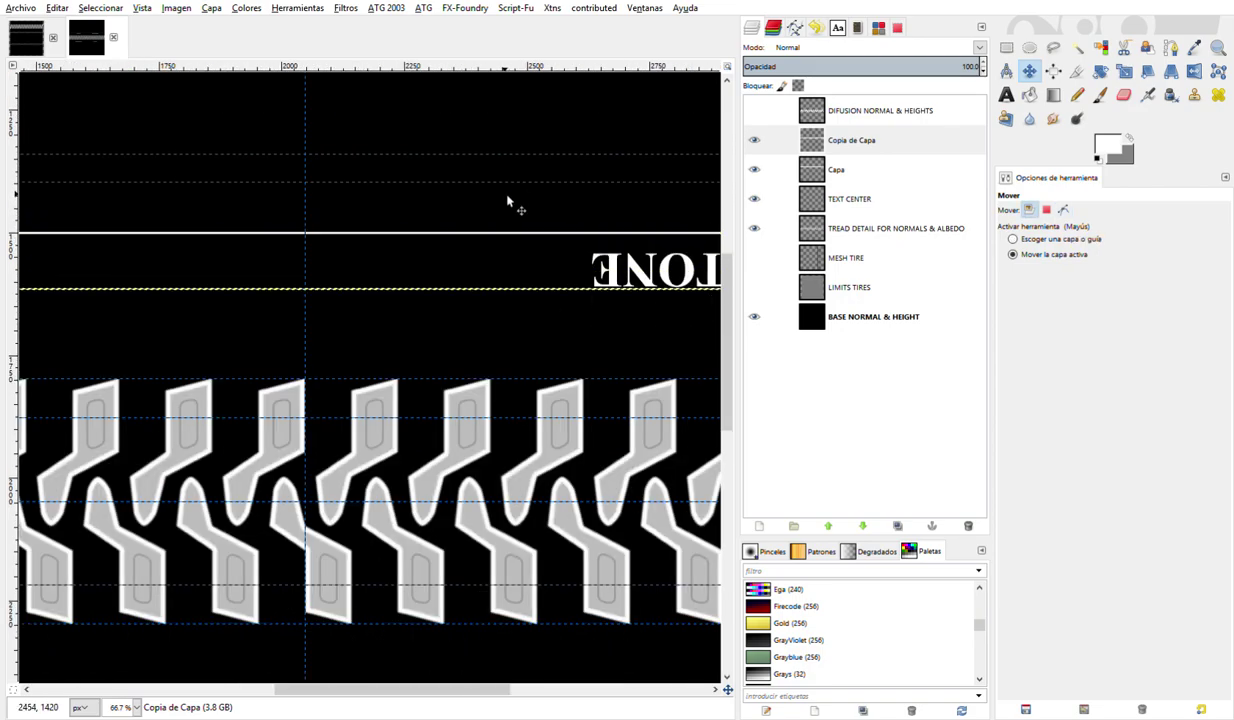
pyautogui.hotkey('shift', 'Down')
pyautogui.hotkey('shift', 'Down')
pyautogui.hotkey('shift', 'Down')
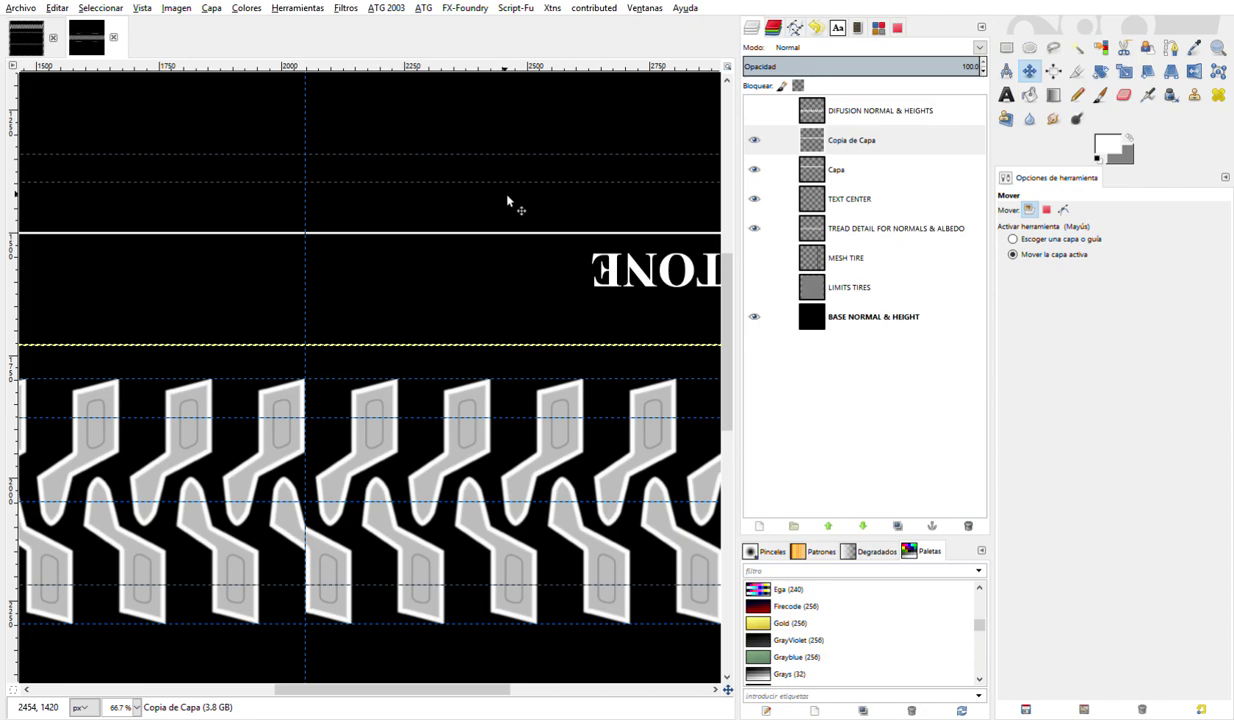
pyautogui.press('Up')
pyautogui.press('Up')
pyautogui.press('Up')
pyautogui.press('Up')
pyautogui.press('Up')
pyautogui.press('Up')
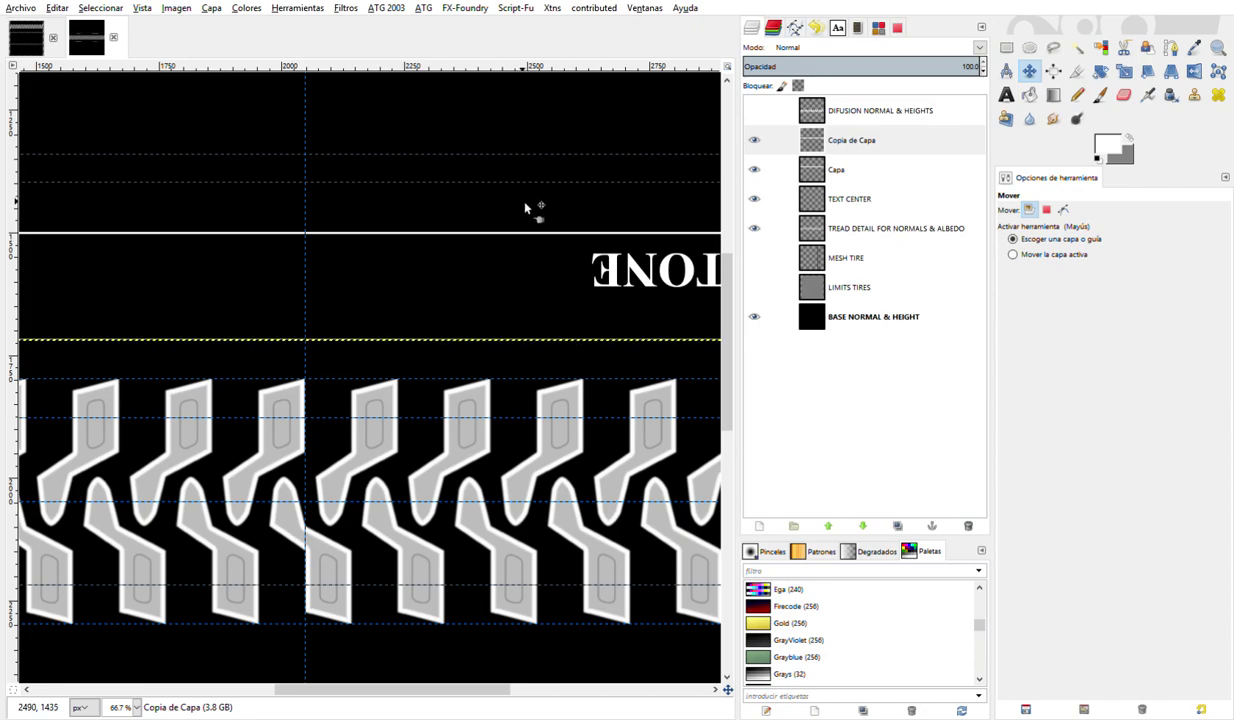
pyautogui.click(836, 144)
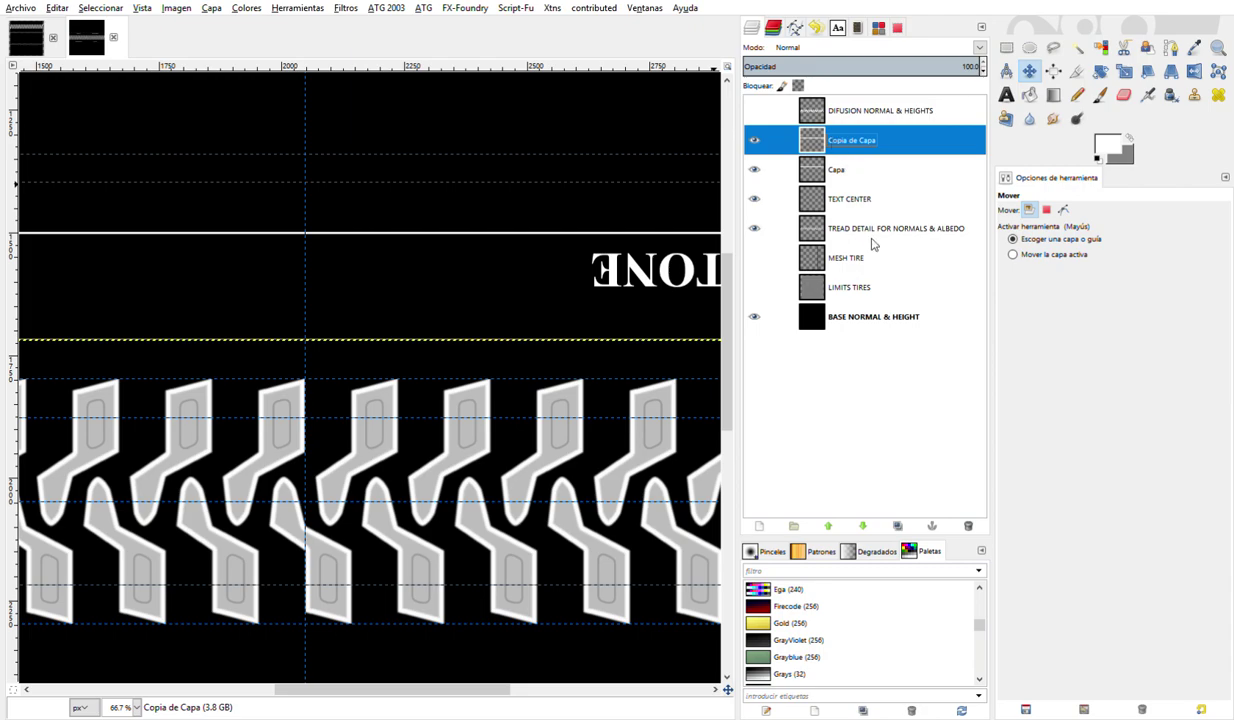
pyautogui.hotkey('ctrl', 'm')
# - Rename the Capa layer to DETAILS SIDEWALL and toggle its visibility to check the lines
pyautogui.doubleClick(838, 141)
pyautogui.write('DETAILS SIDEWALL')
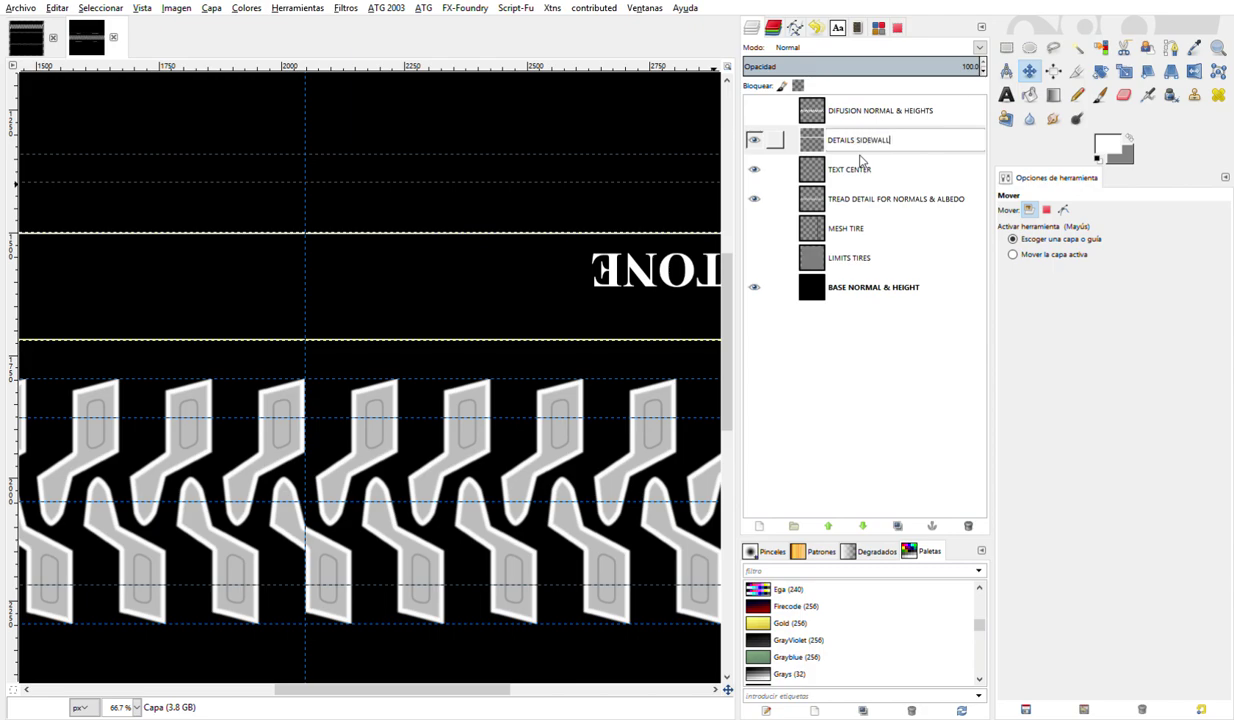
pyautogui.press('Return')
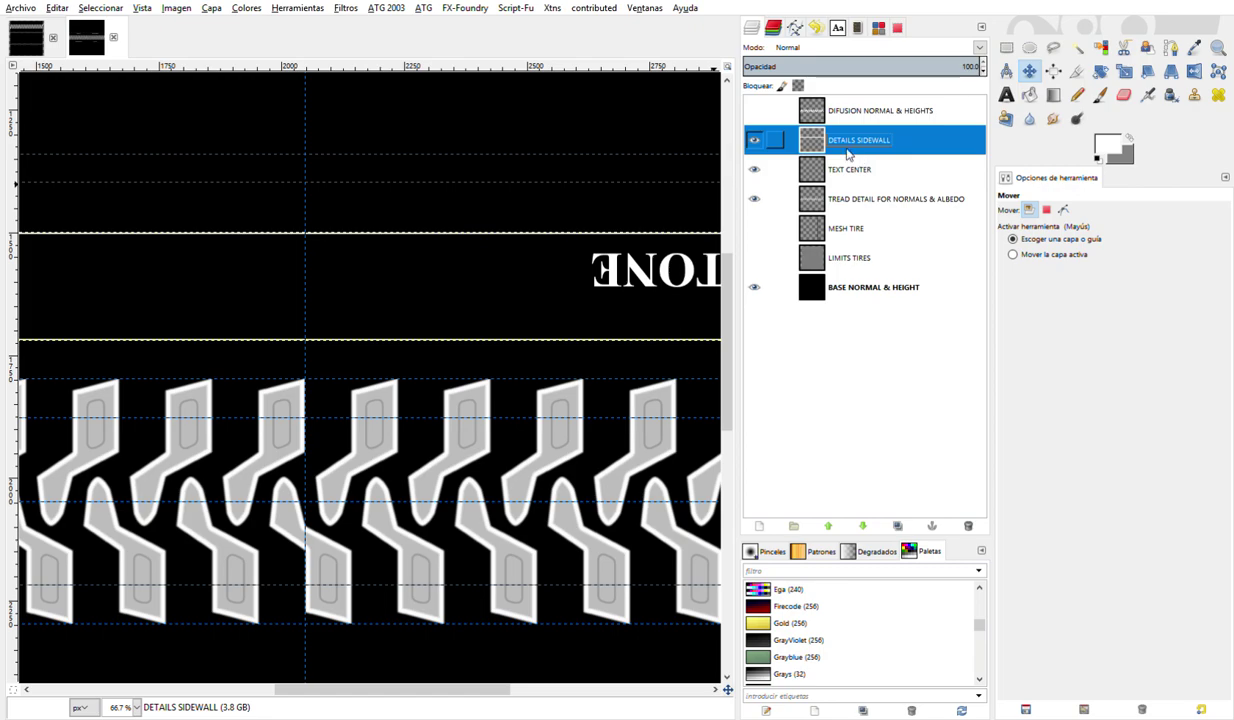
pyautogui.keyDown('ctrl'); pyautogui.scroll(-3, 548, 341); pyautogui.keyUp('ctrl')
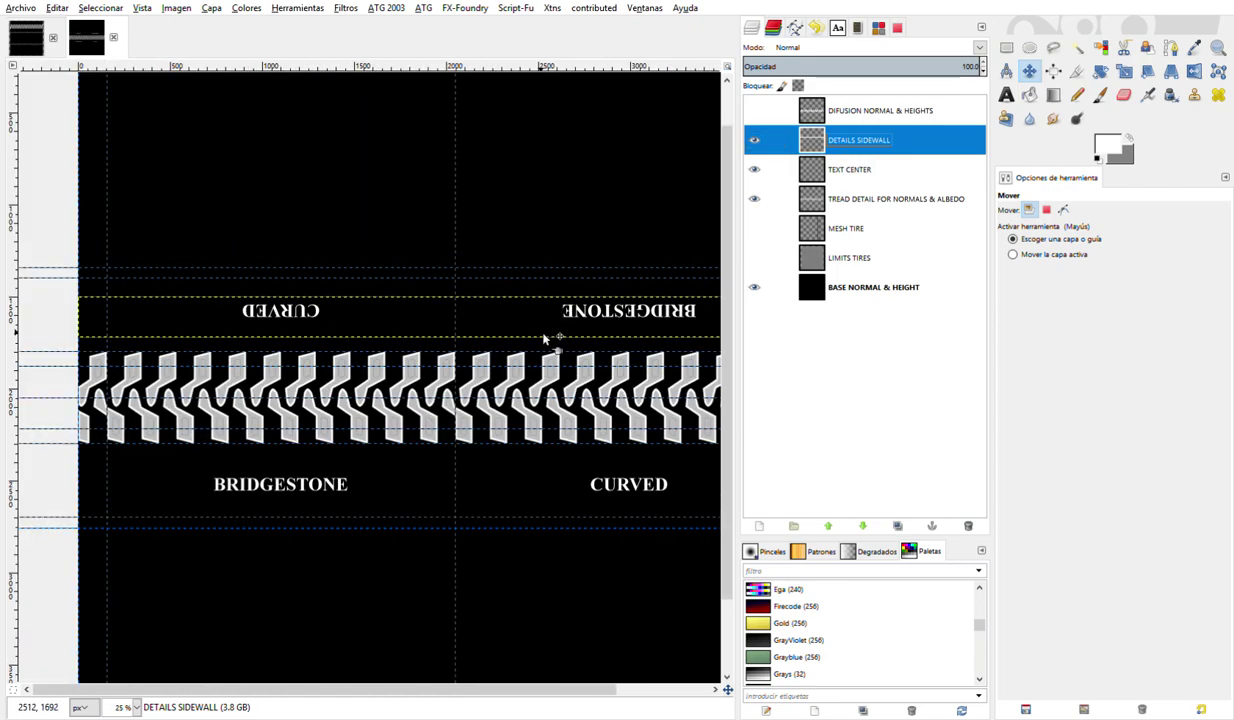
pyautogui.click(752, 142)
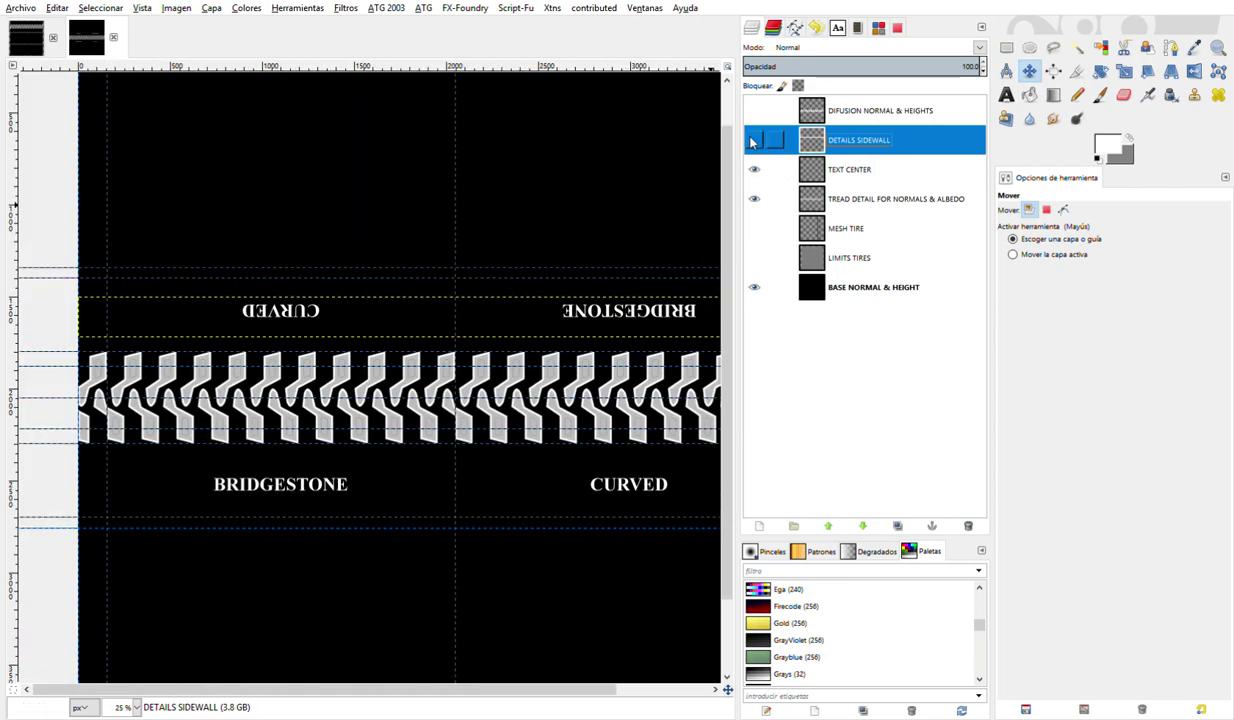
pyautogui.click(752, 142)
# - Reselect DETAILS SIDEWALL as the working layer and pick Rectangle Select
pyautogui.click(768, 165)
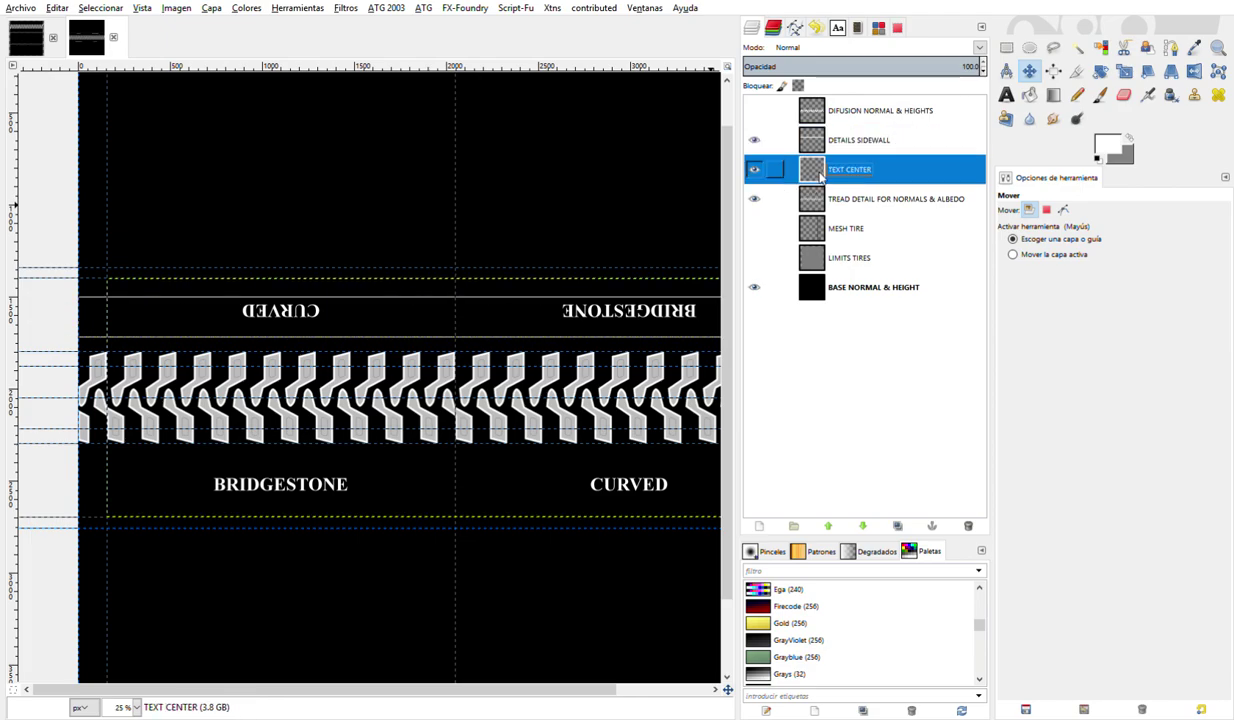
pyautogui.keyDown('ctrl'); pyautogui.scroll(3, 500, 320); pyautogui.keyUp('ctrl')
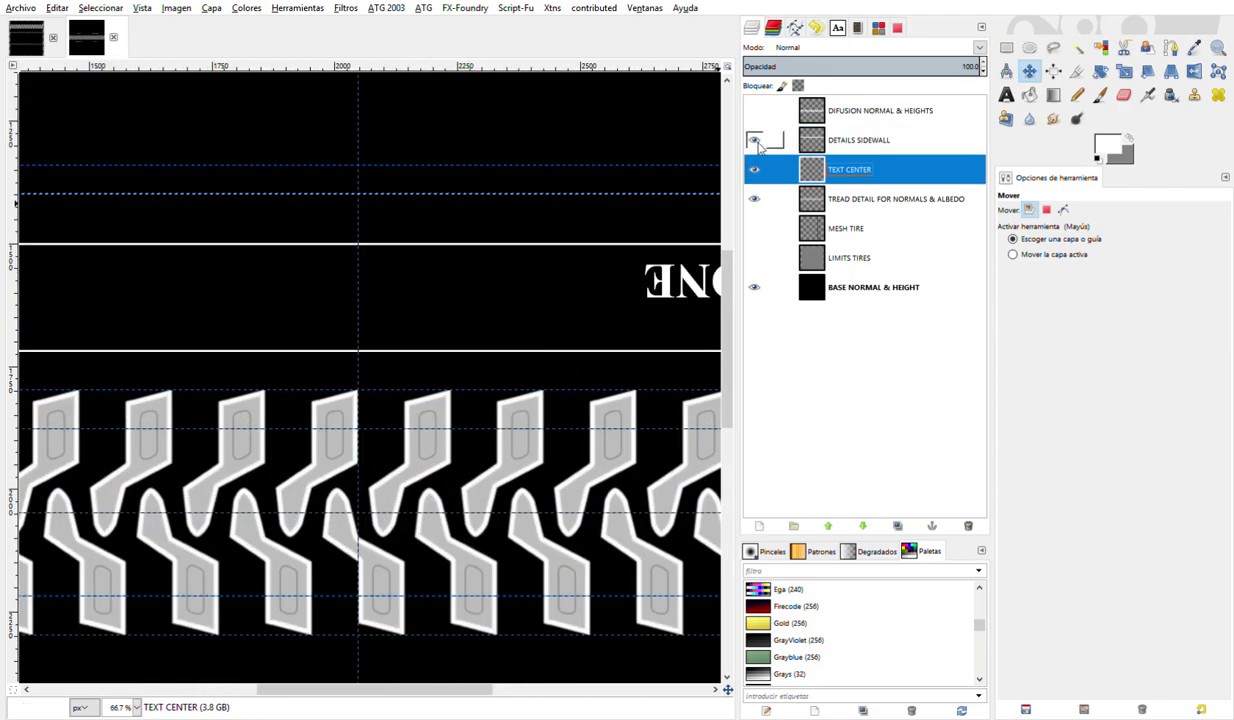
pyautogui.click(830, 141)
pyautogui.keyDown('ctrl'); pyautogui.scroll(-4, 465, 270); pyautogui.keyUp('ctrl')
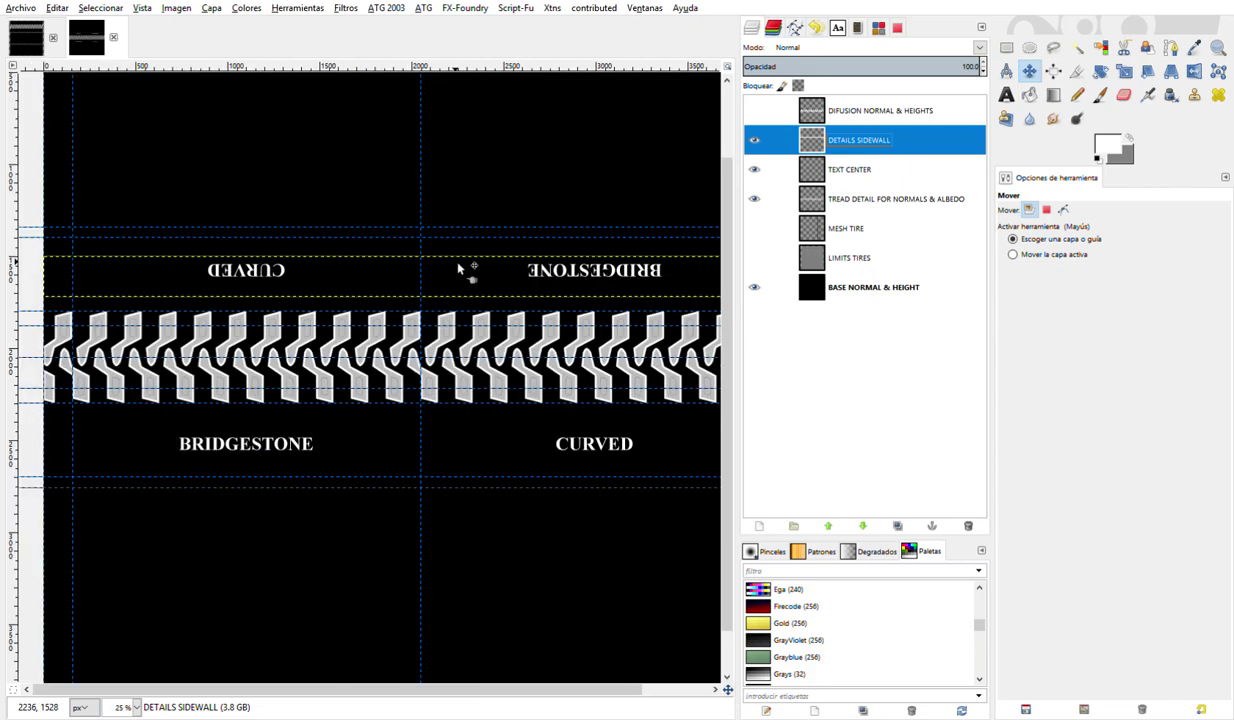
pyautogui.click(1007, 49)
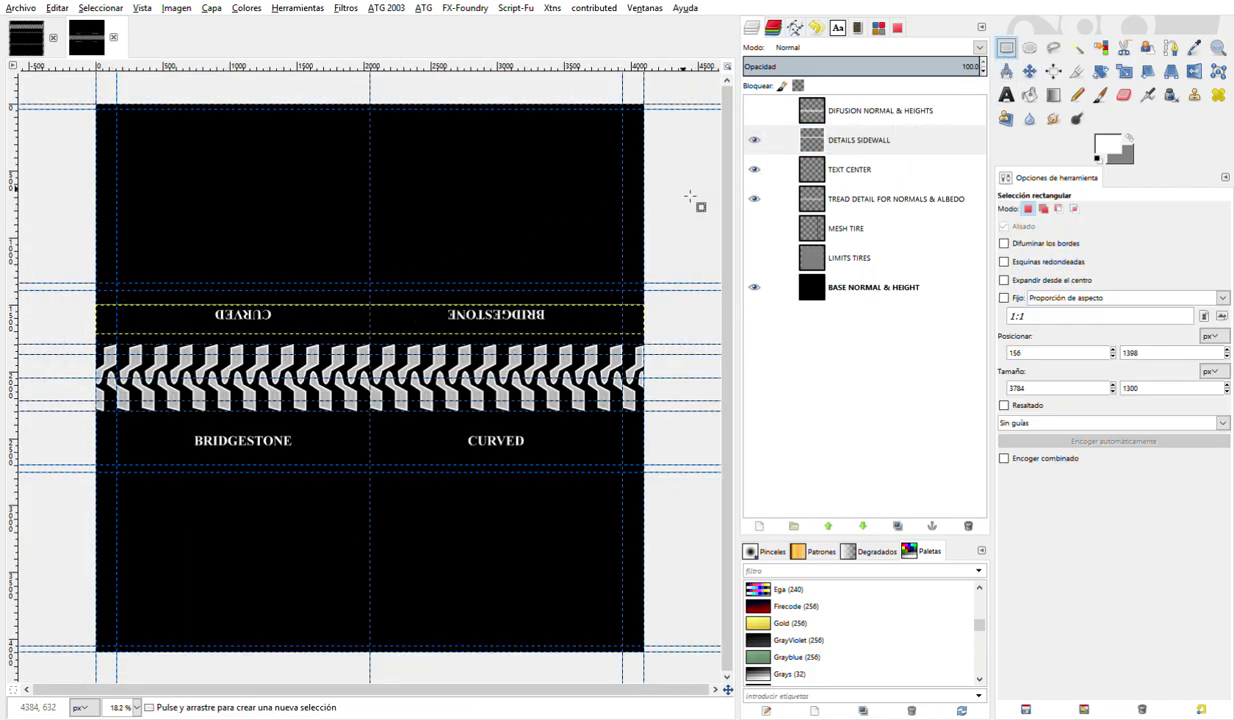
# - Crop DETAILS SIDEWALL to a 4096×1300 selection of the tire strip
pyautogui.click(754, 257)
pyautogui.click(754, 287)
pyautogui.click(860, 140)
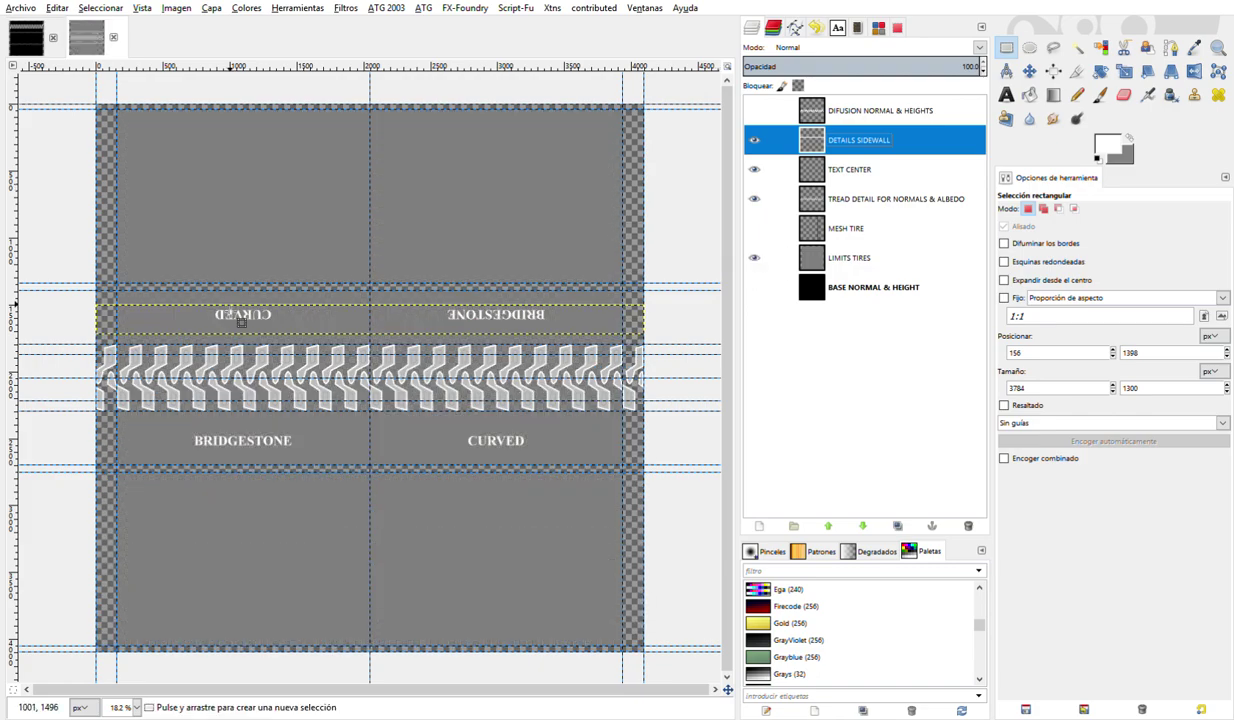
pyautogui.moveTo(96, 296); pyautogui.dragTo(658, 471)
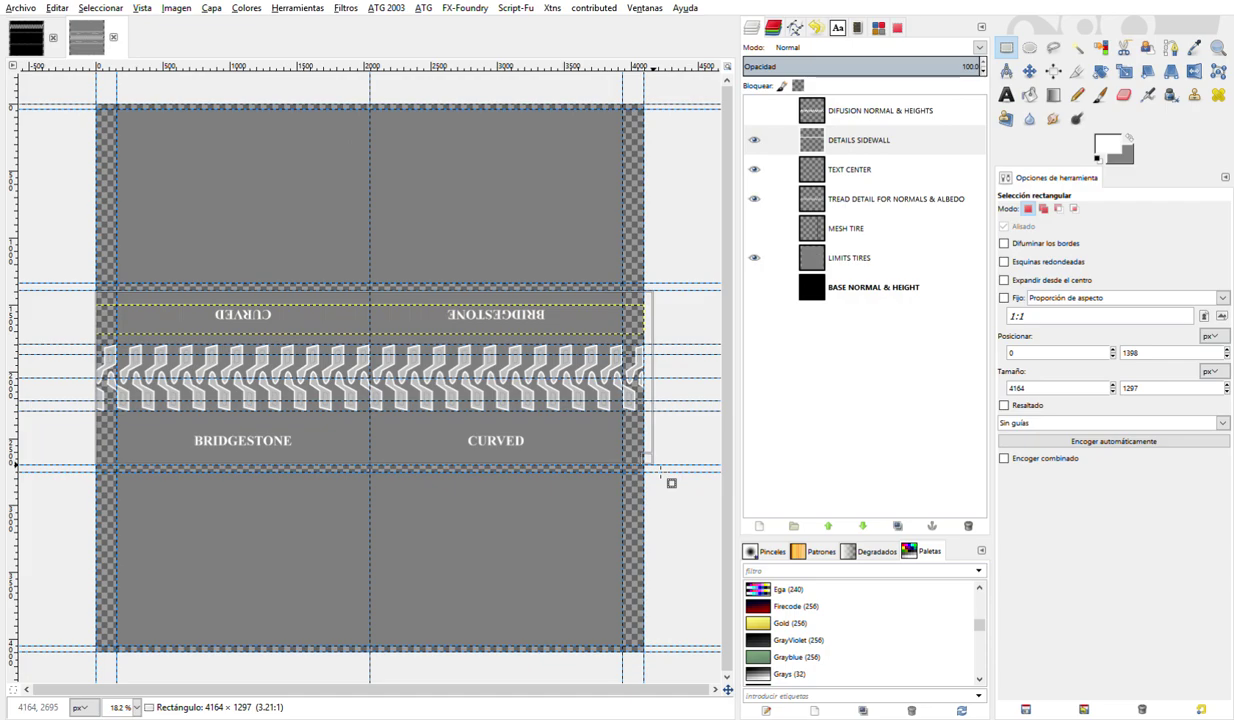
pyautogui.moveTo(658, 471); pyautogui.dragTo(655, 472)
pyautogui.scroll(1, 515, 400)
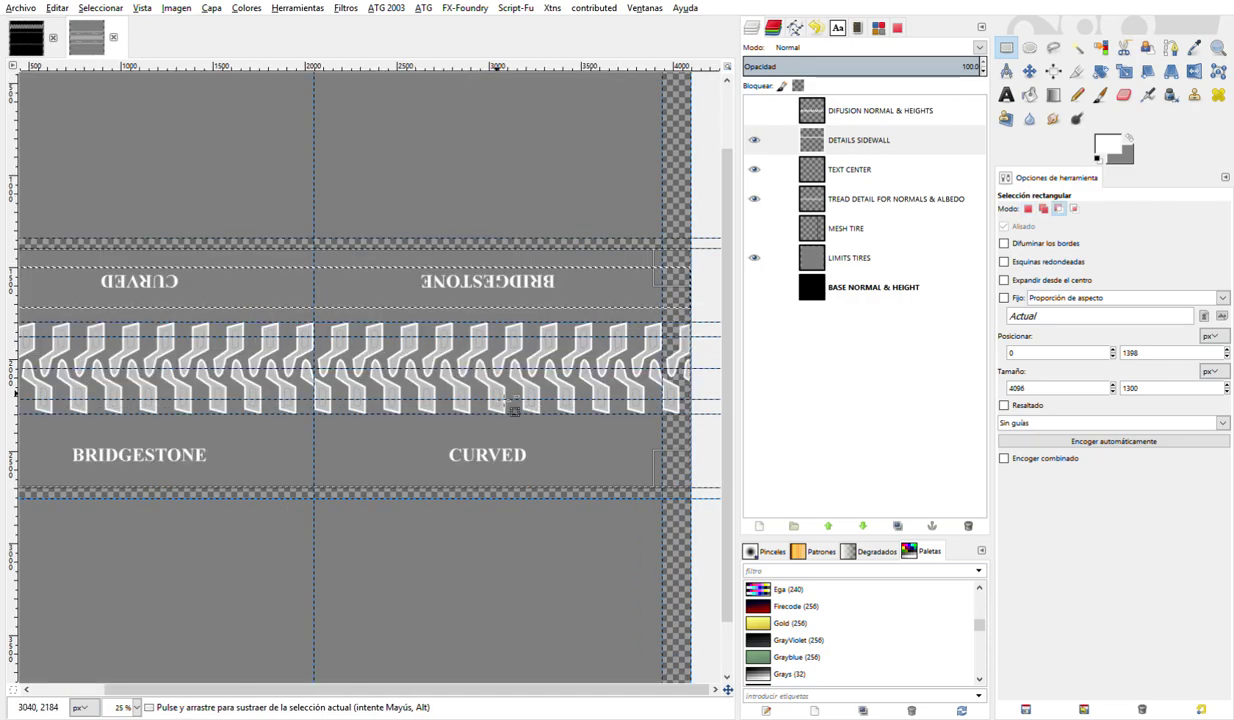
pyautogui.click(211, 10)
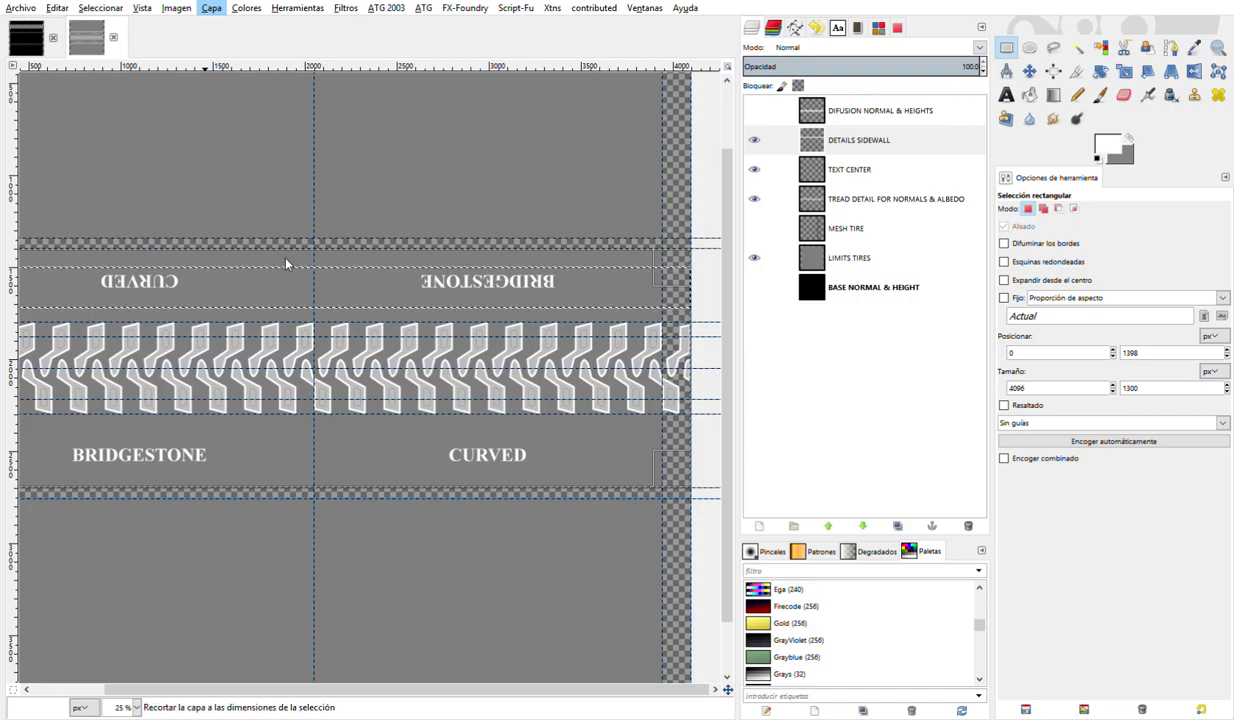
pyautogui.click(312, 262)
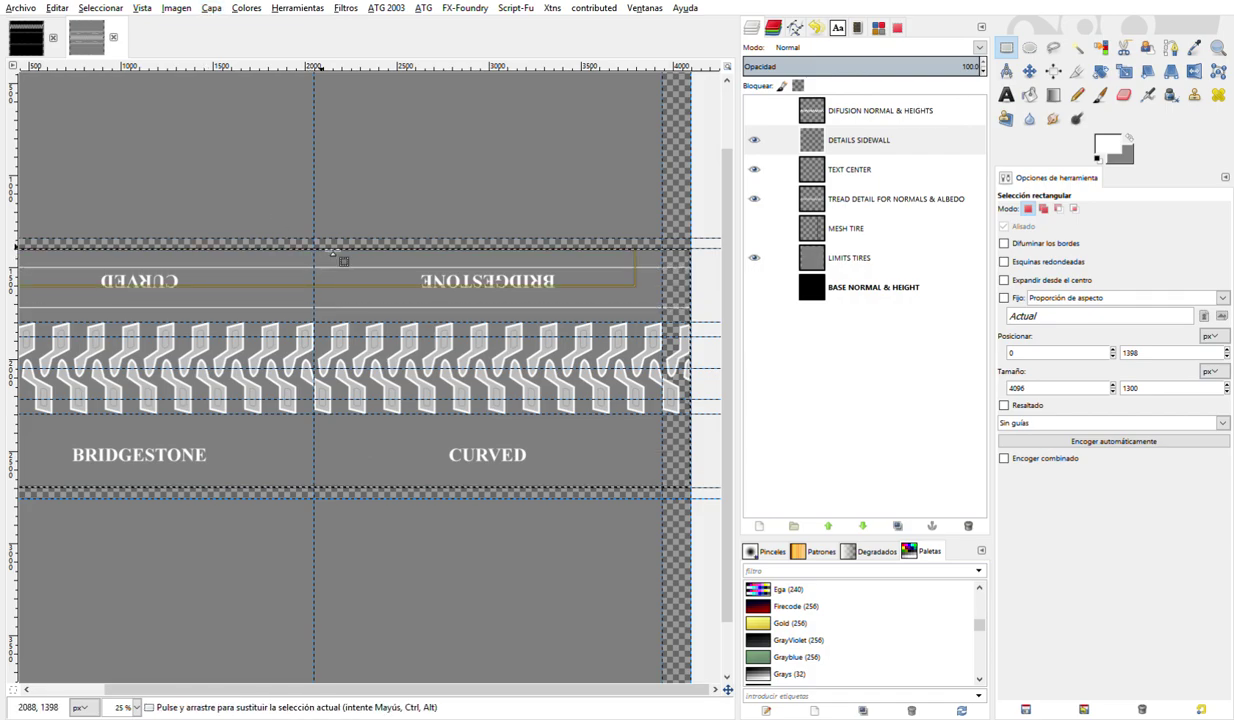
# - Duplicate DETAILS SIDEWALL, flip the copy vertically, and merge it back down
pyautogui.click(100, 8)
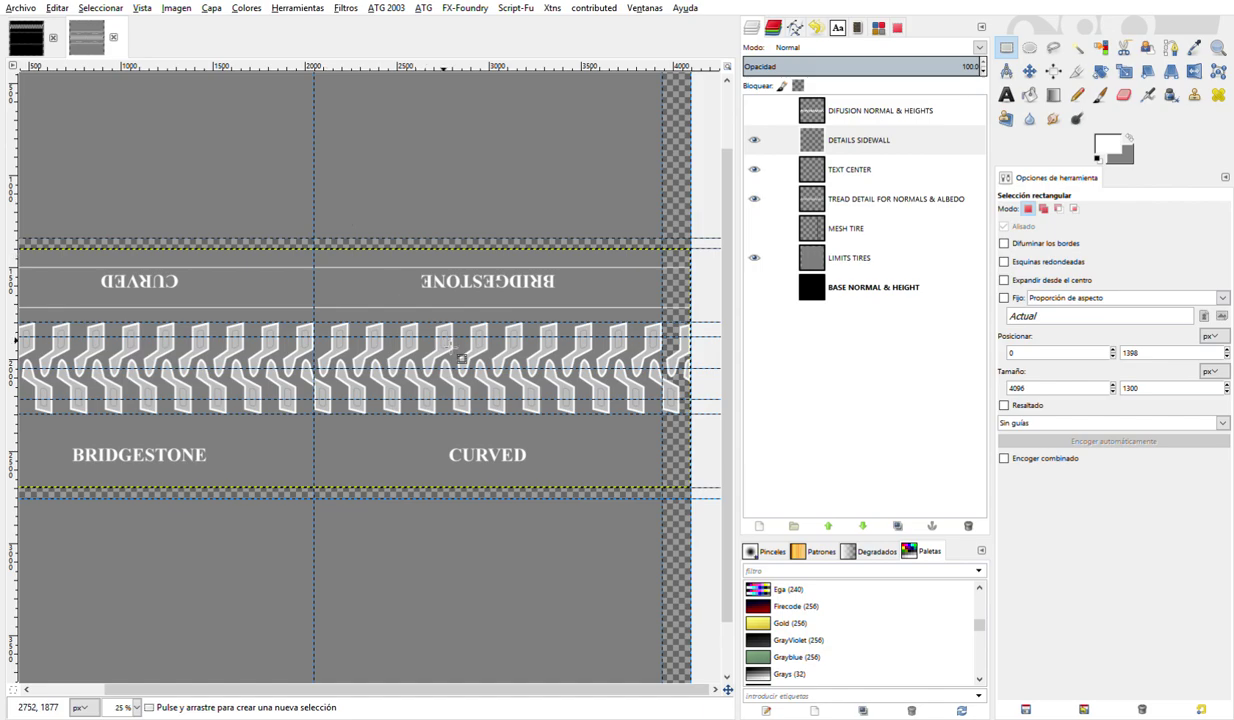
pyautogui.click(832, 144)
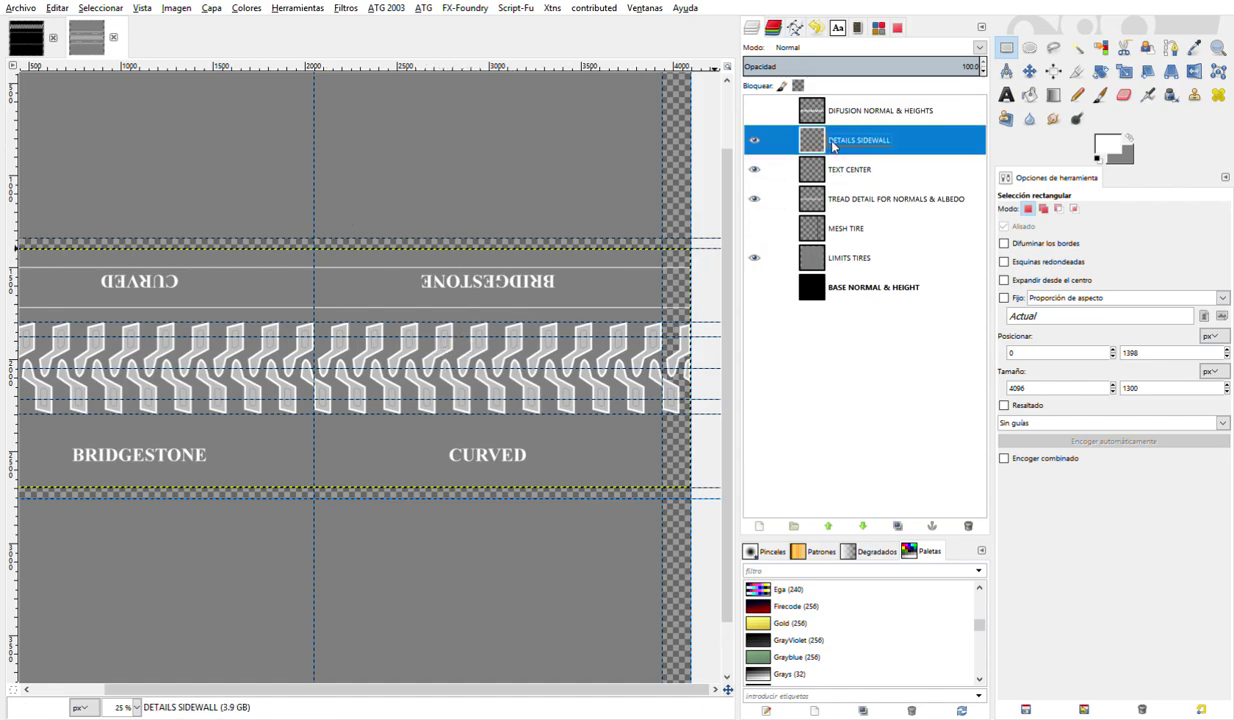
pyautogui.hotkey('shift', 'ctrl', 'd')
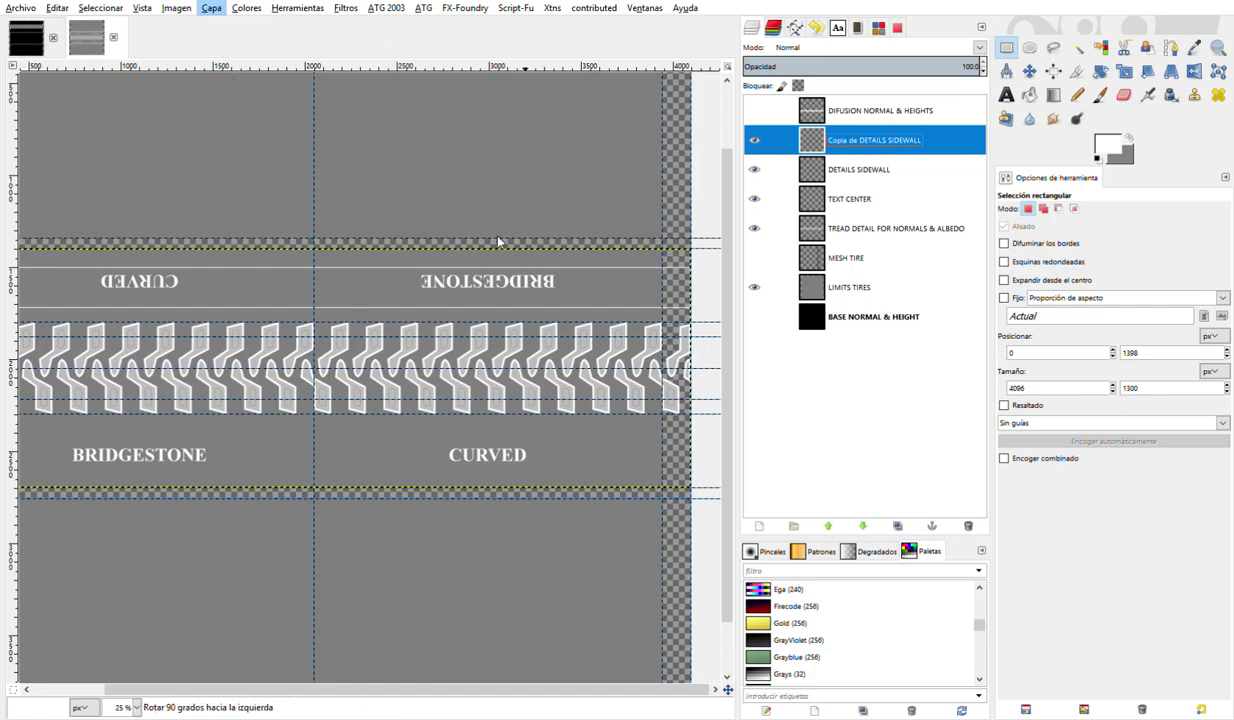
pyautogui.click(498, 260)
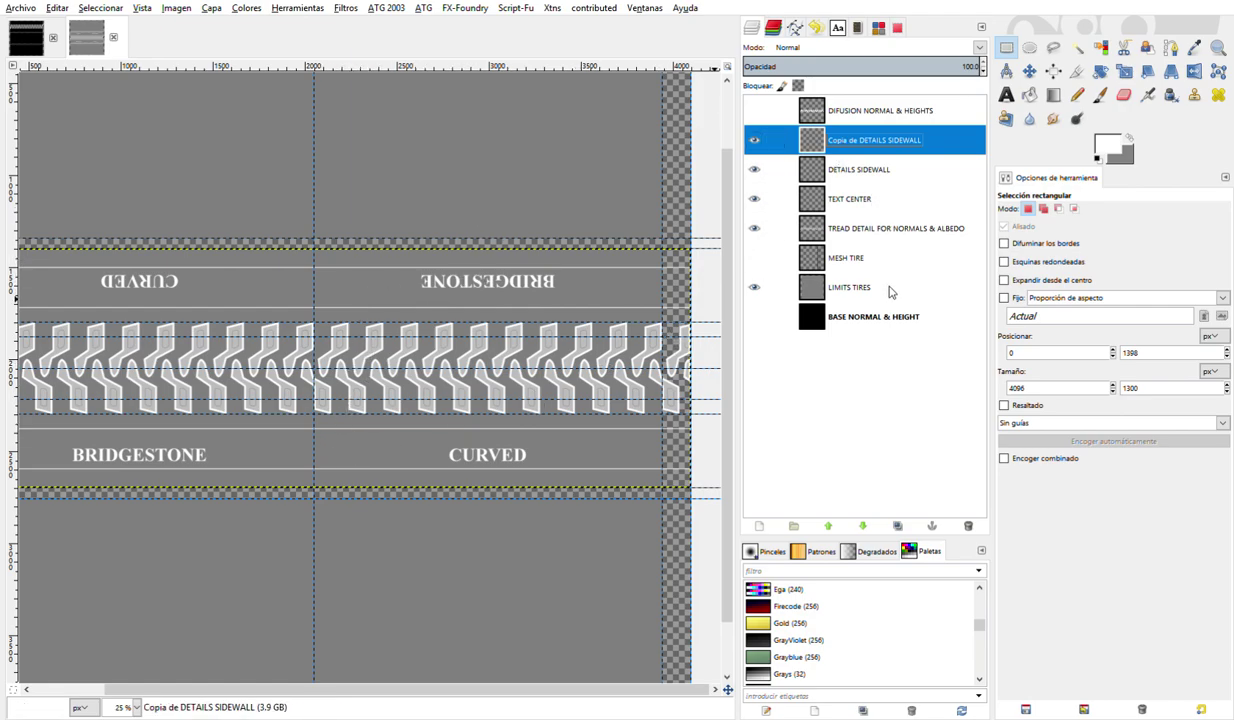
pyautogui.hotkey('ctrl', 'shift', 'm')
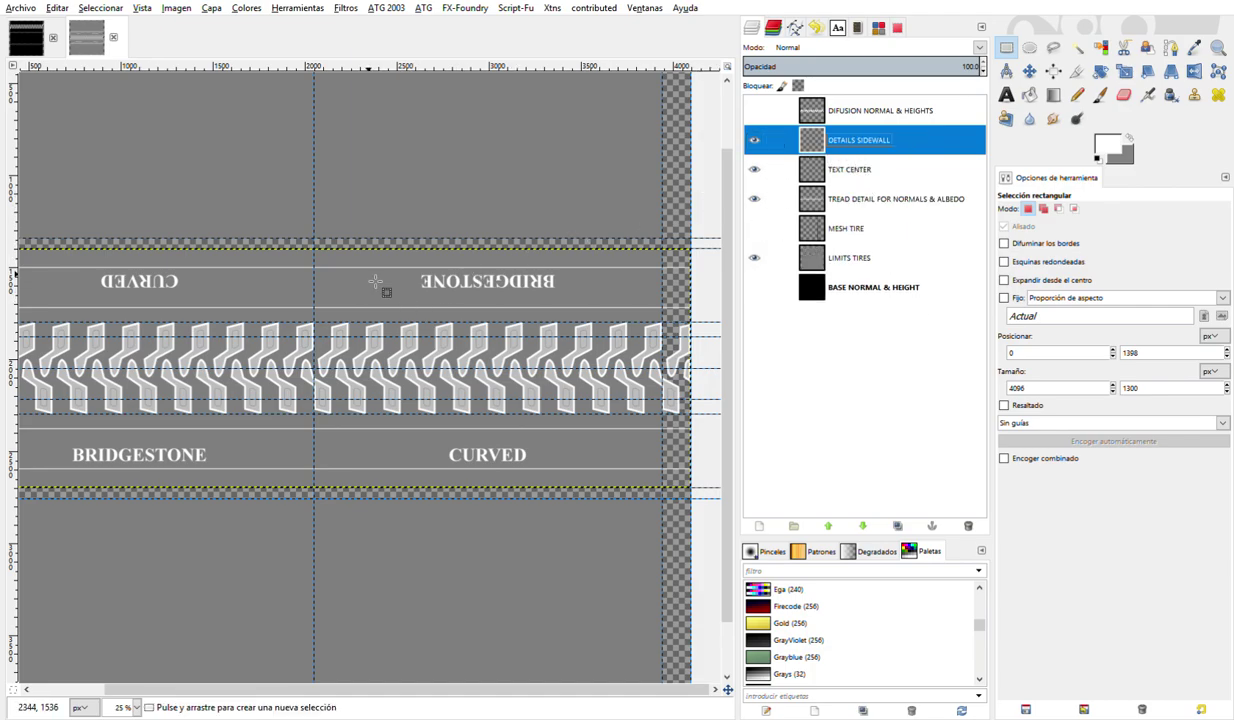
pyautogui.press('-')
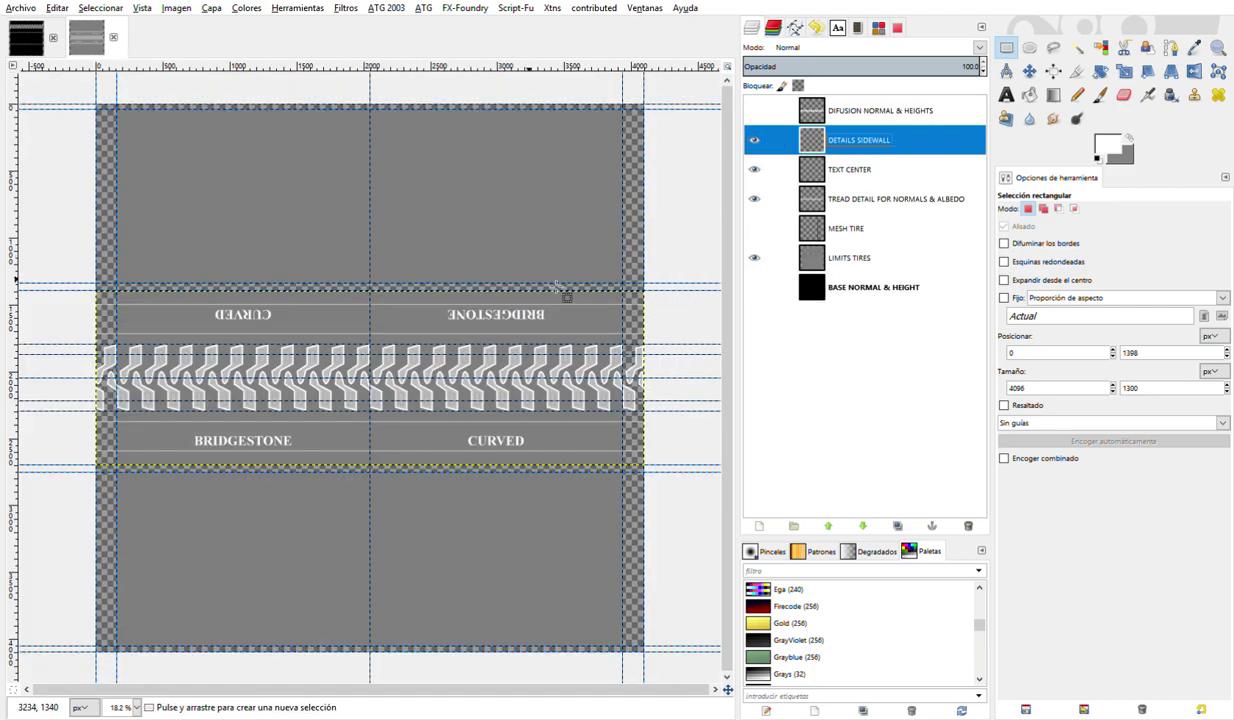
# - Hide DETAILS SIDEWALL and the black base, and show LIMITS TIRES so only the tread remains
pyautogui.click(756, 288)
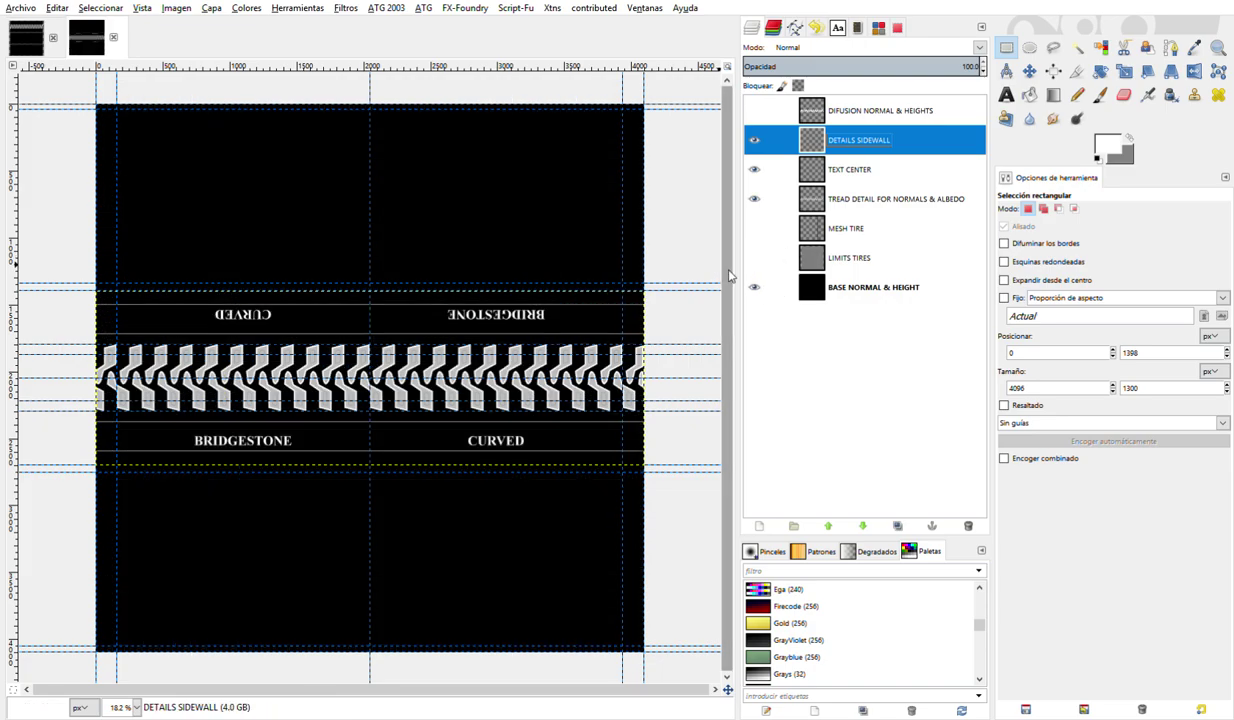
pyautogui.scroll(3, 475, 398)
pyautogui.hscroll(-5, 510, 388)
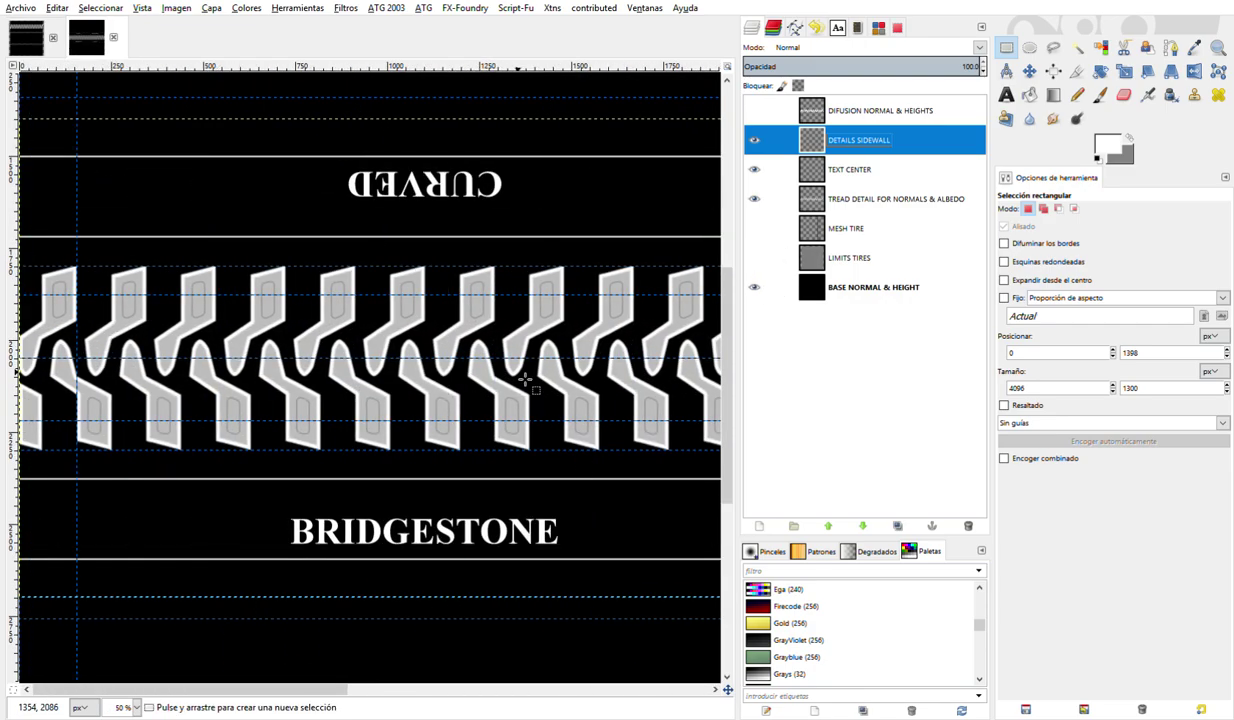
pyautogui.hscroll(2, 524, 380)
pyautogui.hscroll(-2, 524, 380)
pyautogui.scroll(-4, 510, 372)
pyautogui.scroll(2, 495, 384)
pyautogui.scroll(-1, 513, 398)
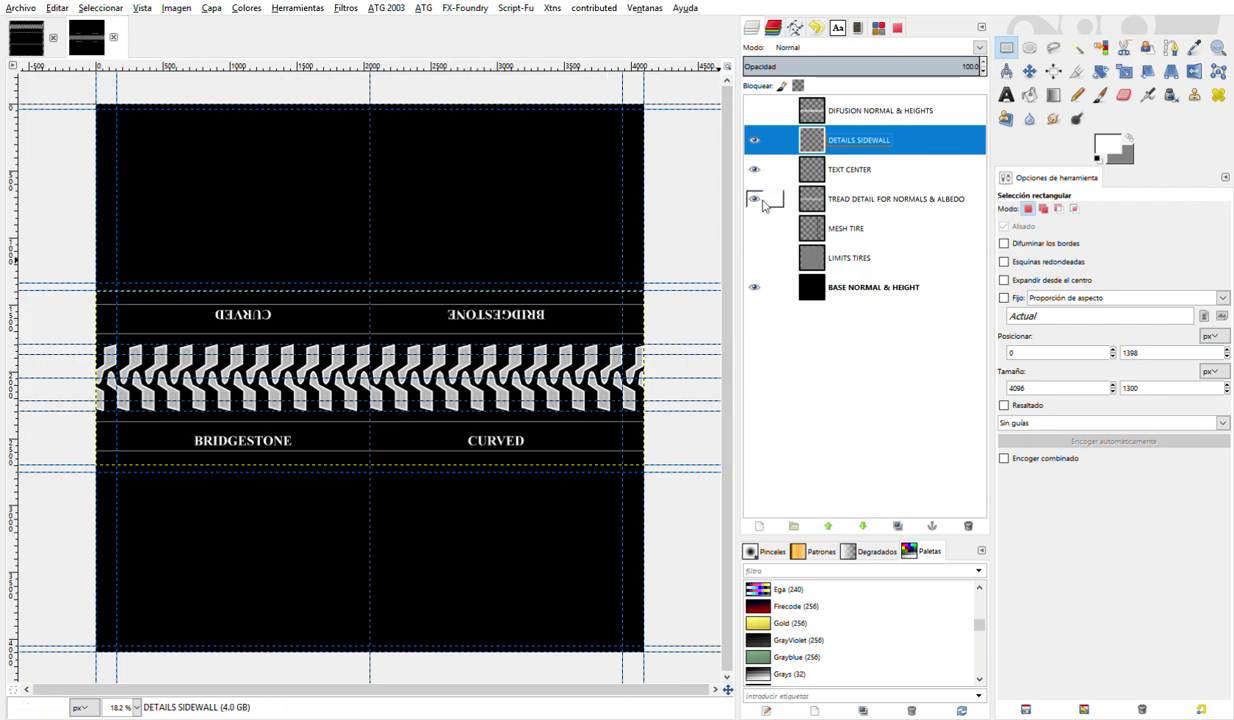
pyautogui.click(754, 140)
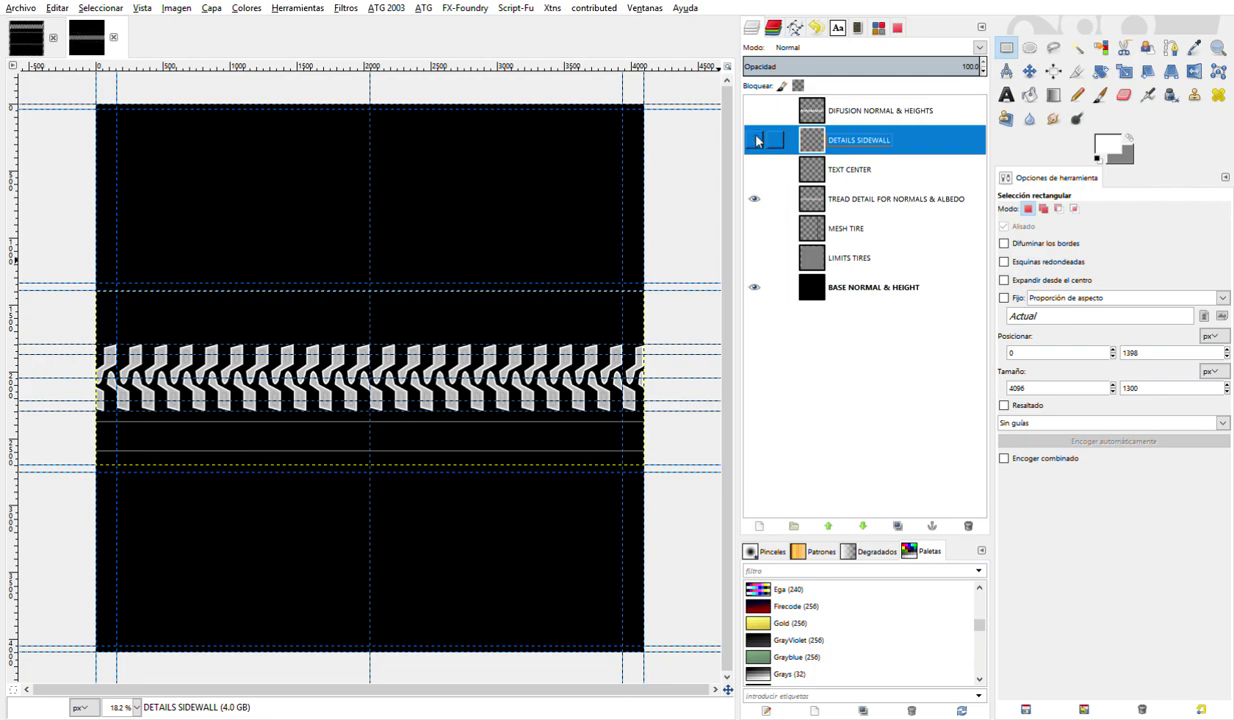
pyautogui.click(754, 287)
pyautogui.click(754, 257)
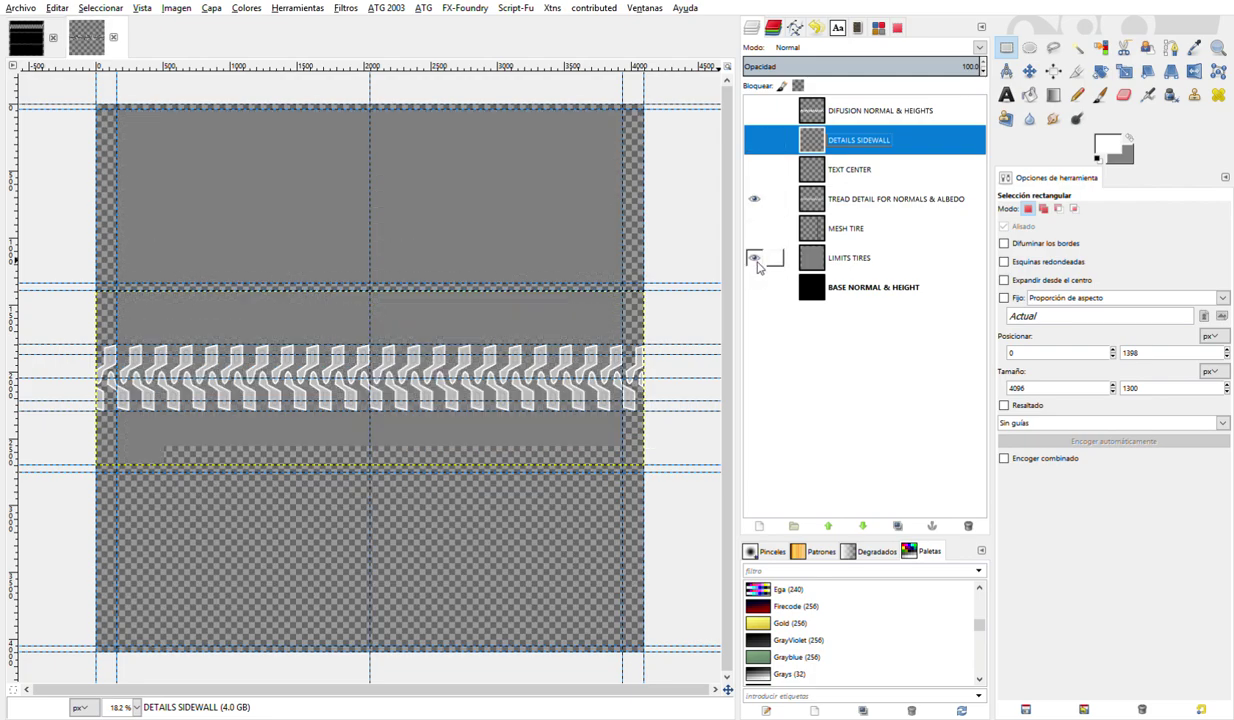
# - Duplicate the tread detail layer, colorize the copy white, and name it WHITE FOR HEIGHT
pyautogui.click(822, 204)
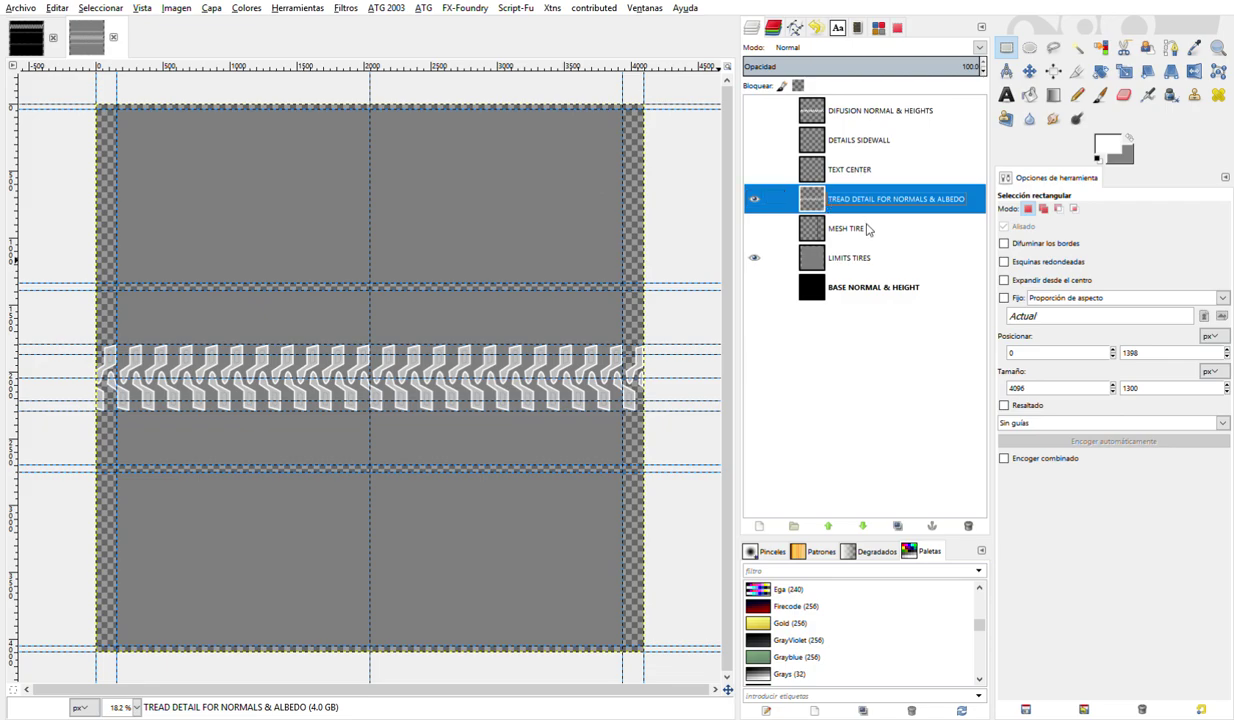
pyautogui.hotkey('ctrl', 'shift', 'd')
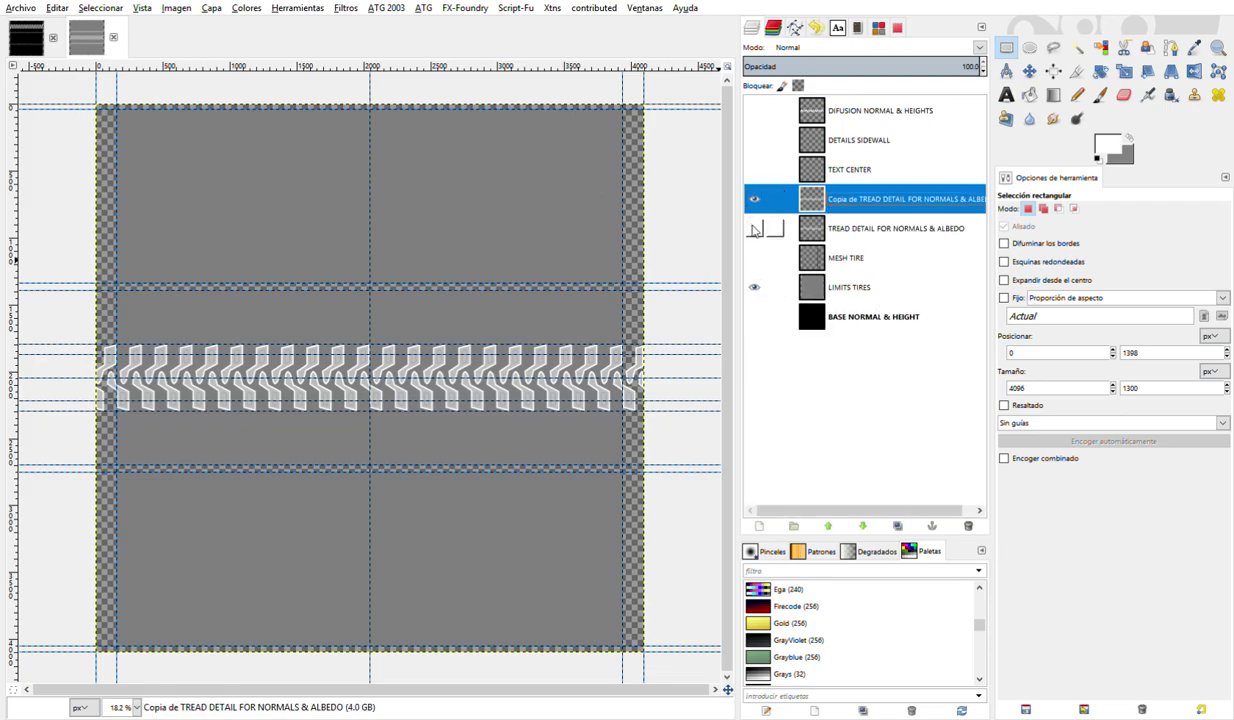
pyautogui.click(255, 12)
pyautogui.click(278, 65)
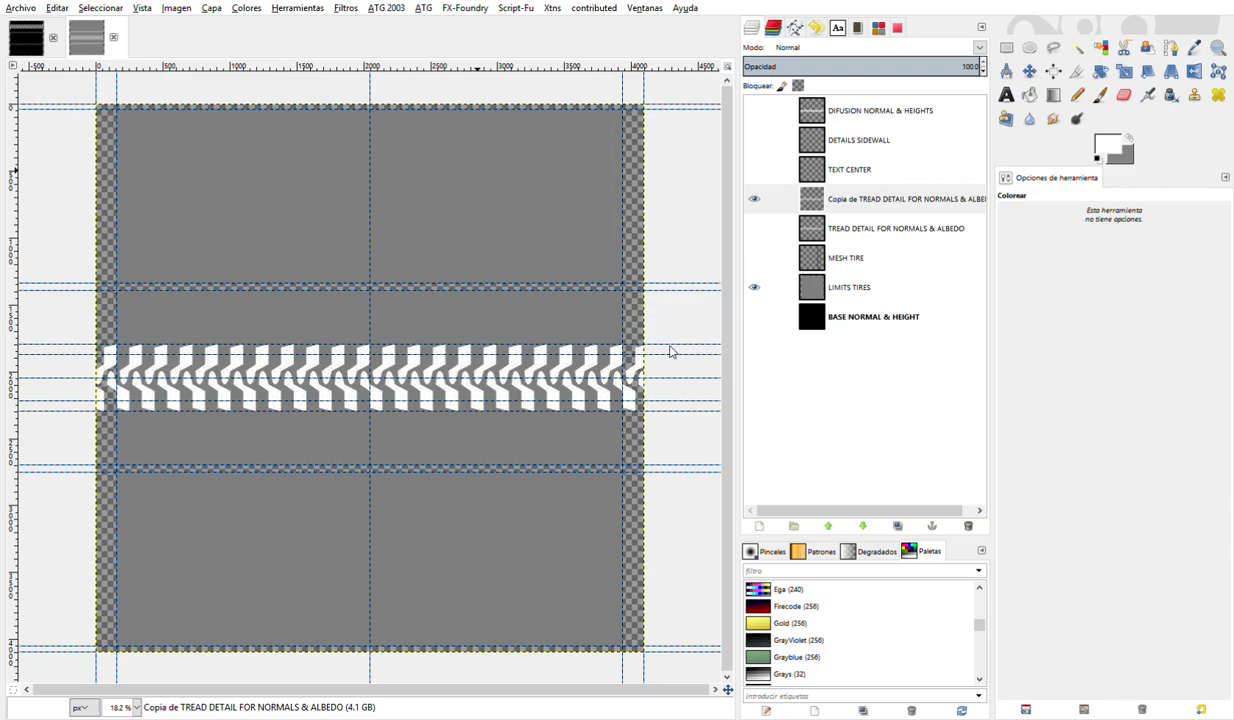
pyautogui.doubleClick(840, 200)
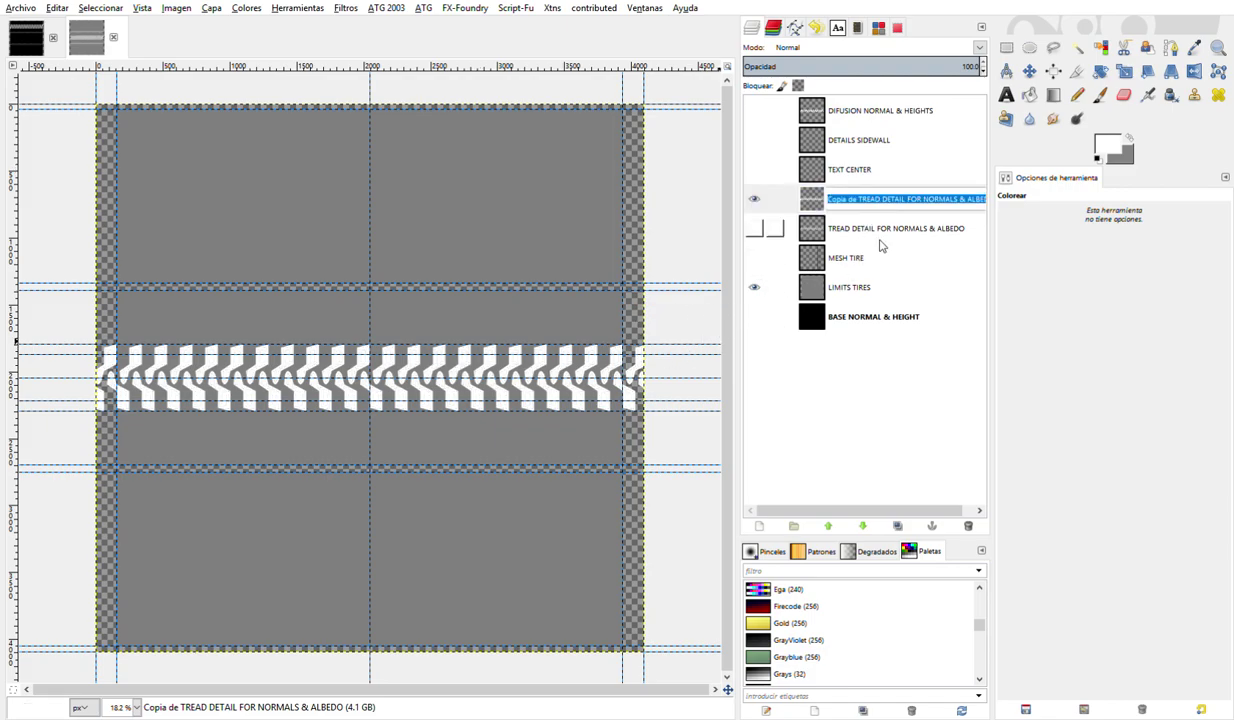
pyautogui.write('w')
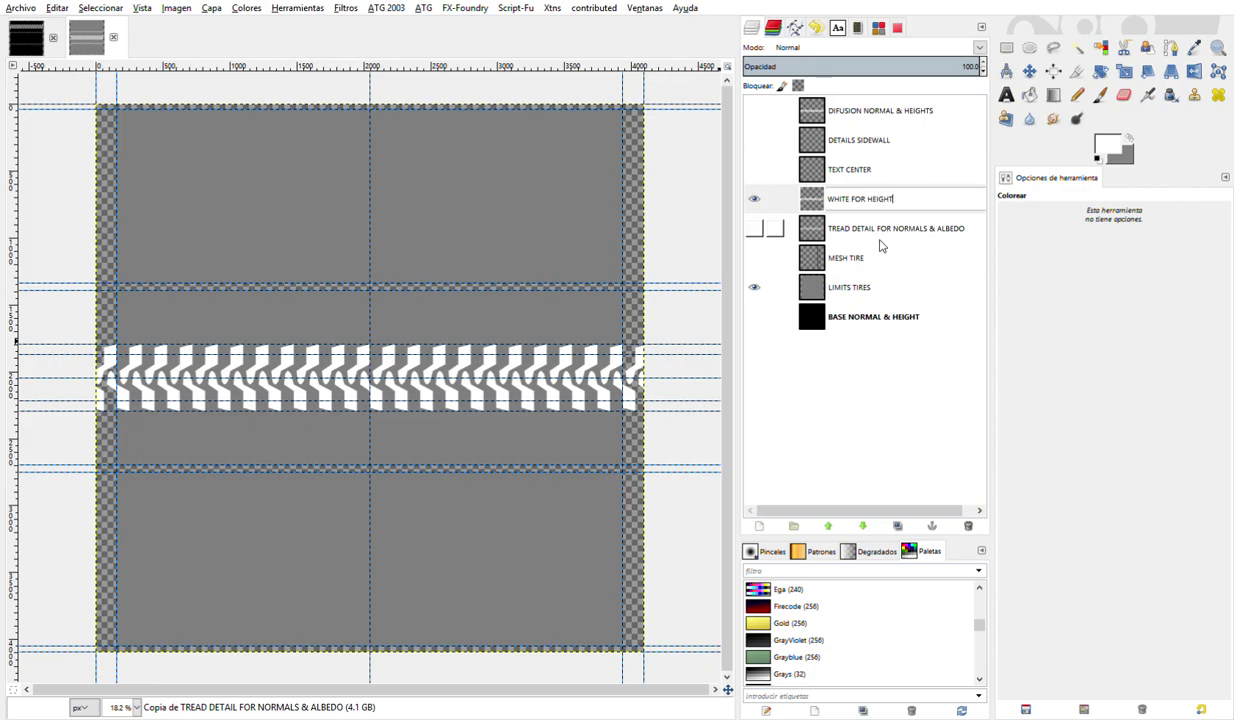
pyautogui.click(860, 199)
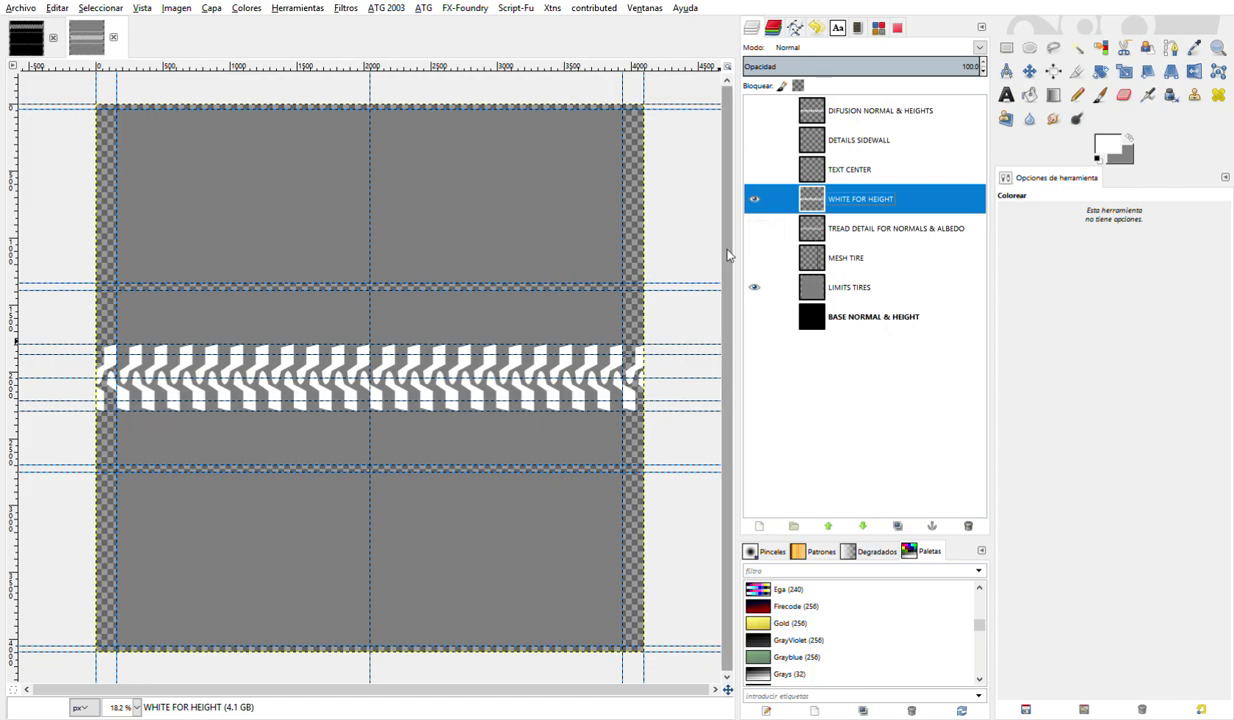
# - Crop WHITE FOR HEIGHT and the tread detail layer to their content
pyautogui.keyDown('ctrl'); pyautogui.scroll(1, 490, 390); pyautogui.keyUp('ctrl')
pyautogui.keyDown('ctrl'); pyautogui.scroll(1, 490, 390); pyautogui.keyUp('ctrl')
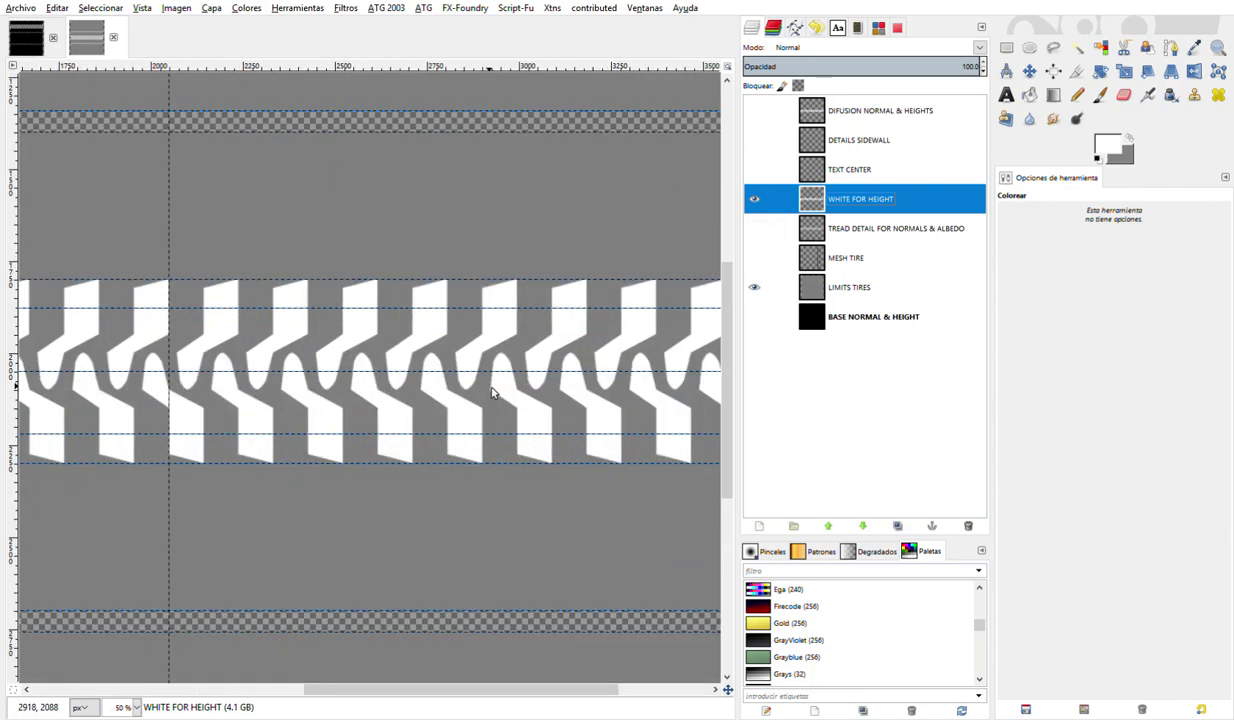
pyautogui.keyDown('ctrl'); pyautogui.scroll(-1, 490, 390); pyautogui.keyUp('ctrl')
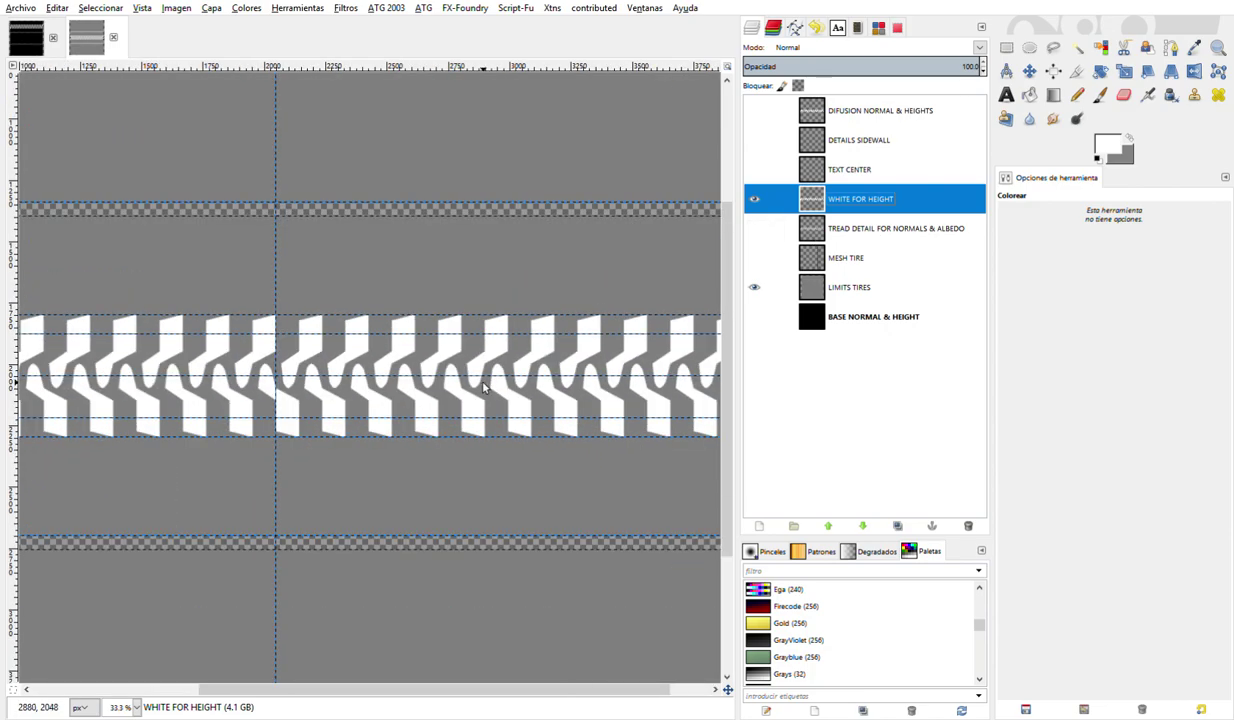
pyautogui.click(211, 8)
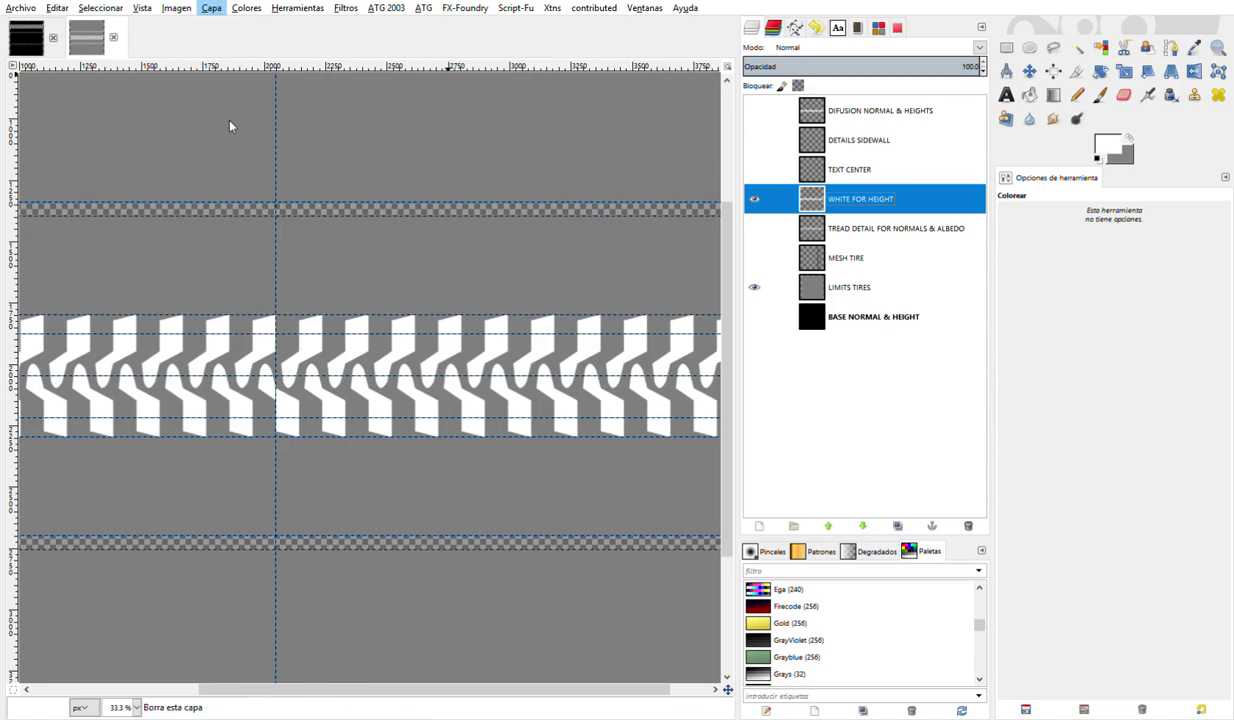
pyautogui.click(264, 279)
pyautogui.hotkey('shift', 'ctrl', 'j')
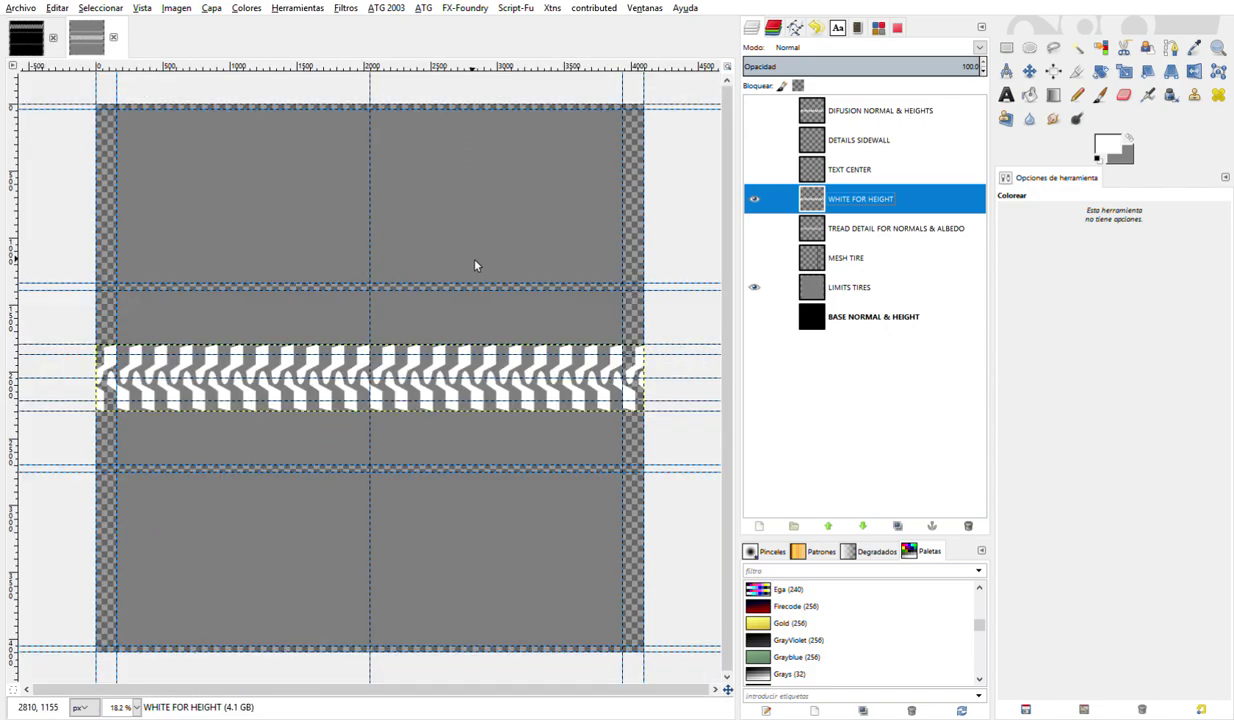
pyautogui.click(809, 238)
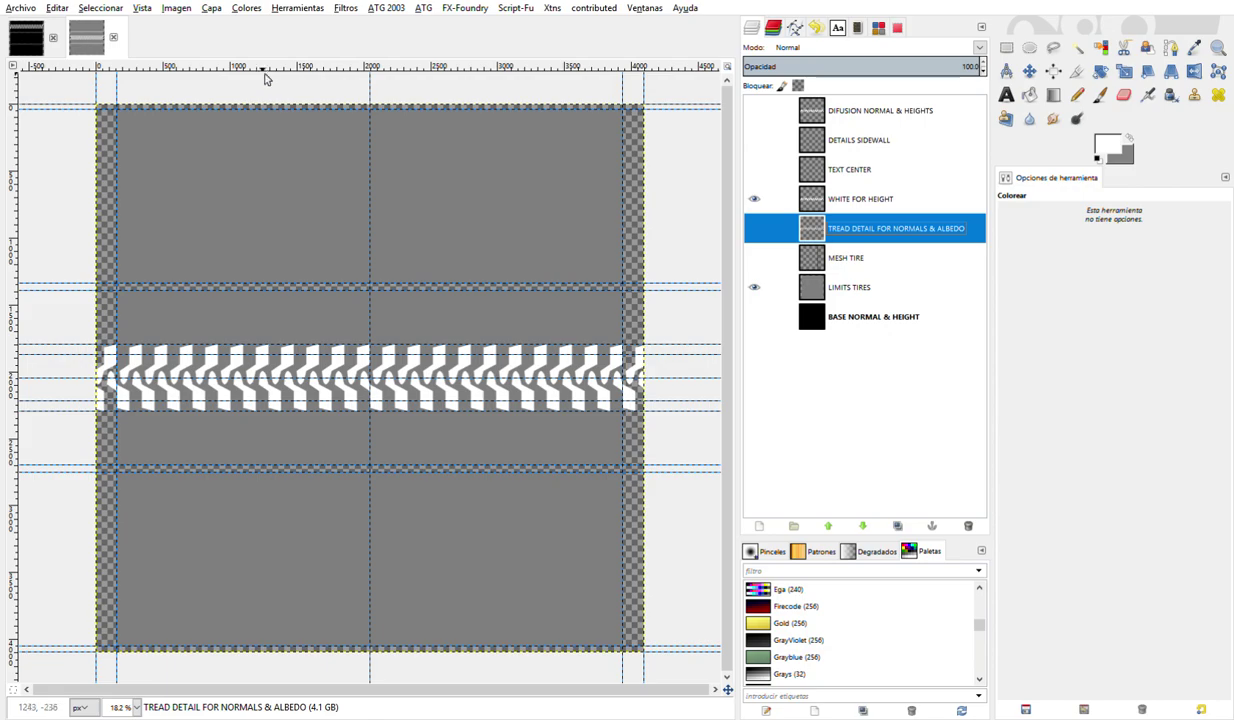
pyautogui.click(210, 10)
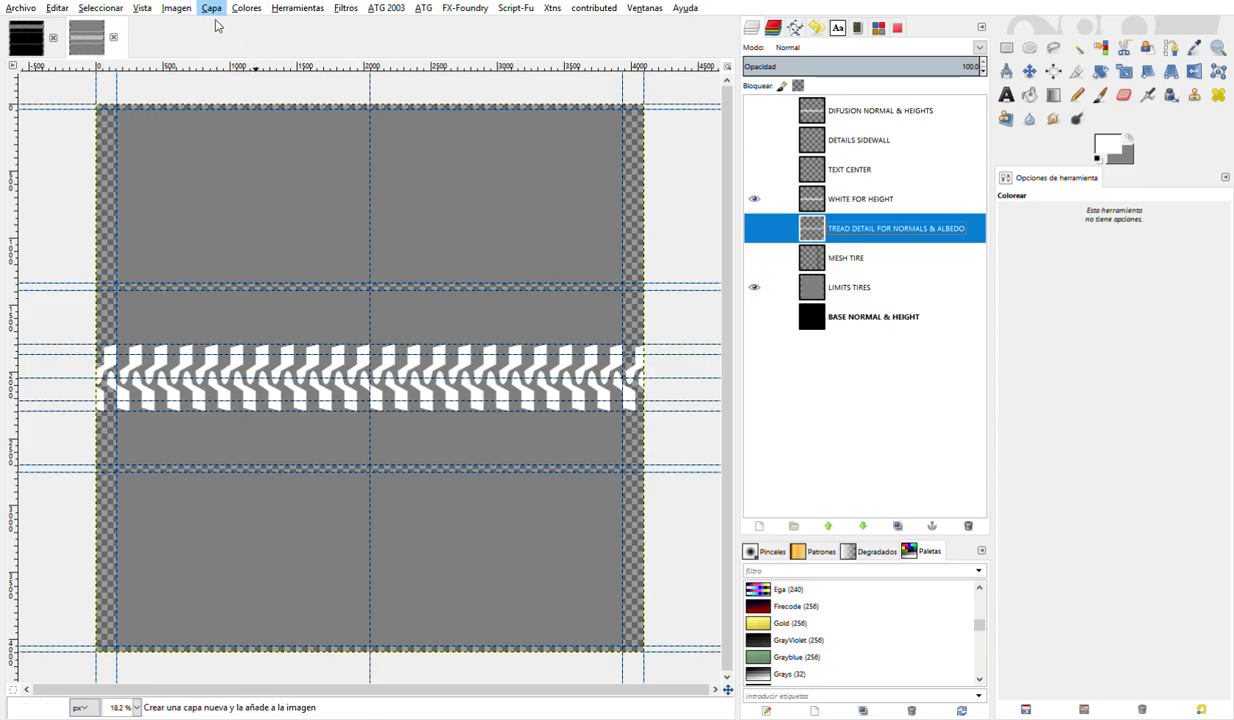
pyautogui.click(255, 258)
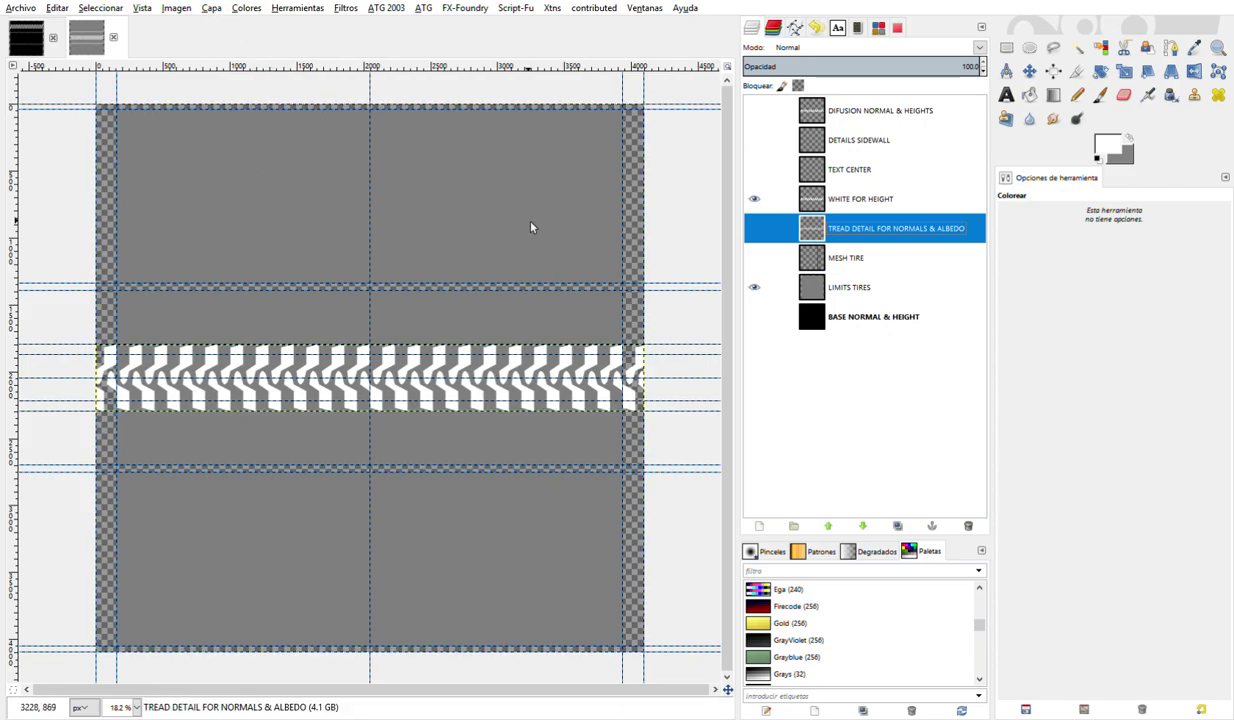
# - Duplicate WHITE FOR HEIGHT, hide the original, and clear the copy's pixels
pyautogui.click(810, 199)
pyautogui.keyDown('ctrl'); pyautogui.scroll(3, 447, 371); pyautogui.keyUp('ctrl')
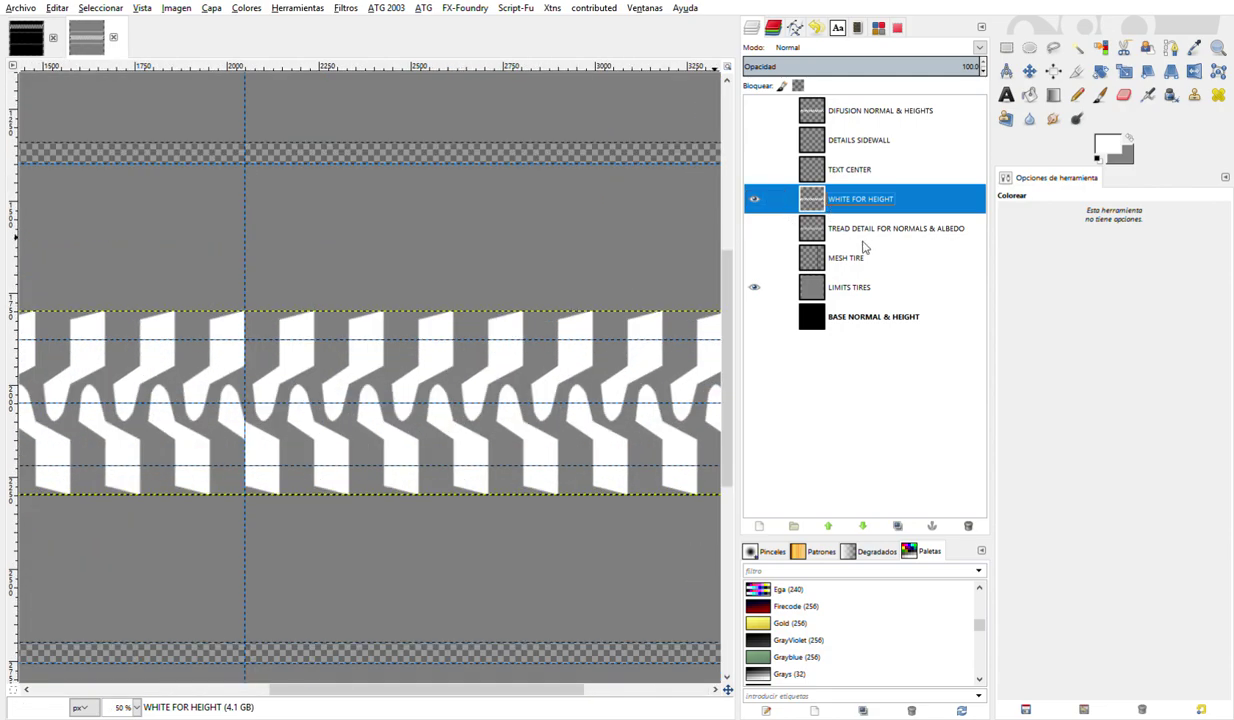
pyautogui.hotkey('shift', 'ctrl', 'd')
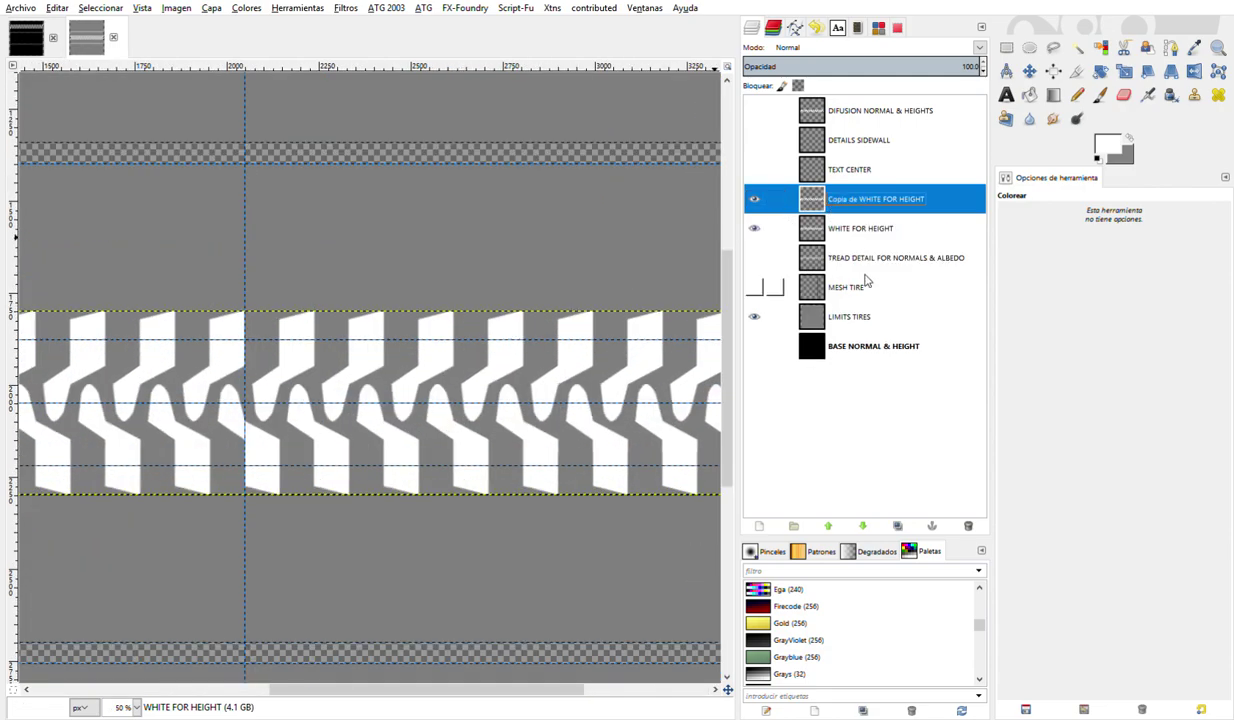
pyautogui.click(754, 228)
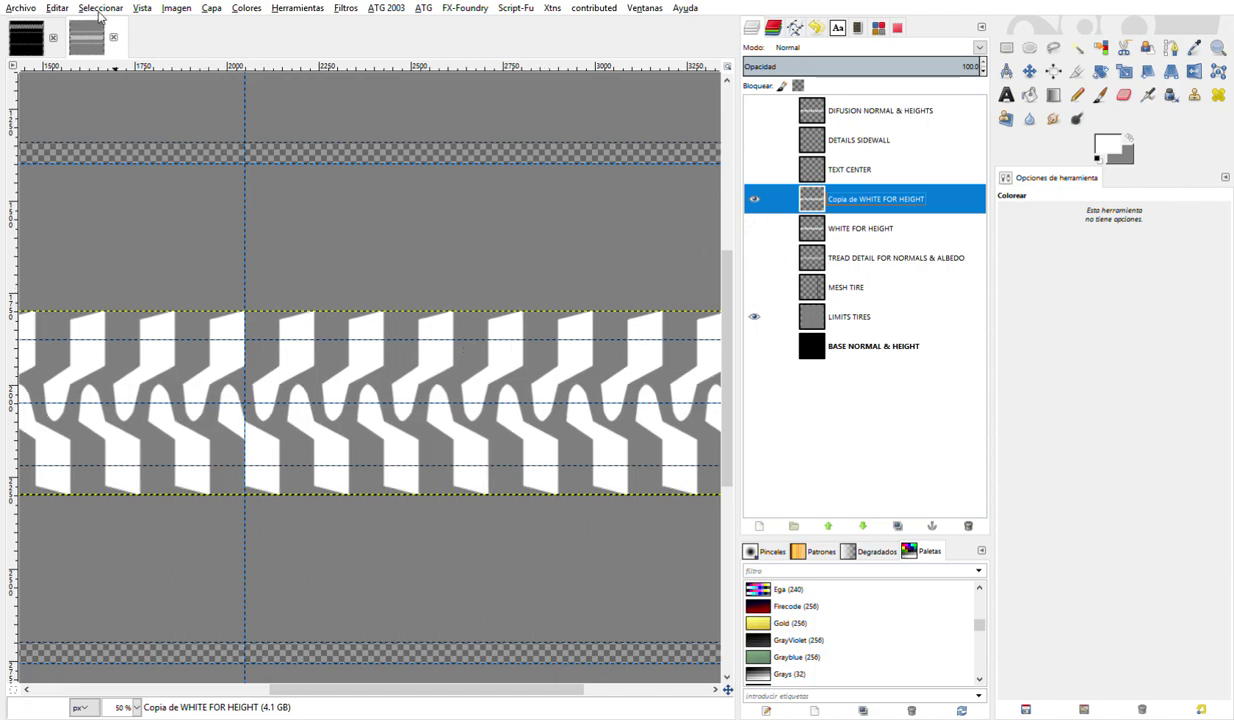
pyautogui.click(58, 9)
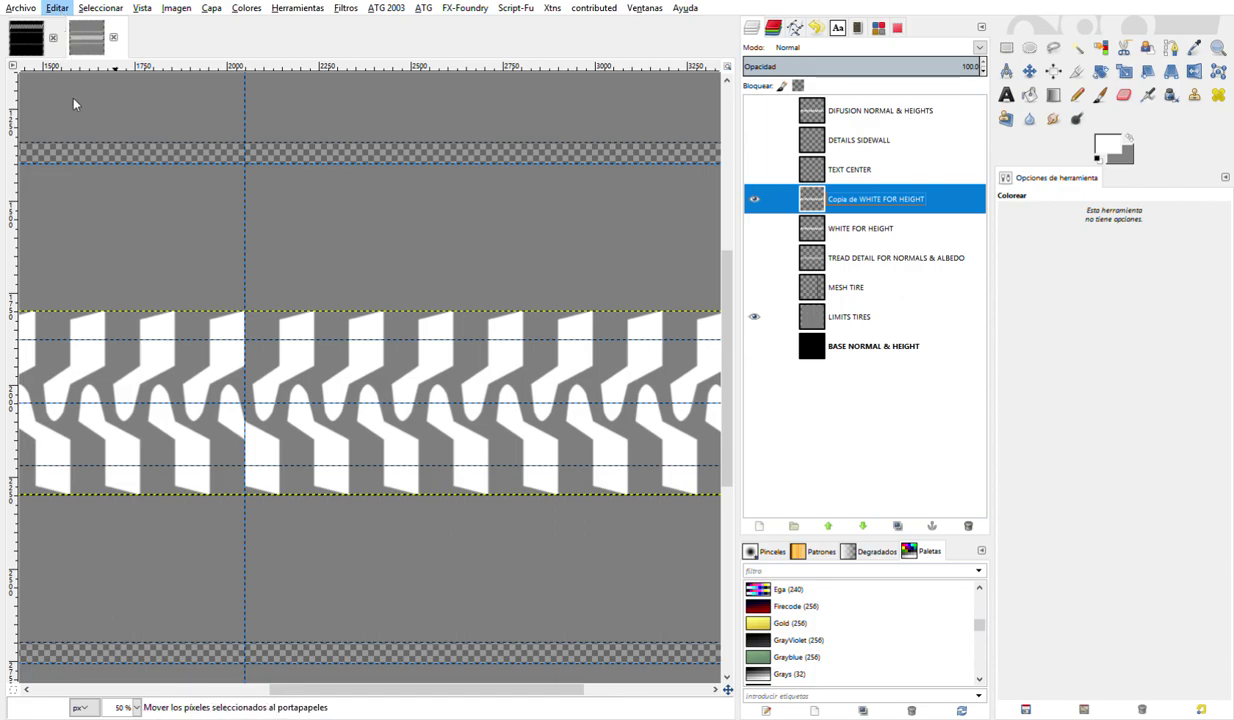
pyautogui.click(95, 222)
pyautogui.scroll(-1, 315, 285)
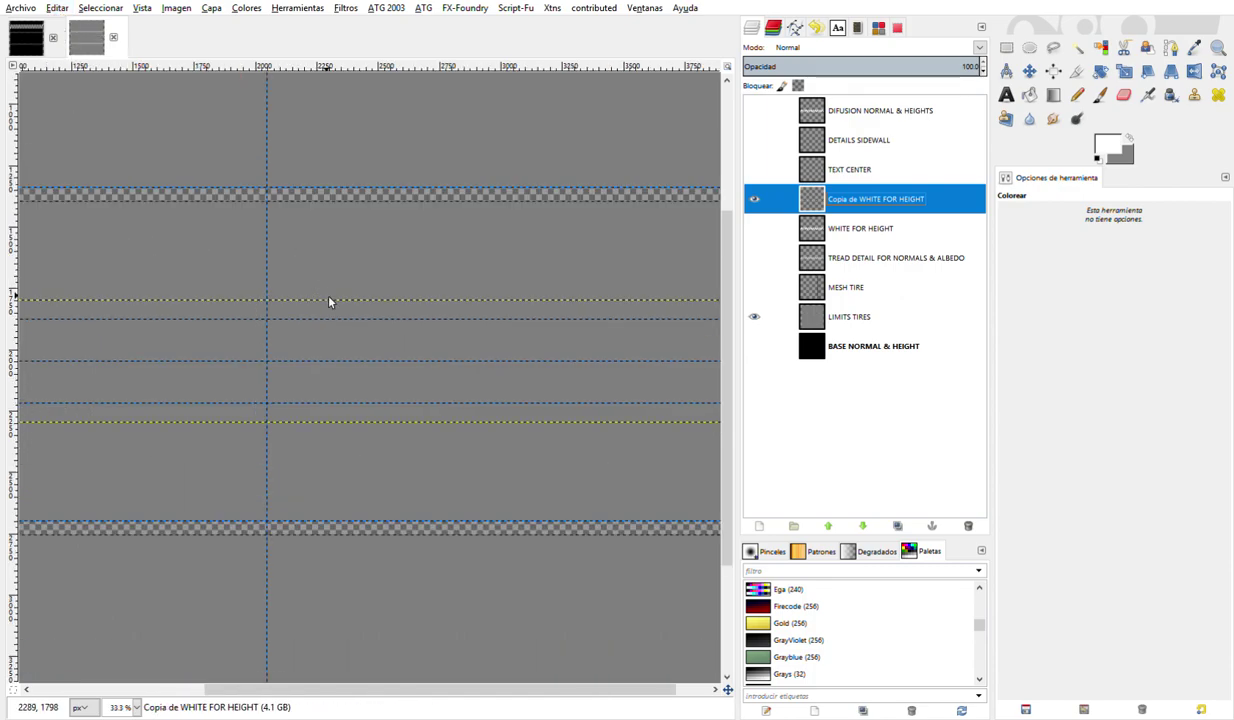
pyautogui.hscroll(-5, 330, 370)
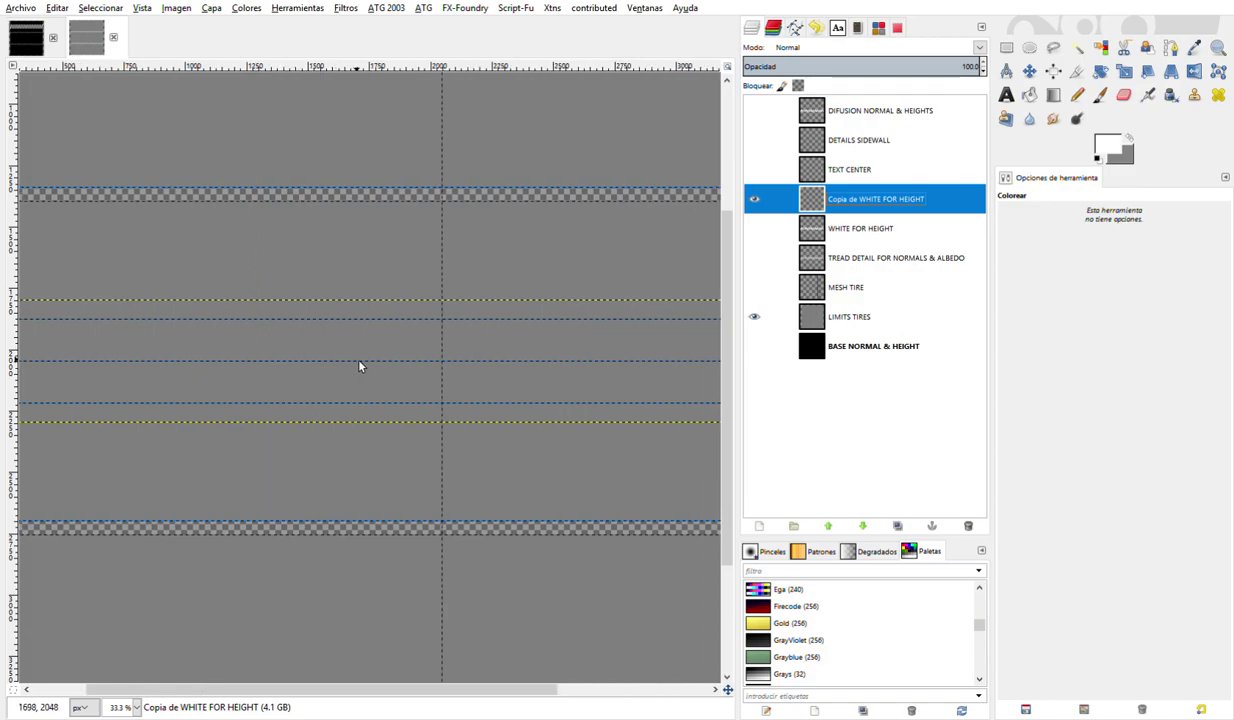
# - Drag a black bilinear gradient with offset 70 from the strip centre upward on the copy
pyautogui.click(1053, 94)
pyautogui.press('x')
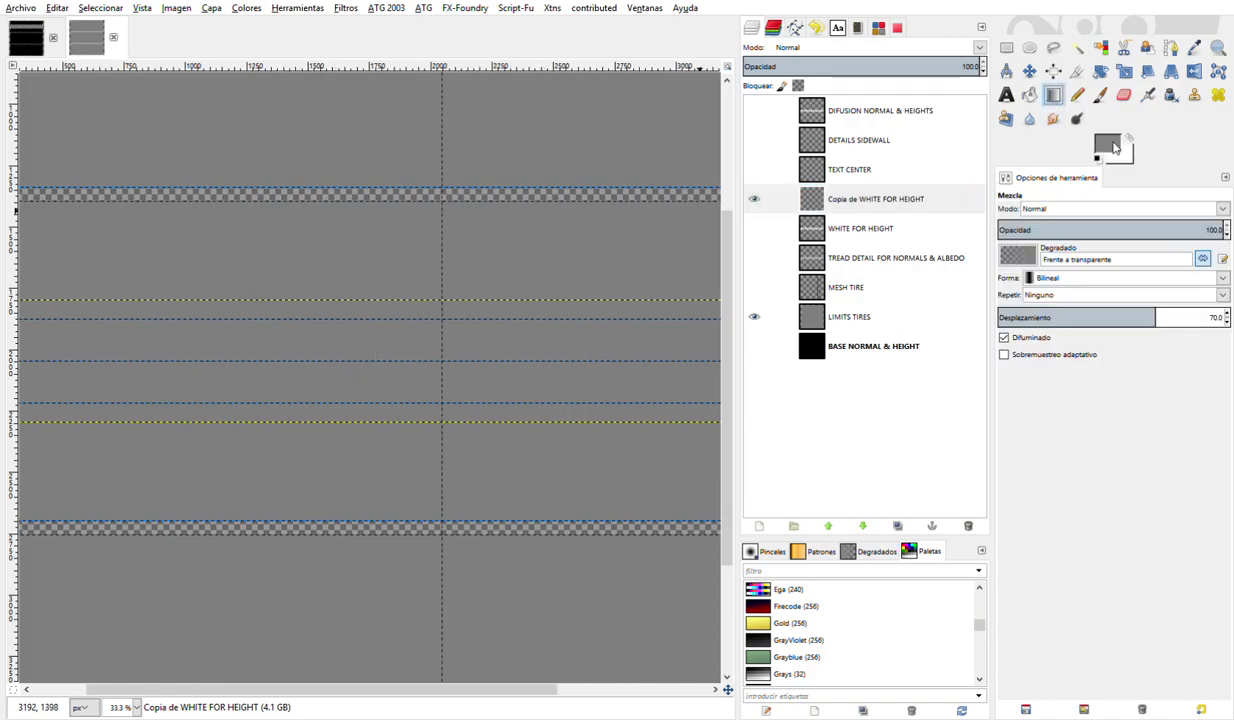
pyautogui.press('d')
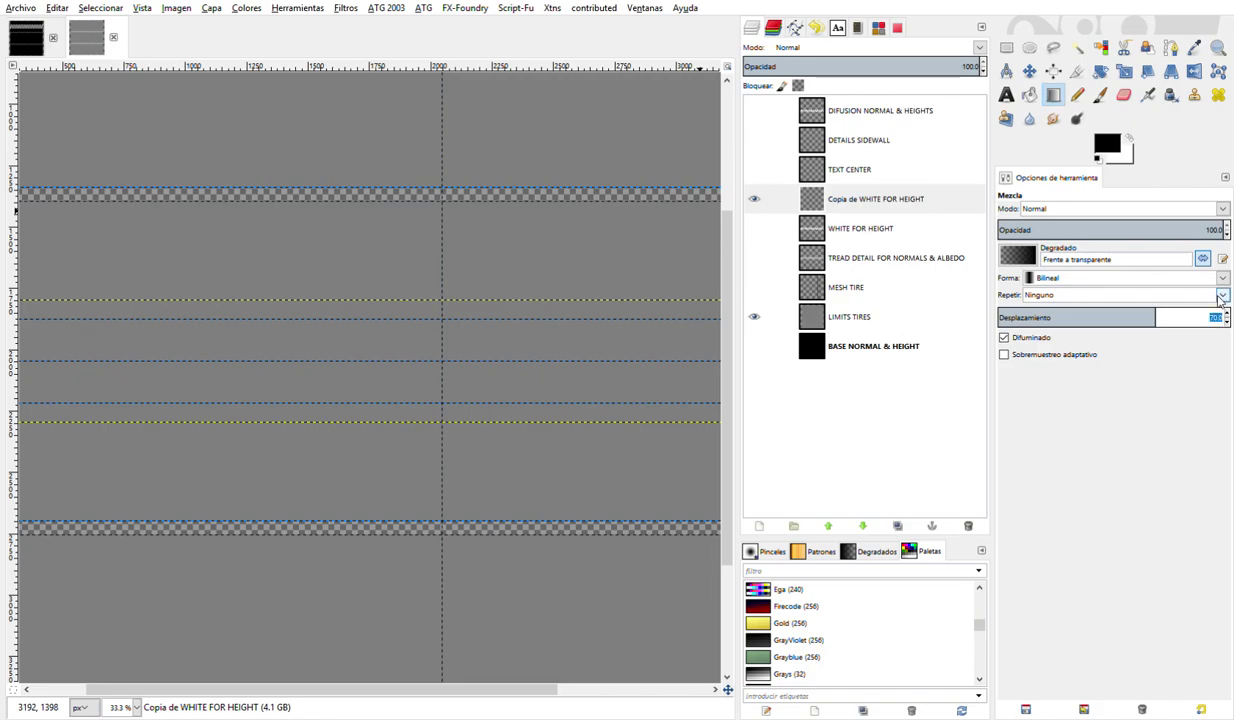
pyautogui.write('0')
pyautogui.press('Return')
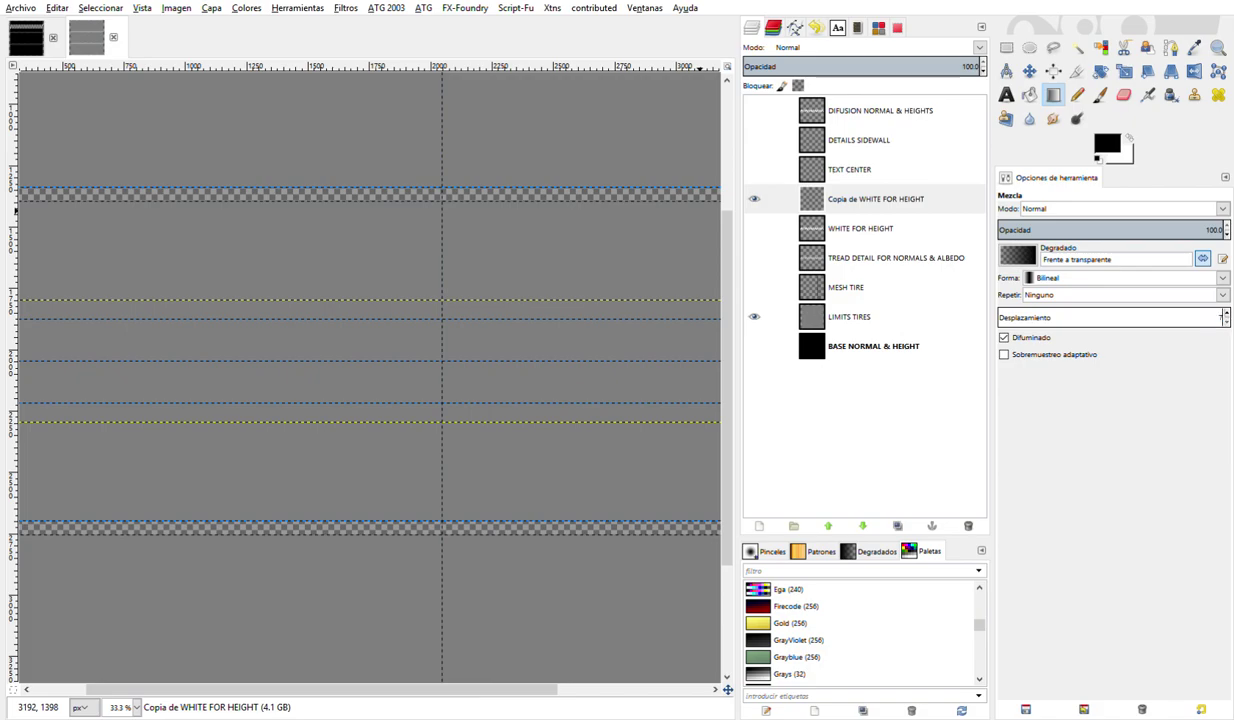
pyautogui.write('70')
pyautogui.press('Return')
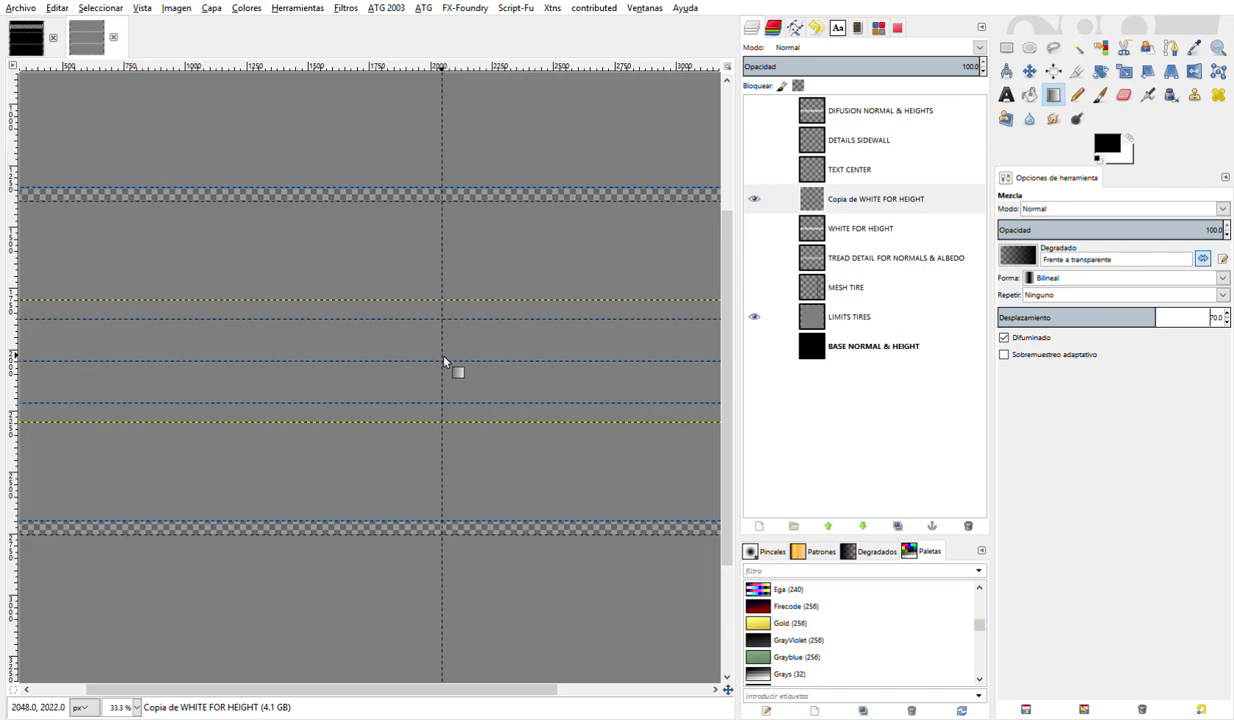
pyautogui.moveTo(445, 365); pyautogui.dragTo(449, 312)
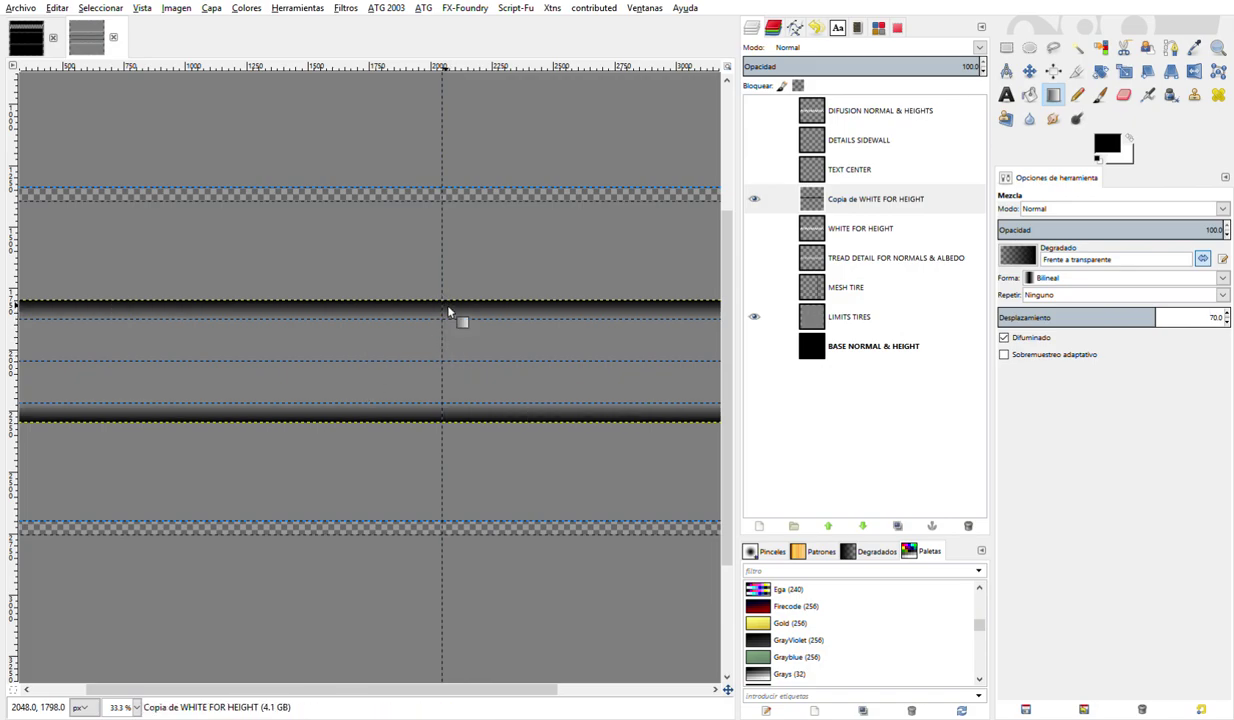
# - Show WHITE FOR HEIGHT again and rename the gradient layer DIFUSION HEIGHT & NORMAL
pyautogui.click(754, 228)
pyautogui.click(754, 199)
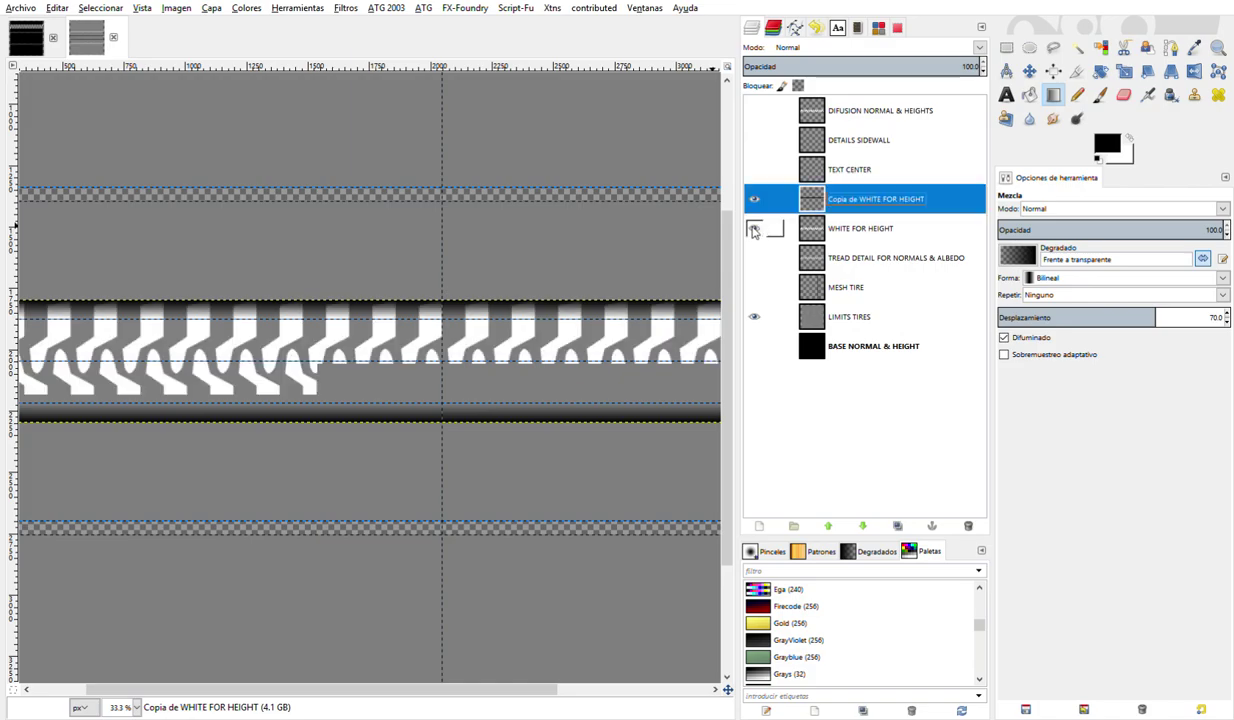
pyautogui.doubleClick(832, 200)
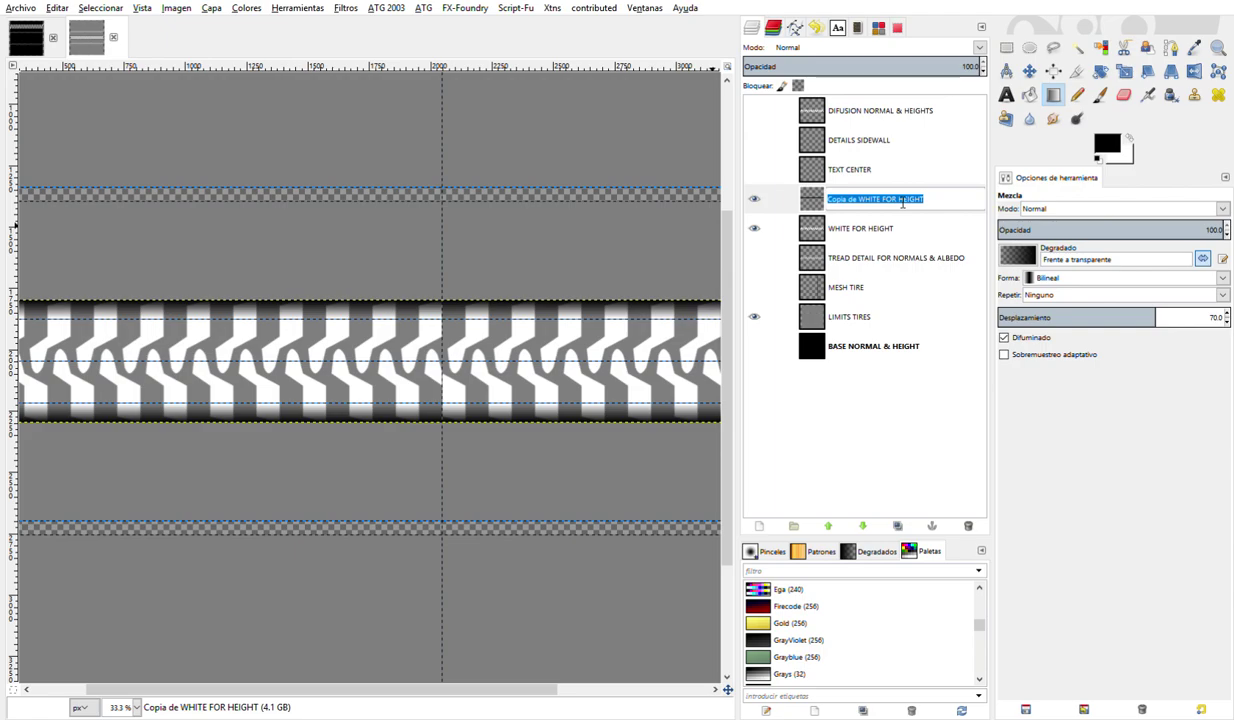
pyautogui.write('Di')
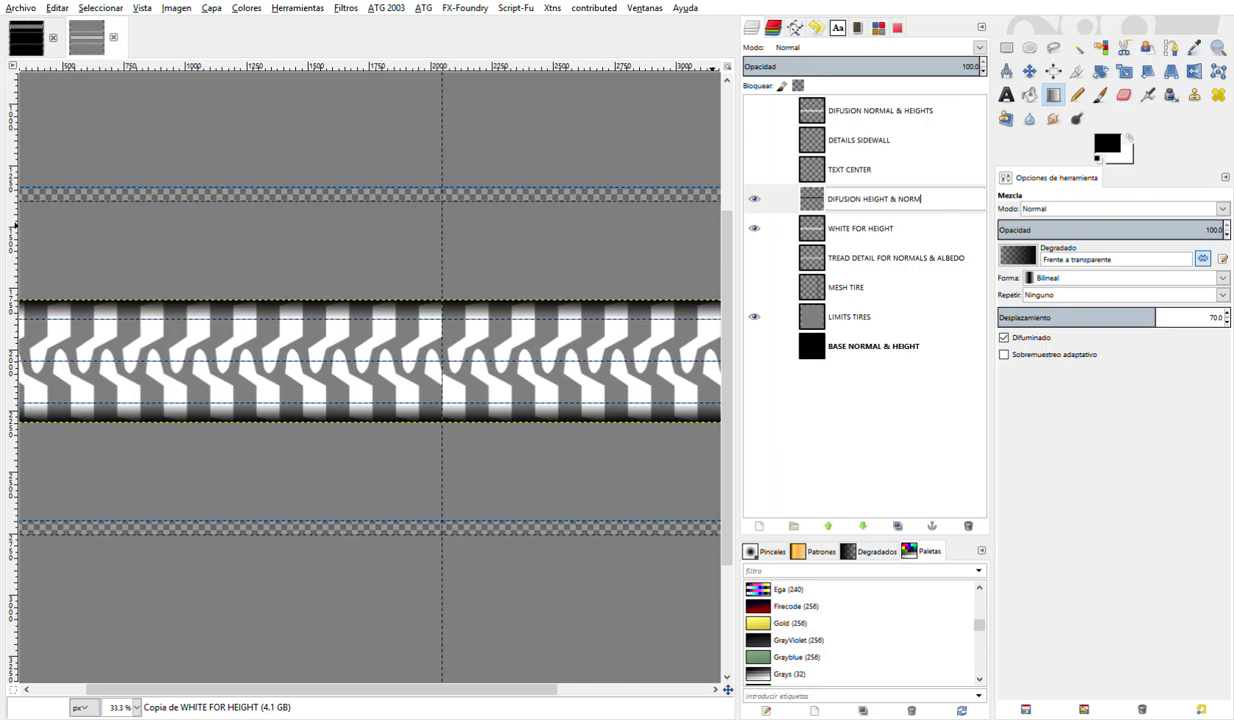
pyautogui.press('Return')
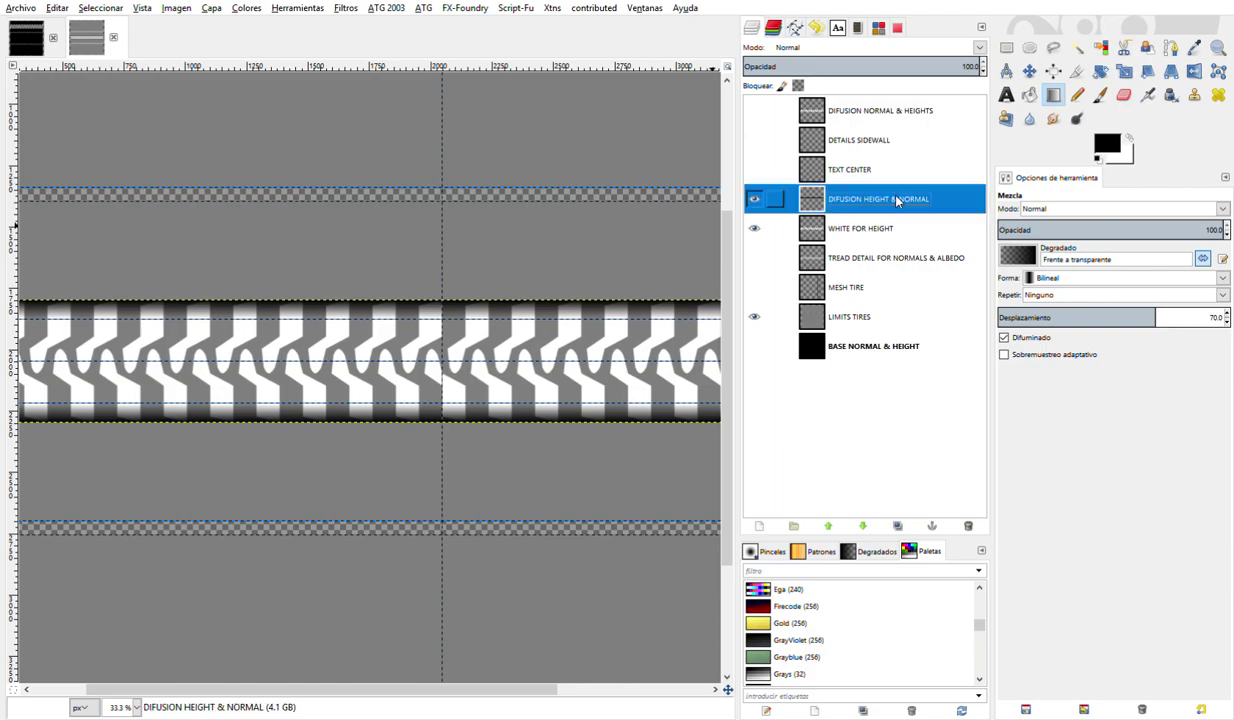
# - Invert the tread selection and clear DIFUSION HEIGHT & NORMAL in the gaps between treads
pyautogui.click(835, 230)
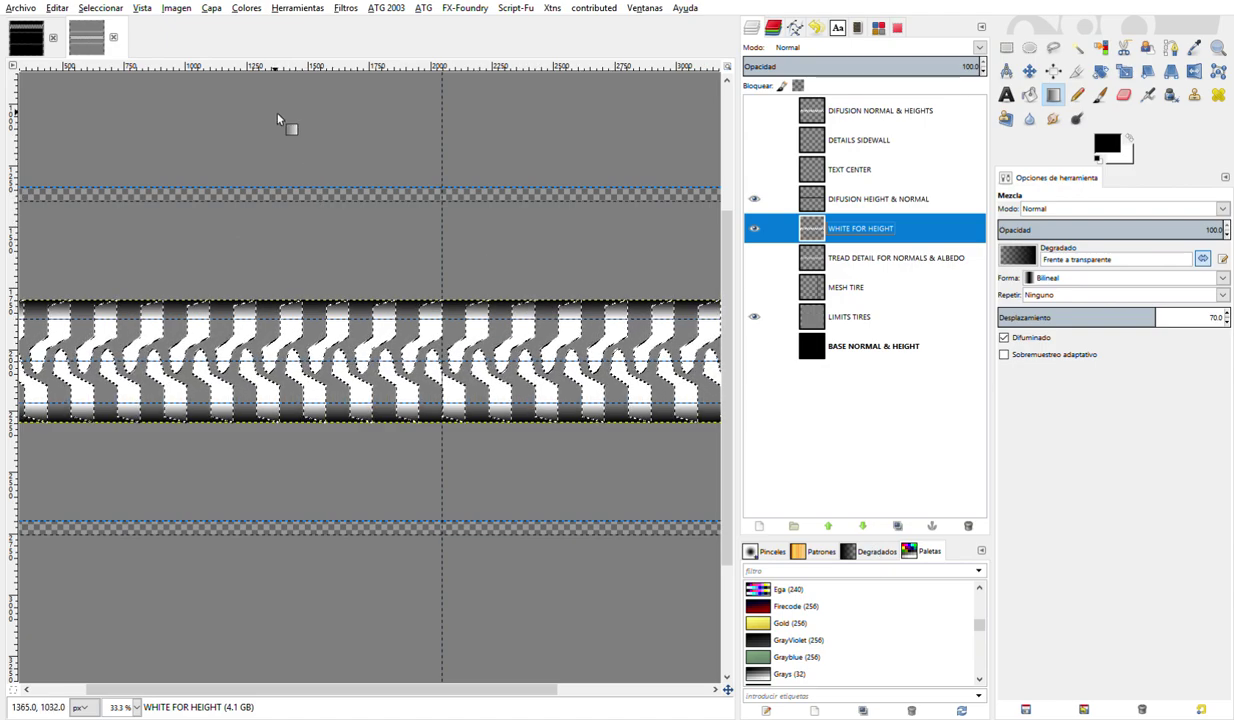
pyautogui.click(99, 9)
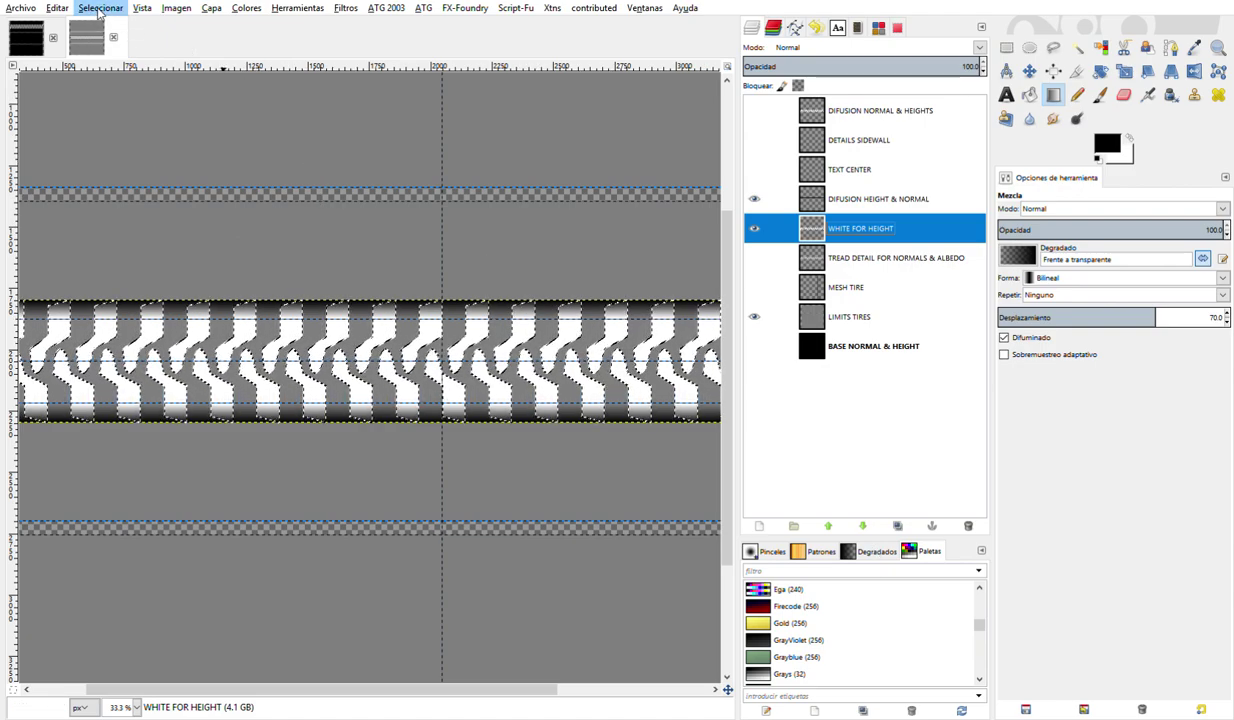
pyautogui.click(108, 66)
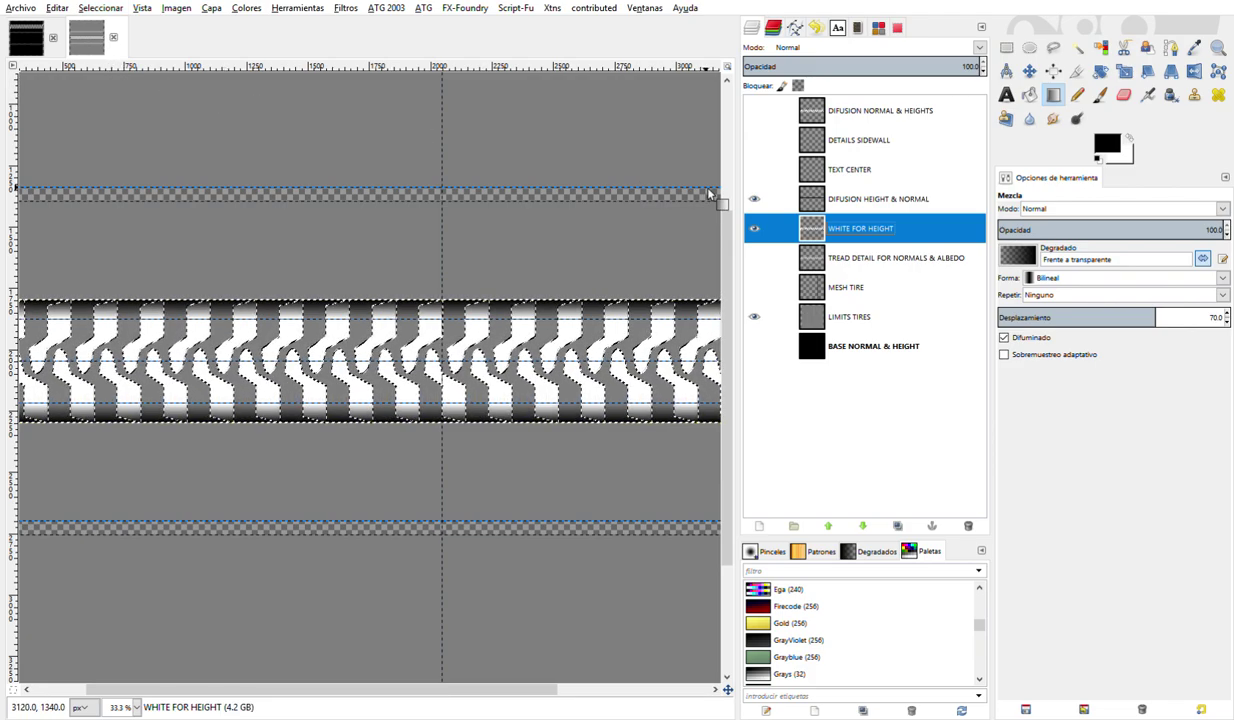
pyautogui.click(852, 201)
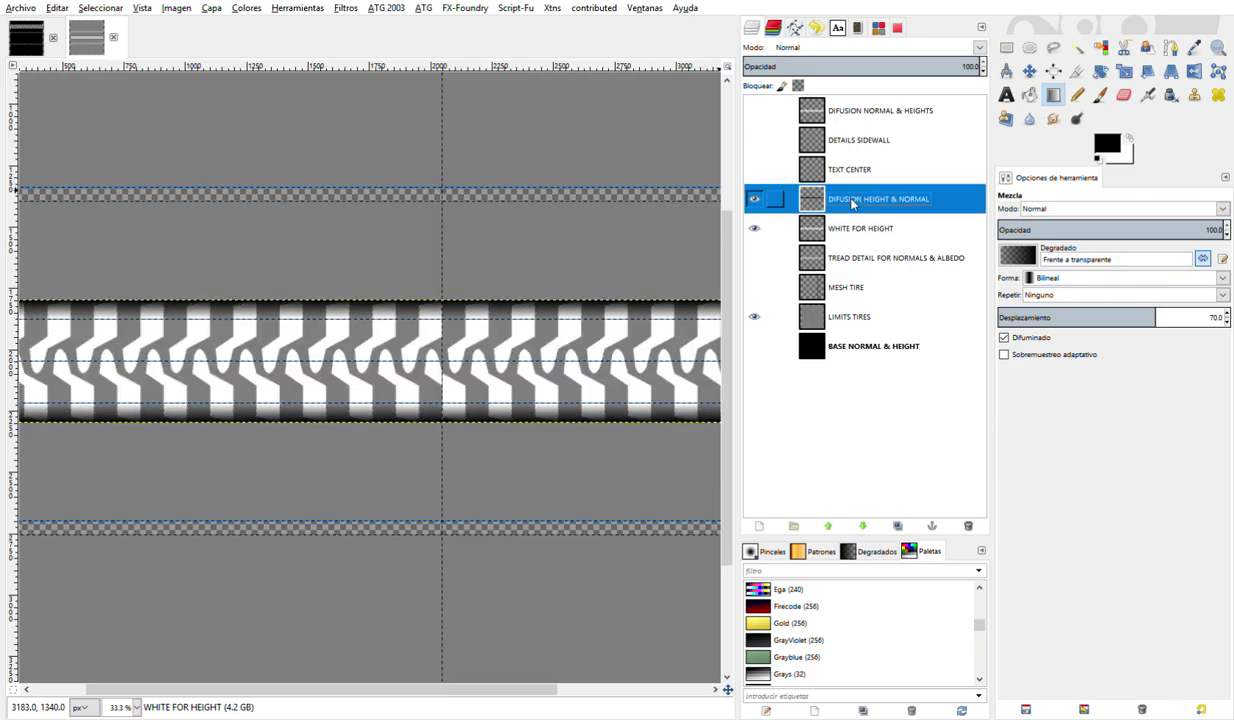
pyautogui.press('m')
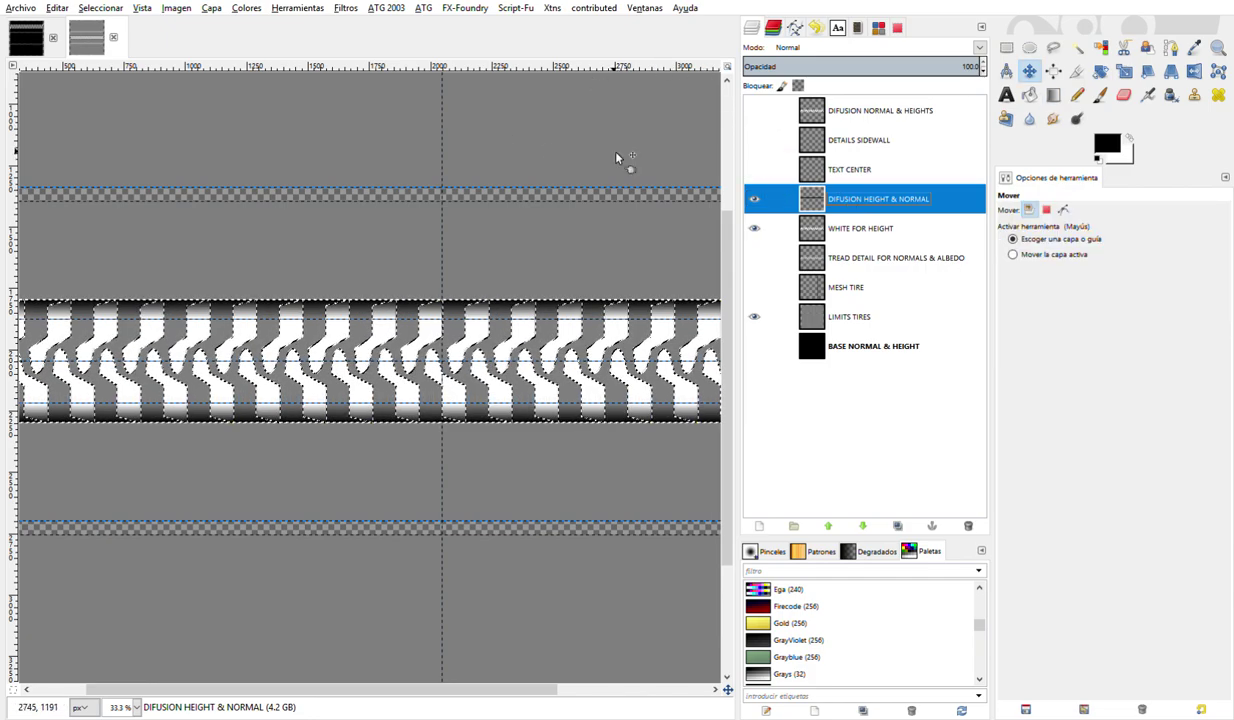
pyautogui.click(754, 200)
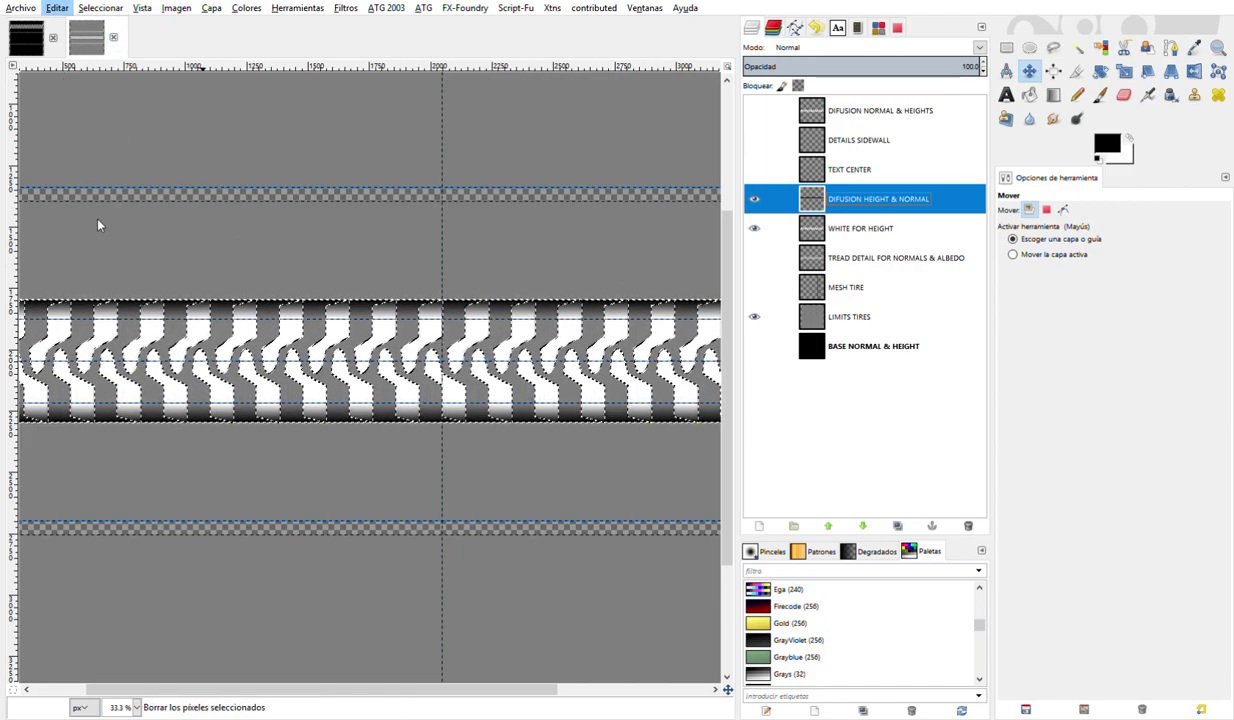
pyautogui.hotkey('ctrl', 'shift', 'a')
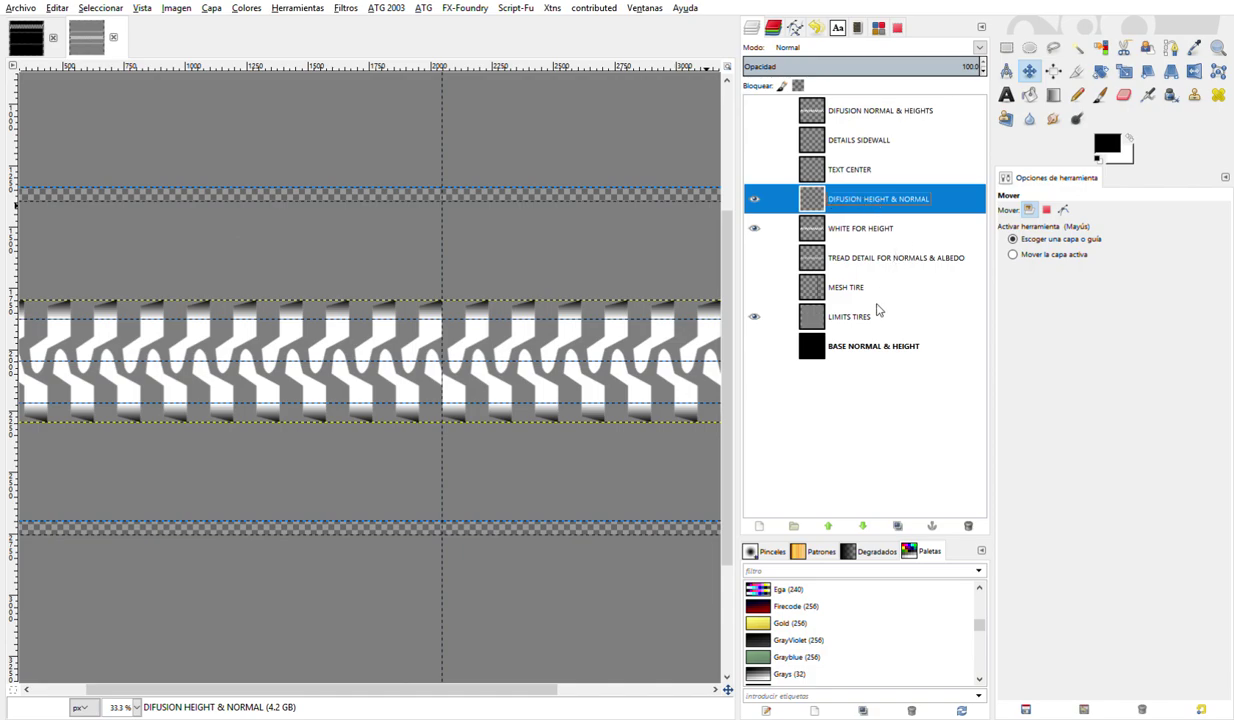
# - Merge the diffusion layer down into WHITE FOR HEIGHT and name it WHITE & DIFUSION
pyautogui.press('Delete')
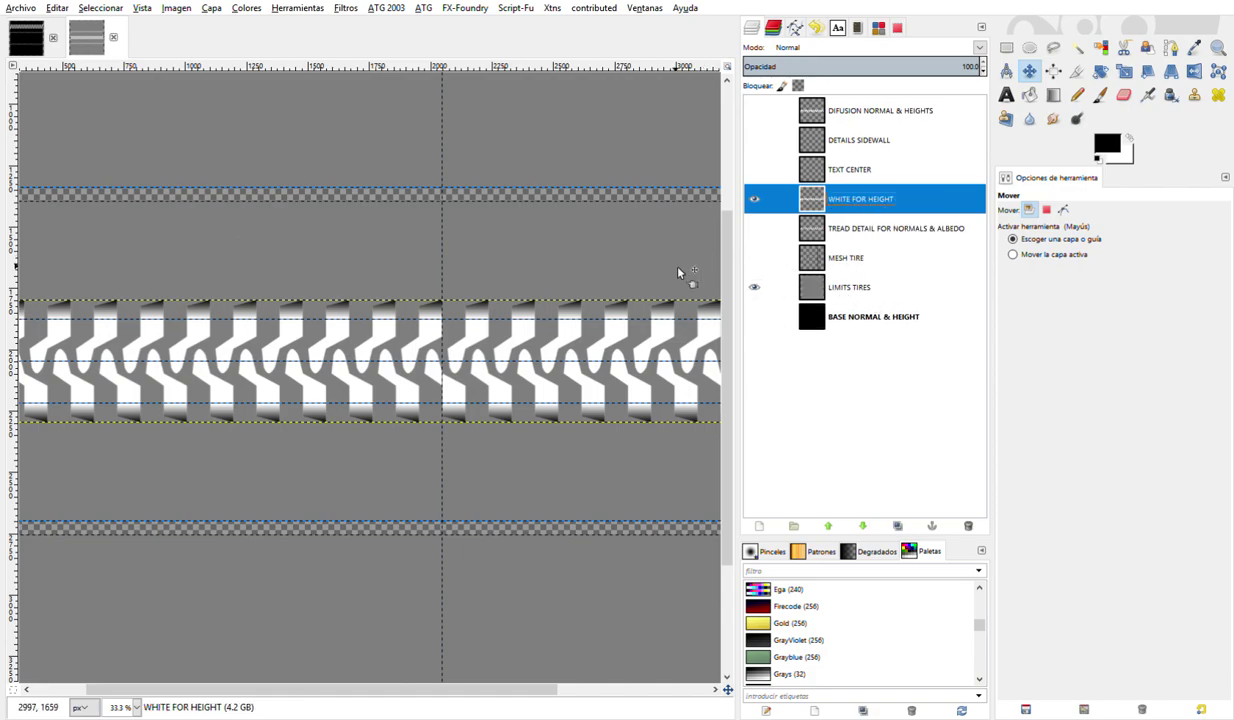
pyautogui.keyDown('ctrl'); pyautogui.scroll(2, 555, 383); pyautogui.keyUp('ctrl')
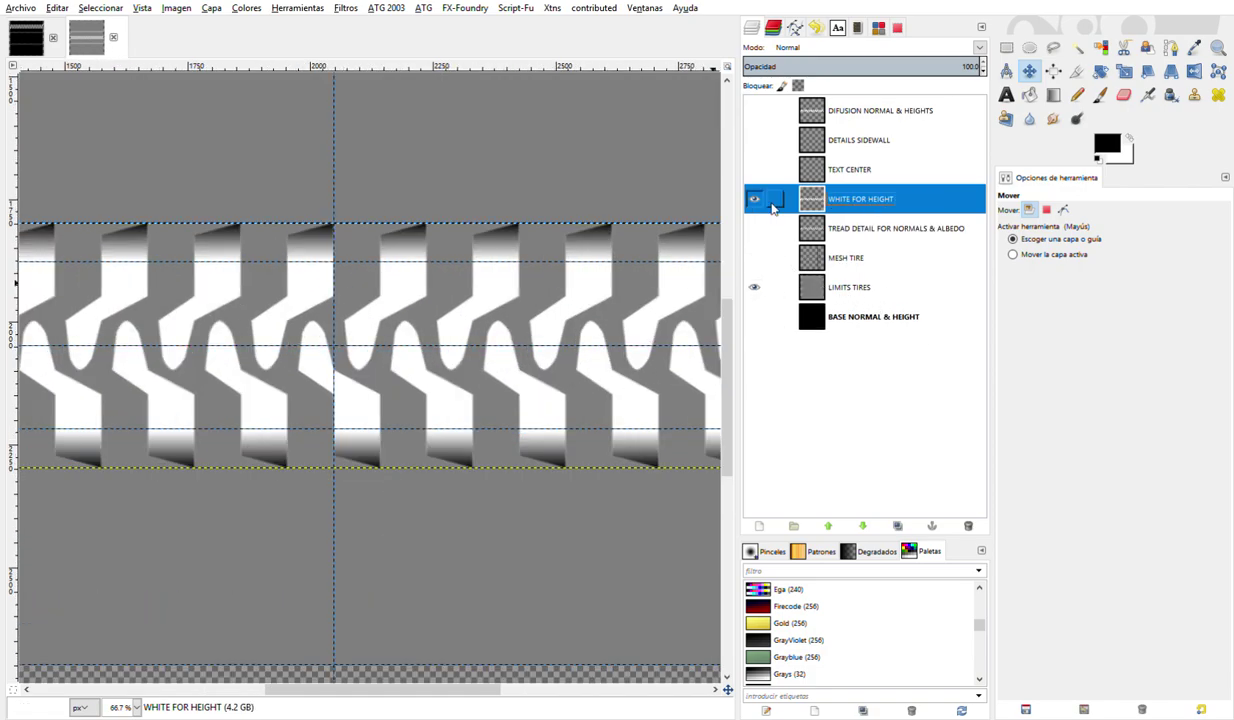
pyautogui.doubleClick(845, 205)
pyautogui.write('WHI')
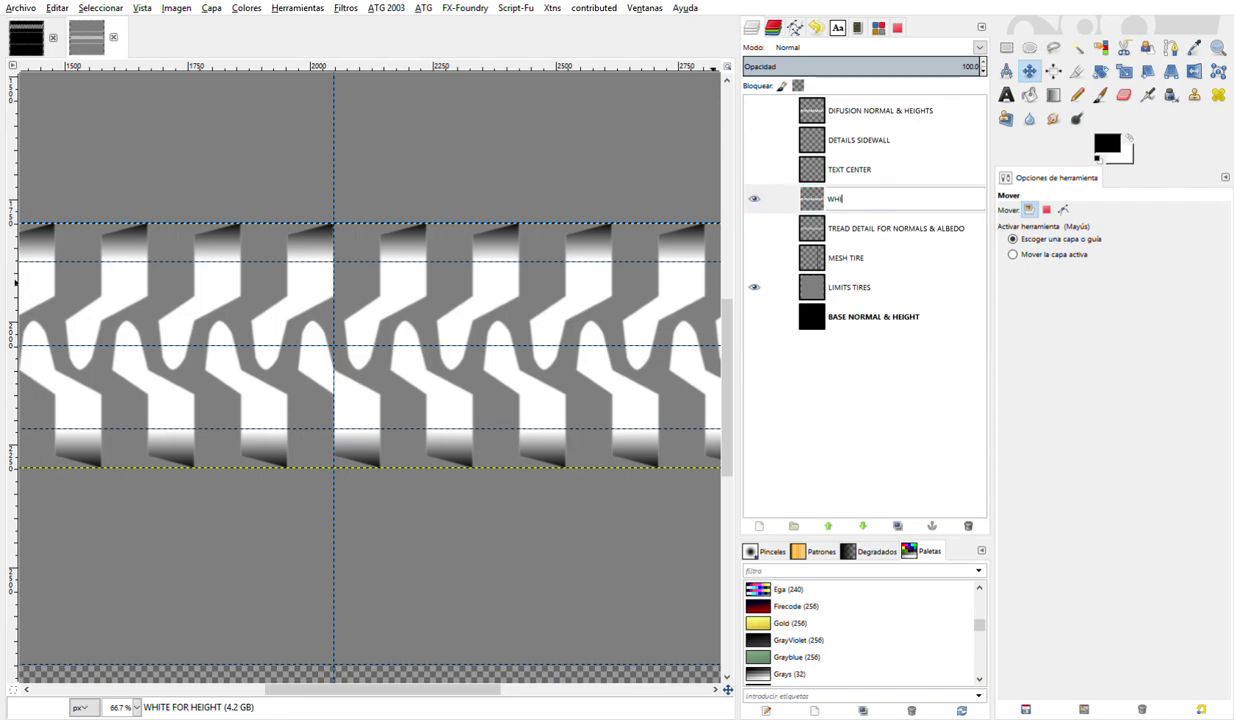
pyautogui.write('TE MAS')
pyautogui.press('Return')
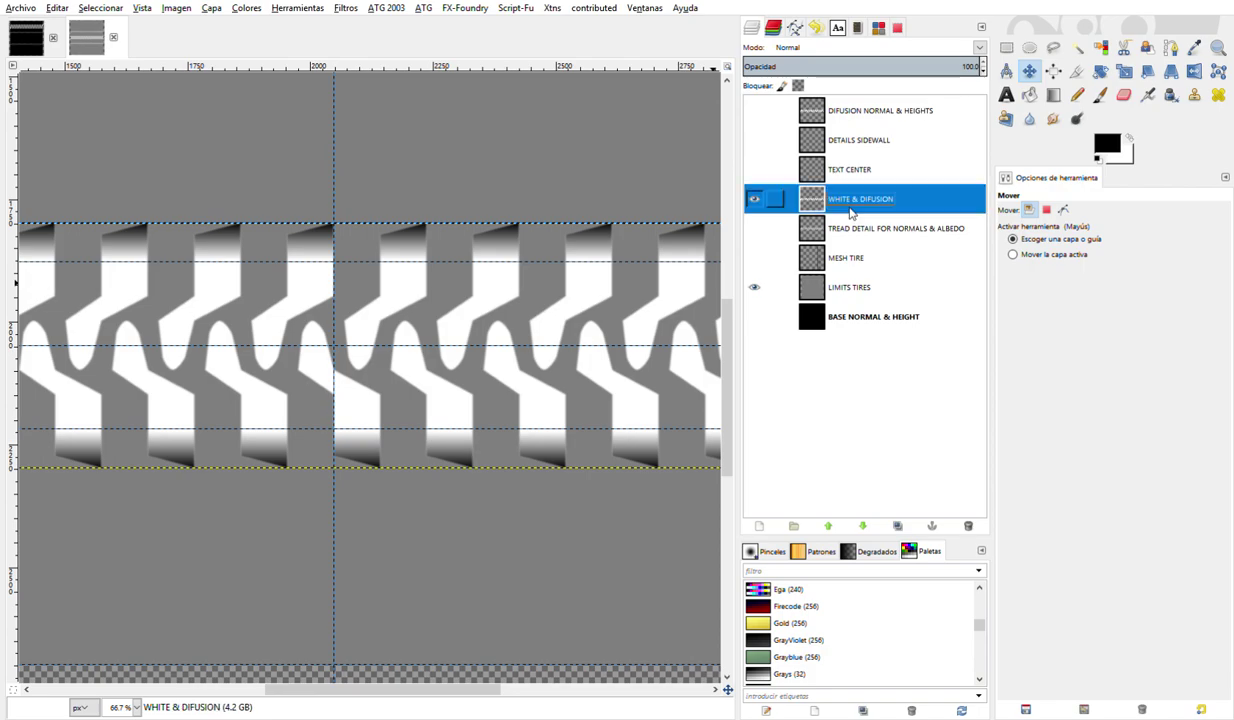
# - Toggle WHITE & DIFUSION and TREAD DETAIL visibility to compare the treads
pyautogui.click(754, 199)
pyautogui.click(754, 228)
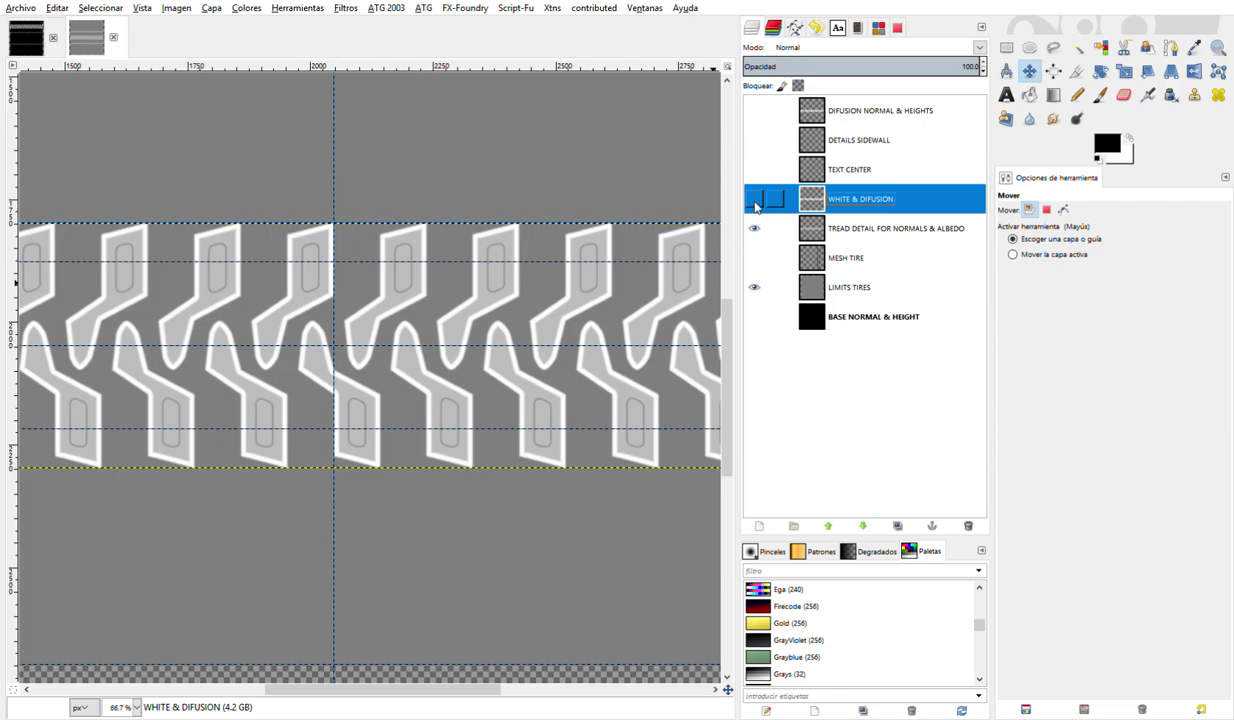
pyautogui.click(754, 199)
pyautogui.click(754, 199)
pyautogui.click(754, 199)
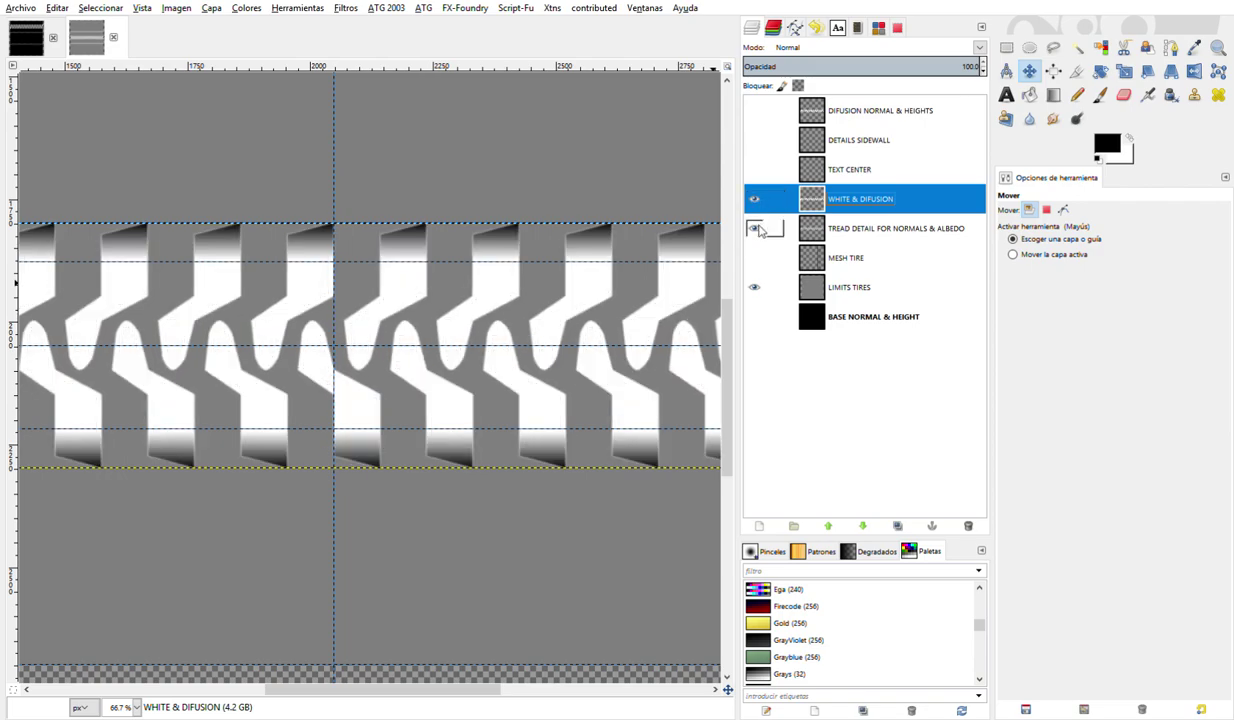
# - Show the black BASE NORMAL & HEIGHT layer and hide LIMITS TIRES
pyautogui.scroll(-1, 665, 280)
pyautogui.scroll(-1, 668, 282)
pyautogui.scroll(-1, 672, 283)
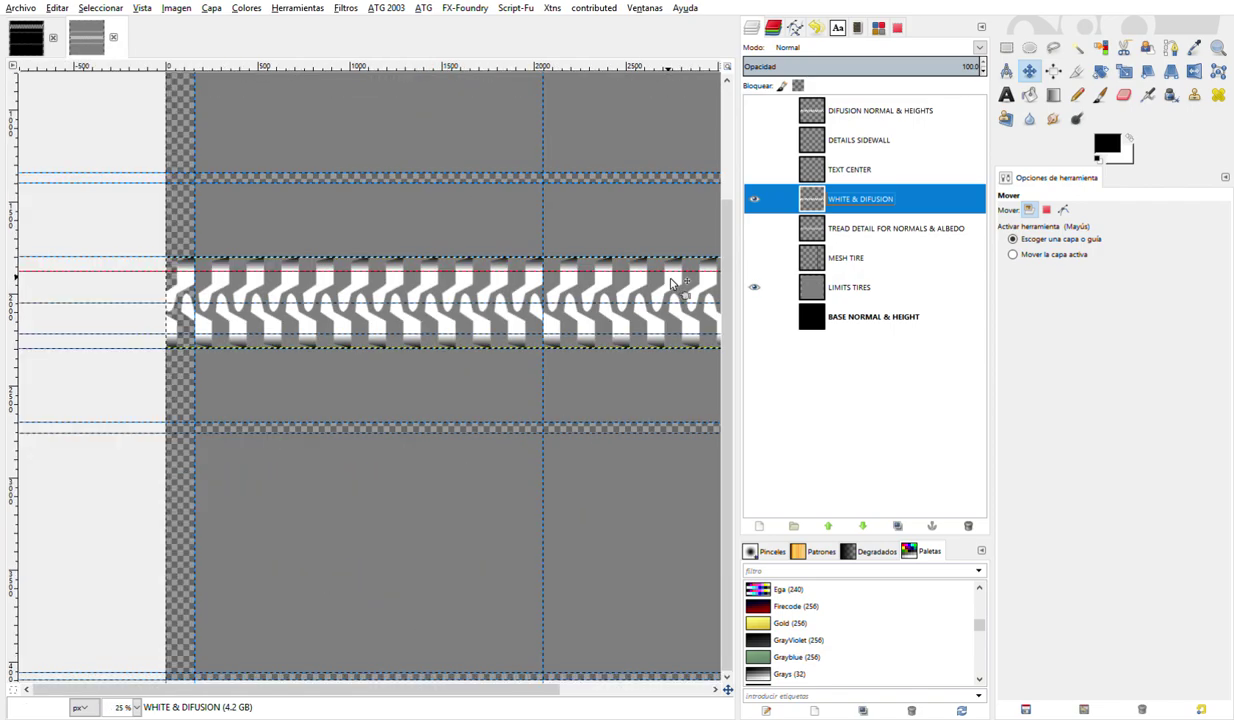
pyautogui.hscroll(3, 600, 320)
pyautogui.click(754, 317)
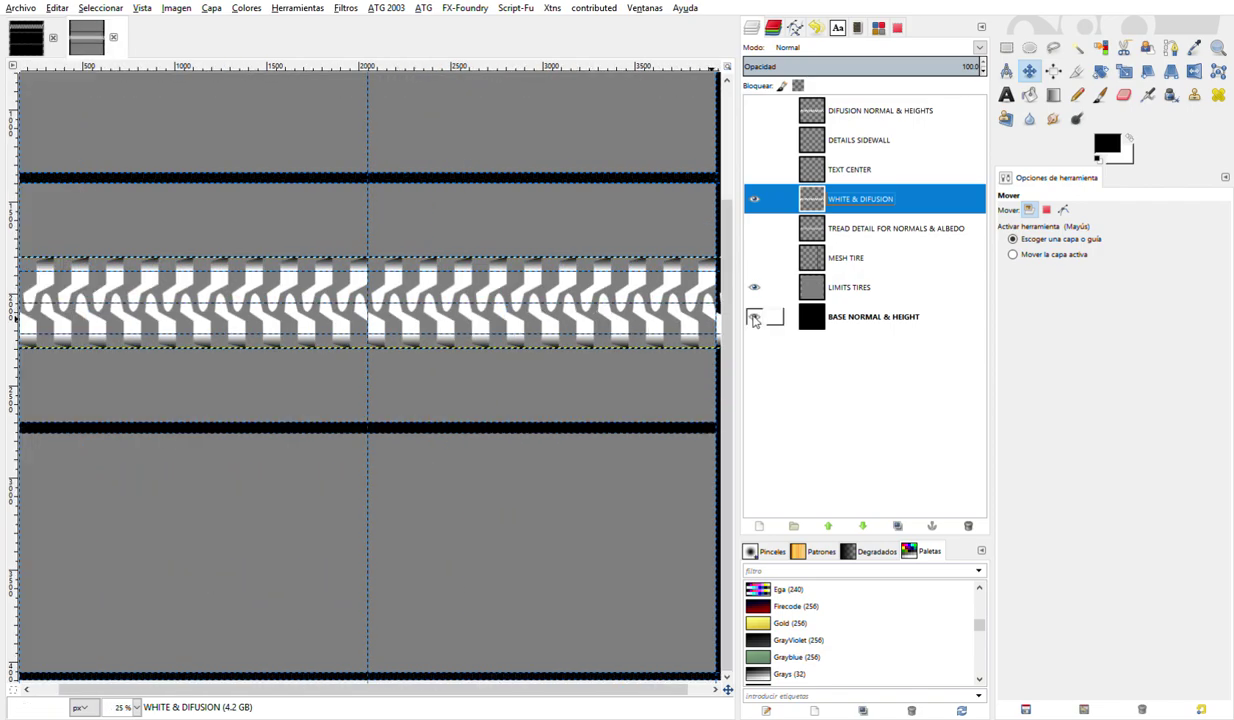
pyautogui.scroll(-1, 655, 340)
pyautogui.click(754, 287)
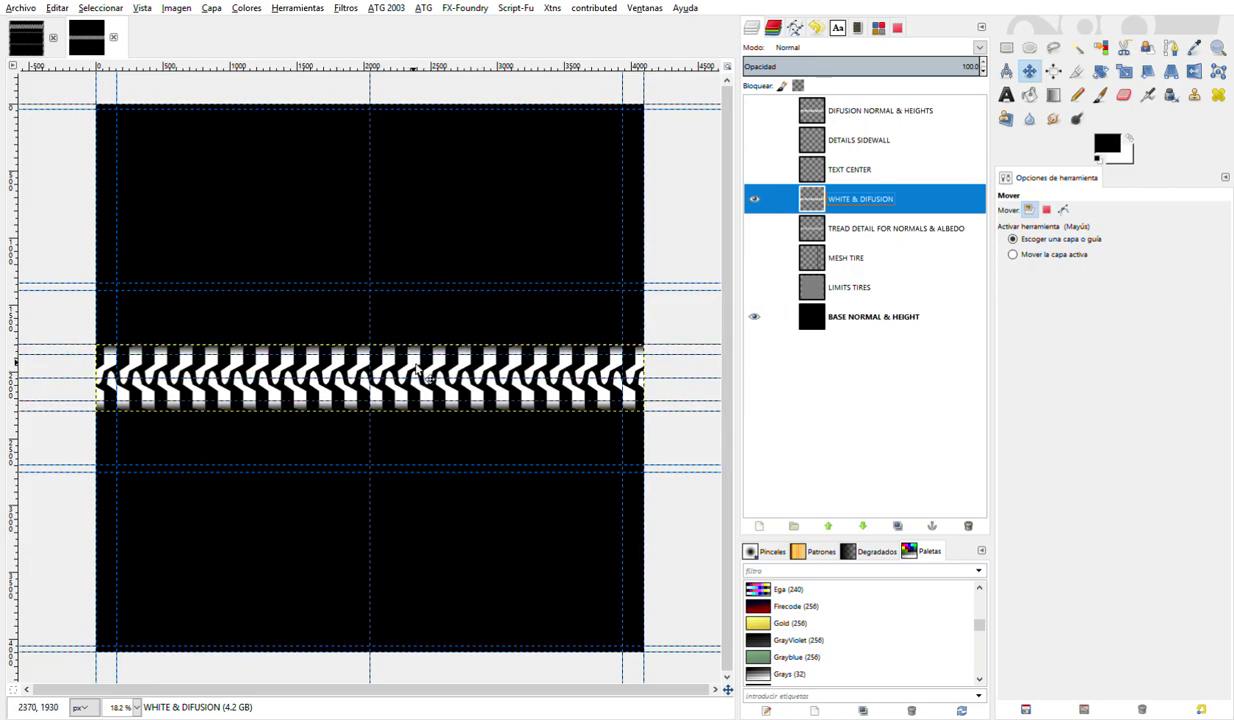
# - Rename the WHITE & DIFUSION layer to THIS HEIGHT
pyautogui.doubleClick(855, 201)
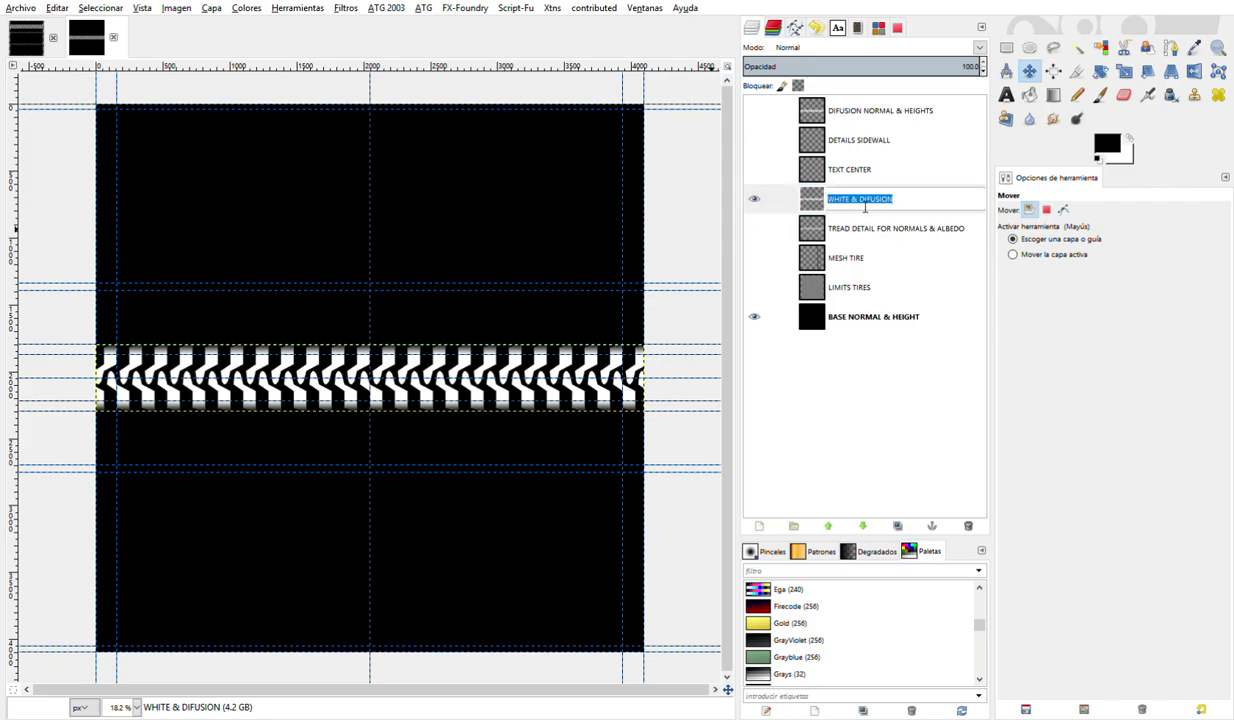
pyautogui.write('THIS HEIGHT')
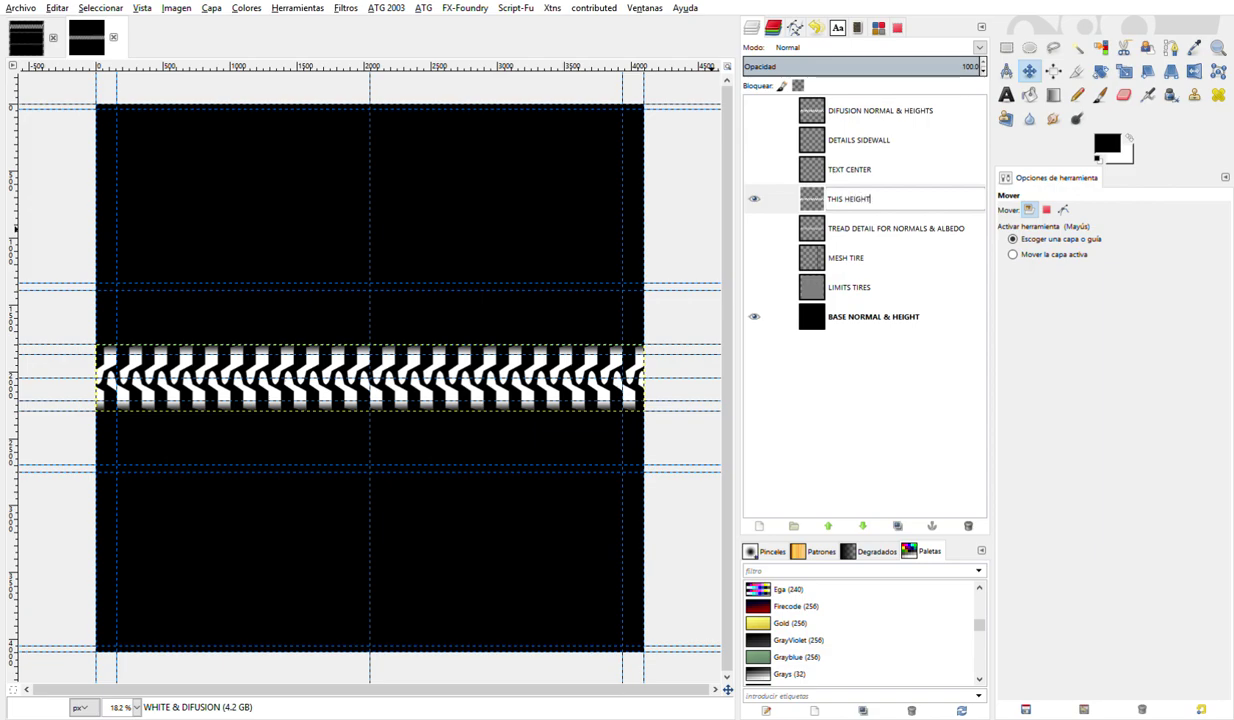
pyautogui.press('Return')
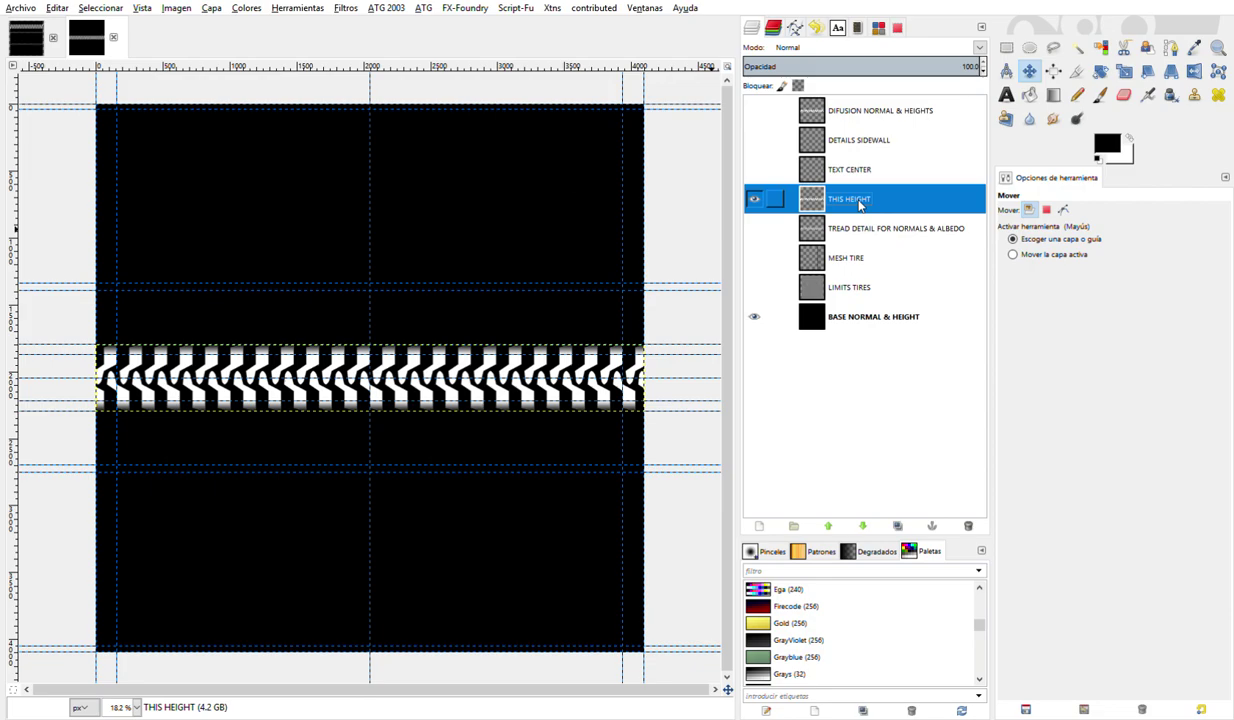
# - Duplicate the THIS HEIGHT layer, then undo the duplicate
pyautogui.keyDown('ctrl'); pyautogui.scroll(2, 322, 358); pyautogui.keyUp('ctrl')
pyautogui.keyDown('ctrl'); pyautogui.scroll(2, 322, 358); pyautogui.keyUp('ctrl')
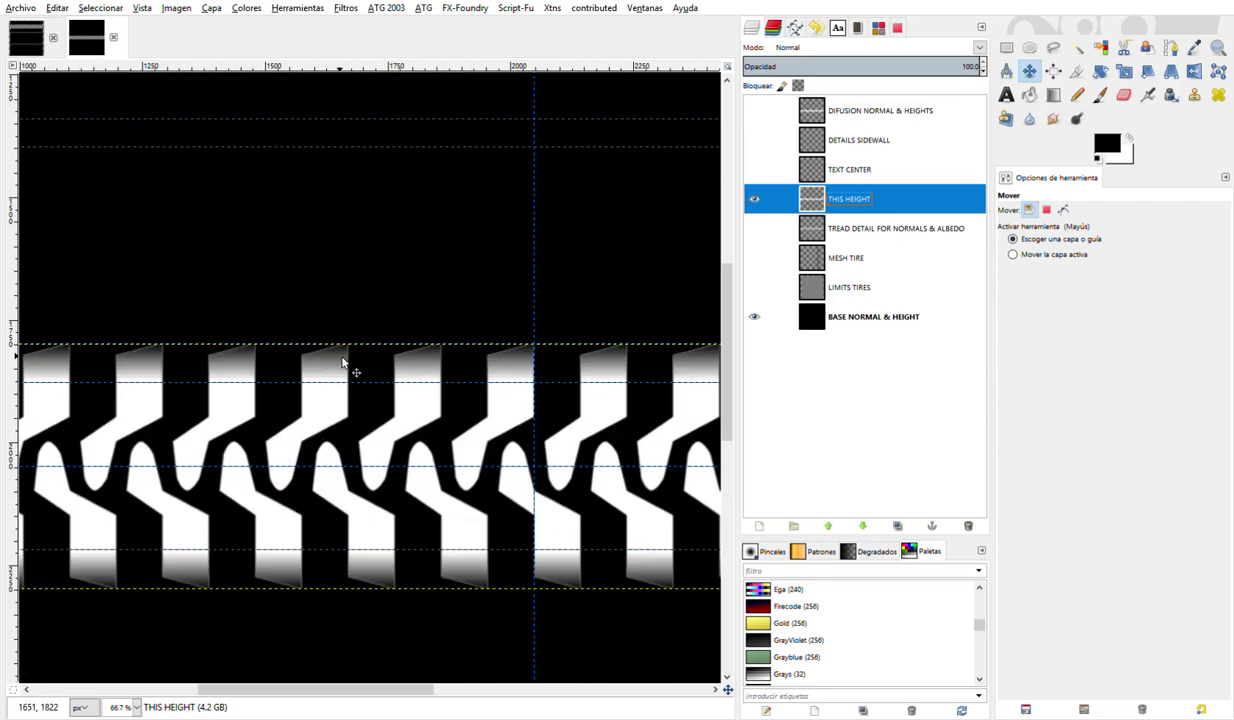
pyautogui.keyDown('ctrl'); pyautogui.scroll(2, 350, 366); pyautogui.keyUp('ctrl')
pyautogui.hscroll(2, 335, 360)
pyautogui.hscroll(3, 356, 365)
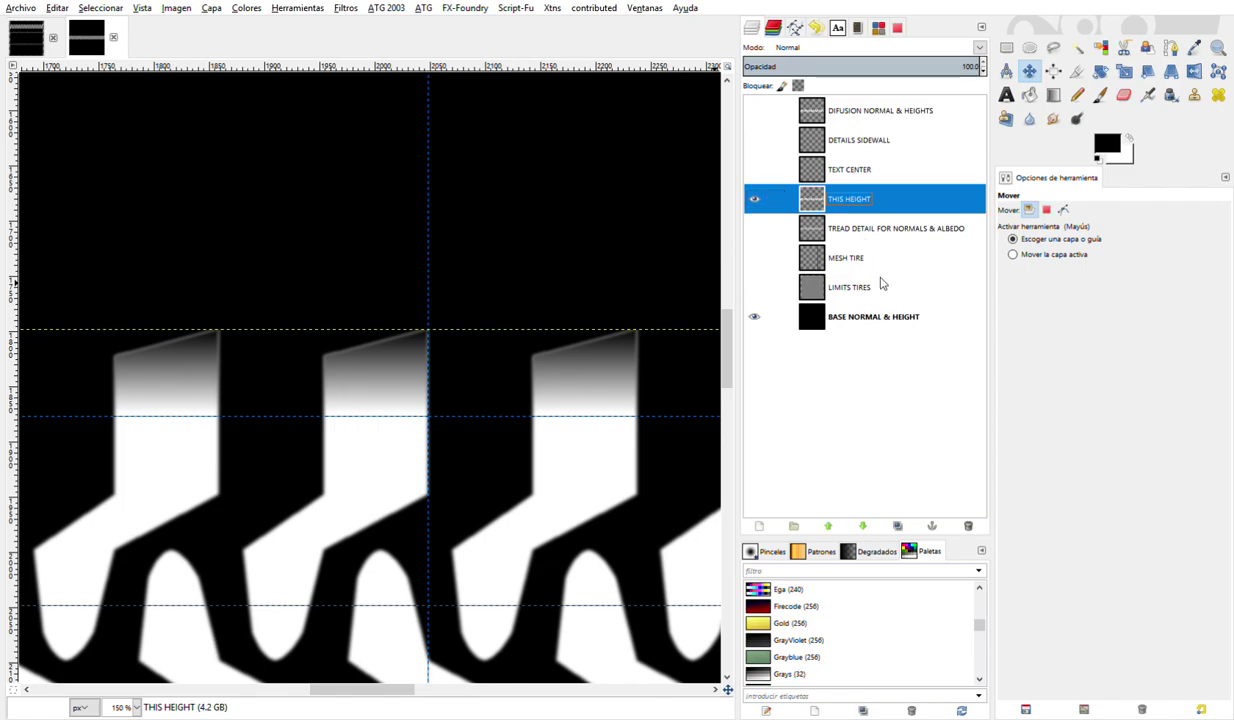
pyautogui.hotkey('shift', 'ctrl', 'd')
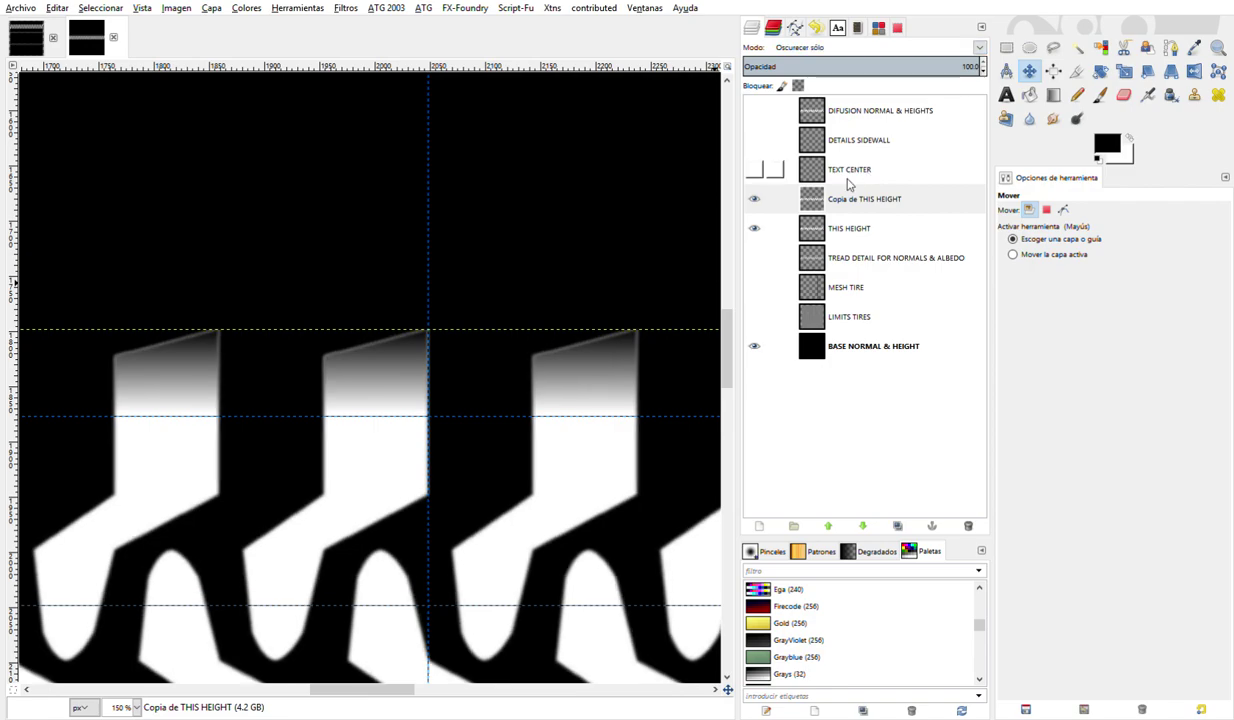
pyautogui.hotkey('ctrl', 'z')
pyautogui.hotkey('ctrl', 'z')
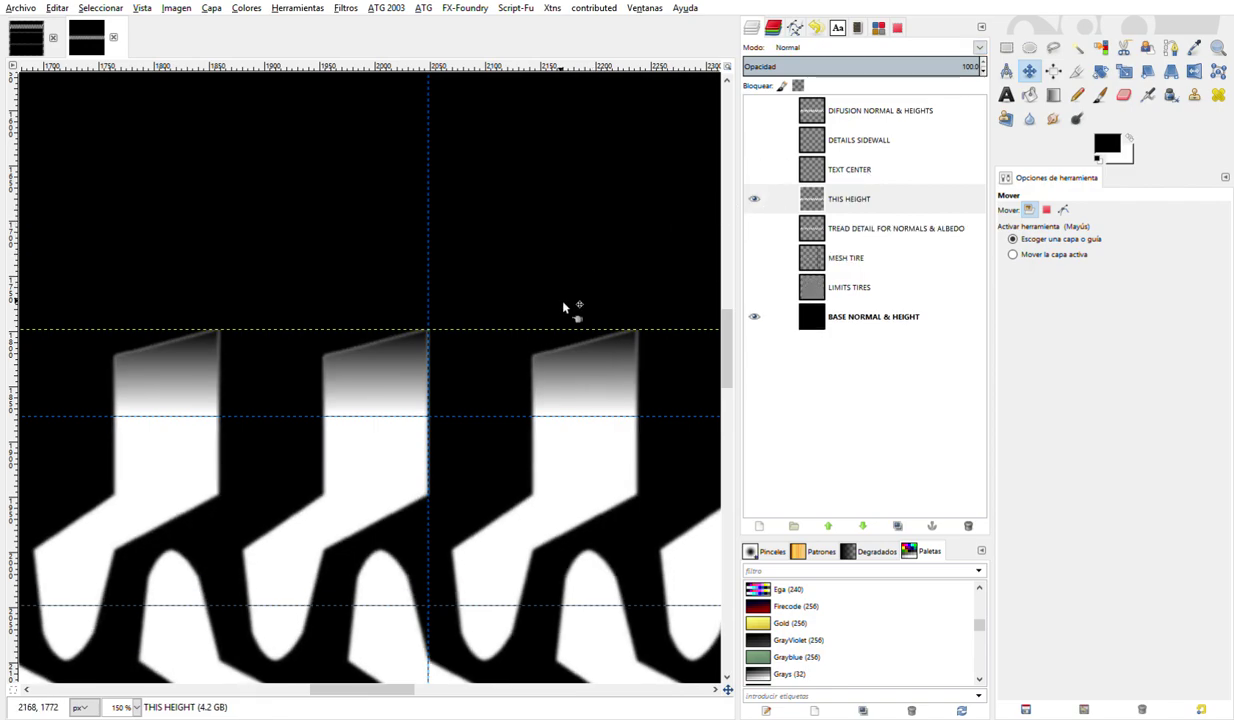
# - Rename the THIS HEIGHT layer to MORE DIFUSION
pyautogui.keyDown('ctrl'); pyautogui.scroll(-1, 567, 309); pyautogui.keyUp('ctrl')
pyautogui.keyDown('ctrl'); pyautogui.scroll(-1, 567, 309); pyautogui.keyUp('ctrl')
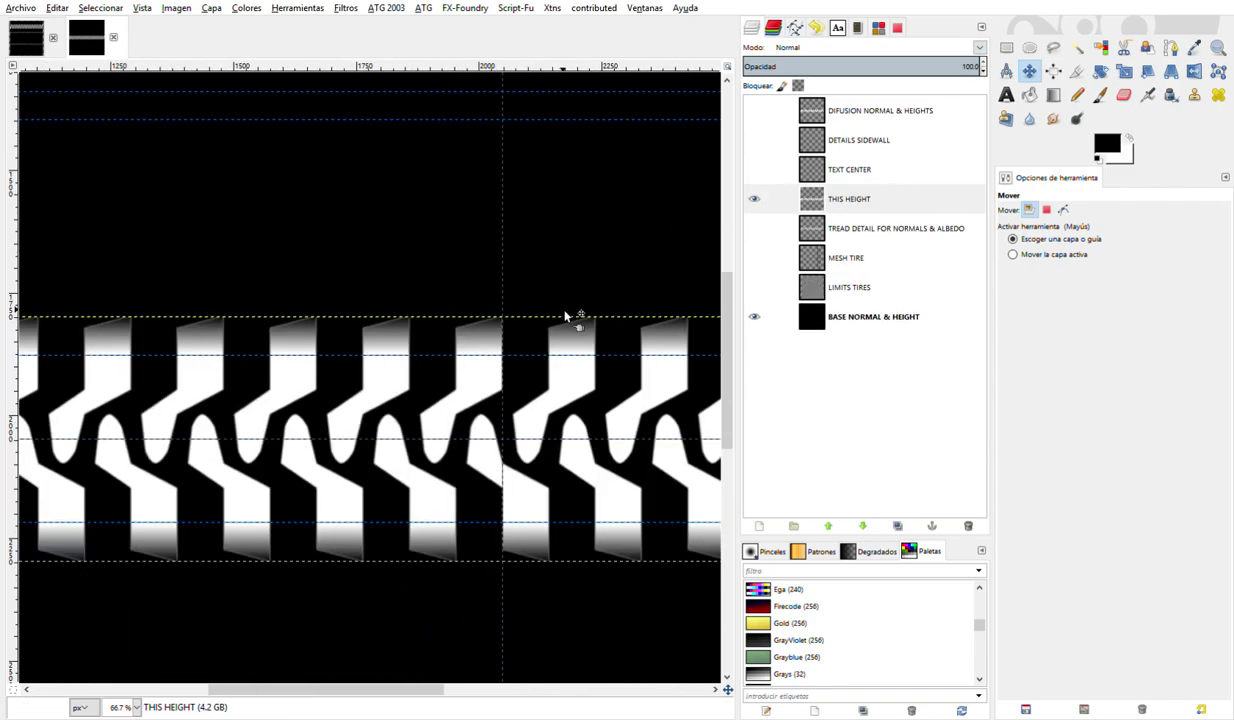
pyautogui.doubleClick(852, 199)
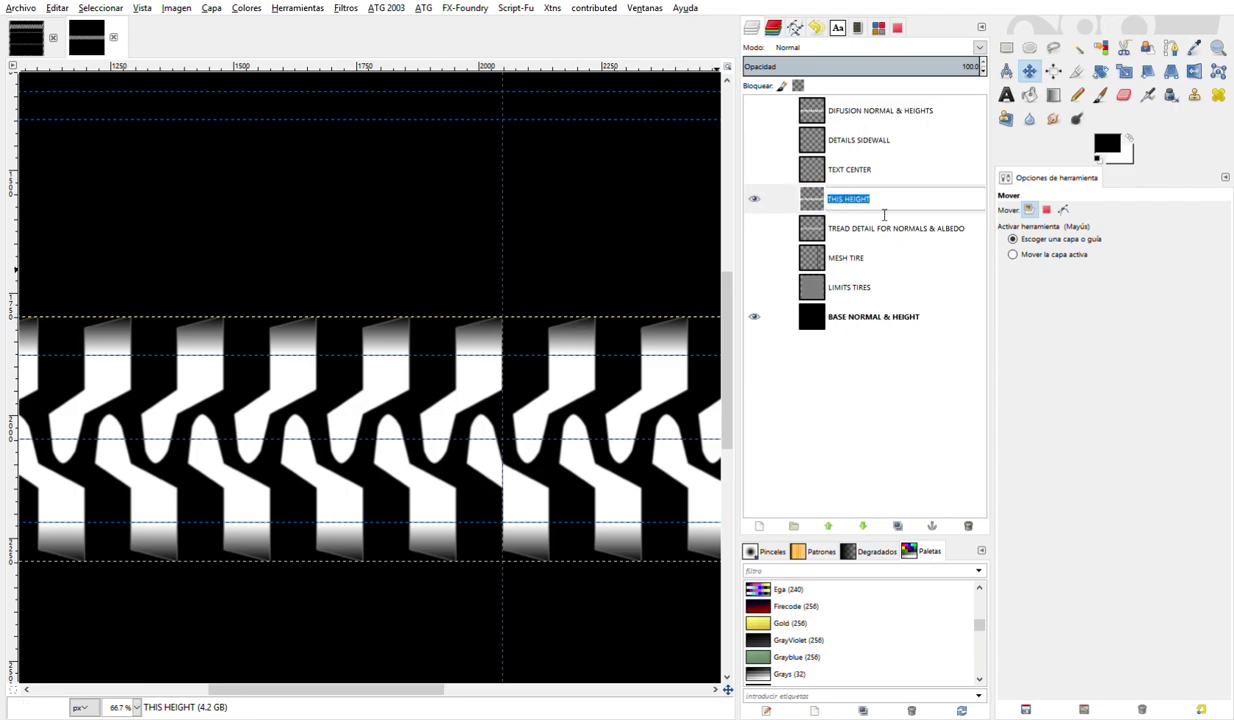
pyautogui.write('MORE D')
pyautogui.write('IFUSION')
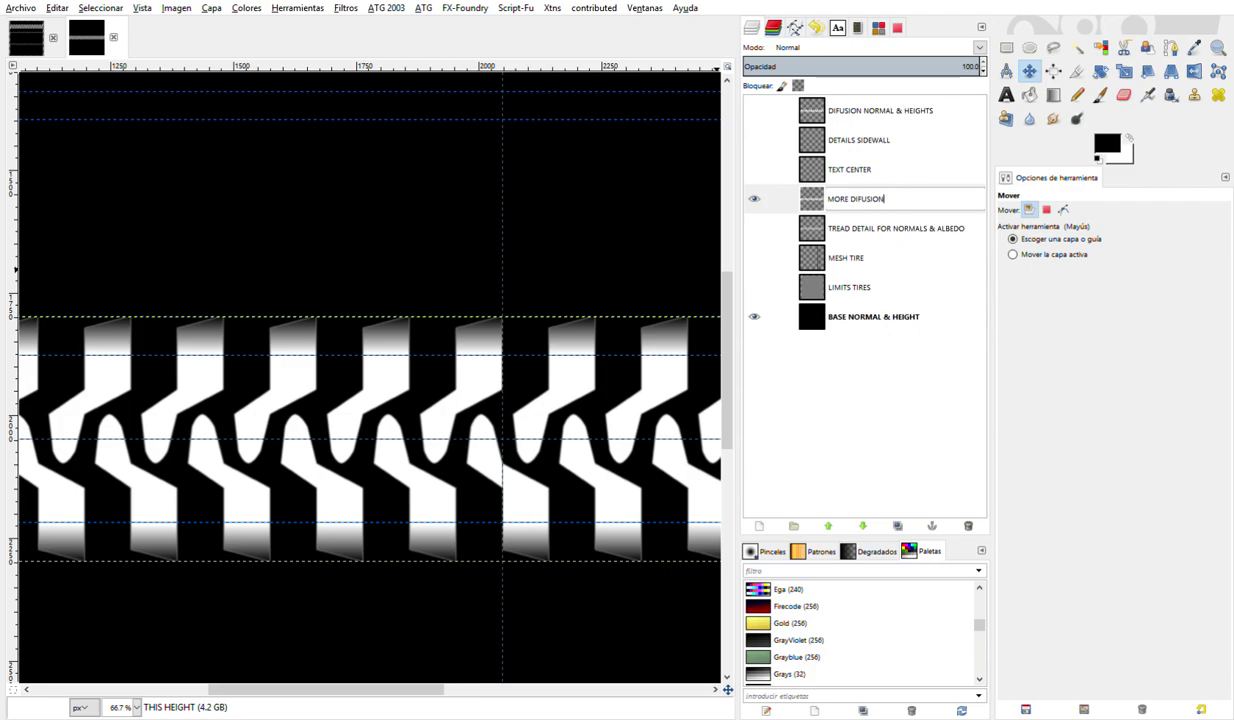
pyautogui.press('Return')
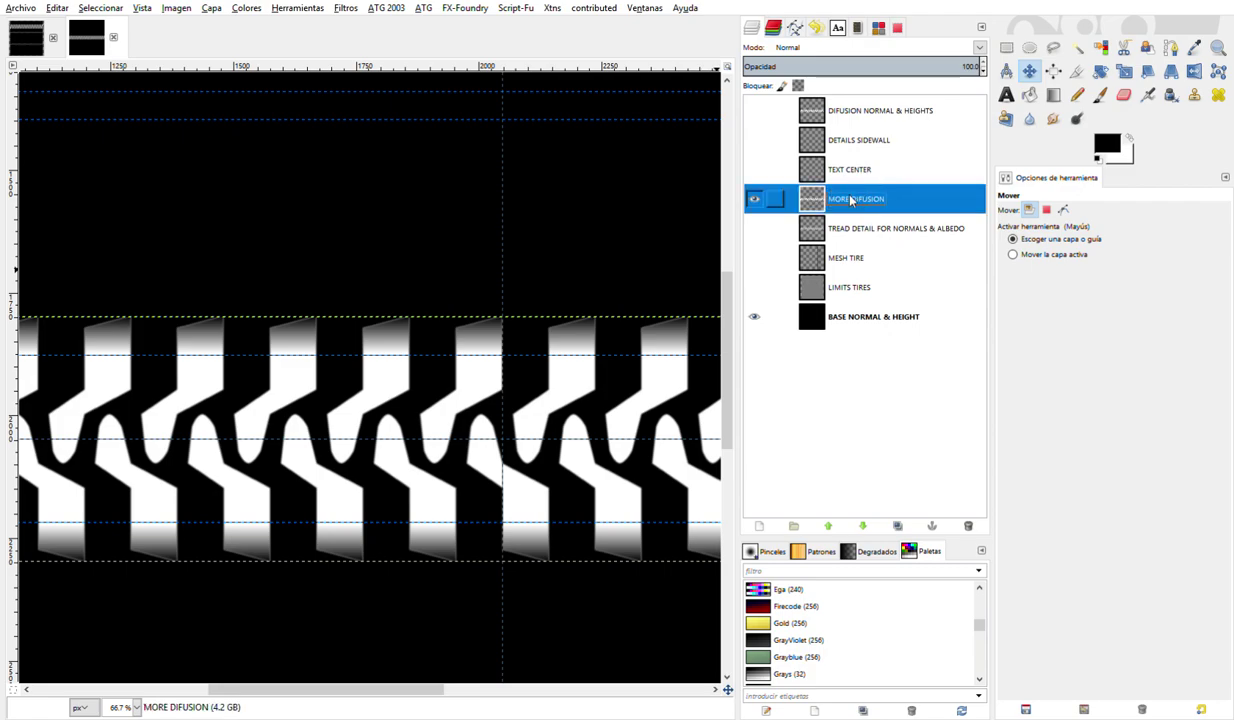
# - Duplicate MORE DIFUSION, try an upward gradient on the copy, then undo it away
pyautogui.hotkey('shift', 'ctrl', 'd')
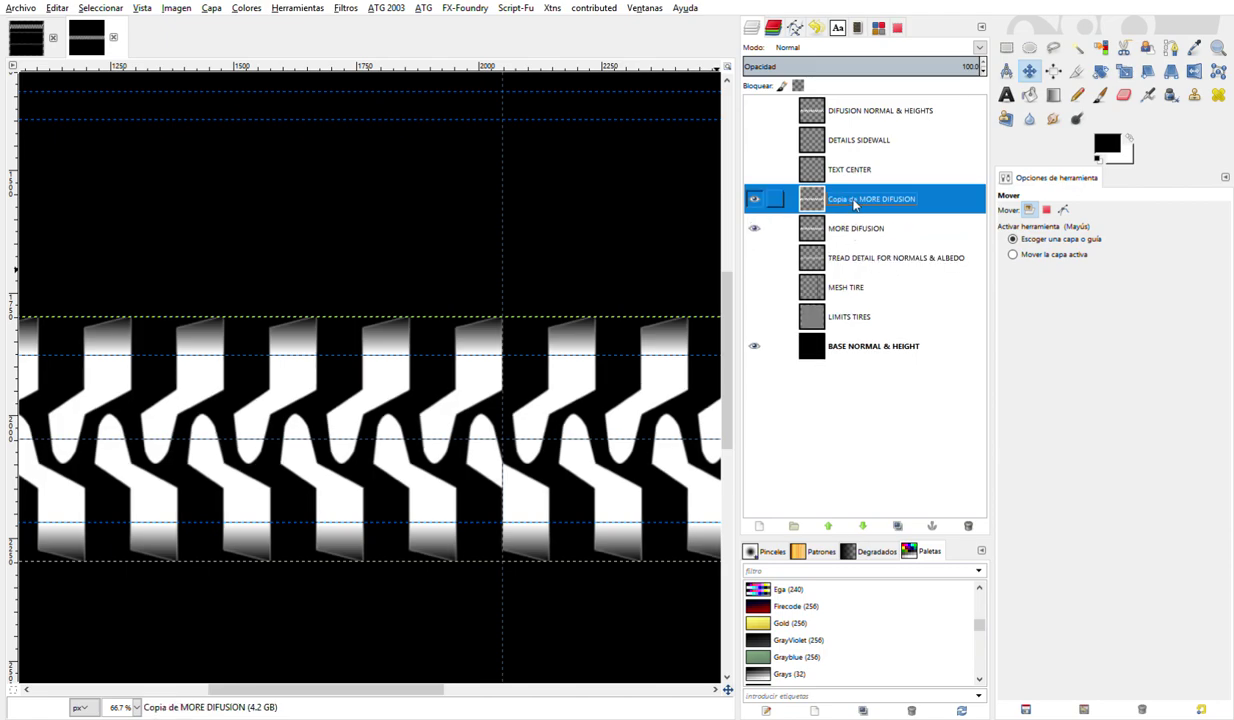
pyautogui.press('Delete')
pyautogui.click(1053, 95)
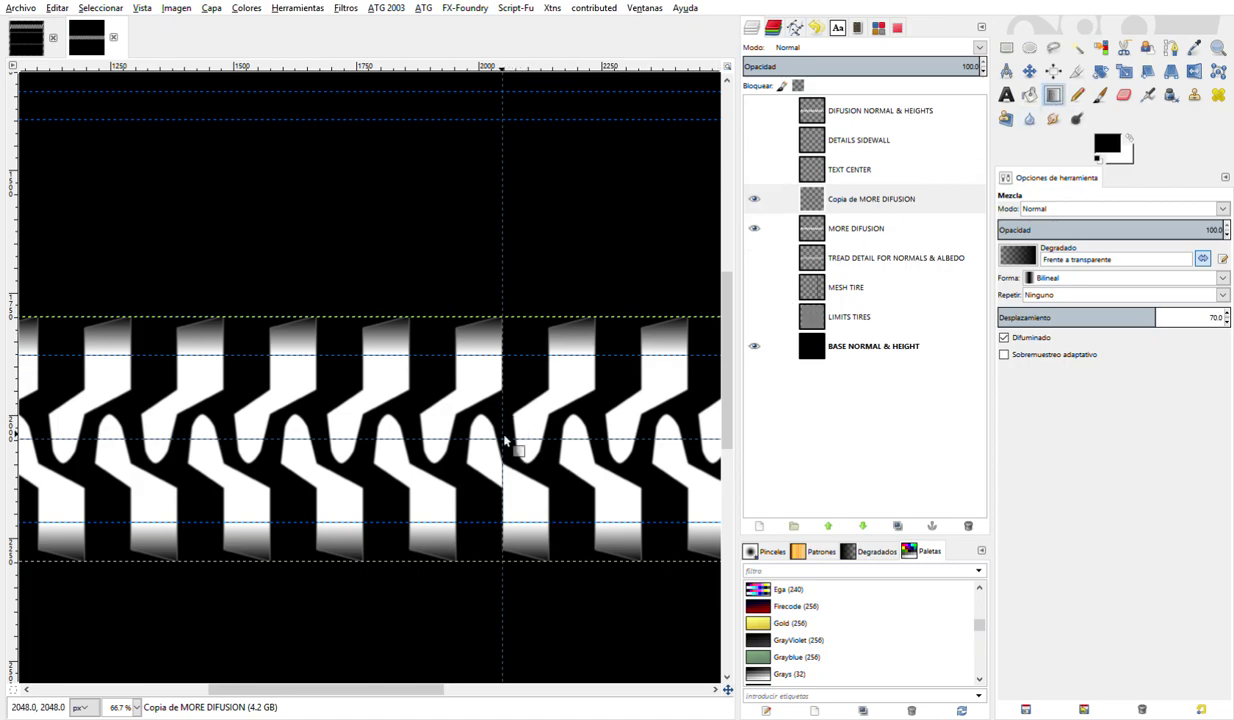
pyautogui.moveTo(505, 445); pyautogui.dragTo(507, 328)
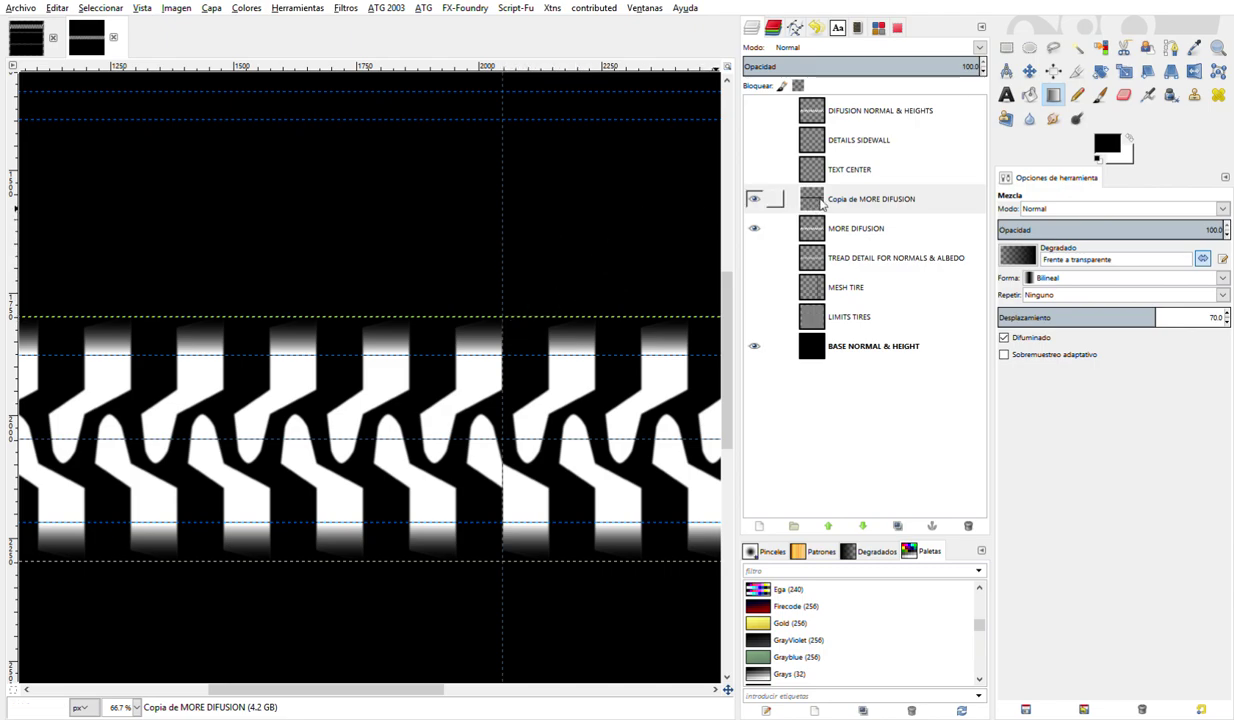
pyautogui.click(798, 230)
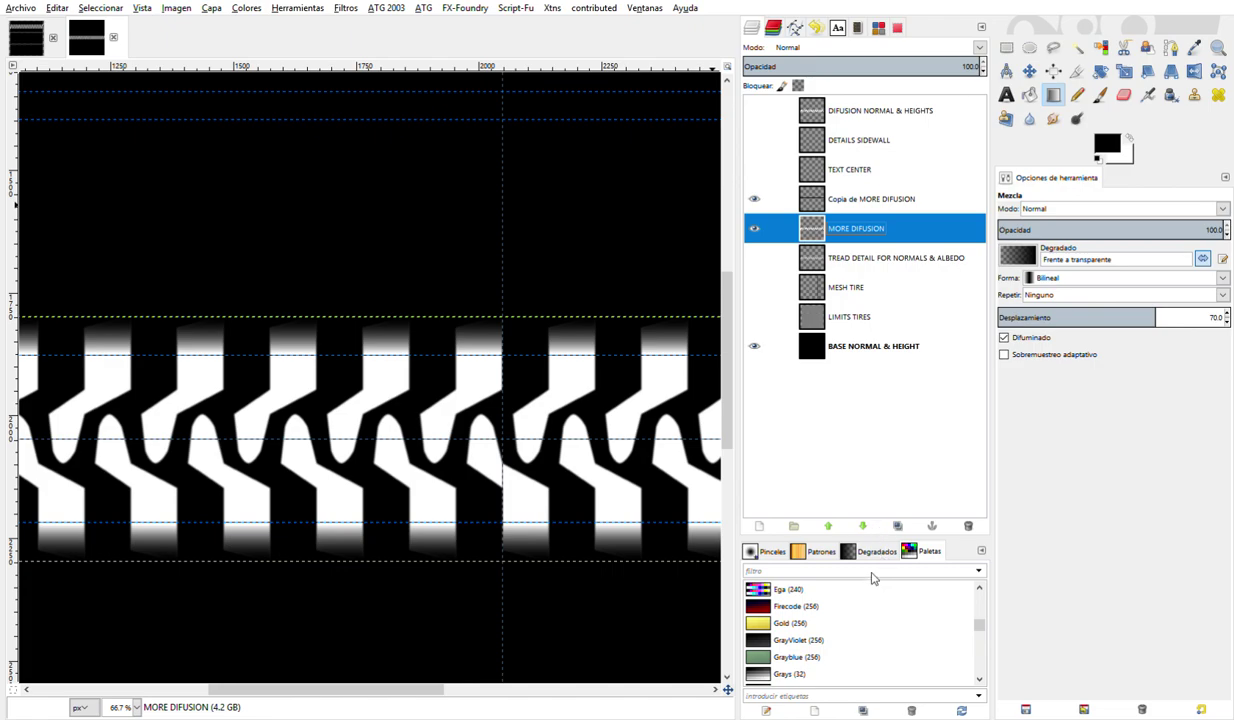
pyautogui.click(797, 202)
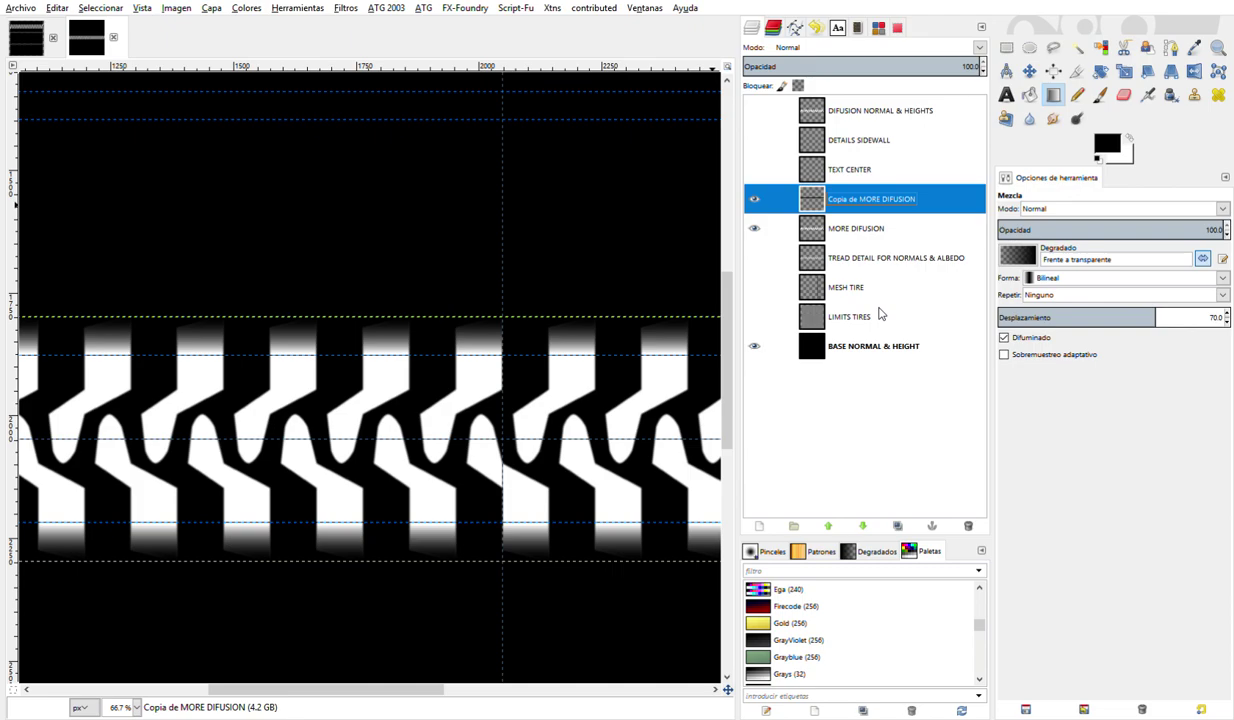
pyautogui.hotkey('ctrl', 'z')
# - Rename MORE DIFUSION to EXPORT HEIGHT and hide it
pyautogui.scroll(-1, 519, 318)
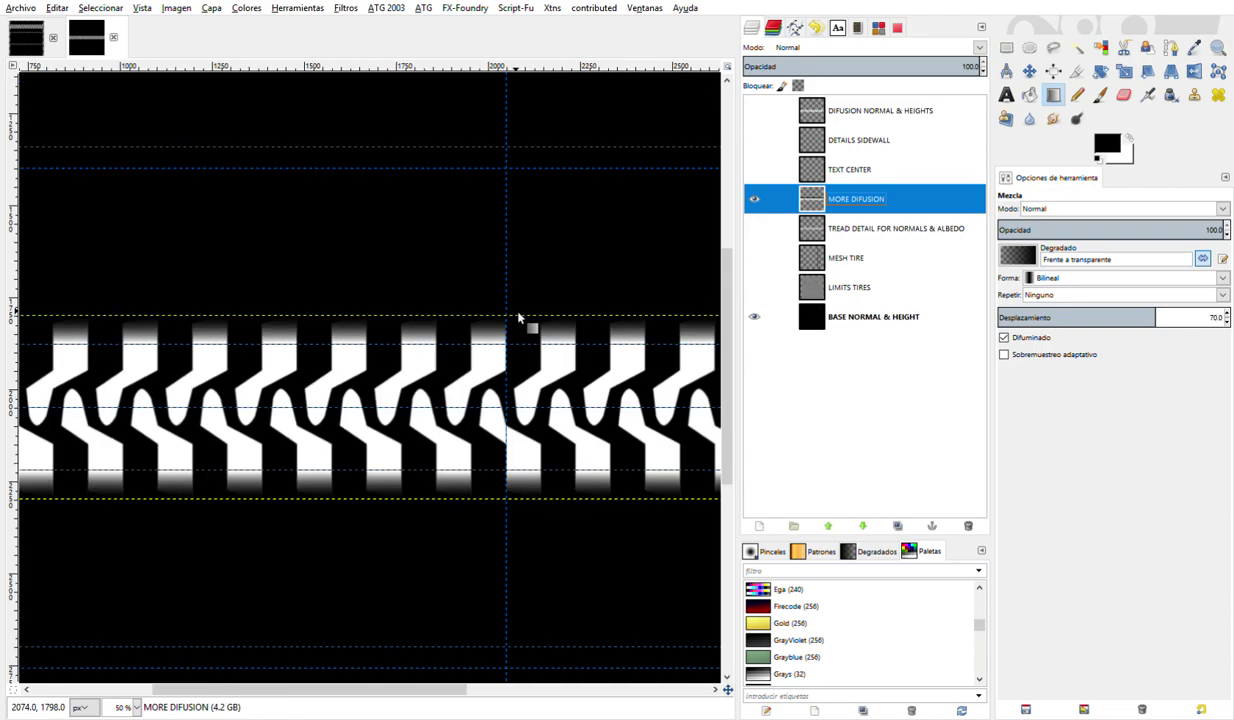
pyautogui.scroll(-2, 519, 318)
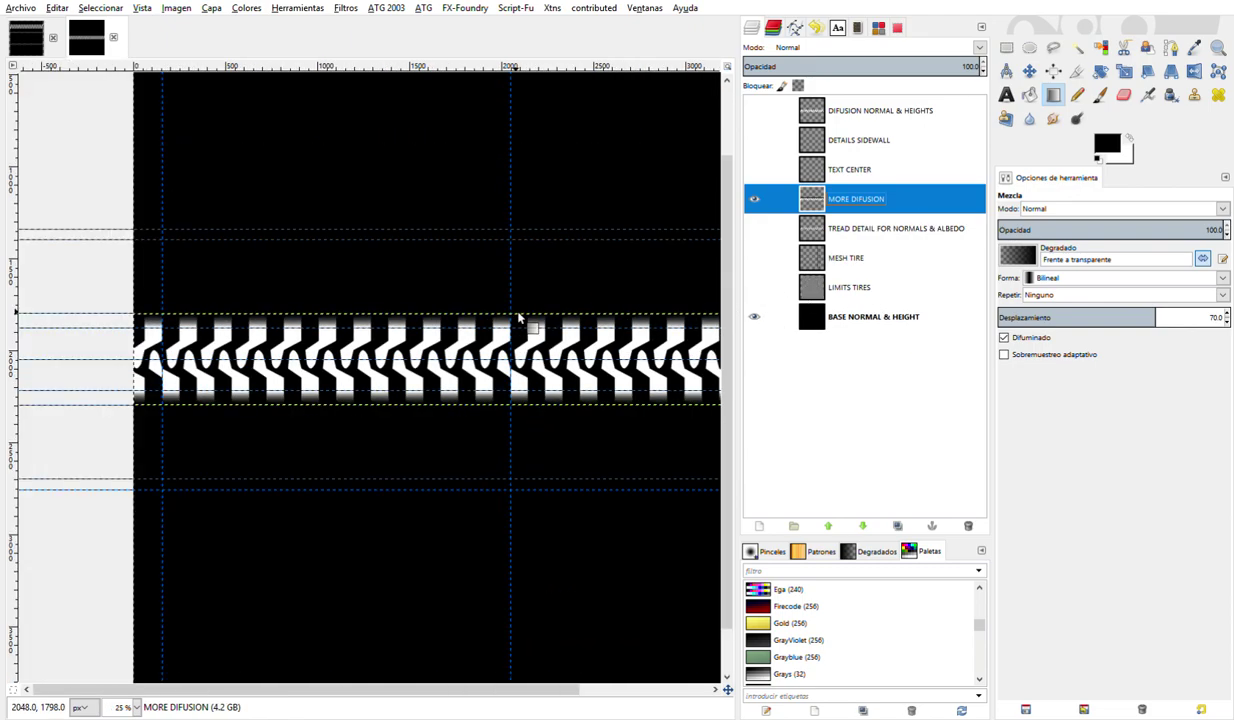
pyautogui.doubleClick(830, 200)
pyautogui.write('B')
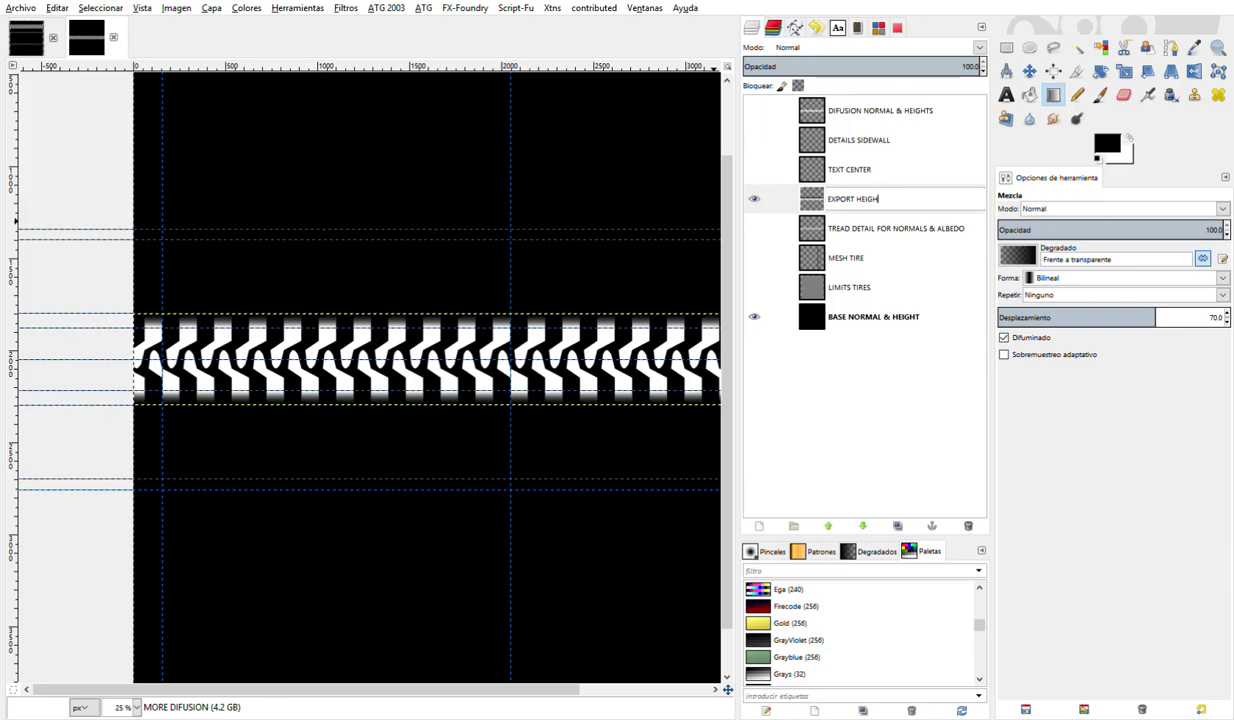
pyautogui.press('Return')
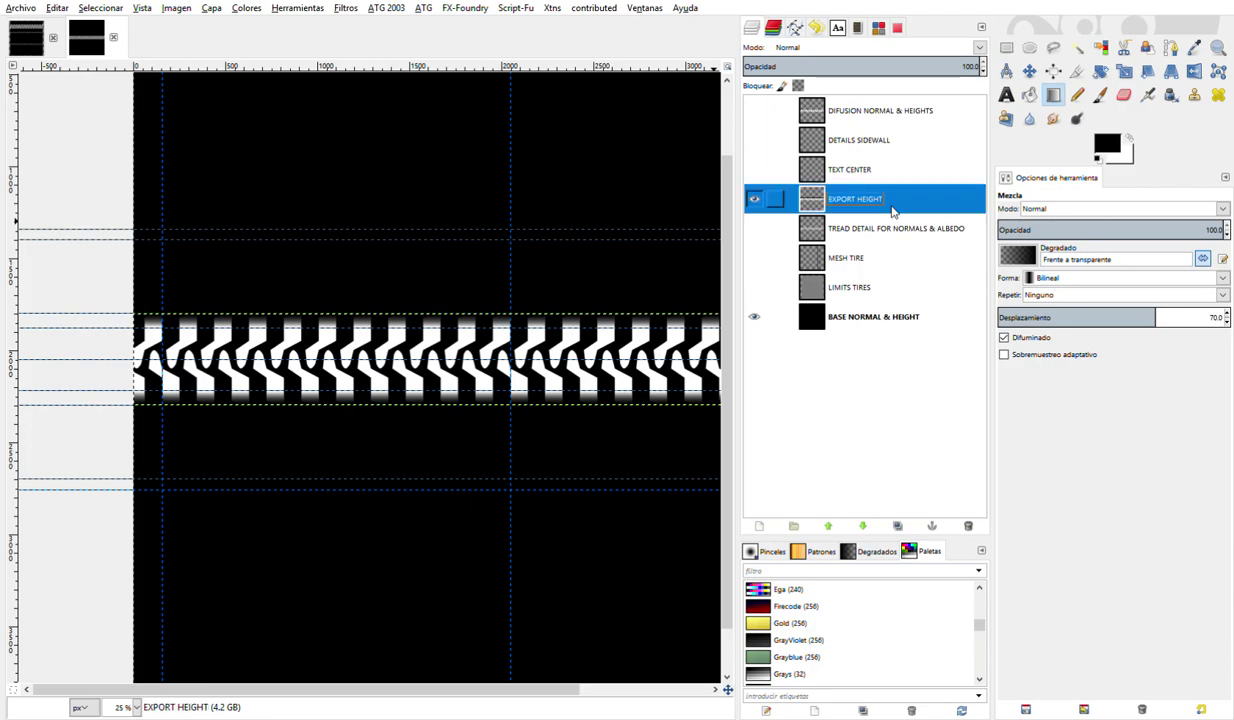
pyautogui.click(754, 199)
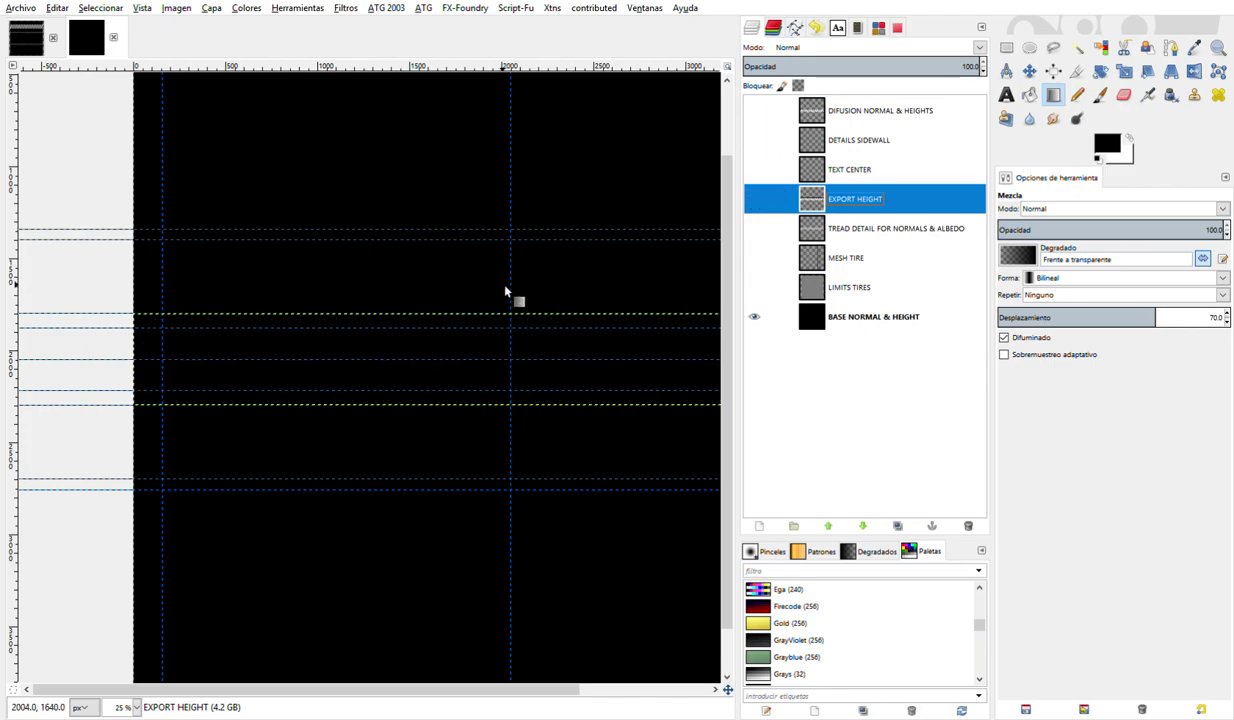
# - Rename the EXPORT HEIGHT layer to NORMAL
pyautogui.hscroll(3, 505, 291)
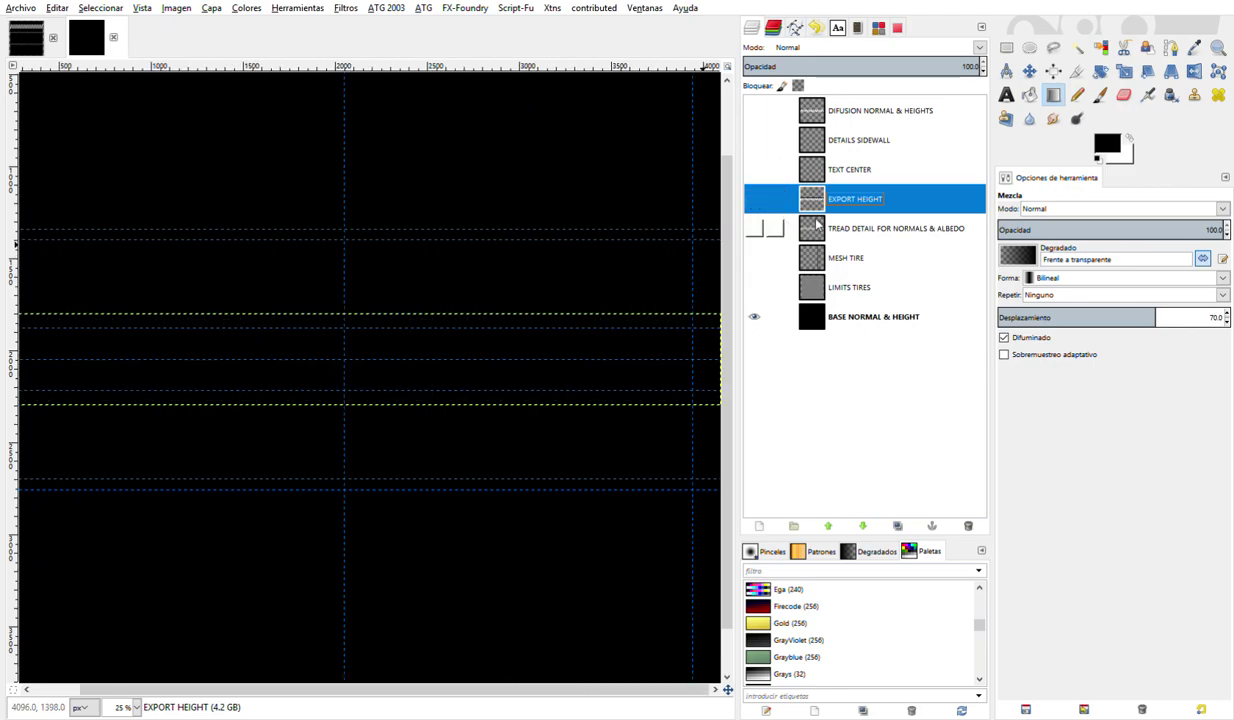
pyautogui.doubleClick(856, 200)
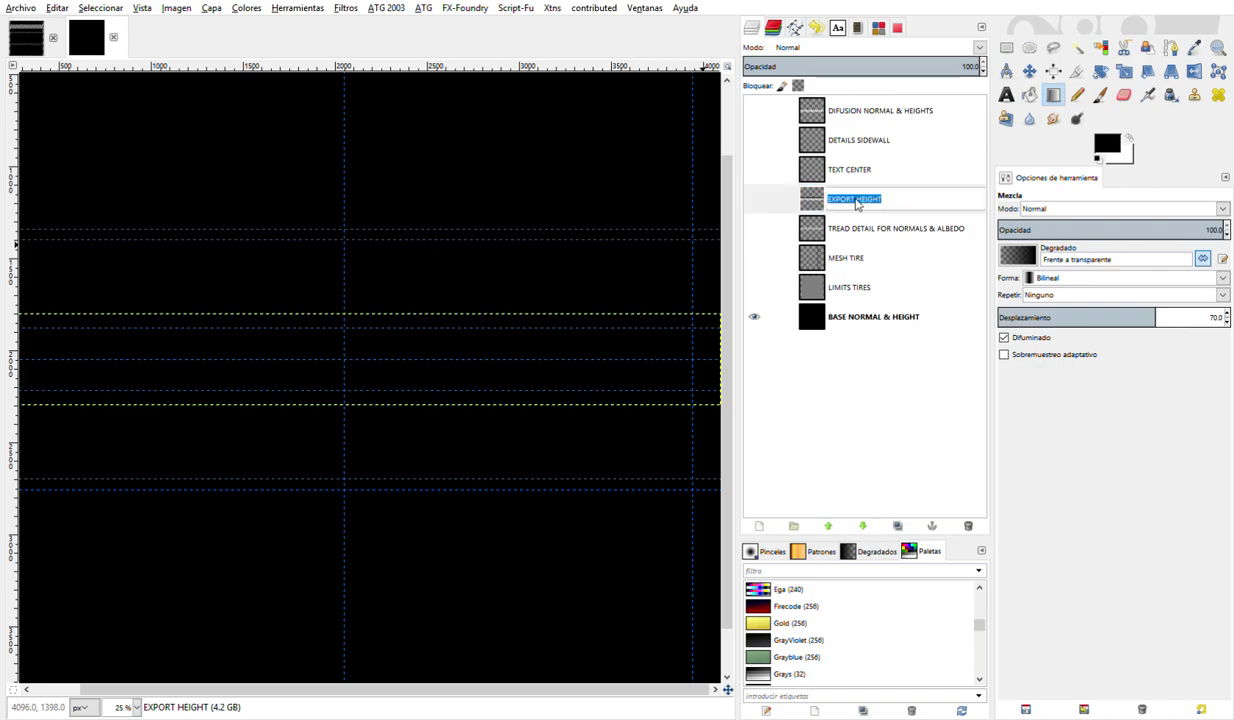
pyautogui.write('NORMAL')
pyautogui.press('Return')
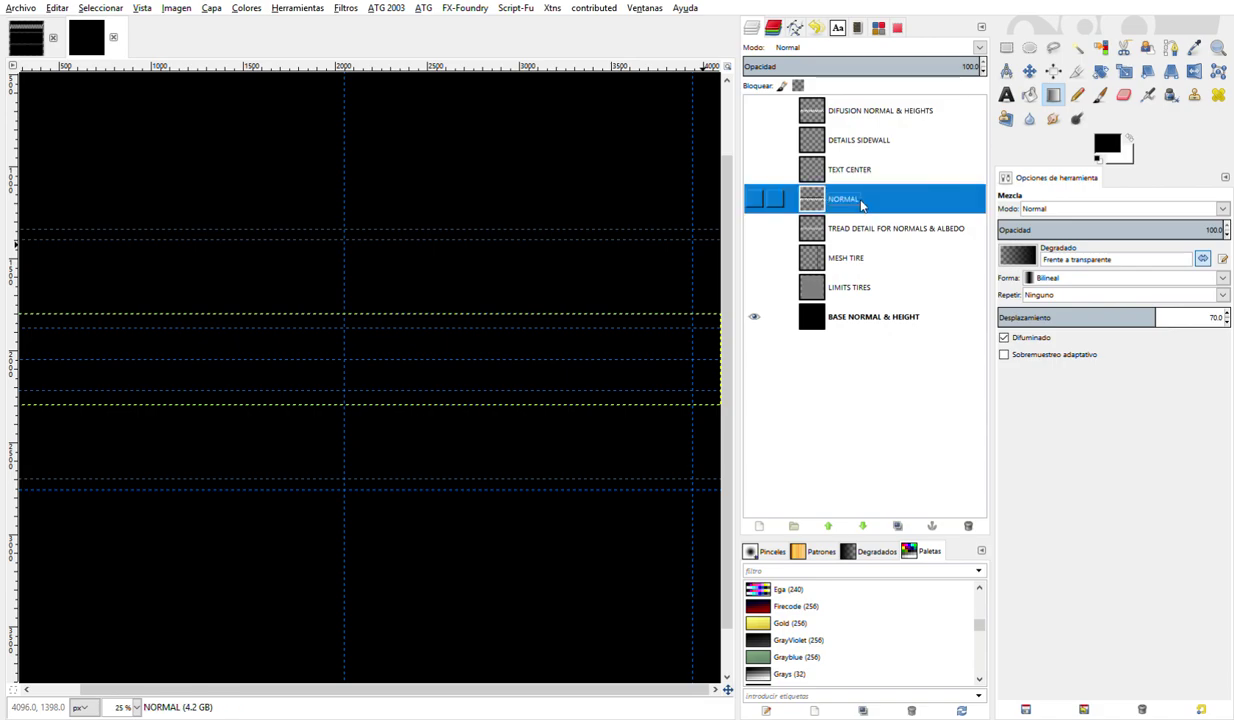
# - Select BASE NORMAL & HEIGHT, open the Colorize adjustment, and zoom out
pyautogui.click(1032, 97)
pyautogui.click(835, 318)
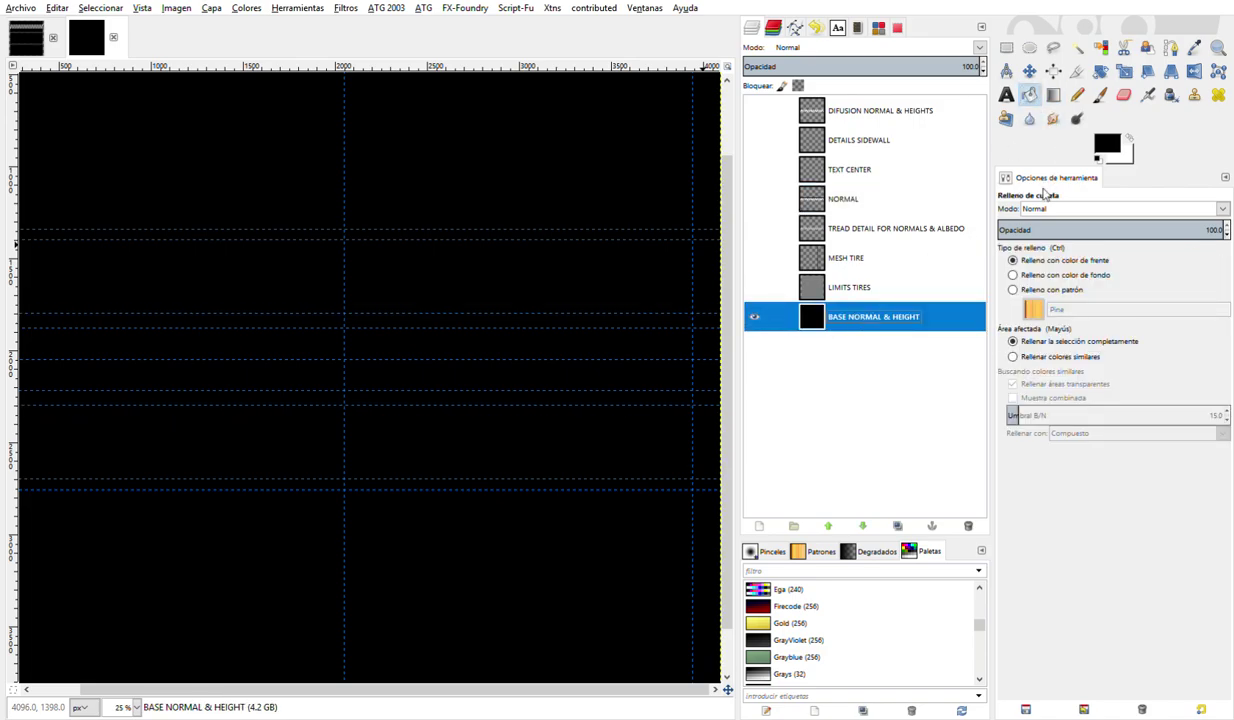
pyautogui.click(246, 8)
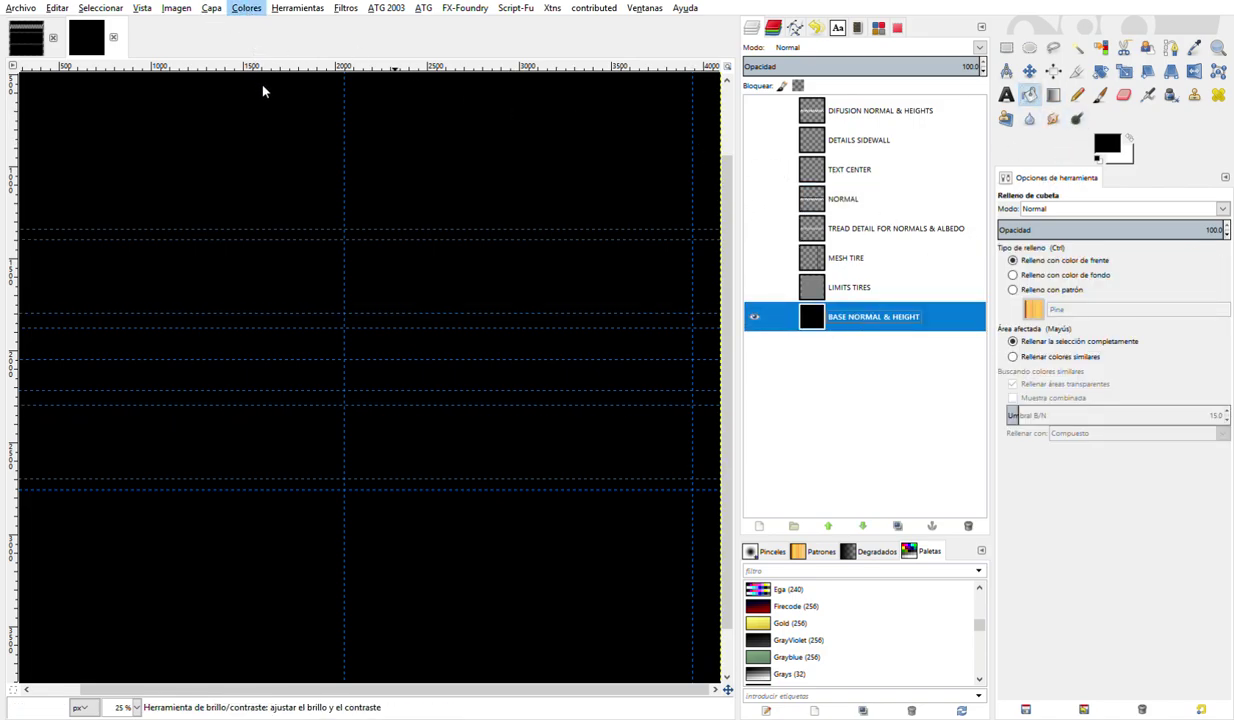
pyautogui.click(262, 72)
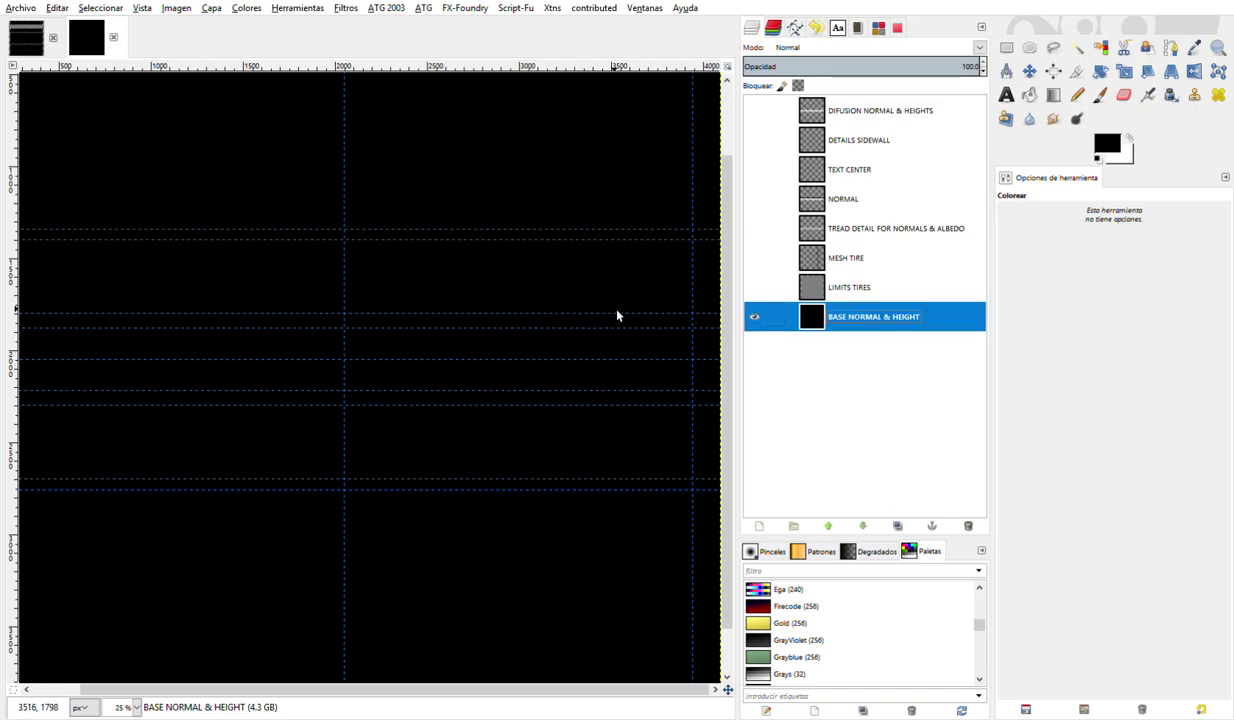
pyautogui.press('-')
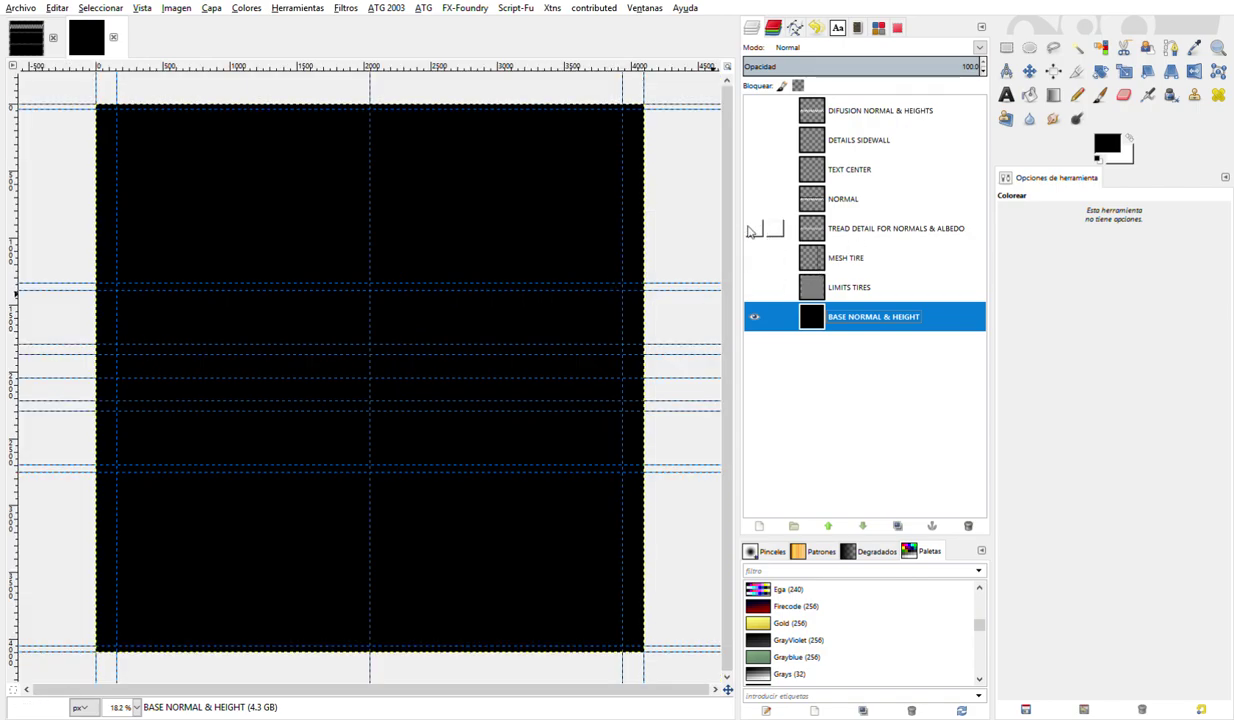
# - Make the TREAD DETAIL FOR NORMALS & ALBEDO layer visible
pyautogui.click(754, 228)
pyautogui.scroll(1, 402, 421)
pyautogui.scroll(1, 421, 400)
pyautogui.scroll(1, 421, 400)
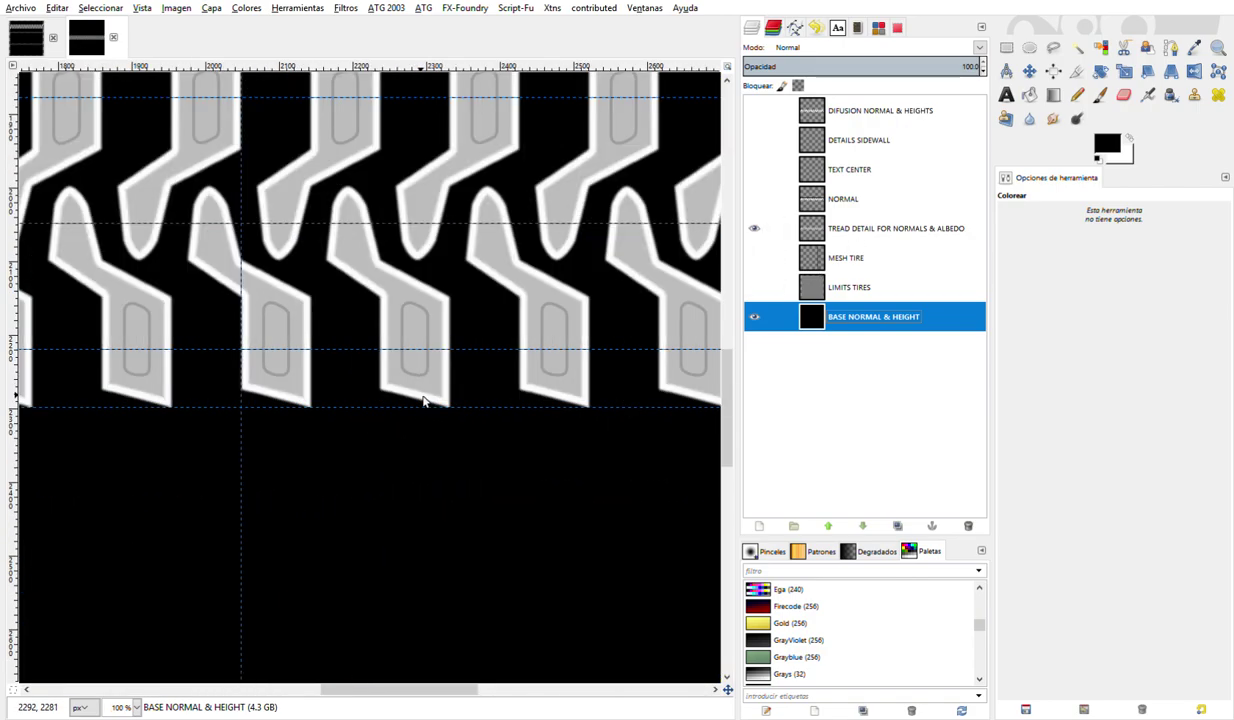
pyautogui.scroll(1, 477, 378)
pyautogui.scroll(-3, 479, 375)
pyautogui.scroll(2, 495, 370)
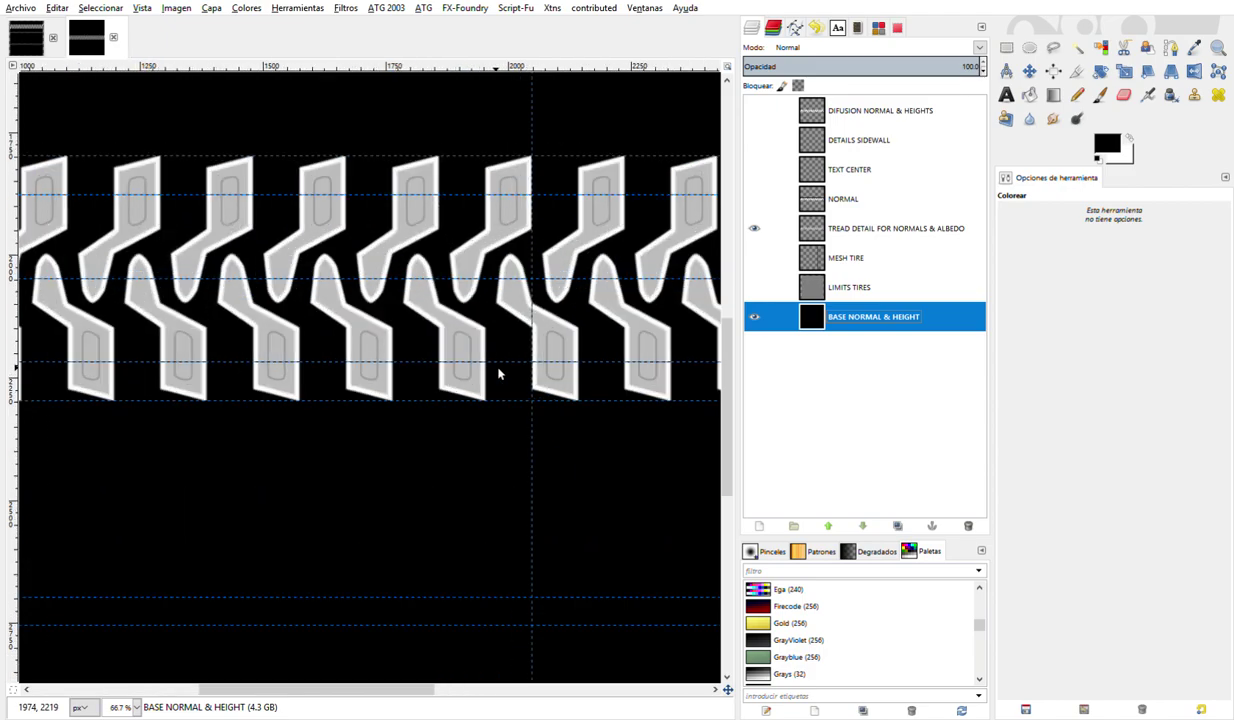
pyautogui.scroll(1, 500, 374)
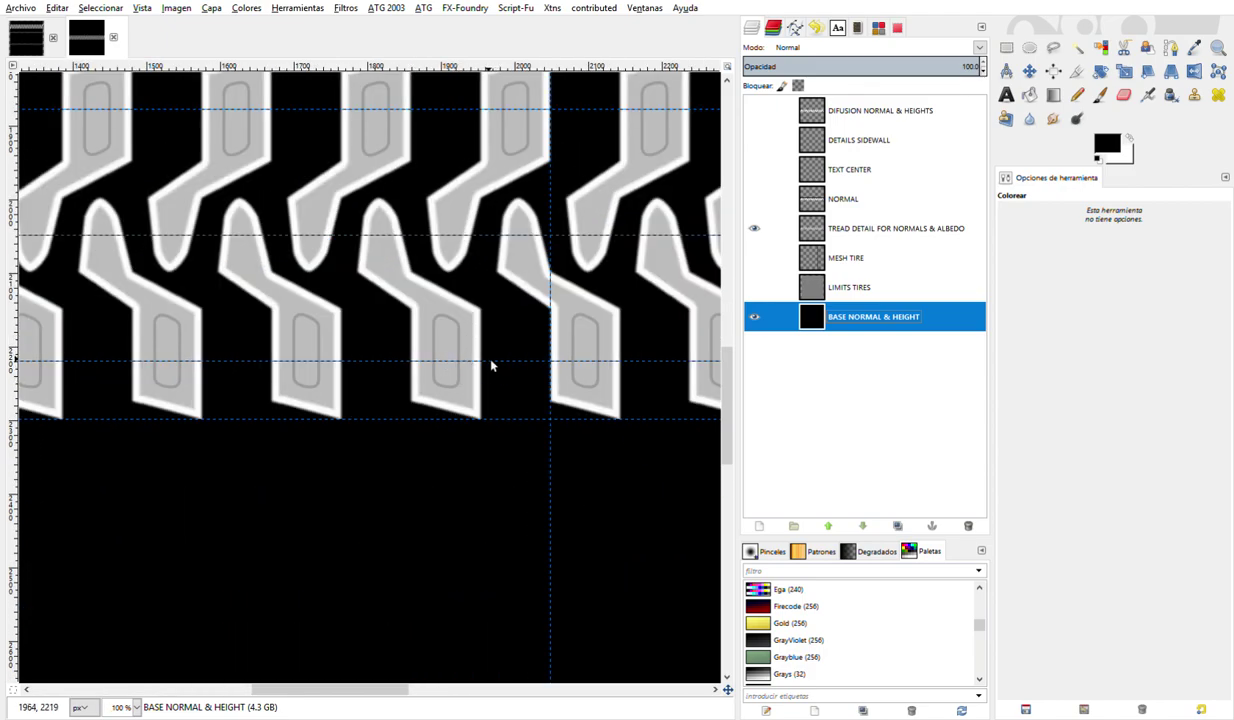
# - Show the NORMAL layer and set its blend mode to Darken only
pyautogui.click(754, 199)
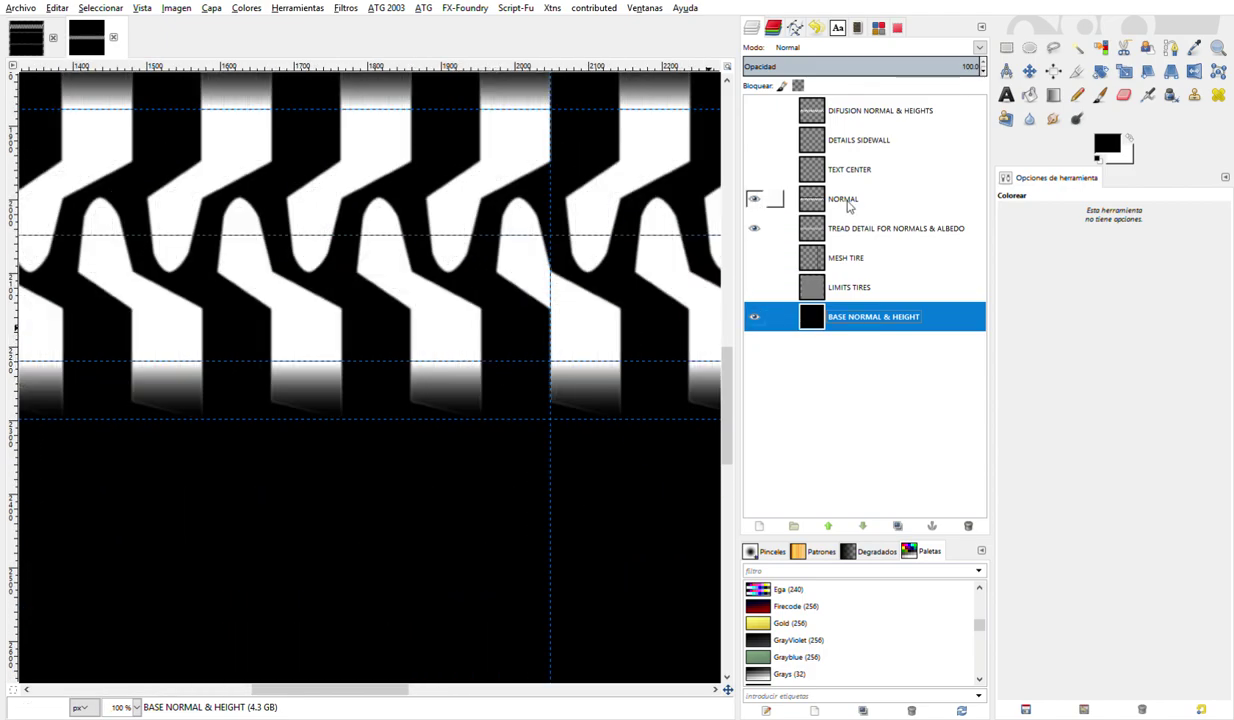
pyautogui.click(832, 199)
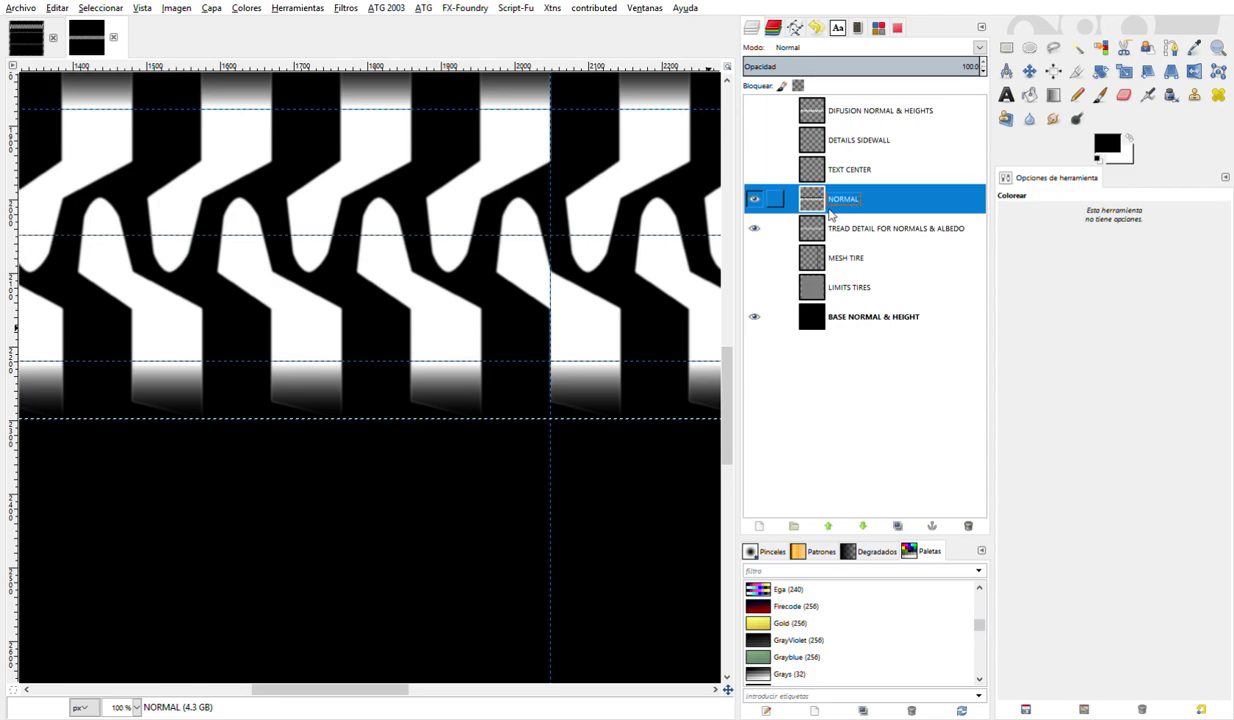
pyautogui.click(945, 50)
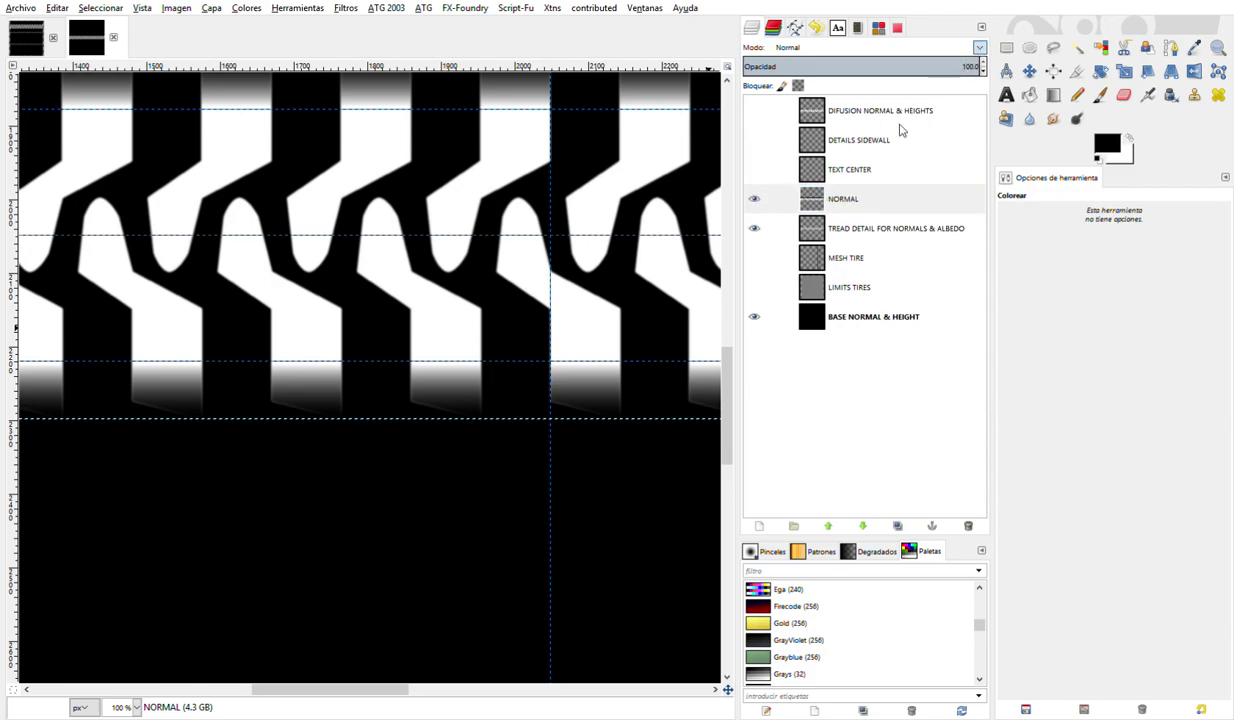
pyautogui.press('Down')
pyautogui.press('Down')
pyautogui.press('Down')
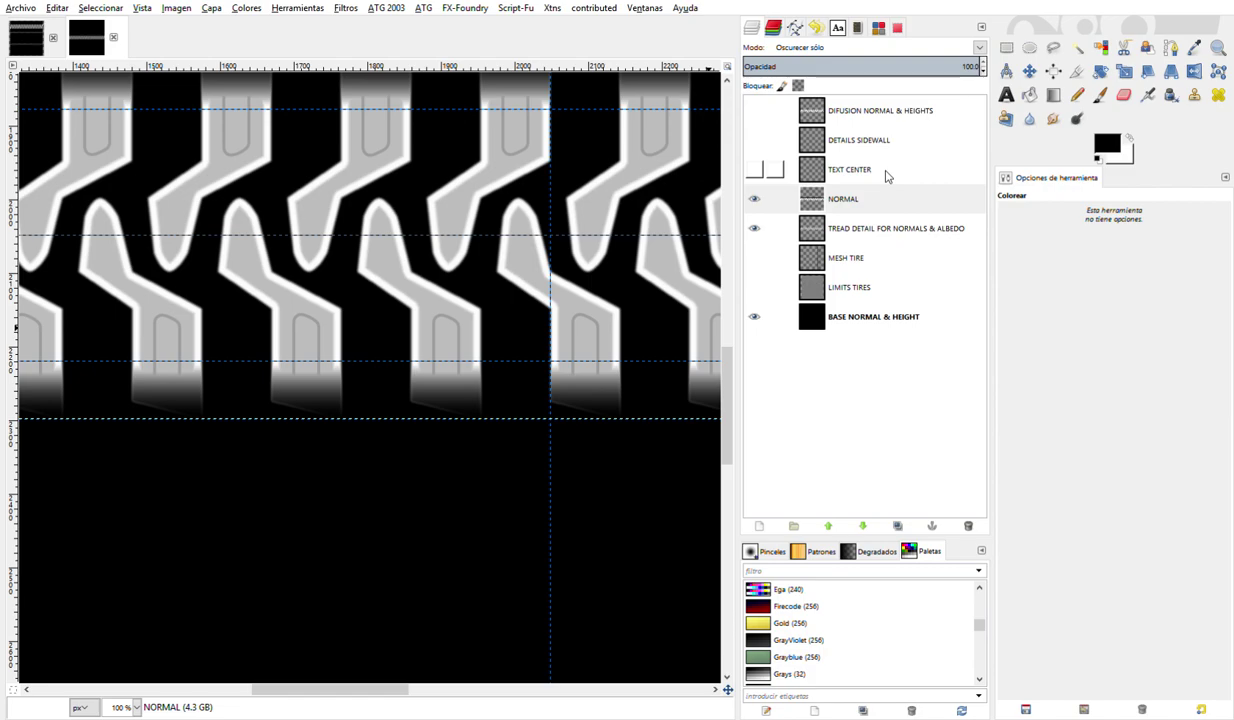
pyautogui.scroll(4, 460, 424)
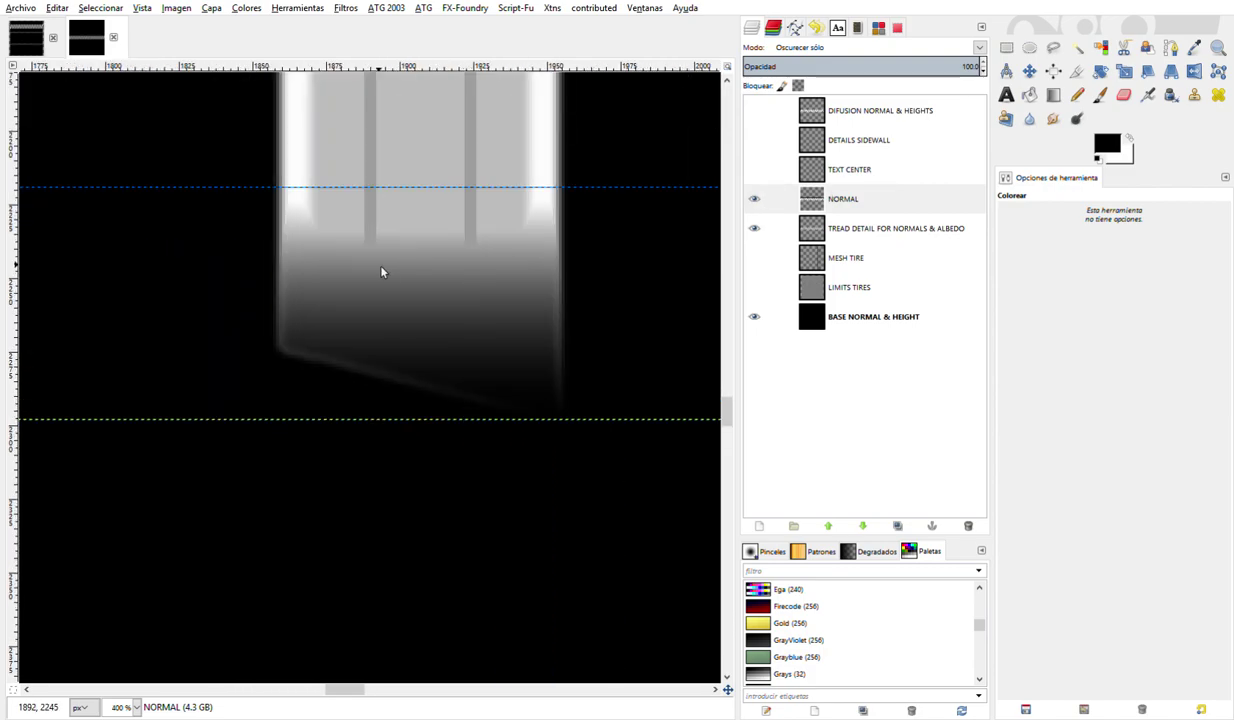
# - Rename the NORMAL layer to DETAILS & DIFUSION
pyautogui.scroll(-5, 452, 320)
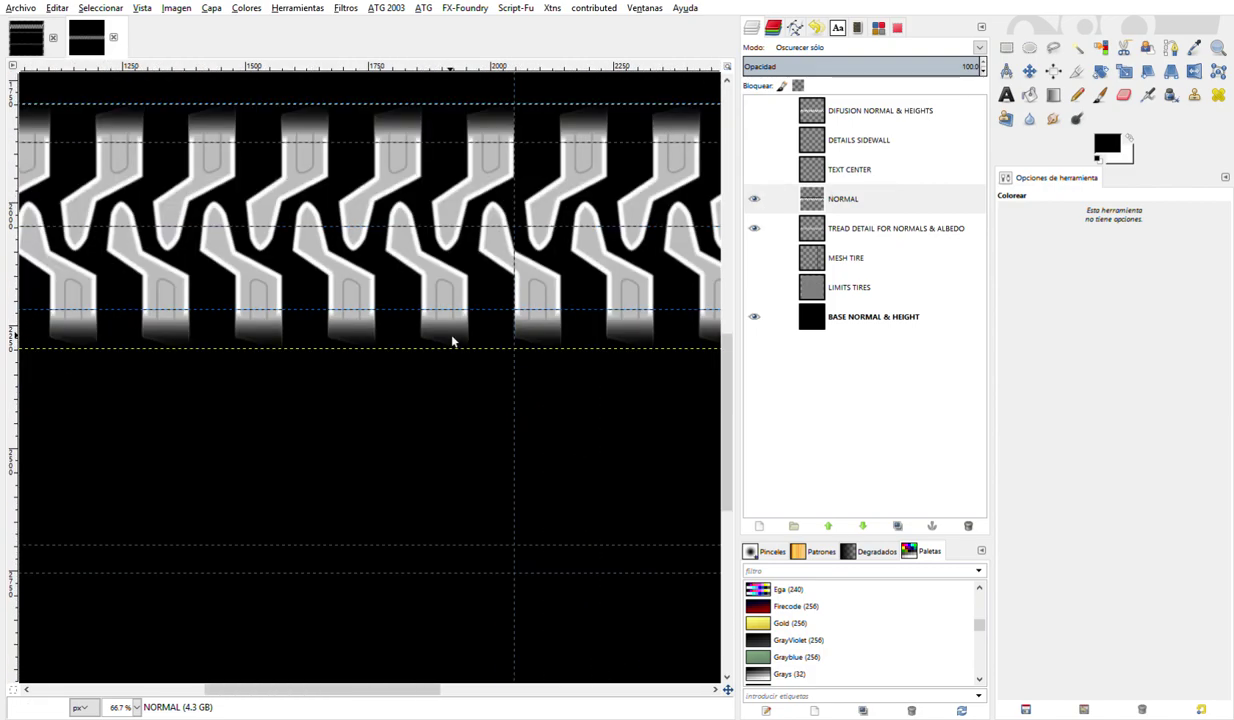
pyautogui.click(843, 200)
pyautogui.doubleClick(843, 200)
pyautogui.write('DETAILS & DIFUSION')
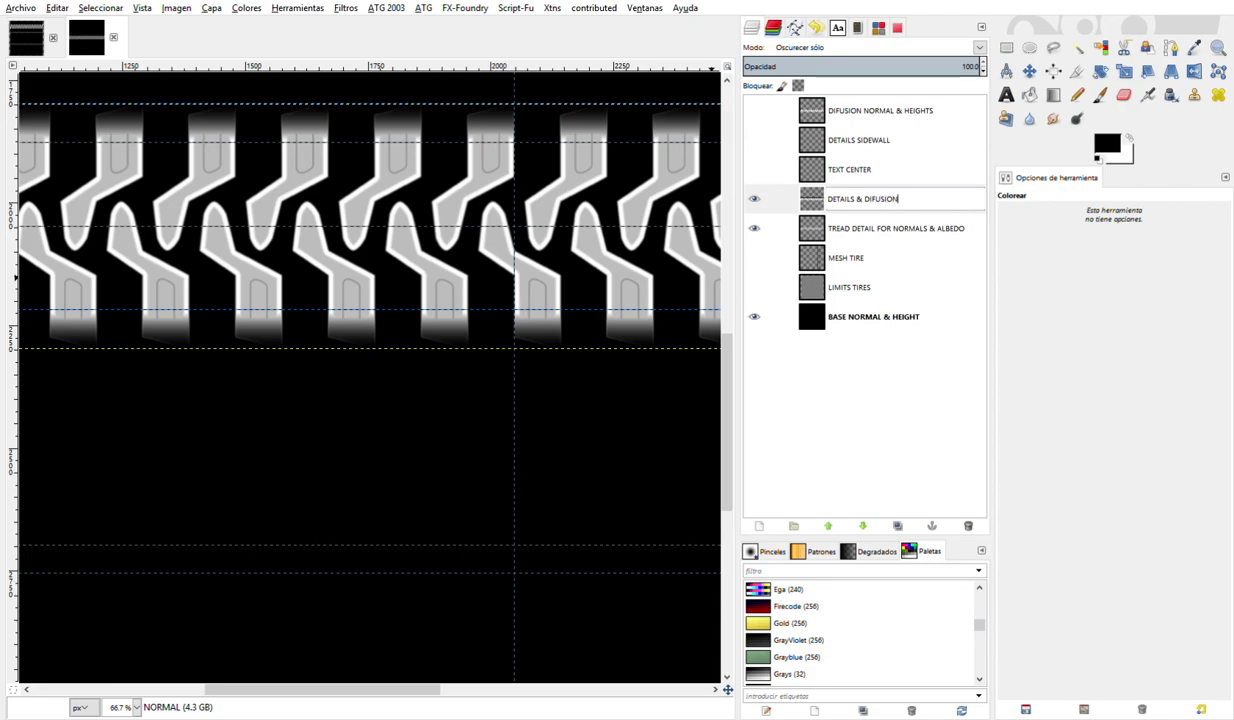
pyautogui.press('Return')
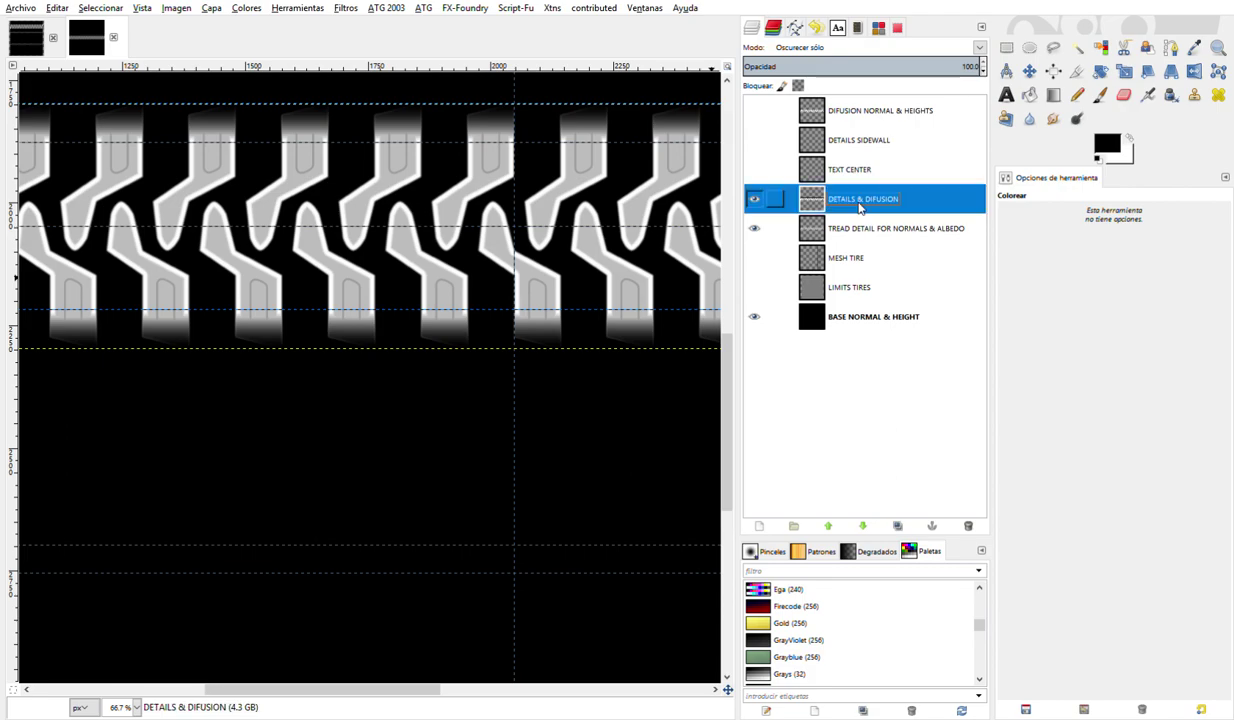
# - Make the TEXT CENTER layer visible to show the CURVED and BRIDGESTONE lettering
pyautogui.scroll(3, 555, 320)
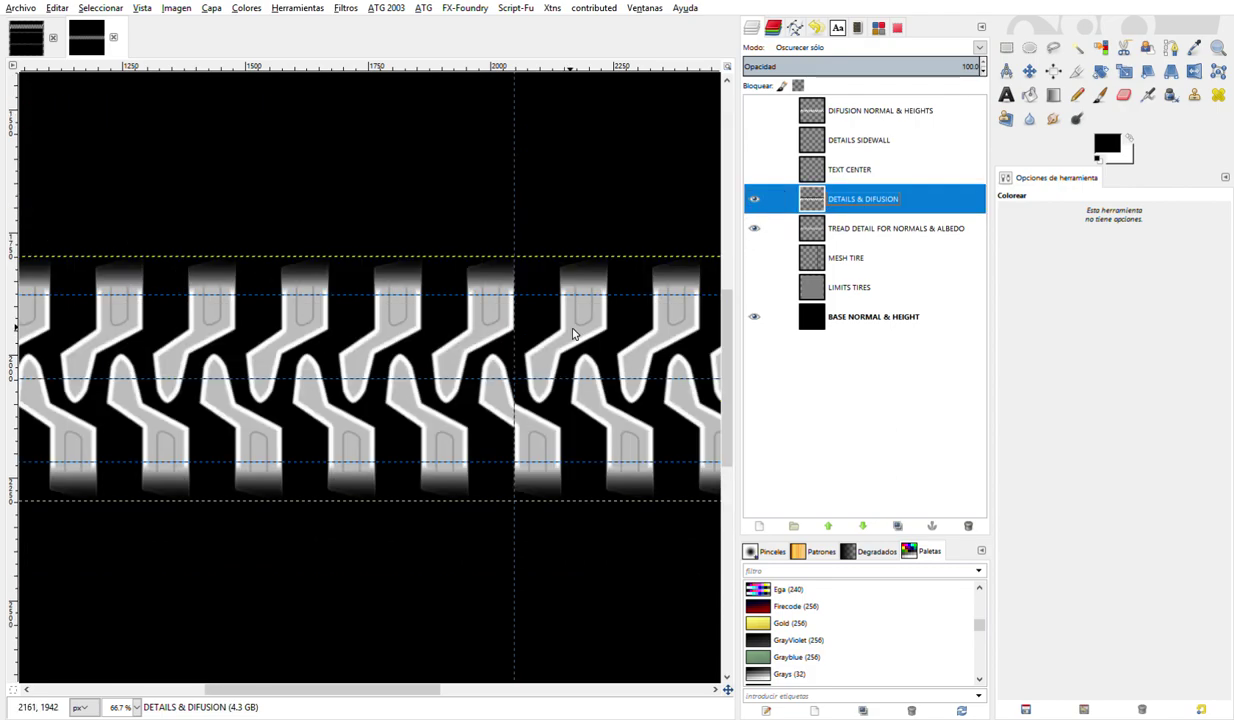
pyautogui.scroll(-1, 596, 355)
pyautogui.click(755, 170)
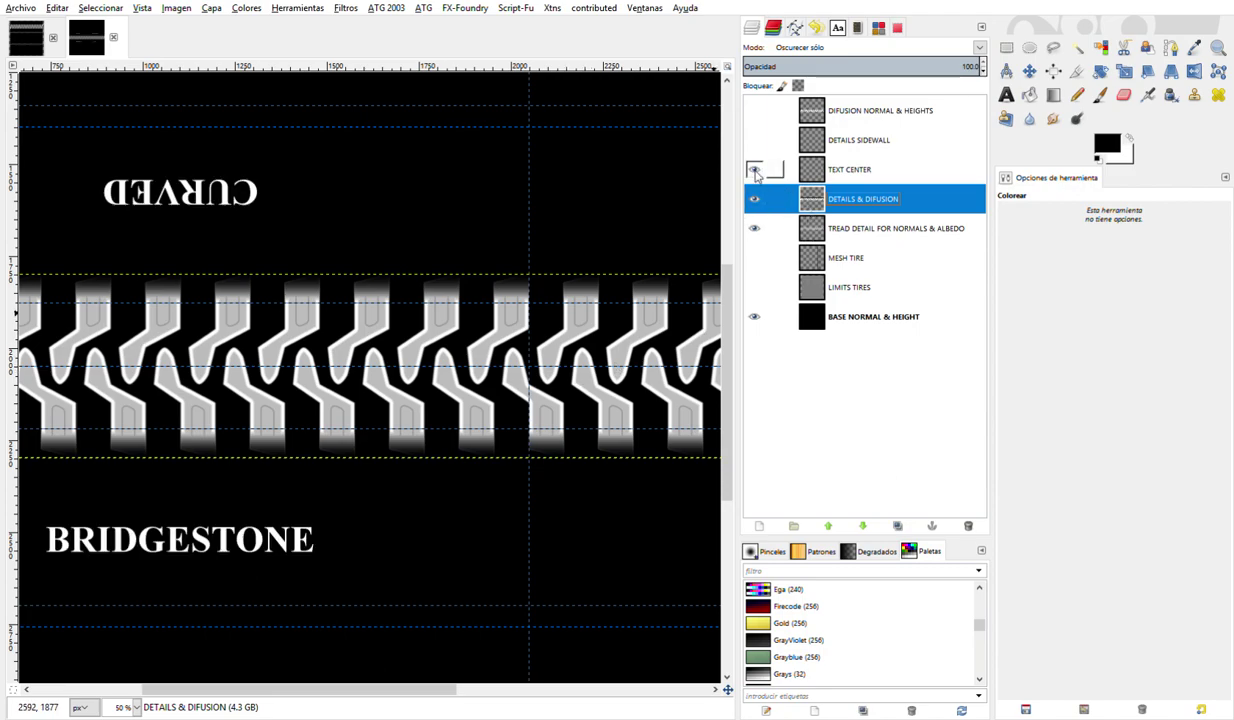
pyautogui.hscroll(5, 470, 315)
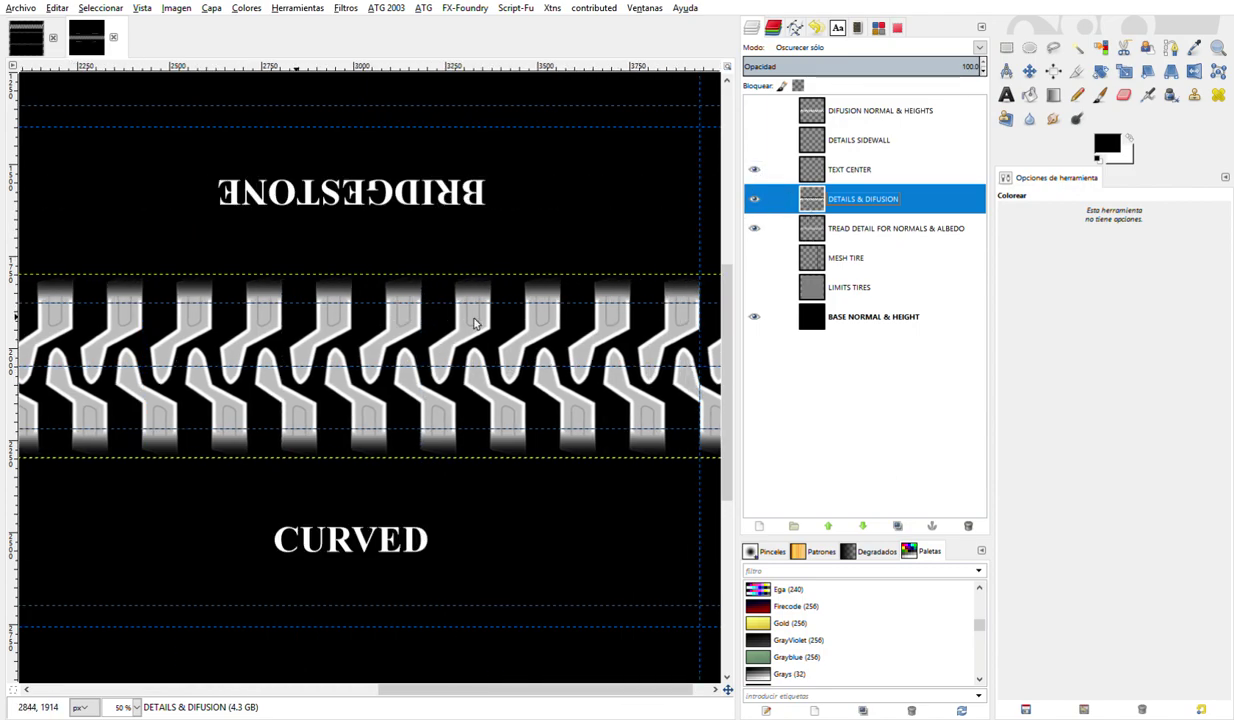
# - Rename TEXT CENTER to LESS WHITE and pick an entry from the Colors adjustments
pyautogui.doubleClick(858, 172)
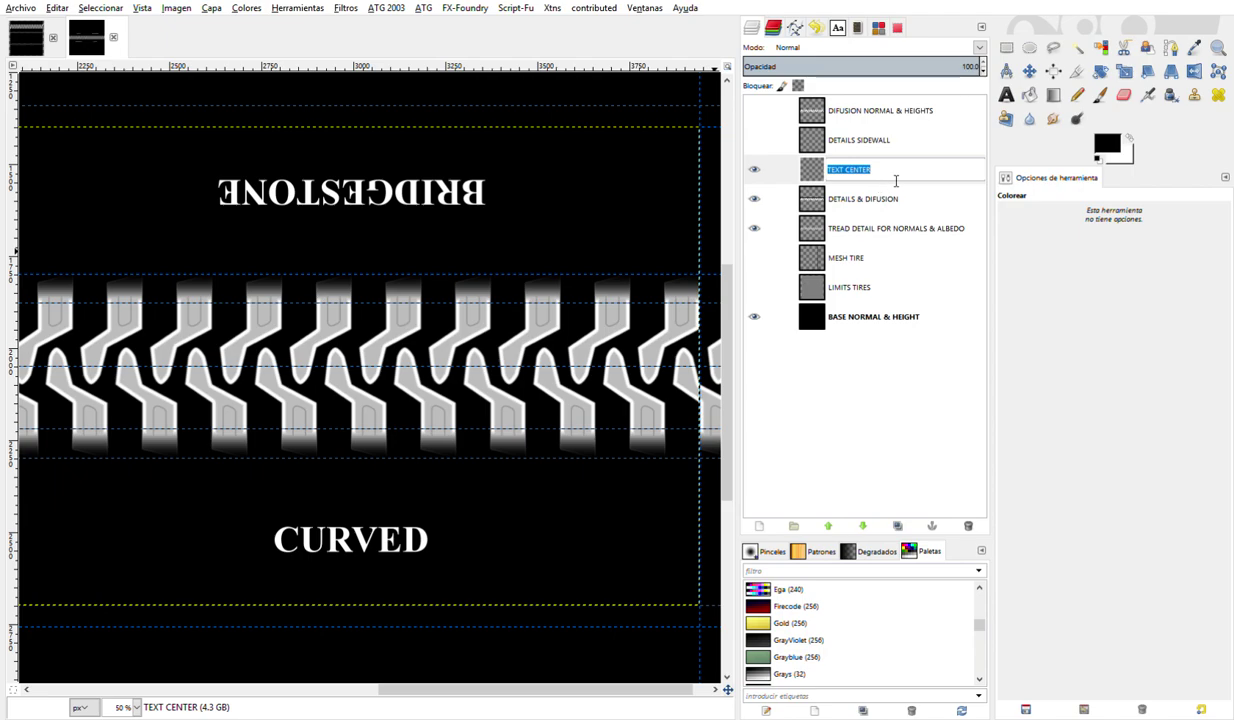
pyautogui.write('LESS WHITE')
pyautogui.press('Return')
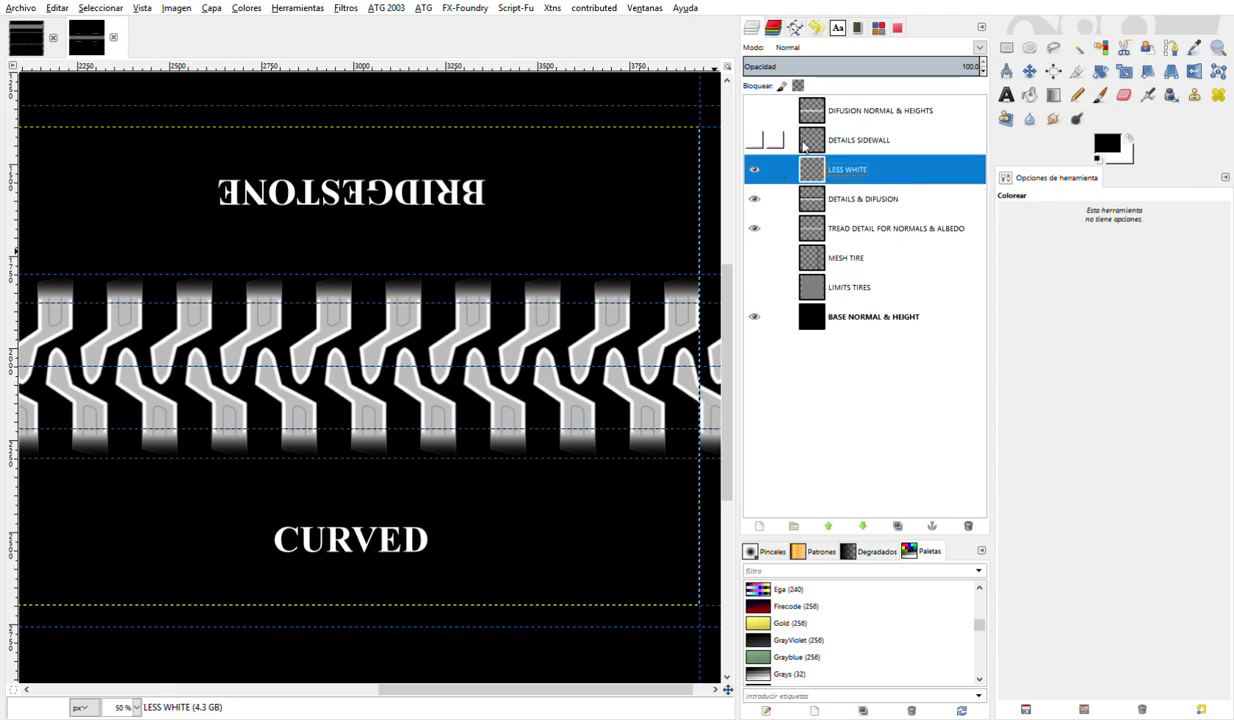
pyautogui.click(246, 10)
pyautogui.click(260, 70)
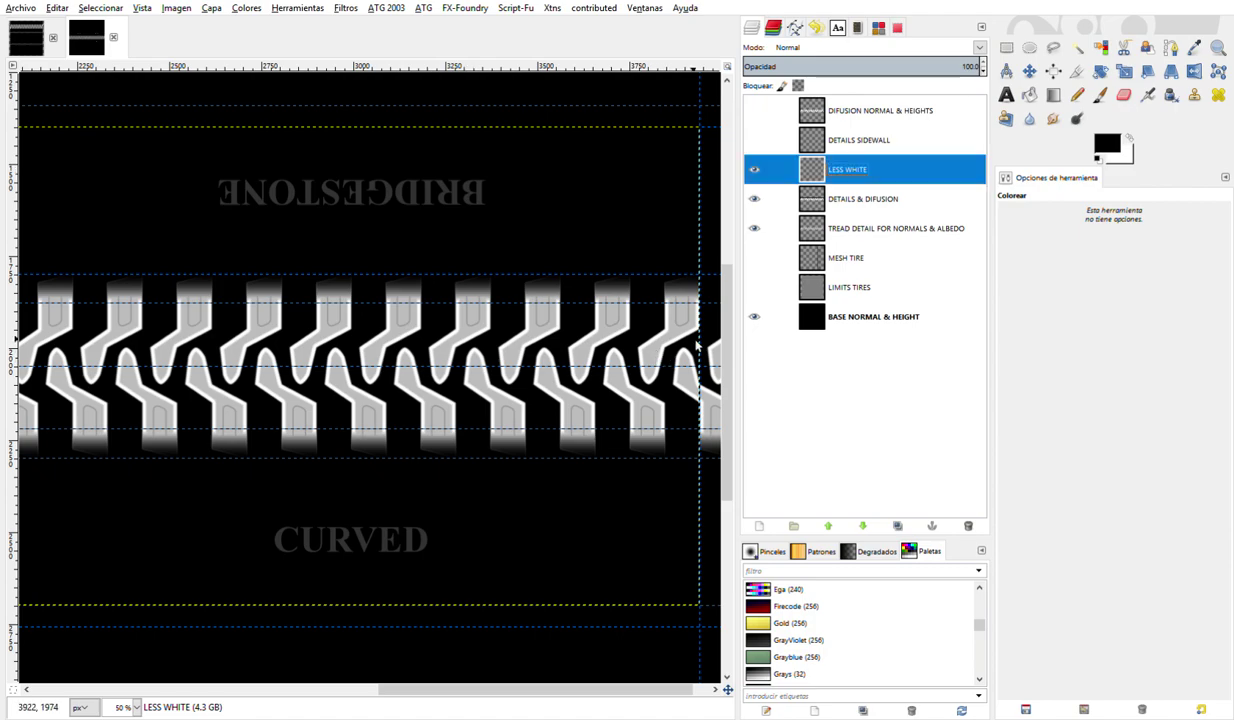
# - Keep the LESS WHITE name and set the layer opacity to 20
pyautogui.doubleClick(847, 170)
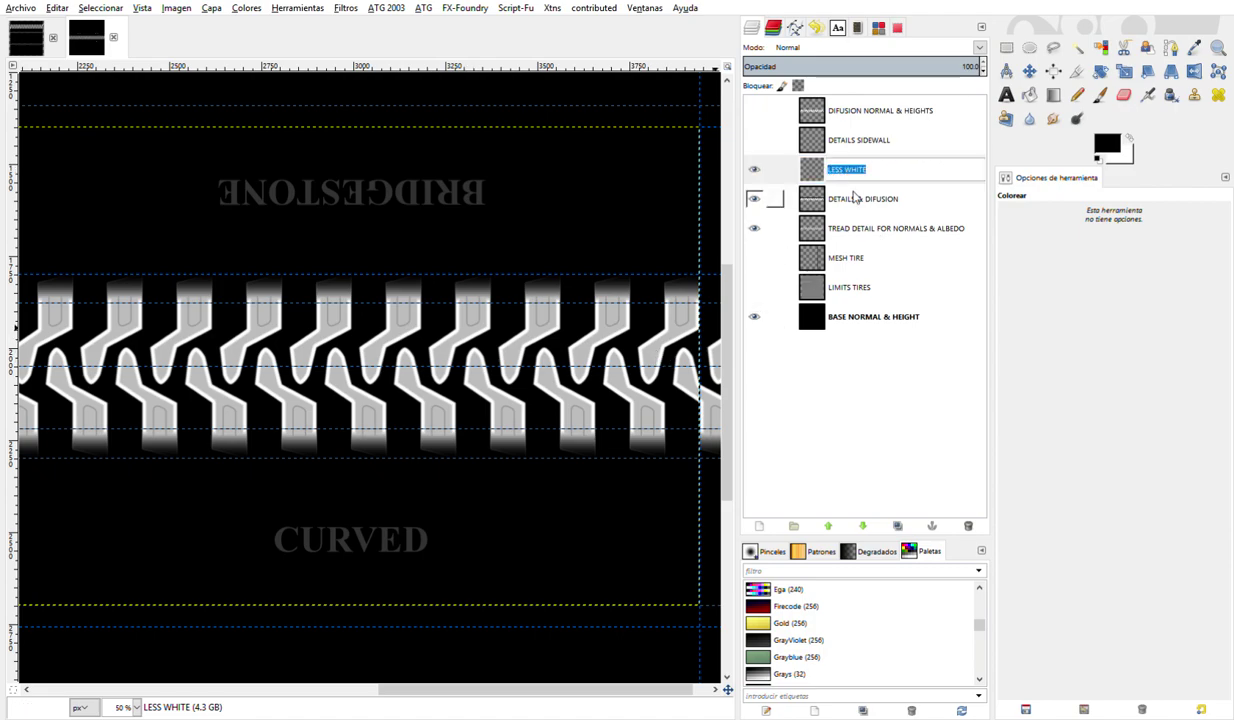
pyautogui.write('OR')
pyautogui.press('Escape')
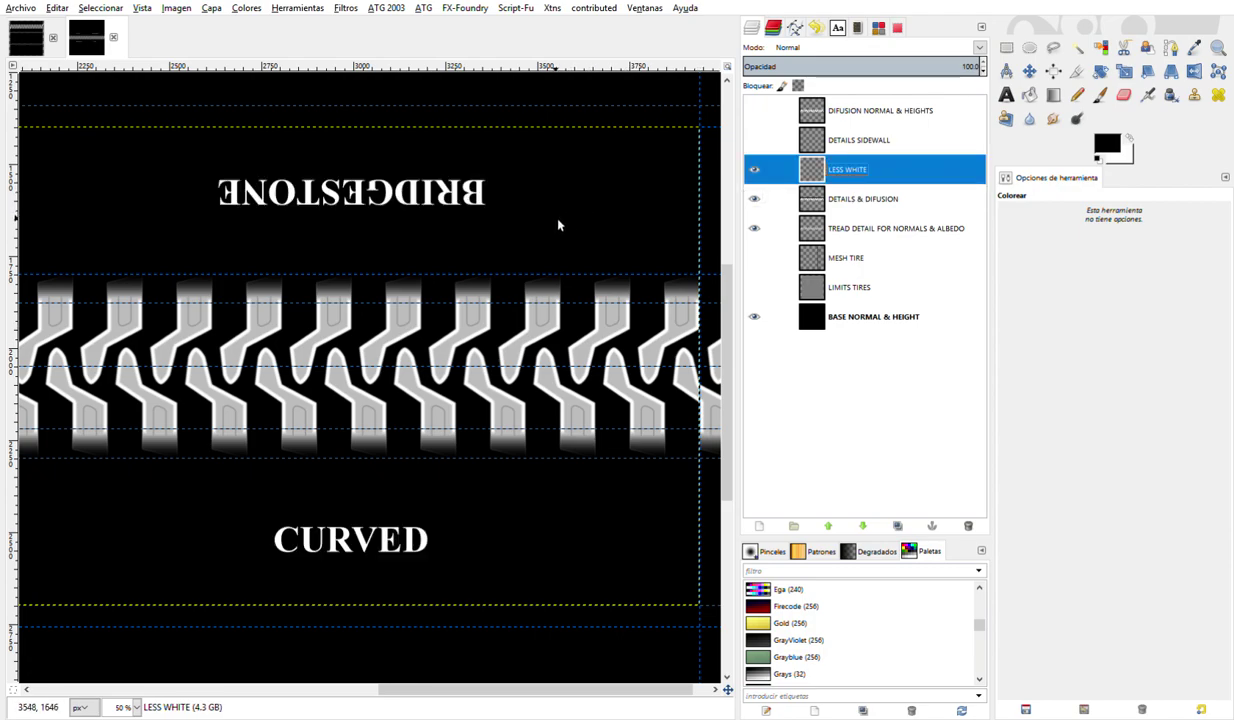
pyautogui.click(969, 67)
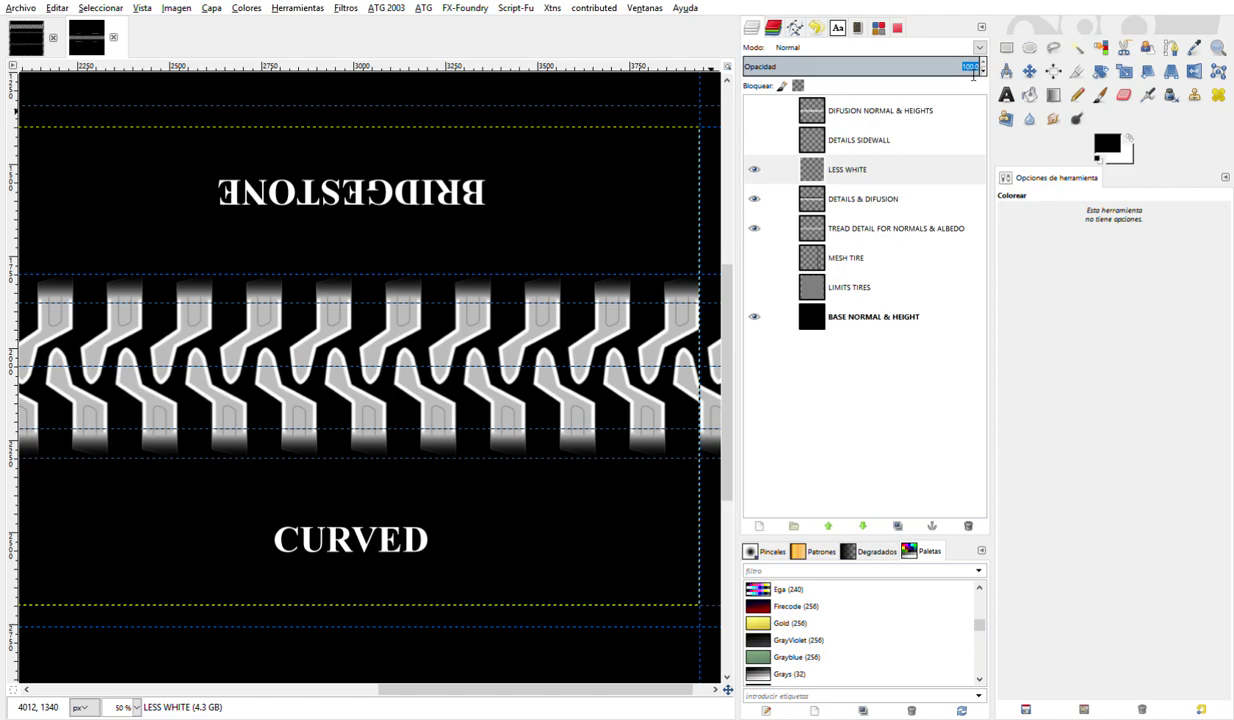
pyautogui.write('20')
pyautogui.press('Return')
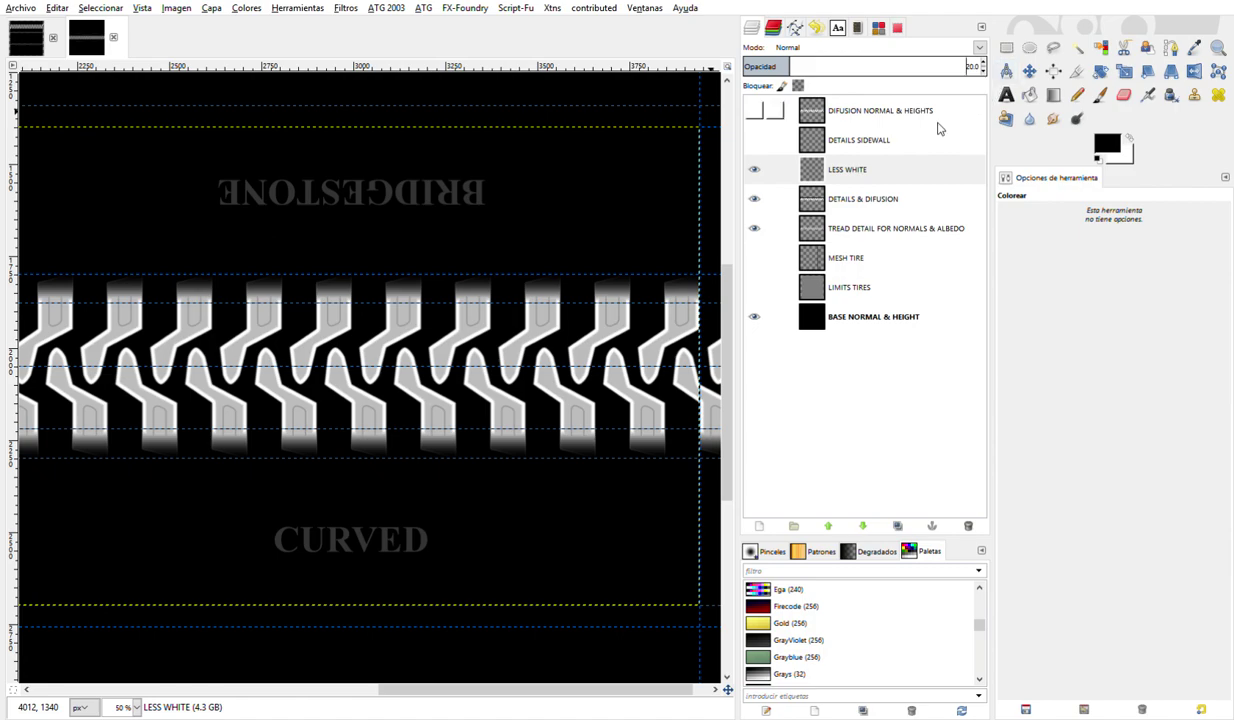
# - Show the DETAILS SIDEWALL layer and rename it LESS WHITE
pyautogui.click(756, 143)
pyautogui.doubleClick(845, 140)
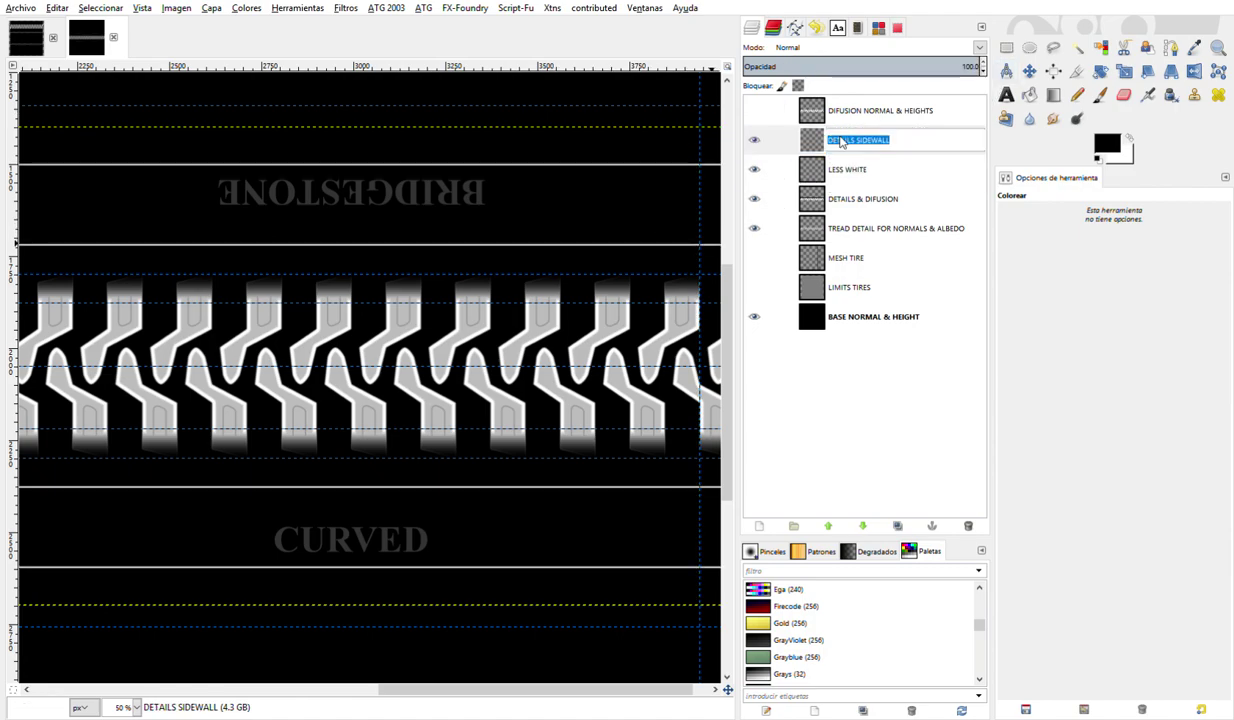
pyautogui.write('LES')
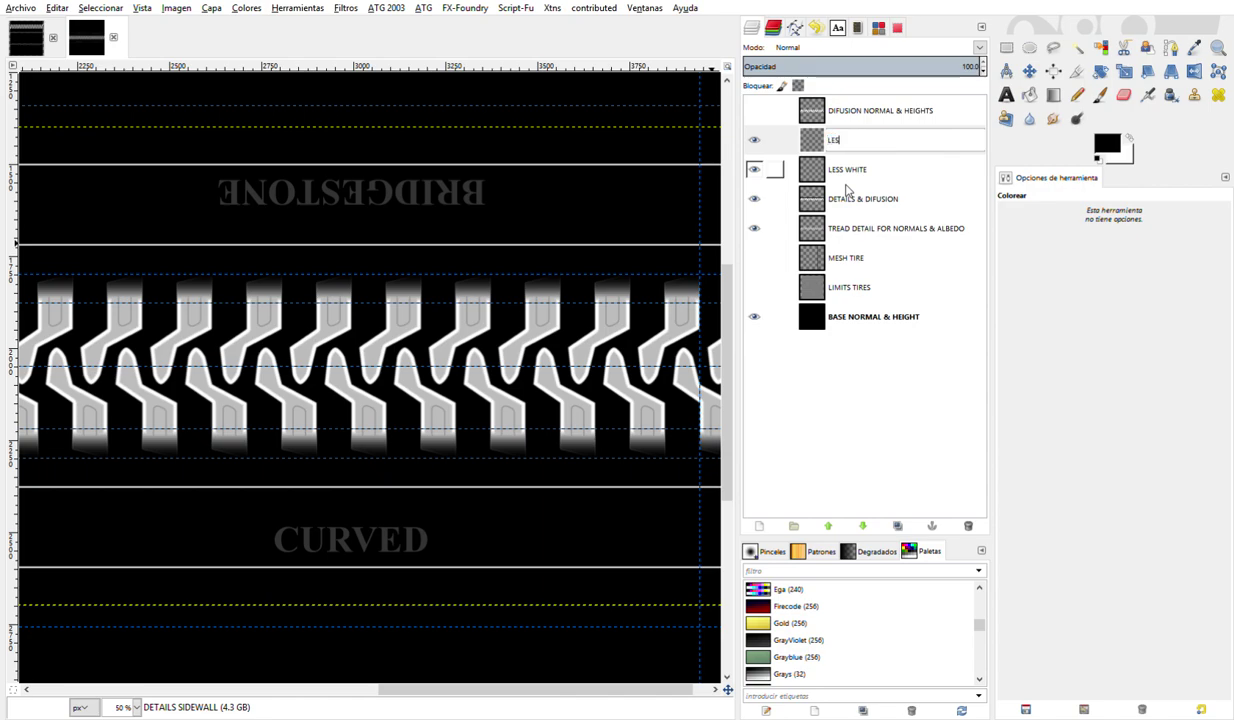
pyautogui.write('S WHITE')
pyautogui.press('Return')
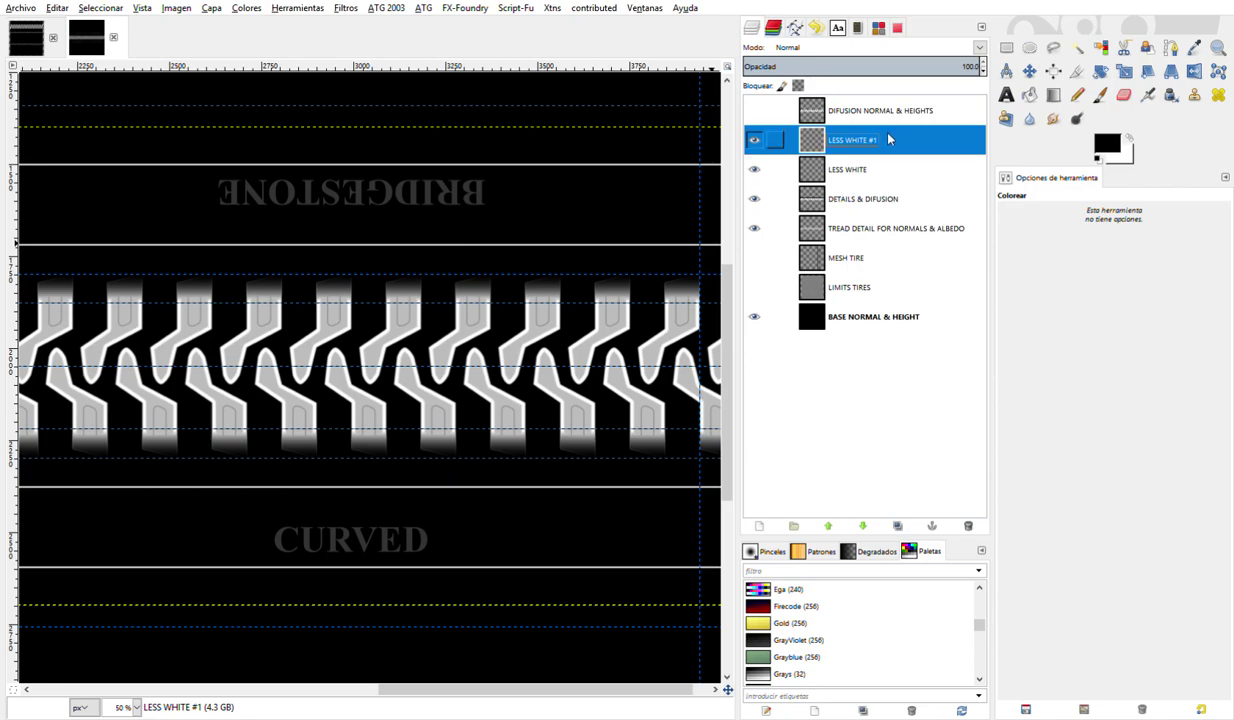
# - Set the sidewall layer's opacity to 80, then lower it to 20
pyautogui.click(972, 66)
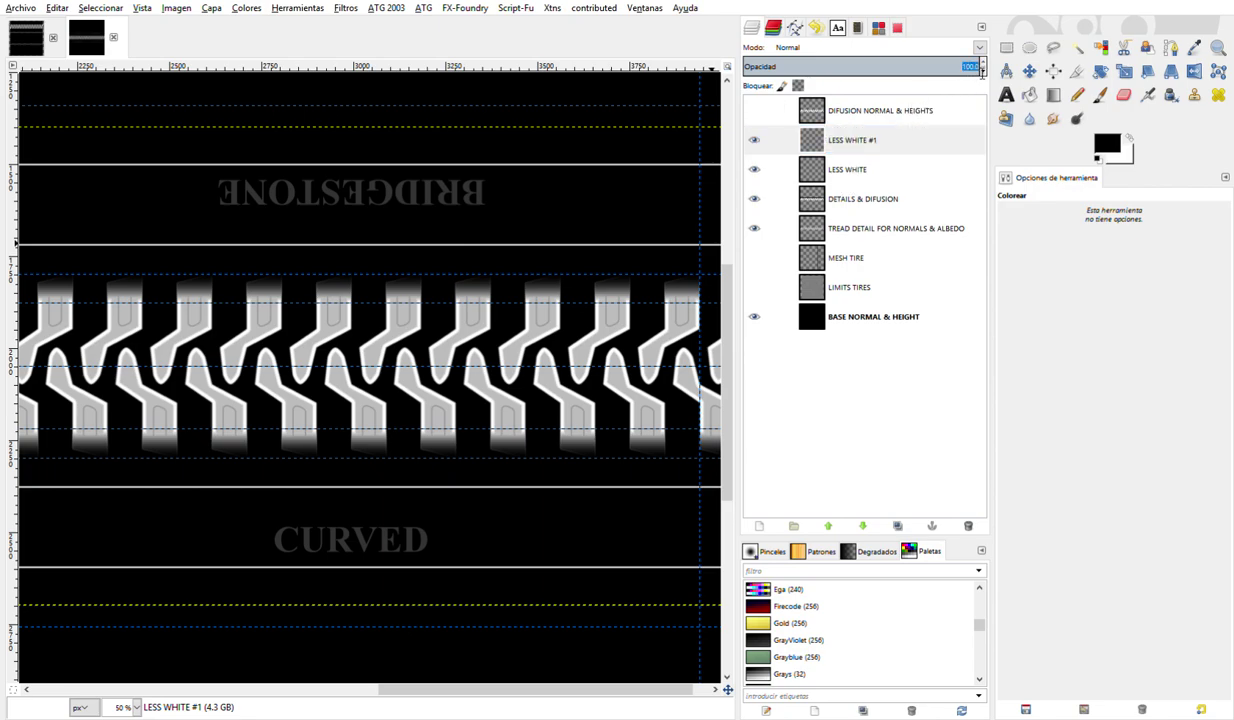
pyautogui.write('80')
pyautogui.press('Return')
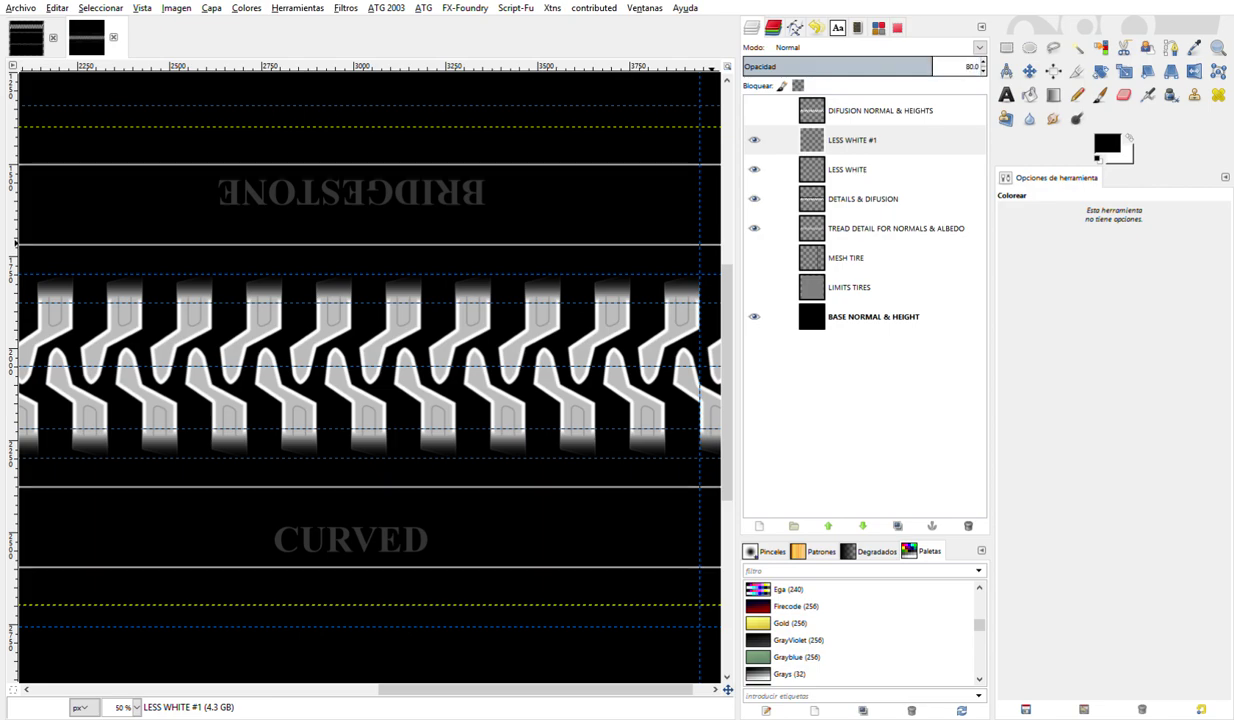
pyautogui.click(978, 67)
pyautogui.write('20')
pyautogui.press('Return')
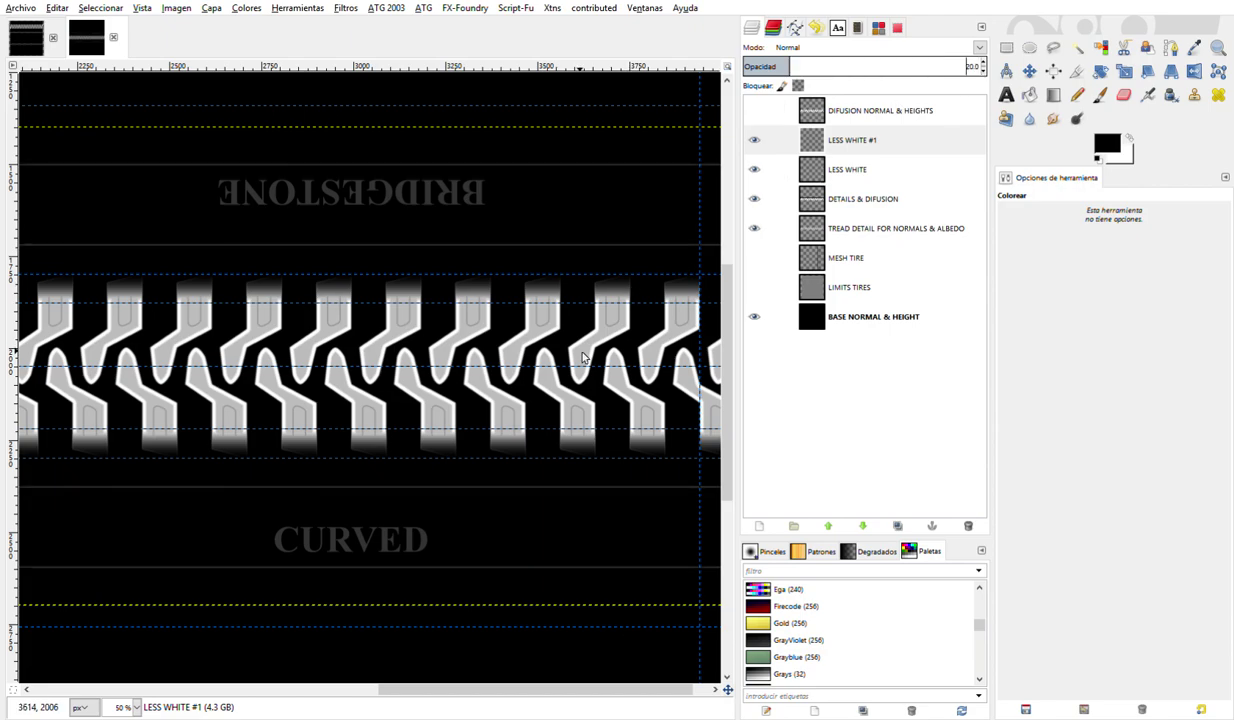
# - Zoom out and copy all visible layers into a new Copied Layers layer
pyautogui.scroll(-1, 566, 344)
pyautogui.scroll(-1, 484, 397)
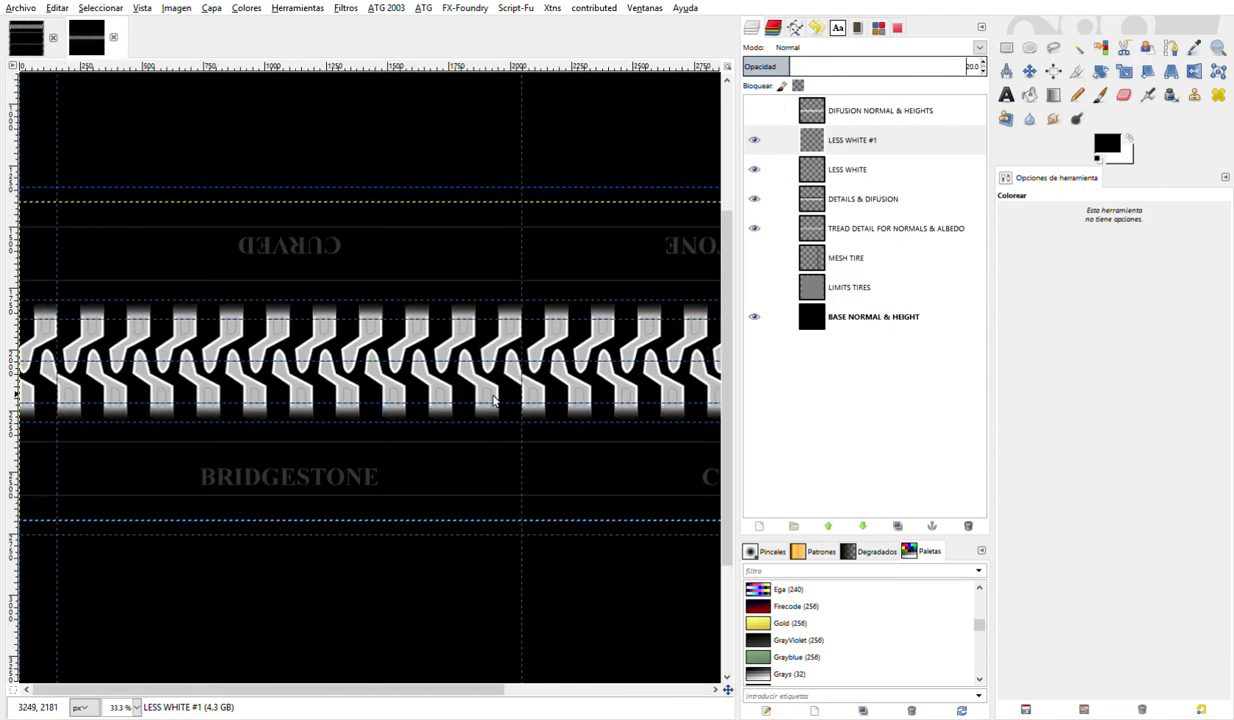
pyautogui.scroll(-1, 490, 398)
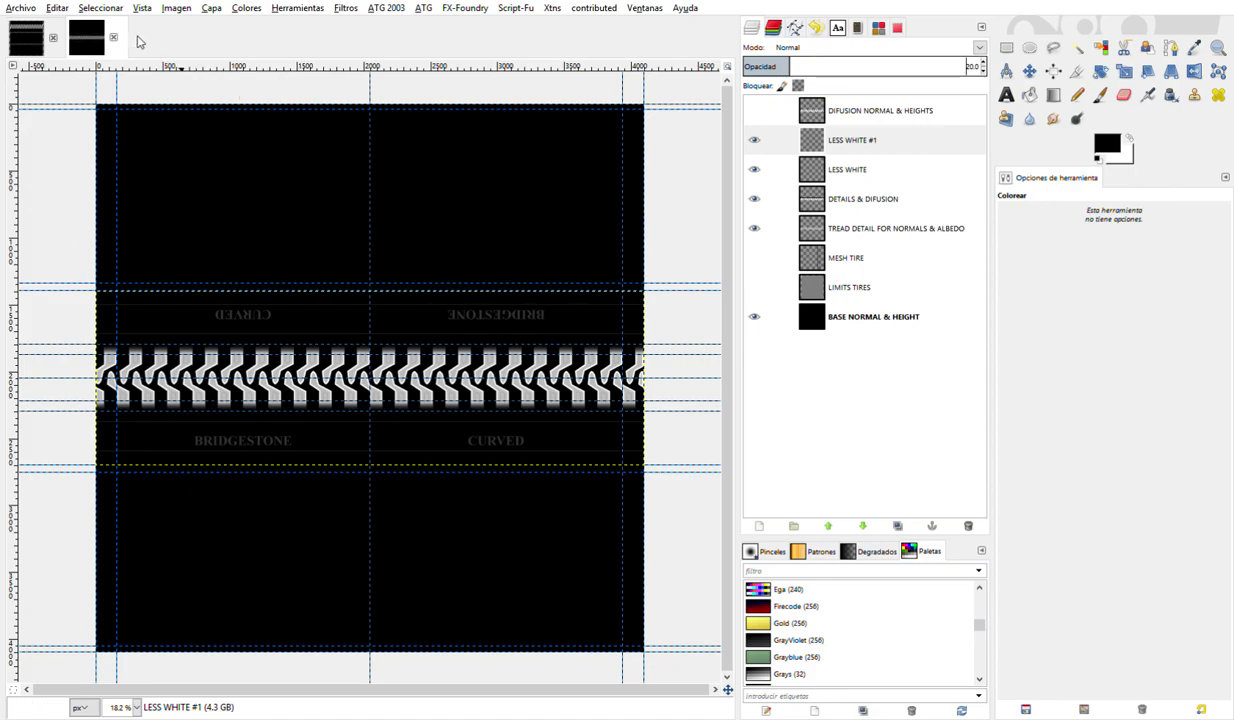
pyautogui.click(59, 10)
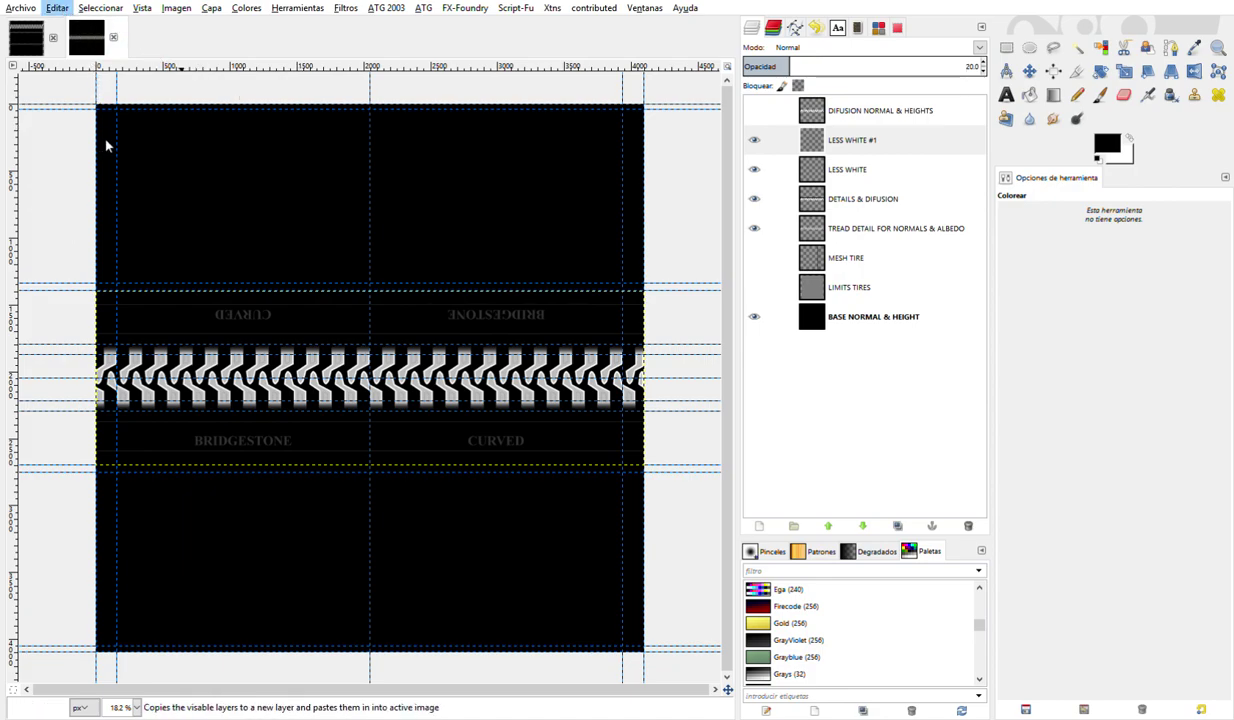
pyautogui.click(178, 145)
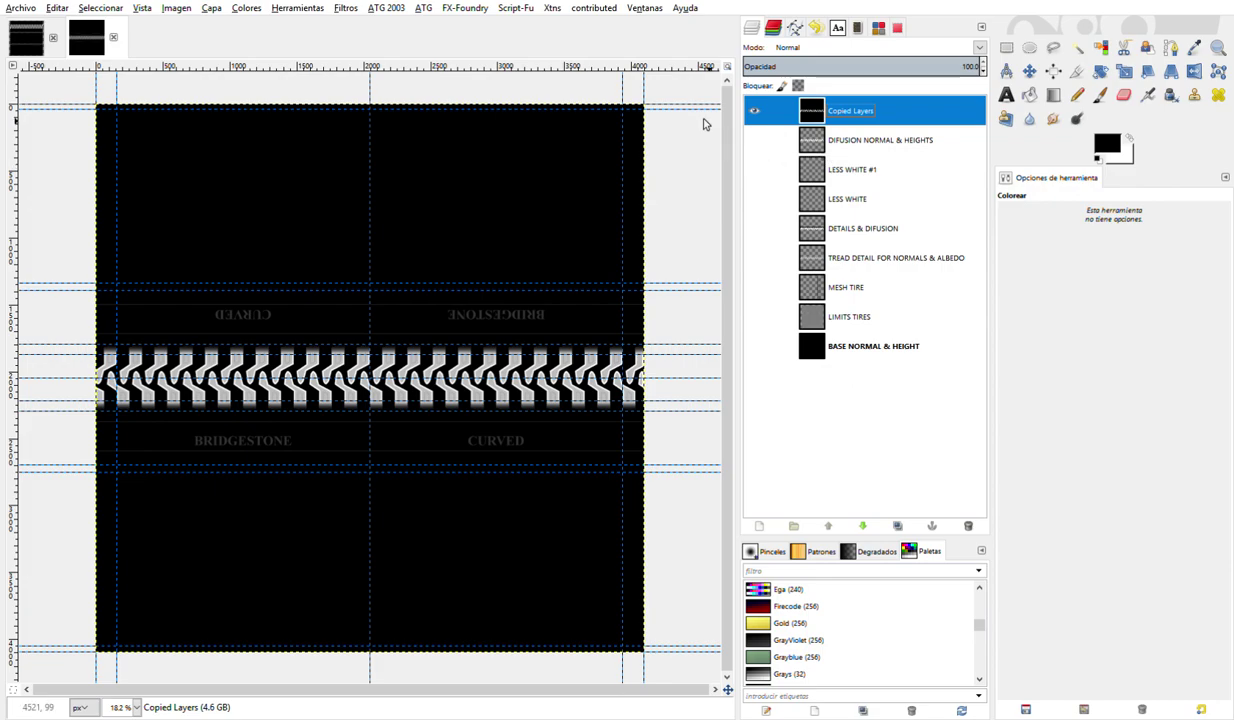
pyautogui.click(345, 8)
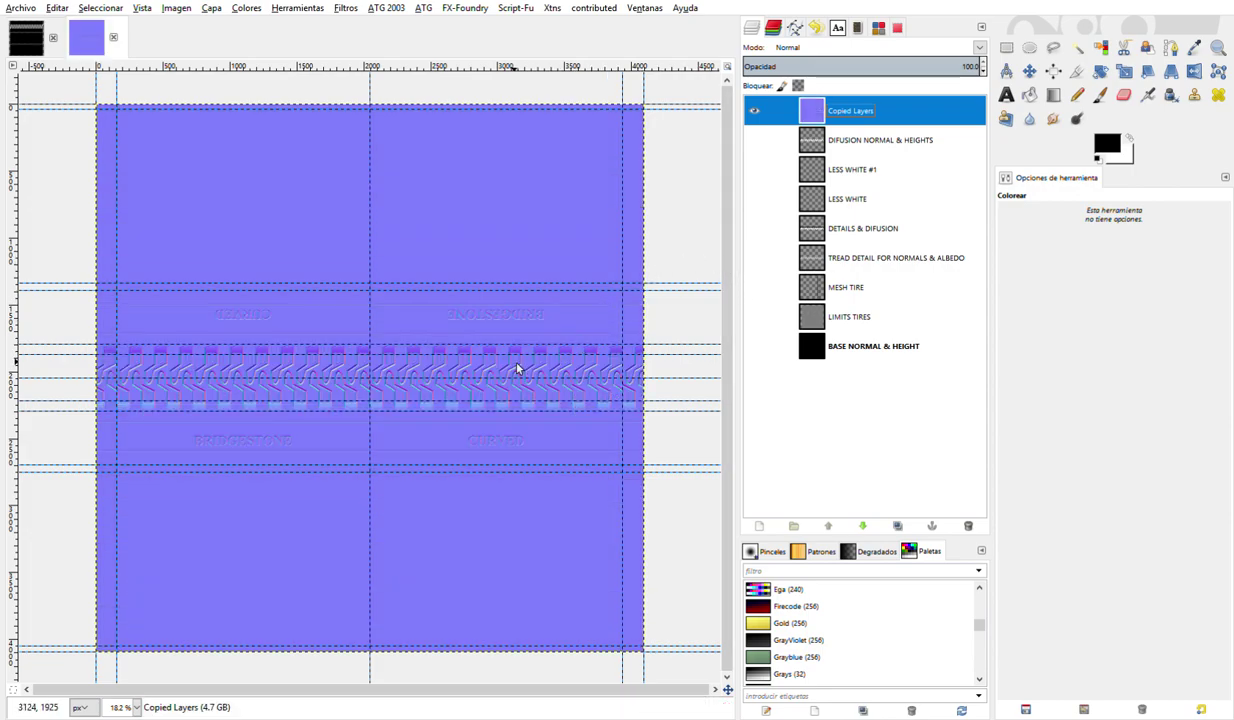
# - Zoom and pan around the normal map to inspect the embossed treads and lettering
pyautogui.scroll(1, 503, 457)
pyautogui.scroll(3, 503, 457)
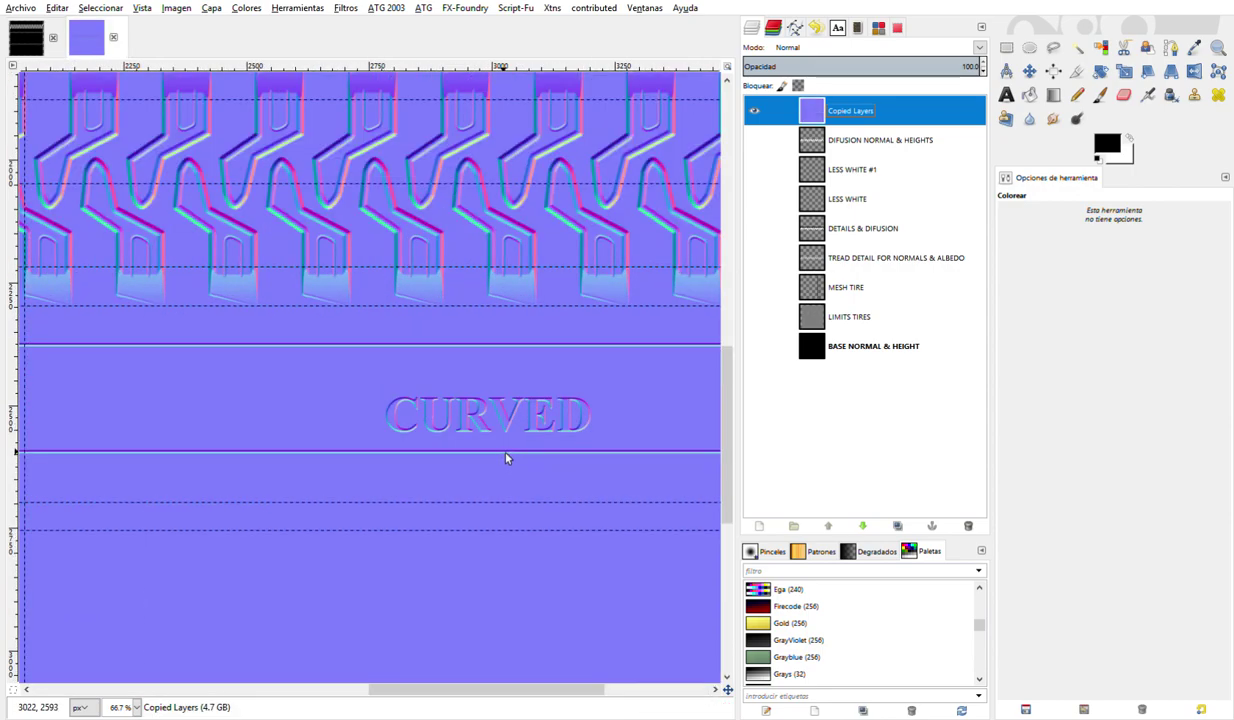
pyautogui.scroll(2, 504, 456)
pyautogui.scroll(1, 506, 458)
pyautogui.scroll(3, 506, 458)
pyautogui.hscroll(-3, 506, 458)
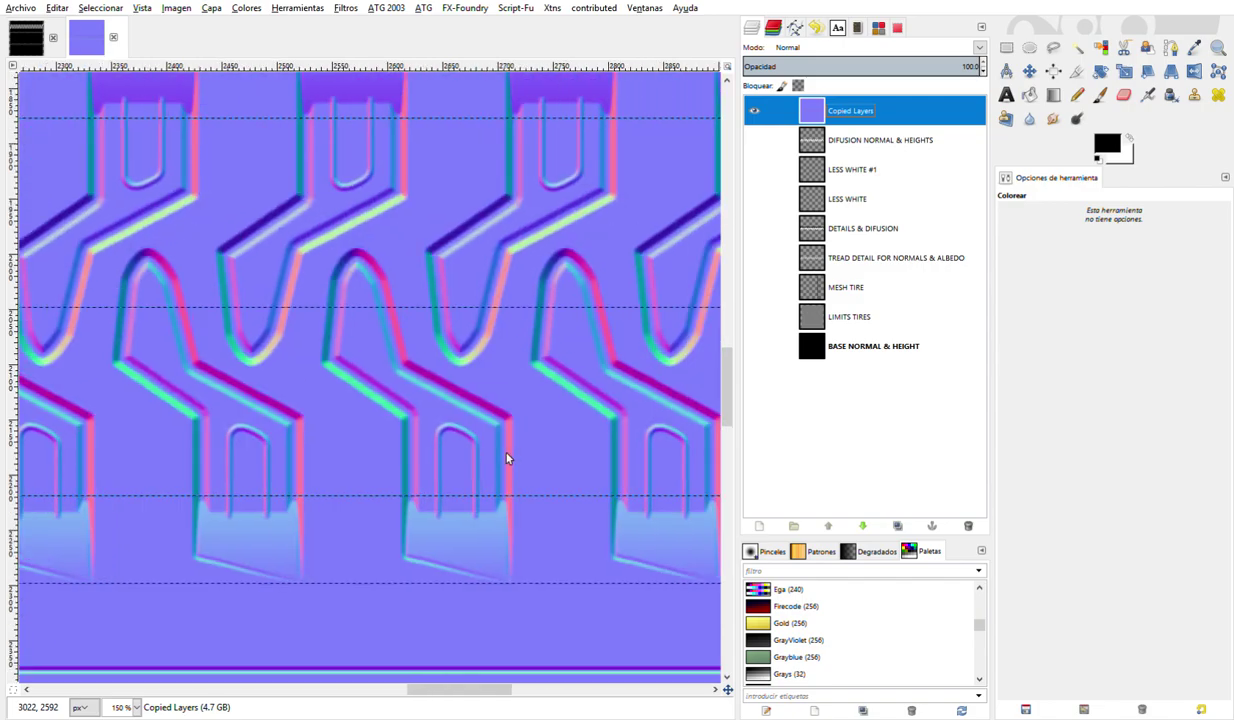
pyautogui.hscroll(-2, 506, 458)
pyautogui.scroll(-2, 506, 458)
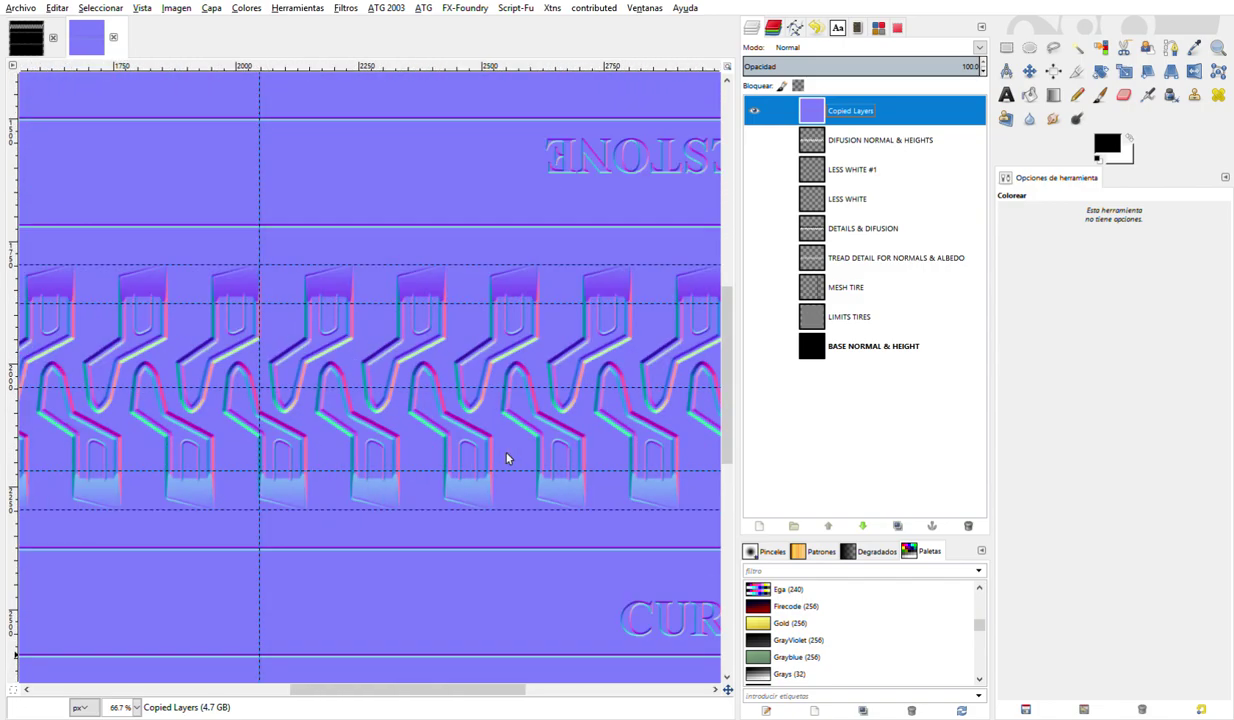
pyautogui.hscroll(-2, 506, 458)
pyautogui.hscroll(-2, 506, 458)
pyautogui.hscroll(-2, 506, 458)
pyautogui.hscroll(-2, 506, 458)
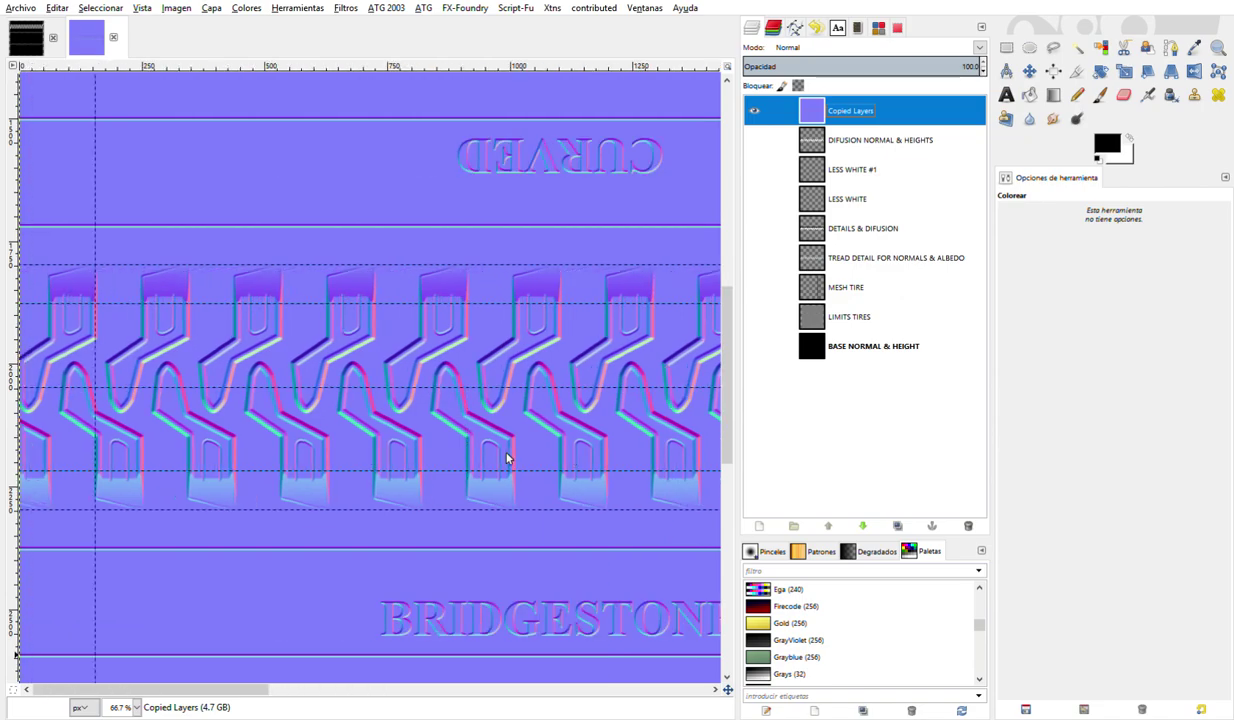
pyautogui.scroll(-3, 506, 458)
pyautogui.scroll(-2, 506, 458)
pyautogui.scroll(3, 506, 458)
pyautogui.hscroll(2, 506, 458)
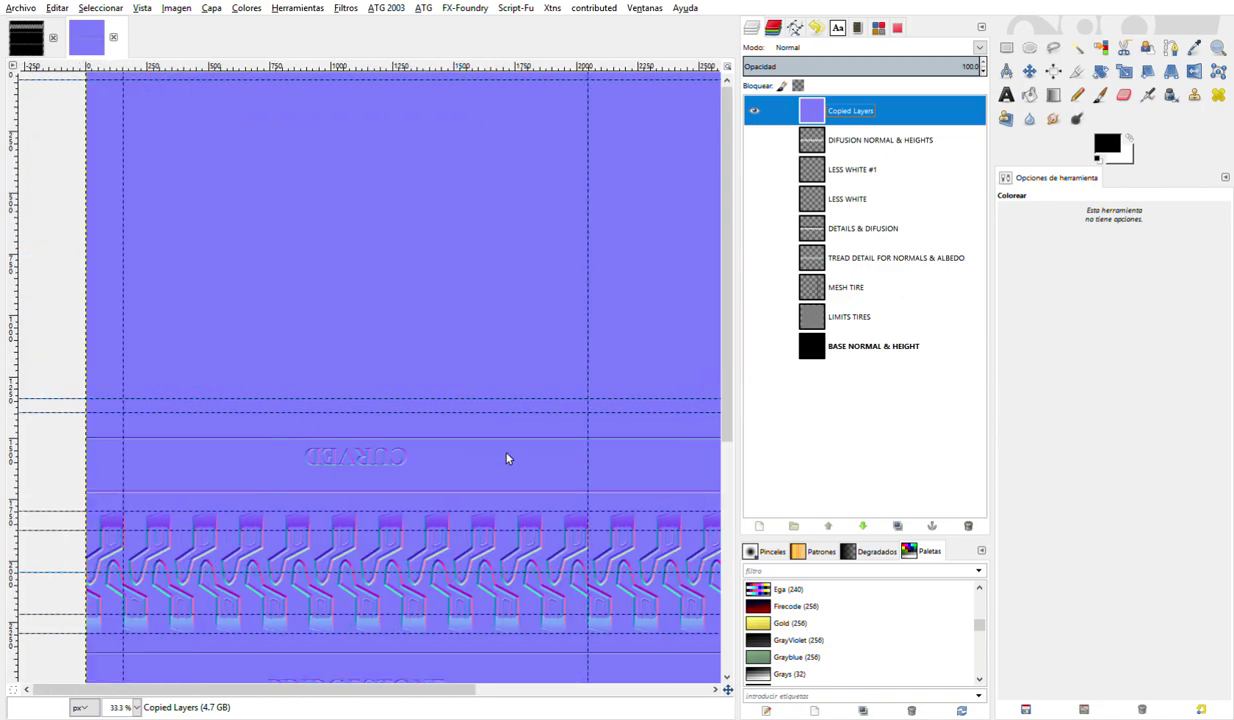
pyautogui.scroll(-3, 506, 458)
# - Rename the top normal-map layer to EXPORT NORMAL MAP and hide it
pyautogui.doubleClick(873, 112)
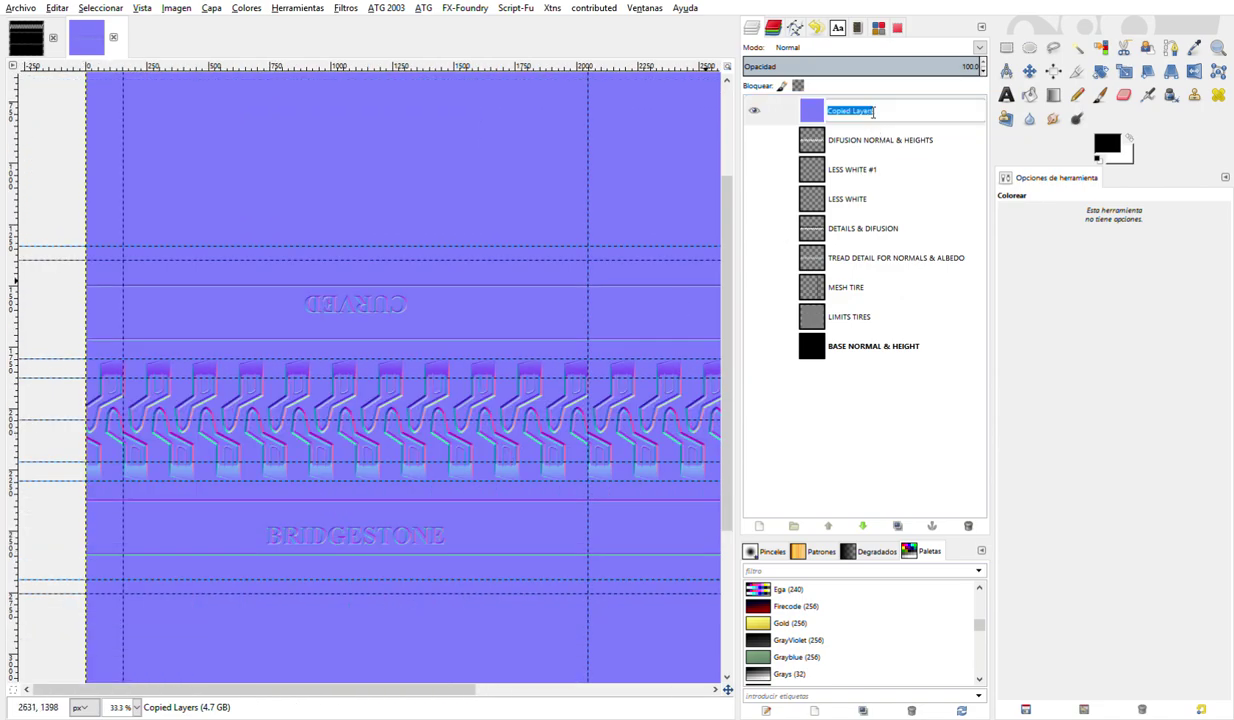
pyautogui.write('YEAH ')
pyautogui.write('NOR')
pyautogui.write('MAL MAP')
pyautogui.press('Return')
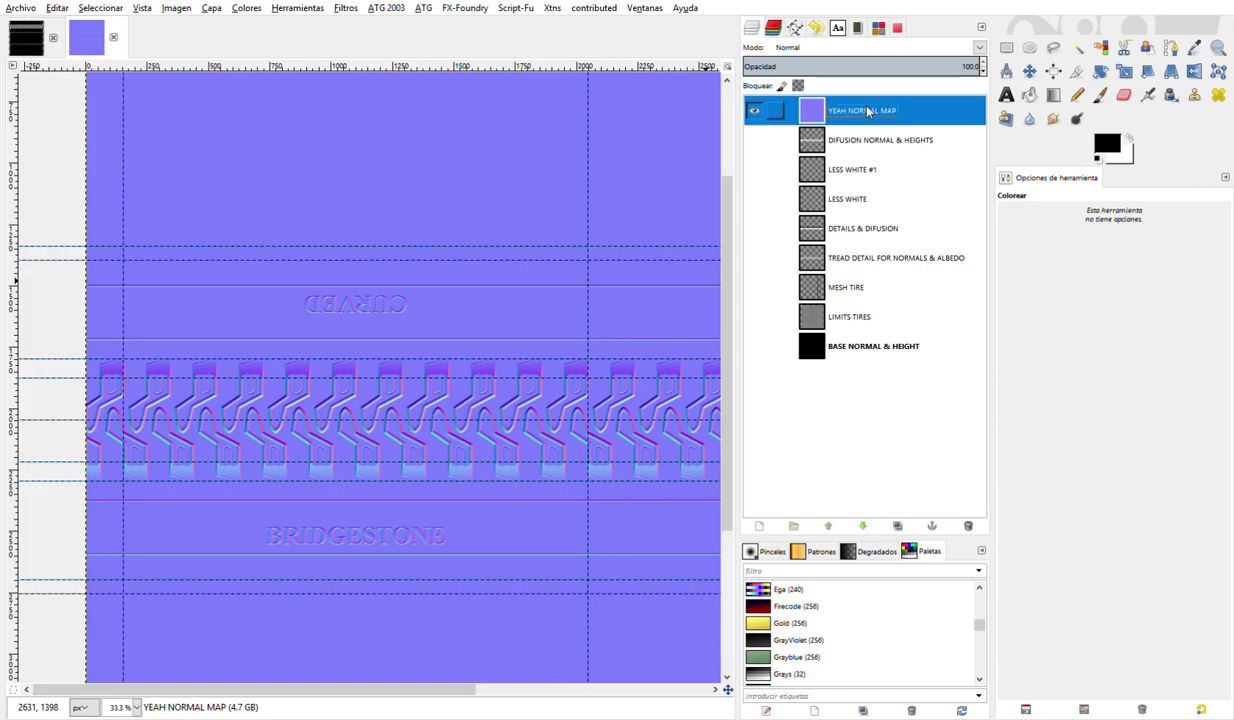
pyautogui.doubleClick(868, 111)
pyautogui.write('d')
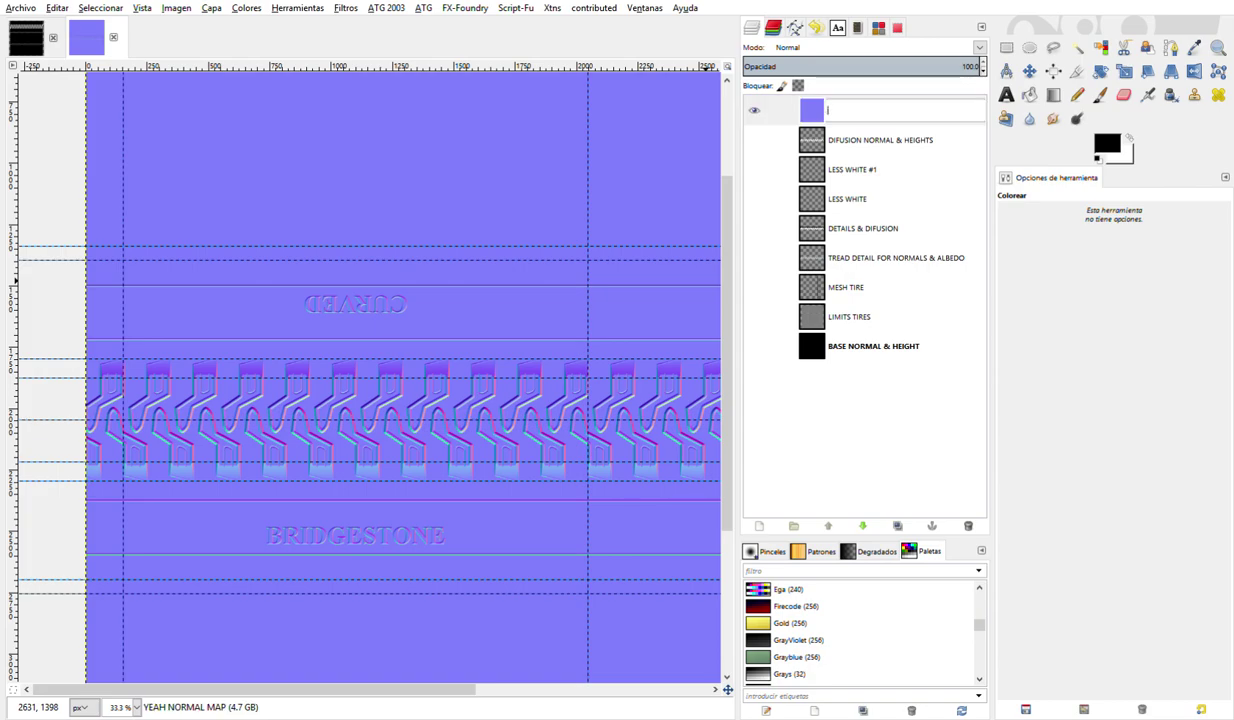
pyautogui.write('XPORT N')
pyautogui.write('ORMAL MAP')
pyautogui.press('Return')
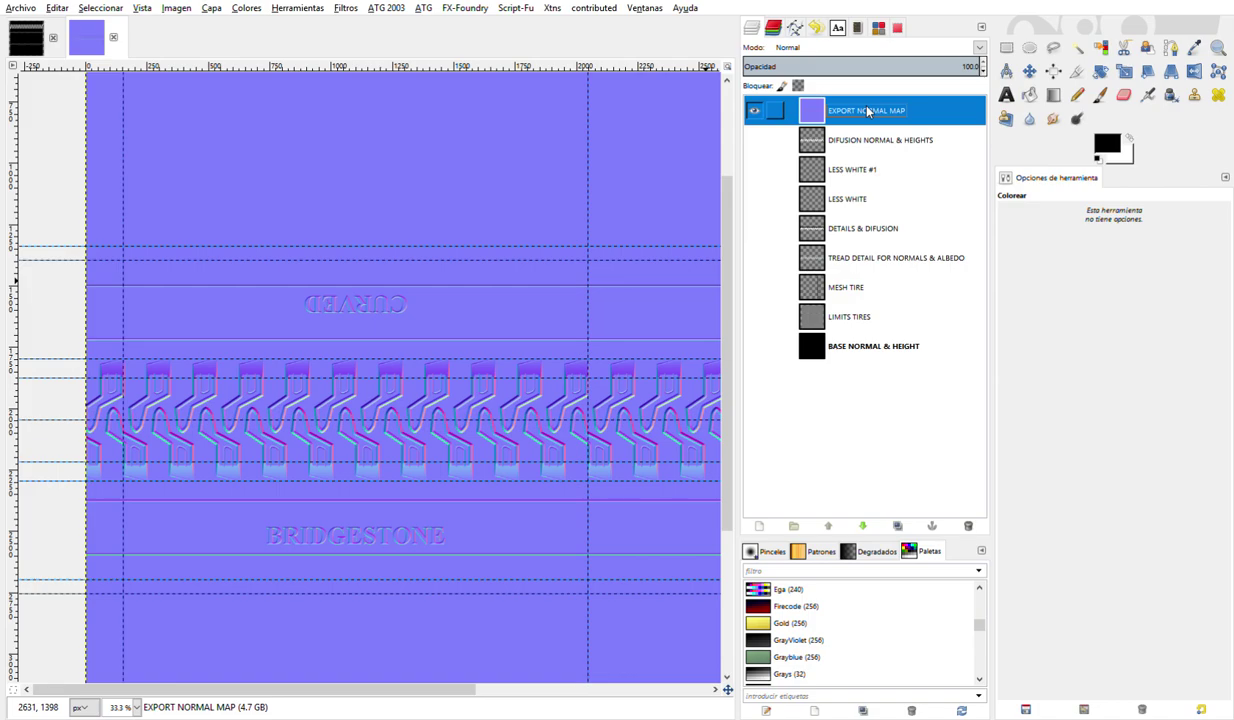
pyautogui.click(755, 114)
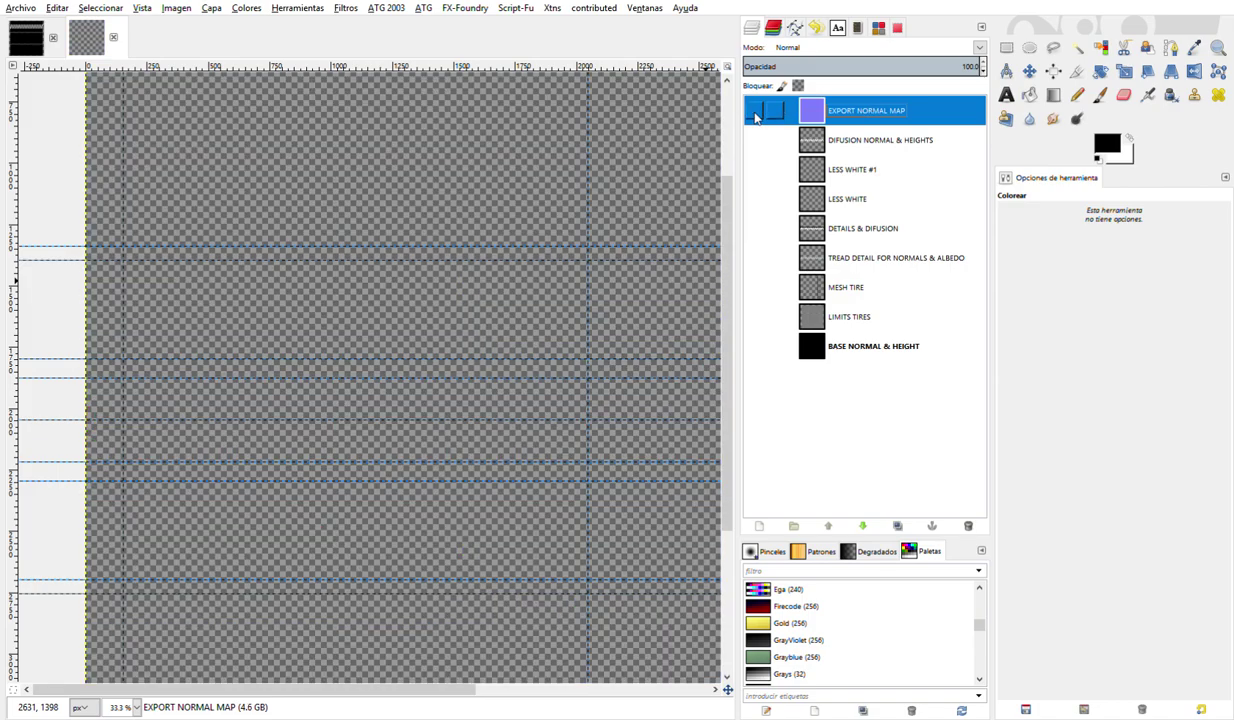
# - Show BASE NORMAL & HEIGHT, duplicate it, and name the copy BASE ALBEDO LESS BLACK
pyautogui.click(754, 346)
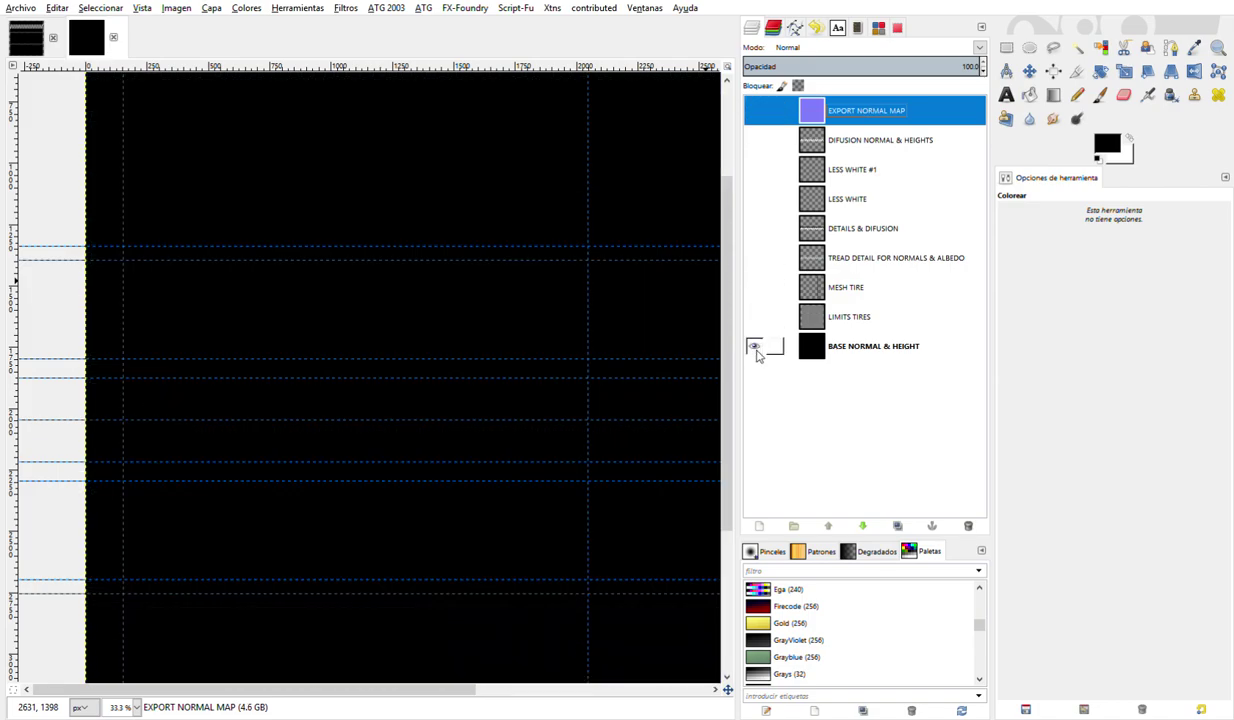
pyautogui.click(817, 354)
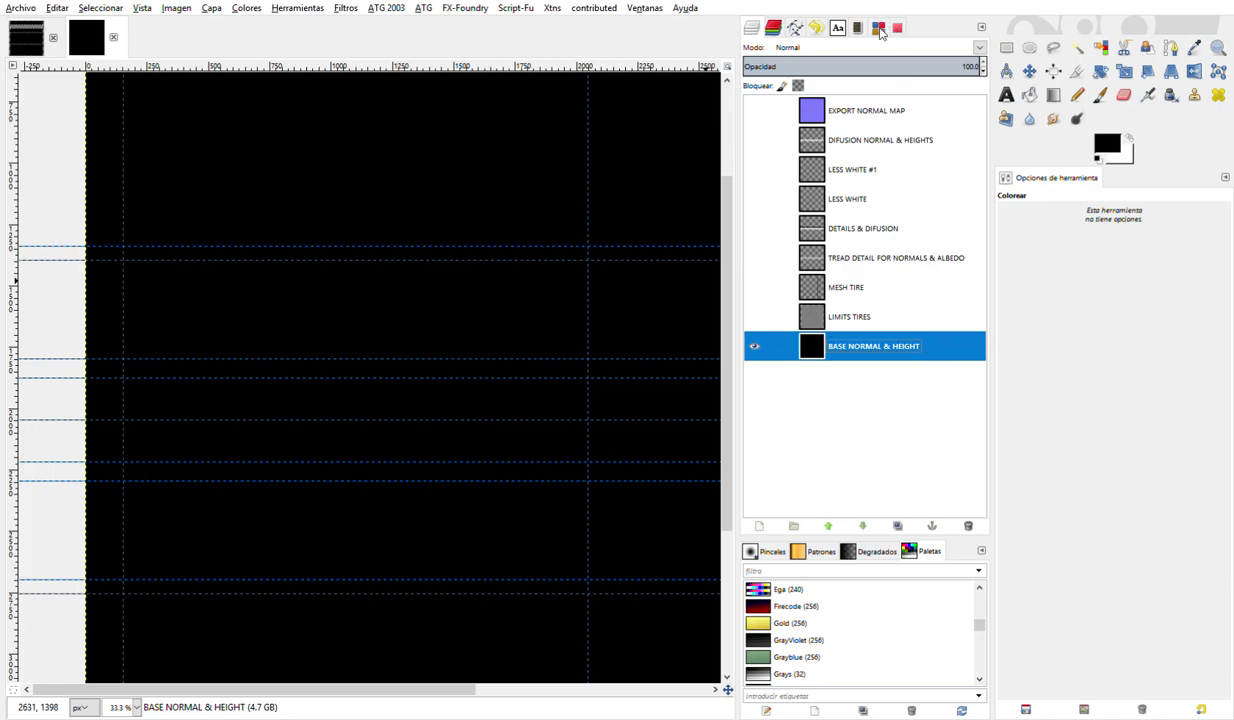
pyautogui.hotkey('shift', 'ctrl', 'd')
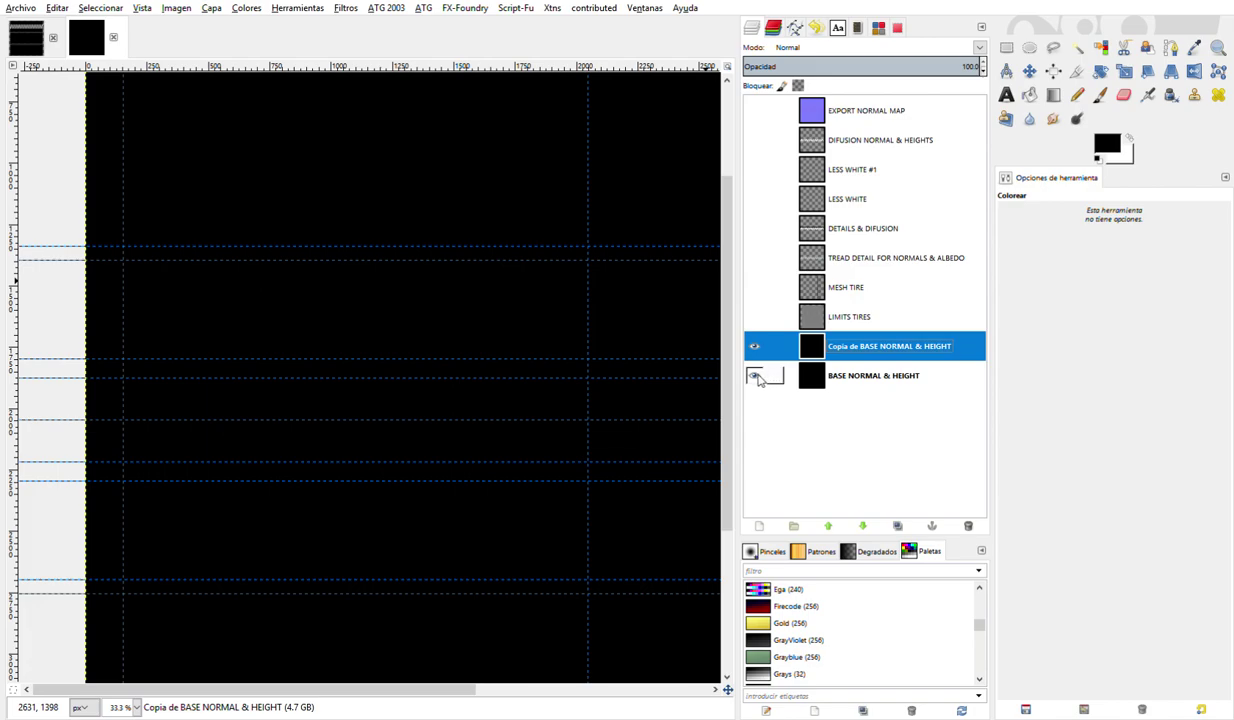
pyautogui.doubleClick(850, 346)
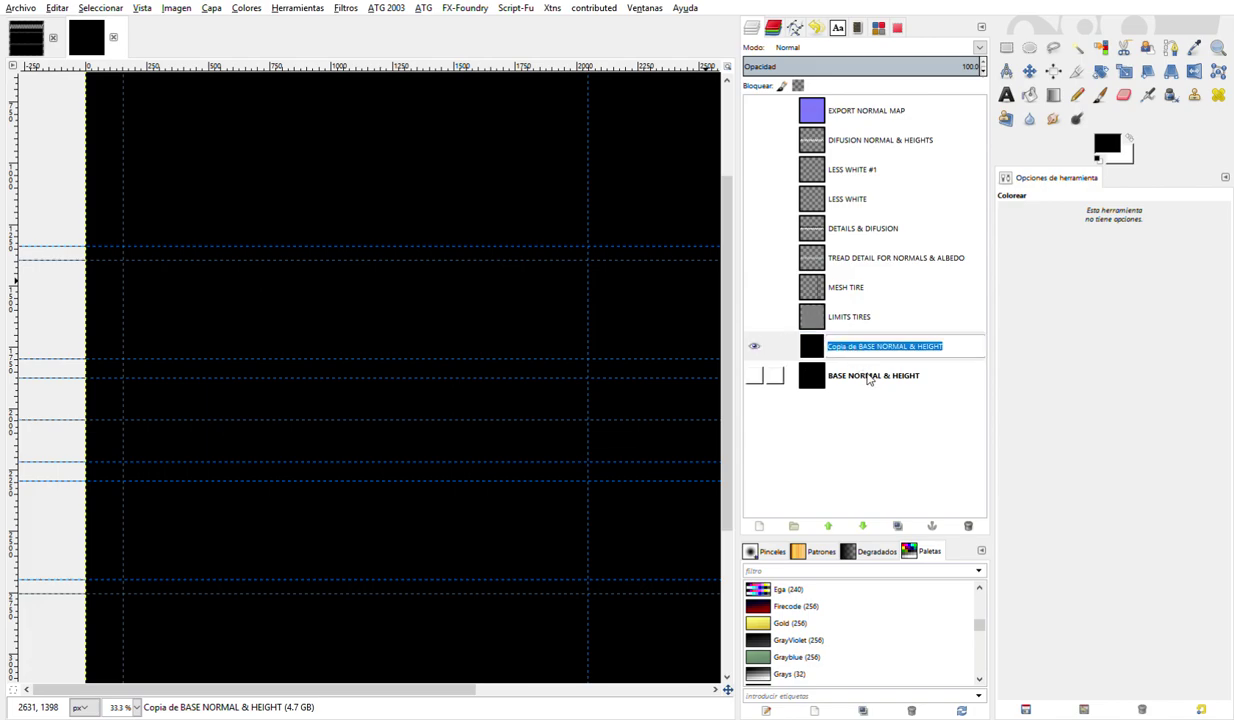
pyautogui.write('BASE ')
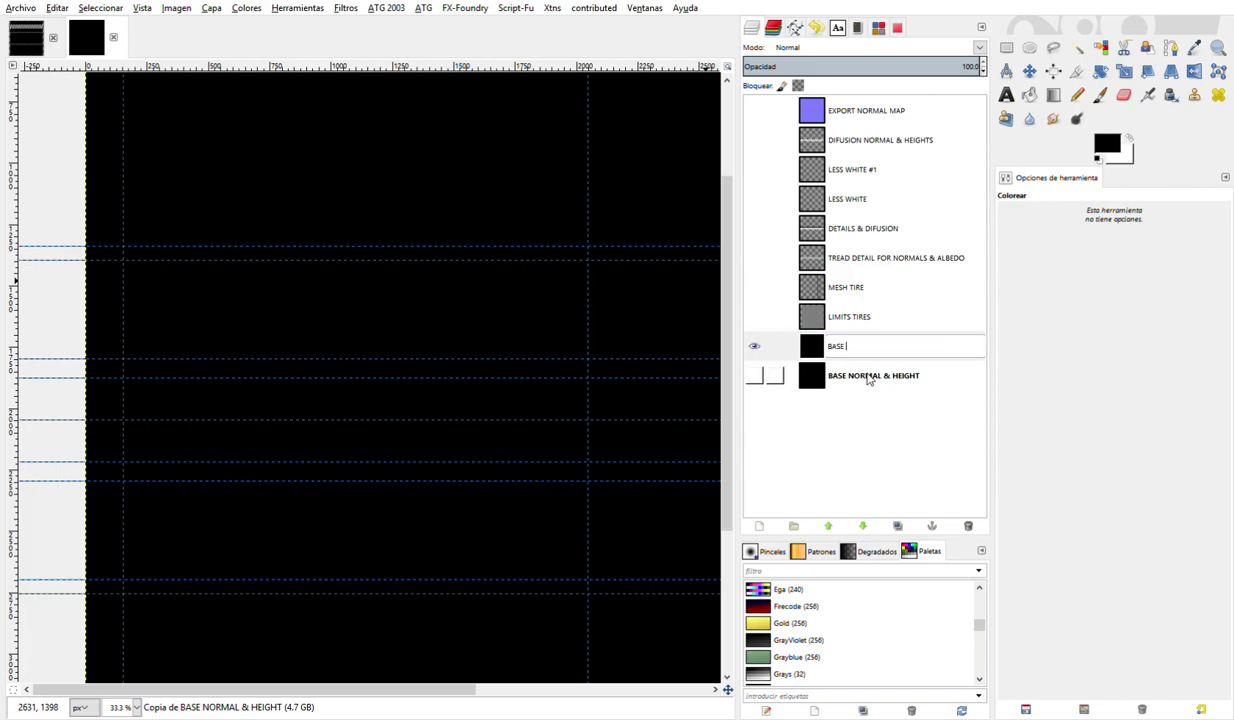
pyautogui.write('ALB')
pyautogui.write('EDO LE')
pyautogui.write('SS BL')
pyautogui.write('ACK')
pyautogui.press('Return')
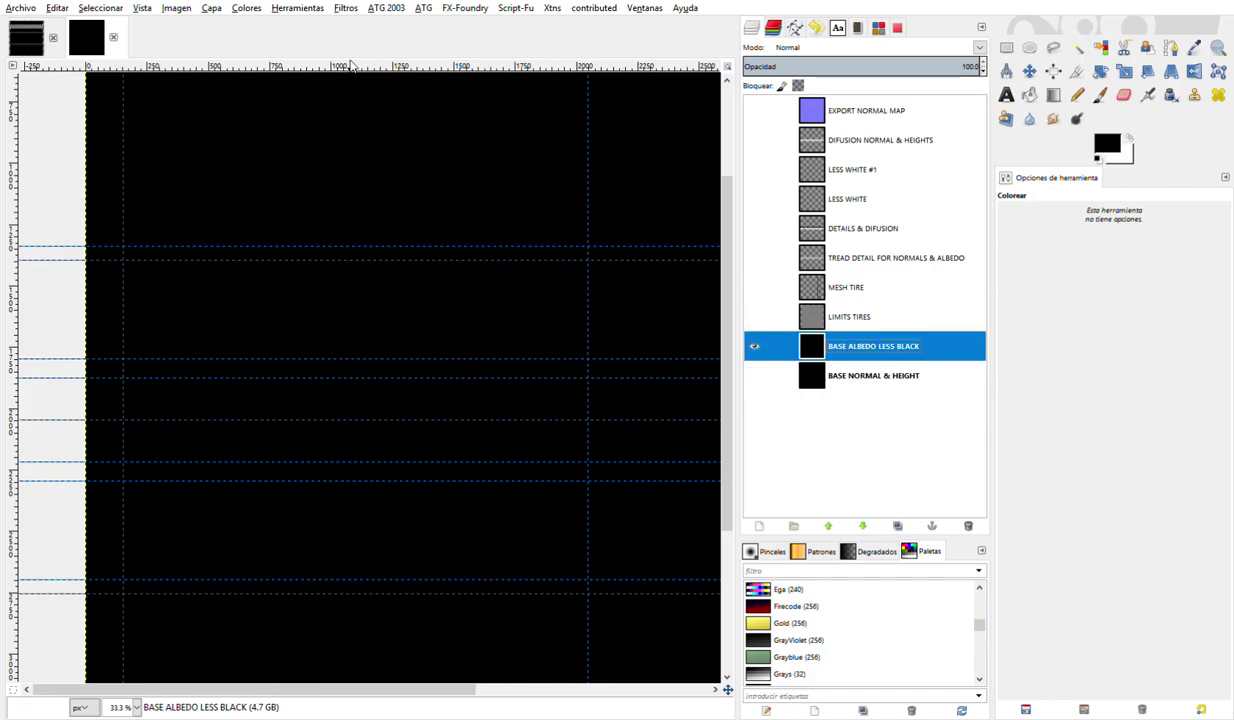
# - Colorize the copied layer to a dark grey and rename it BLACK GRAY
pyautogui.click(251, 13)
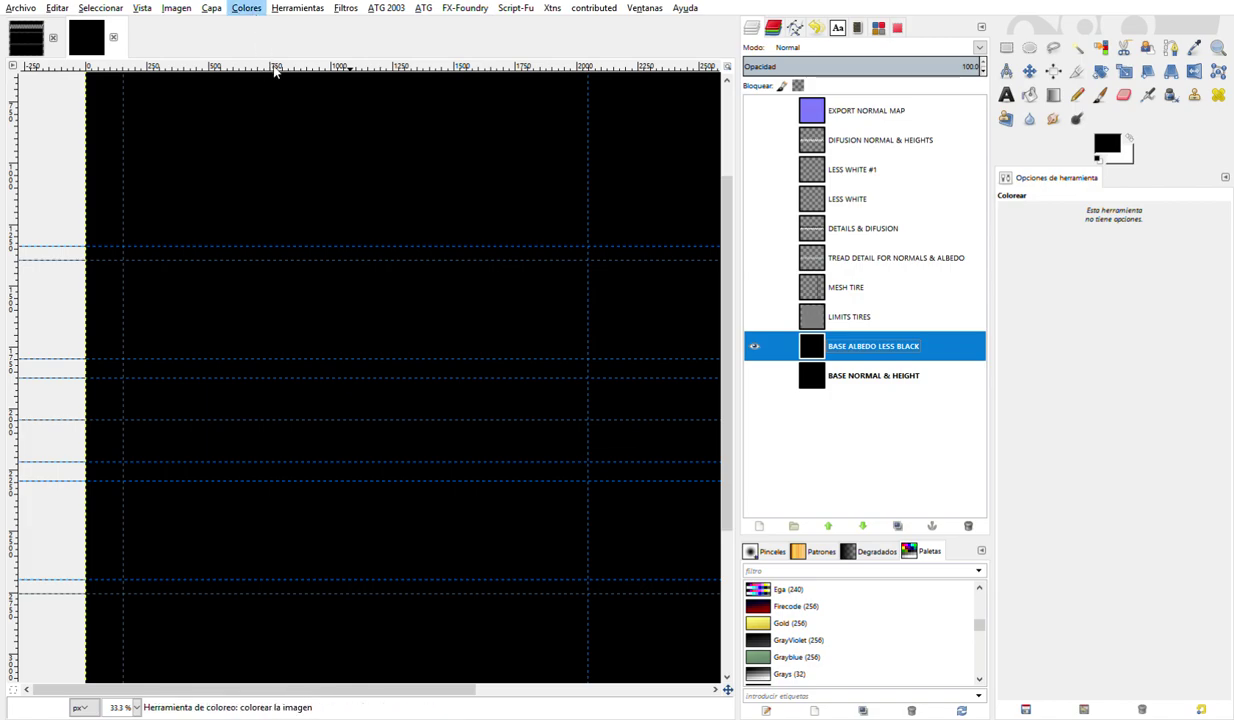
pyautogui.click(282, 81)
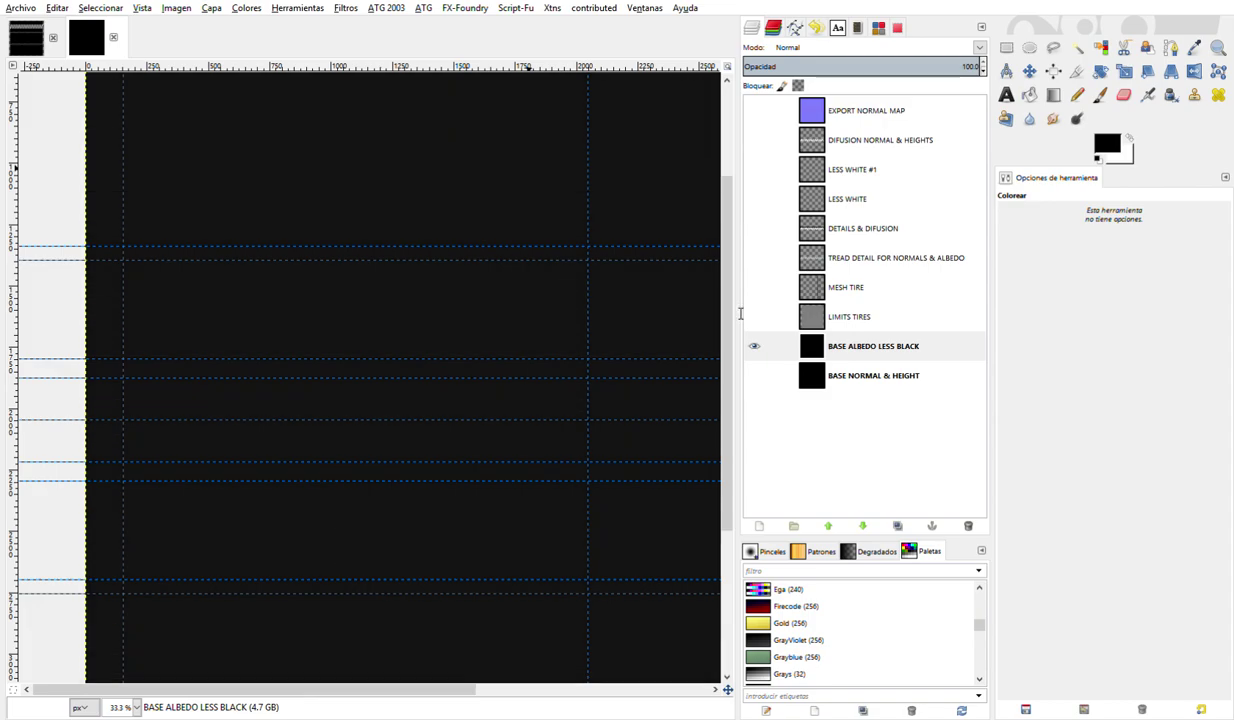
pyautogui.doubleClick(860, 347)
pyautogui.write('BL')
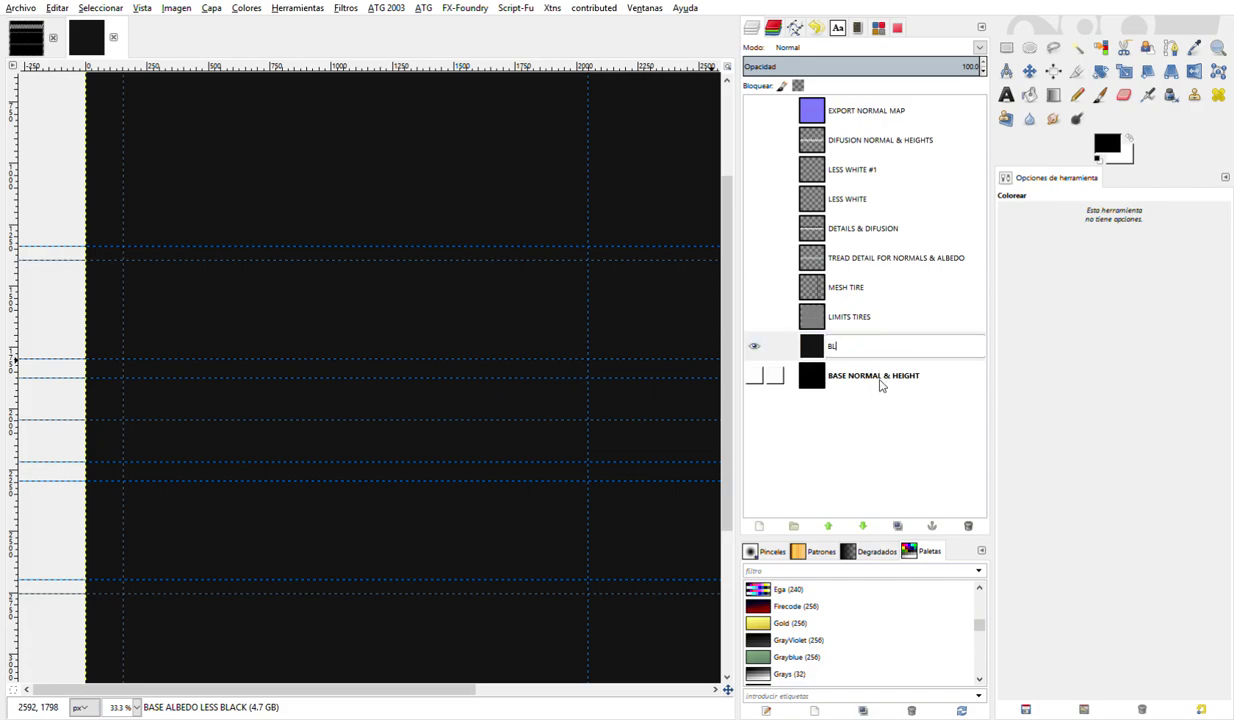
pyautogui.write('ACK GRA')
pyautogui.write('Y')
pyautogui.press('Return')
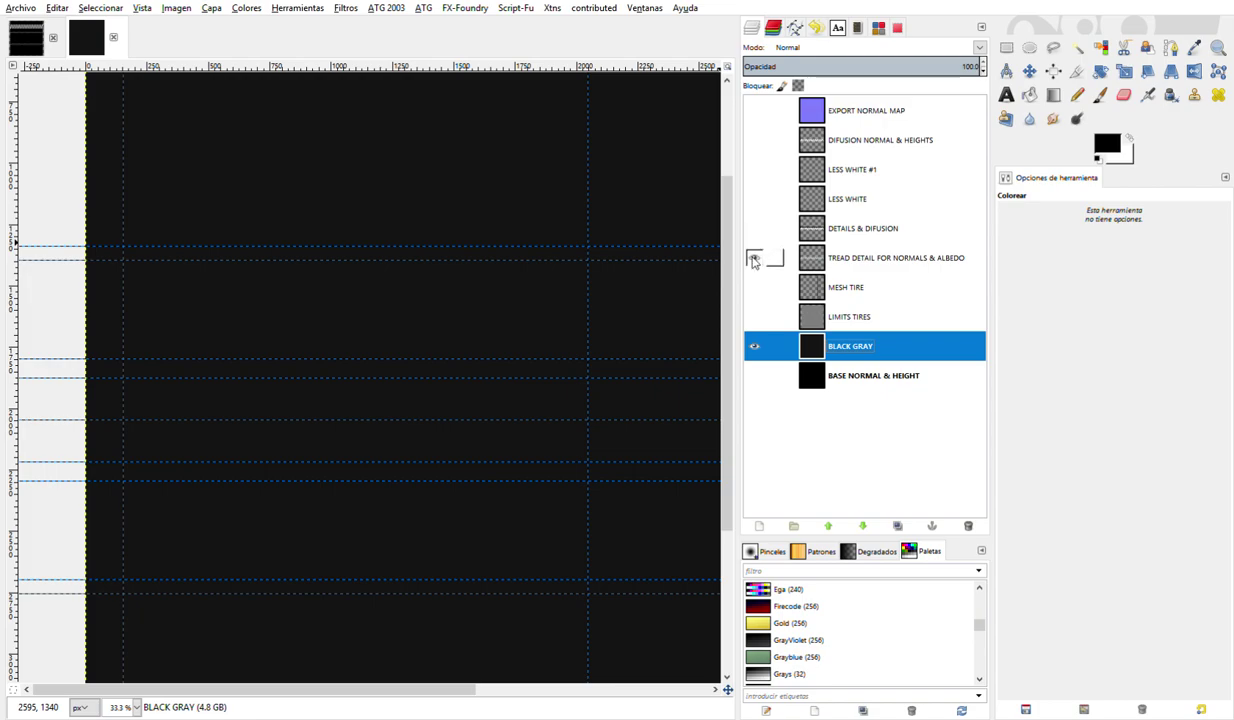
# - Make the tread detail layer visible again and begin renaming it
pyautogui.click(754, 258)
pyautogui.hscroll(3, 503, 364)
pyautogui.scroll(-3, 503, 364)
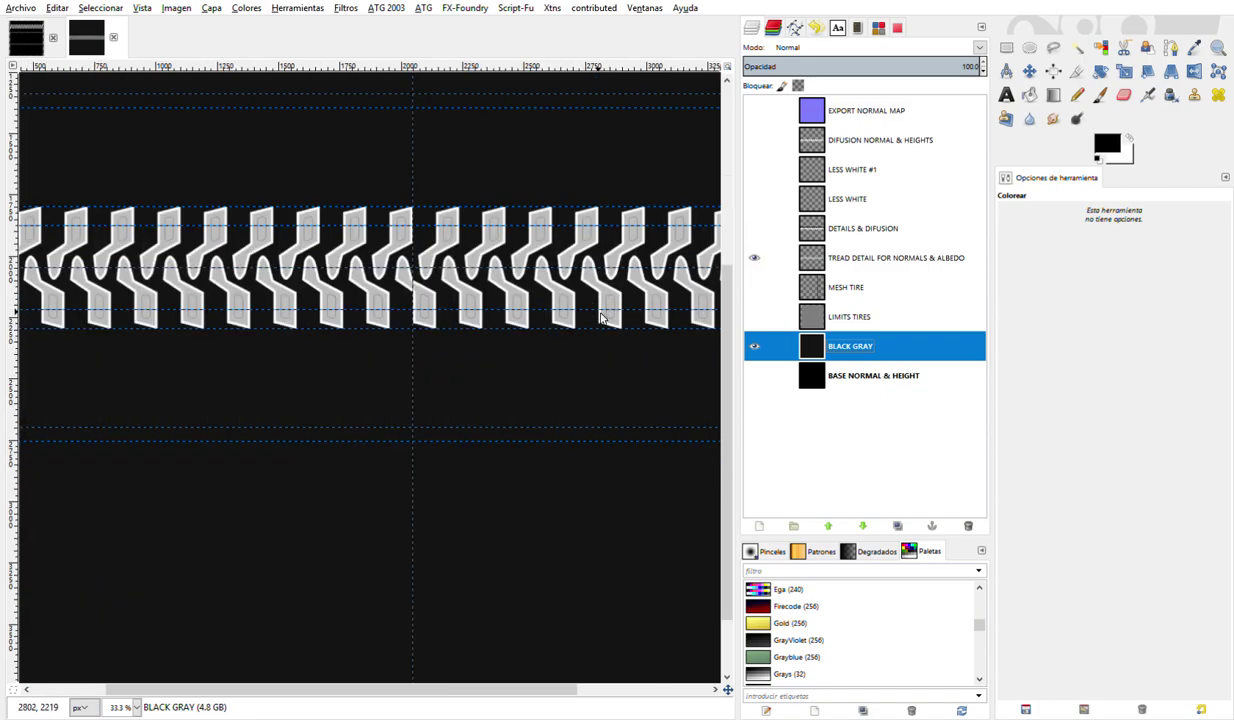
pyautogui.doubleClick(860, 258)
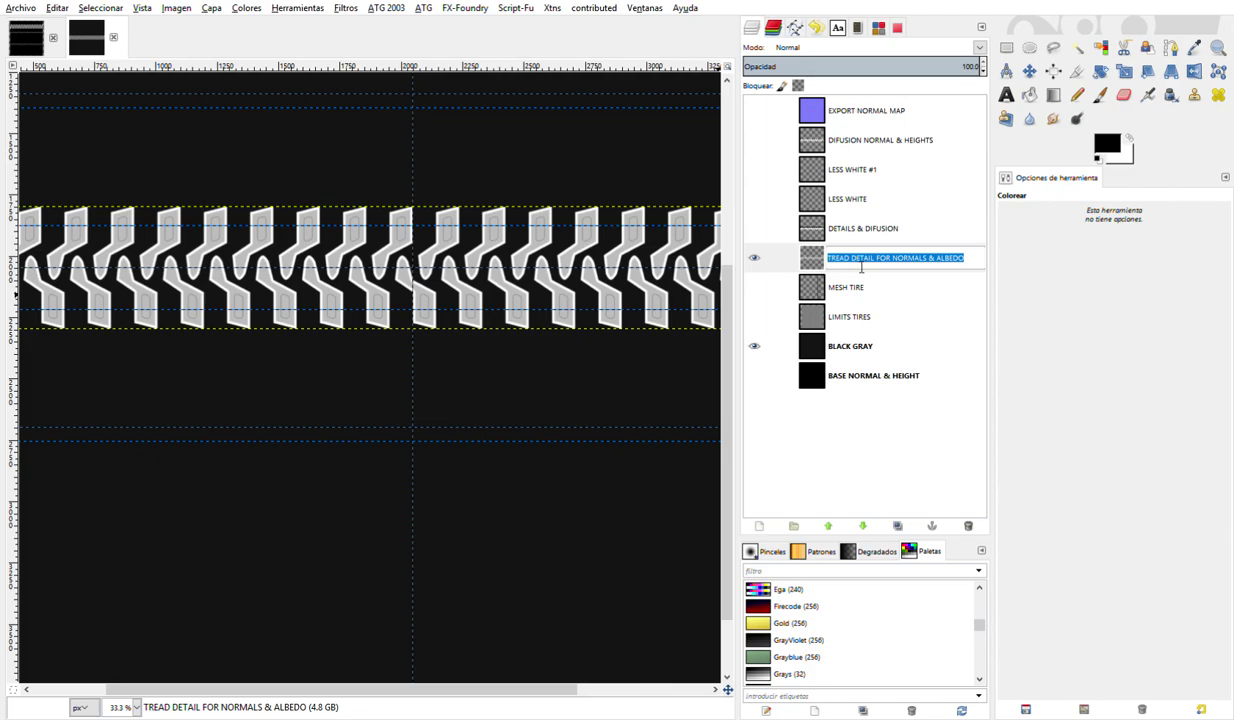
# - Rename the tread detail layer to VERY WHITE, then to NOT
pyautogui.write('V')
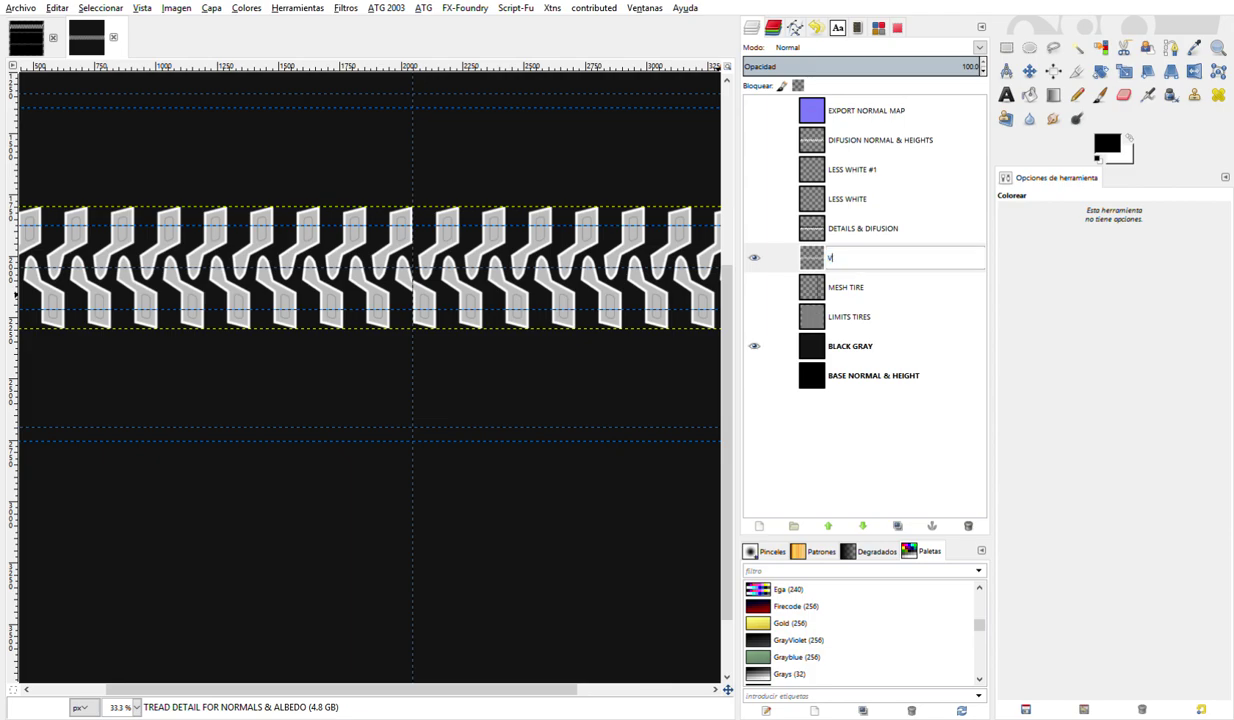
pyautogui.write('ERY WHI')
pyautogui.write('TE')
pyautogui.press('Return')
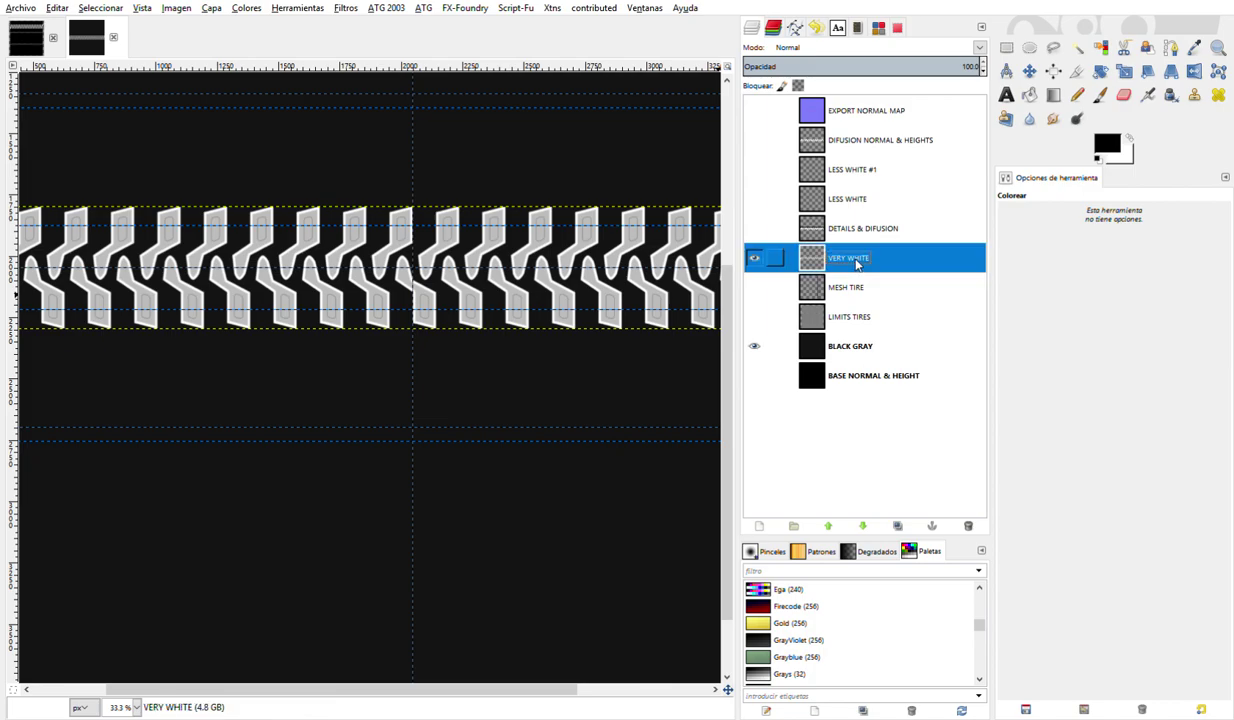
pyautogui.doubleClick(850, 258)
pyautogui.write('N')
pyautogui.press('BackSpace')
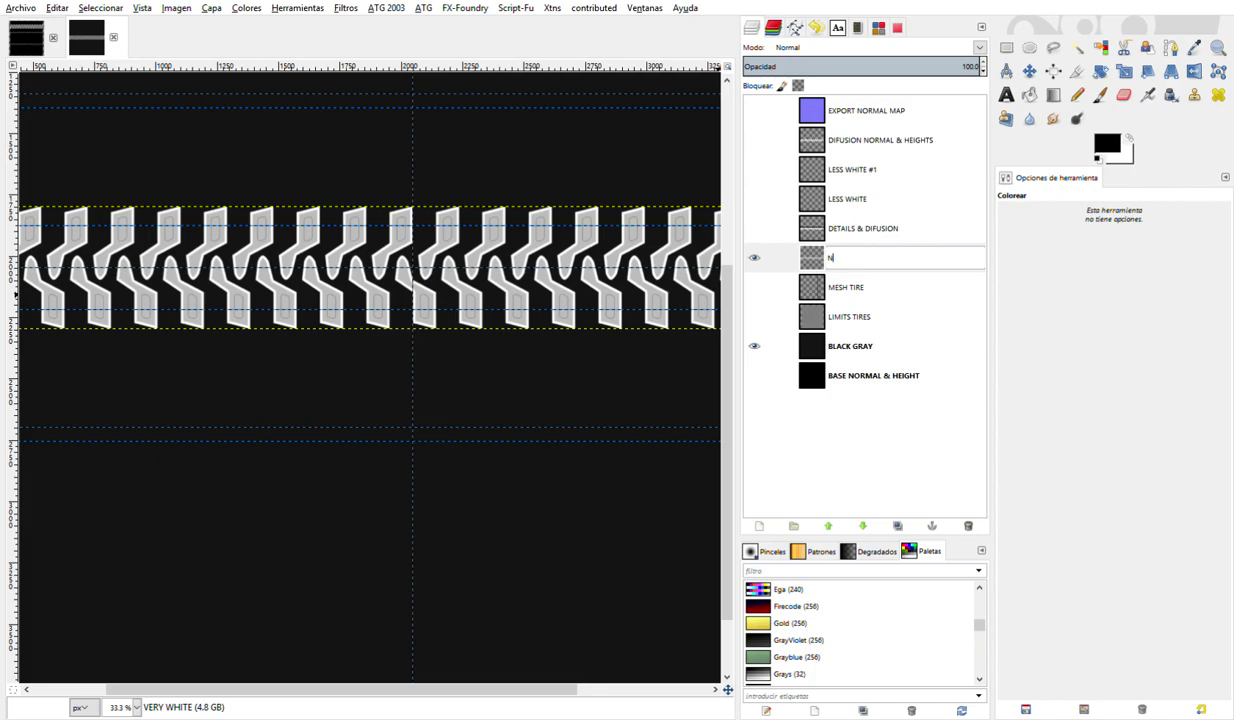
pyautogui.write('OT')
pyautogui.press('Return')
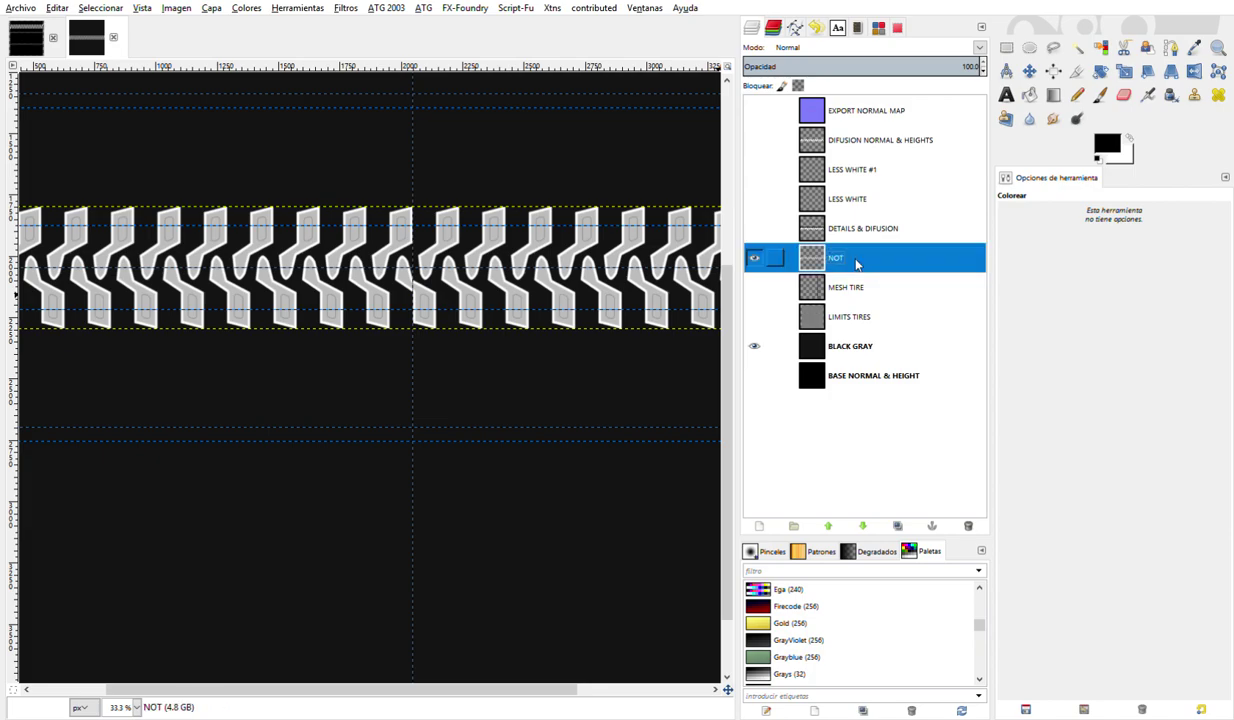
# - Set the NOT layer to Soft light mode at 25% opacity
pyautogui.click(977, 50)
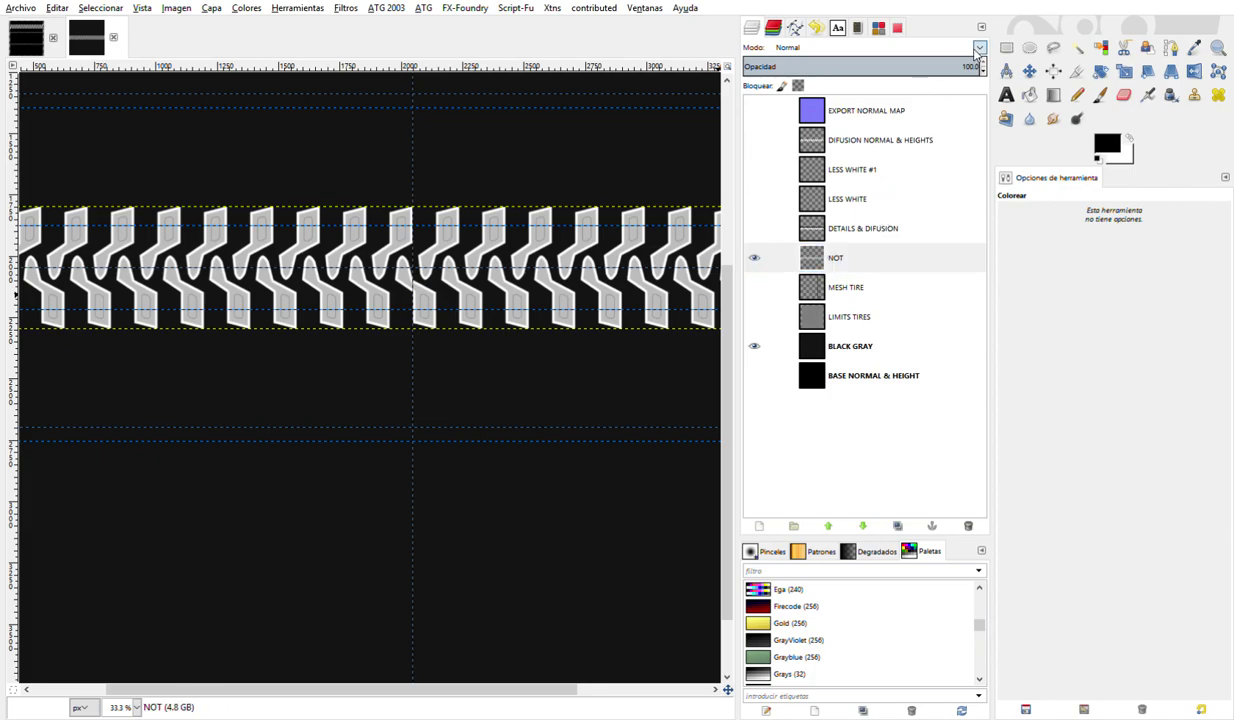
pyautogui.click(873, 249)
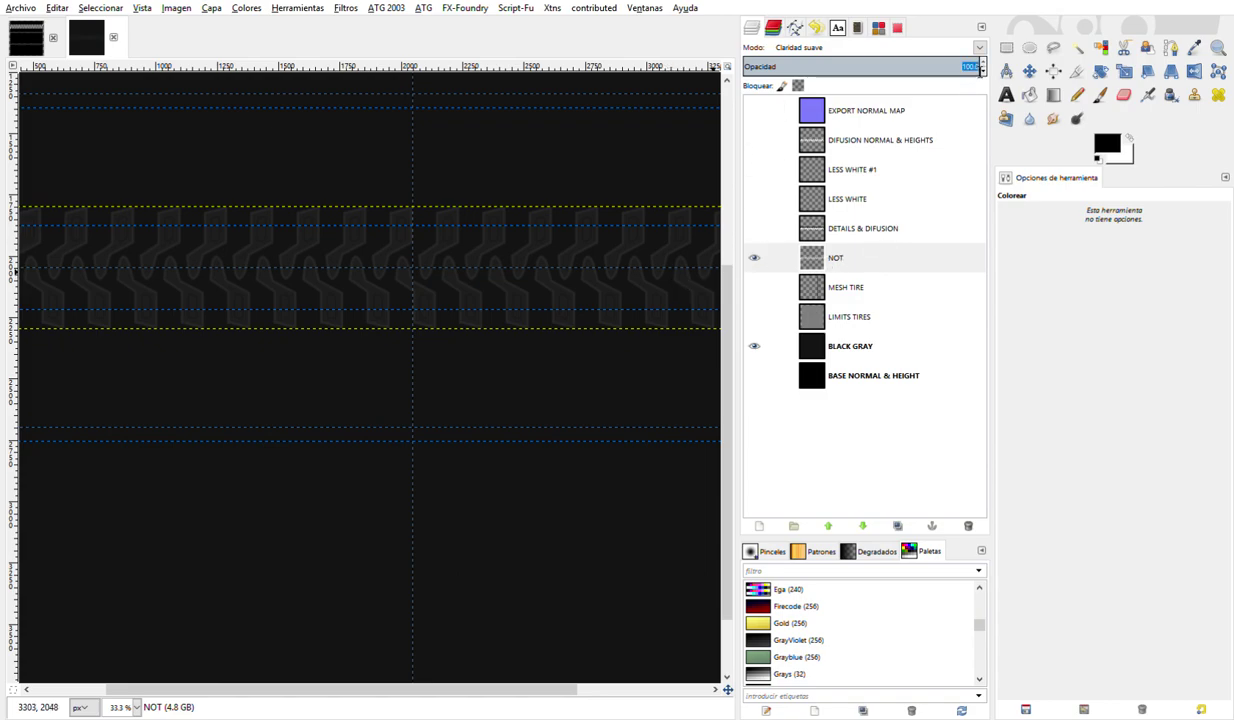
pyautogui.write('25')
pyautogui.press('Return')
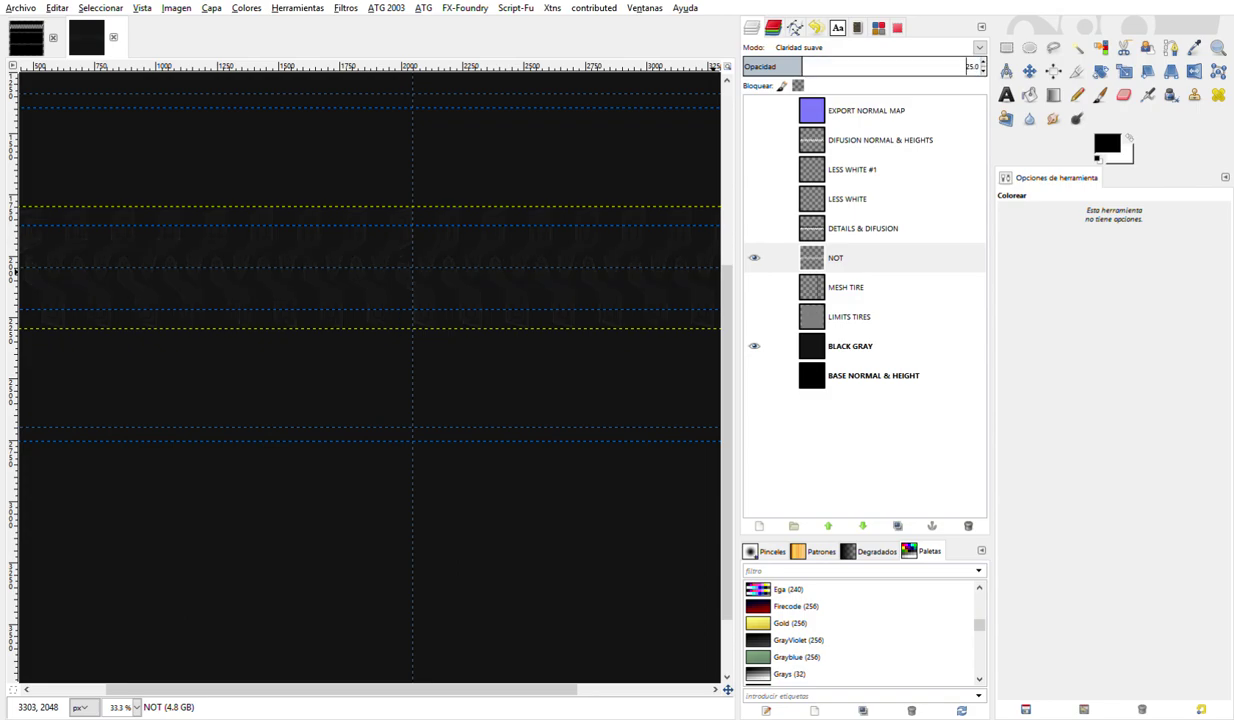
pyautogui.press('Return')
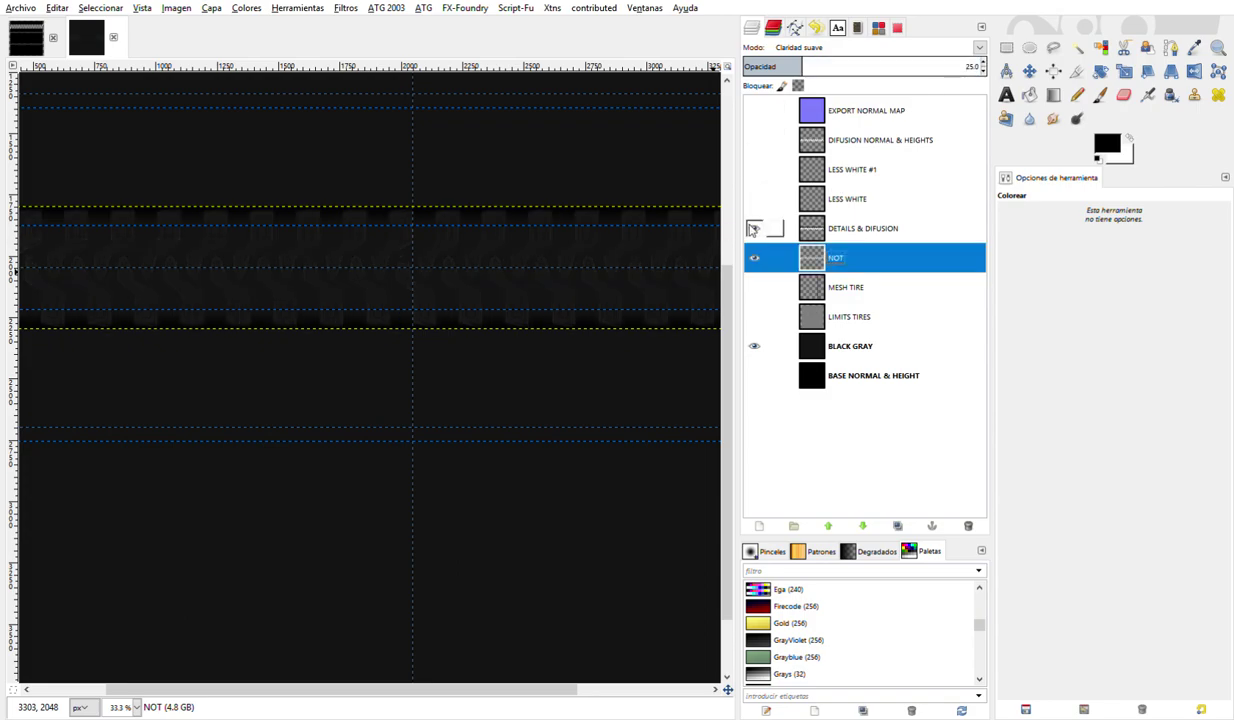
# - Rename the DETAILS & DIFUSION layer to TROUBLES BLACK
pyautogui.click(765, 229)
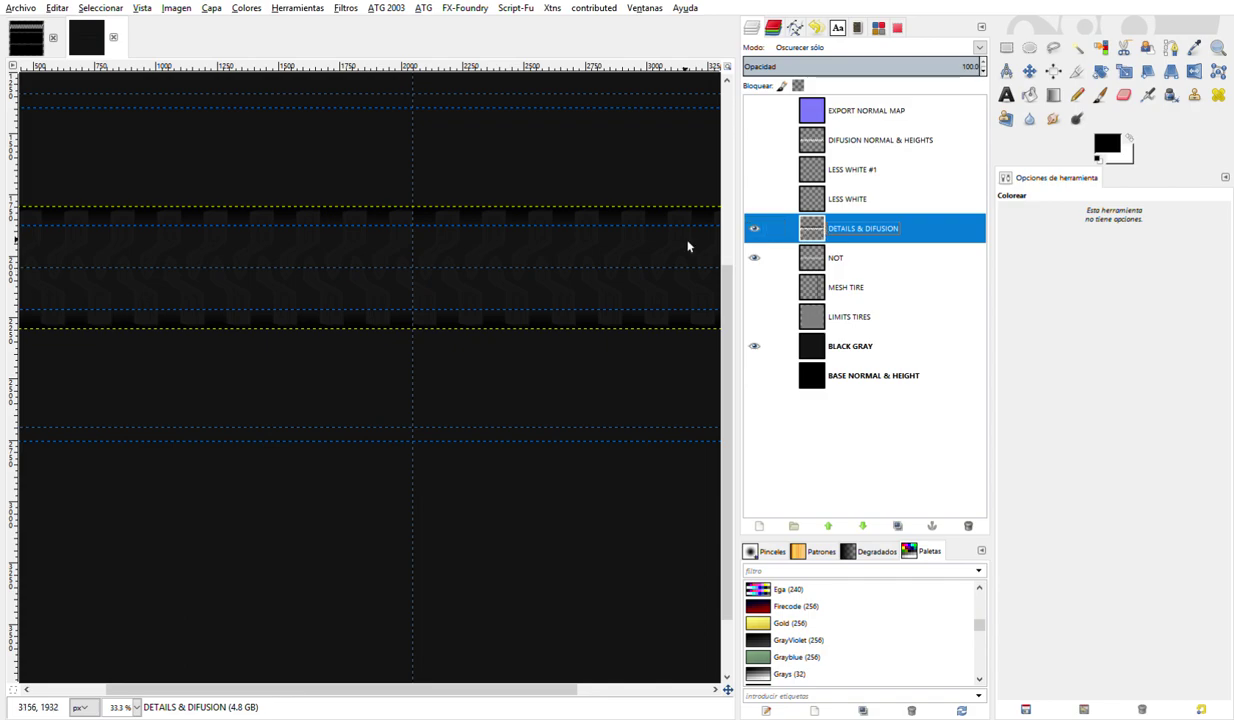
pyautogui.keyDown('ctrl'); pyautogui.scroll(2, 538, 300); pyautogui.keyUp('ctrl')
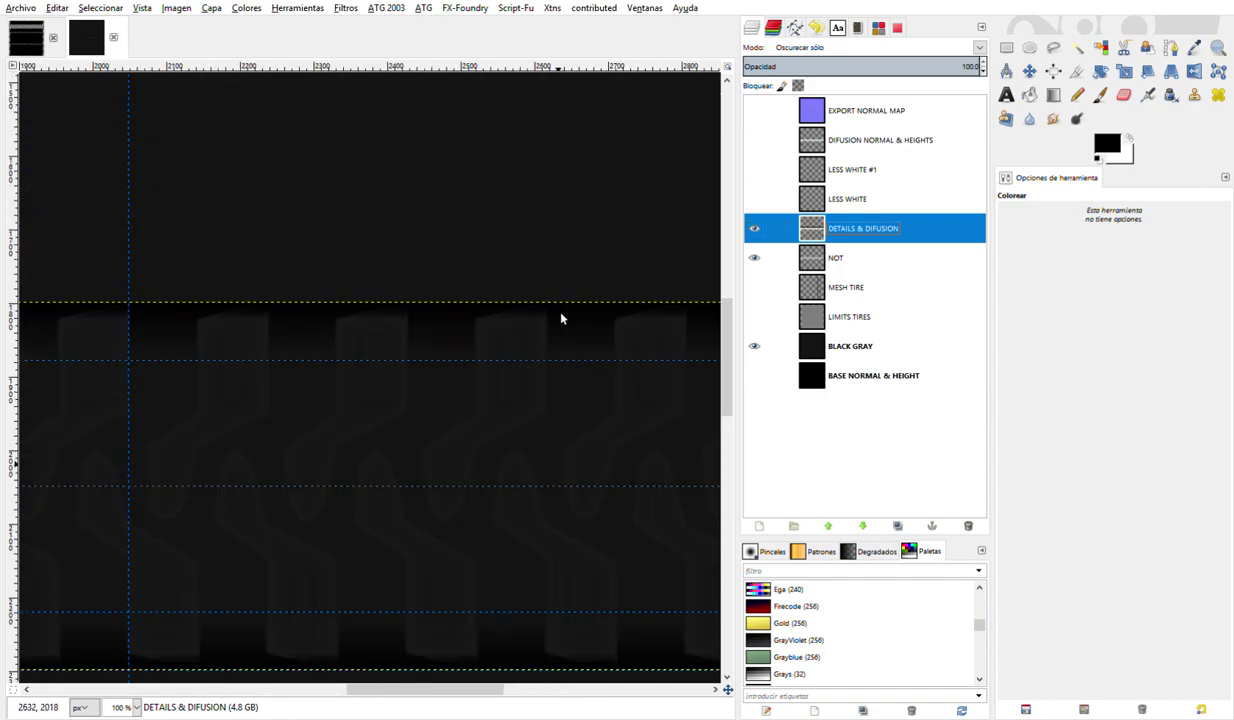
pyautogui.doubleClick(872, 229)
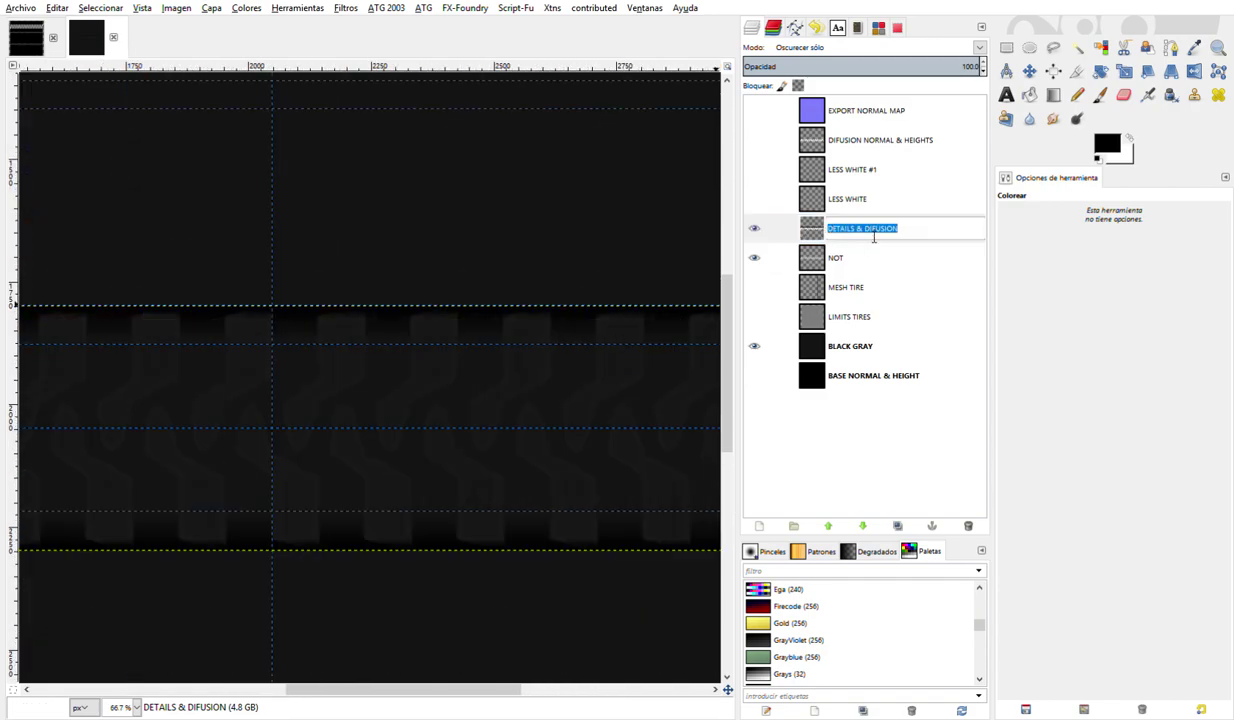
pyautogui.write('PRO')
pyautogui.press('Return')
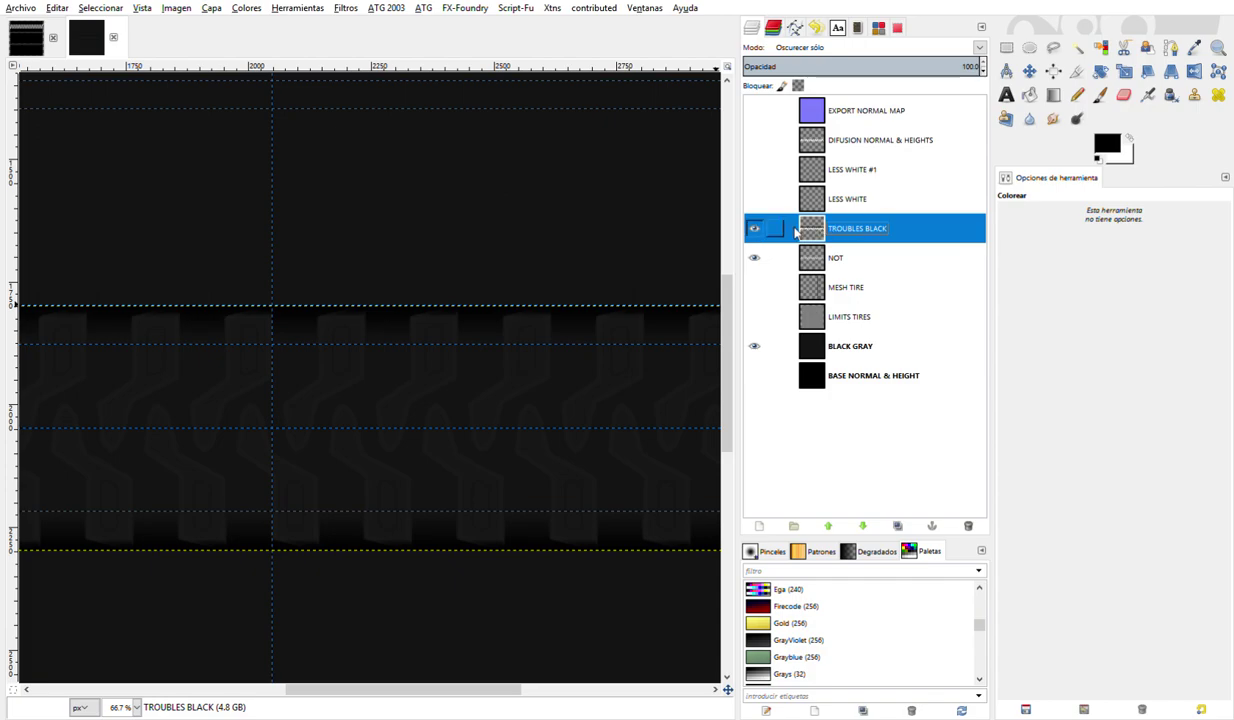
# - Show the NOT layer alone and raise its opacity to 100
pyautogui.keyDown('shift'); pyautogui.click(755, 229); pyautogui.keyUp('shift')
pyautogui.press('-')
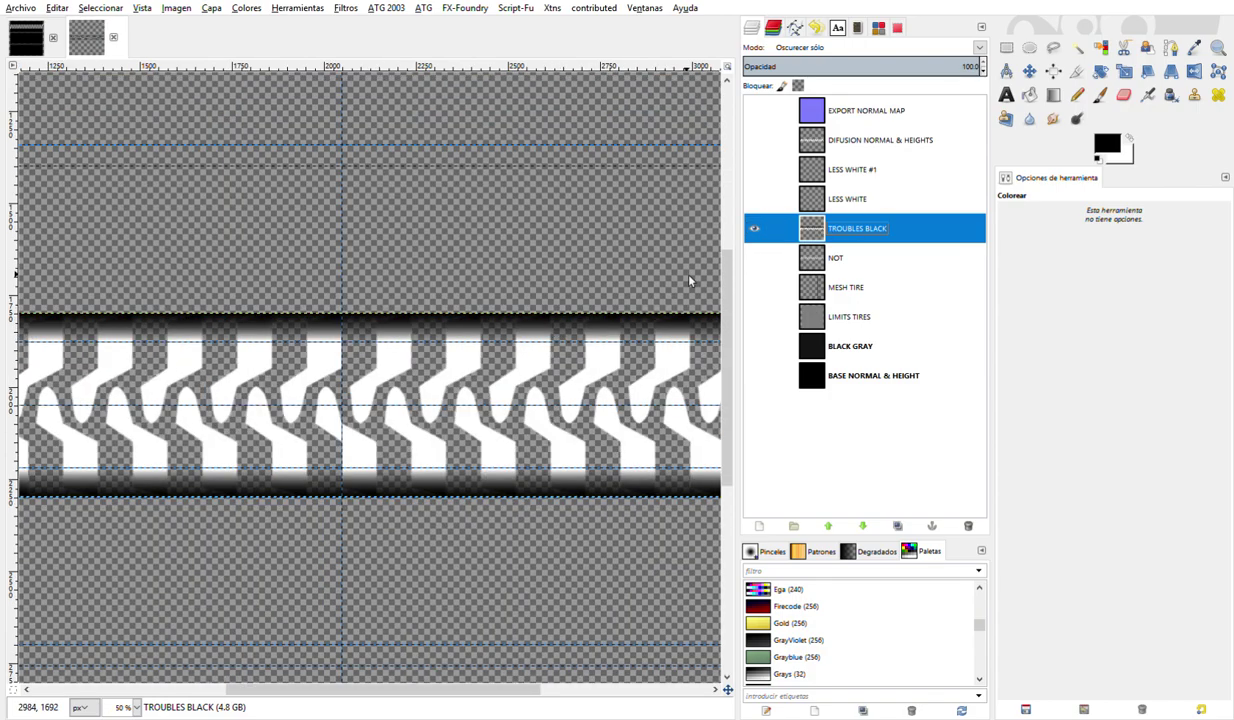
pyautogui.click(805, 257)
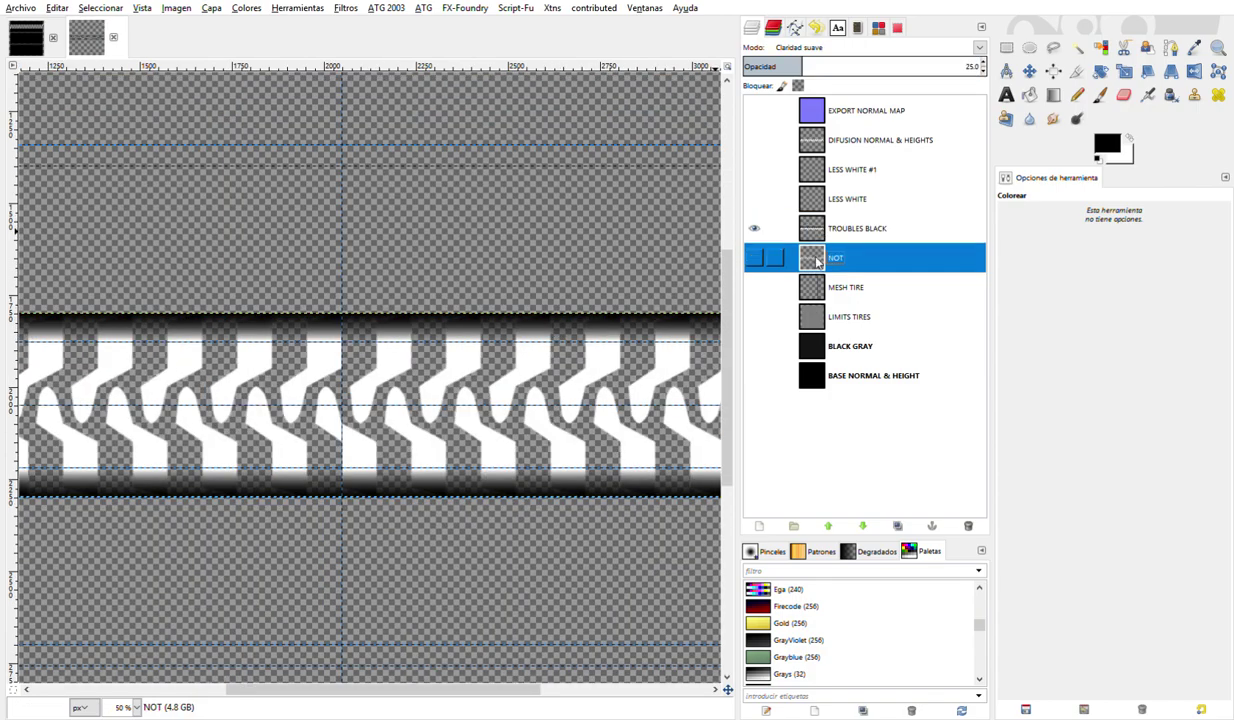
pyautogui.keyDown('shift'); pyautogui.click(755, 258); pyautogui.keyUp('shift')
pyautogui.moveTo(809, 67); pyautogui.dragTo(978, 66)
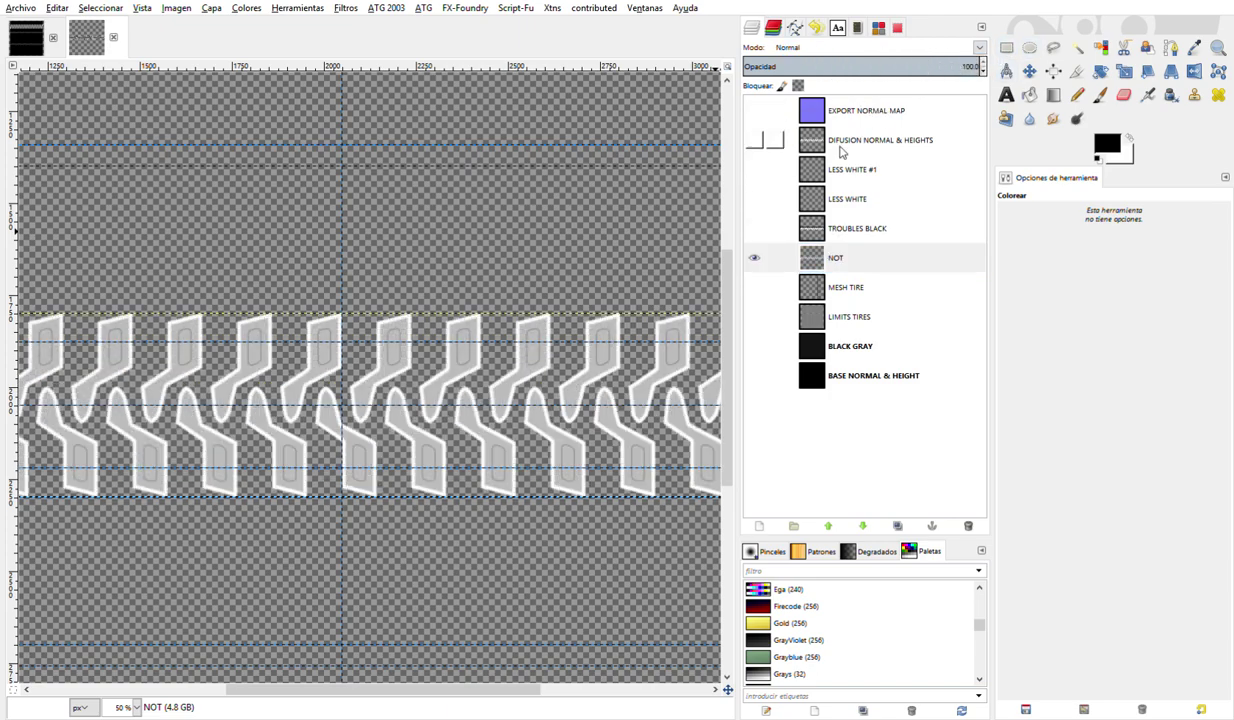
# - Duplicate the NOT layer and name the copy WHITE
pyautogui.click(832, 259)
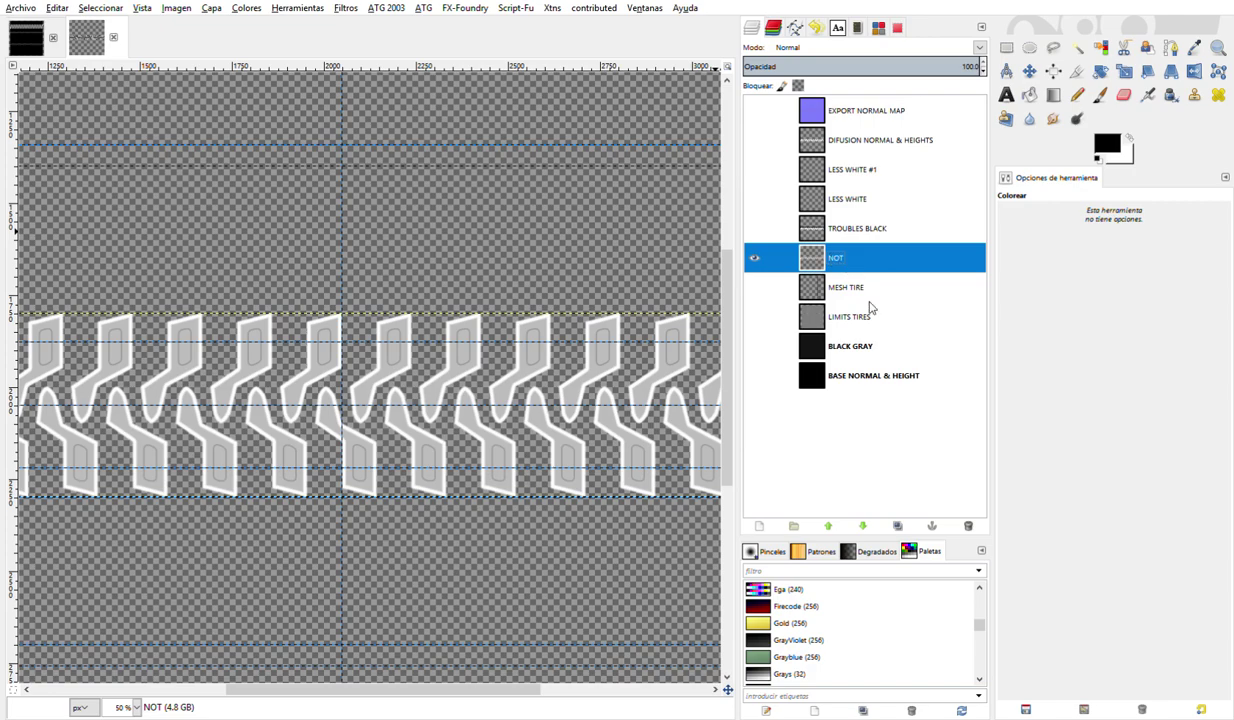
pyautogui.hotkey('ctrl', 'shift', 'd')
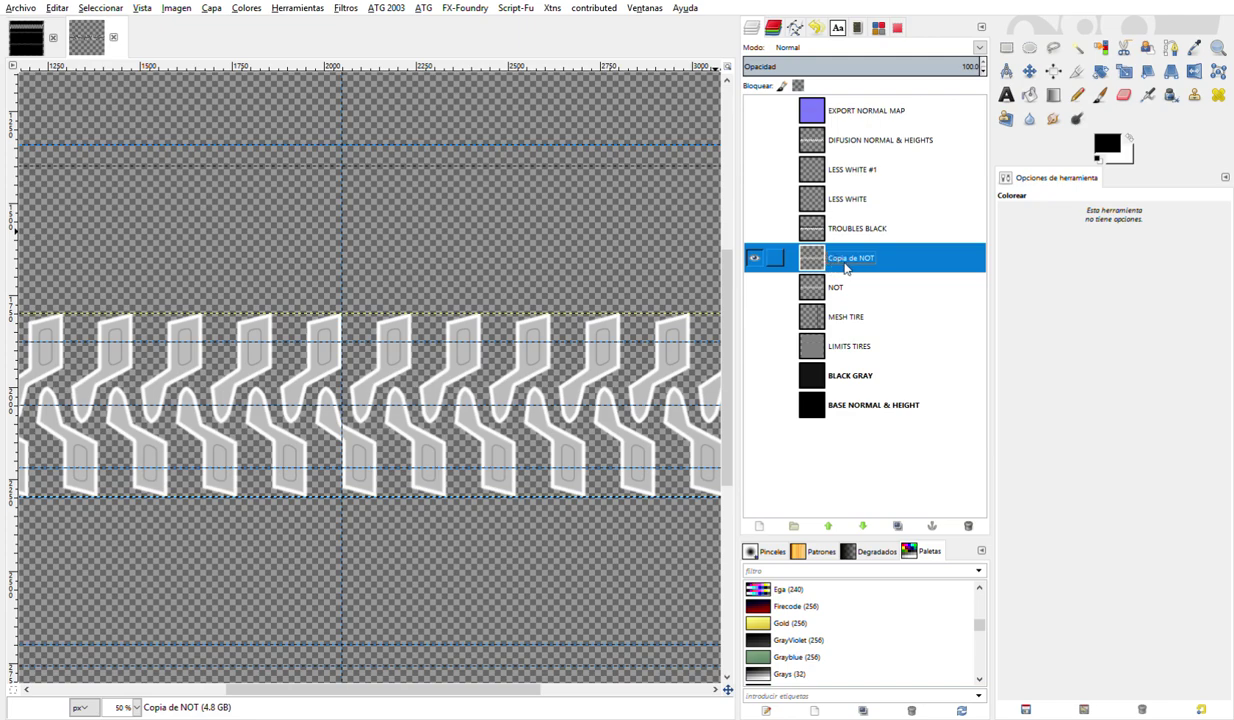
pyautogui.doubleClick(845, 266)
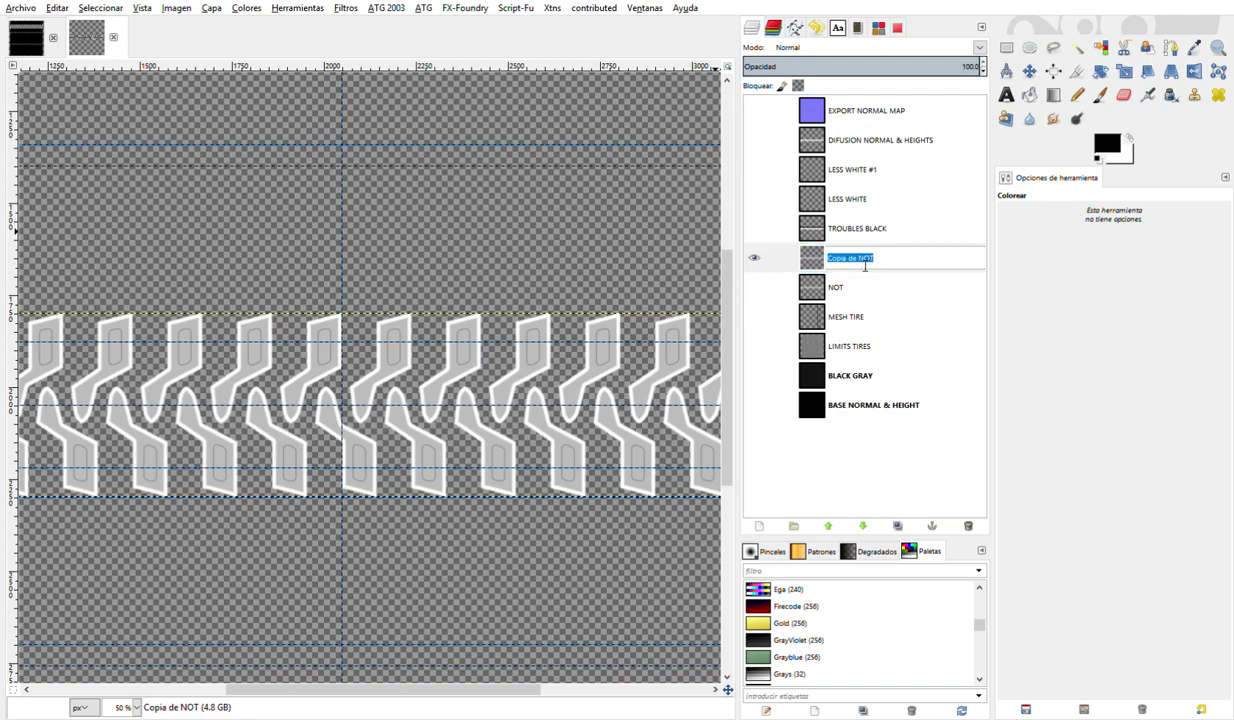
pyautogui.write('WHITE')
pyautogui.press('Return')
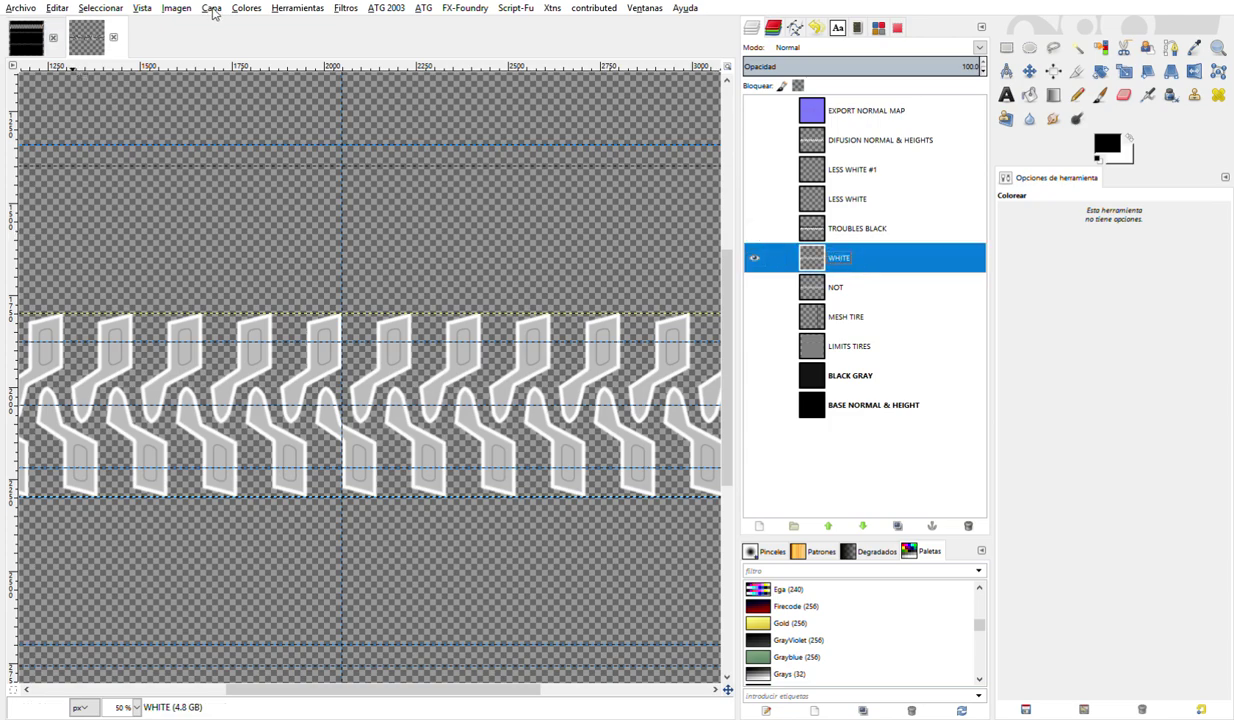
# - Try Colorize on WHITE, cancel it, and duplicate WHITE as Copia de WHITE
pyautogui.click(246, 8)
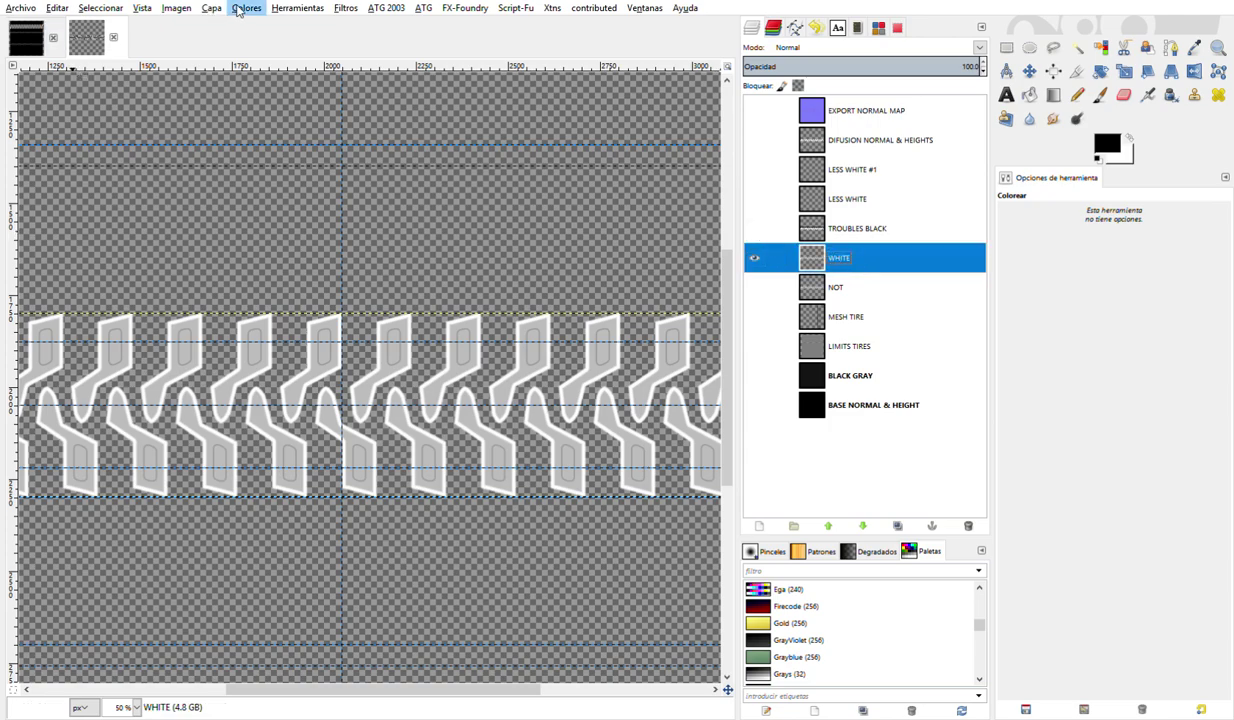
pyautogui.click(275, 75)
pyautogui.press('Escape')
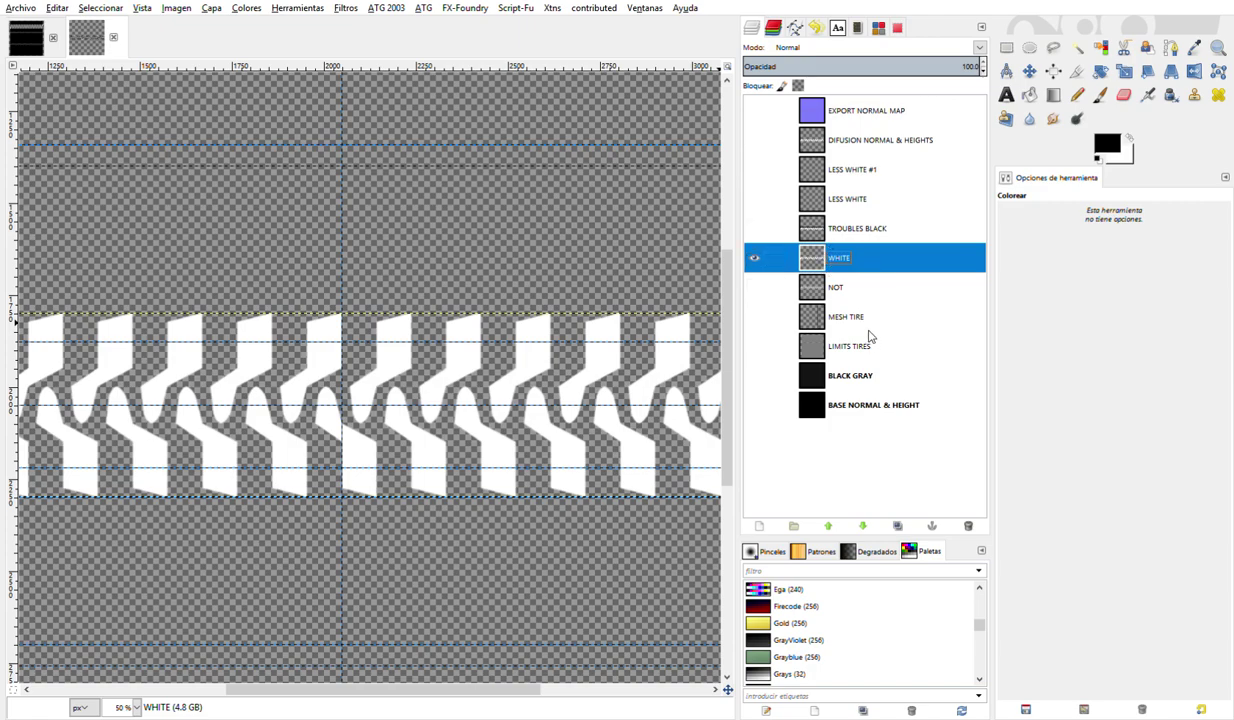
pyautogui.hotkey('ctrl', 'shift', 'd')
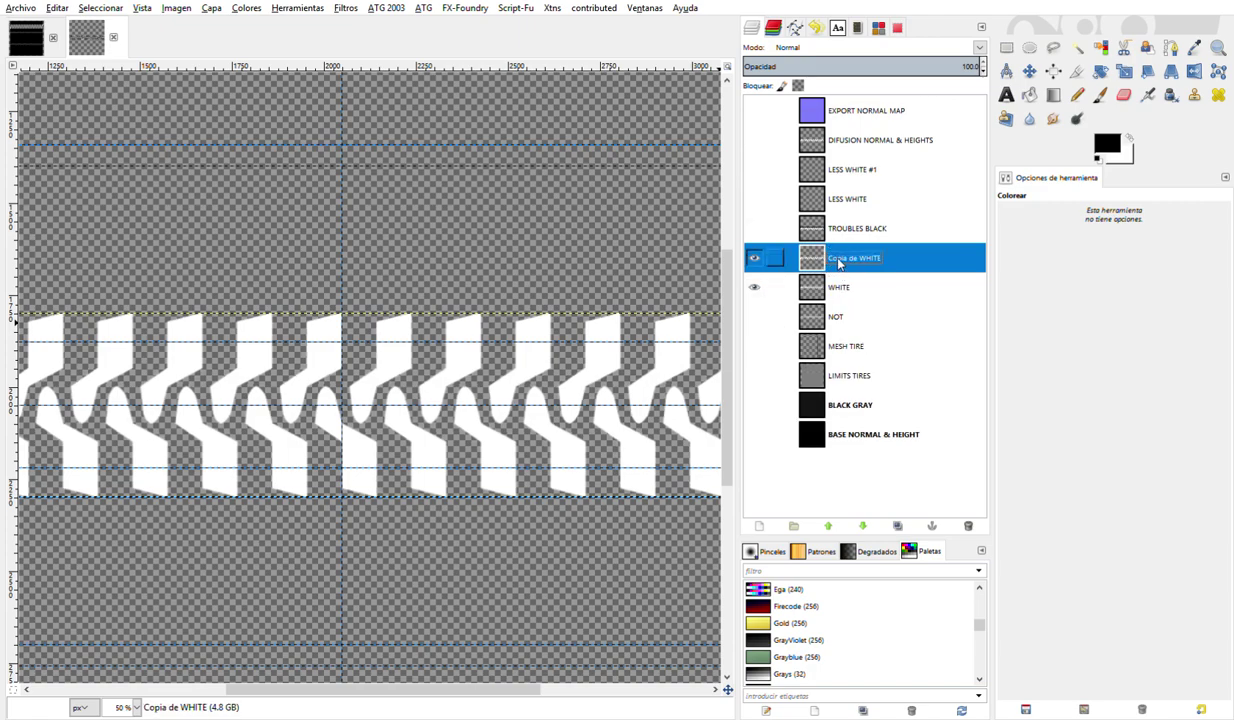
# - Show BLACK GRAY and sample its dark grey as the foreground colour
pyautogui.click(754, 287)
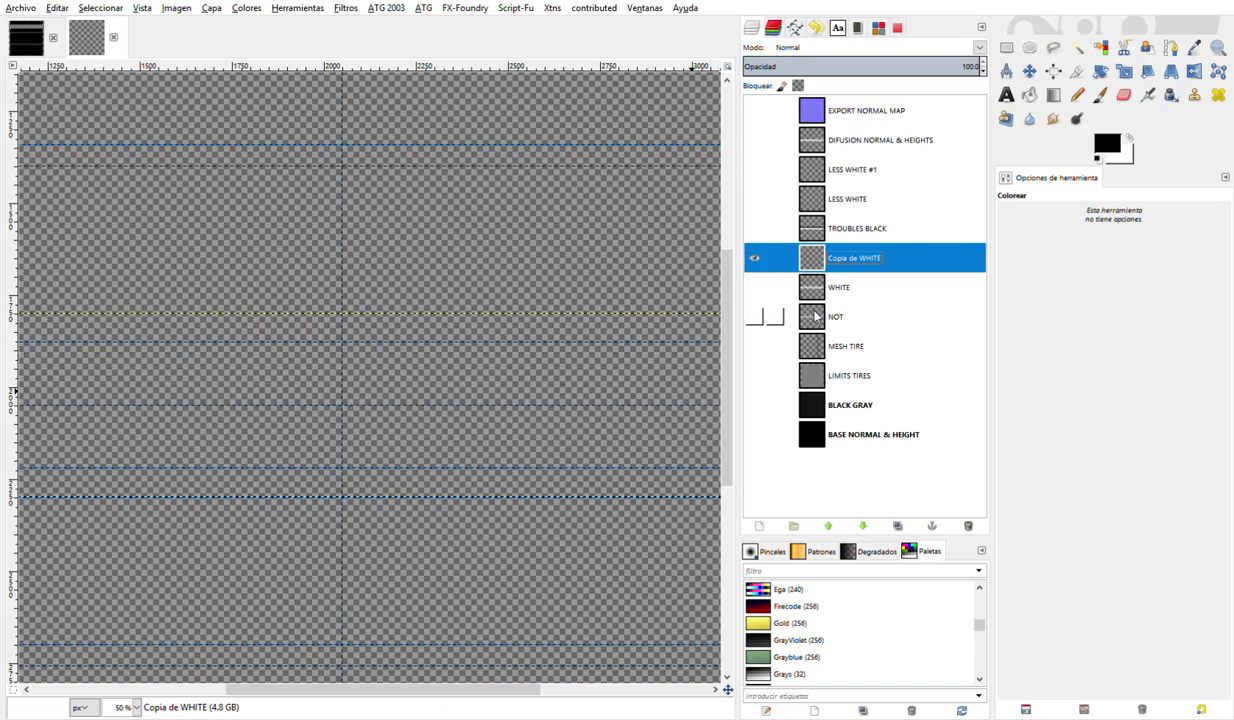
pyautogui.click(755, 288)
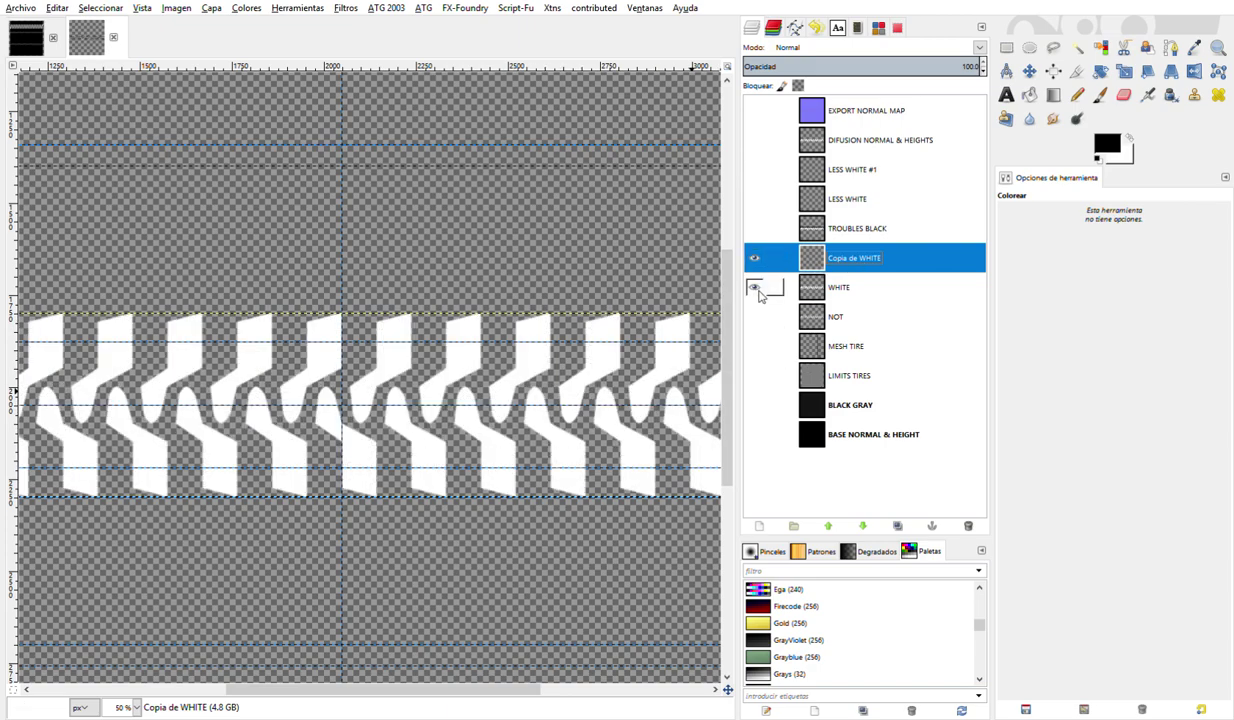
pyautogui.click(1053, 95)
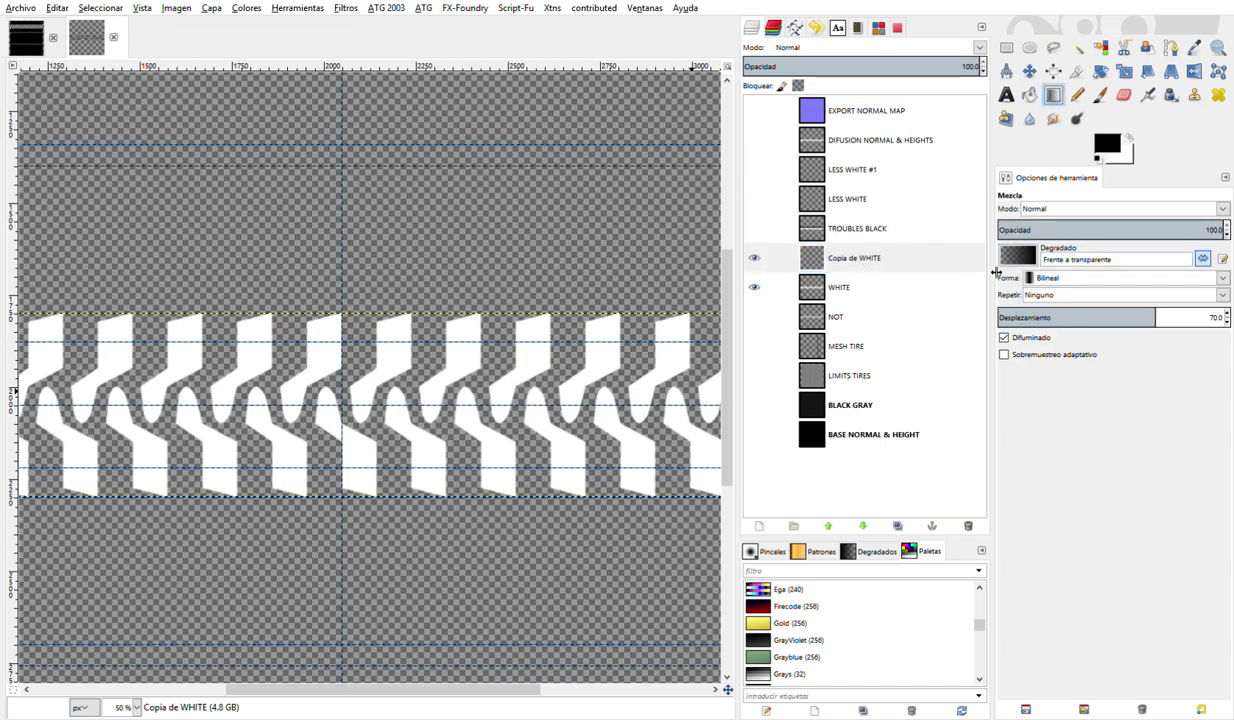
pyautogui.click(754, 405)
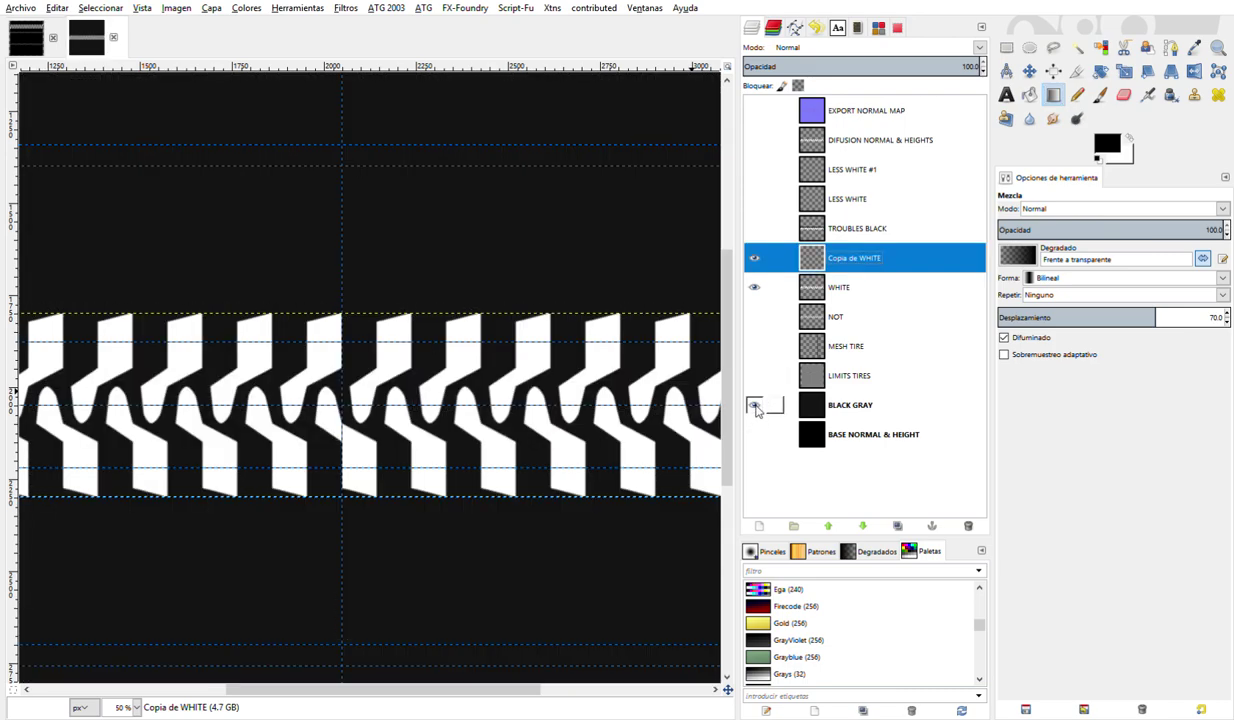
pyautogui.click(820, 400)
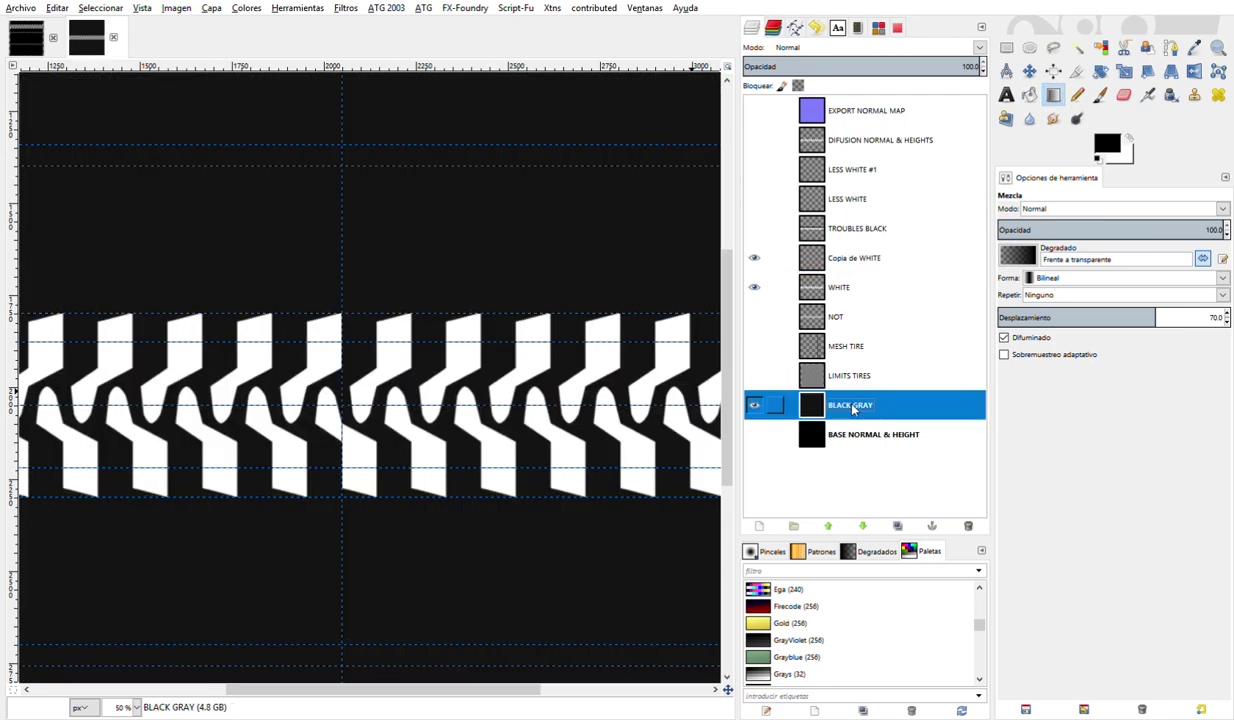
pyautogui.click(1194, 50)
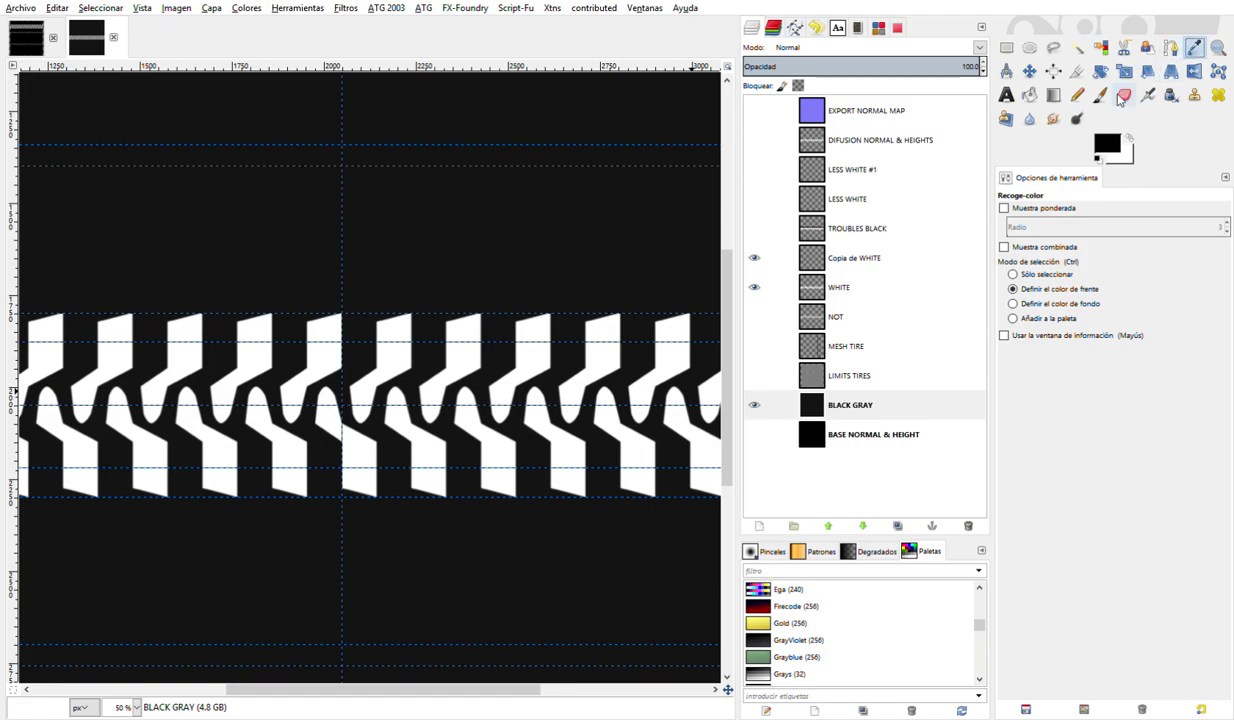
pyautogui.click(579, 285)
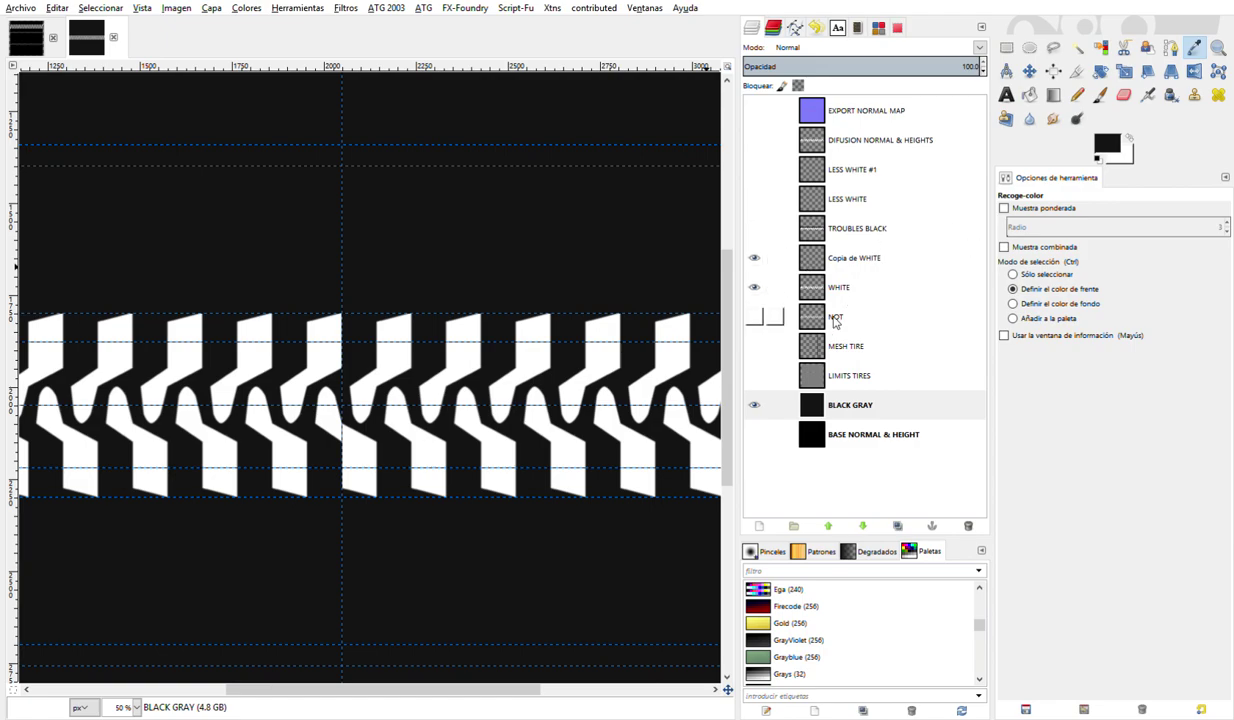
# - Rename Copia de WHITE to BLACK GREY and hide BLACK GRAY
pyautogui.doubleClick(847, 262)
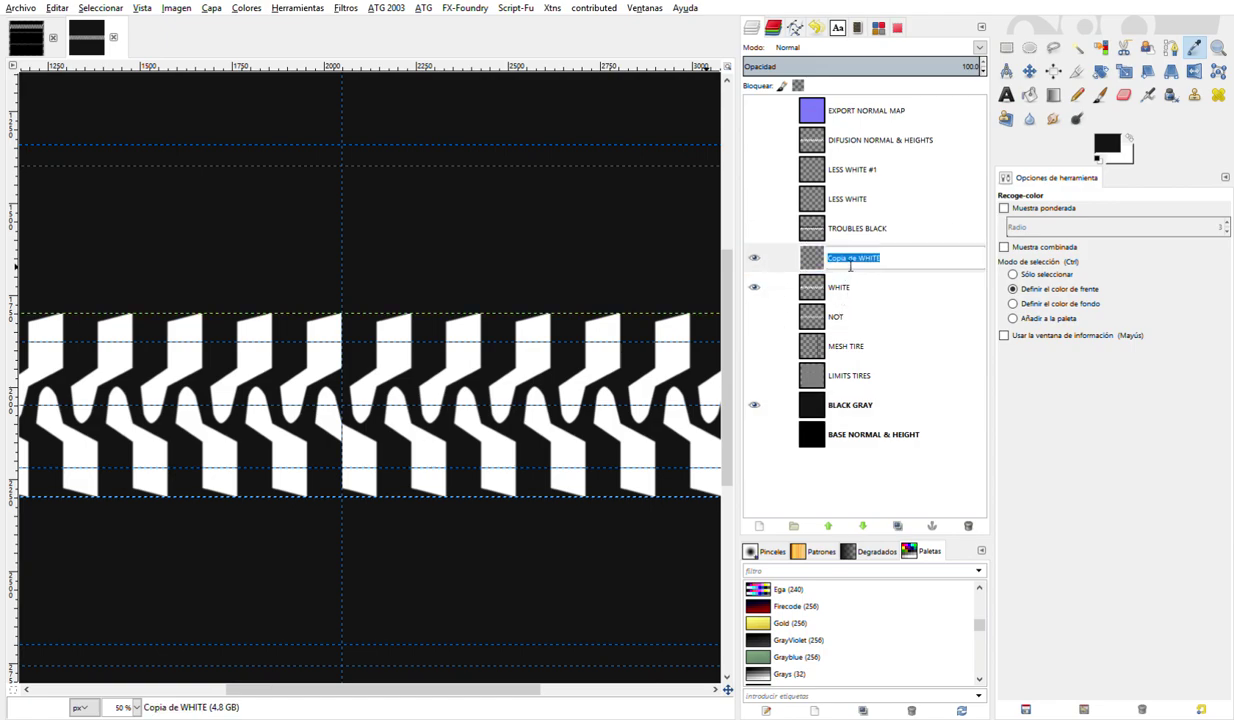
pyautogui.write('BLACK')
pyautogui.press('Return')
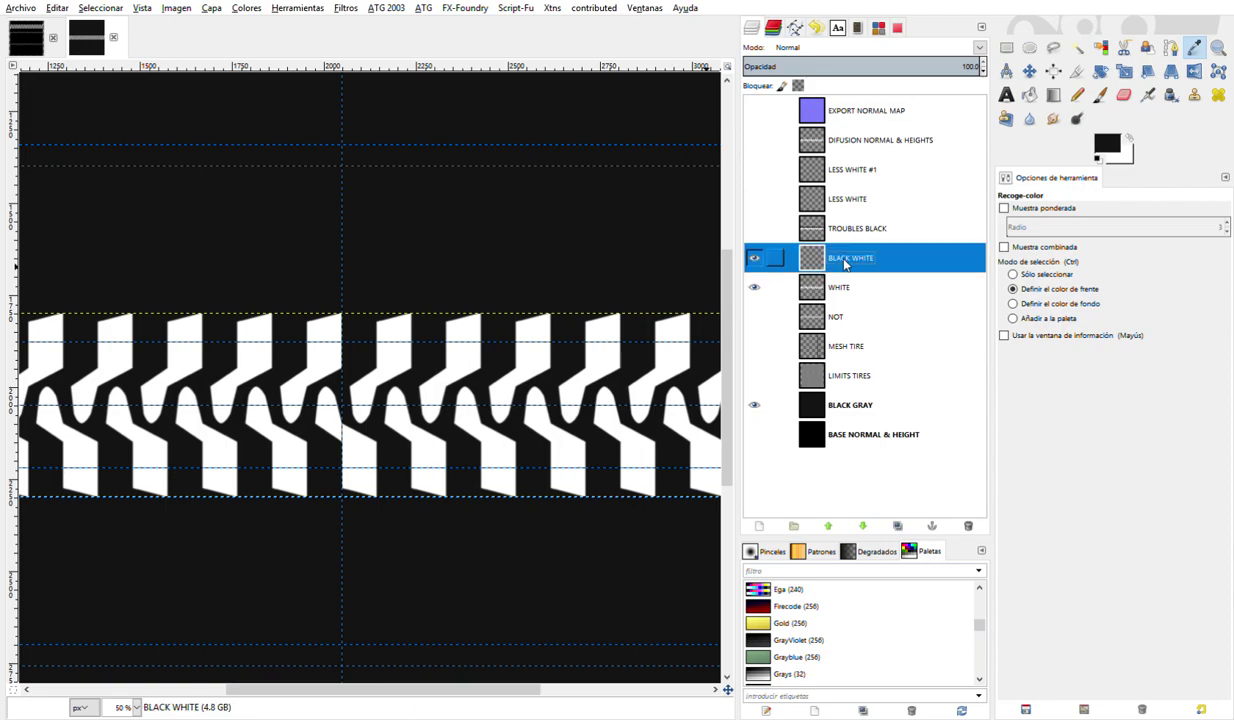
pyautogui.doubleClick(847, 262)
pyautogui.press('End')
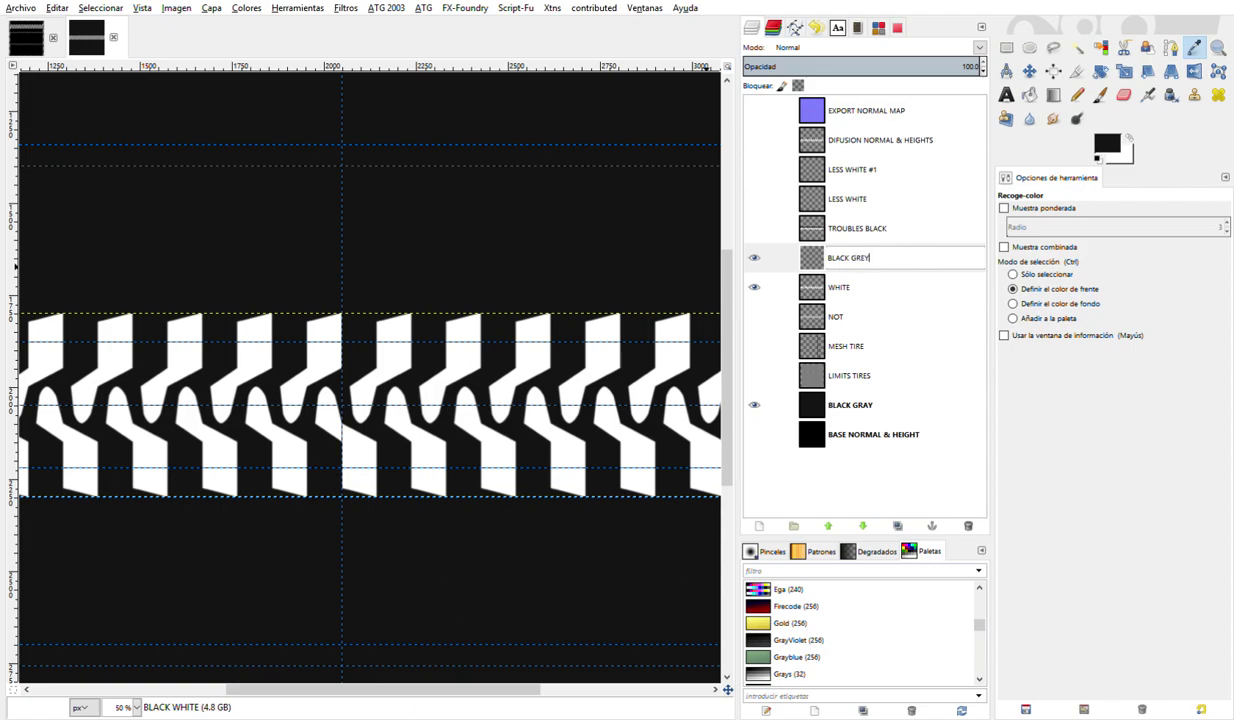
pyautogui.press('Return')
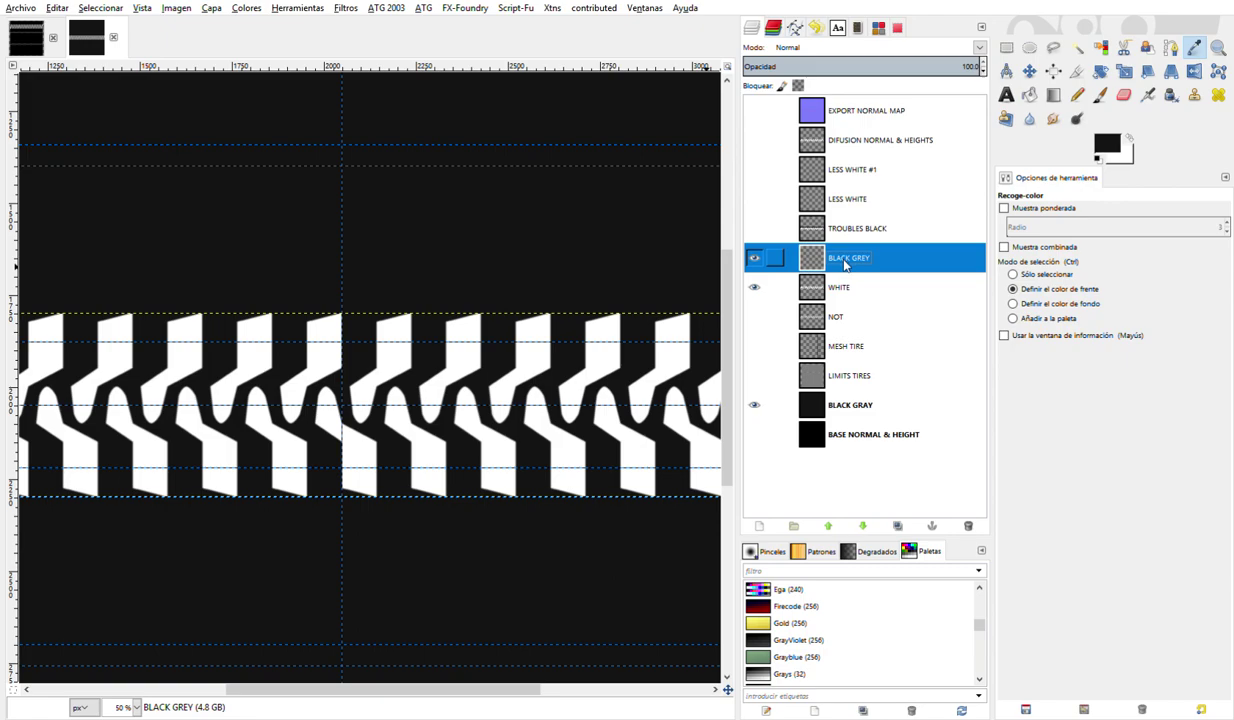
pyautogui.click(754, 405)
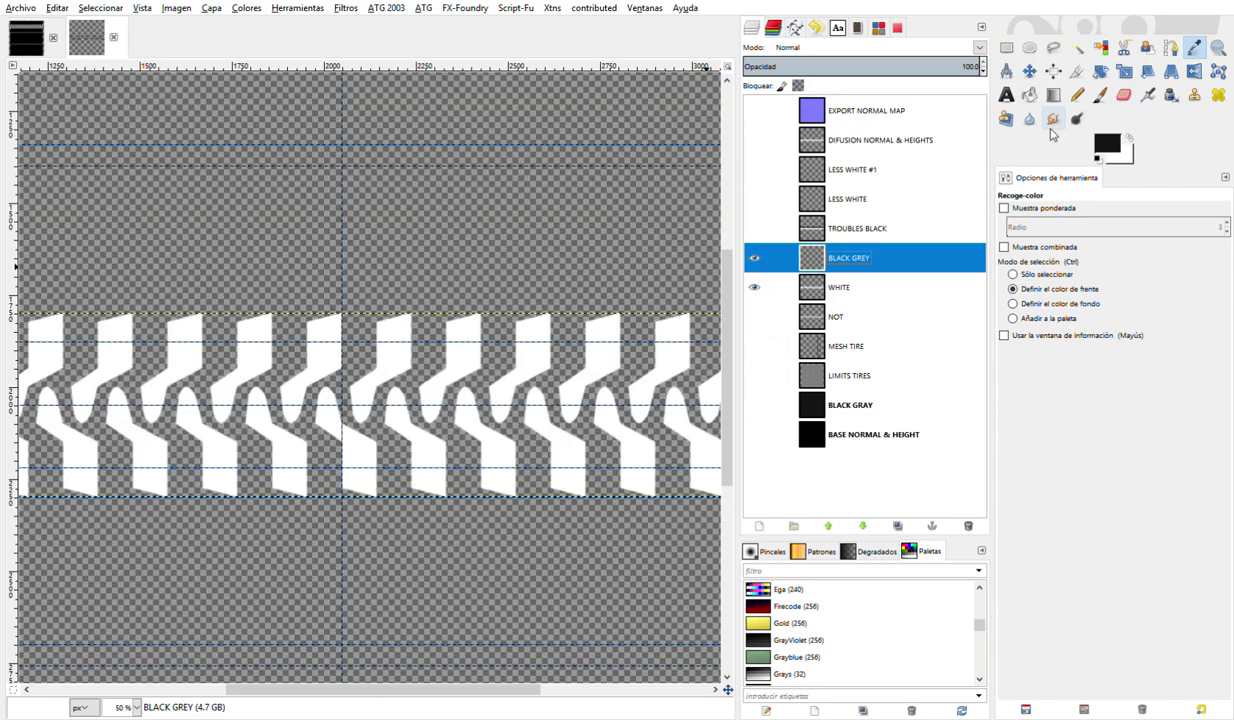
# - Draw a dark FG-to-transparent bilinear gradient across the tire band's edges on BLACK GREY
pyautogui.click(1053, 95)
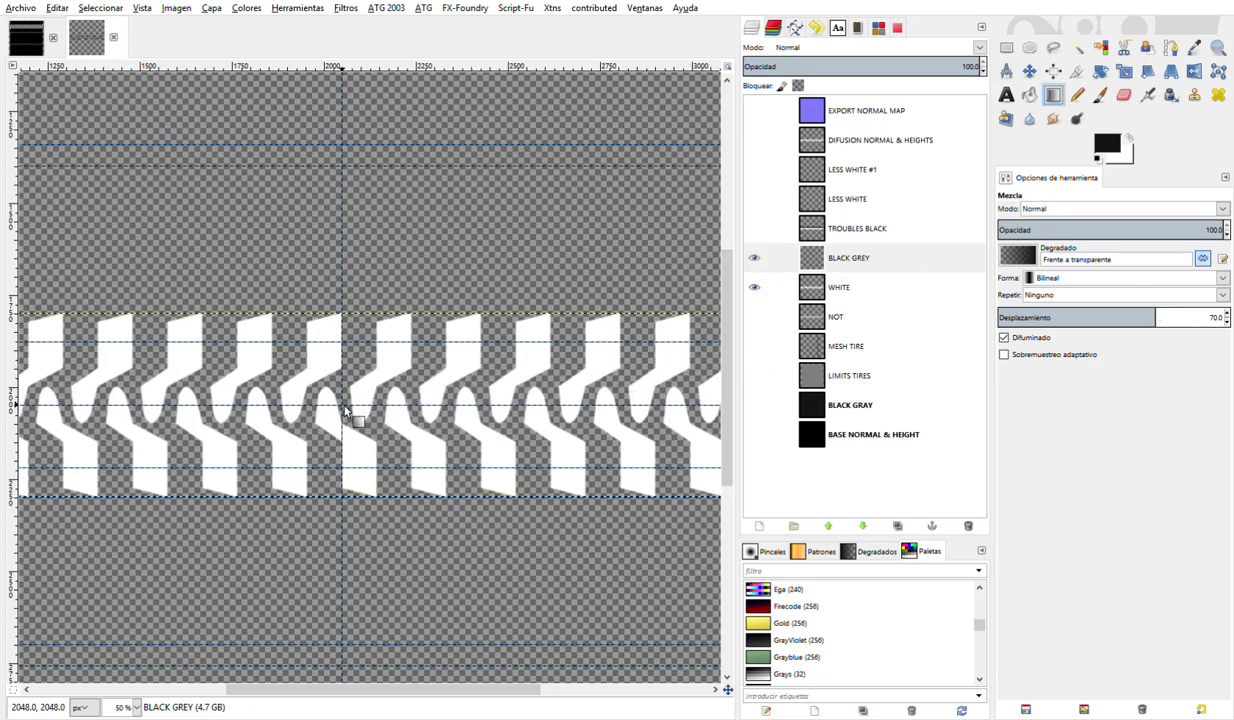
pyautogui.moveTo(345, 407); pyautogui.dragTo(345, 323)
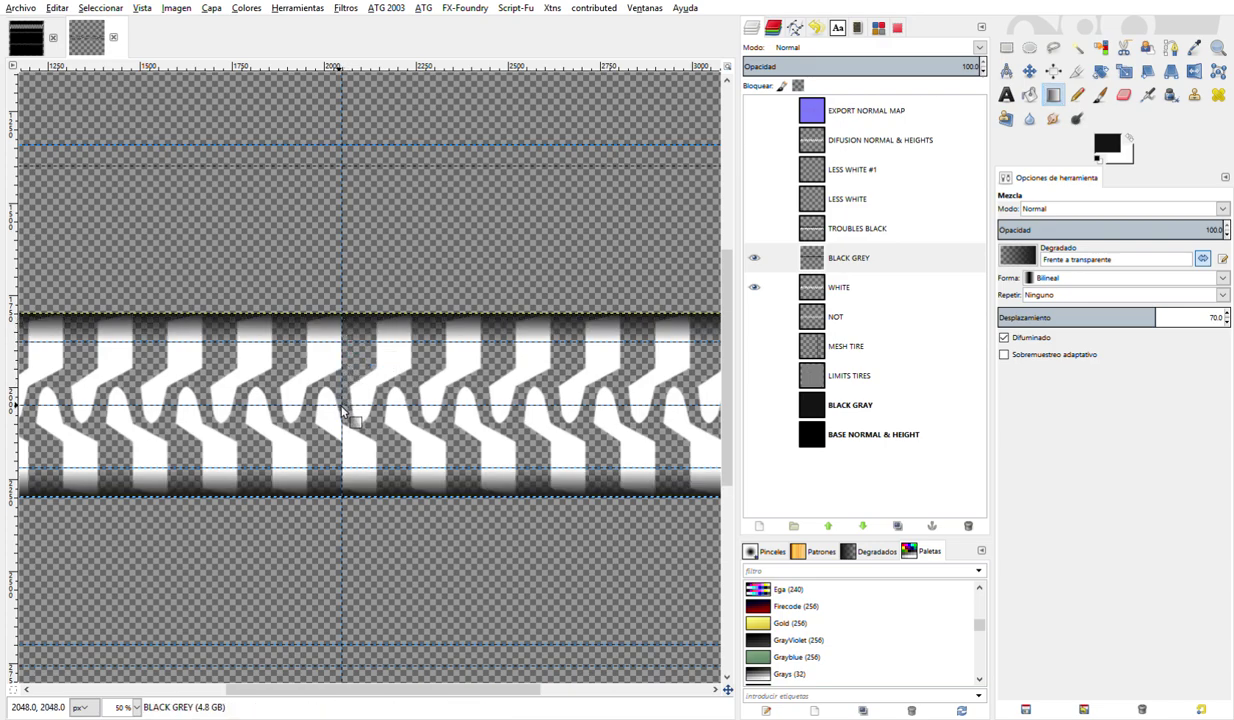
pyautogui.moveTo(345, 410); pyautogui.dragTo(345, 323)
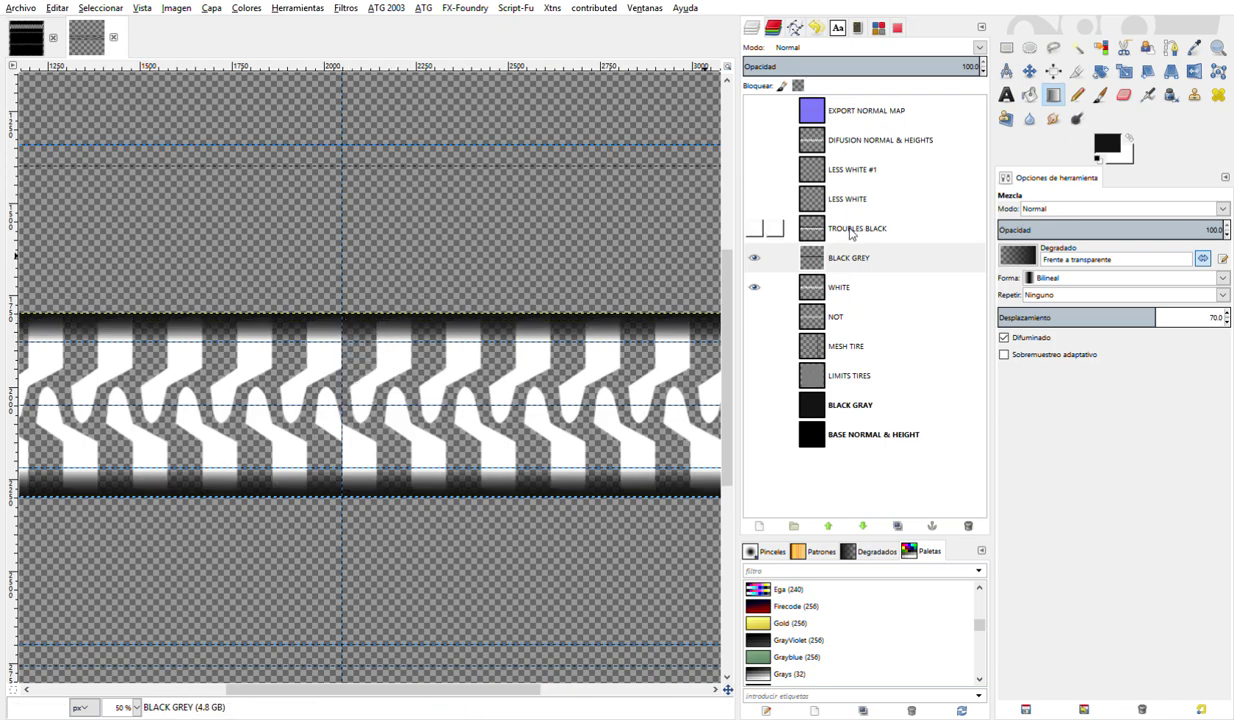
# - Select the tread shapes from WHITE, clear them from BLACK GREY, and deselect
pyautogui.click(818, 288)
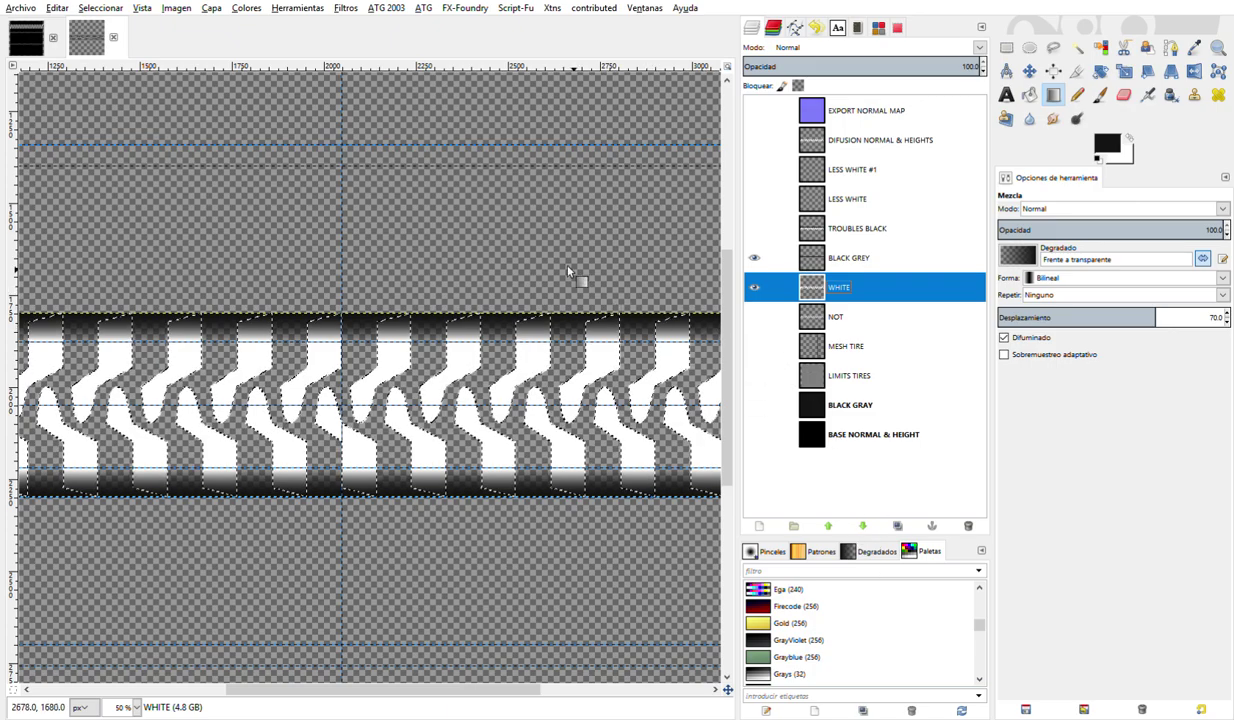
pyautogui.click(82, 9)
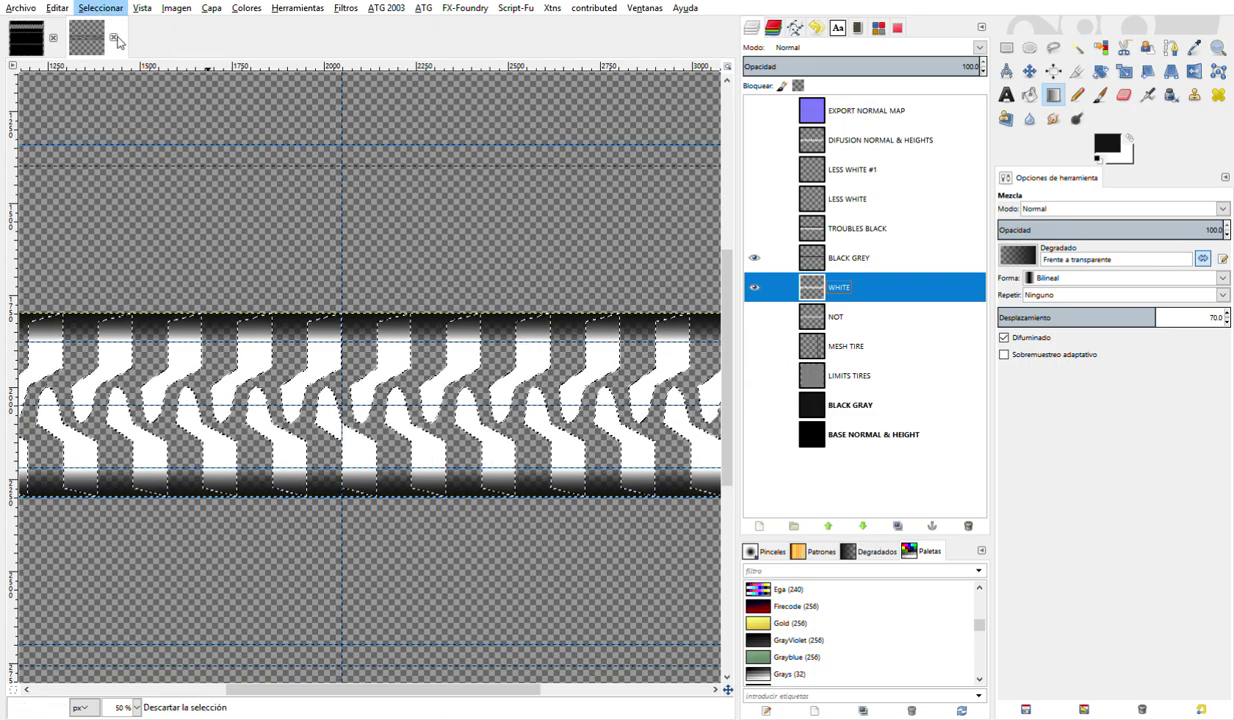
pyautogui.click(113, 60)
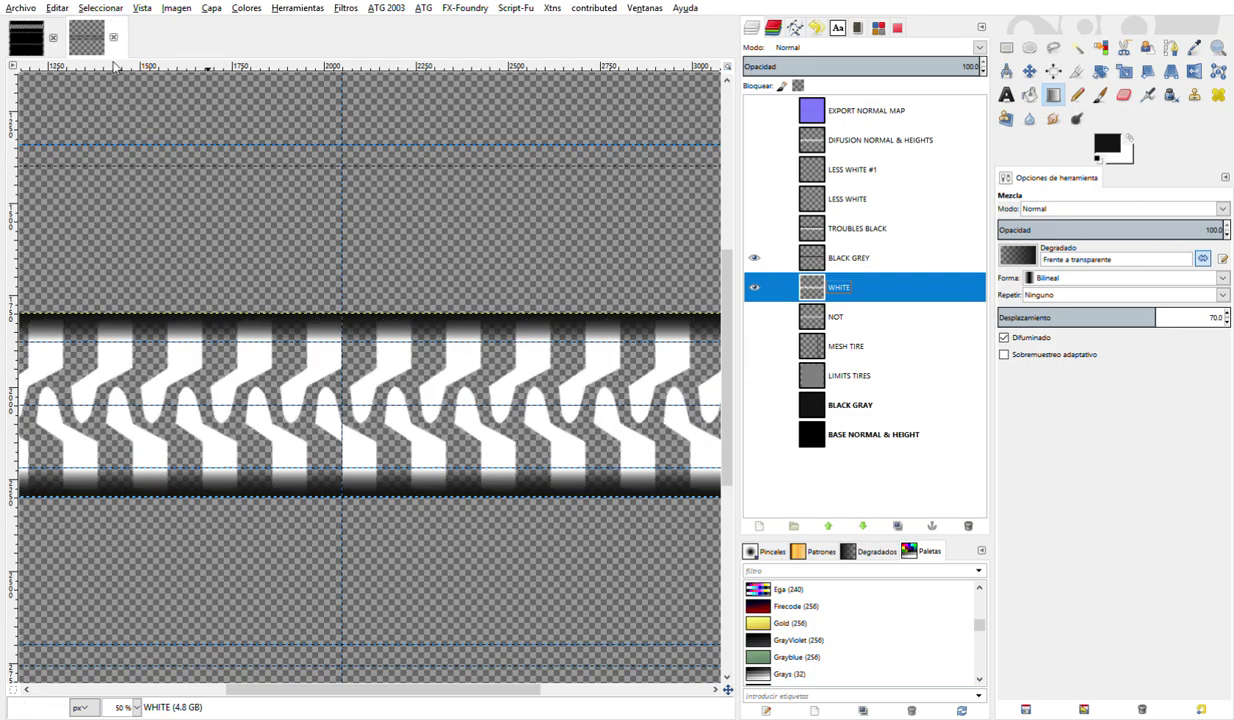
pyautogui.click(57, 8)
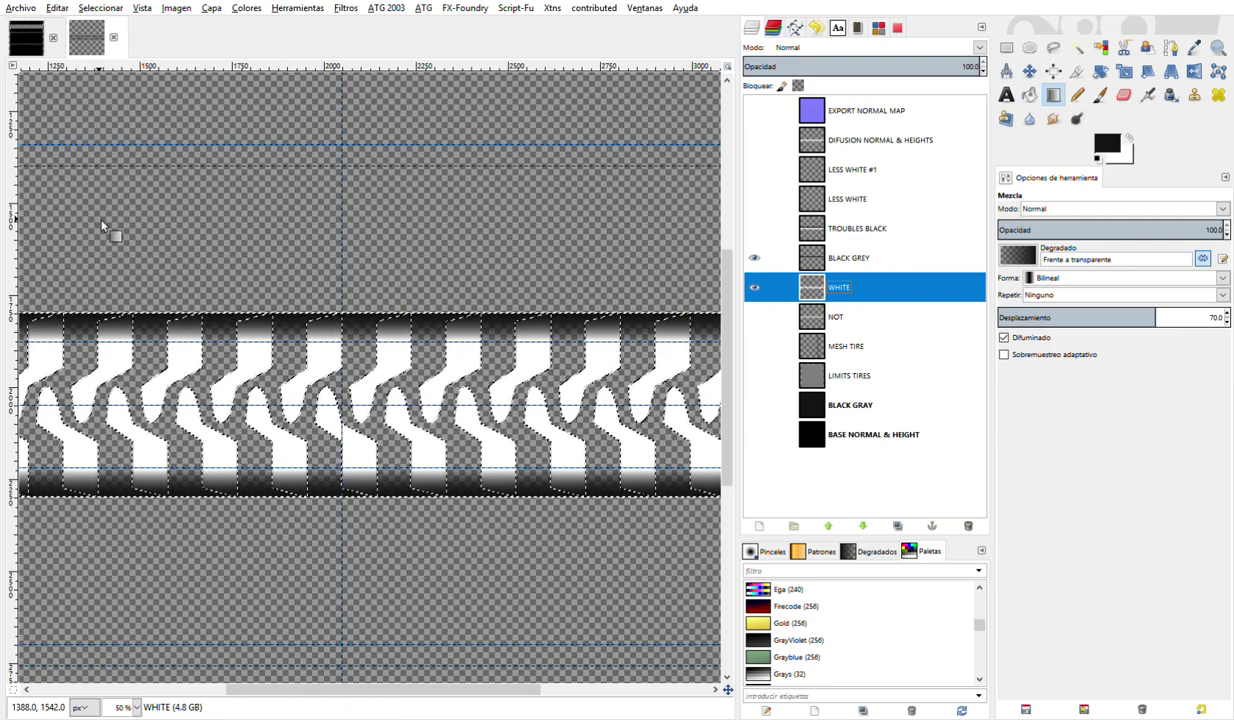
pyautogui.click(803, 258)
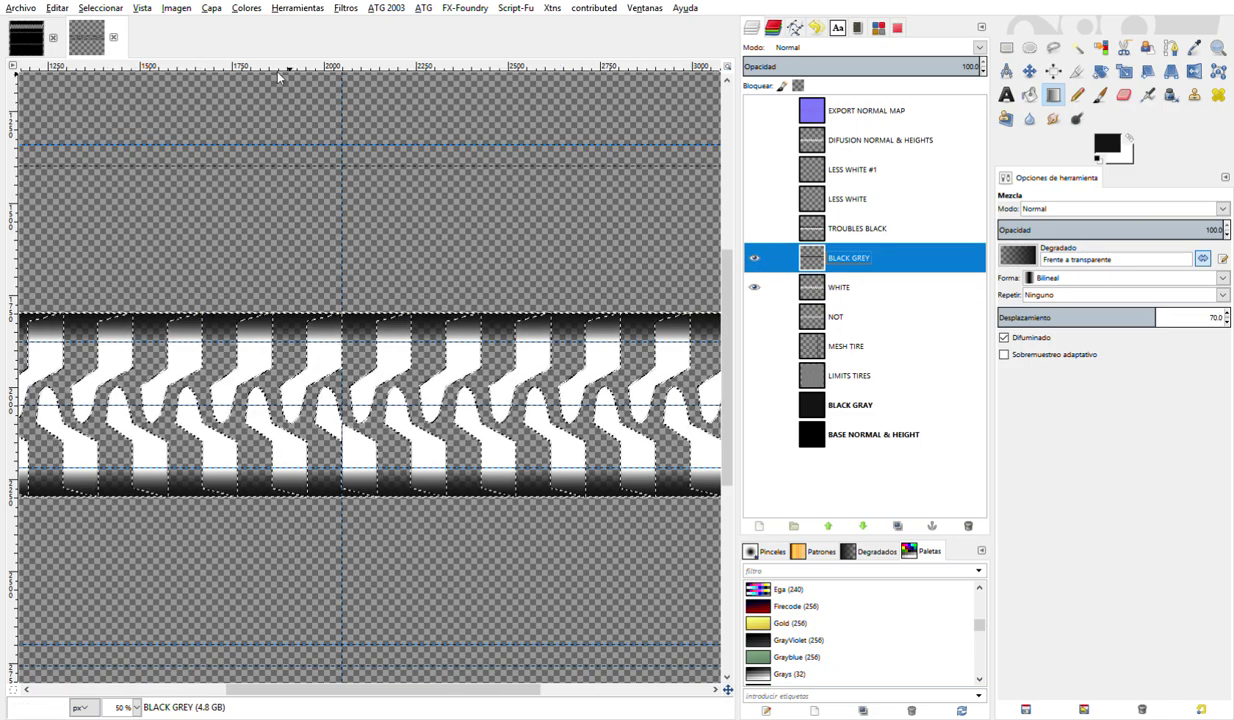
pyautogui.click(57, 8)
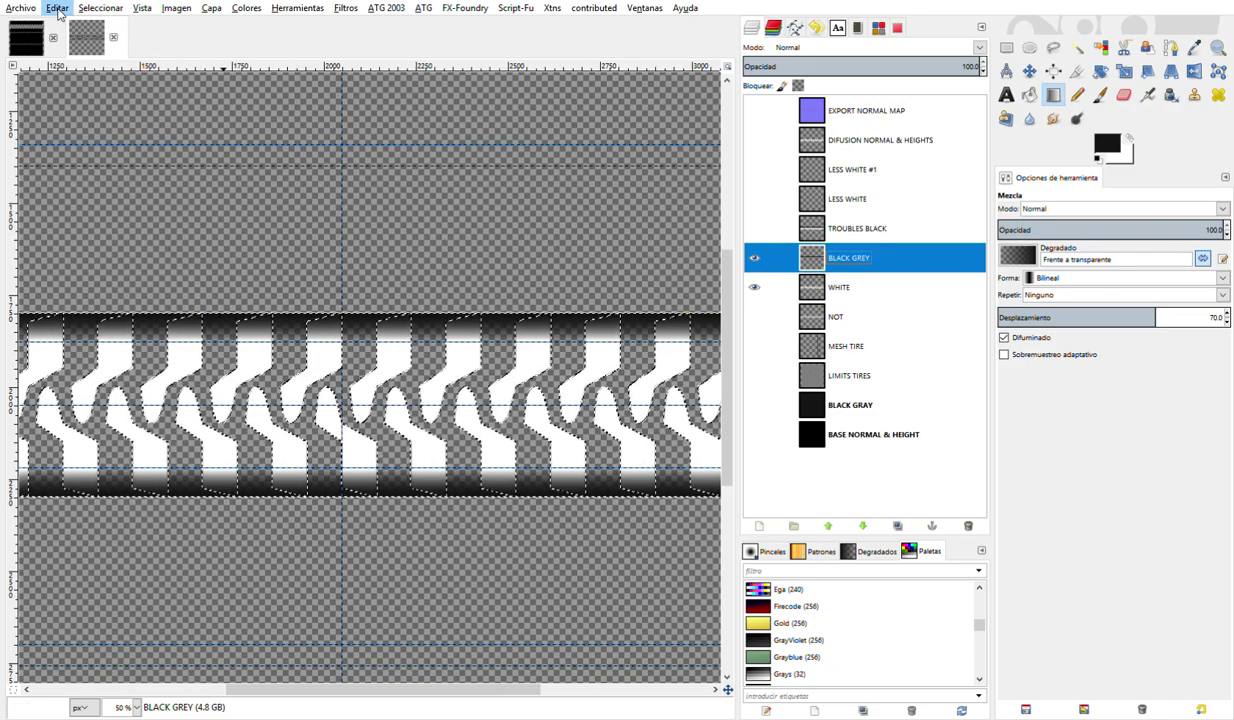
pyautogui.click(107, 224)
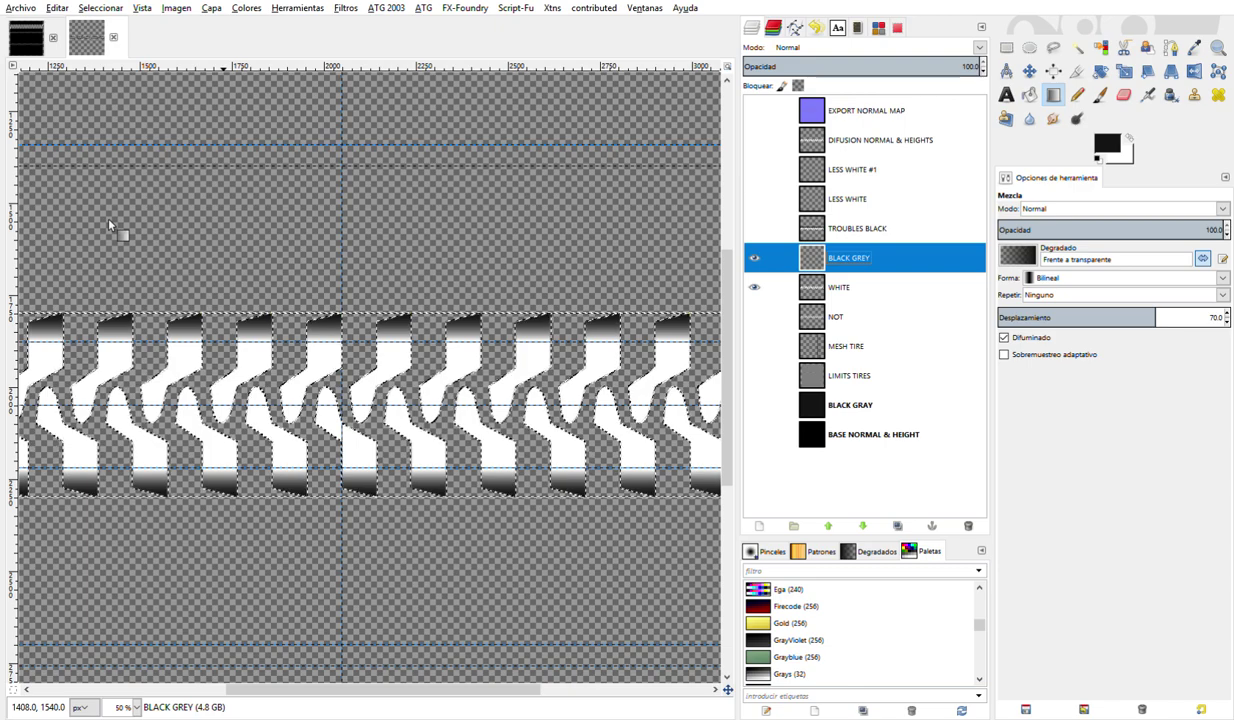
pyautogui.click(101, 8)
pyautogui.click(120, 40)
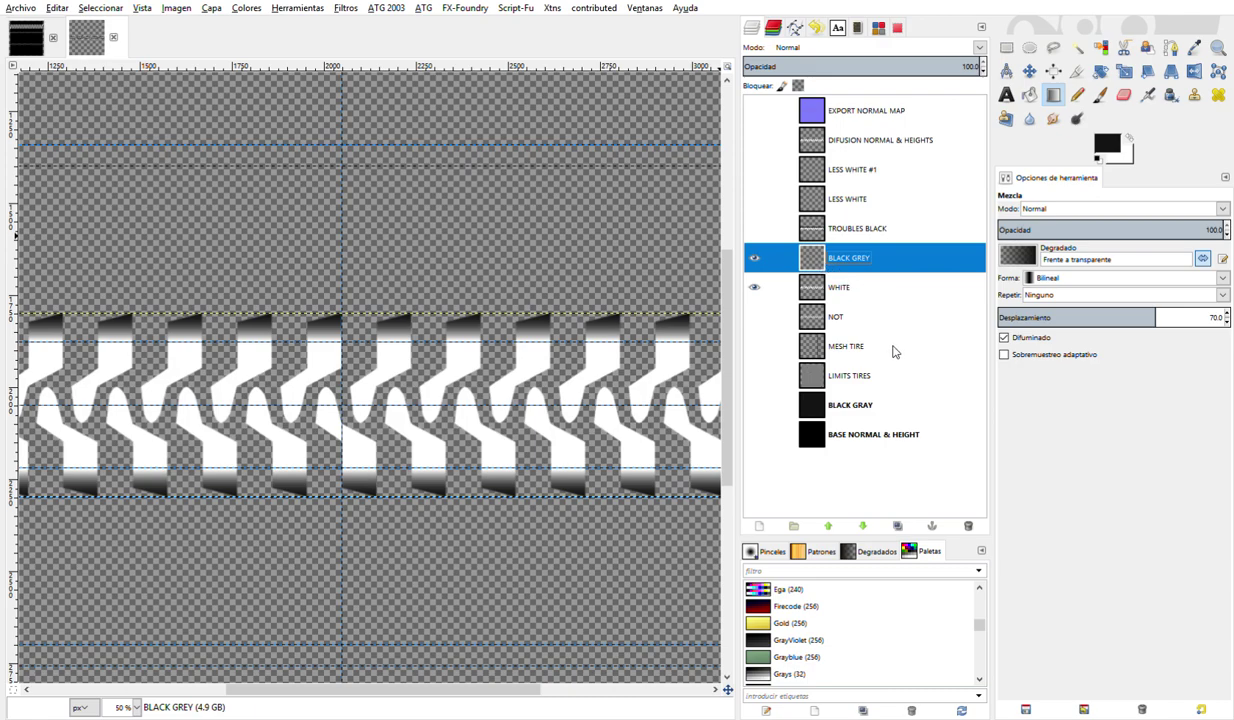
# - Delete the BLACK GREY layer and make the BLACK GRAY and NOT layers visible
pyautogui.press('Delete')
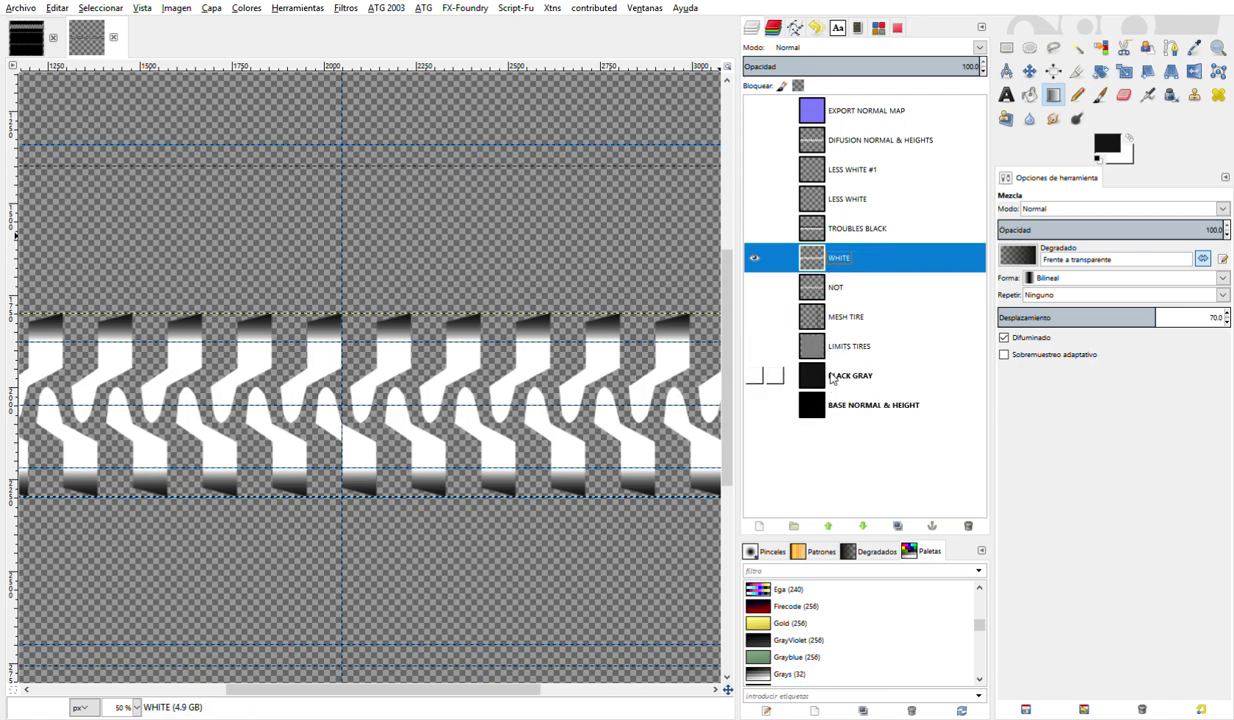
pyautogui.click(754, 376)
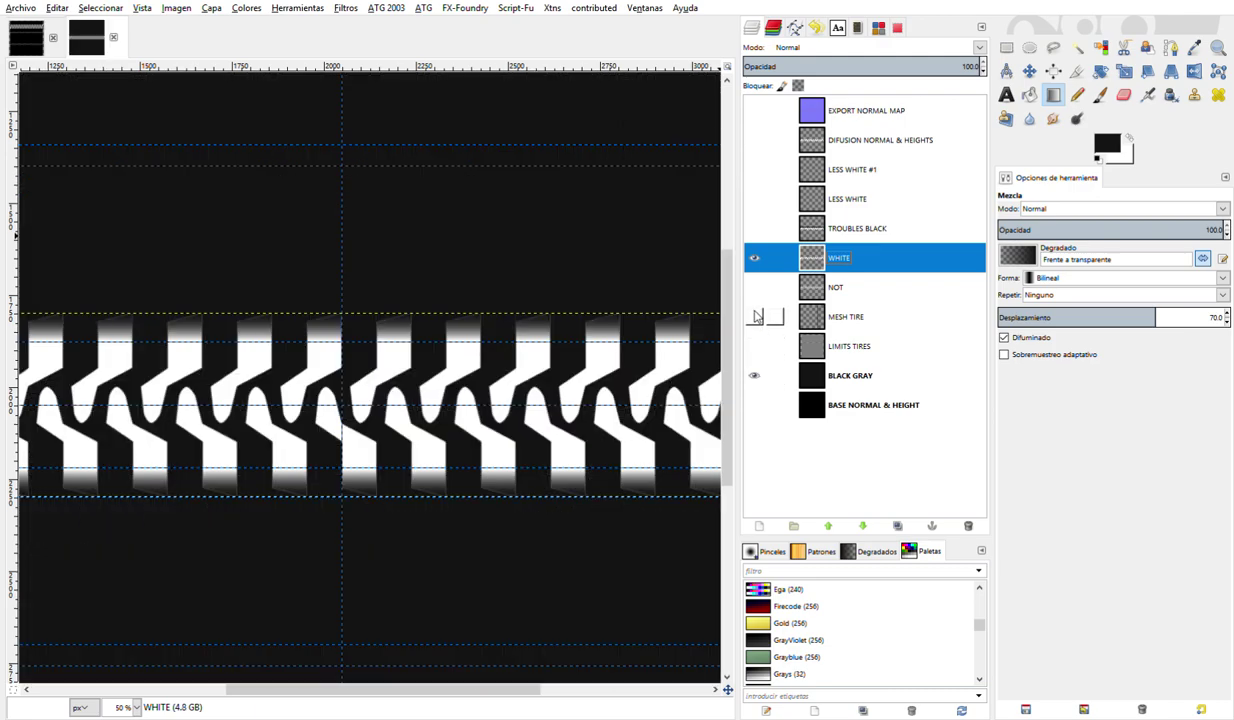
pyautogui.click(754, 288)
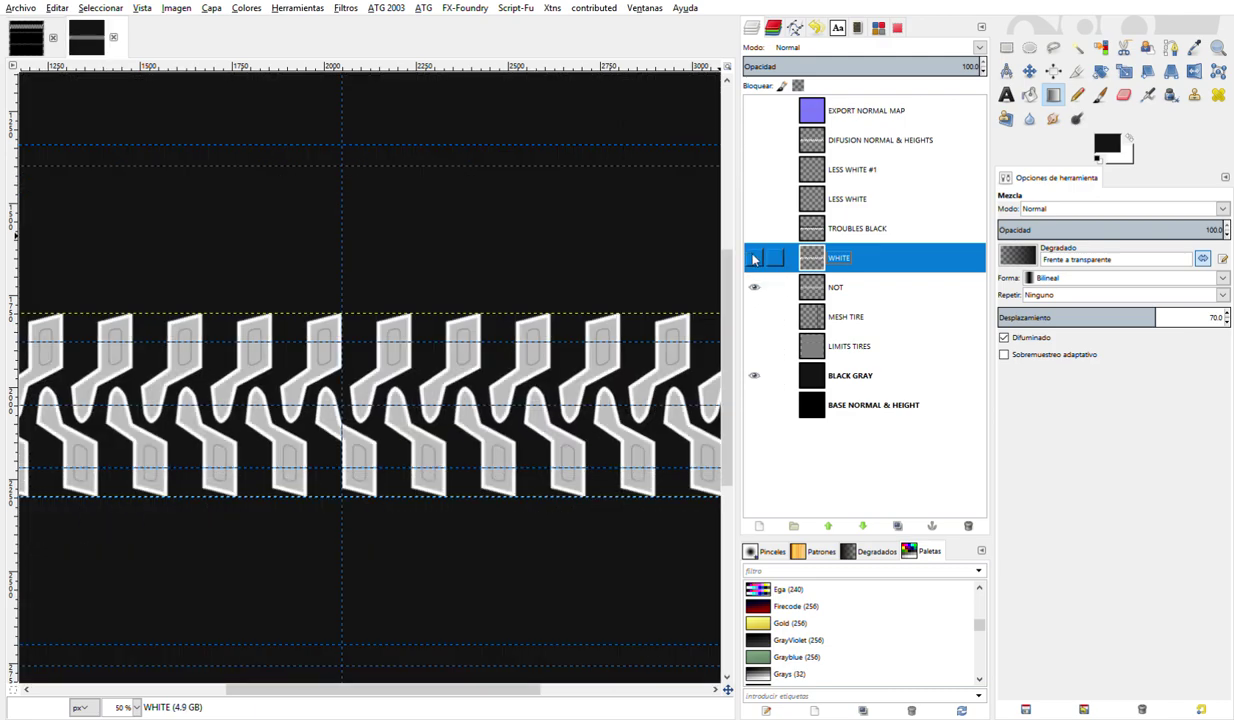
# - Set the NOT layer to Claridad suave blending at 25% opacity
pyautogui.click(848, 287)
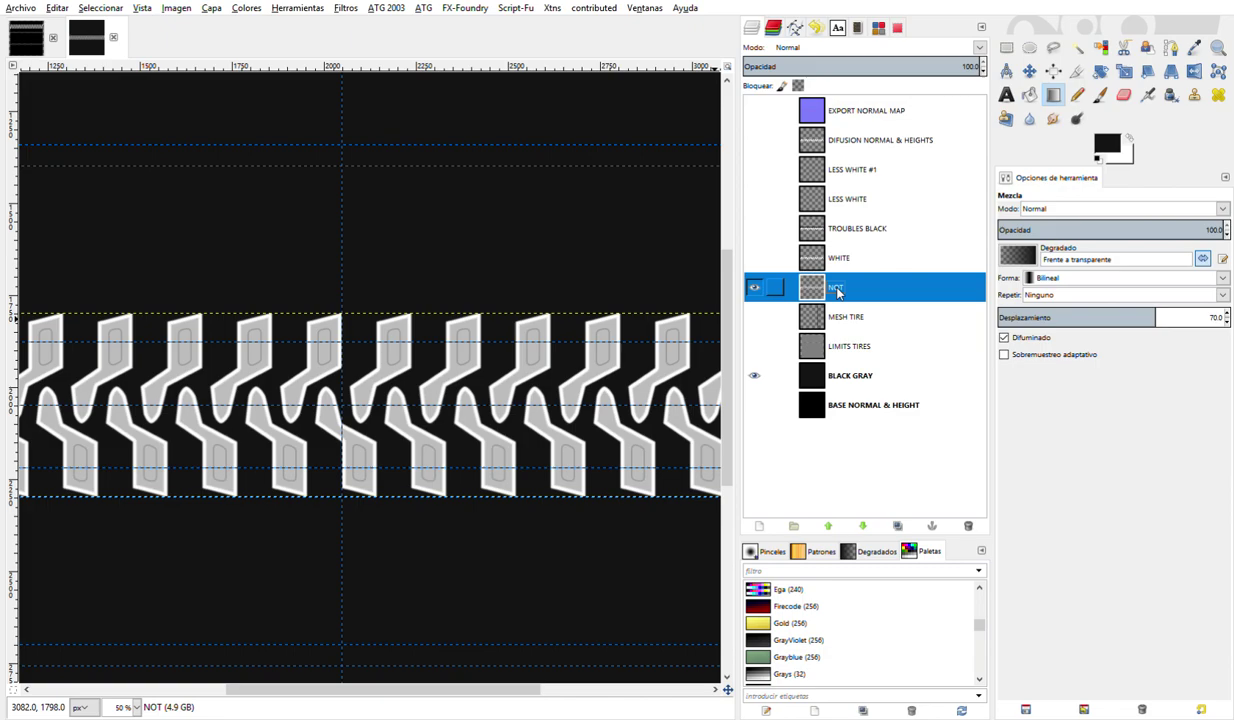
pyautogui.doubleClick(837, 290)
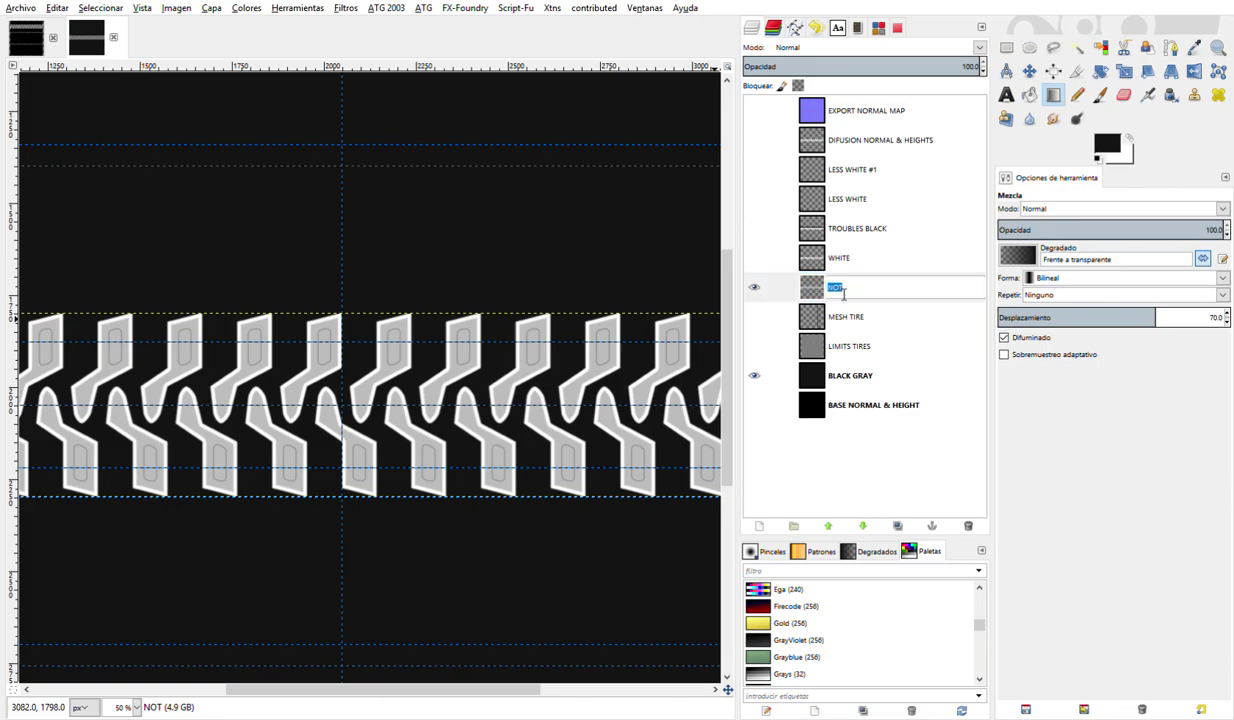
pyautogui.press('Return')
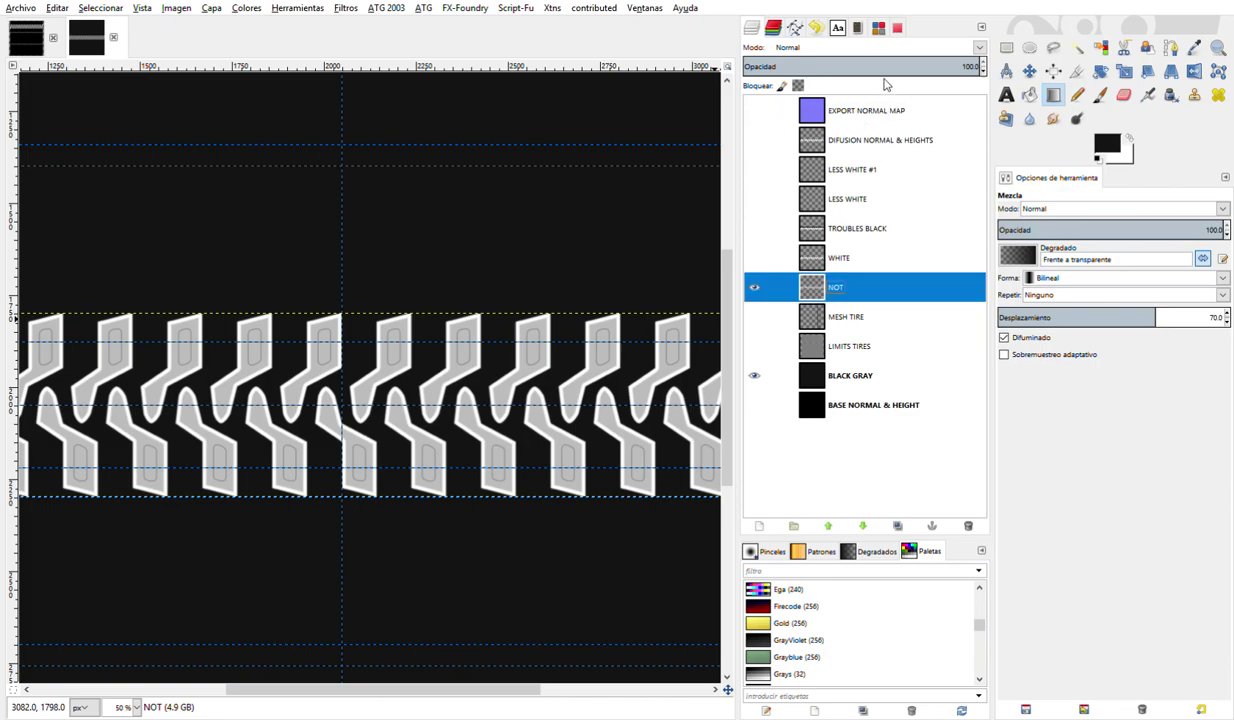
pyautogui.scroll(-10, 907, 53)
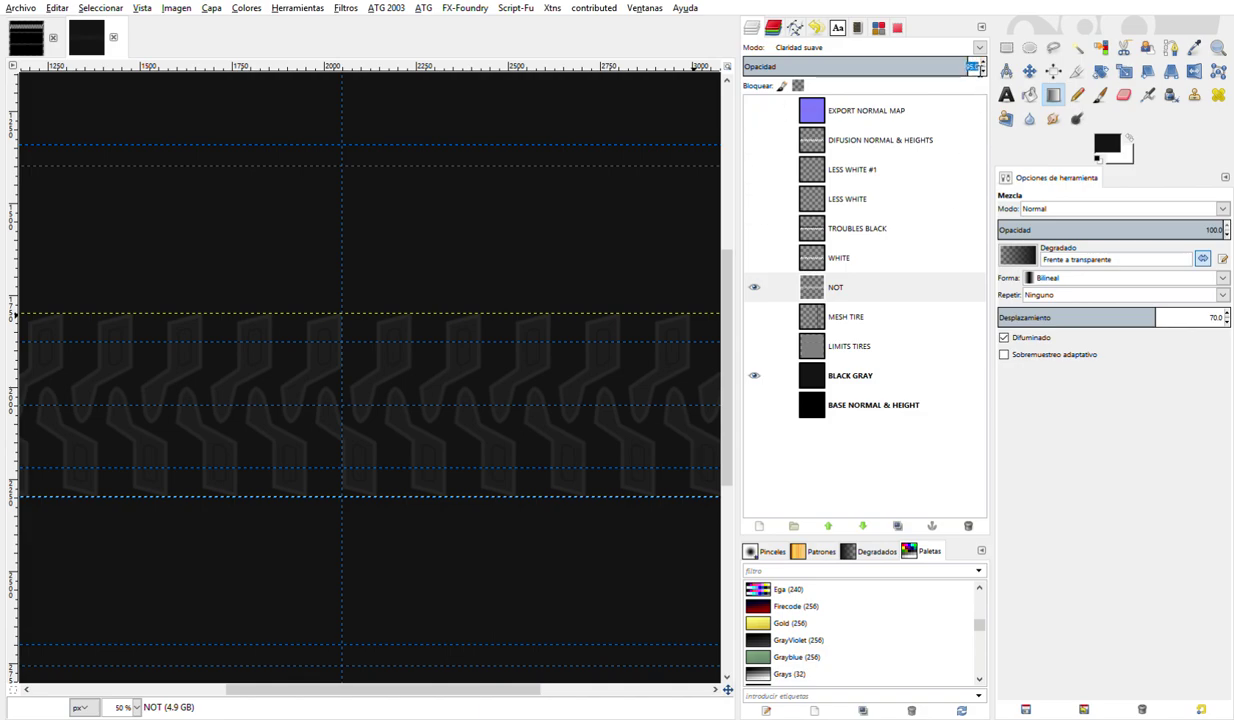
pyautogui.write('25')
pyautogui.press('Return')
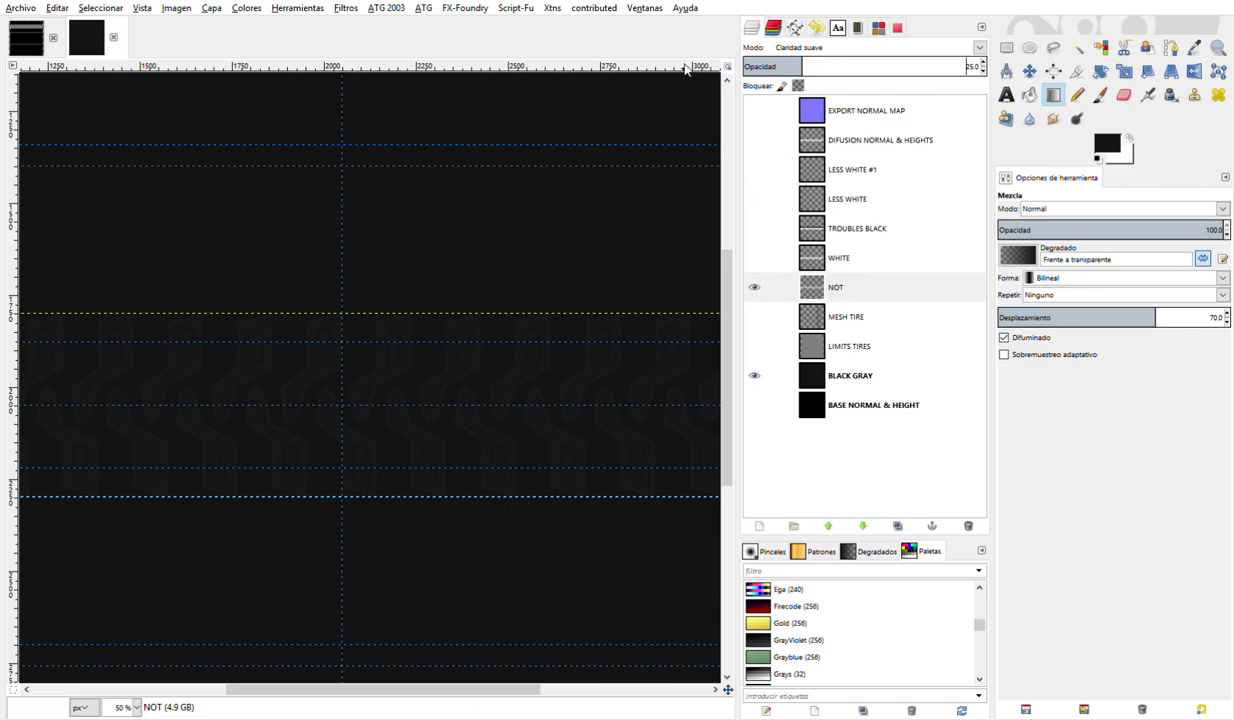
# - Show the WHITE layer and blend it in Claridad suave at 25% opacity
pyautogui.press('m')
pyautogui.click(755, 259)
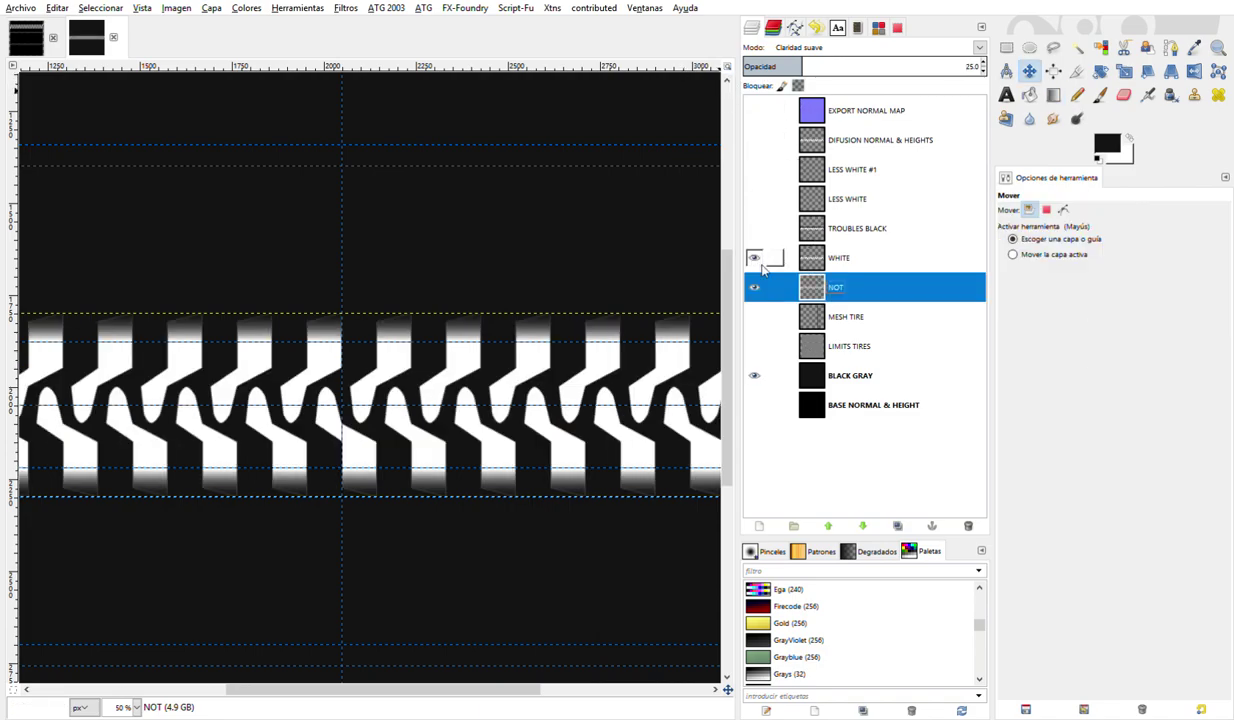
pyautogui.click(805, 258)
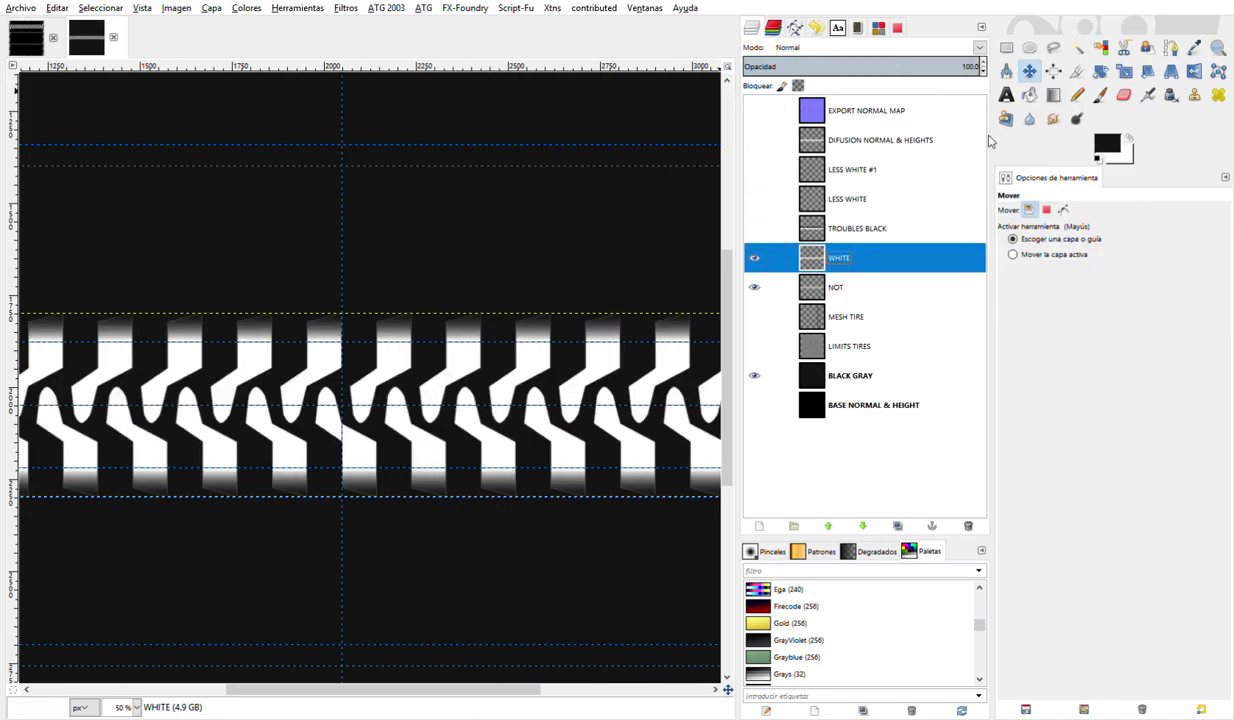
pyautogui.click(981, 72)
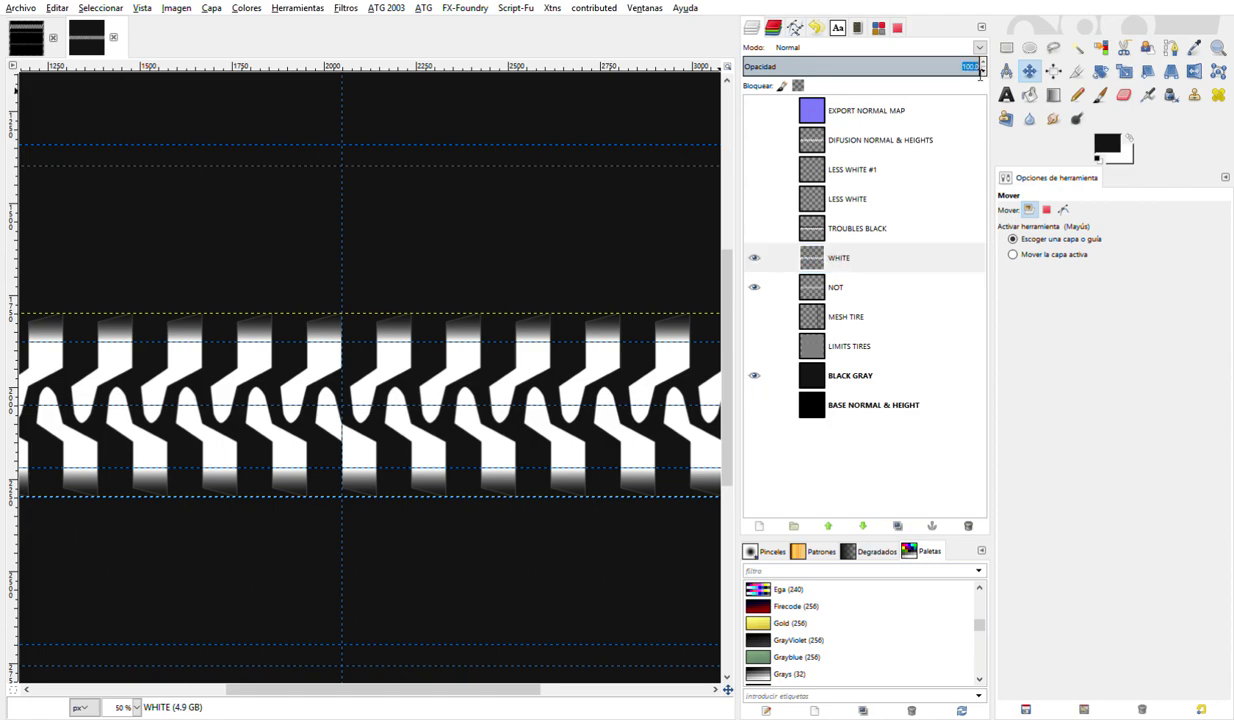
pyautogui.hotkey('shift', 'Tab')
pyautogui.press('Down')
pyautogui.press('Down')
pyautogui.press('Down')
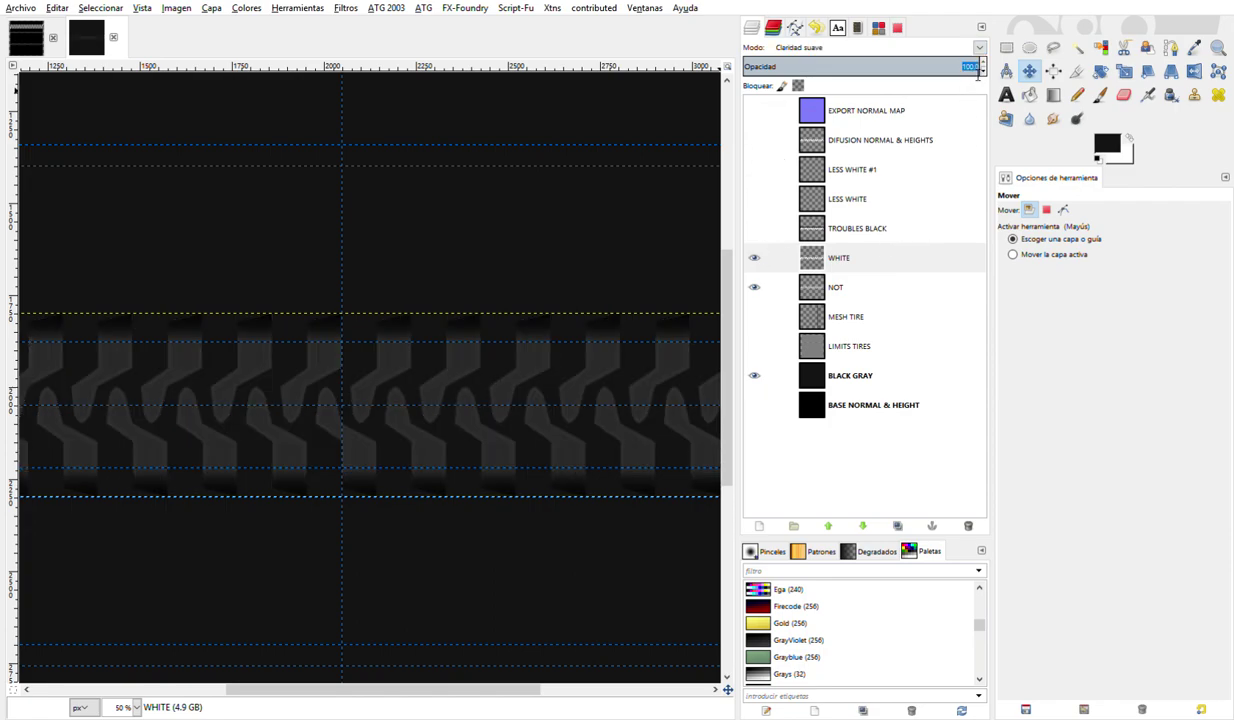
pyautogui.write('25')
pyautogui.press('Return')
pyautogui.press('2')
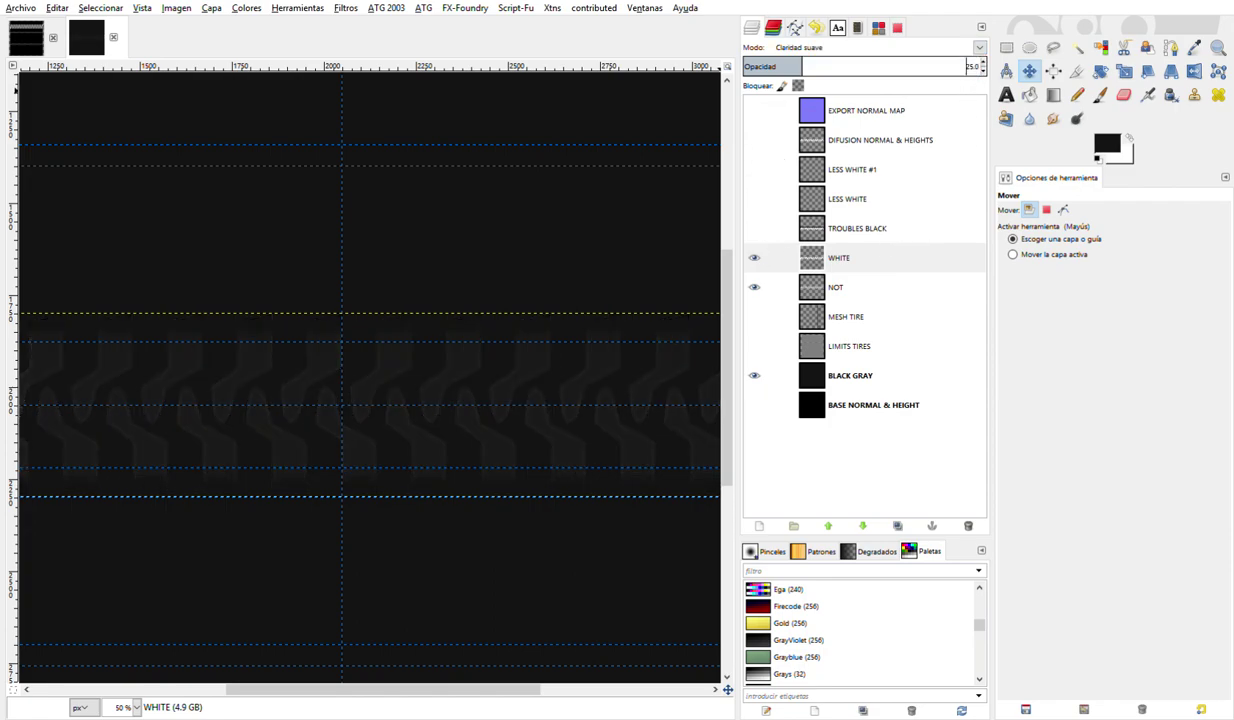
pyautogui.scroll(3, 547, 353)
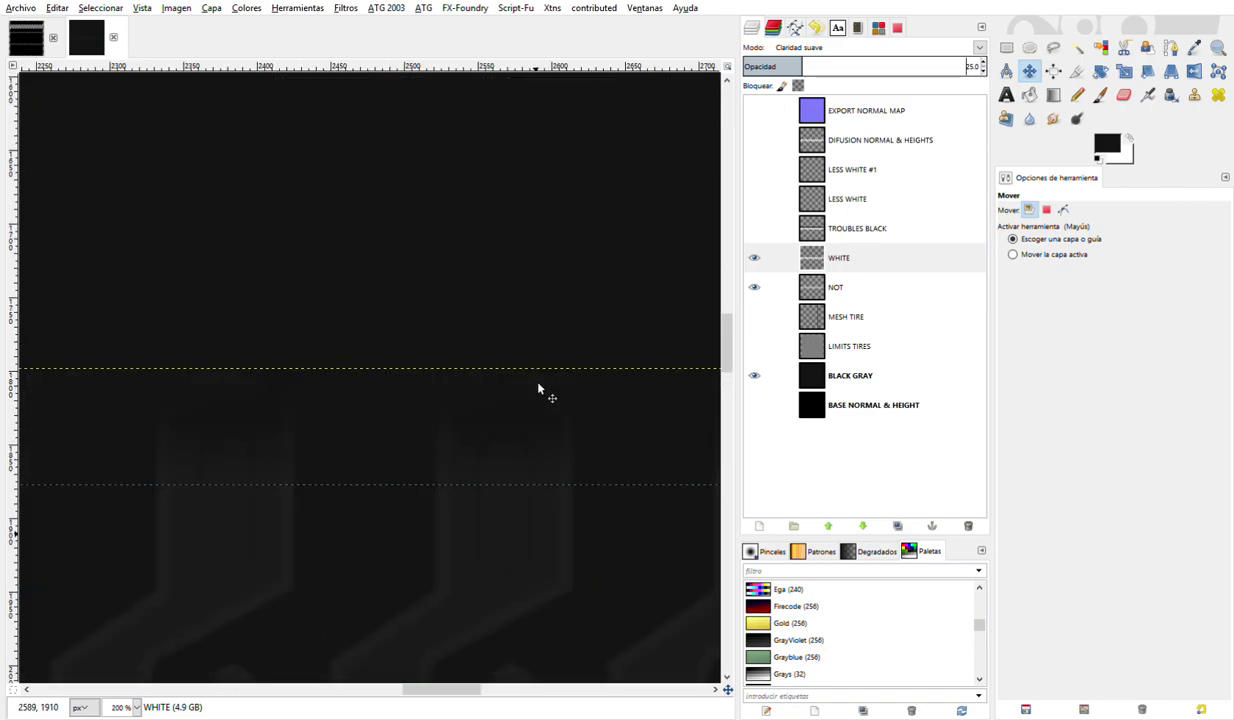
# - Rename the WHITE layer to DIFUSION and lower its opacity to 20
pyautogui.doubleClick(845, 259)
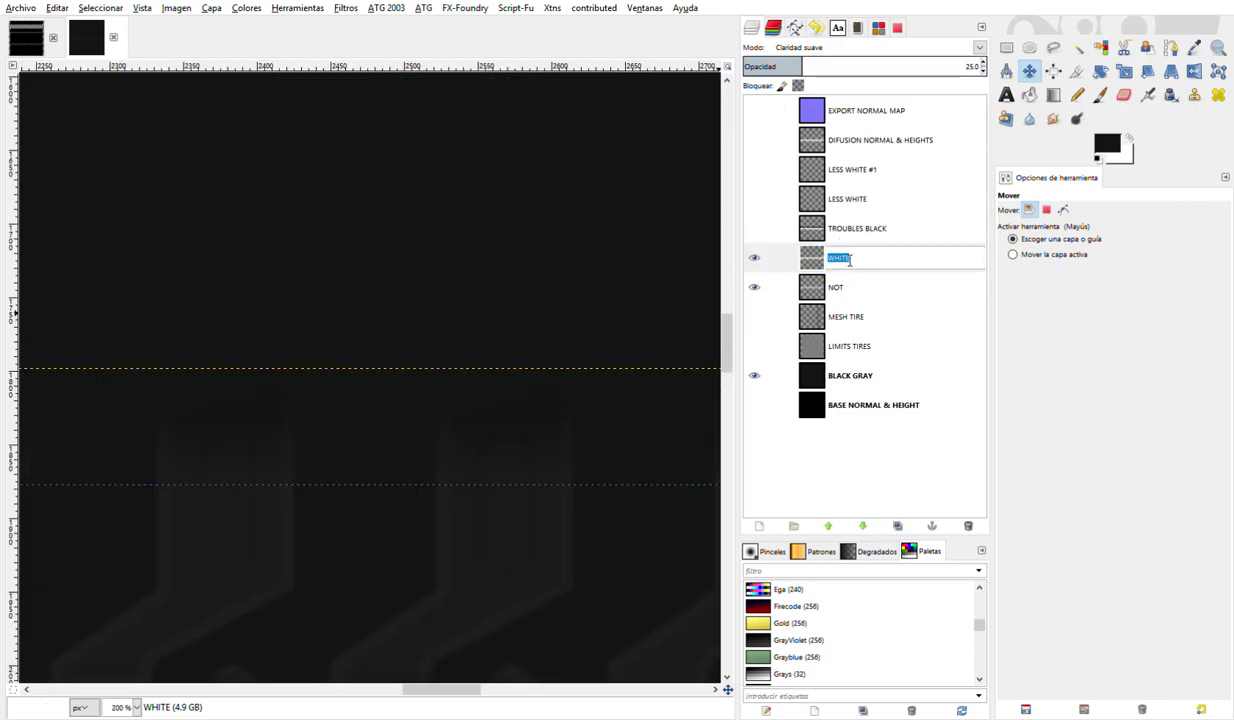
pyautogui.write('DIFUSION')
pyautogui.press('Return')
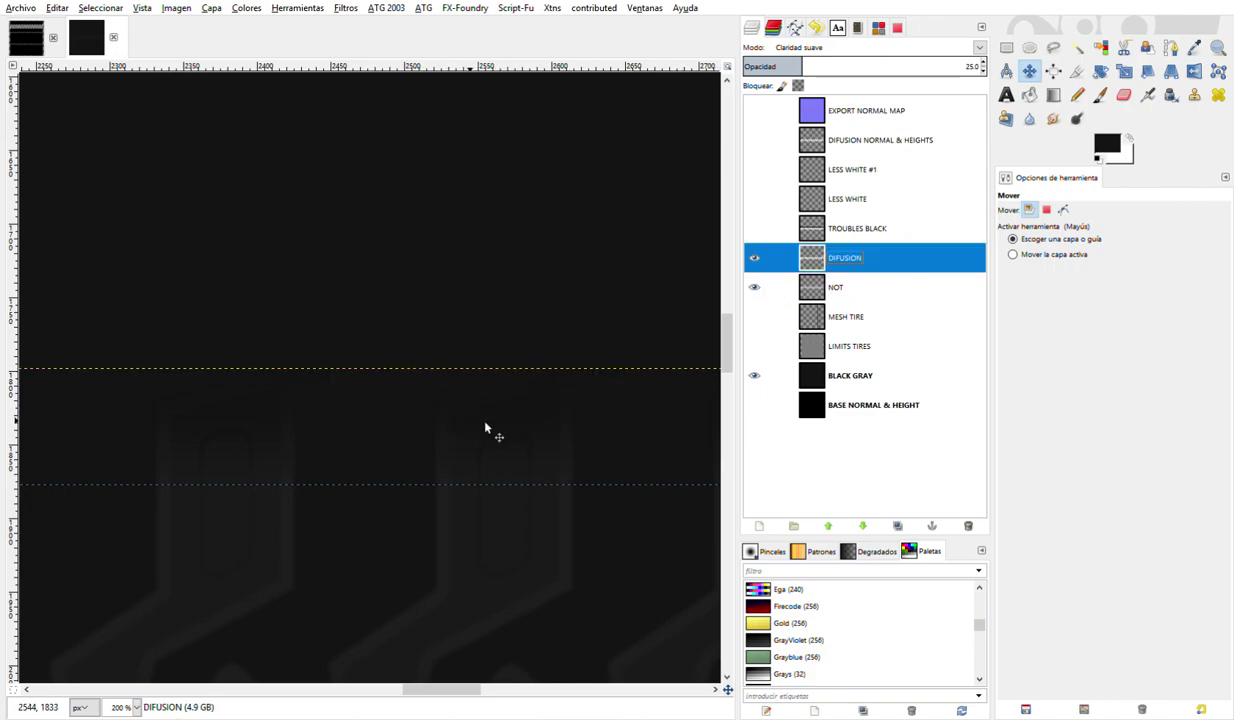
pyautogui.scroll(-1, 490, 420)
pyautogui.scroll(-1, 495, 415)
pyautogui.scroll(-1, 505, 413)
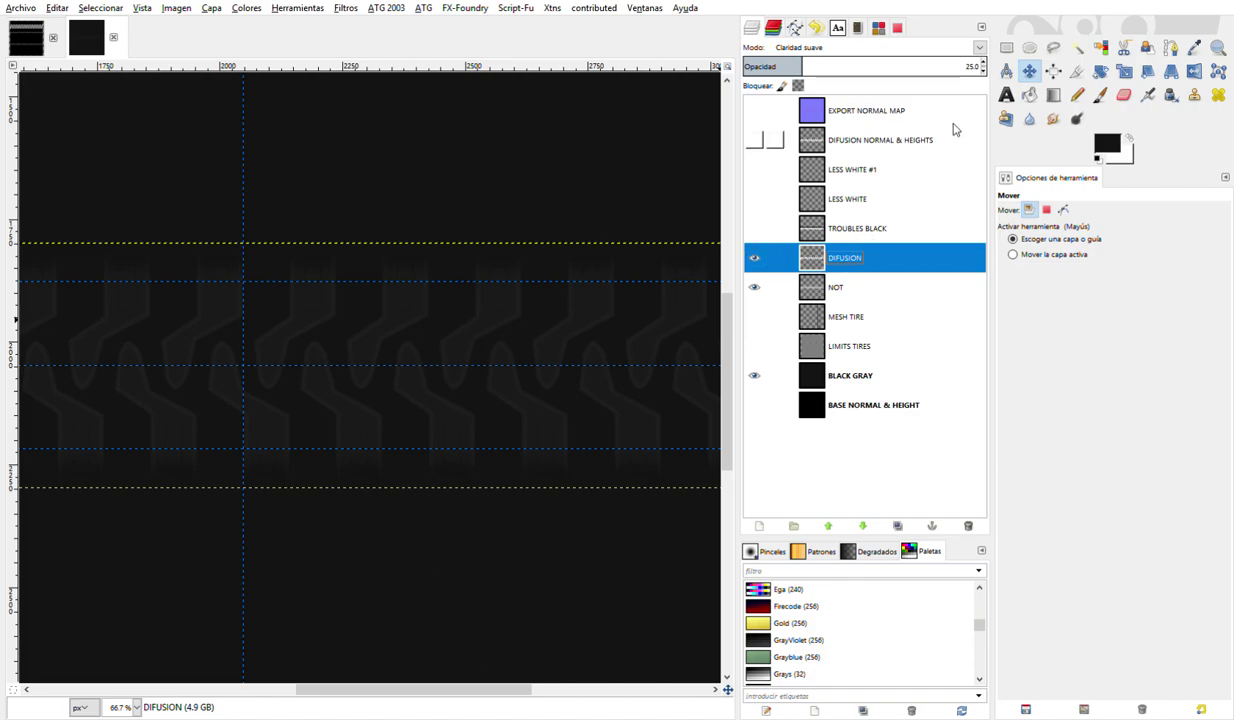
pyautogui.click(976, 67)
pyautogui.write('2')
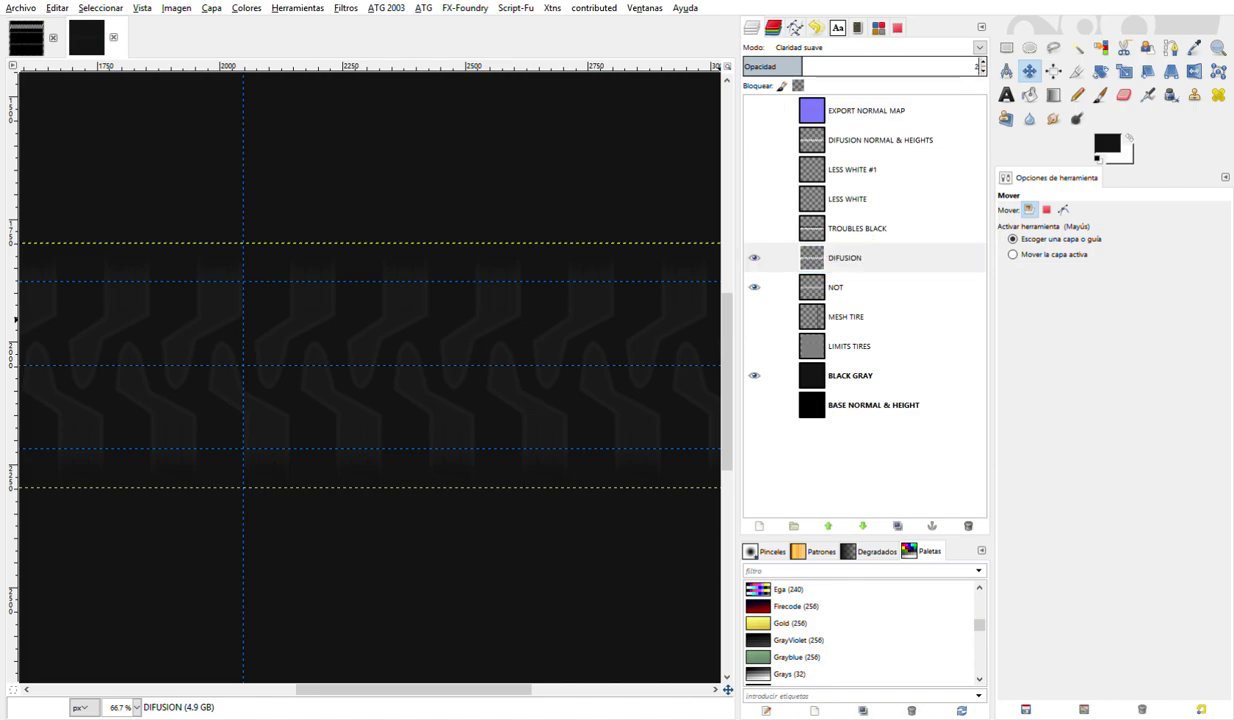
pyautogui.press('Return')
# - Lower the opacity of both the NOT and DIFUSION layers to 10
pyautogui.click(880, 288)
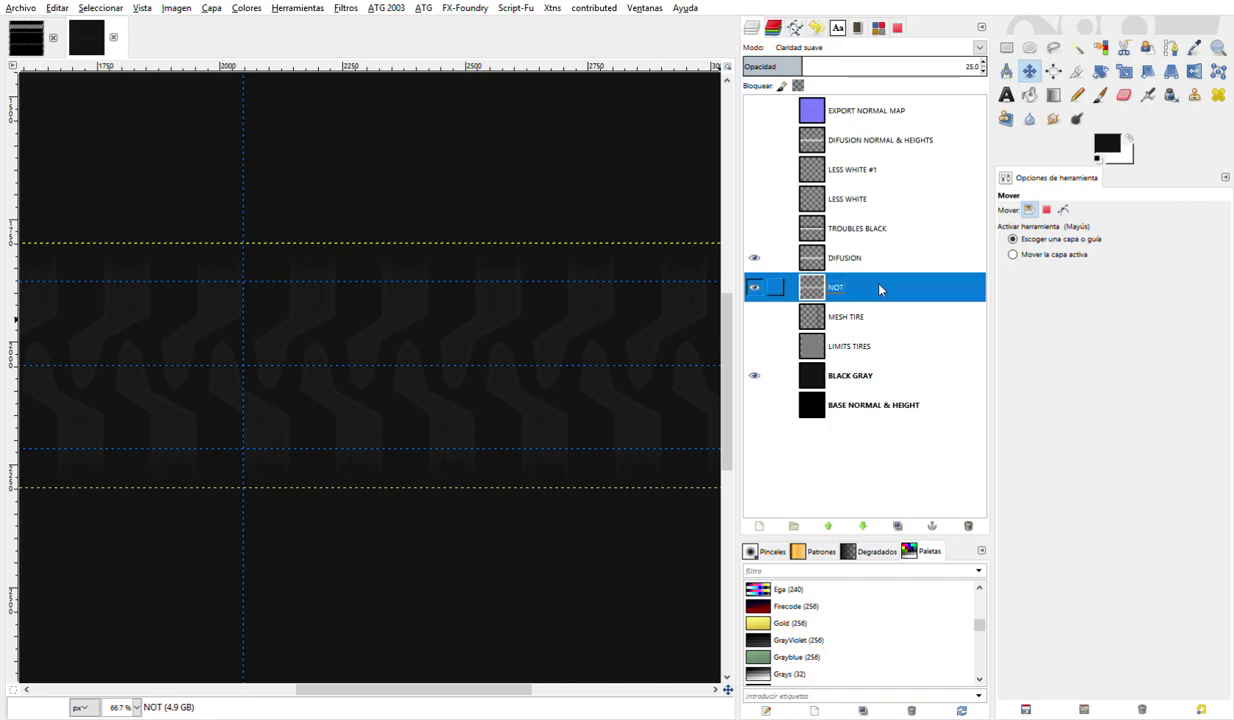
pyautogui.click(979, 68)
pyautogui.write('10')
pyautogui.press('Return')
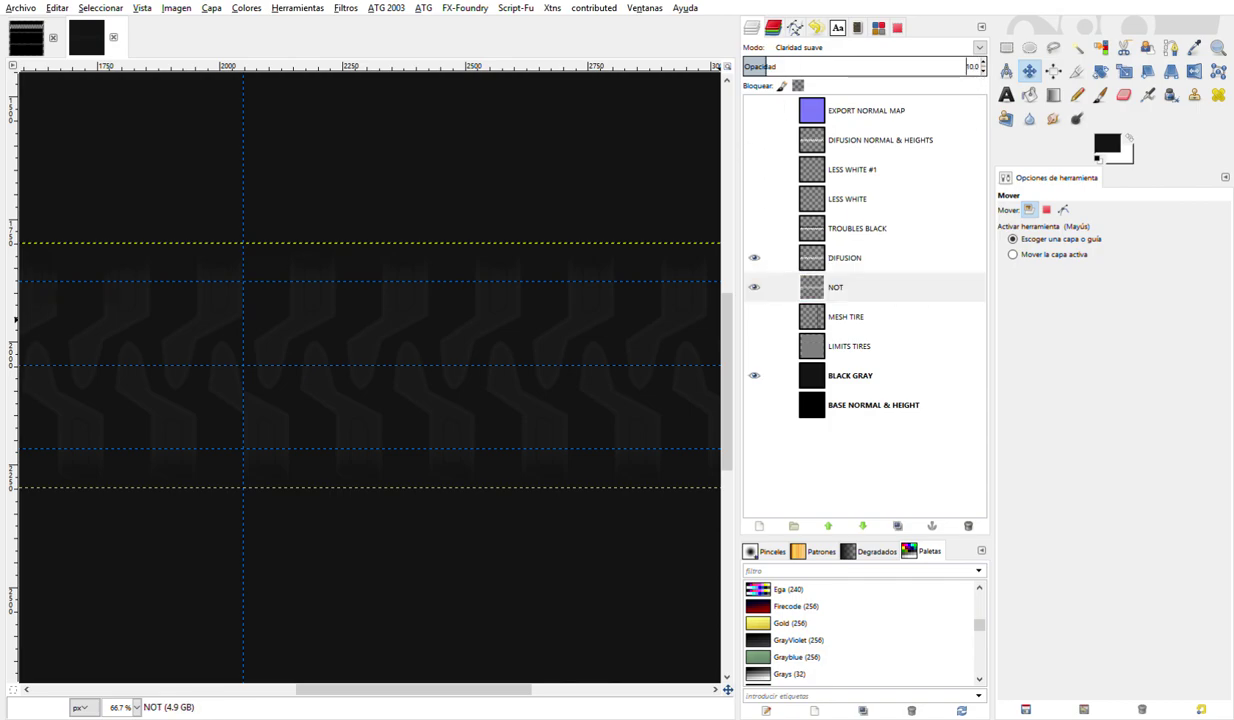
pyautogui.click(873, 257)
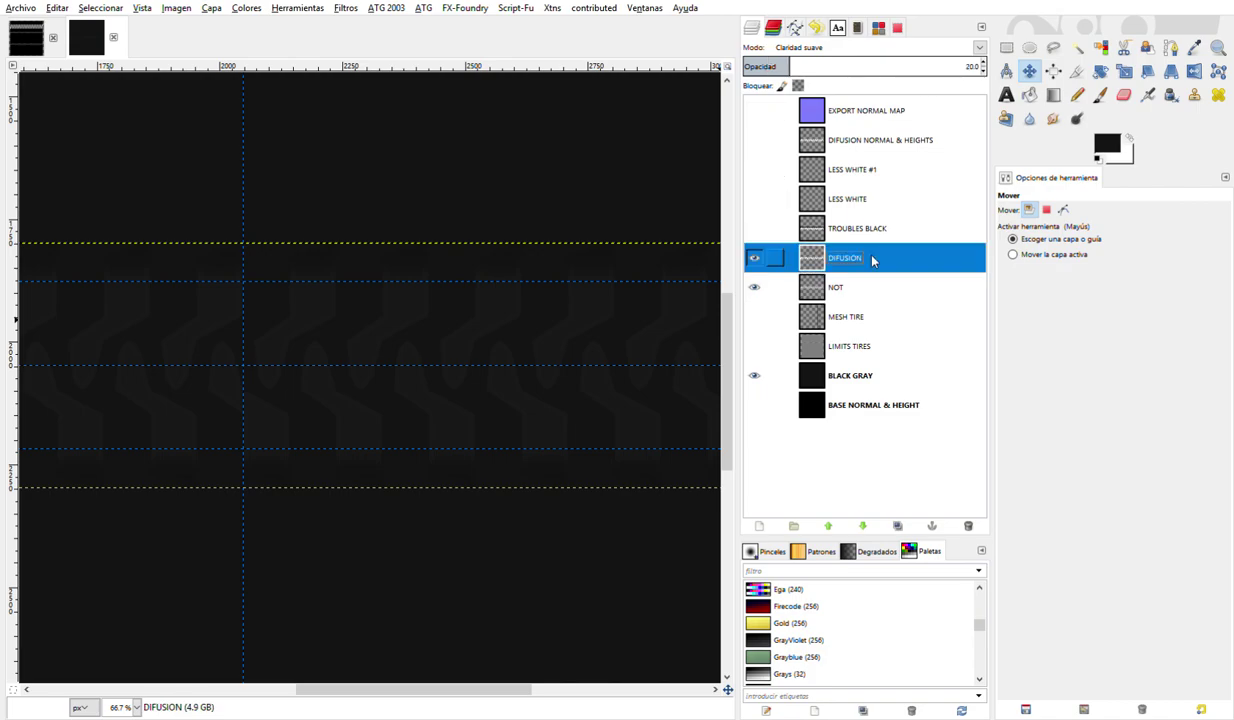
pyautogui.click(979, 68)
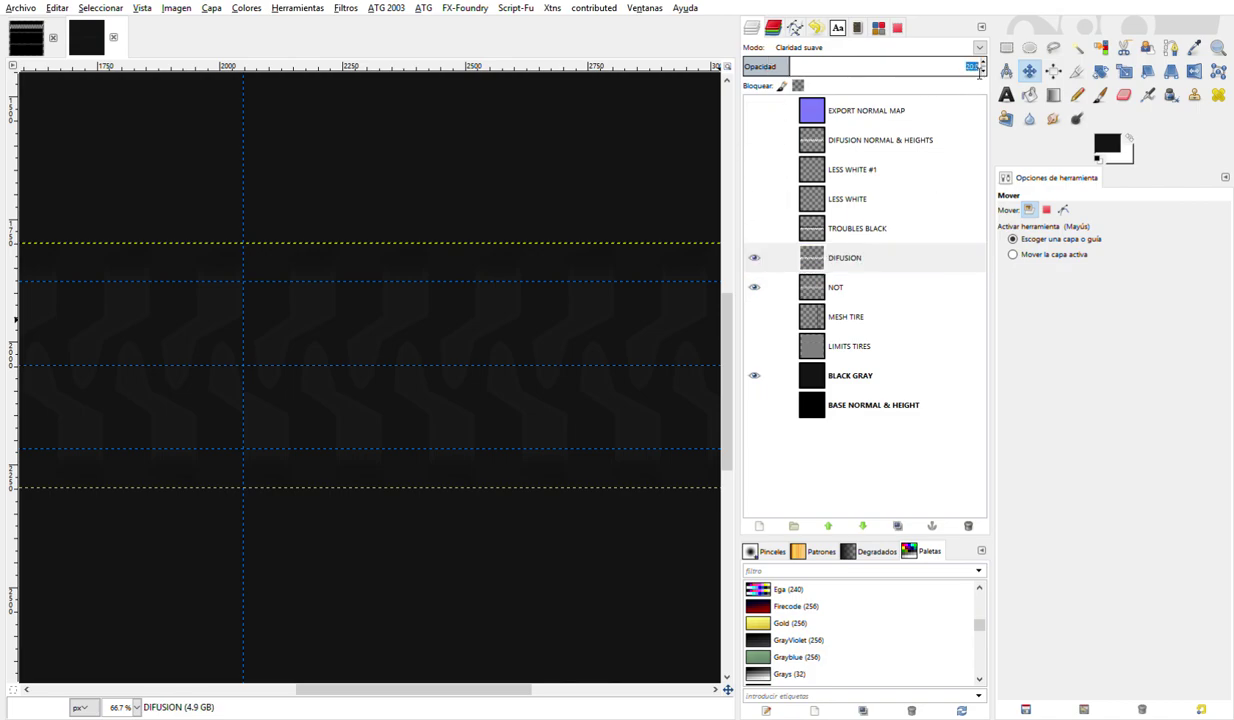
pyautogui.write('10')
pyautogui.press('Return')
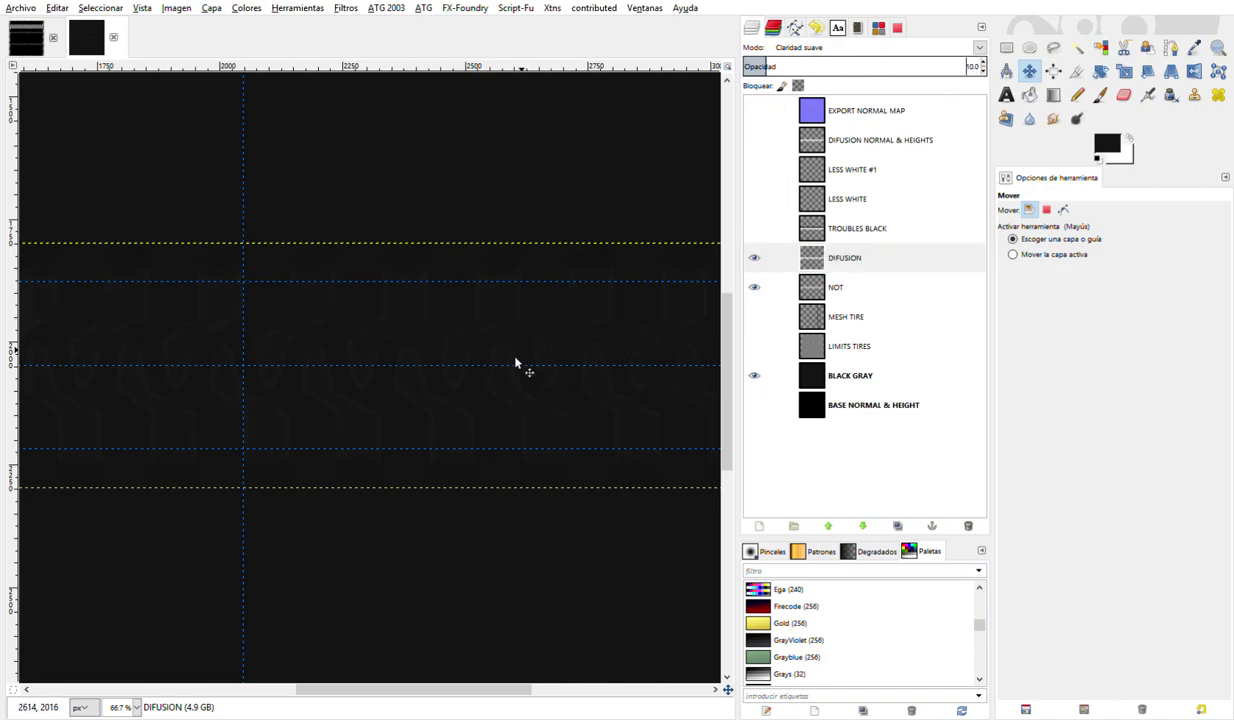
# - Raise the opacity of both the DIFUSION and NOT layers to 15
pyautogui.keyDown('ctrl'); pyautogui.scroll(-1, 460, 405); pyautogui.keyUp('ctrl')
pyautogui.keyDown('ctrl'); pyautogui.scroll(1, 452, 436); pyautogui.keyUp('ctrl')
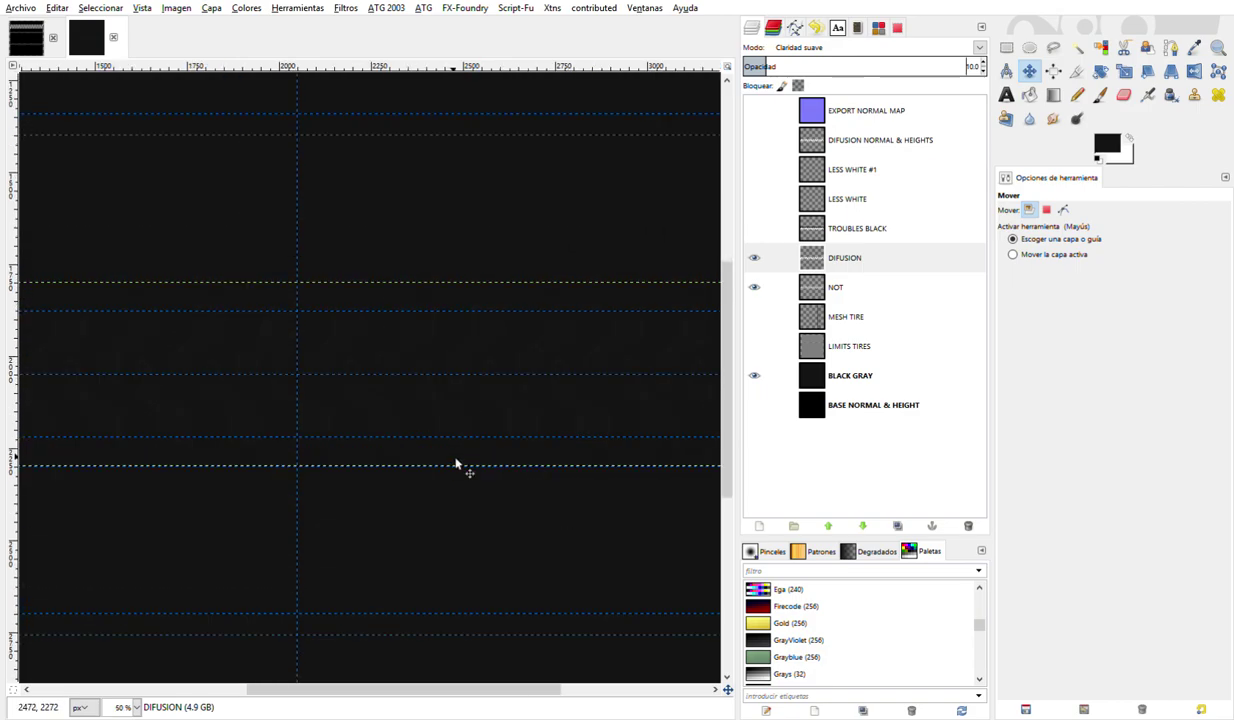
pyautogui.keyDown('ctrl'); pyautogui.scroll(1, 455, 450); pyautogui.keyUp('ctrl')
pyautogui.keyDown('ctrl'); pyautogui.scroll(1, 458, 460); pyautogui.keyUp('ctrl')
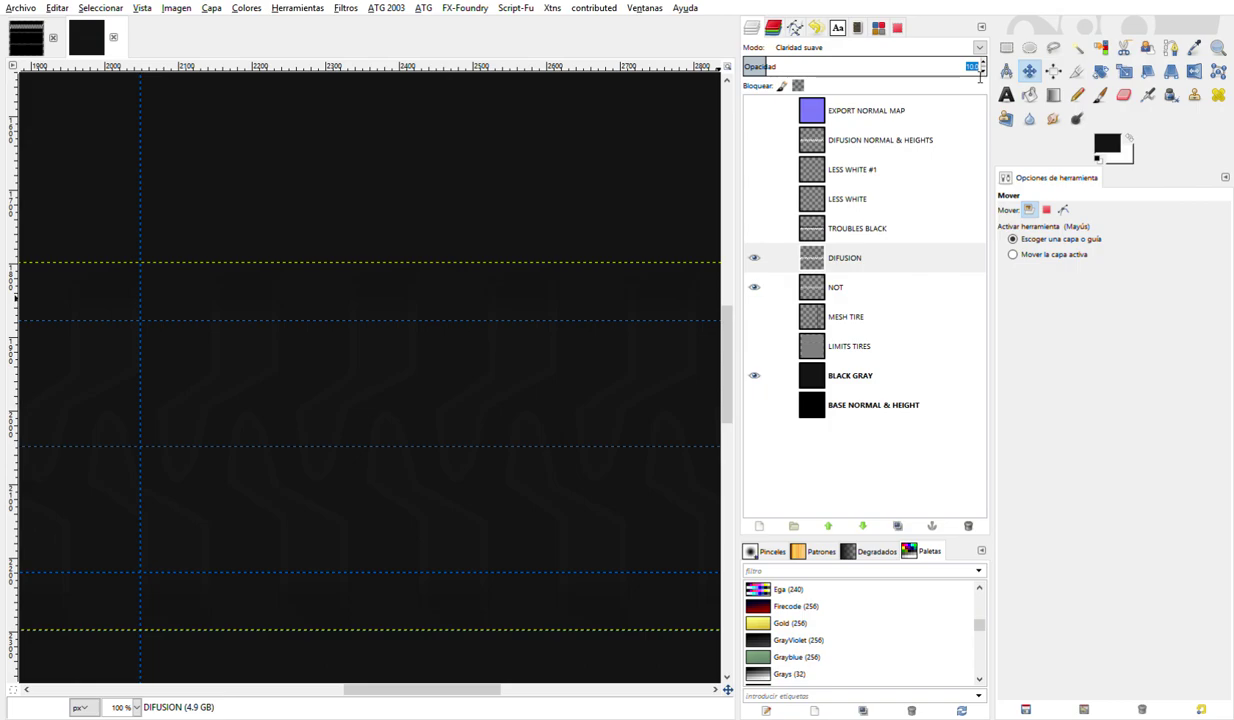
pyautogui.write('15')
pyautogui.press('Return')
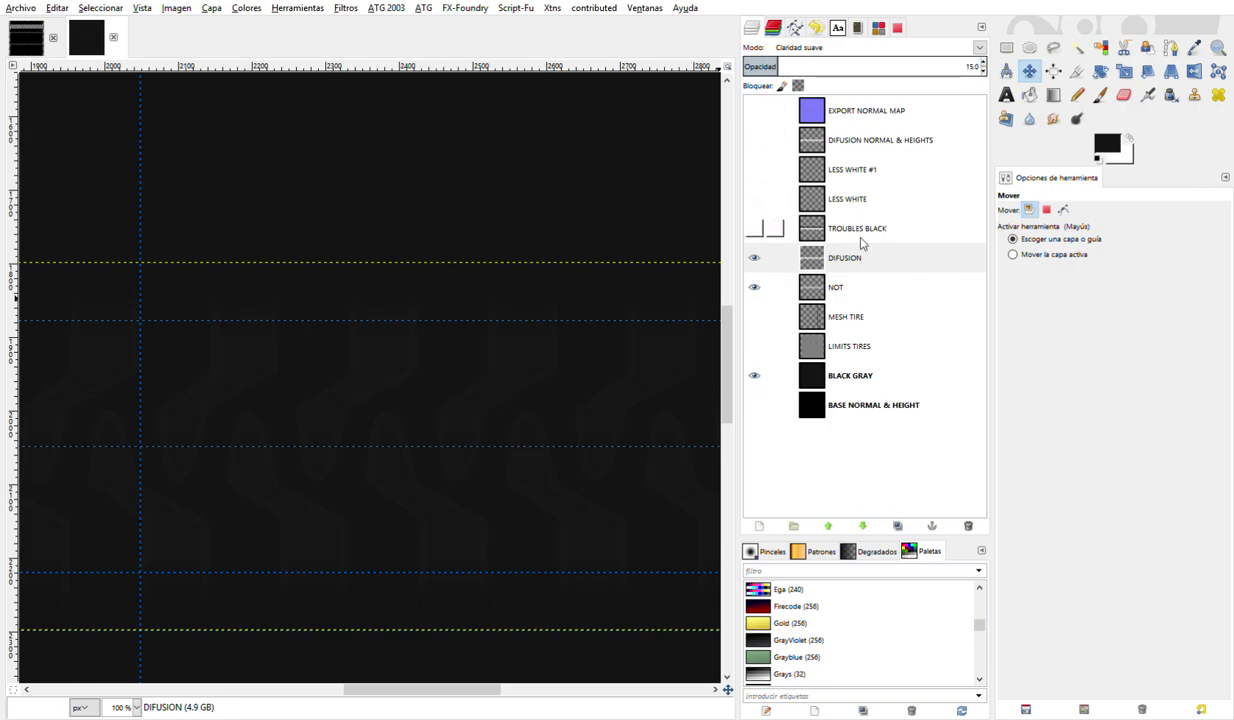
pyautogui.click(742, 280)
pyautogui.click(980, 71)
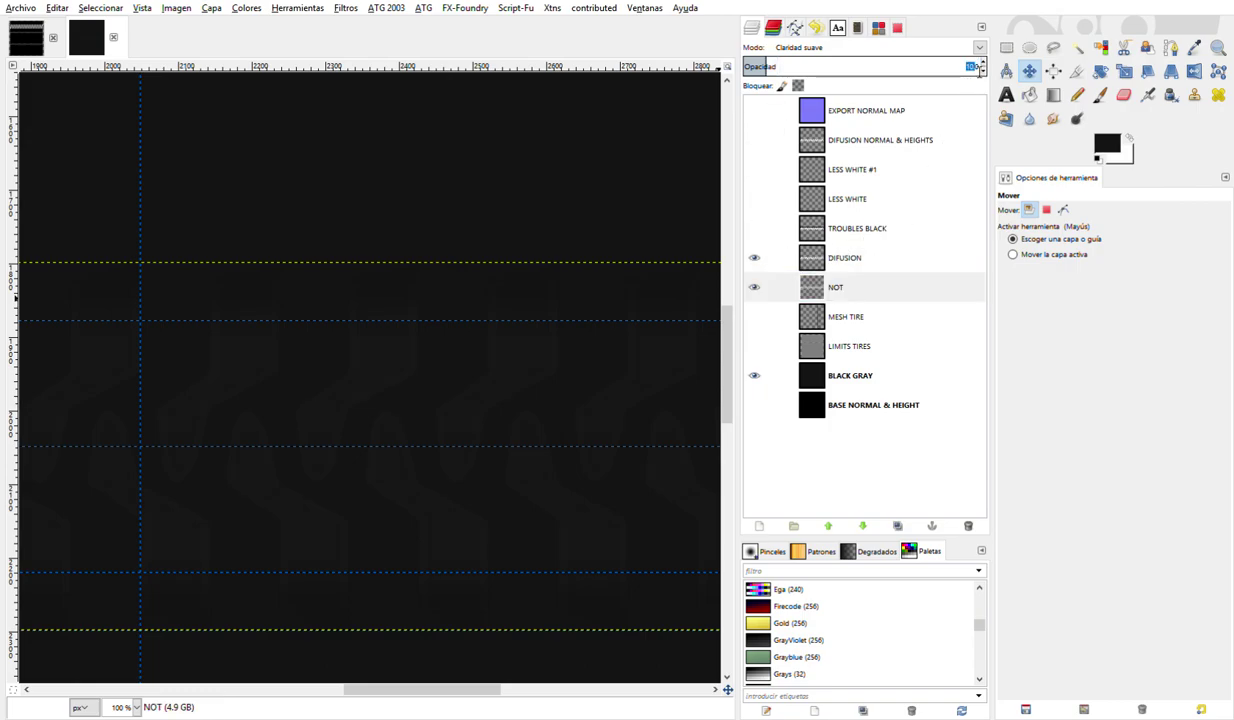
pyautogui.write('15')
pyautogui.press('Return')
# - Rename the NOT layer to YESS
pyautogui.doubleClick(853, 288)
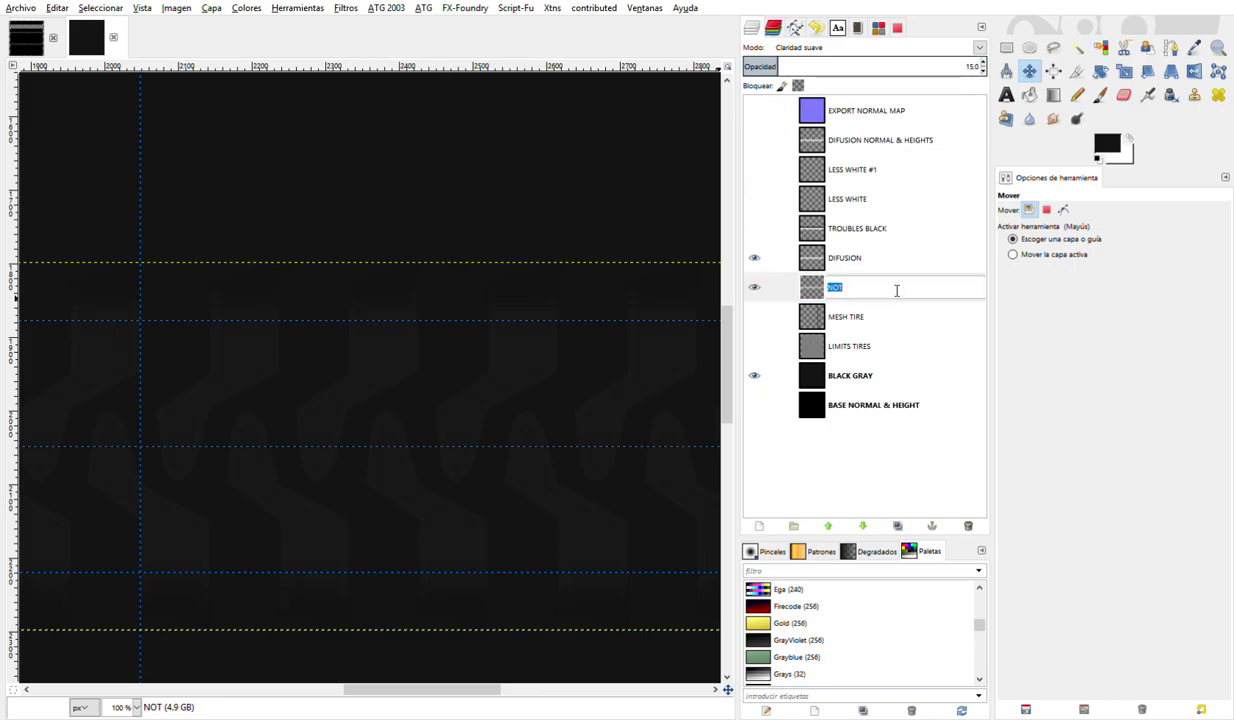
pyautogui.write('YESS')
pyautogui.press('Return')
pyautogui.scroll(-3, 510, 450)
pyautogui.scroll(-1, 496, 454)
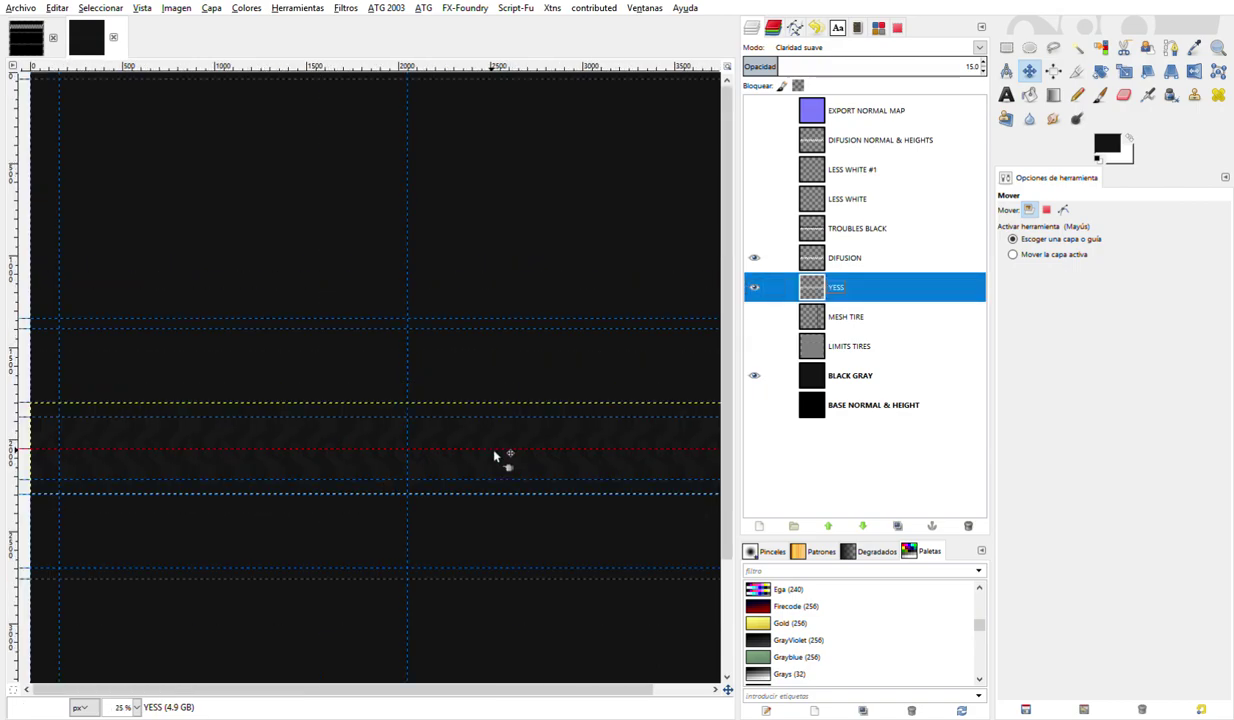
pyautogui.scroll(1, 494, 455)
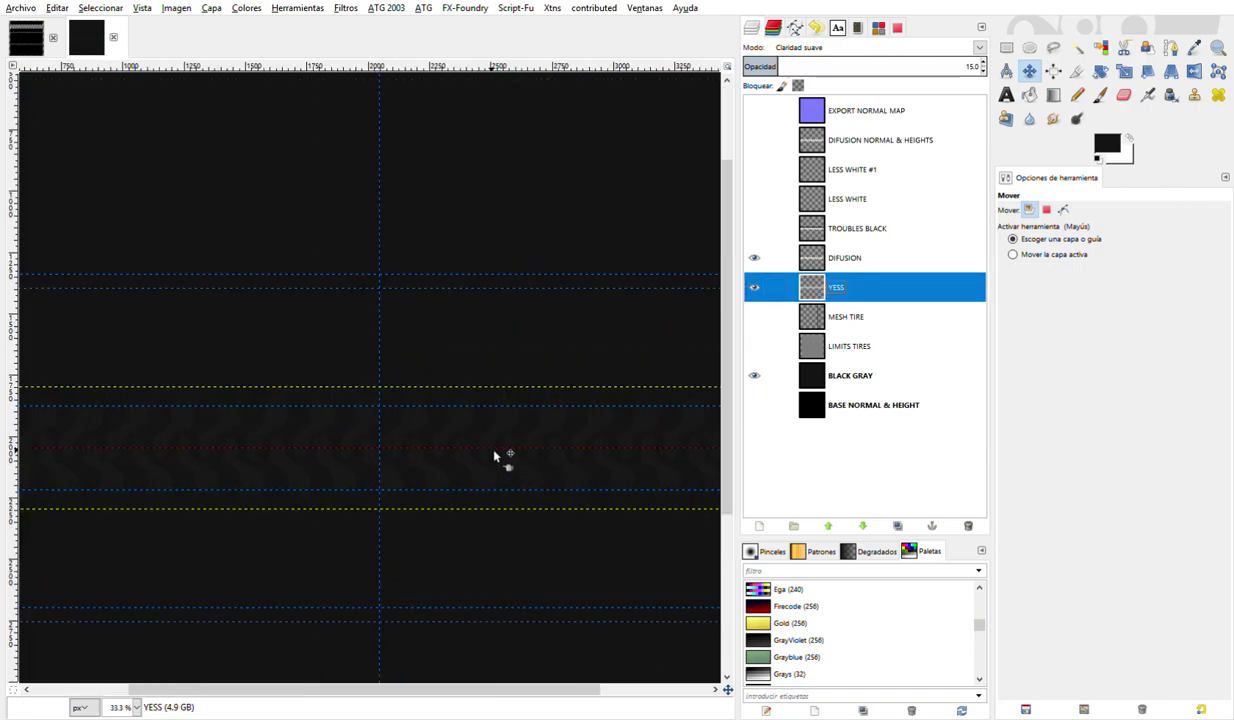
# - Show the LESS WHITE layer, rename it MORE WHITE, and set its opacity to 100
pyautogui.click(756, 199)
pyautogui.click(851, 203)
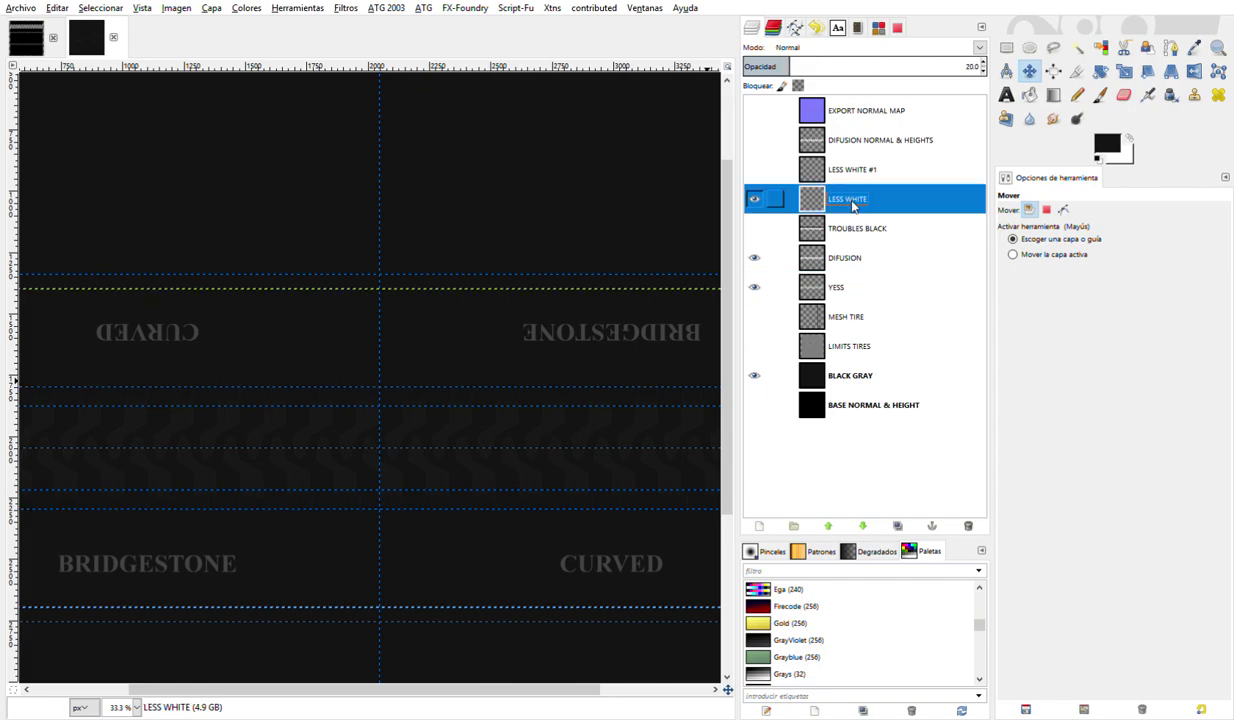
pyautogui.doubleClick(852, 203)
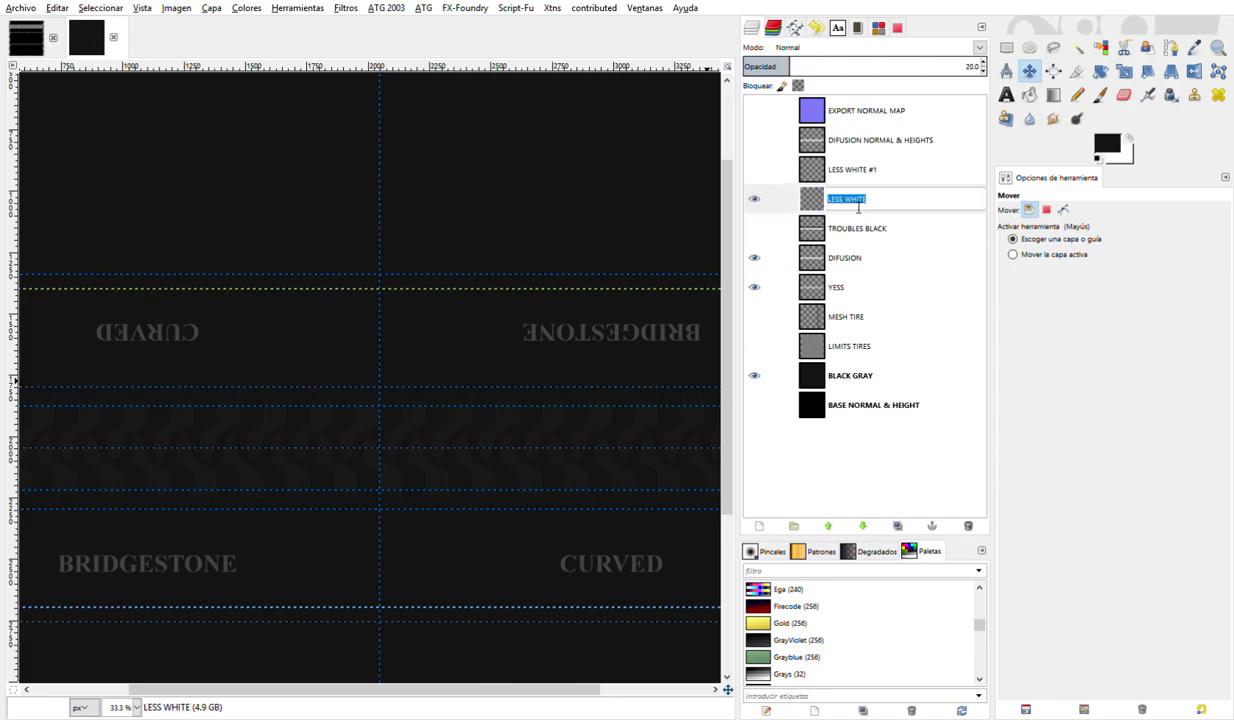
pyautogui.write('MOR')
pyautogui.press('Return')
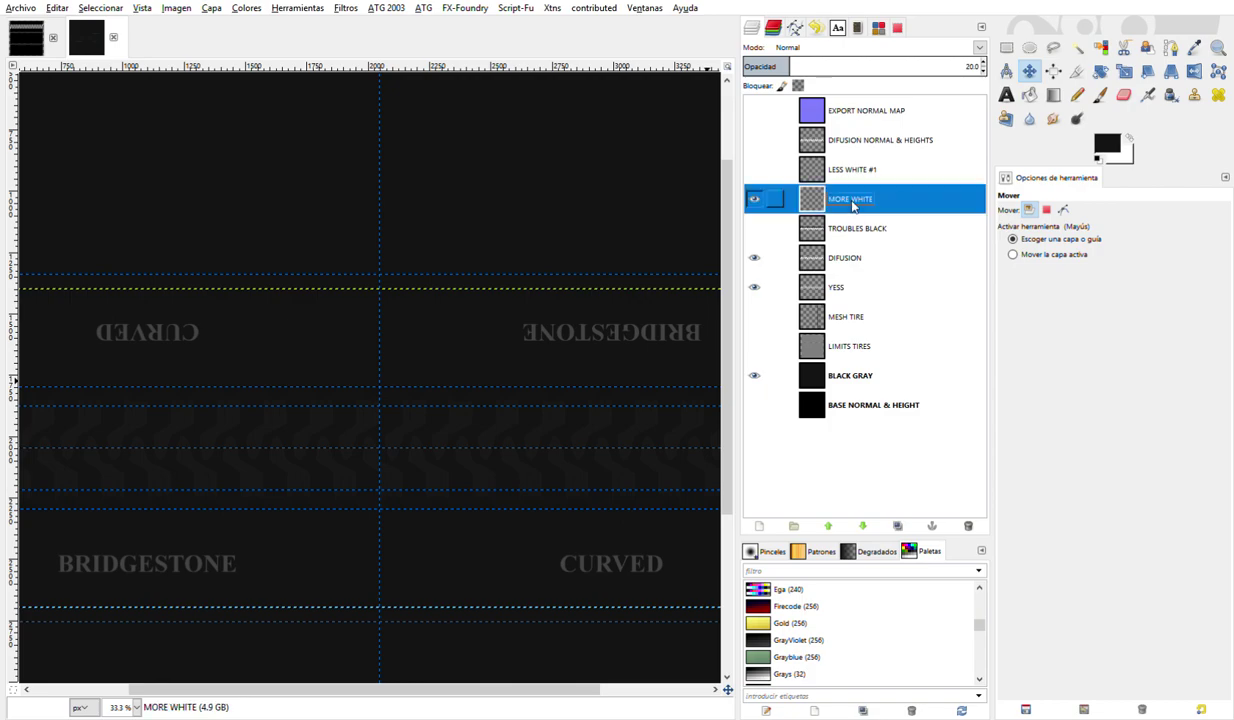
pyautogui.moveTo(780, 66); pyautogui.dragTo(975, 66)
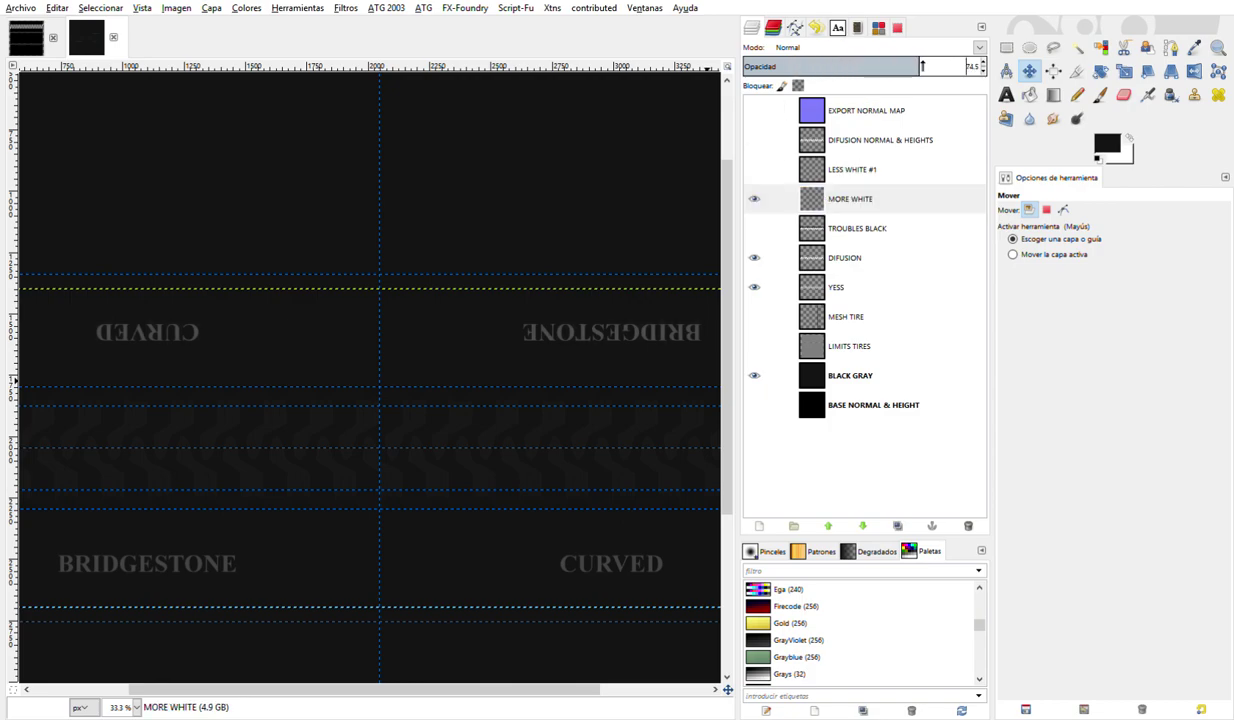
# - Show the LESS WHITE #1 layer at 50% opacity
pyautogui.click(755, 170)
pyautogui.click(824, 176)
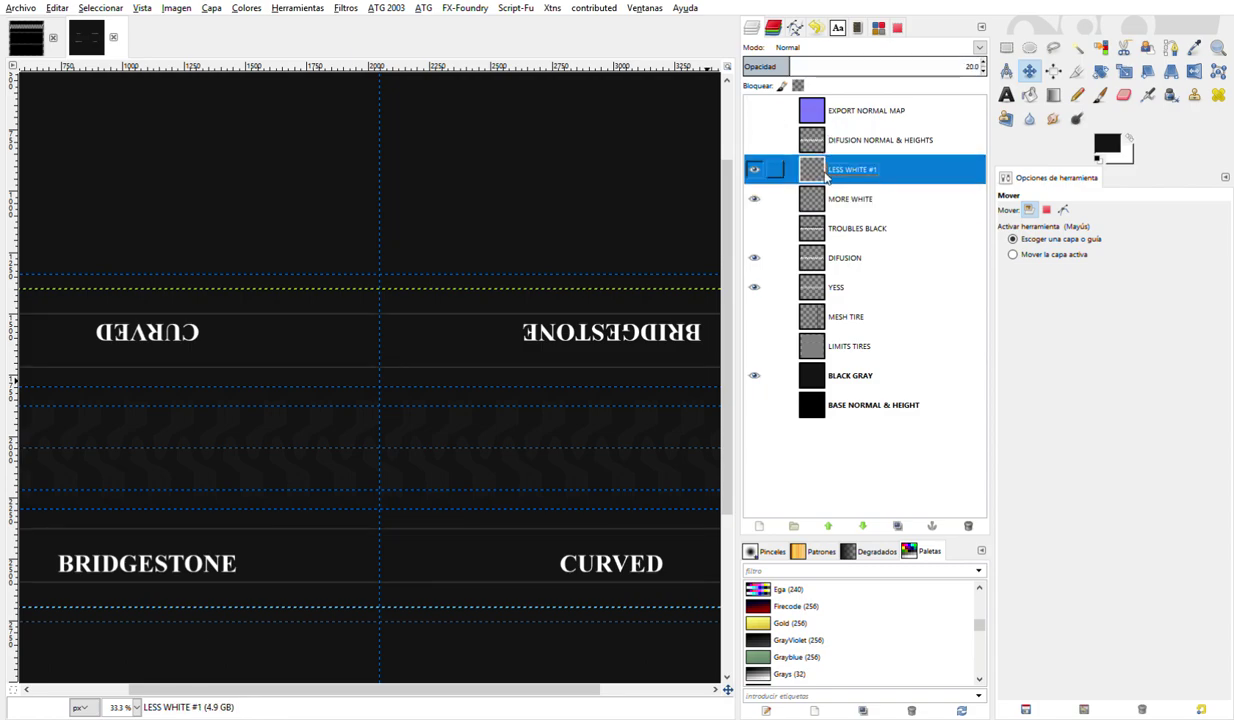
pyautogui.click(941, 63)
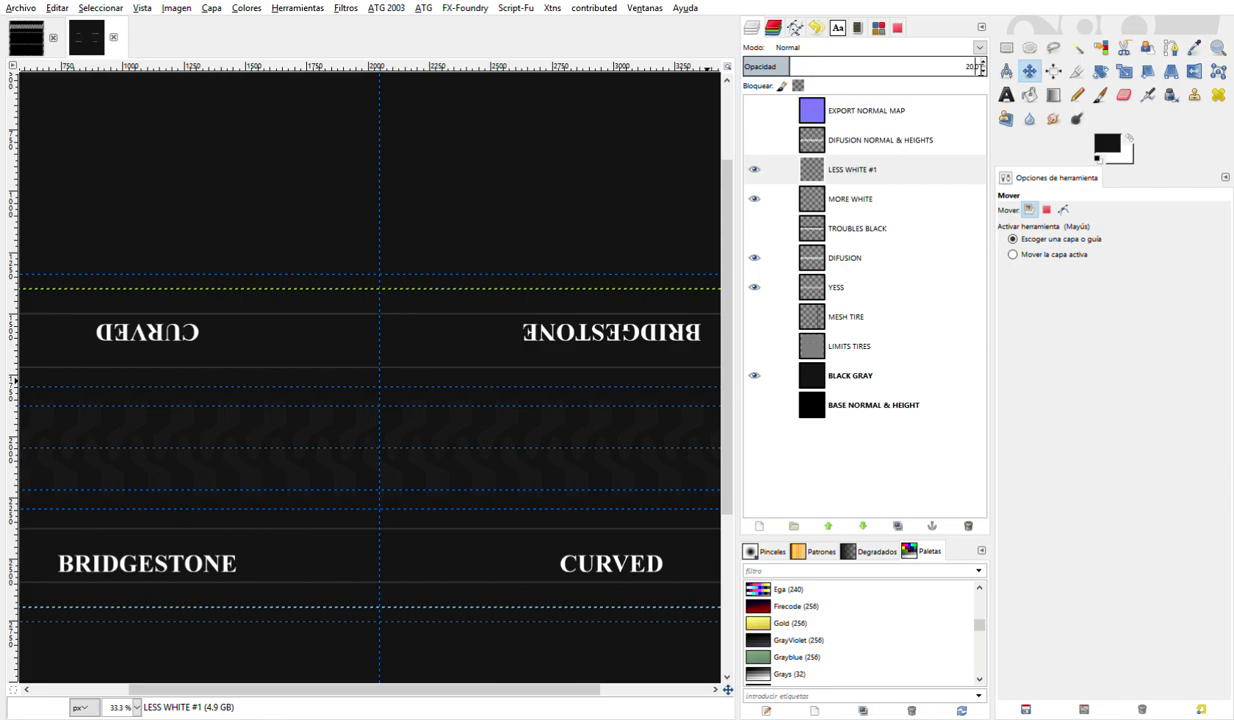
pyautogui.write('50')
pyautogui.press('Return')
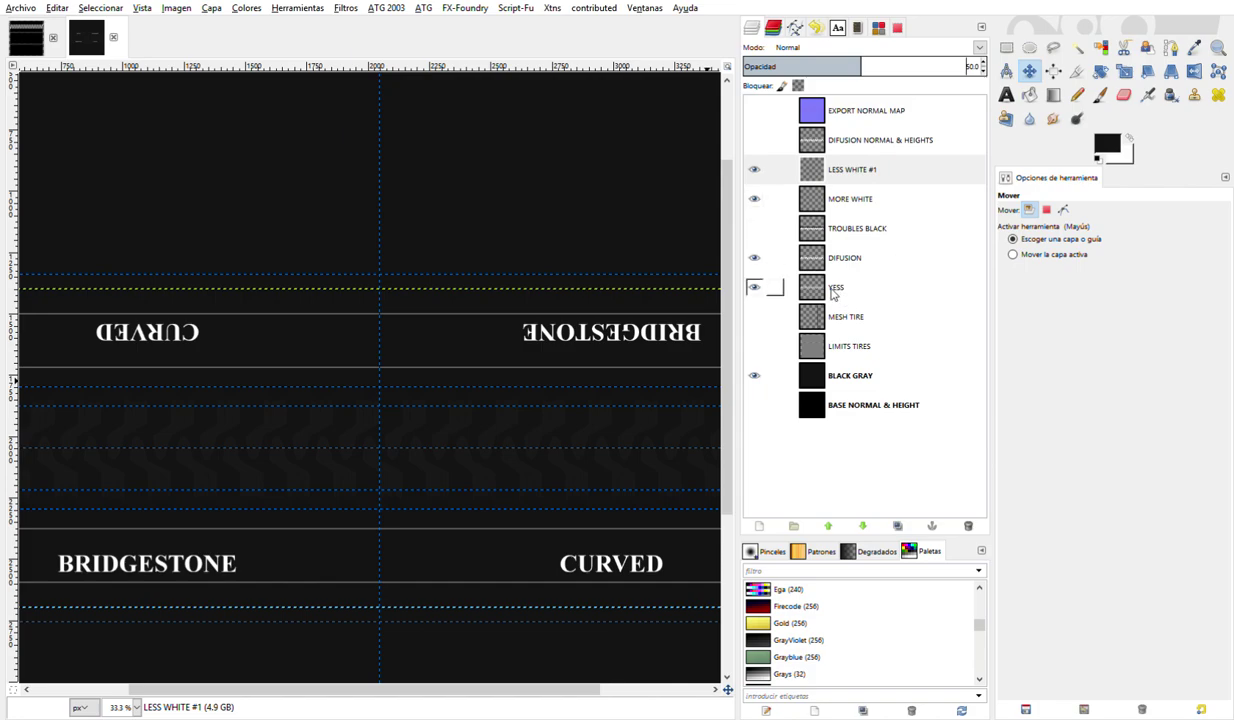
# - Add a new empty layer, Capa, above LESS WHITE #1
pyautogui.scroll(2, 437, 510)
pyautogui.scroll(-1, 441, 496)
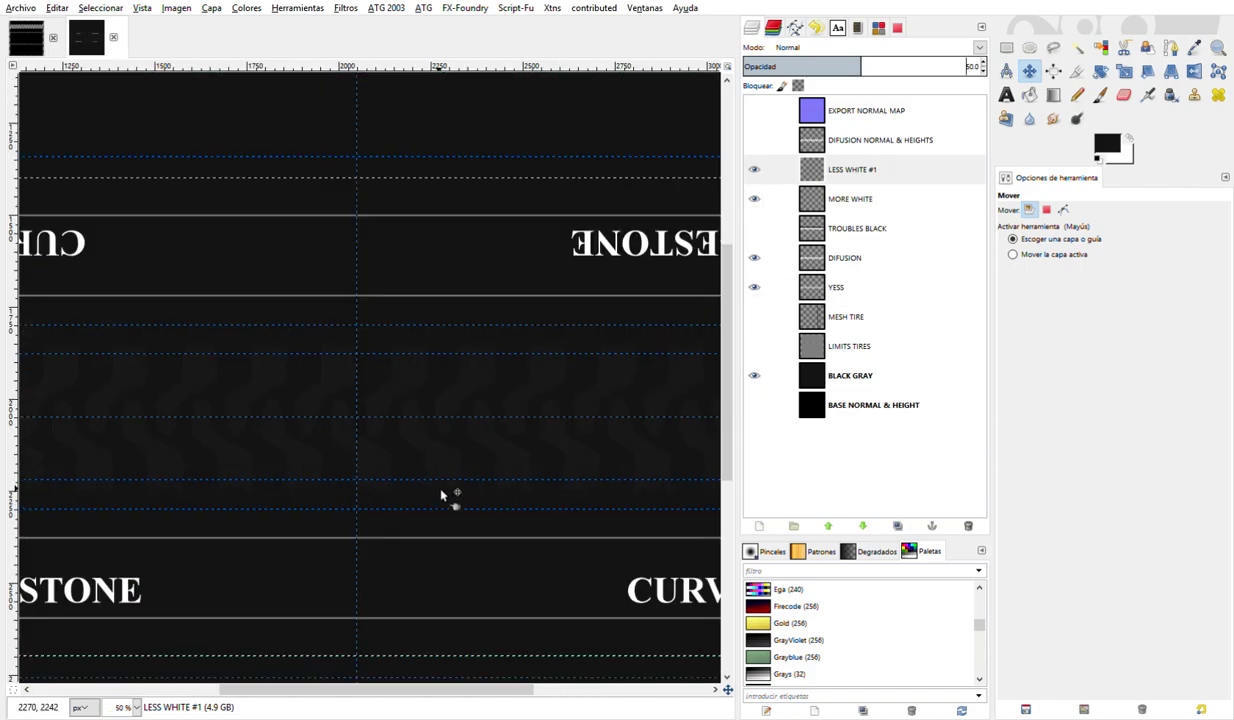
pyautogui.scroll(-1, 441, 494)
pyautogui.scroll(-1, 441, 494)
pyautogui.scroll(-1, 631, 386)
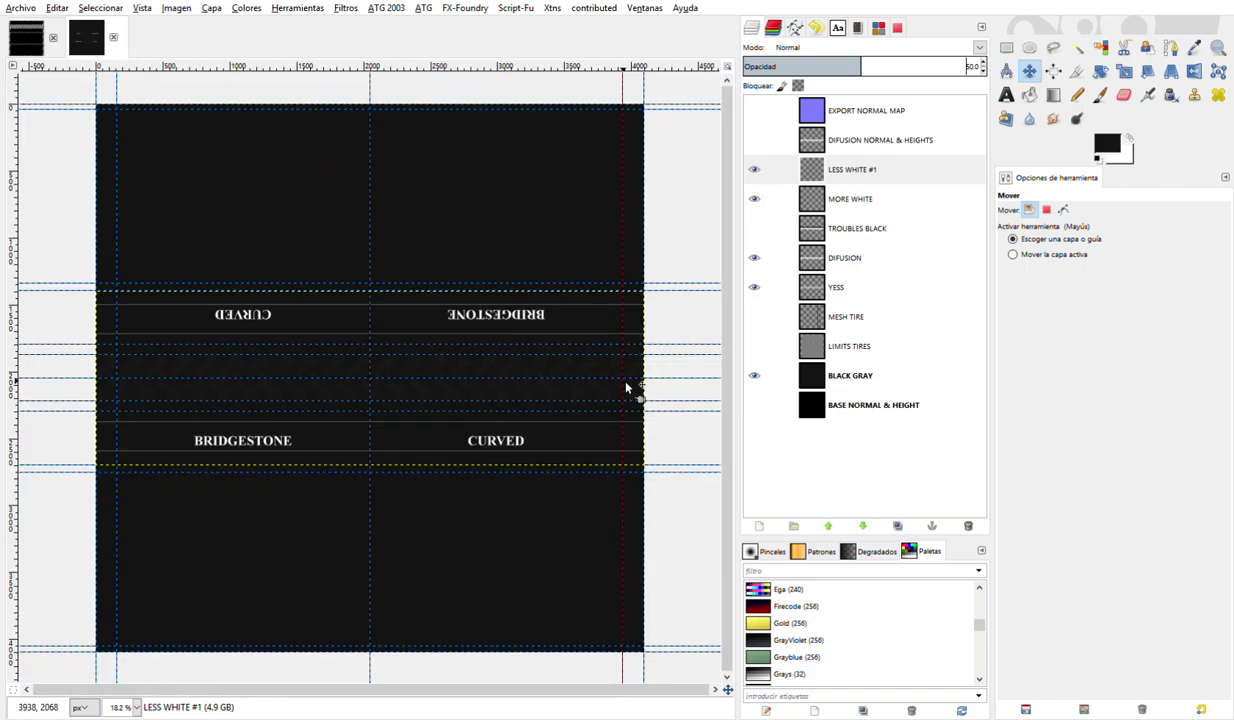
pyautogui.doubleClick(836, 170)
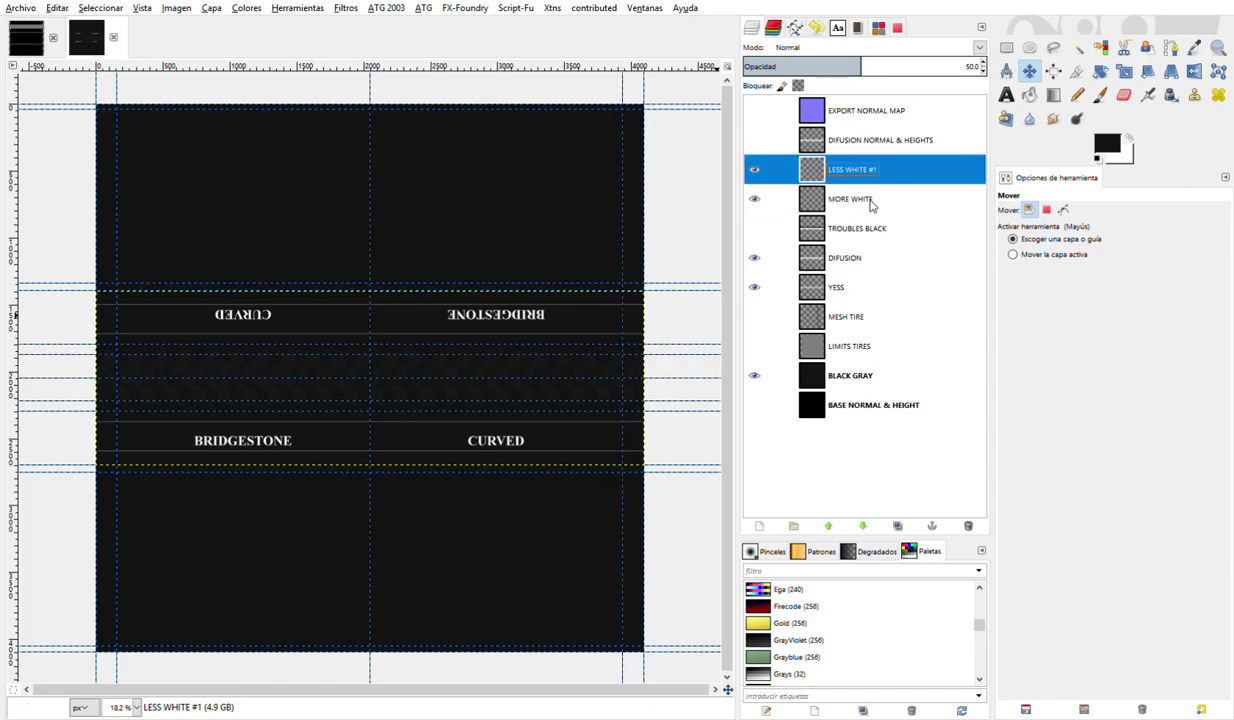
pyautogui.press('Return')
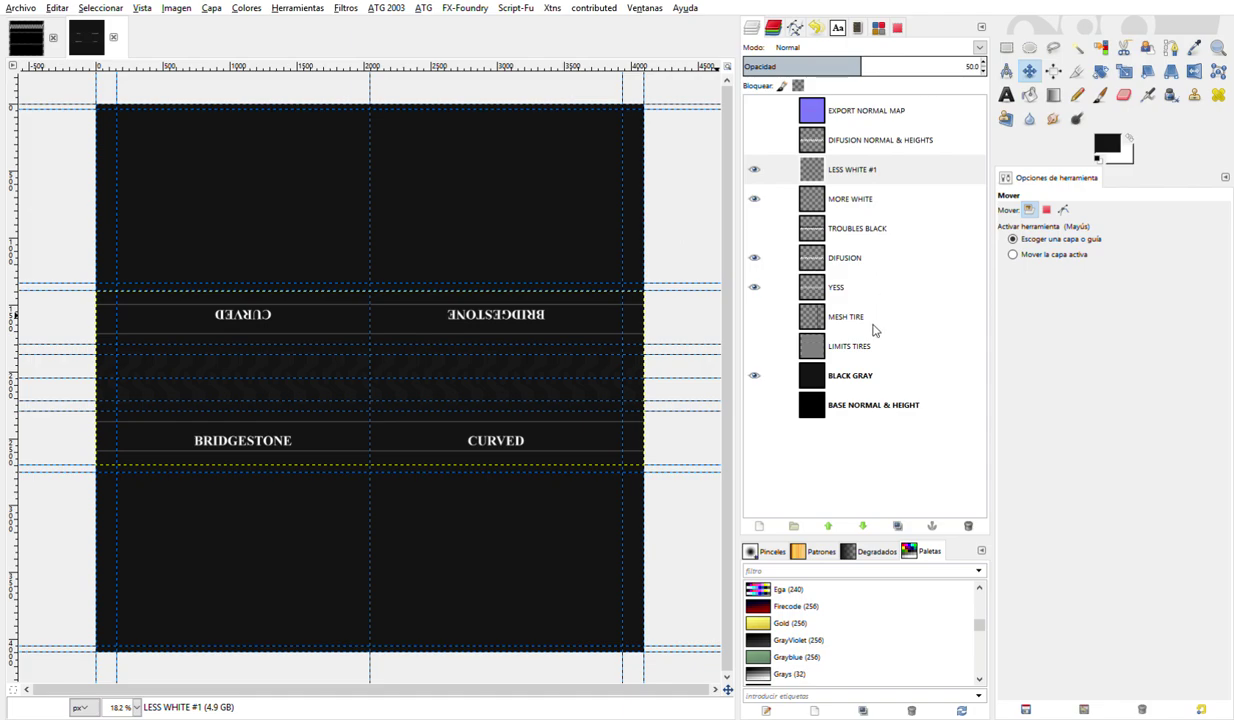
pyautogui.hotkey('ctrl', 'shift', 'n')
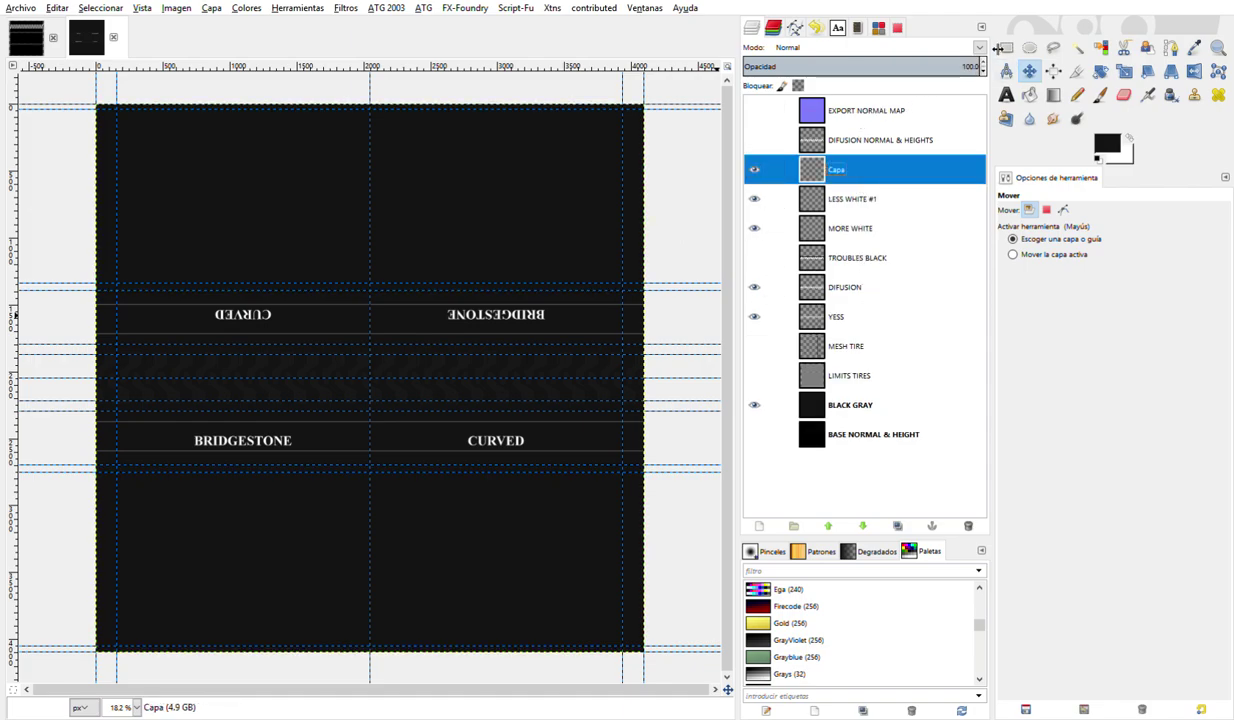
pyautogui.click(1005, 47)
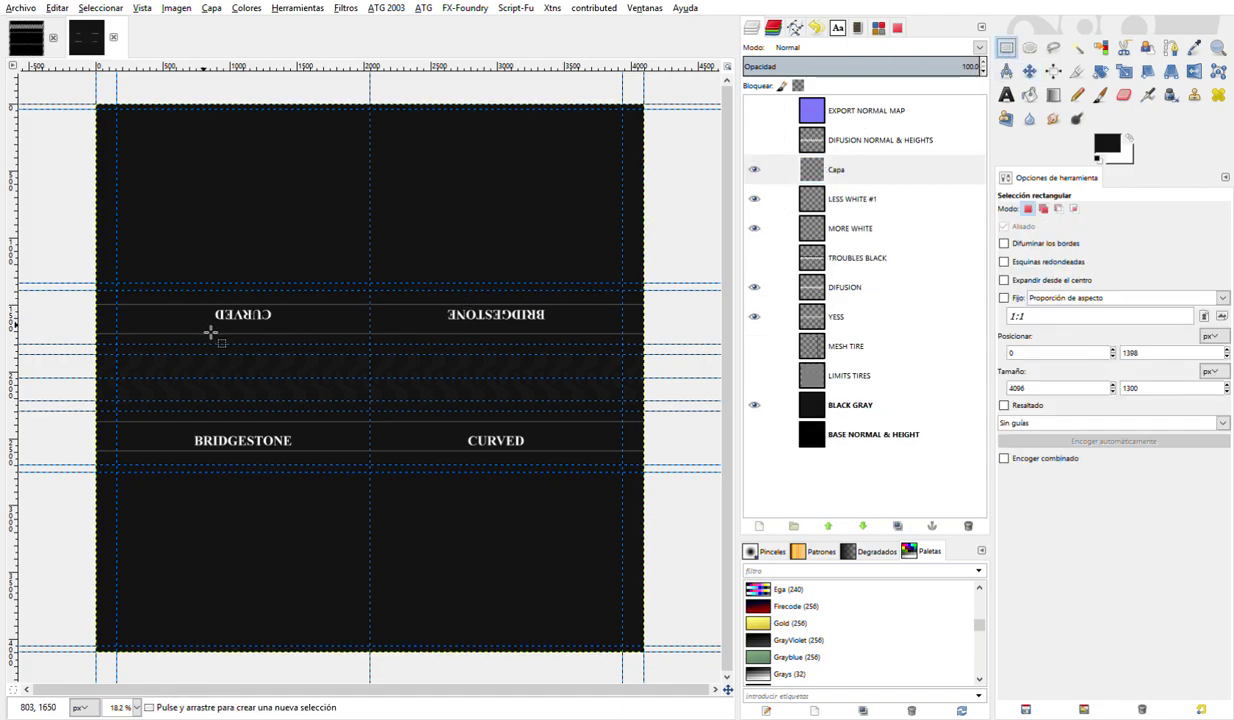
# - Select a 3784×1300 px rectangle over the tread band, leaving only Capa visible
pyautogui.click(754, 404)
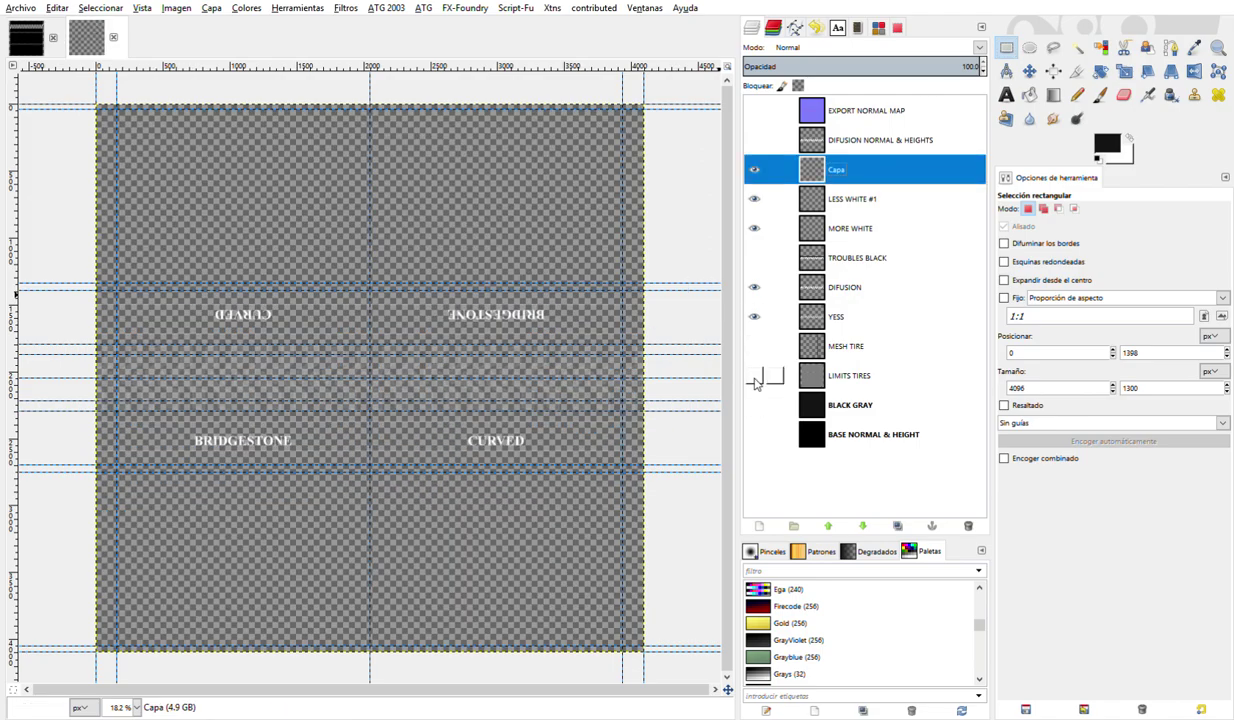
pyautogui.click(755, 376)
pyautogui.moveTo(117, 290)
pyautogui.mouseDown()
pyautogui.moveTo(155, 366)
pyautogui.moveTo(629, 467)
pyautogui.mouseUp()
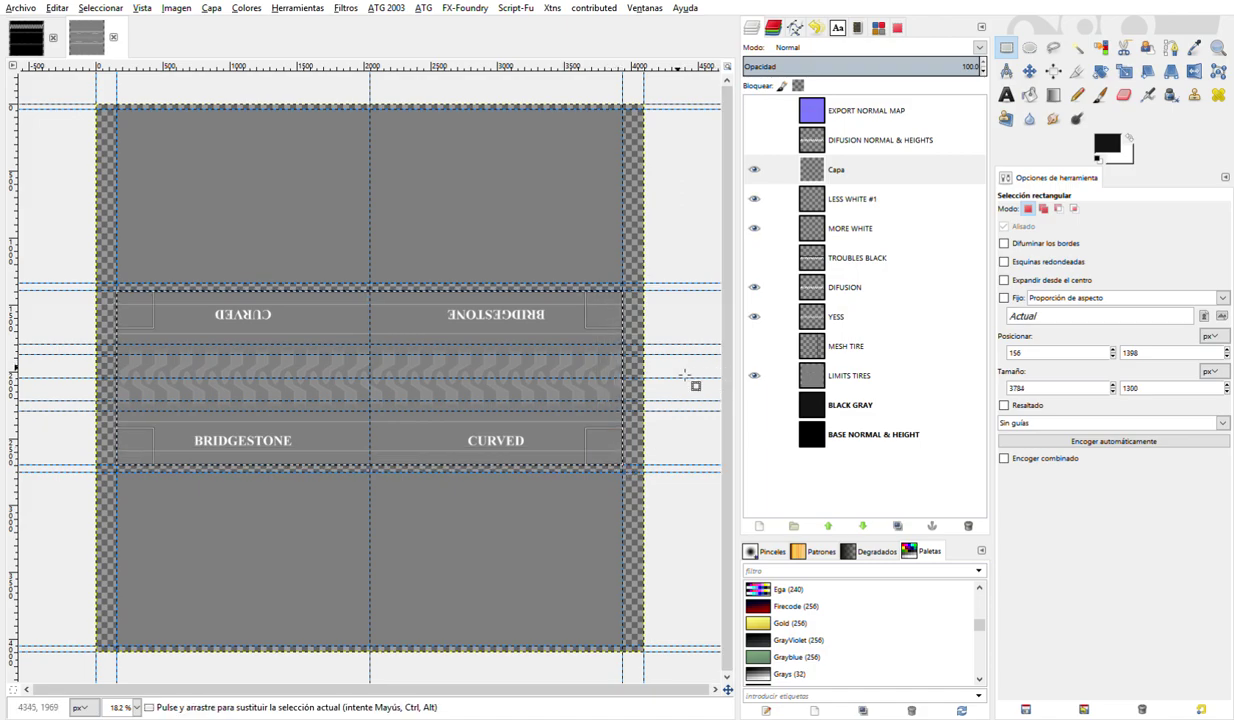
pyautogui.click(838, 172)
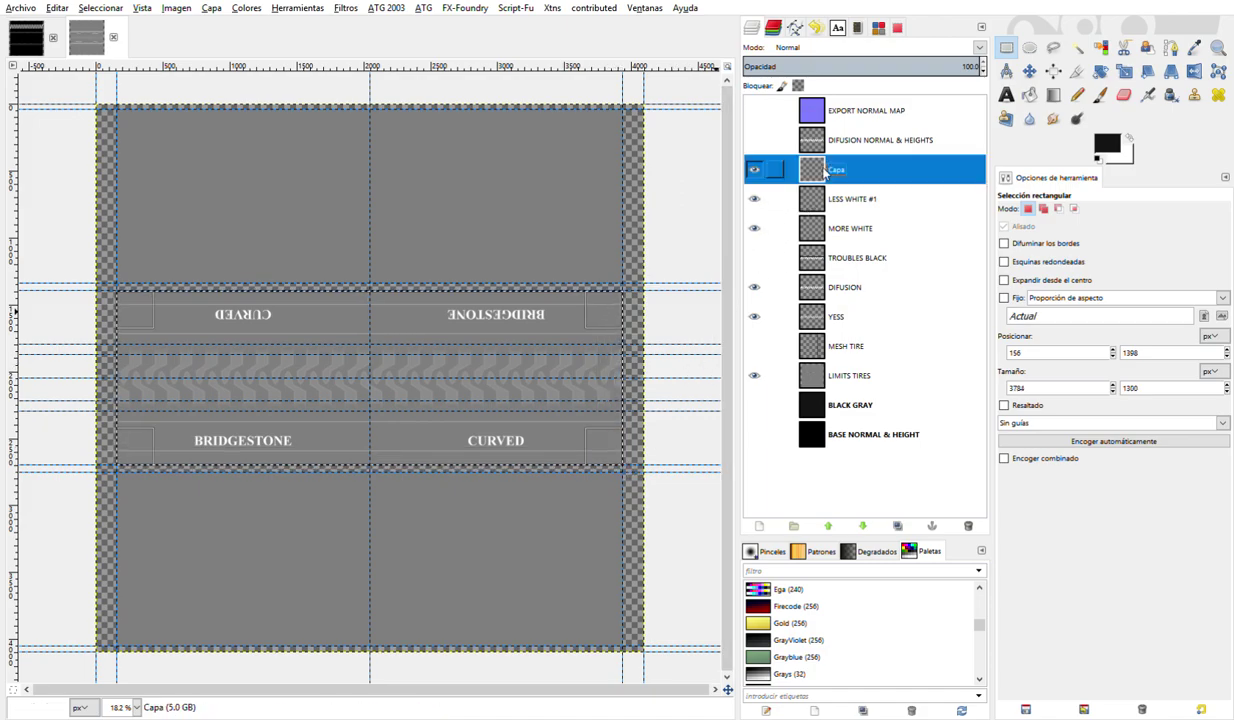
pyautogui.keyDown('shift'); pyautogui.click(755, 172); pyautogui.keyUp('shift')
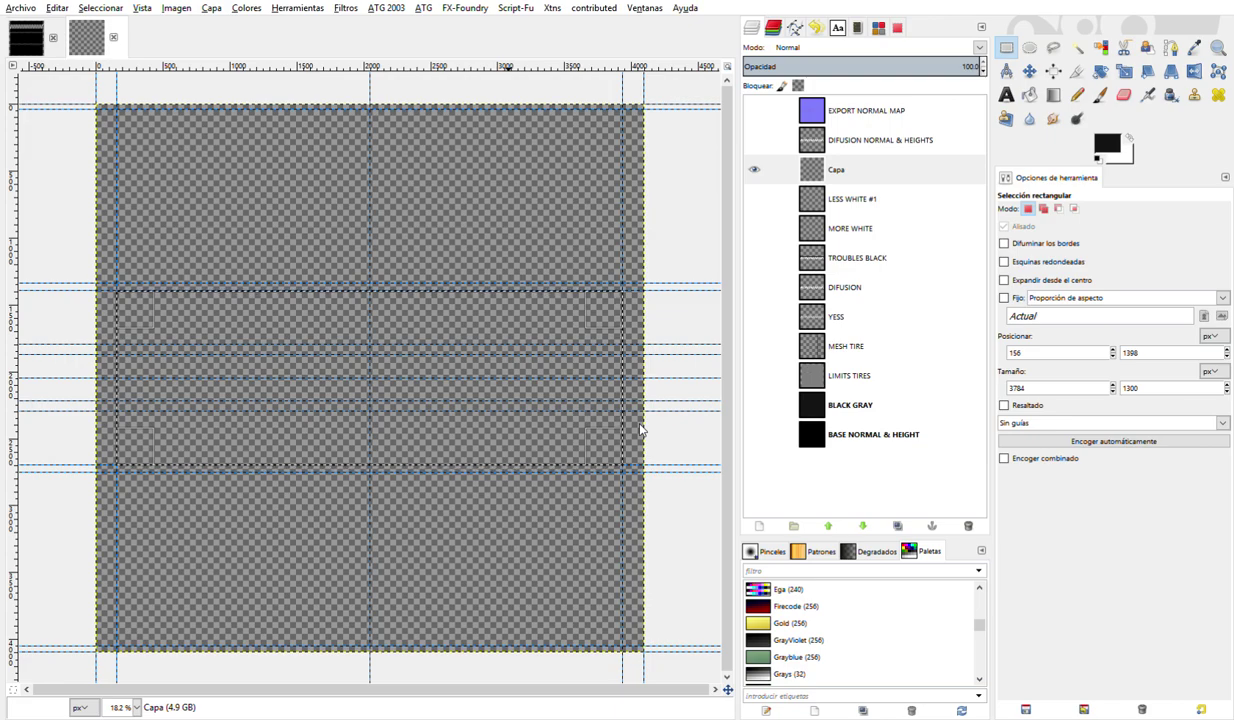
# - Fill the tread band on Capa with grey solid noise, show BLACK GRAY, and add layer Capa #1
pyautogui.click(880, 169)
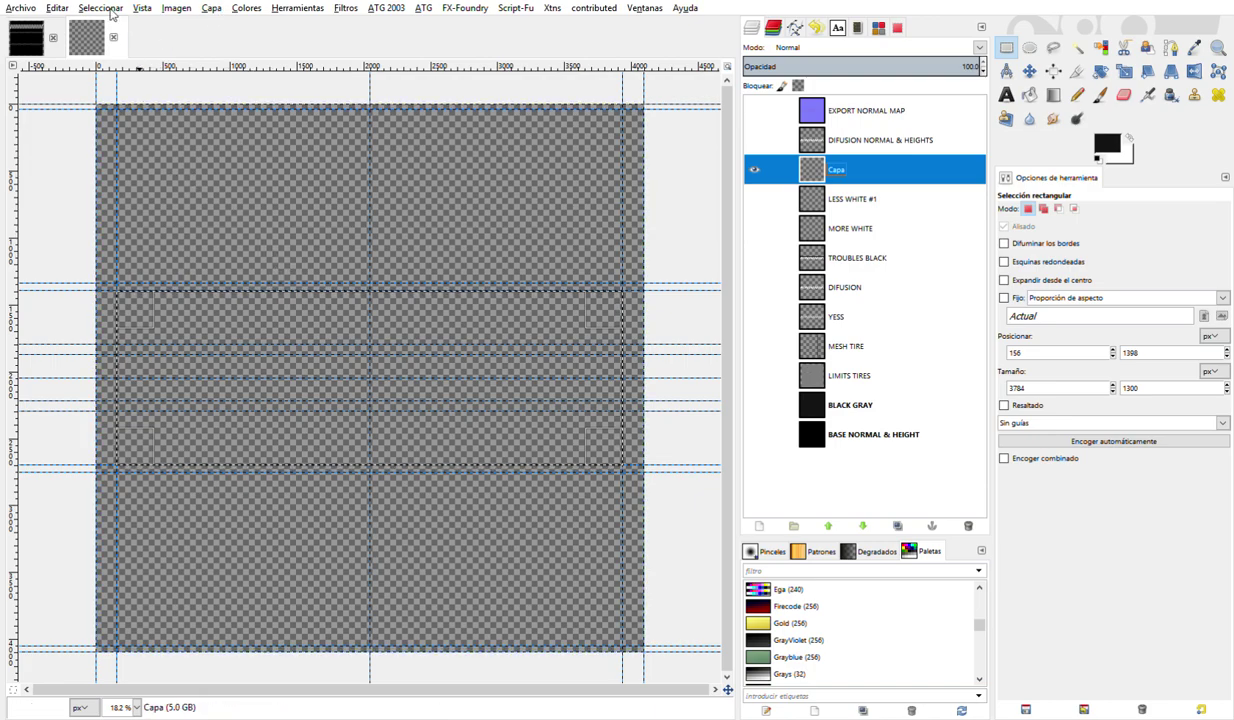
pyautogui.press('Return')
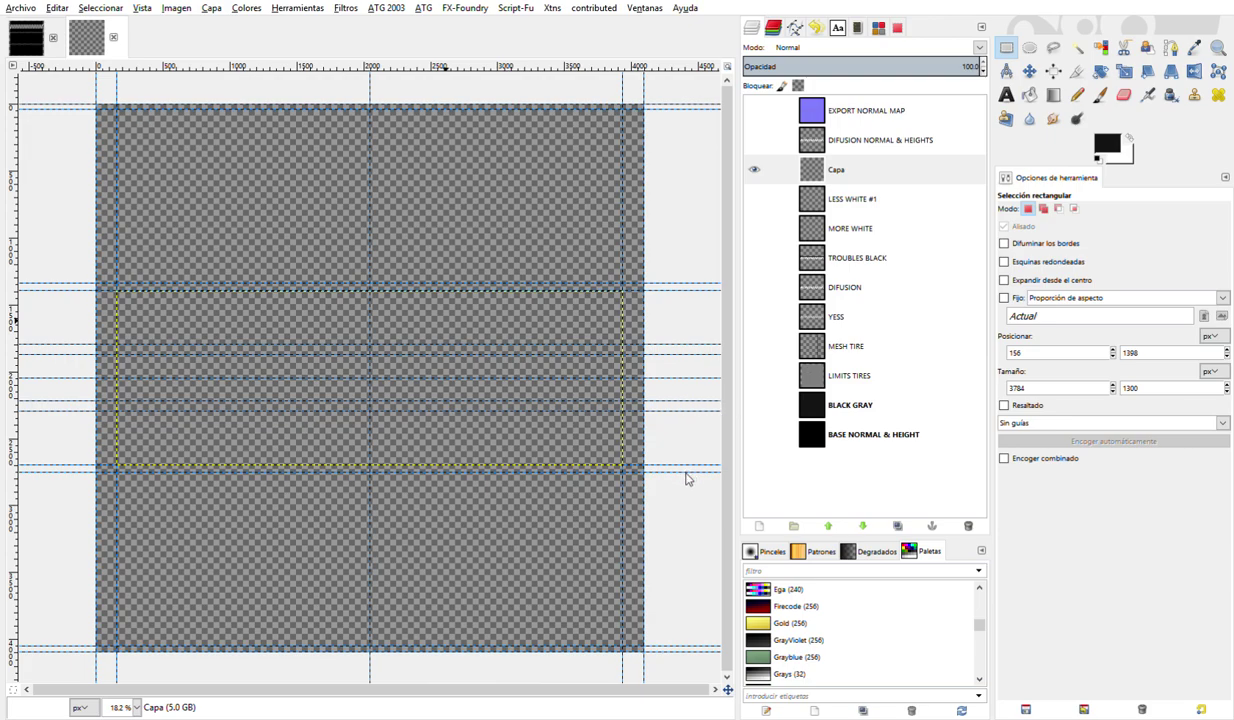
pyautogui.hotkey('ctrl', 'f')
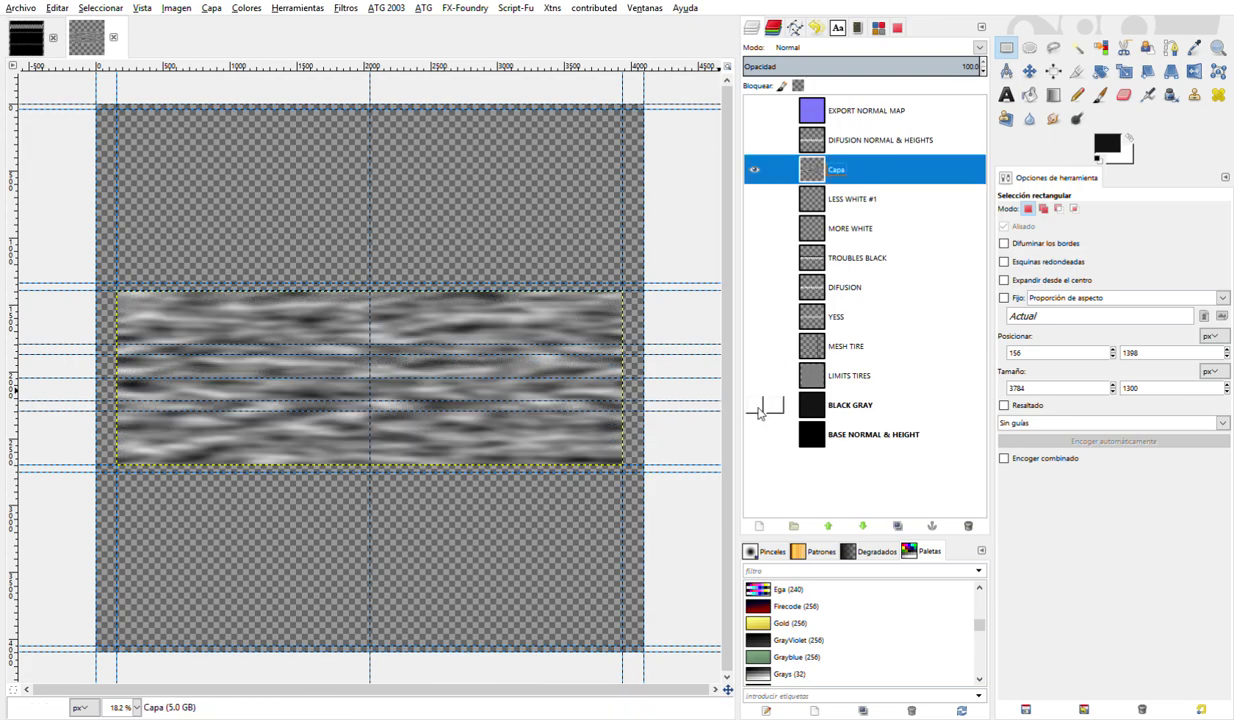
pyautogui.click(755, 405)
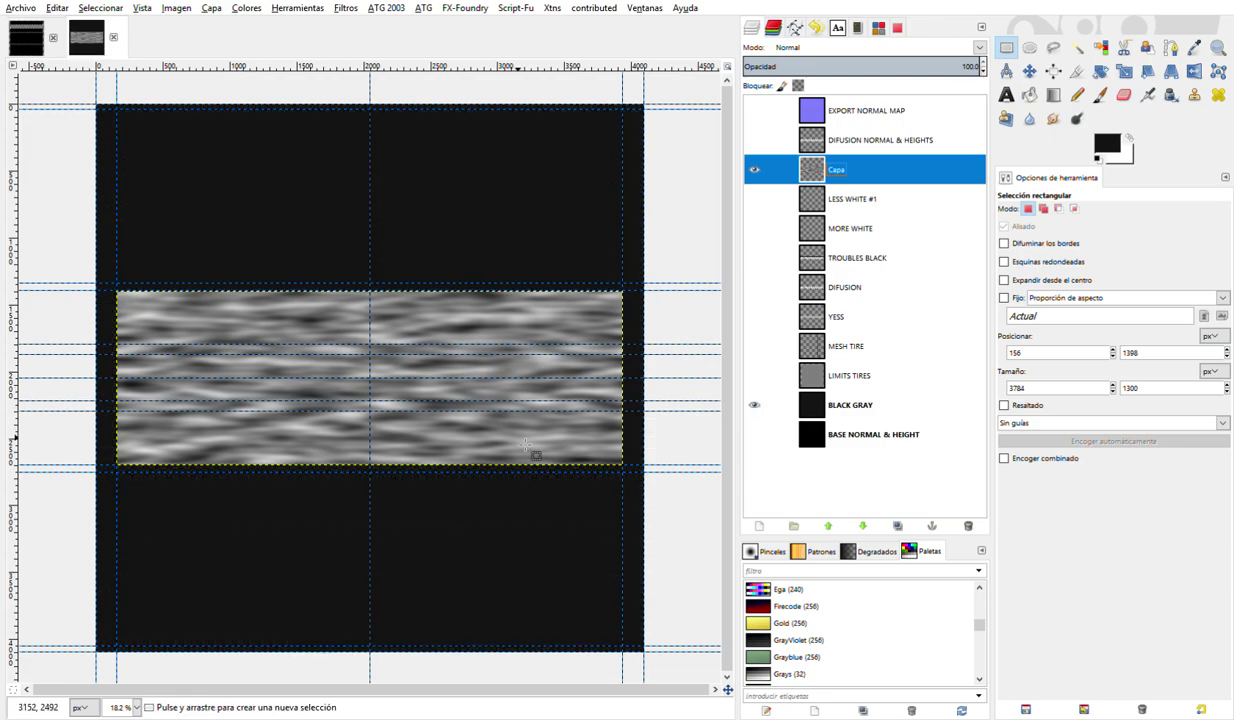
pyautogui.scroll(1, 524, 446)
pyautogui.scroll(-1, 559, 430)
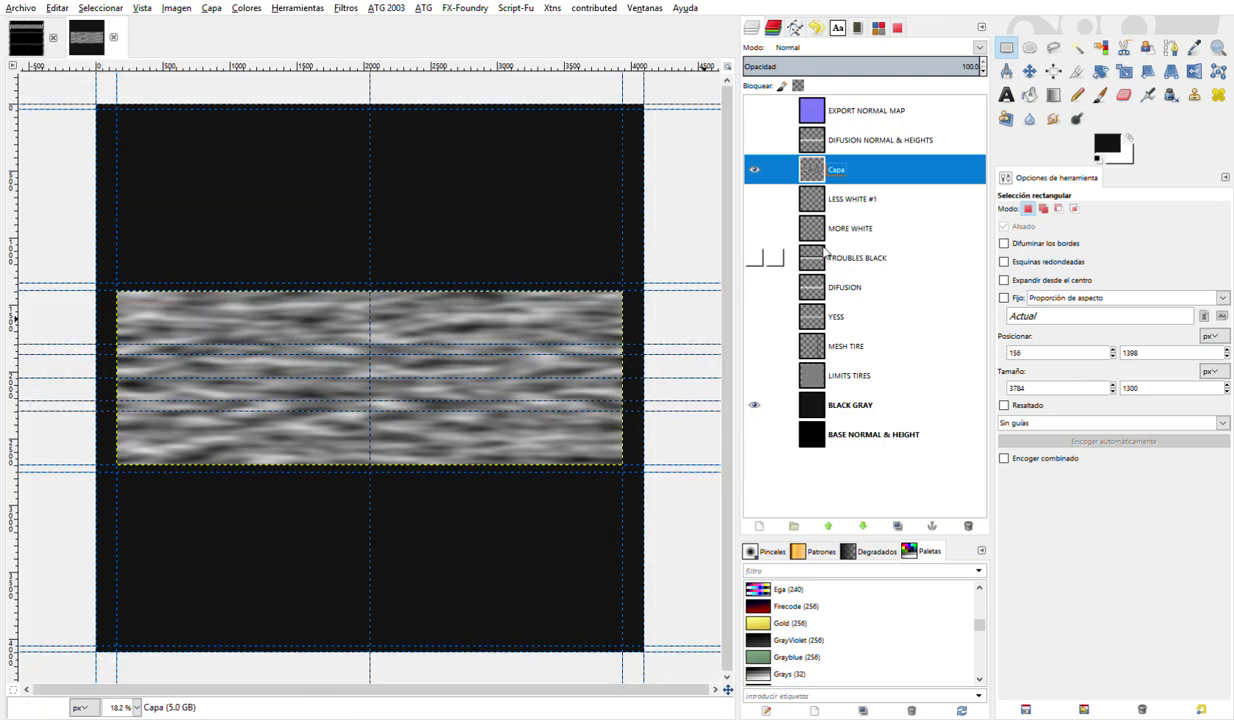
pyautogui.doubleClick(831, 170)
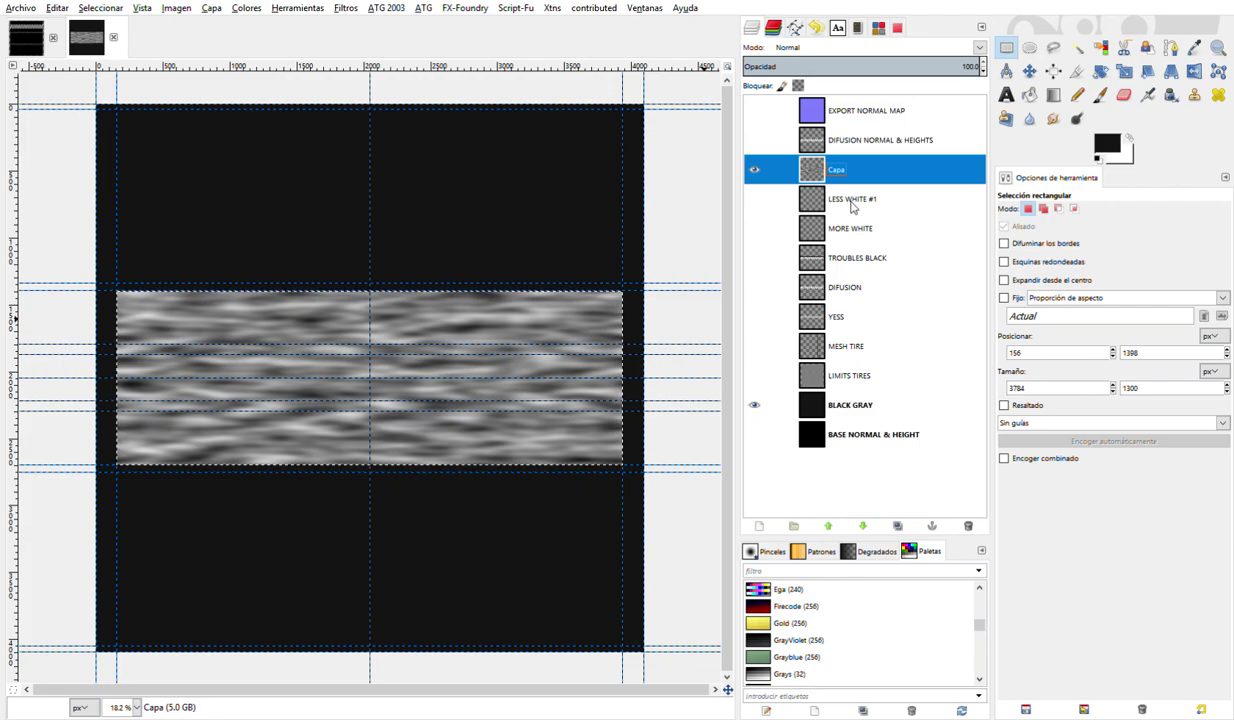
pyautogui.hotkey('shift', 'ctrl', 'd')
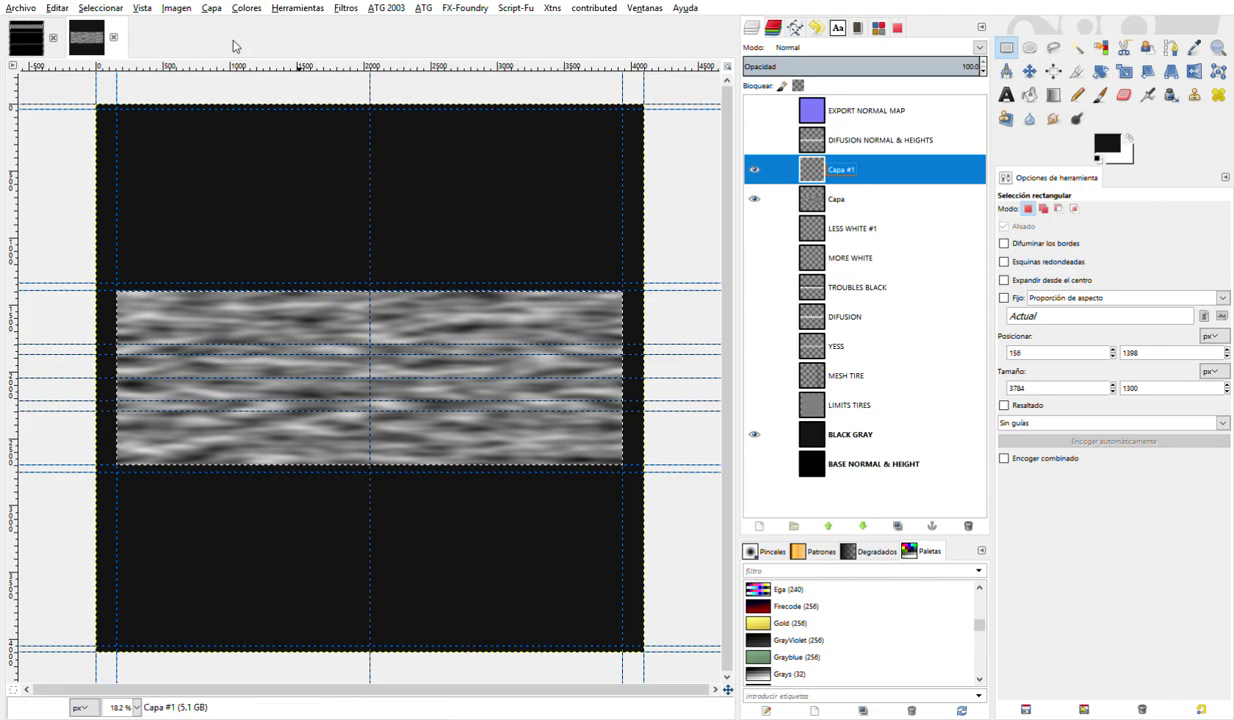
# - Invert the selection, render solid noise on Capa #1, and merge it down into Capa
pyautogui.click(110, 12)
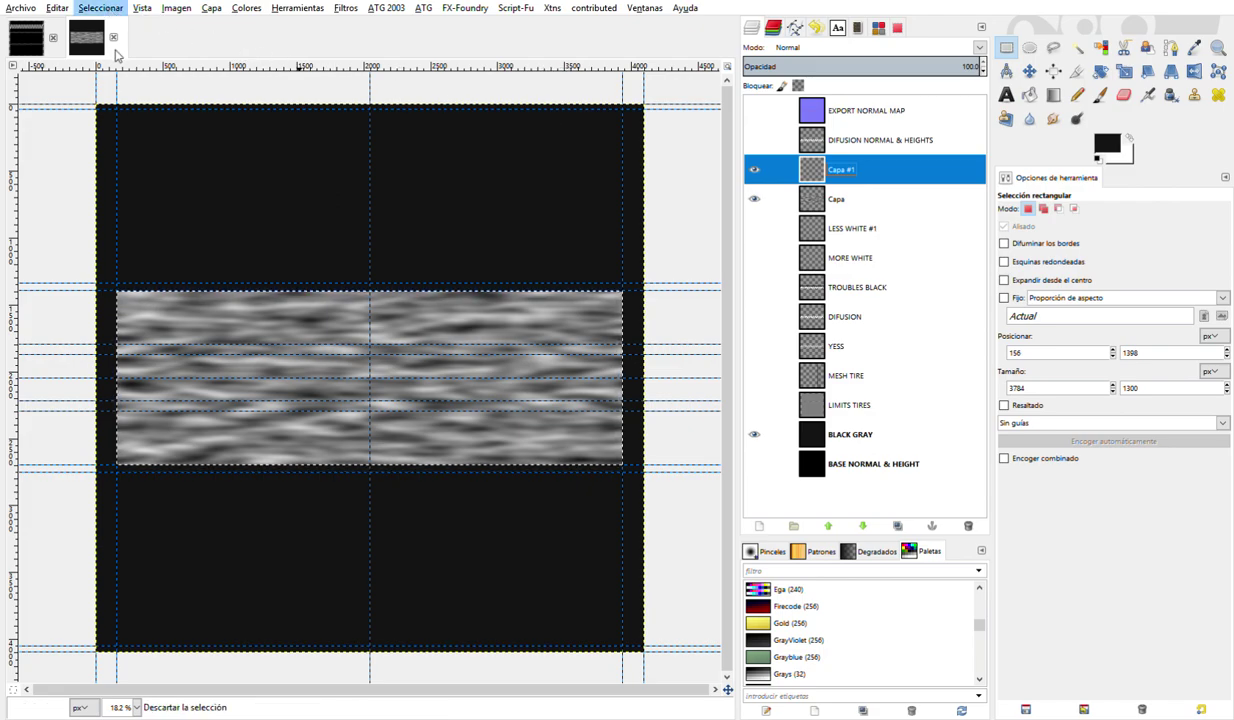
pyautogui.click(113, 72)
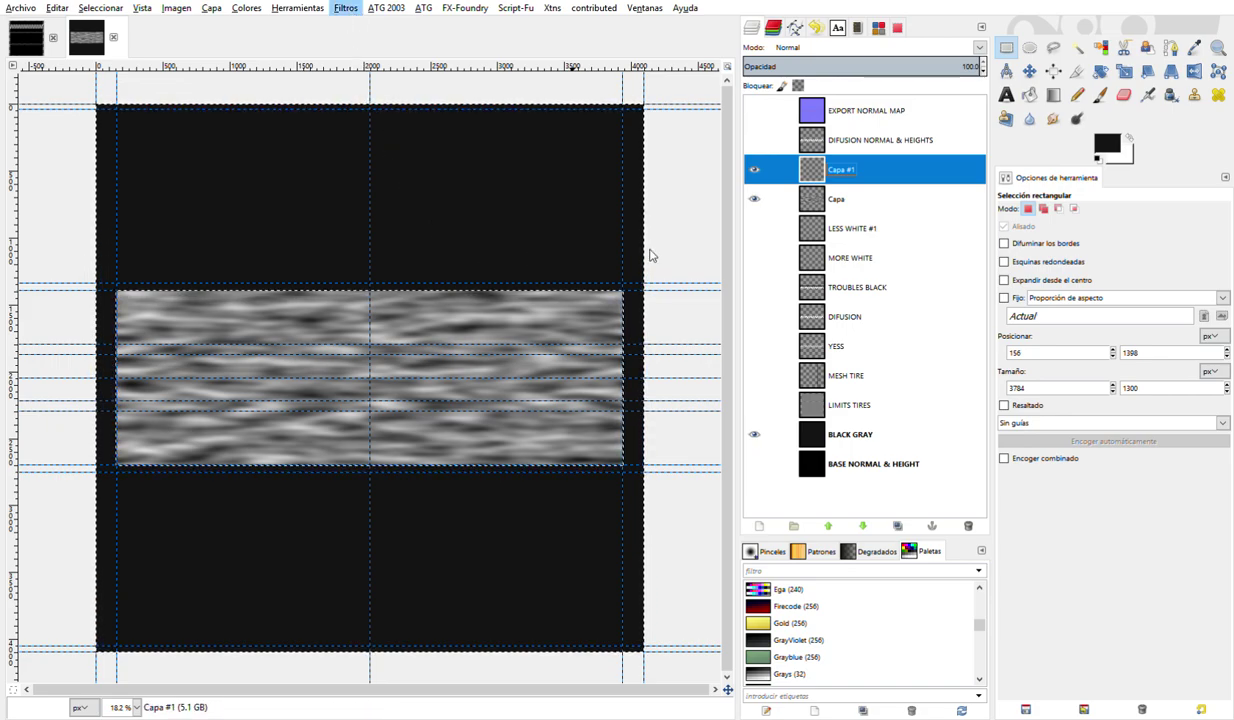
pyautogui.hotkey('ctrl', 'f')
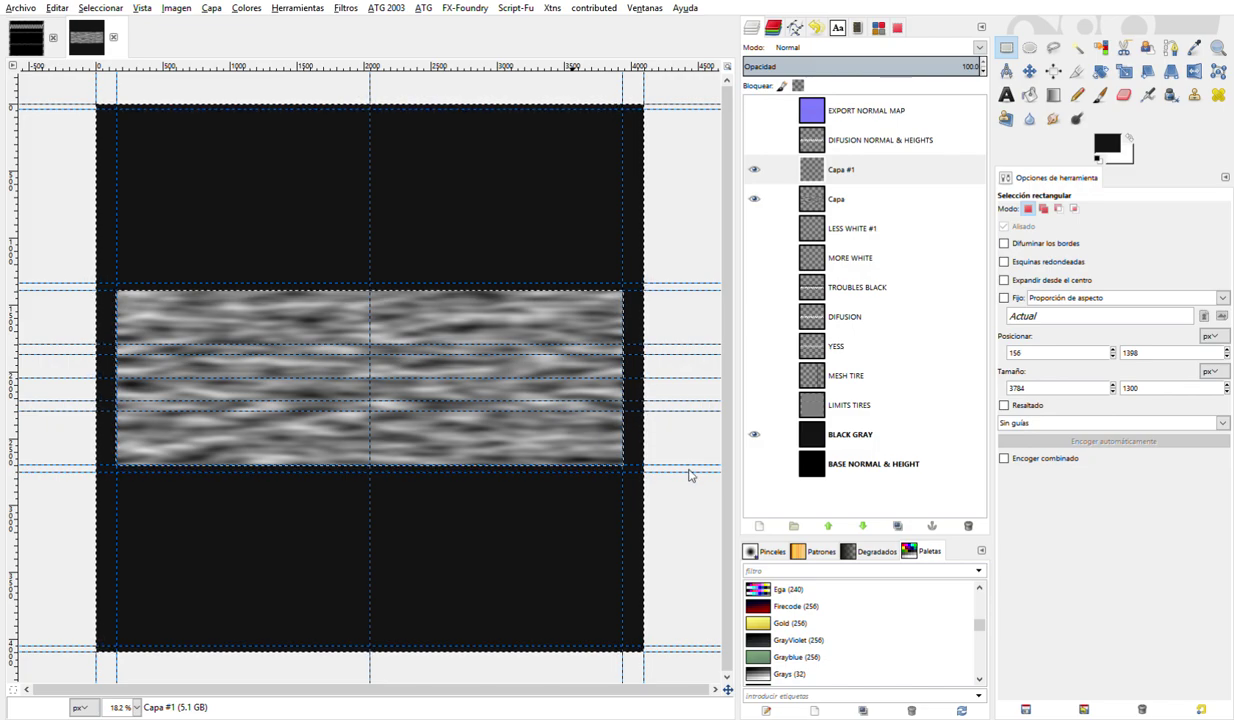
pyautogui.hotkey('ctrl', 'f')
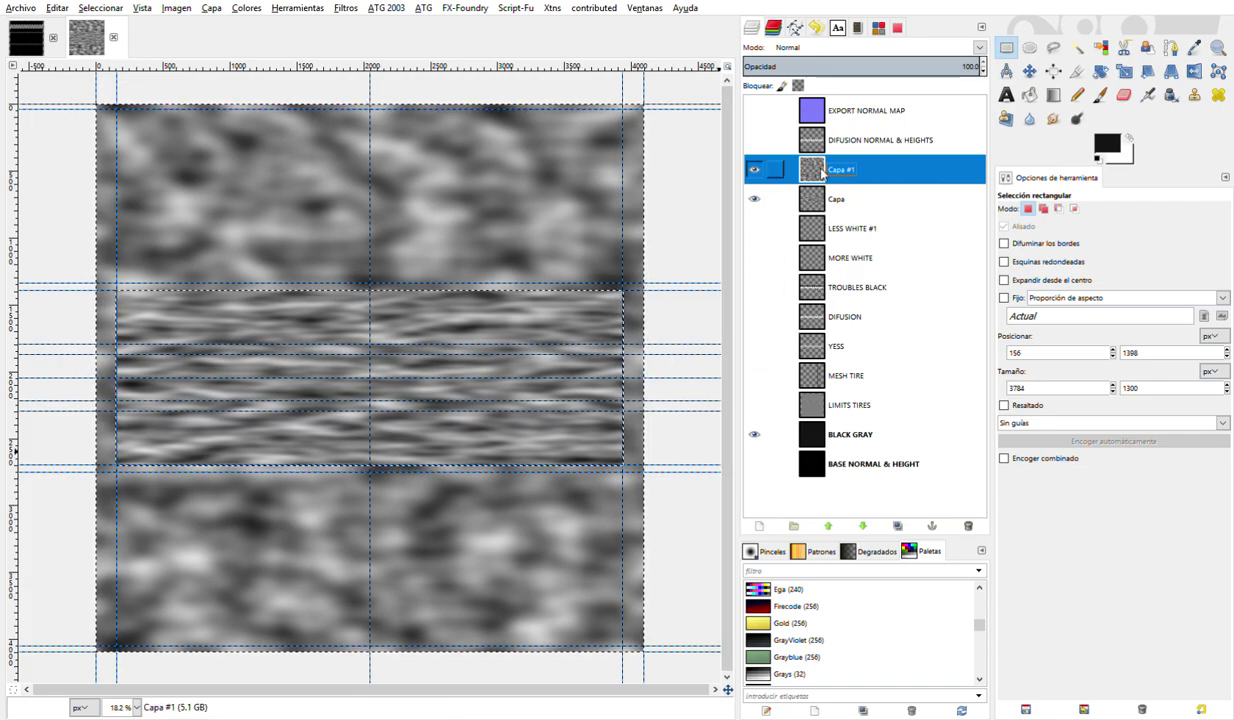
pyautogui.hotkey('ctrl', 'm')
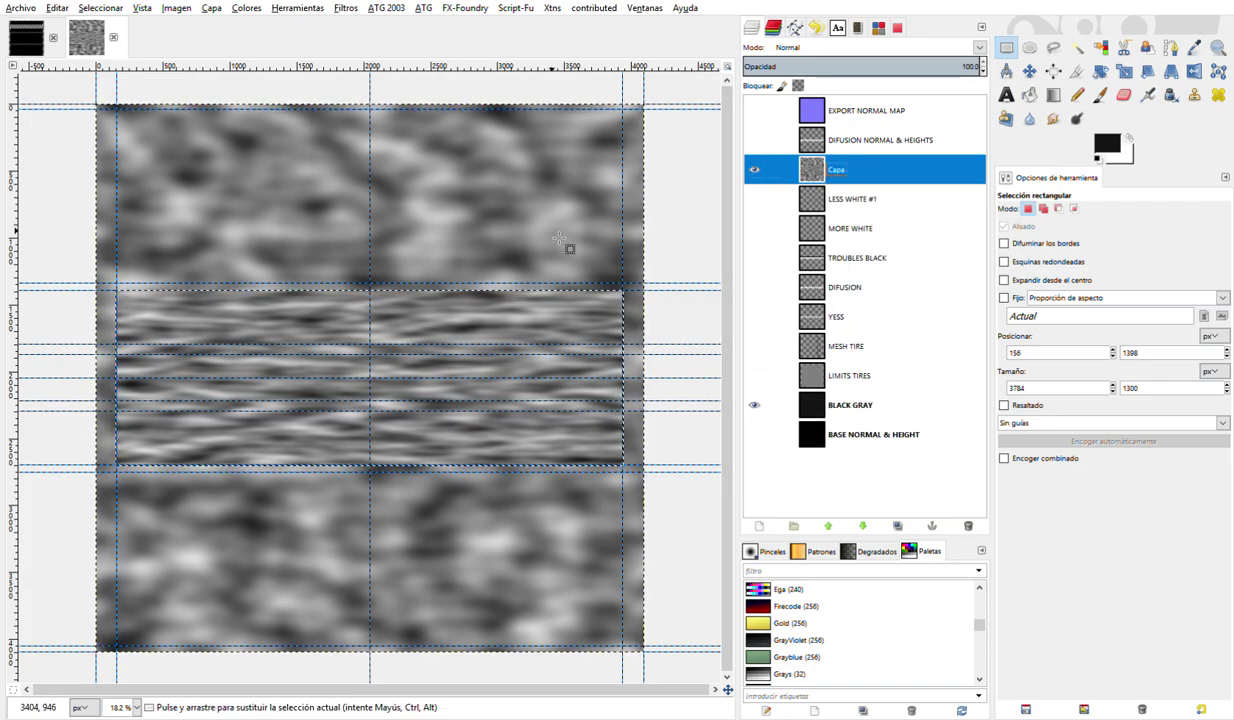
pyautogui.click(100, 8)
# - Clear the selection, blur Capa again, and set its mode to Claridad suave
pyautogui.click(110, 48)
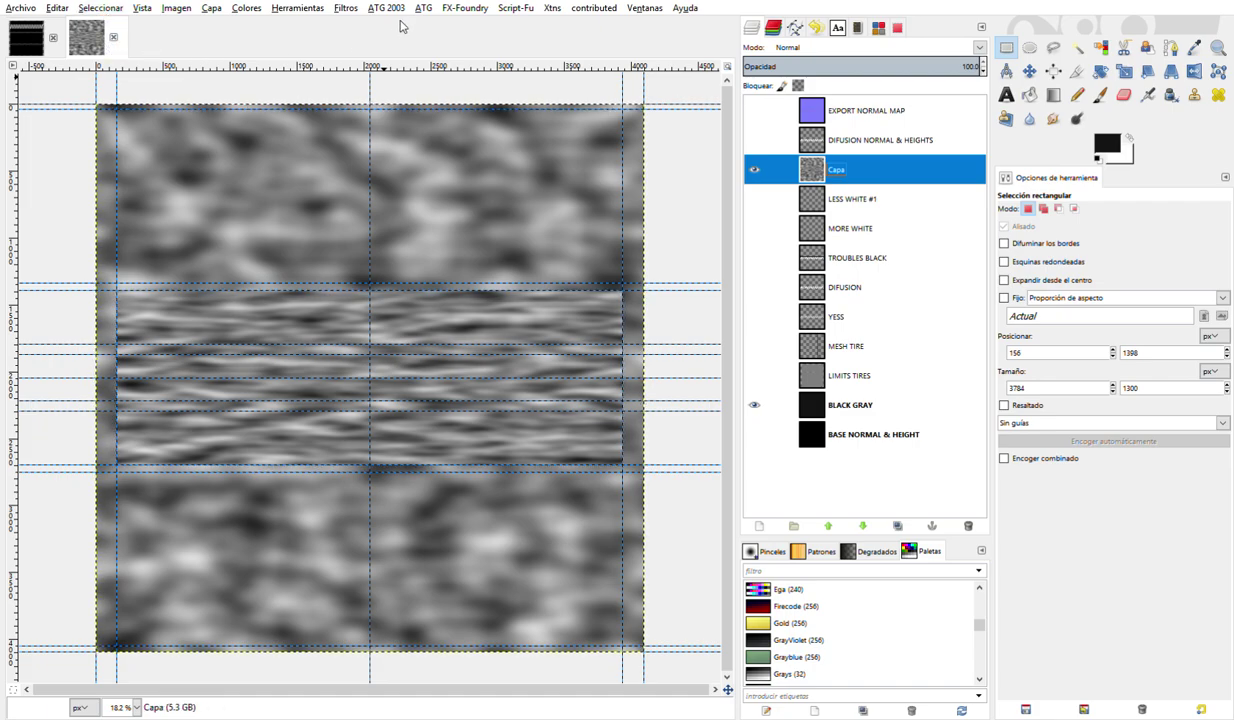
pyautogui.click(345, 9)
pyautogui.hotkey('ctrl', 'f')
pyautogui.click(978, 48)
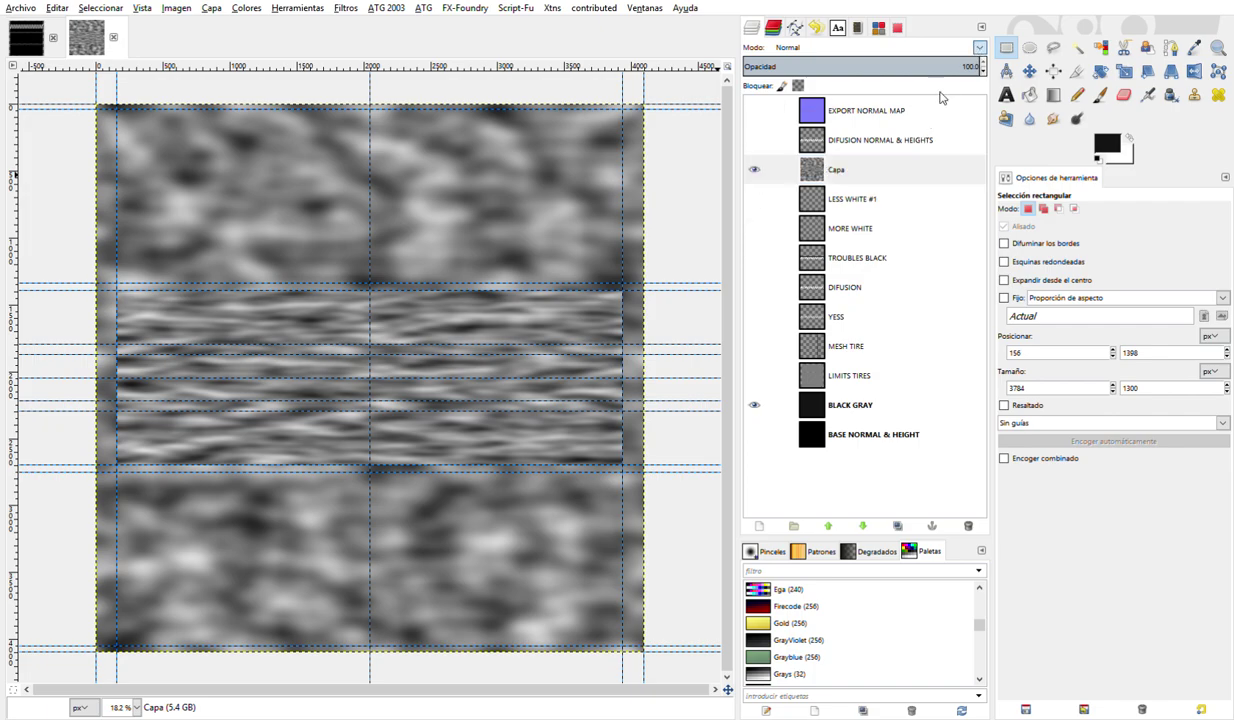
pyautogui.click(840, 237)
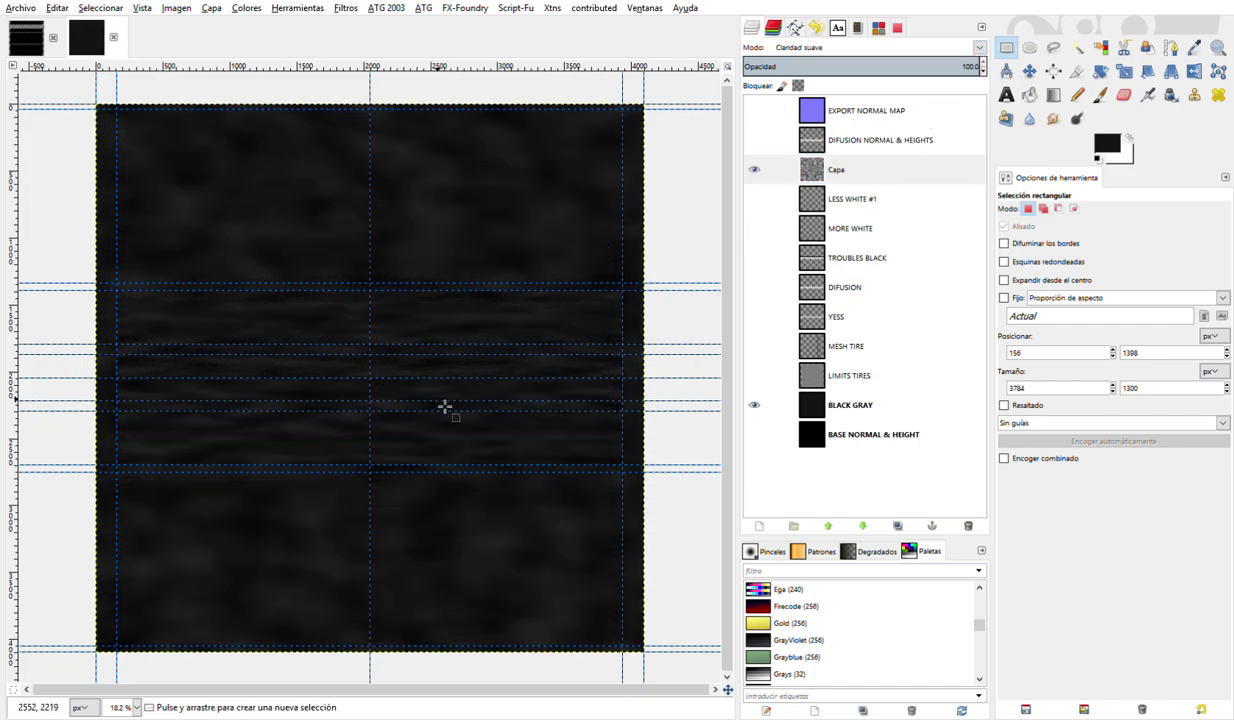
# - Make DIFUSION, MORE WHITE, LESS WHITE #1 and Capa visible together over the tread
pyautogui.scroll(2, 428, 392)
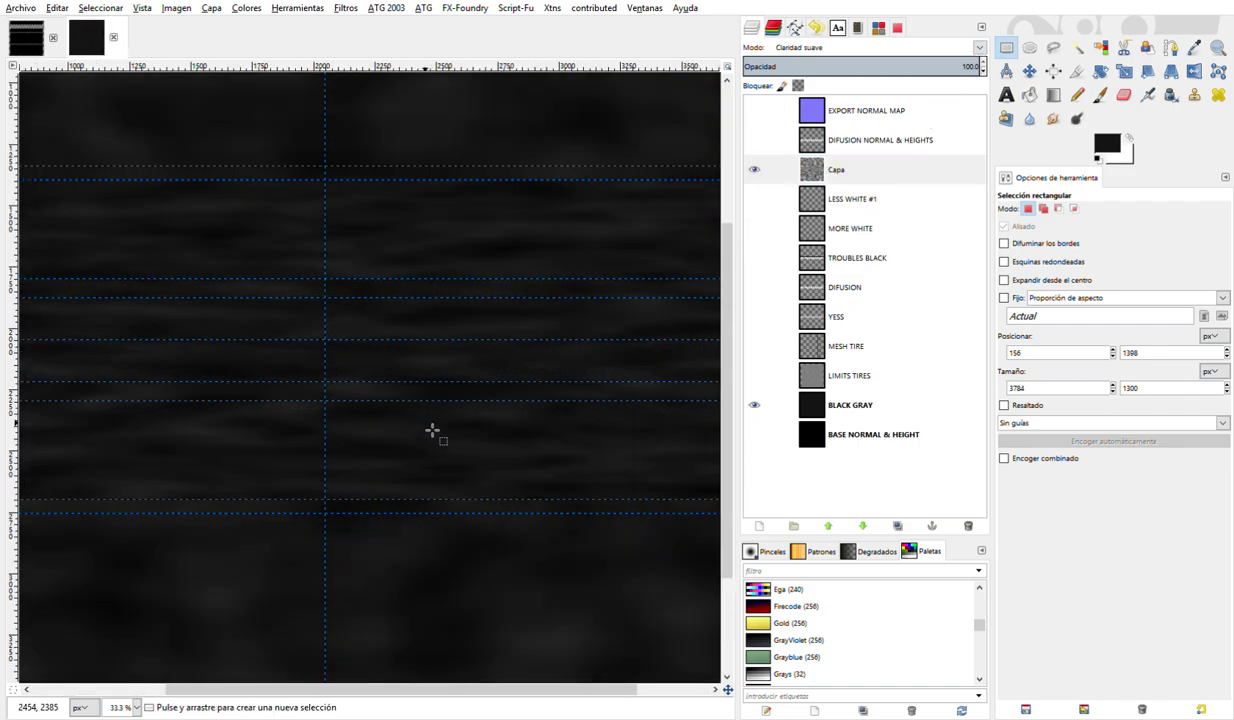
pyautogui.click(756, 318)
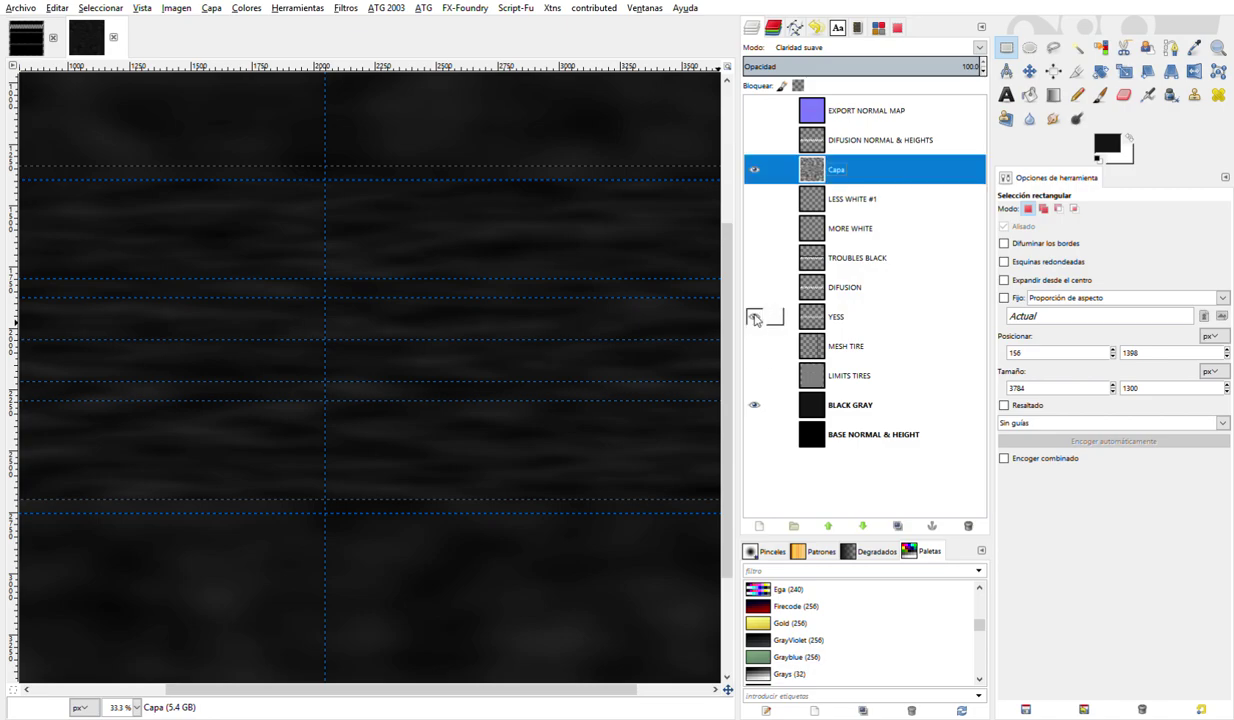
pyautogui.click(754, 170)
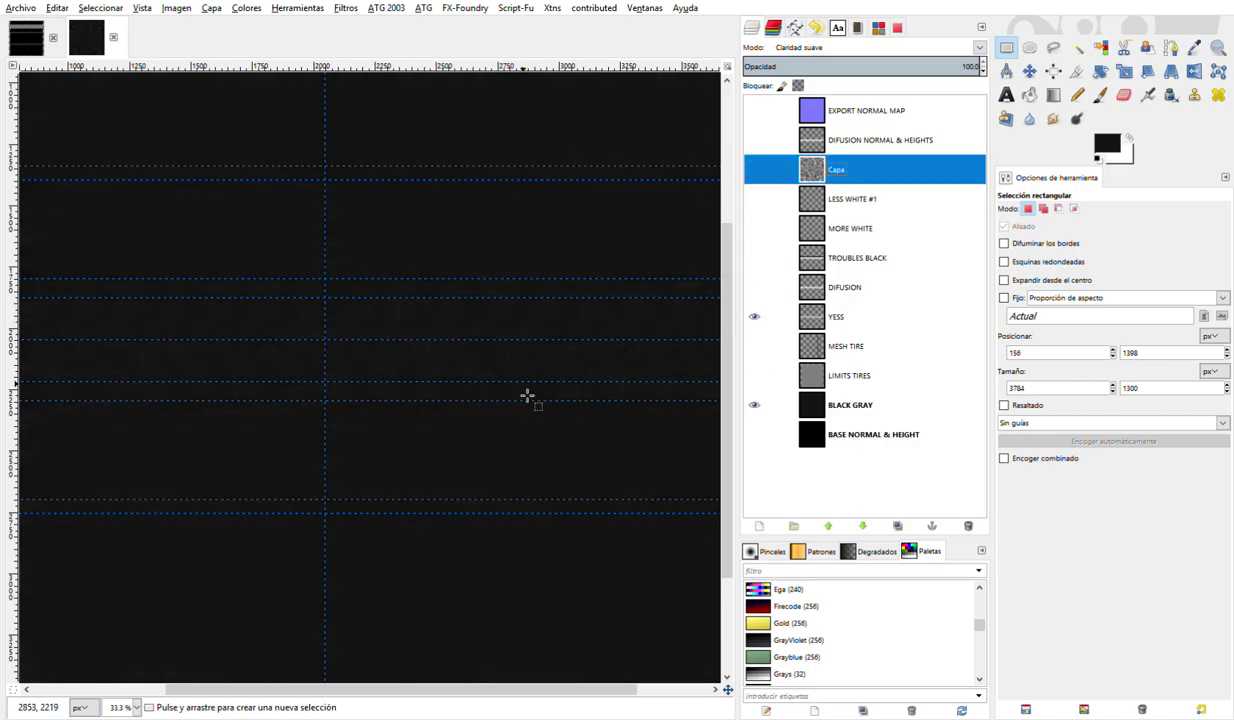
pyautogui.keyDown('ctrl'); pyautogui.scroll(2, 485, 378); pyautogui.keyUp('ctrl')
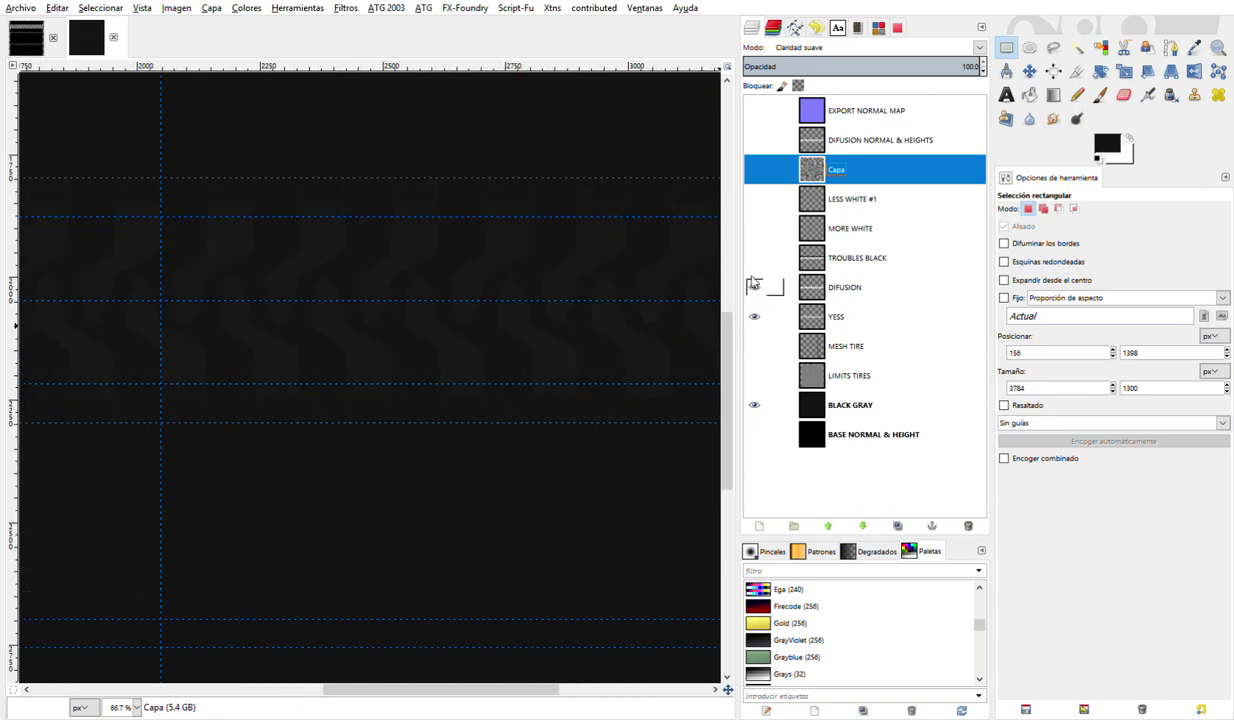
pyautogui.click(755, 288)
pyautogui.click(754, 228)
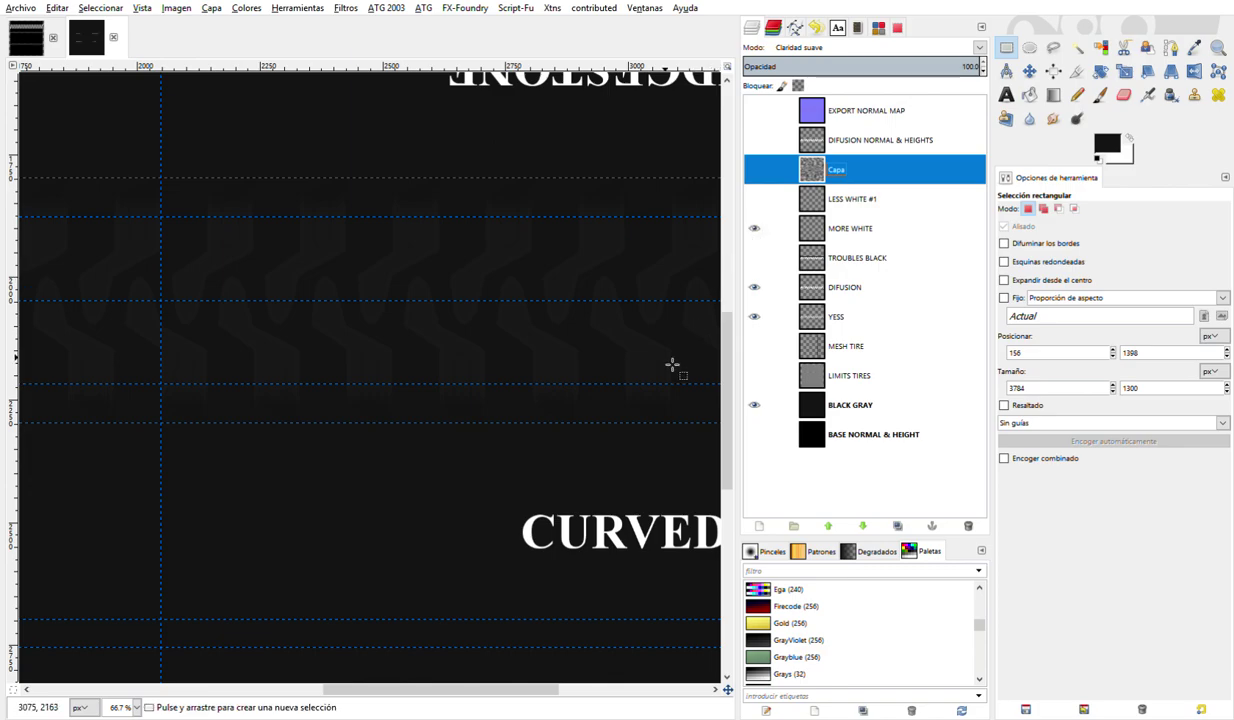
pyautogui.scroll(3, 662, 400)
pyautogui.click(754, 198)
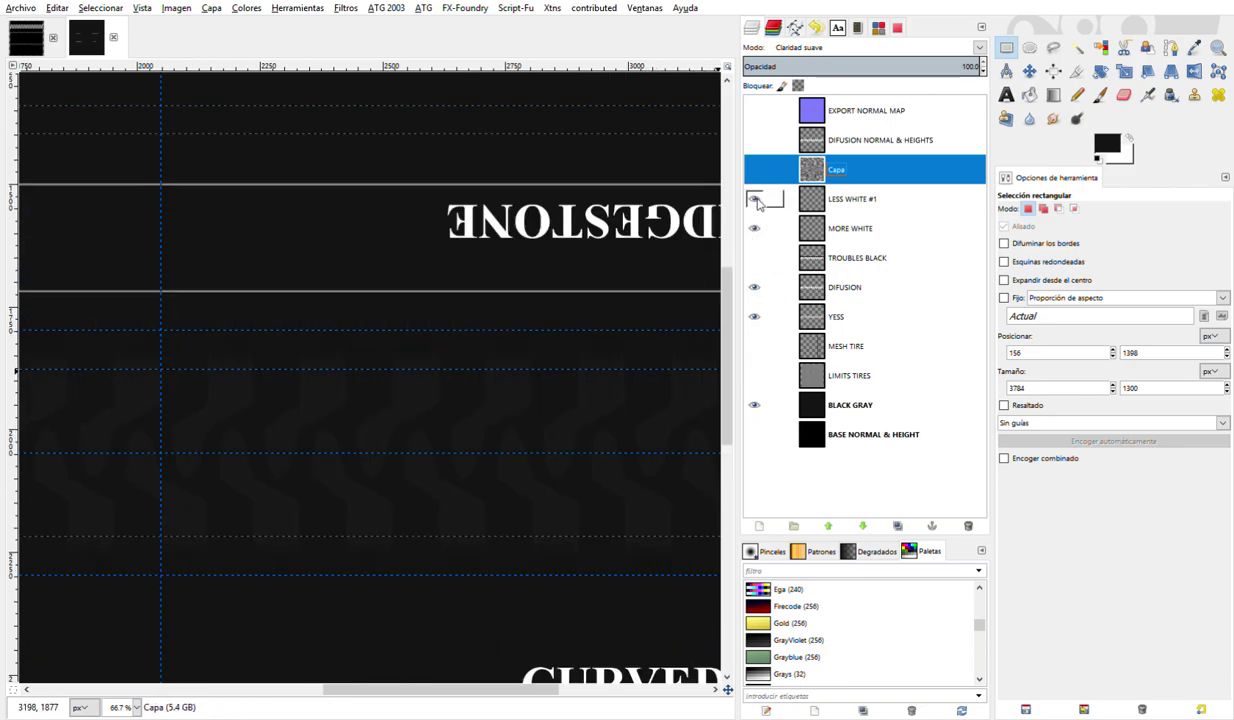
pyautogui.scroll(3, 662, 303)
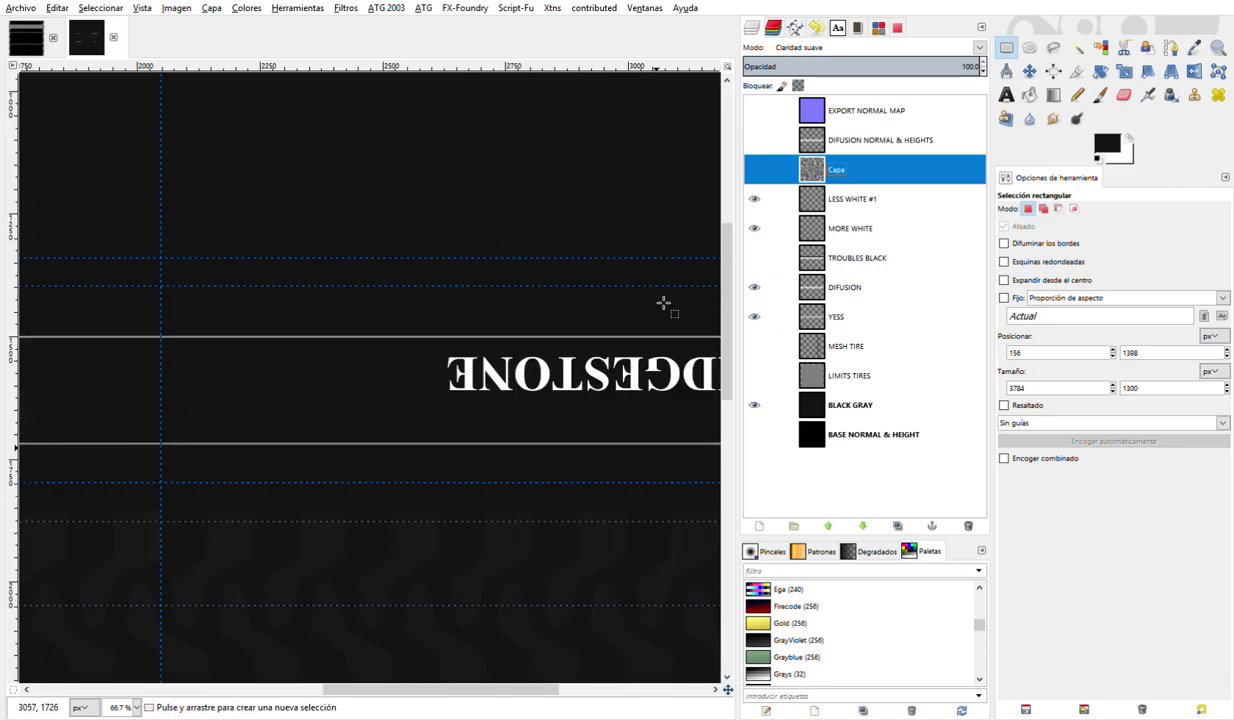
pyautogui.click(754, 170)
pyautogui.scroll(-3, 661, 276)
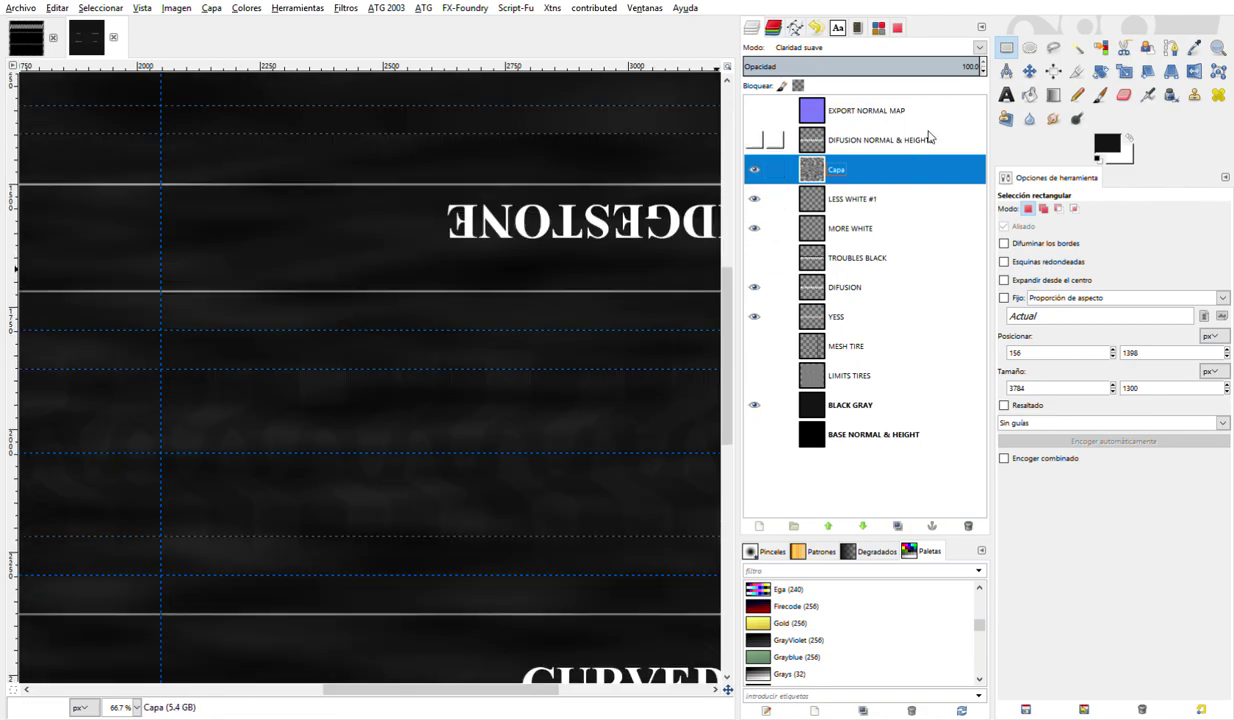
pyautogui.click(977, 70)
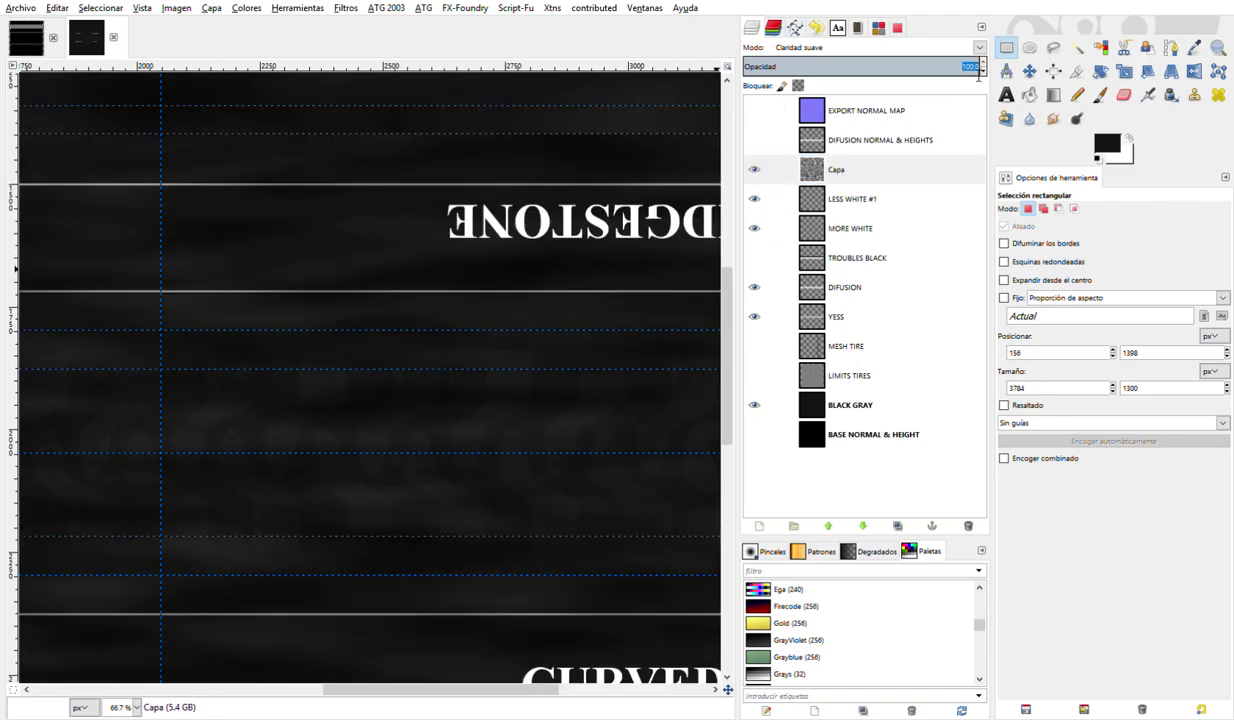
# - Set Capa's opacity to 10 and zoom around to inspect the BRIDGESTONE and CURVED text
pyautogui.write('10')
pyautogui.press('Return')
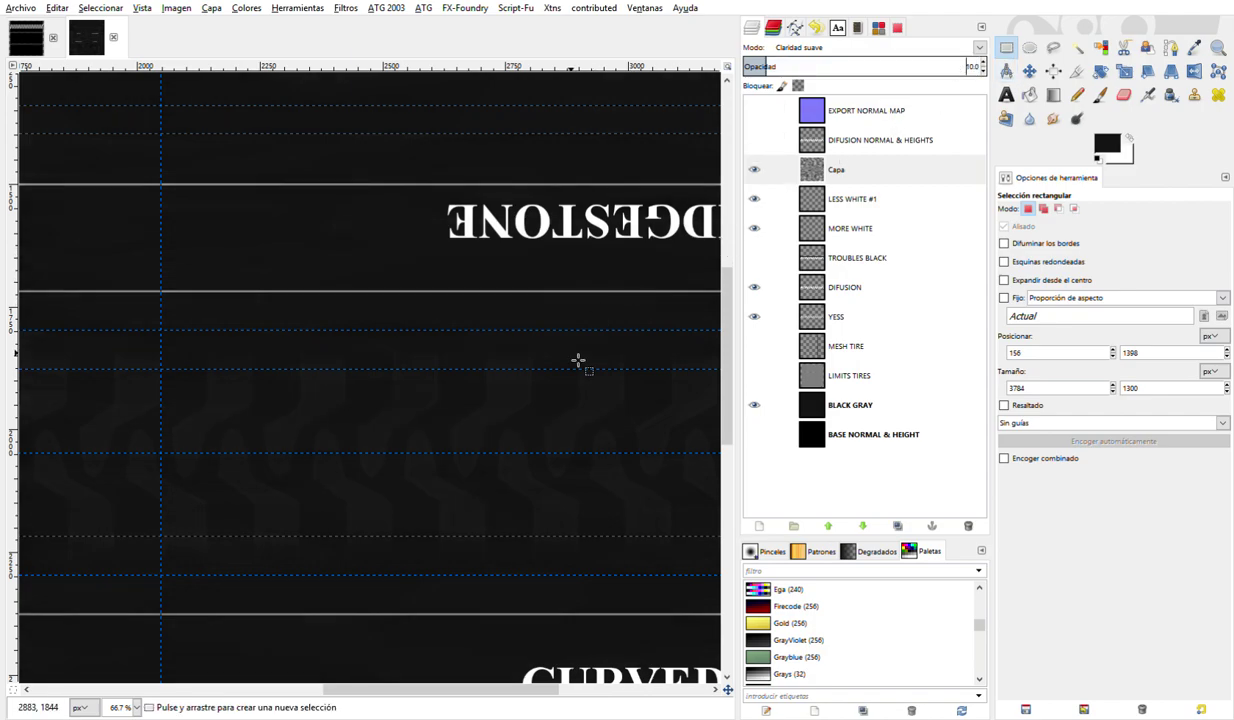
pyautogui.scroll(-2, 578, 360)
pyautogui.scroll(1, 578, 360)
pyautogui.scroll(-1, 578, 360)
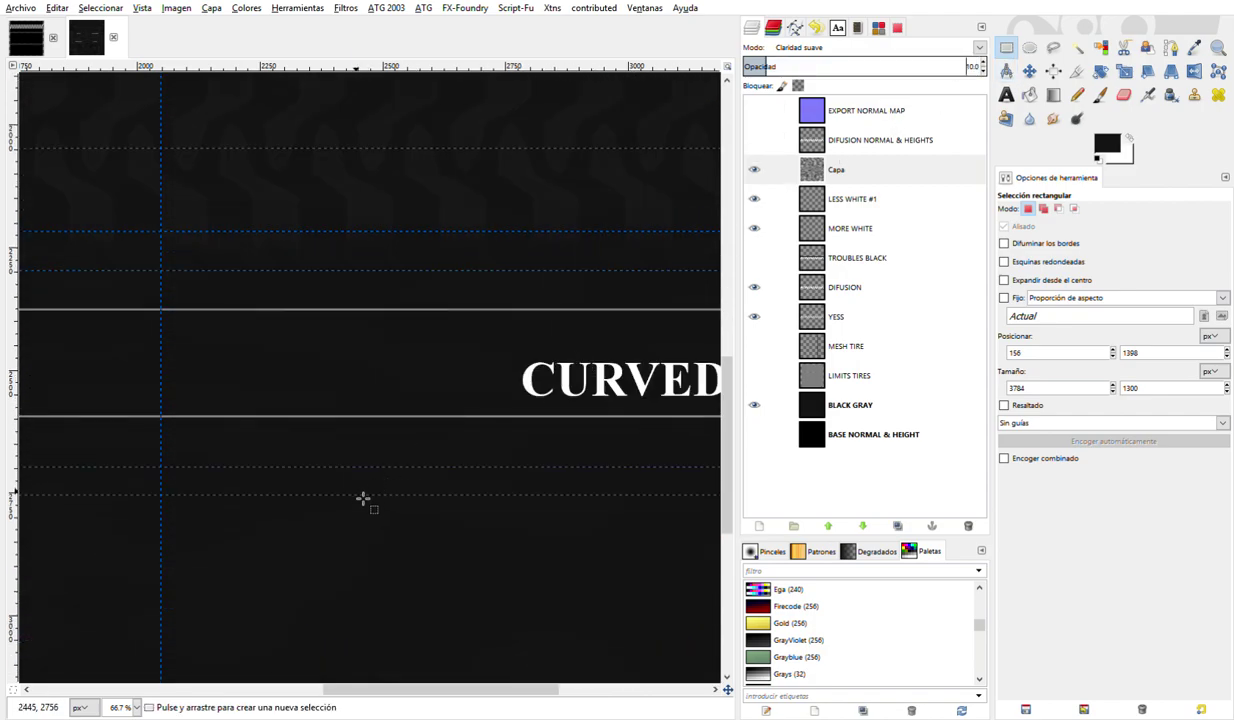
pyautogui.keyDown('ctrl'); pyautogui.scroll(2, 370, 566); pyautogui.keyUp('ctrl')
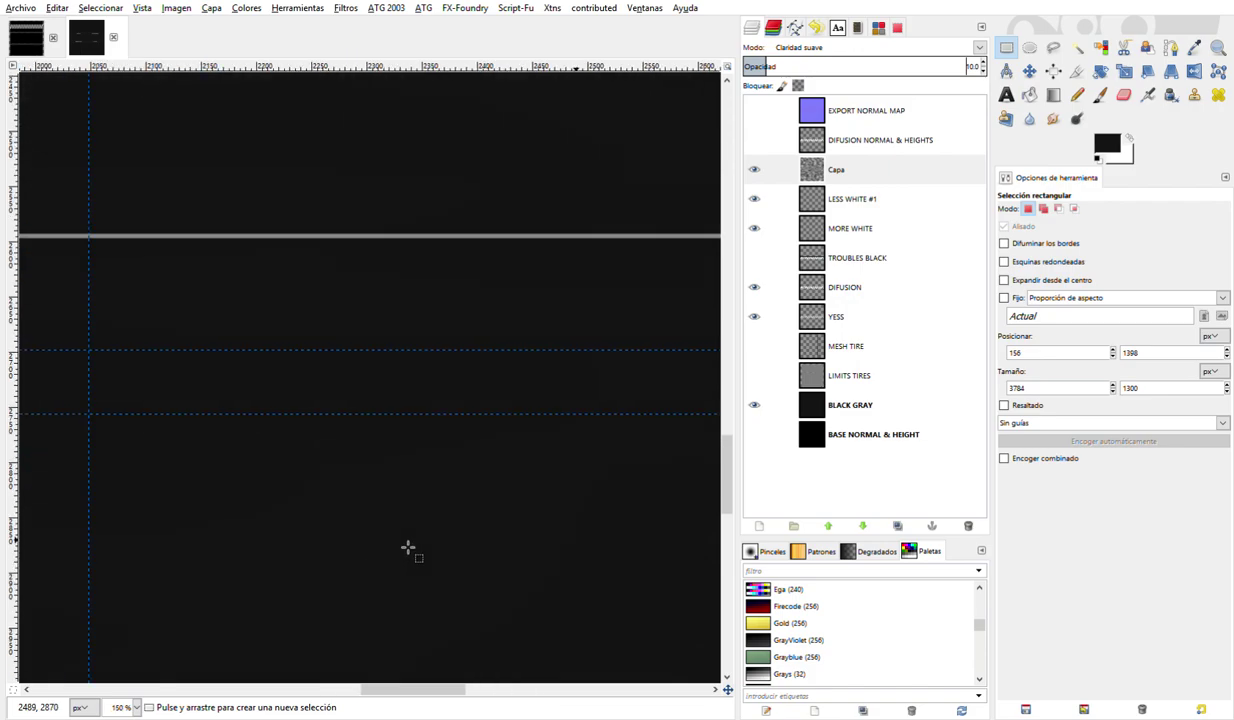
pyautogui.keyDown('ctrl'); pyautogui.scroll(-3, 413, 546); pyautogui.keyUp('ctrl')
pyautogui.scroll(-2, 413, 546)
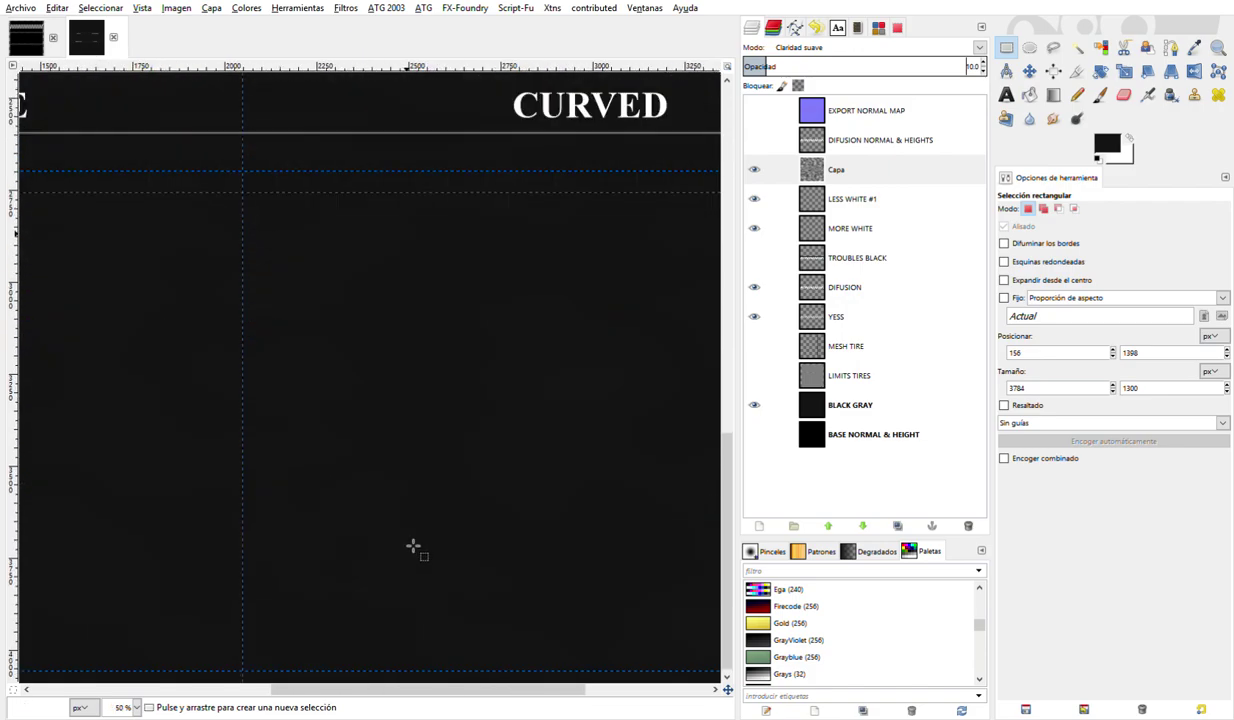
pyautogui.hscroll(-5, 413, 546)
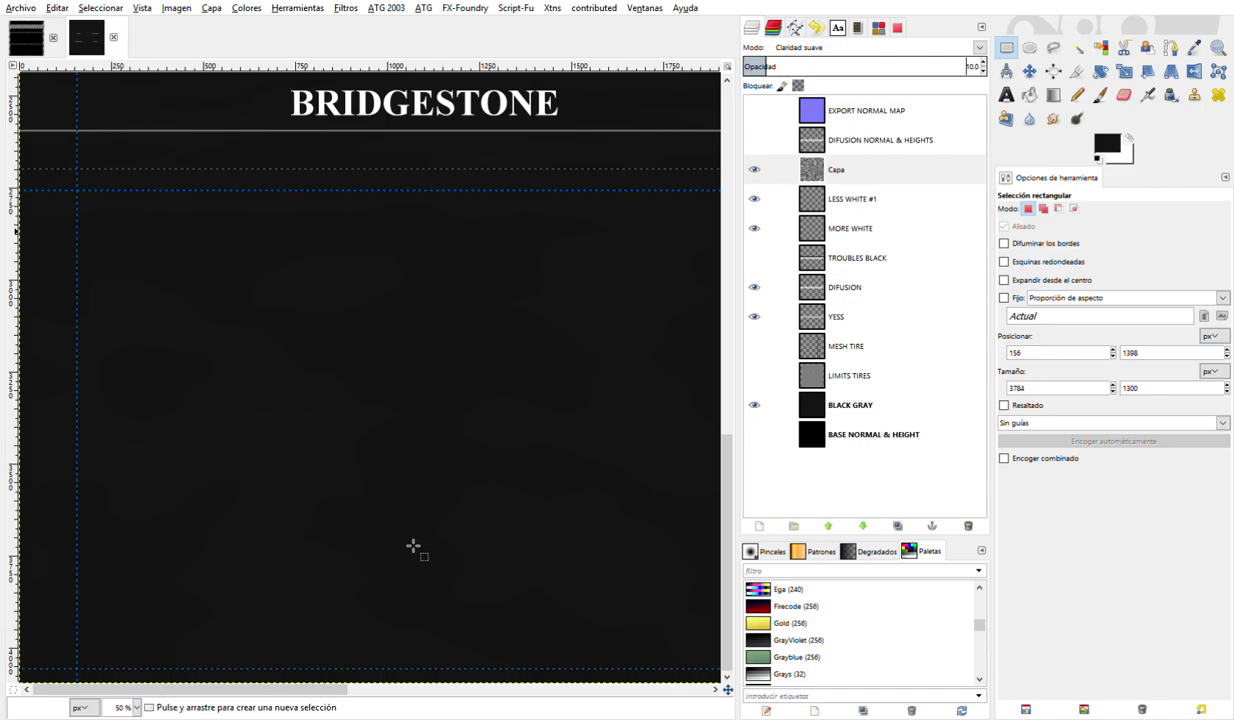
pyautogui.keyDown('ctrl'); pyautogui.scroll(-1, 427, 512); pyautogui.keyUp('ctrl')
pyautogui.keyDown('ctrl'); pyautogui.scroll(2, 410, 526); pyautogui.keyUp('ctrl')
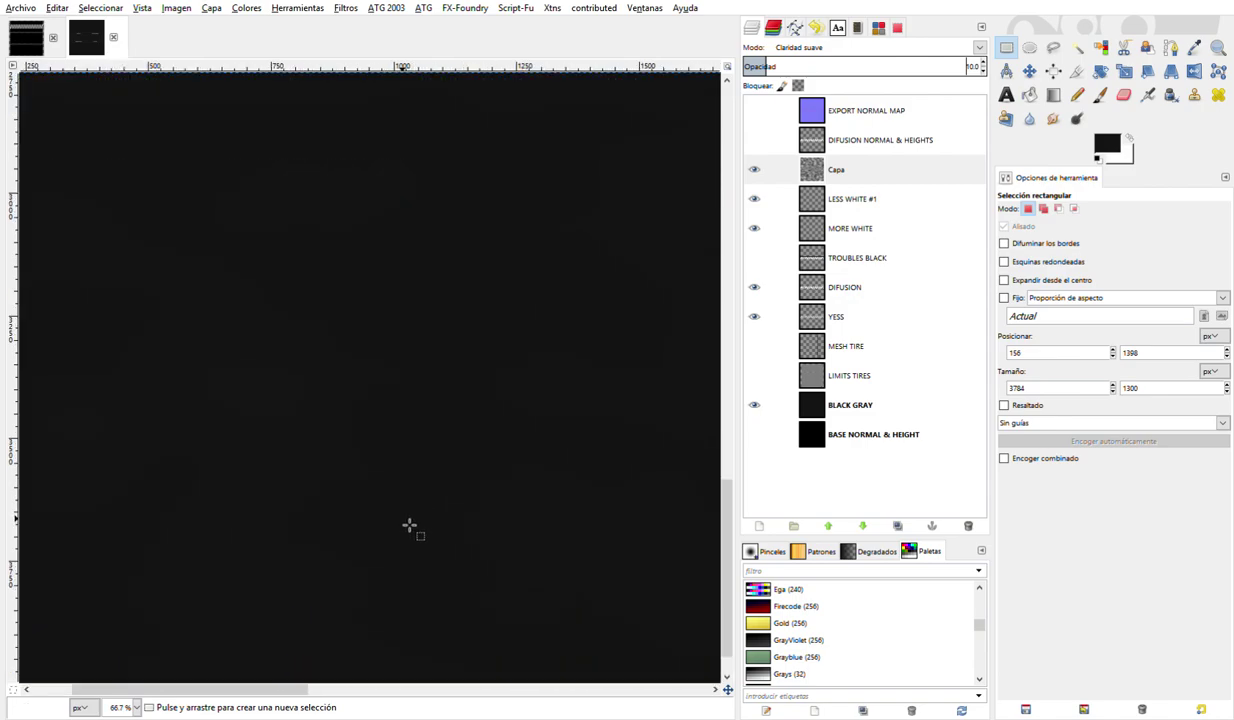
pyautogui.keyDown('ctrl'); pyautogui.scroll(-2, 410, 526); pyautogui.keyUp('ctrl')
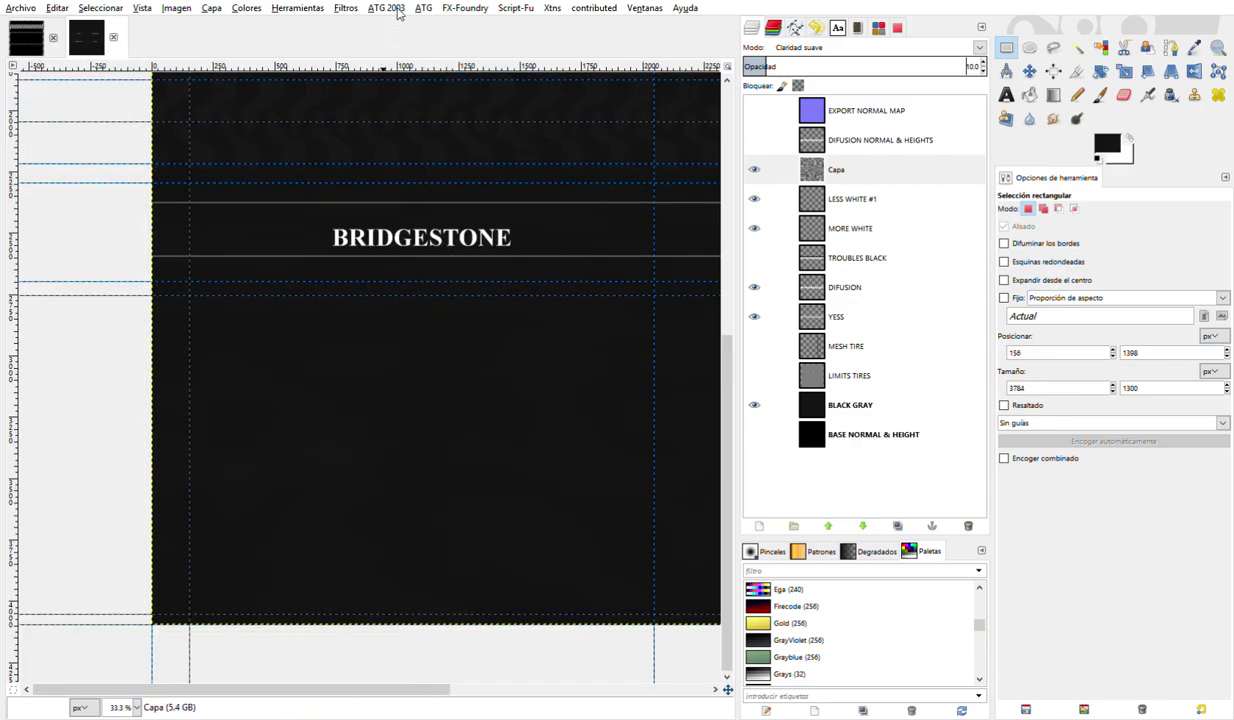
# - Apply Gaussian Blur to Capa, repeat it three more times, and zoom in to check
pyautogui.click(350, 9)
pyautogui.click(600, 99)
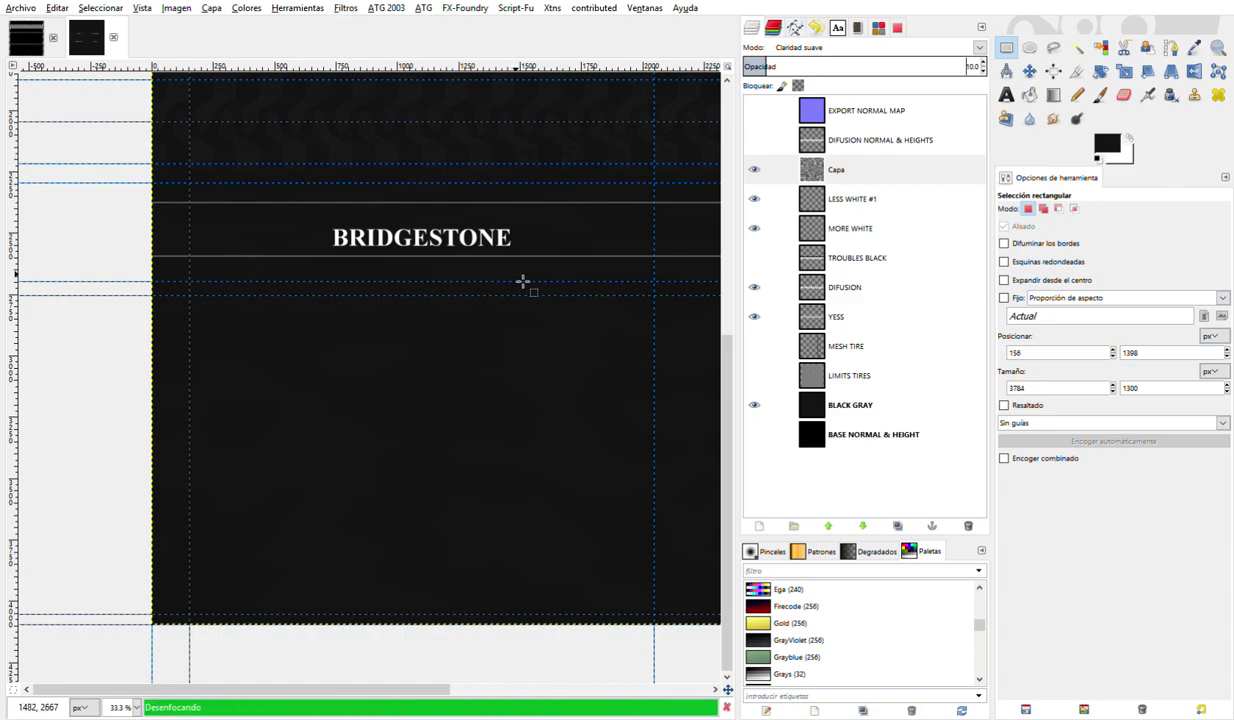
pyautogui.hotkey('ctrl', 'f')
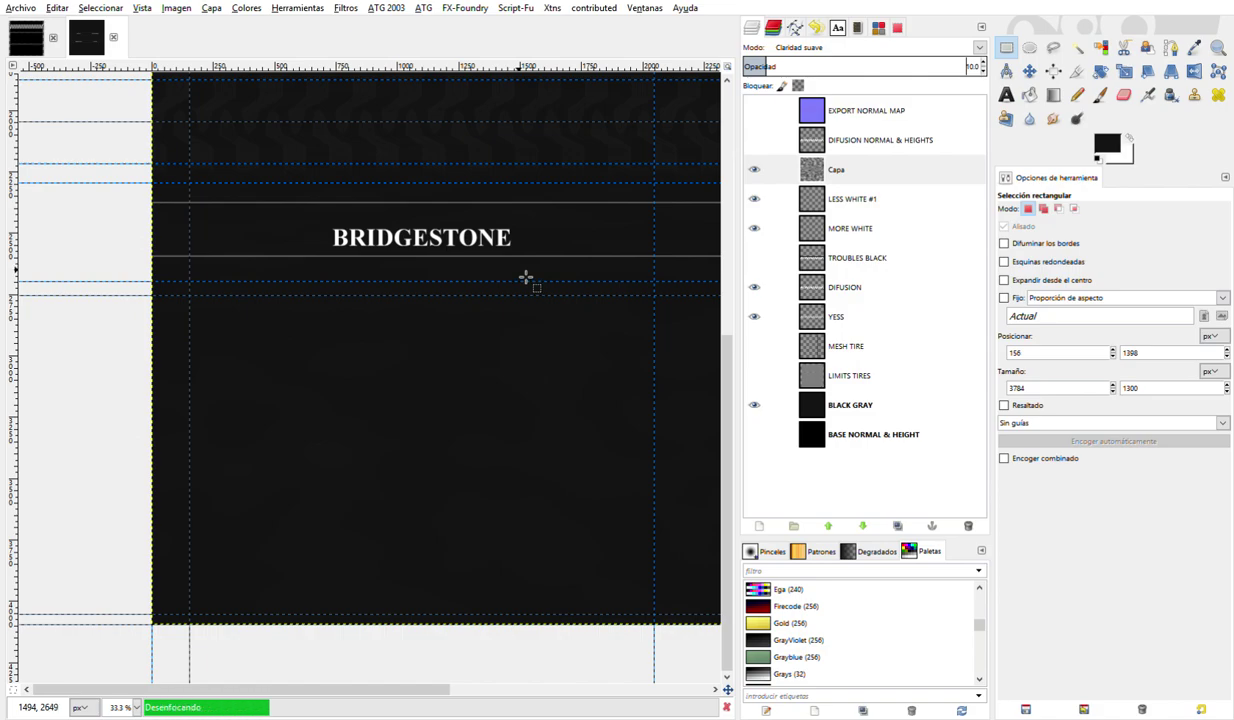
pyautogui.hotkey('ctrl', 'f')
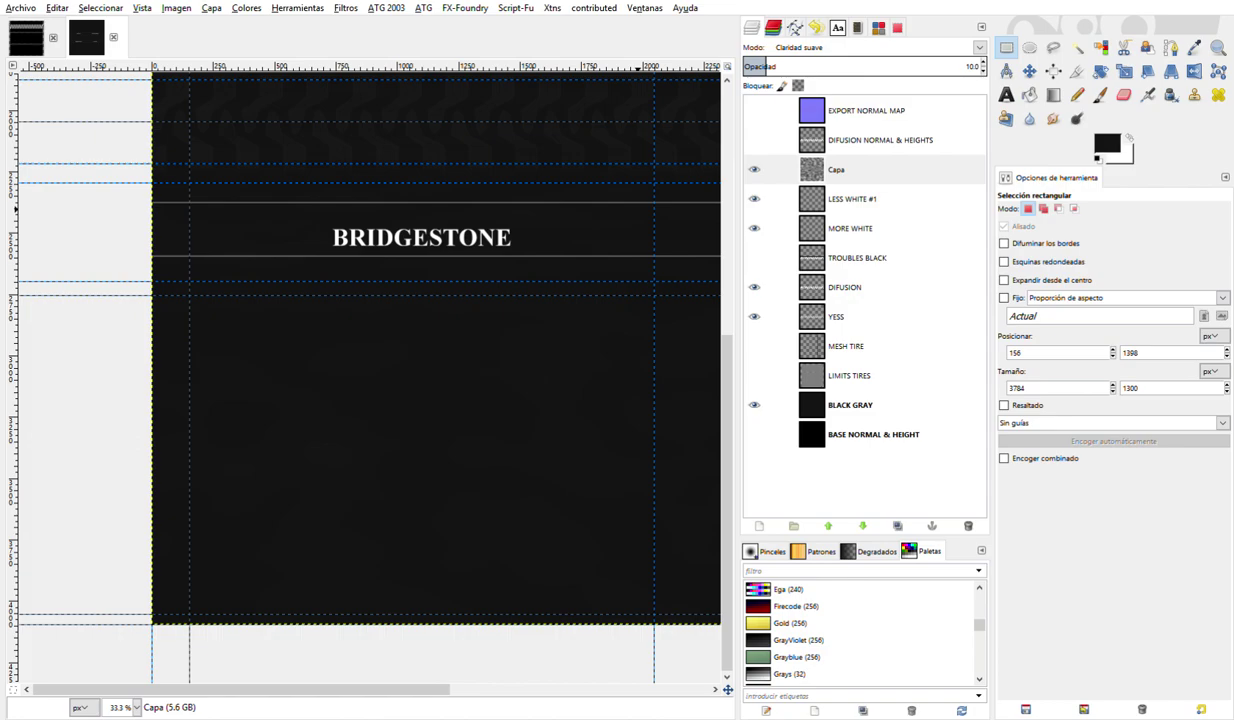
pyautogui.hotkey('ctrl', 'f')
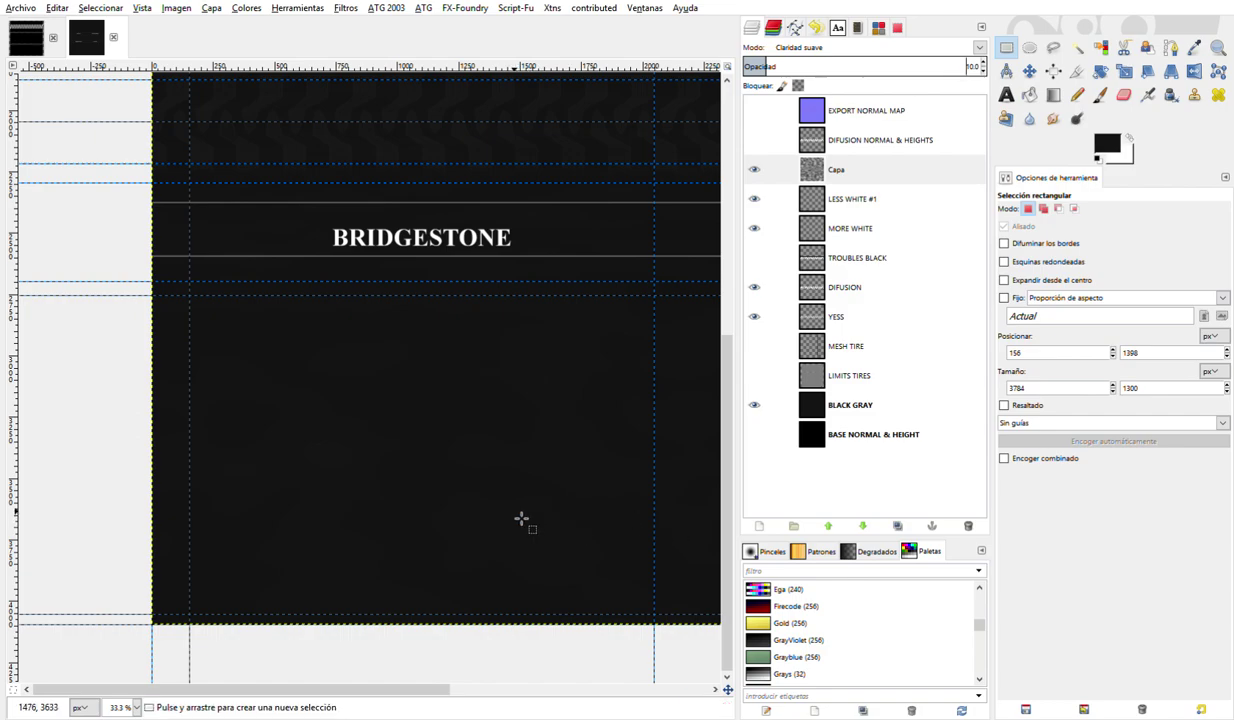
pyautogui.scroll(4, 383, 548)
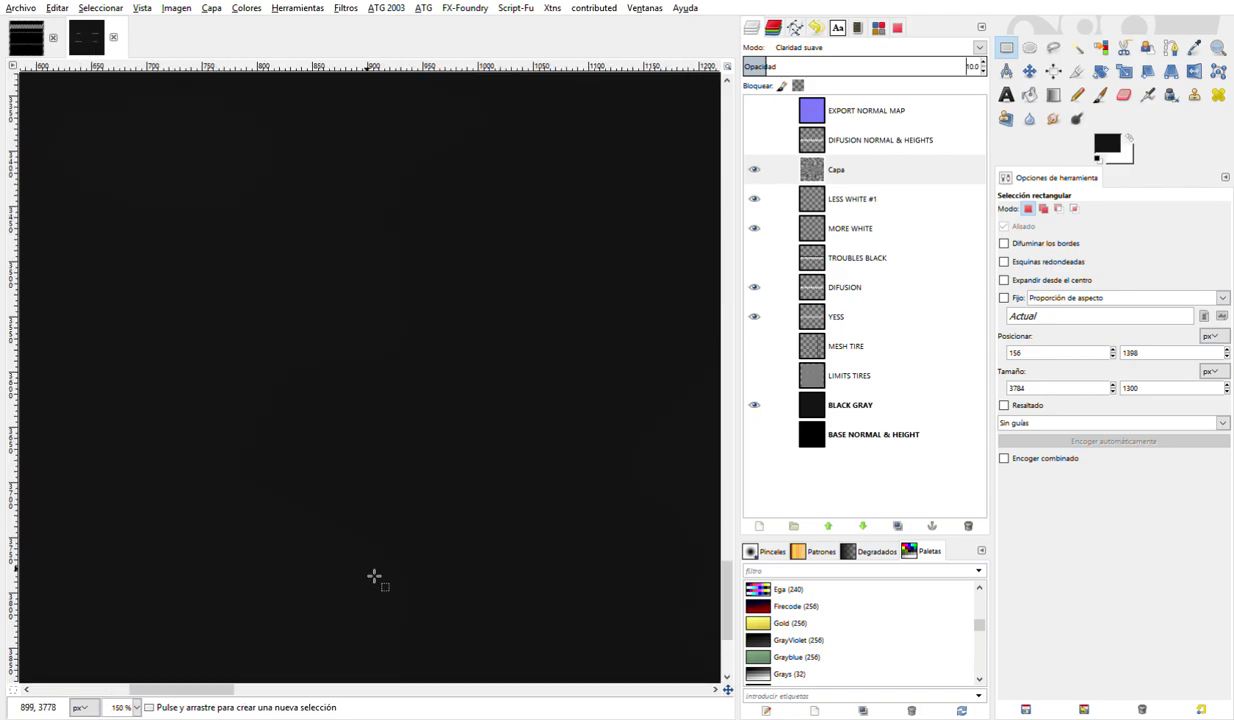
pyautogui.scroll(3, 440, 558)
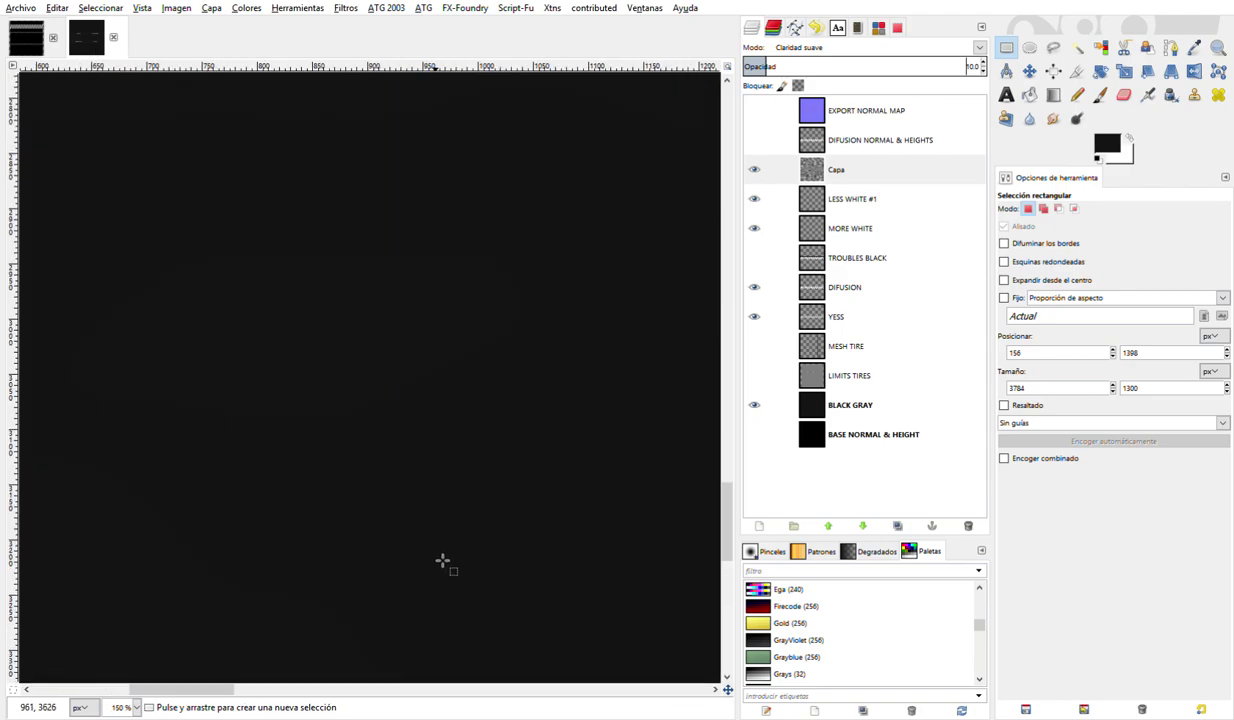
pyautogui.scroll(-4, 442, 561)
pyautogui.scroll(3, 442, 561)
pyautogui.scroll(2, 442, 561)
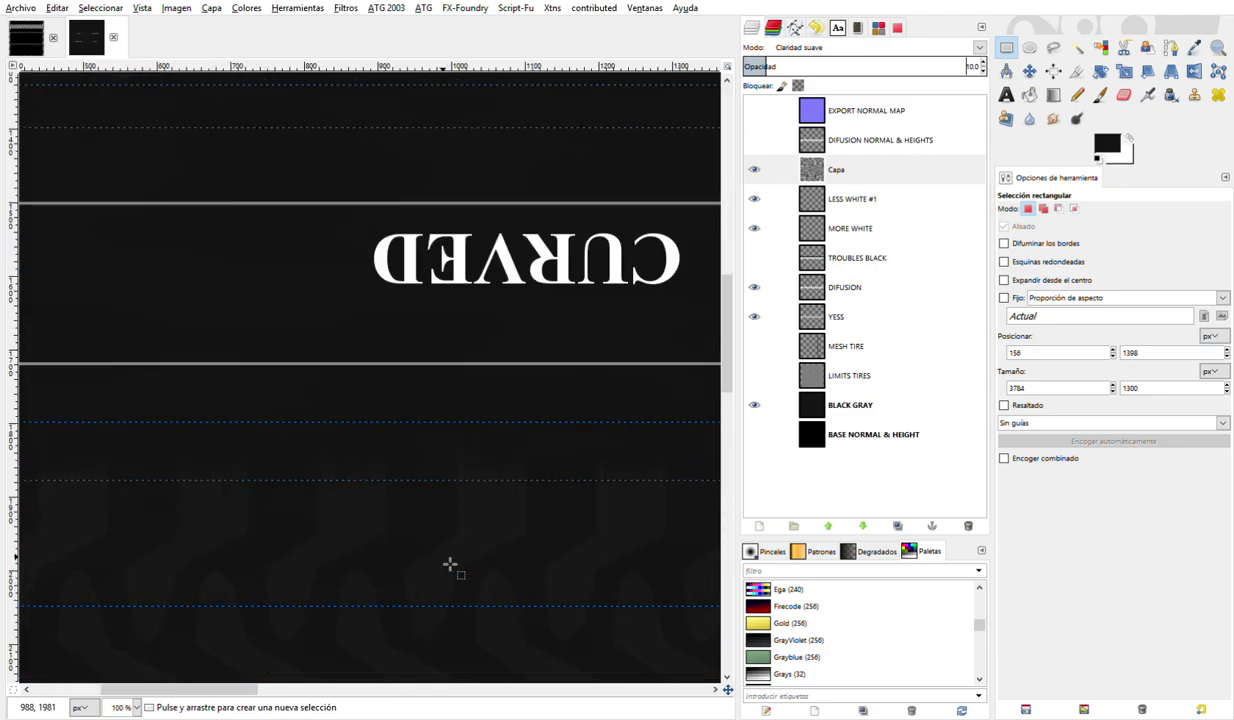
pyautogui.scroll(1, 447, 563)
pyautogui.scroll(1, 450, 565)
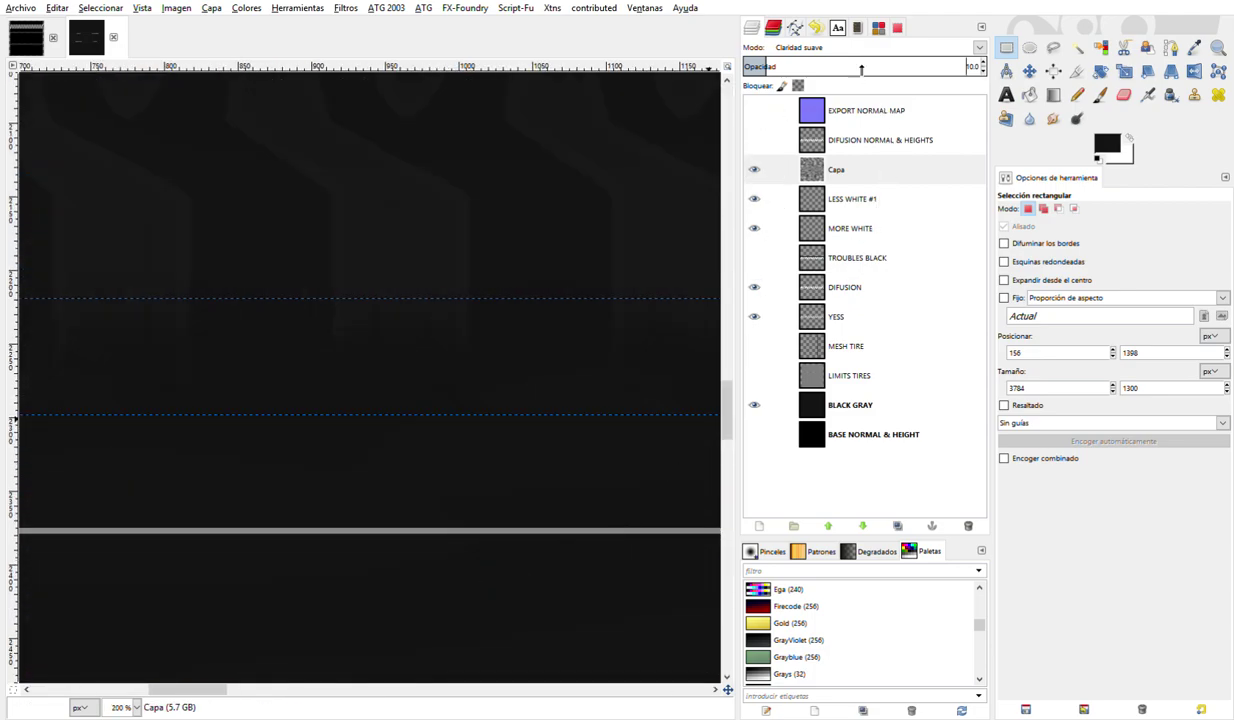
# - Set the Capa layer to Blanquear blend mode and soften it with Desenfoque sencillo
pyautogui.scroll(8, 857, 48)
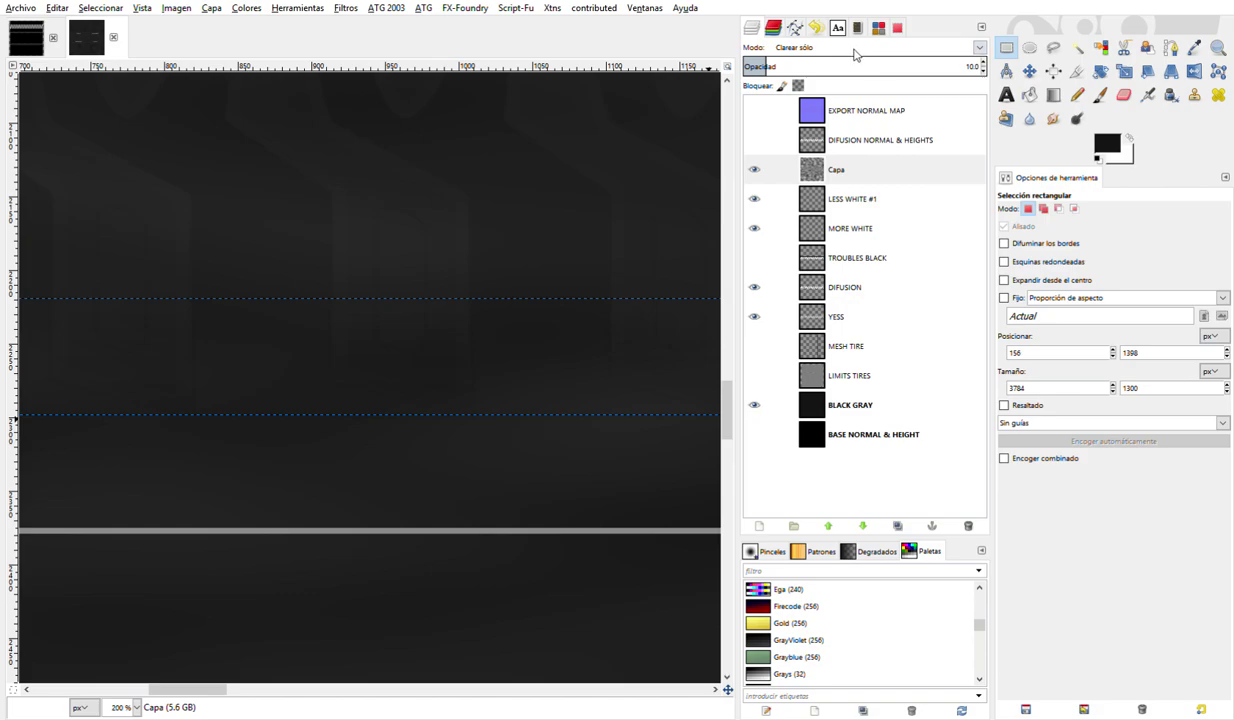
pyautogui.scroll(-1, 857, 55)
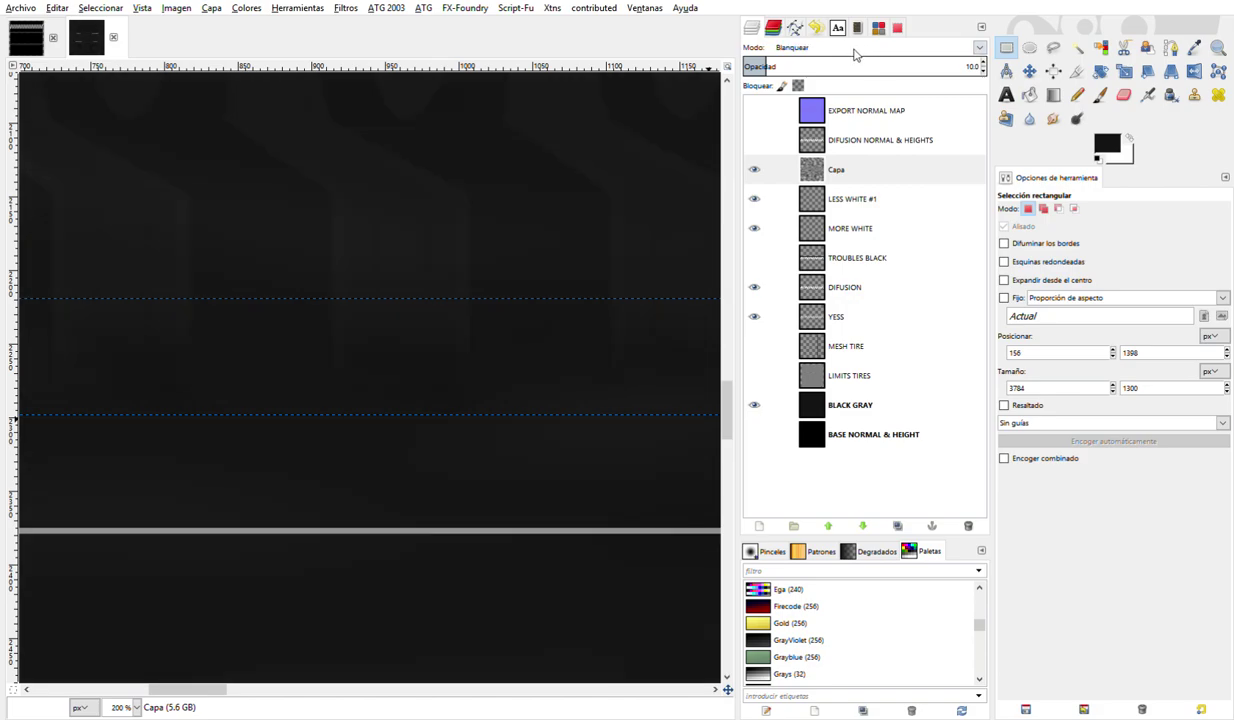
pyautogui.scroll(1, 855, 55)
pyautogui.scroll(-1, 855, 55)
pyautogui.scroll(-1, 855, 55)
pyautogui.scroll(-1, 855, 55)
pyautogui.scroll(-1, 855, 55)
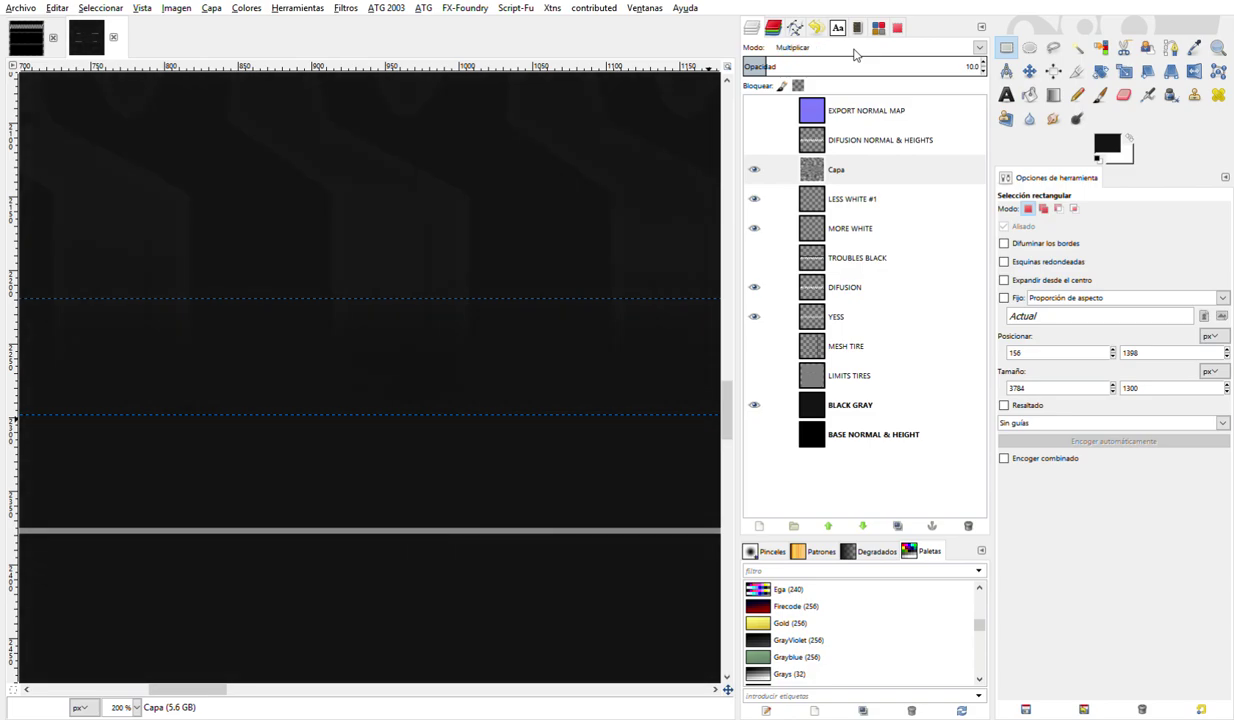
pyautogui.scroll(3, 855, 55)
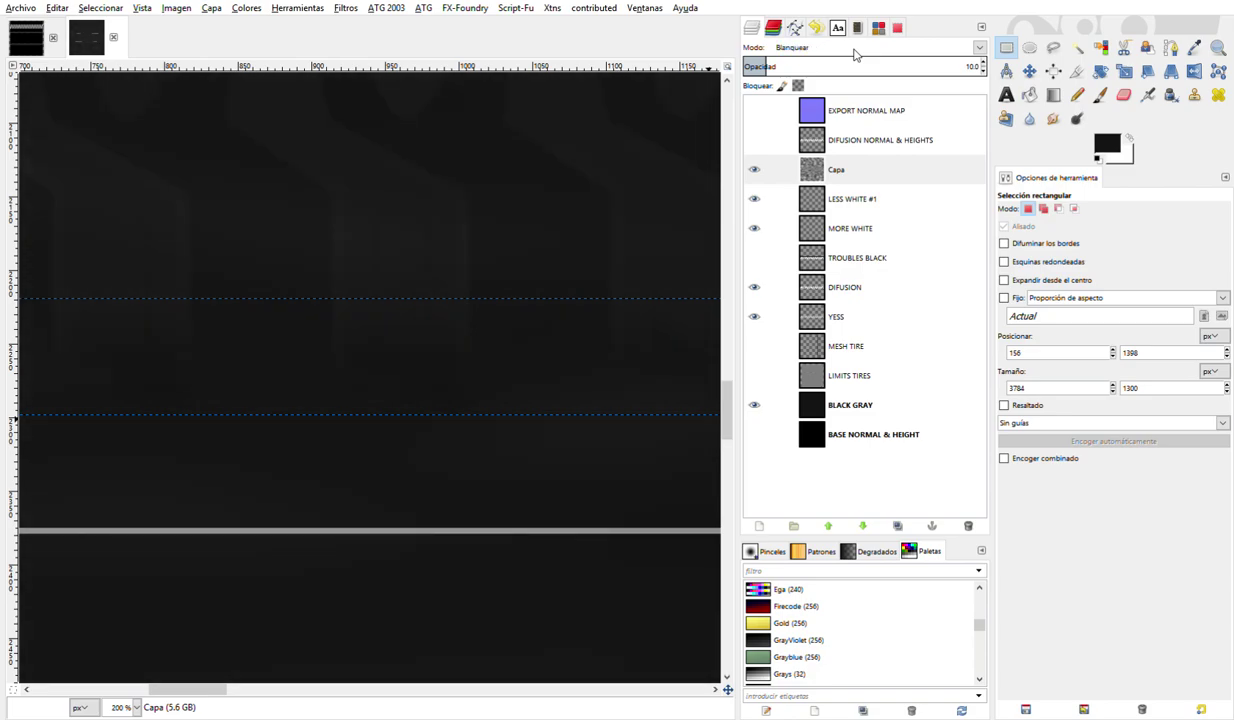
pyautogui.scroll(-3, 430, 349)
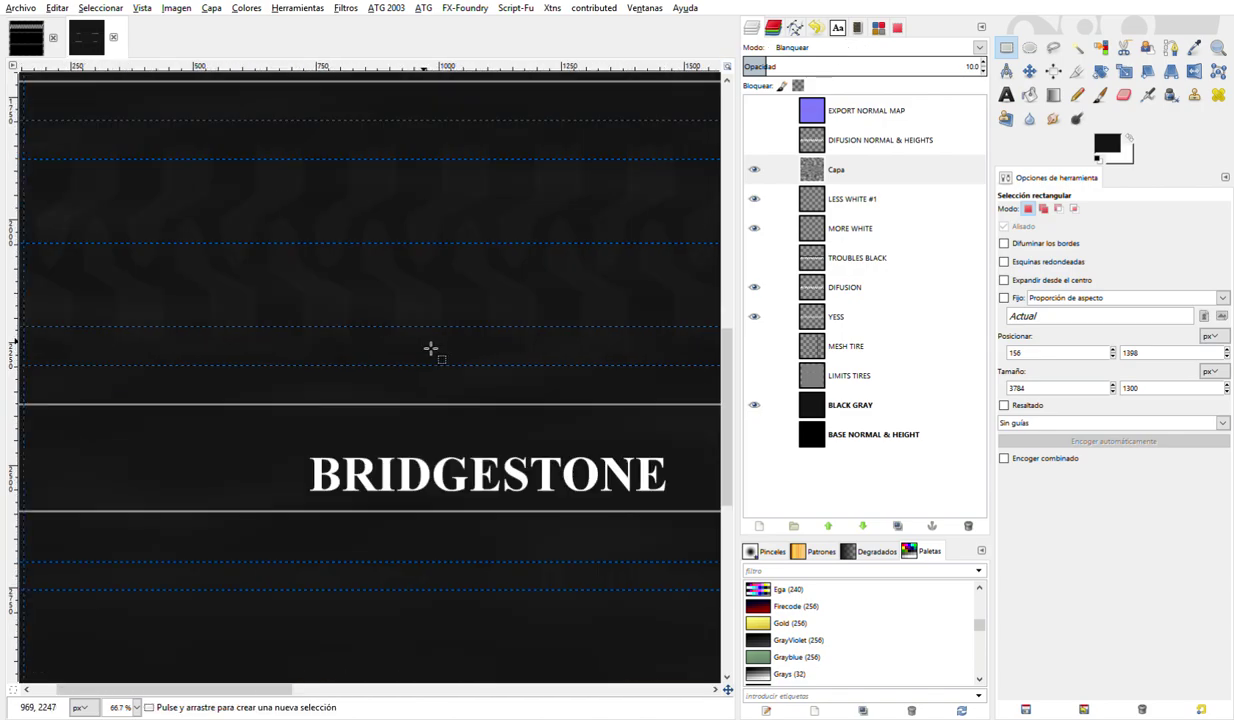
pyautogui.scroll(-1, 430, 349)
pyautogui.scroll(-5, 430, 349)
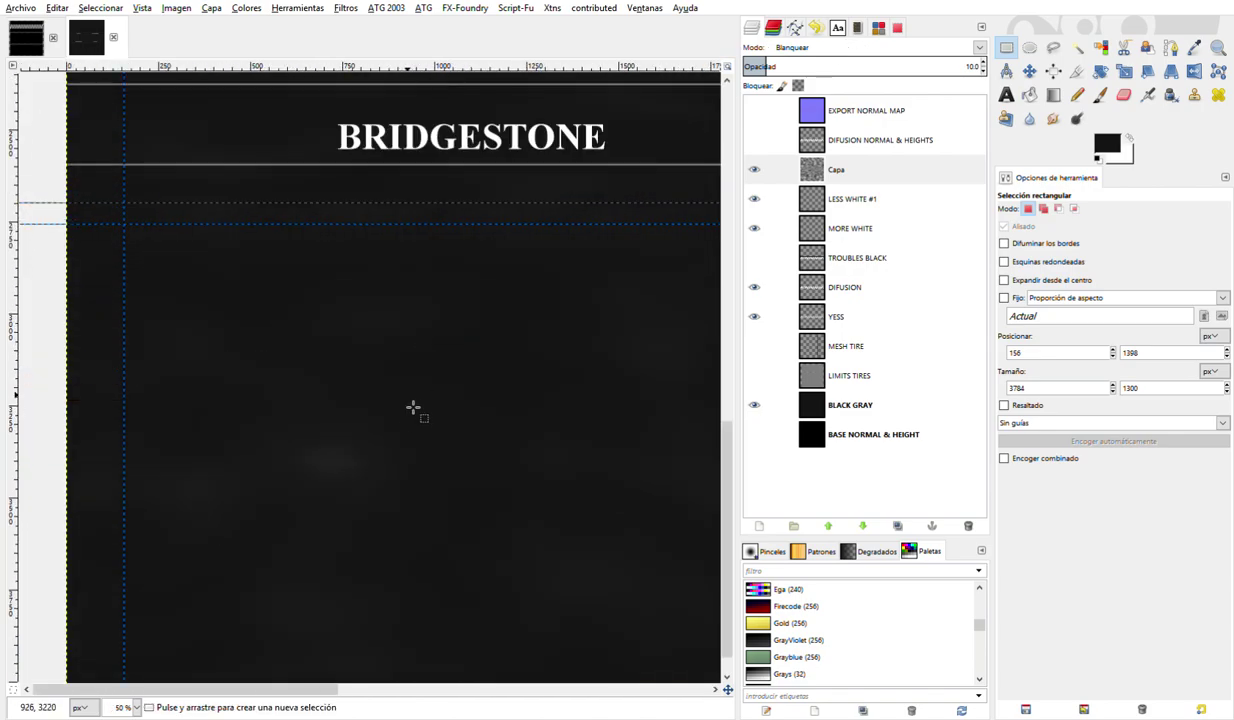
pyautogui.scroll(-1, 386, 489)
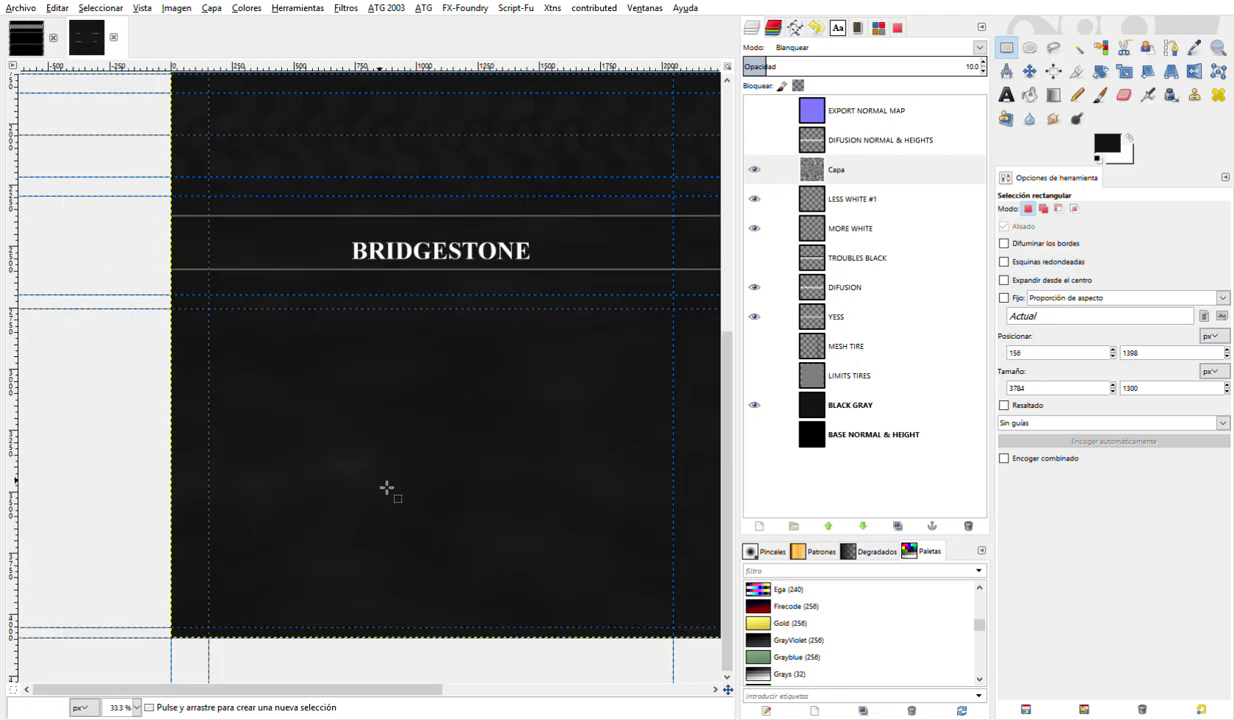
pyautogui.scroll(3, 470, 340)
pyautogui.scroll(3, 505, 230)
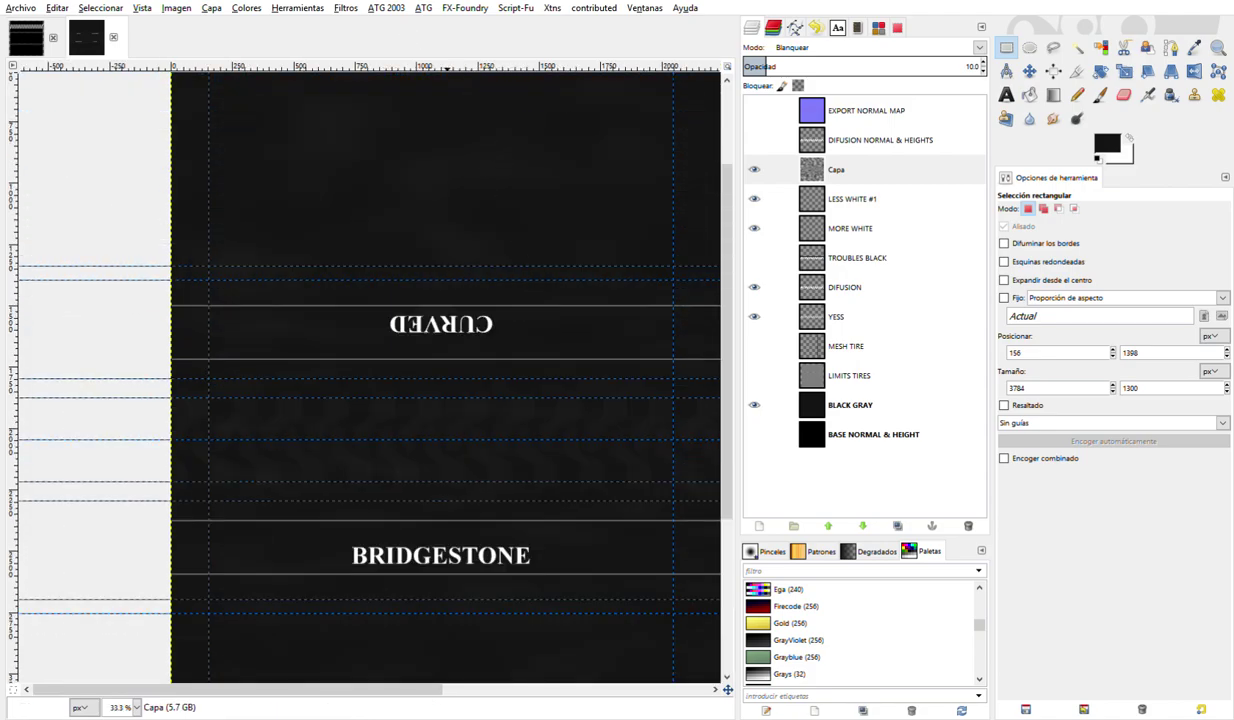
pyautogui.click(671, 100)
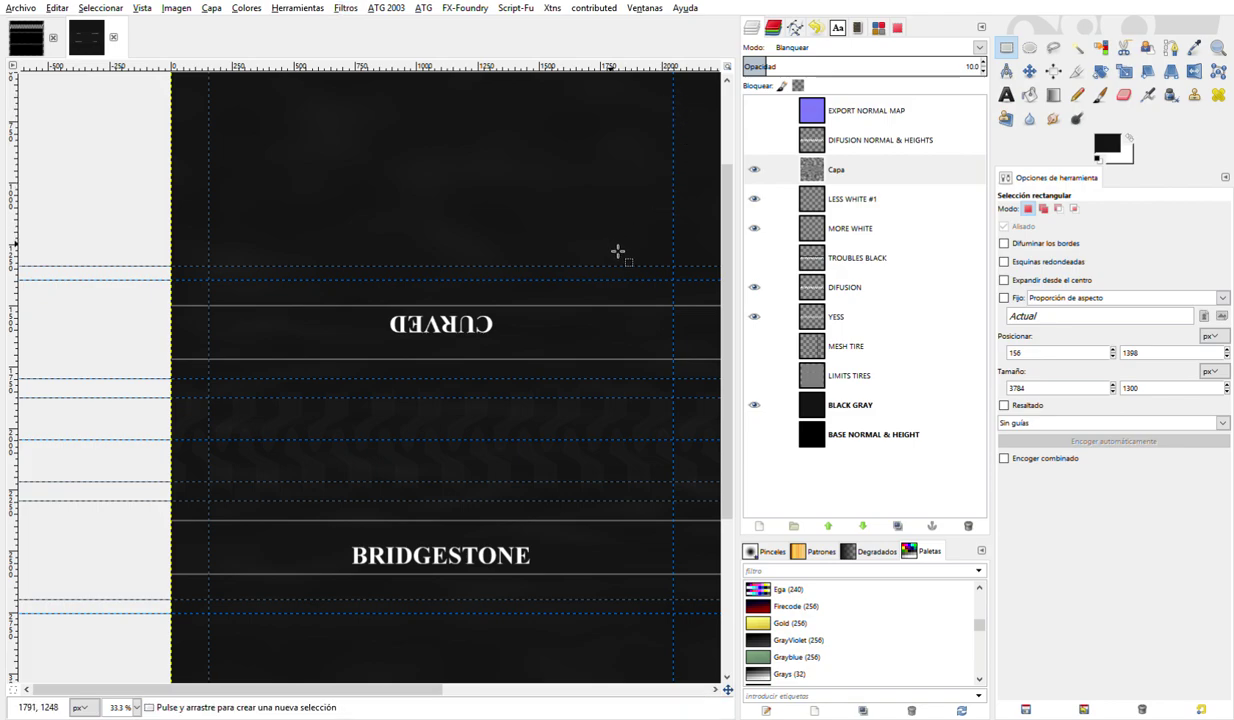
# - Rename the Capa layer to VARIATION SPEC, then to FINISH EXPORT ALBEDO
pyautogui.doubleClick(838, 170)
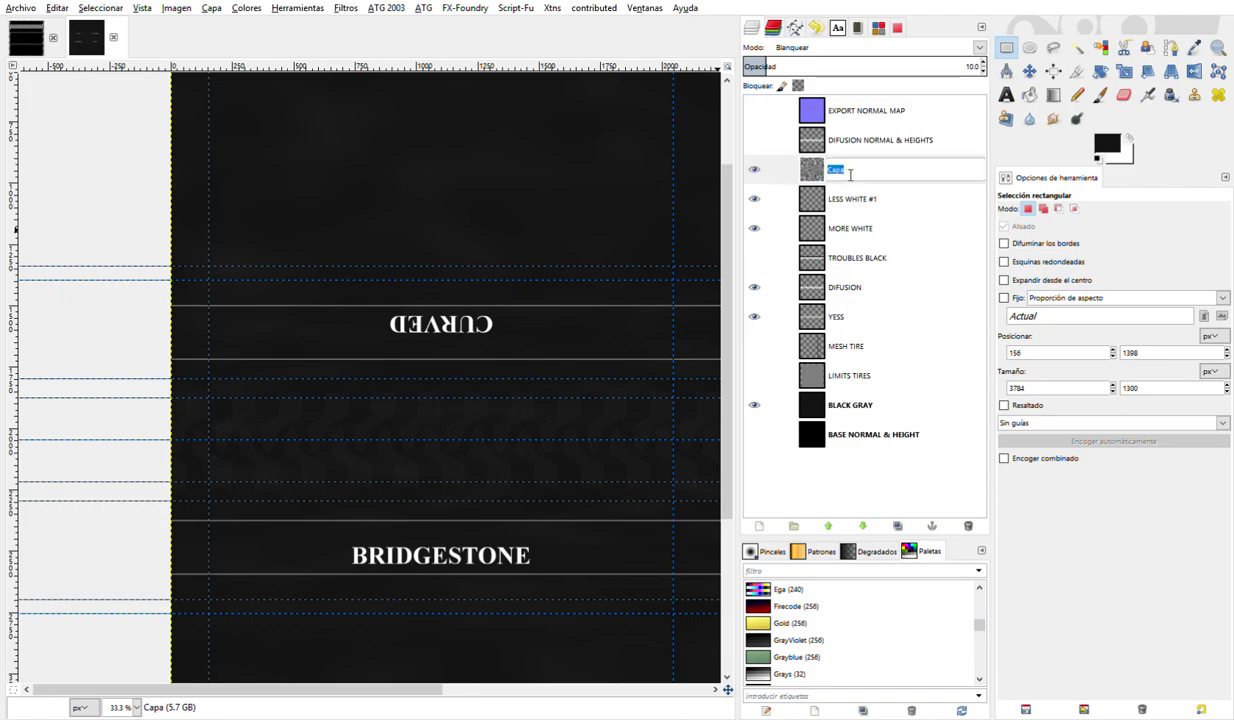
pyautogui.write('VARIATION SPEC')
pyautogui.press('Return')
pyautogui.scroll(-2, 545, 366)
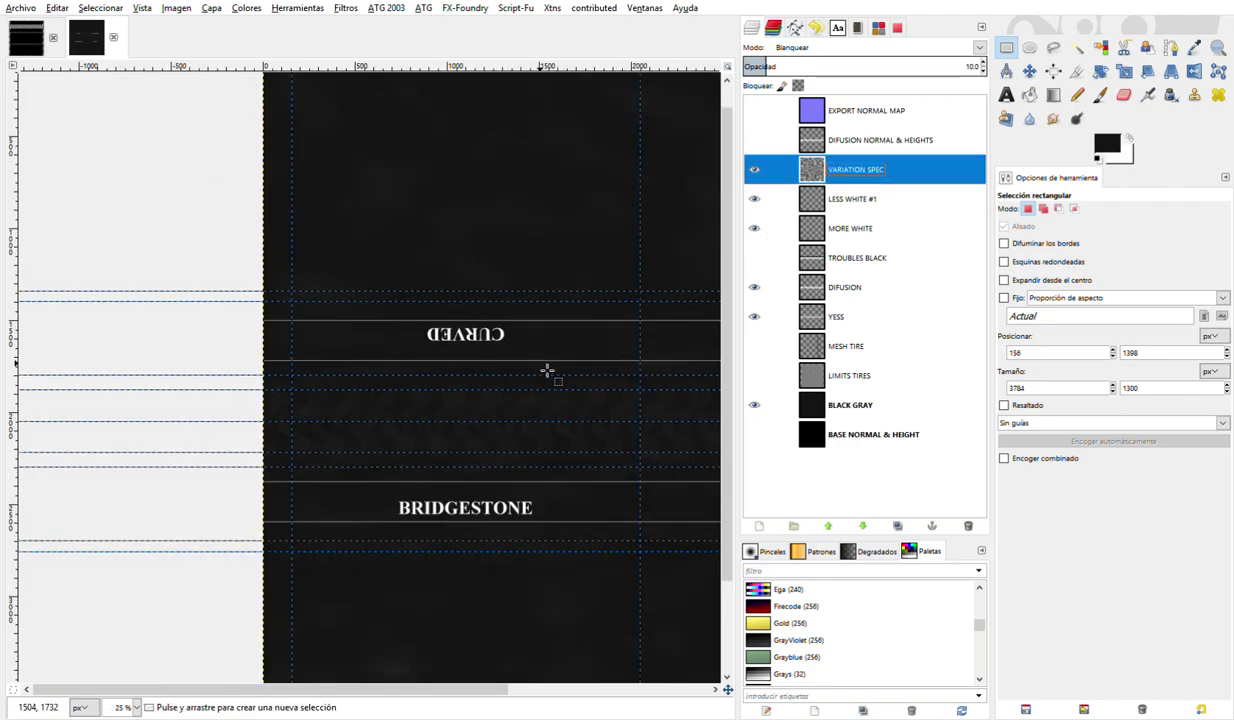
pyautogui.scroll(-1, 476, 377)
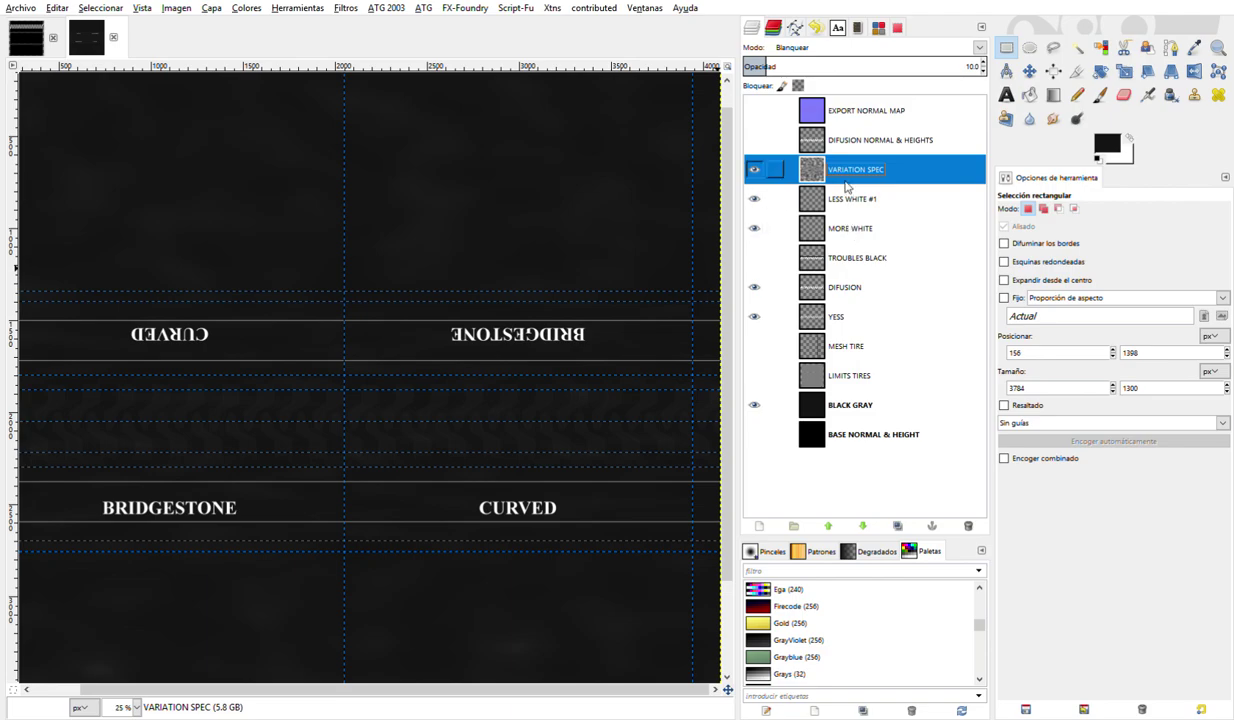
pyautogui.scroll(-1, 502, 305)
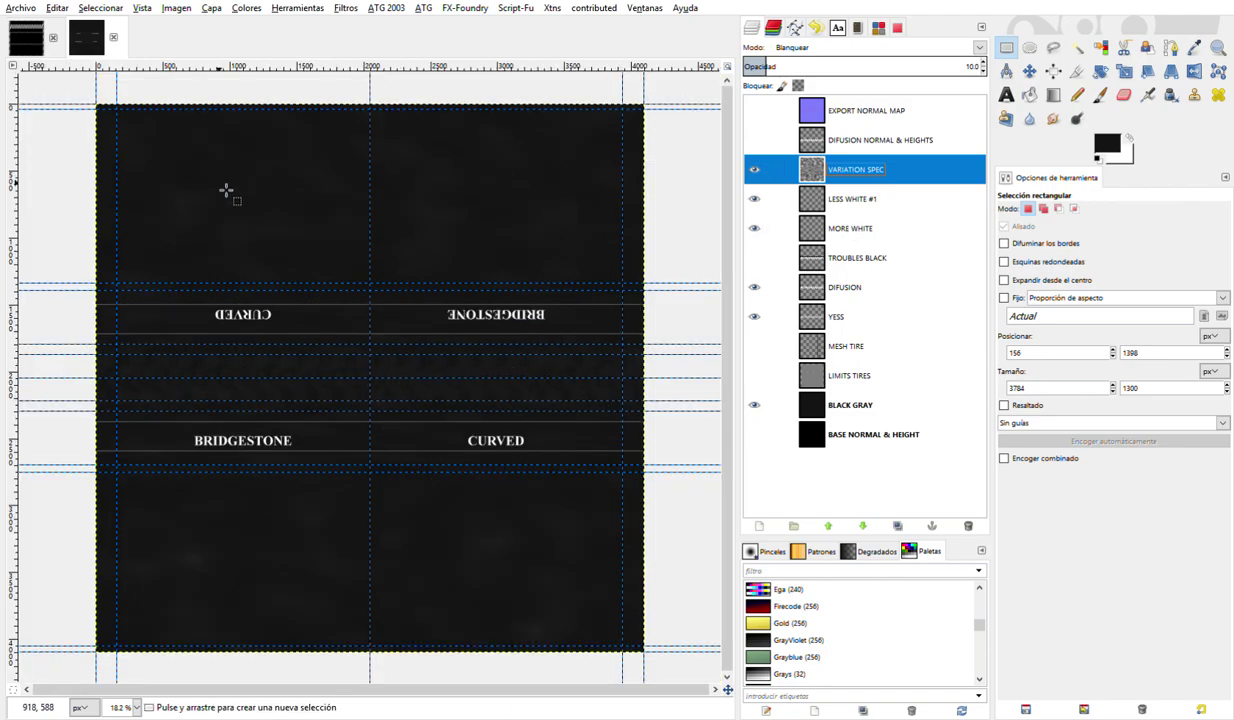
pyautogui.doubleClick(845, 170)
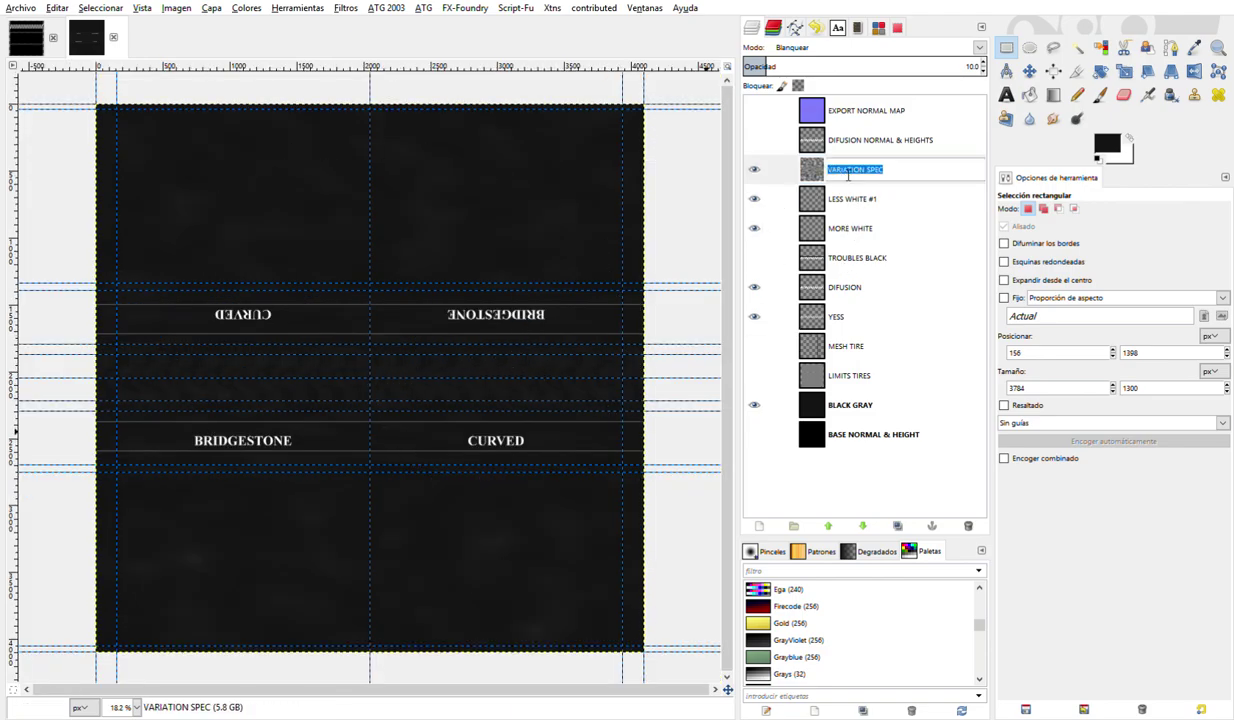
pyautogui.write('FINISH EXPORT ALBEDO')
pyautogui.press('Return')
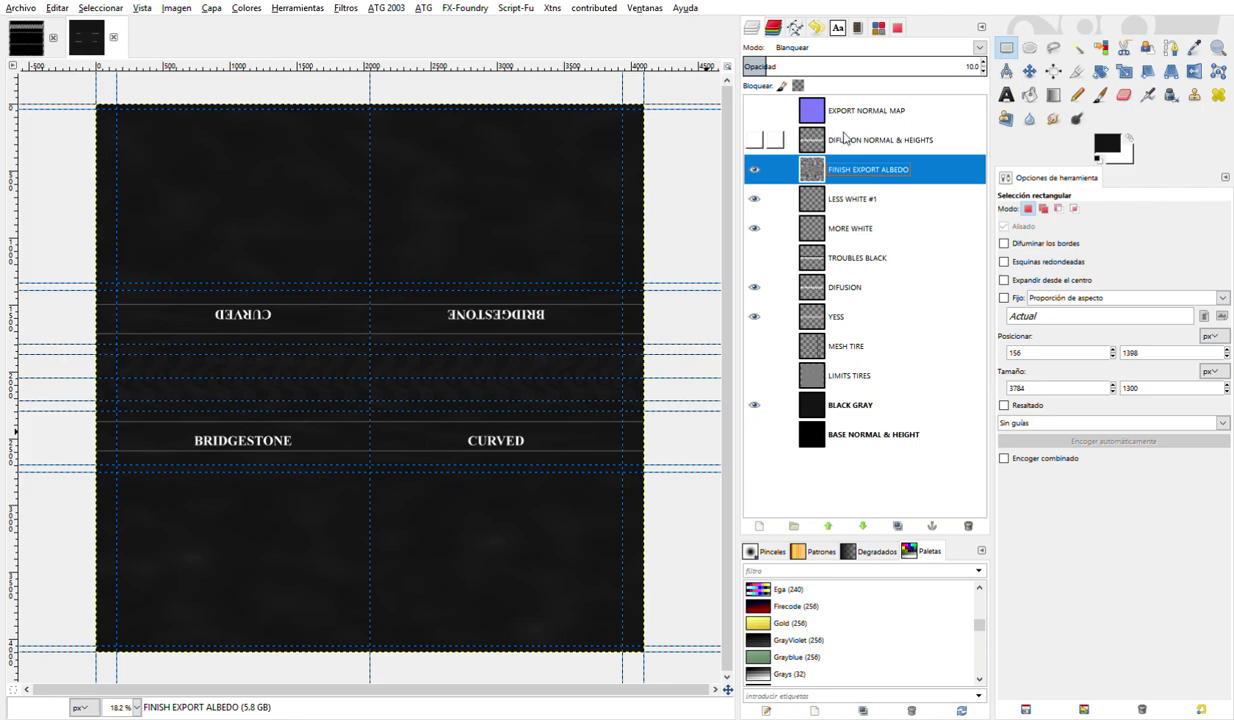
# - Rename the layer to OHH SORRY, then finally to NEW TIRES UV MAP
pyautogui.doubleClick(843, 171)
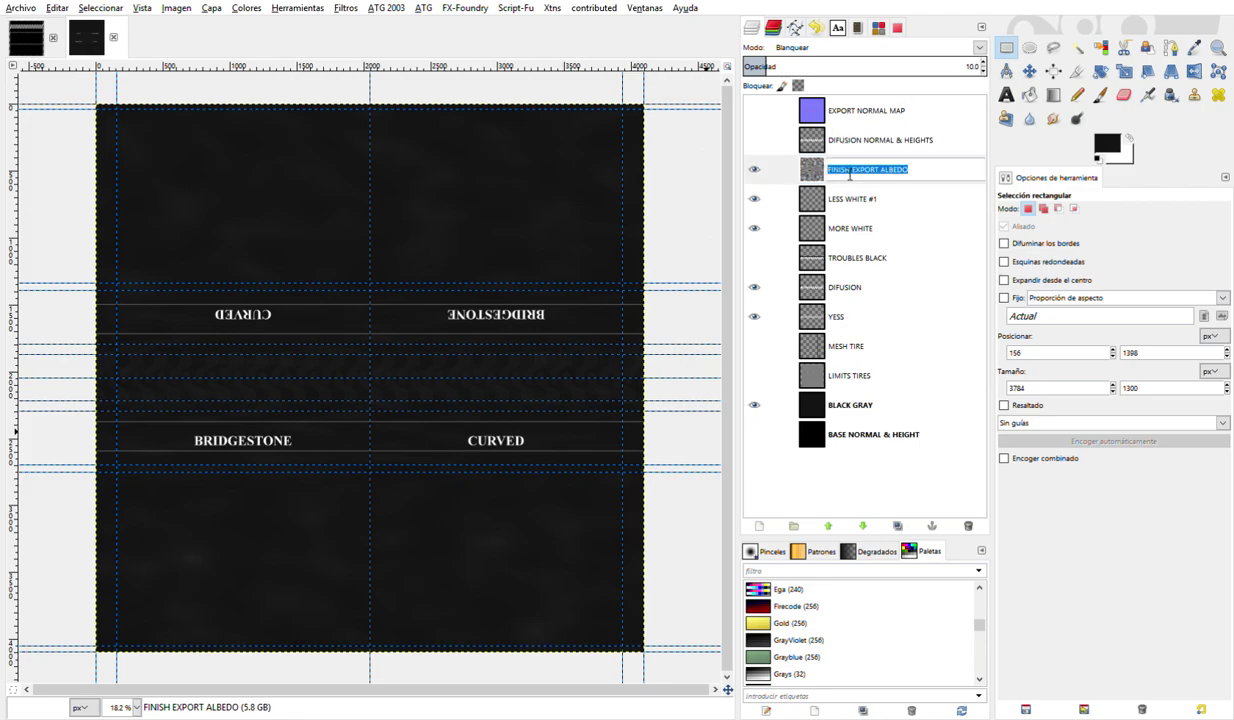
pyautogui.write('OHH SORRY')
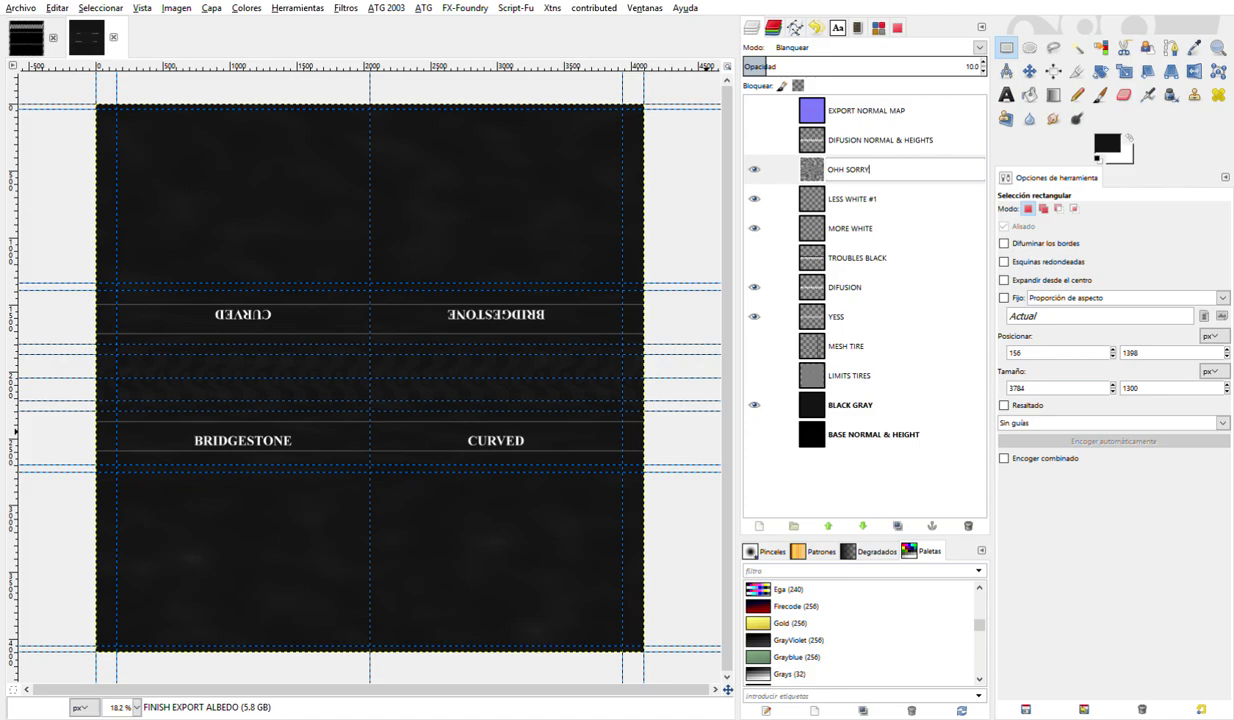
pyautogui.press('Return')
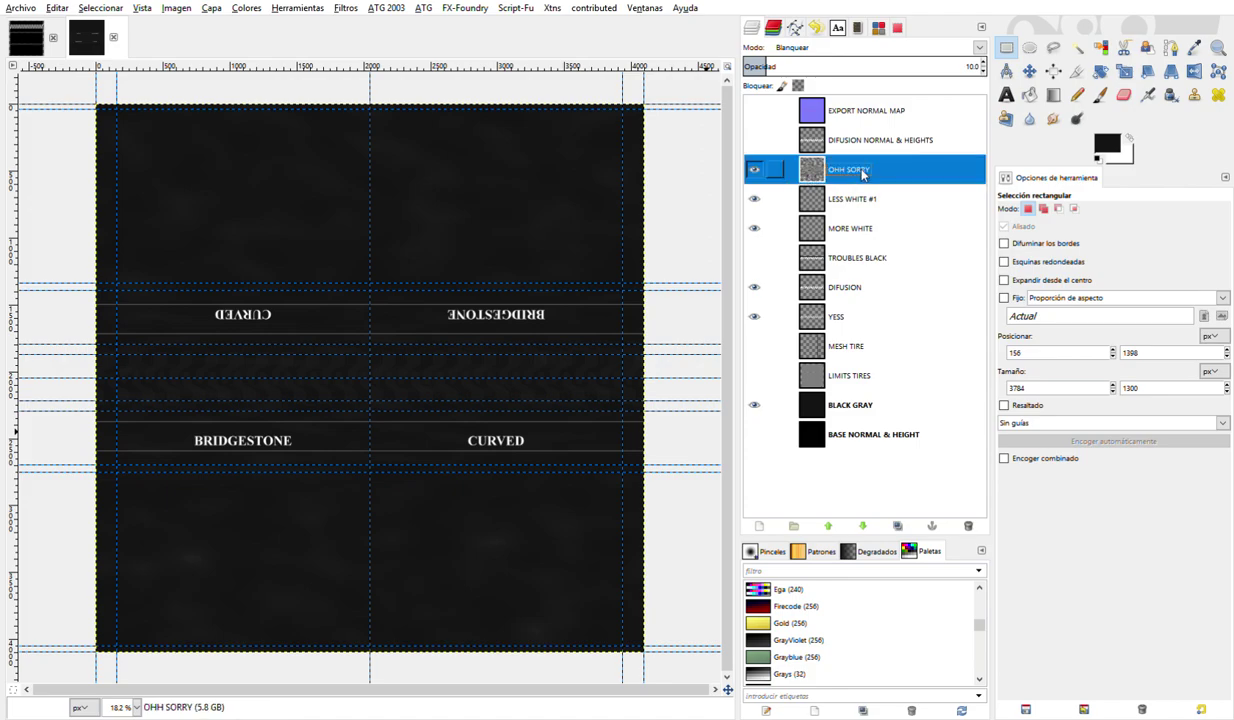
pyautogui.doubleClick(863, 172)
pyautogui.write('NEW TIRES UV MAP')
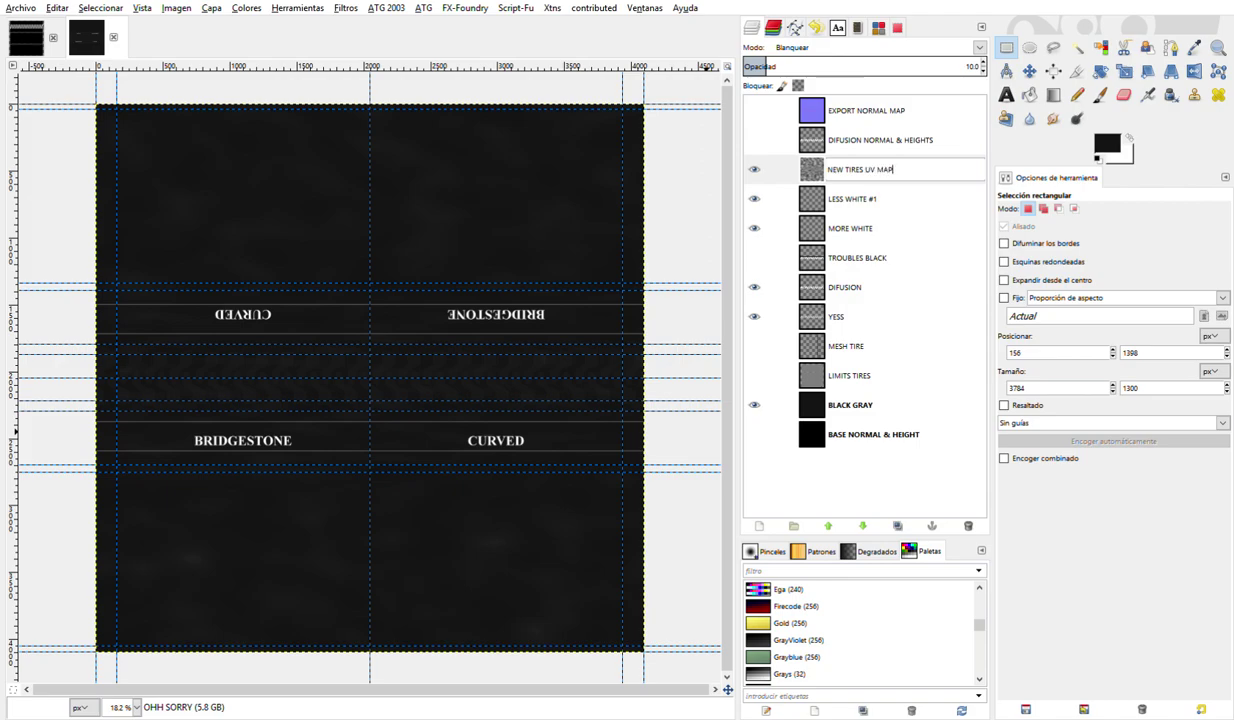
pyautogui.press('Return')
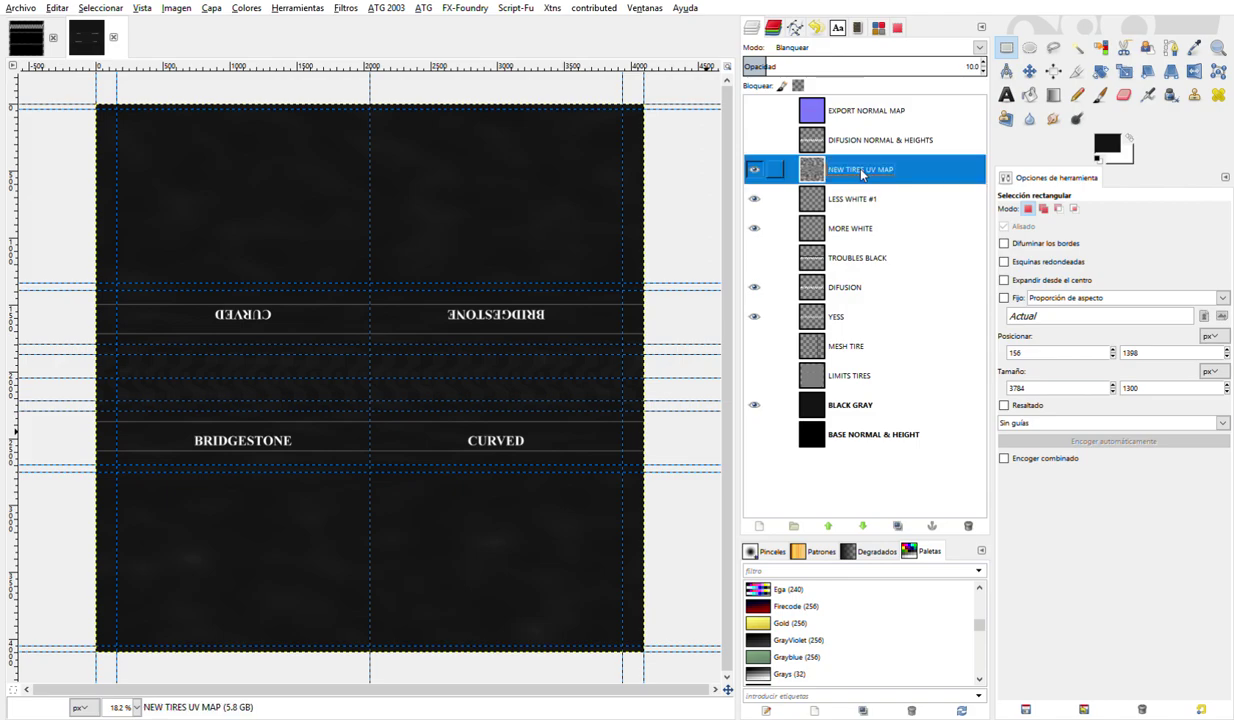
# - Hide LESS WHITE #1, MORE WHITE, DIFUSION and BLACK GRAY, leaving LIMITS TIRES and YESS, with YESS active
pyautogui.click(754, 199)
pyautogui.click(754, 228)
pyautogui.click(754, 287)
pyautogui.click(754, 316)
pyautogui.click(754, 405)
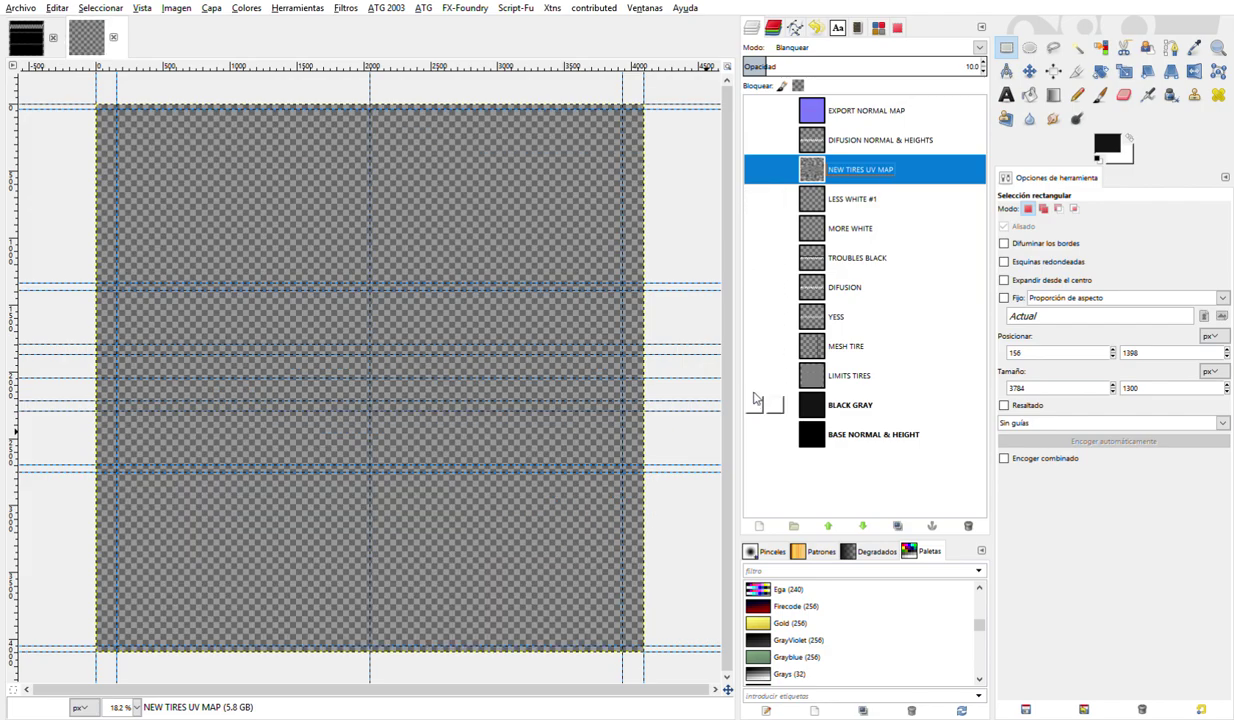
pyautogui.click(754, 375)
pyautogui.click(787, 370)
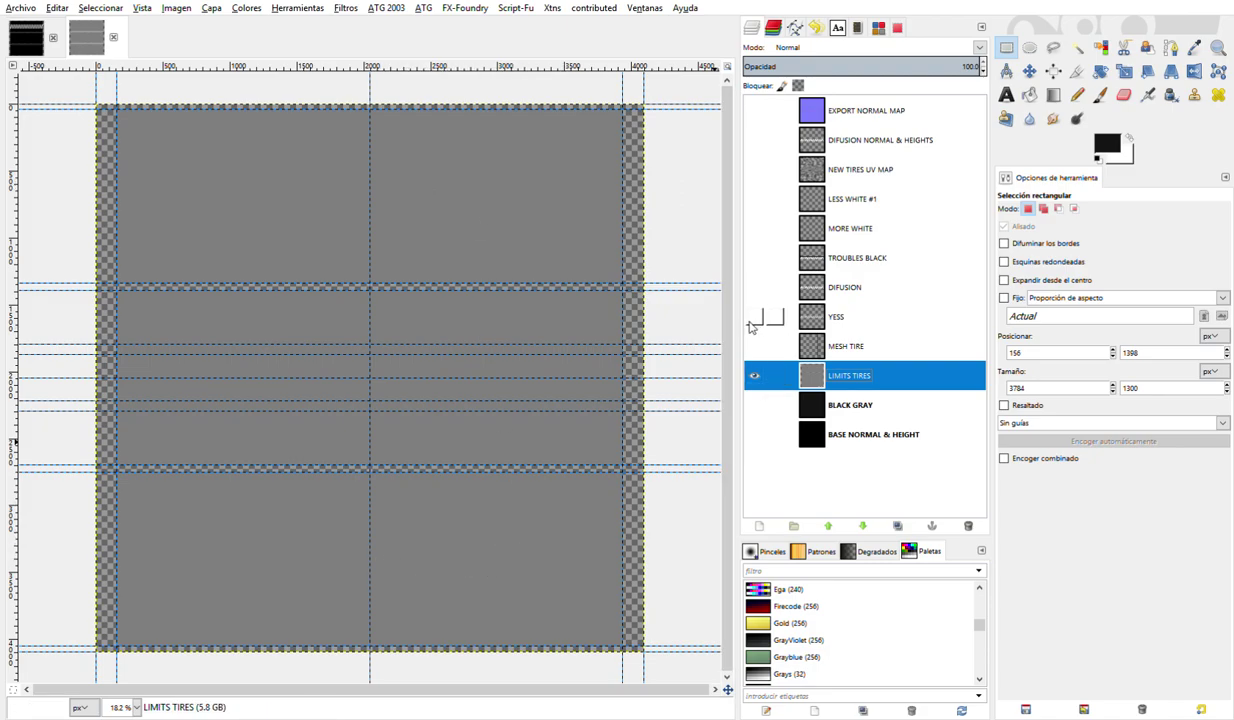
pyautogui.click(826, 318)
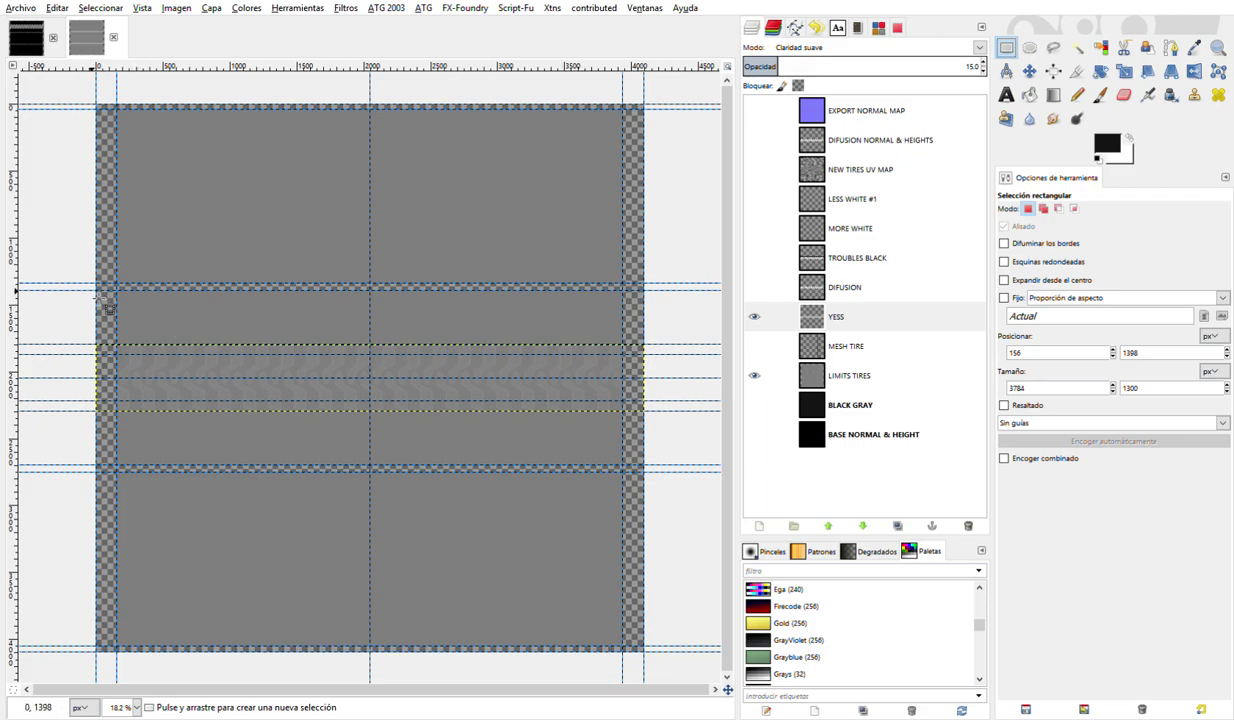
# - Select a 4096×1300 strip at 0,1398 across the tread and copy it visible
pyautogui.moveTo(98, 297); pyautogui.dragTo(417, 427)
pyautogui.moveTo(572, 456); pyautogui.dragTo(655, 472)
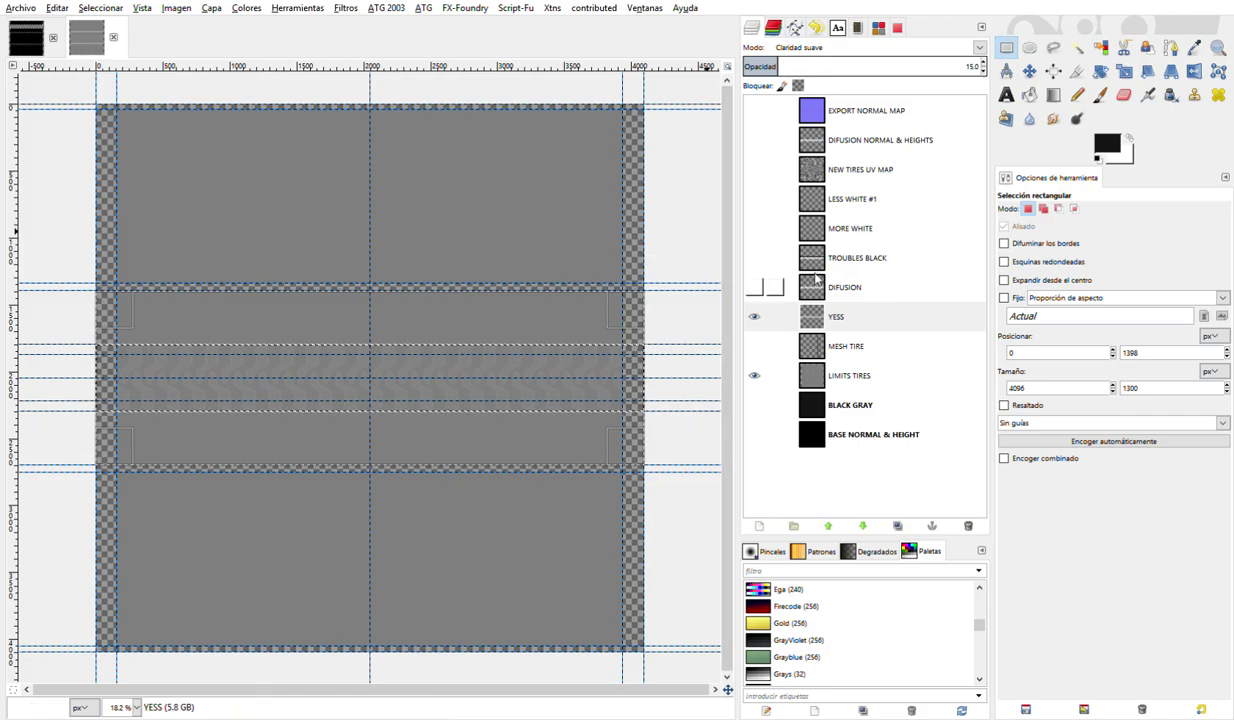
pyautogui.click(840, 318)
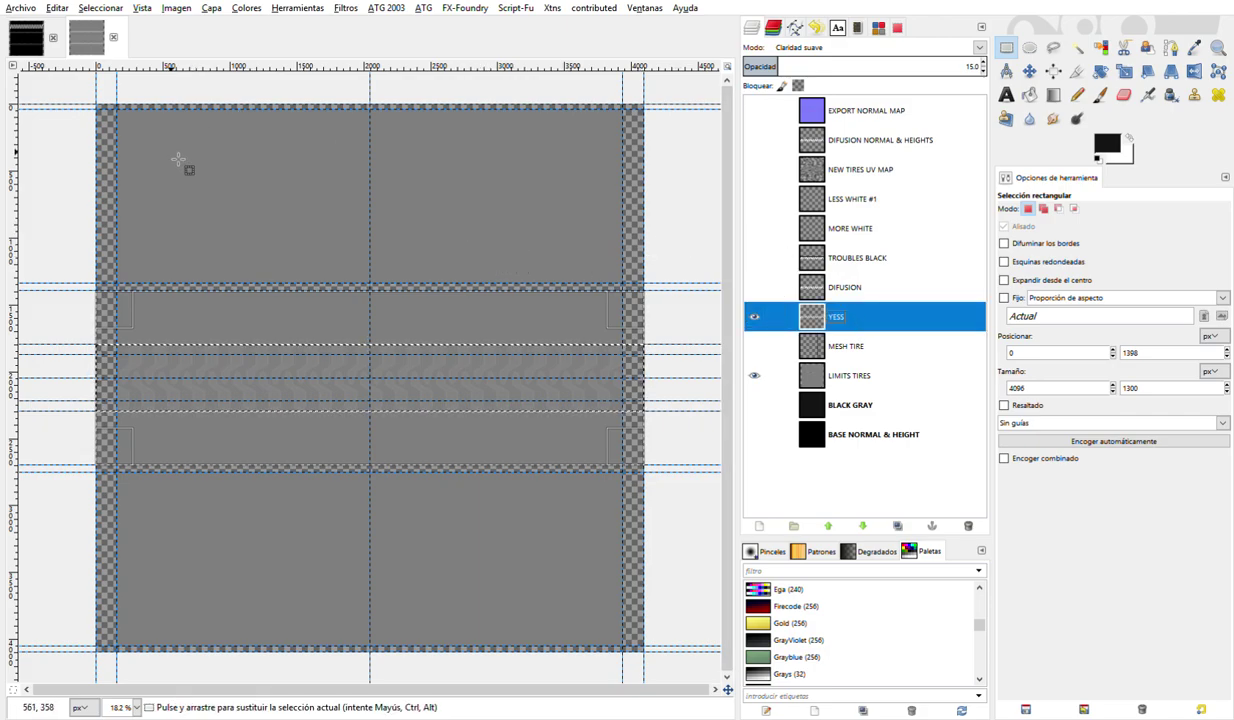
pyautogui.click(58, 9)
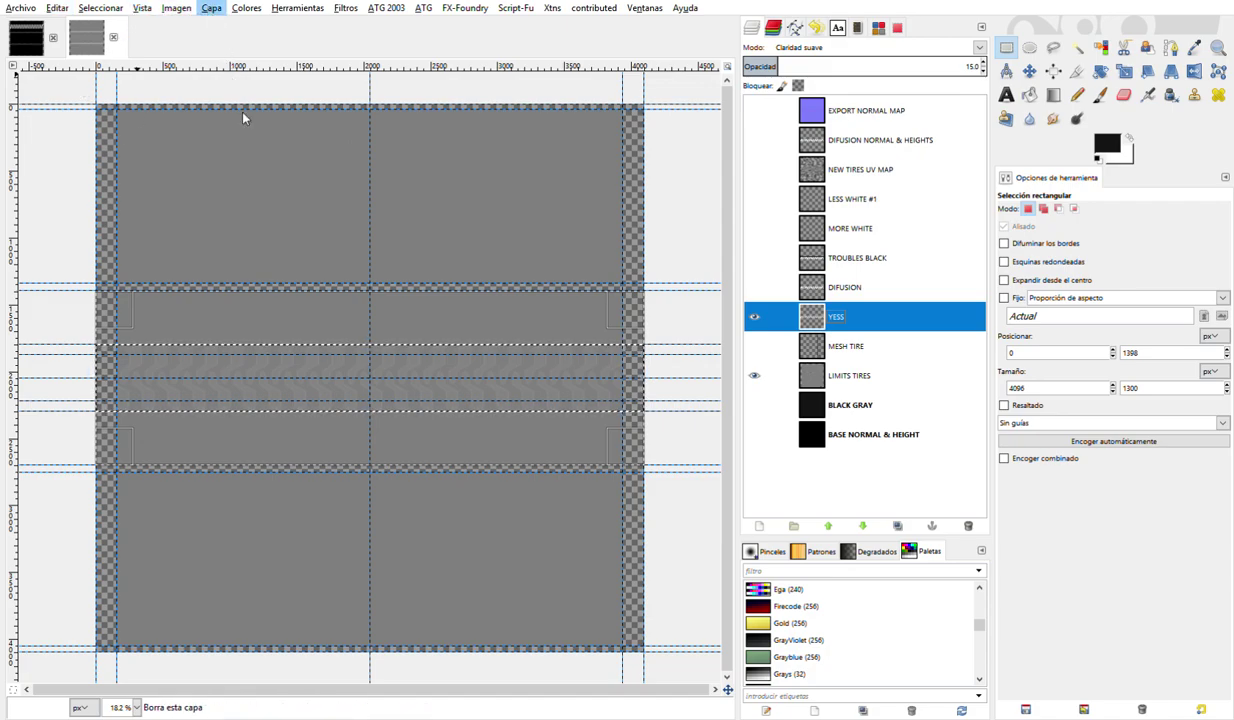
pyautogui.click(252, 264)
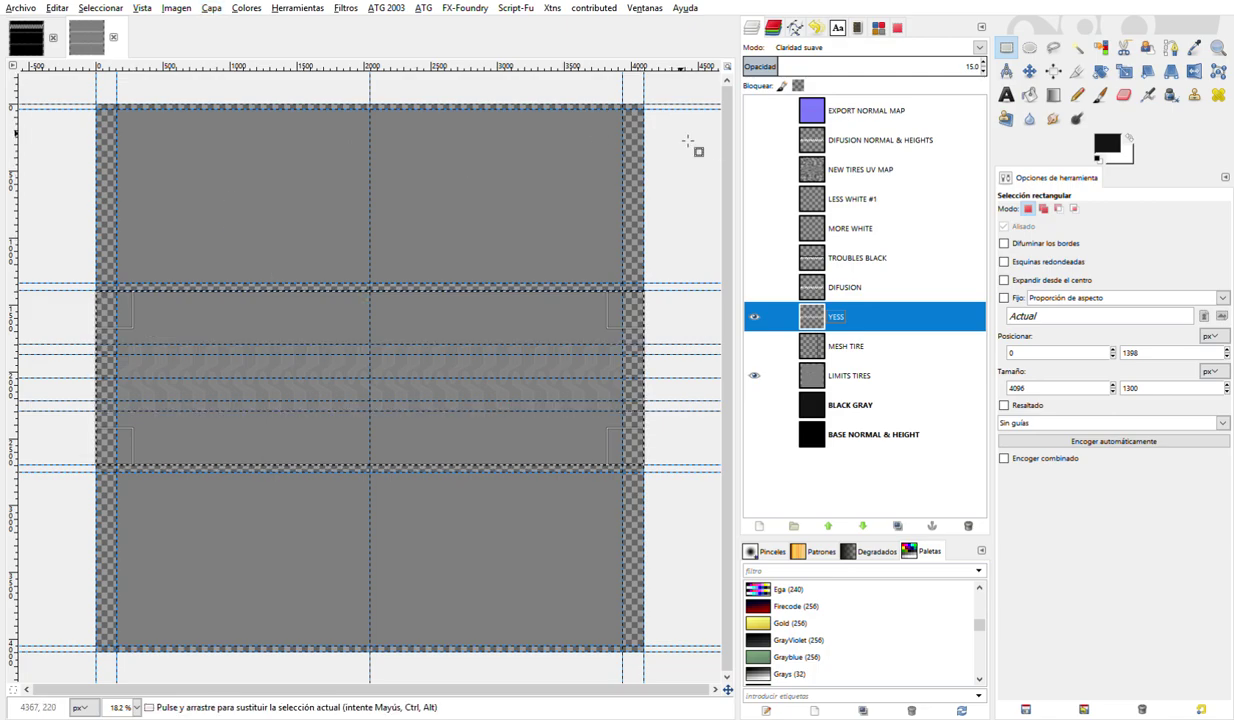
pyautogui.hotkey('ctrl', 'shift', 'c')
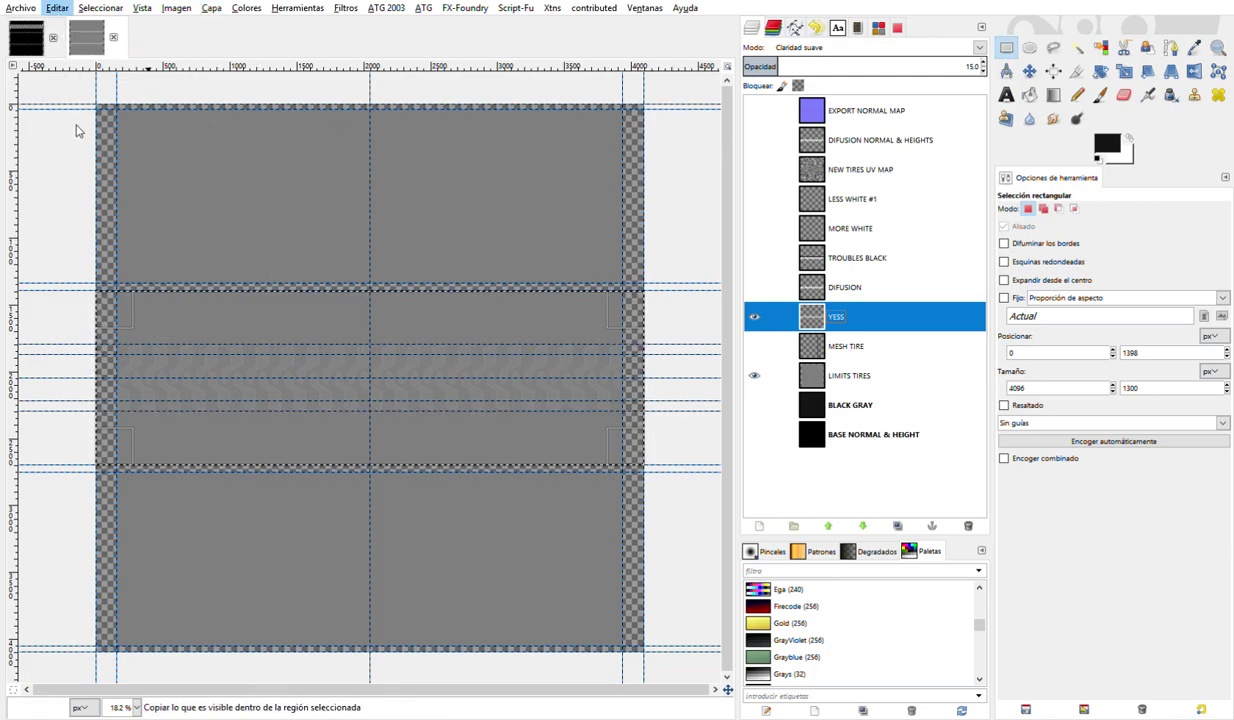
pyautogui.hotkey('ctrl', 'v')
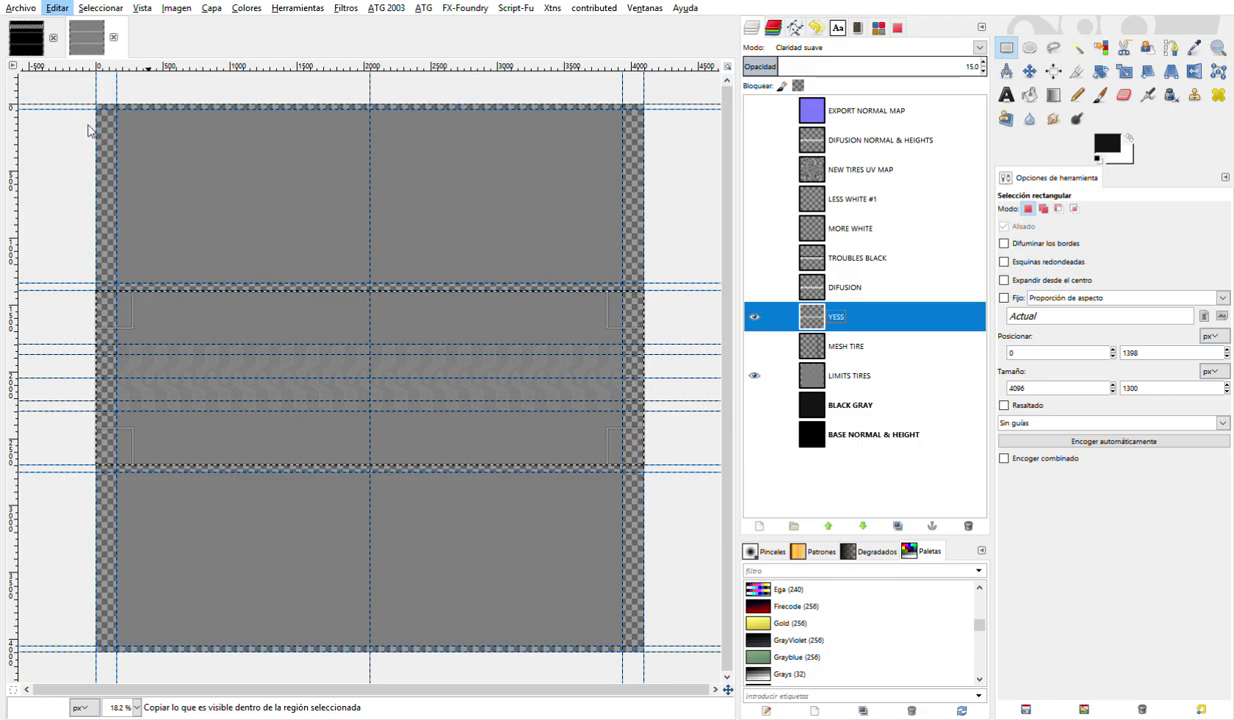
# - Paste the tread strip as a new layer at the canvas top named OK NEXT TREAD
pyautogui.click(84, 120)
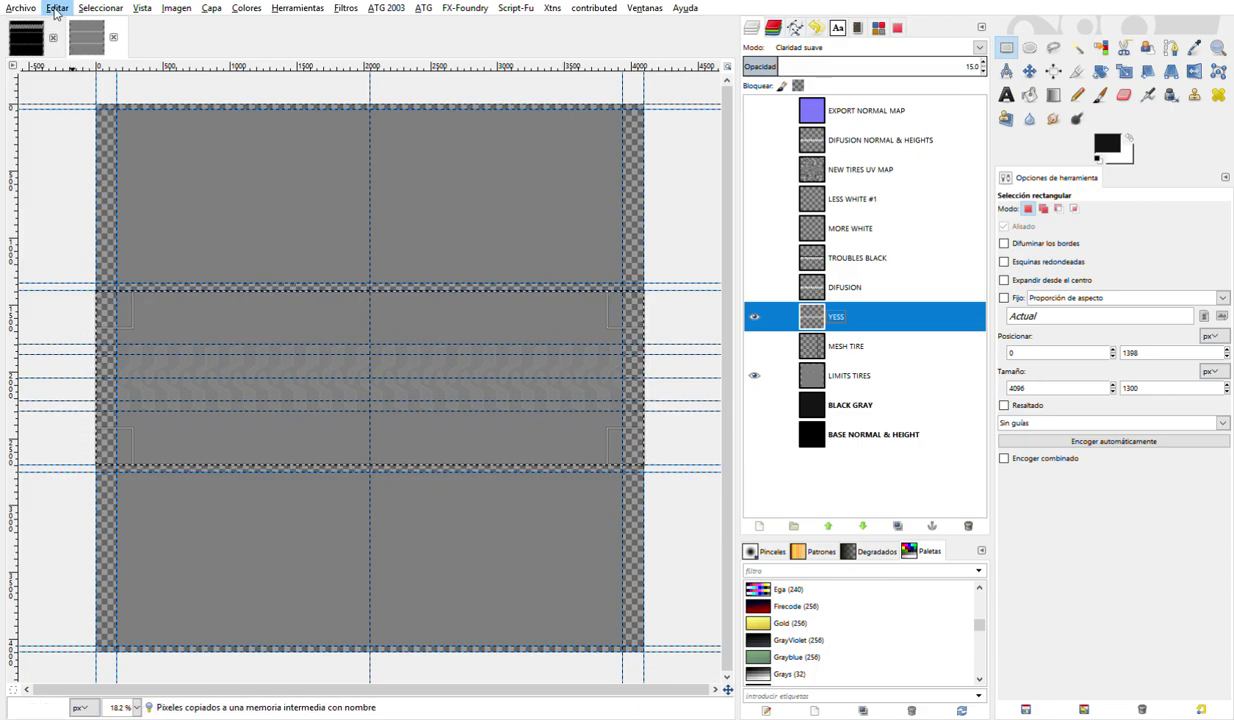
pyautogui.hotkey('ctrl', 'v')
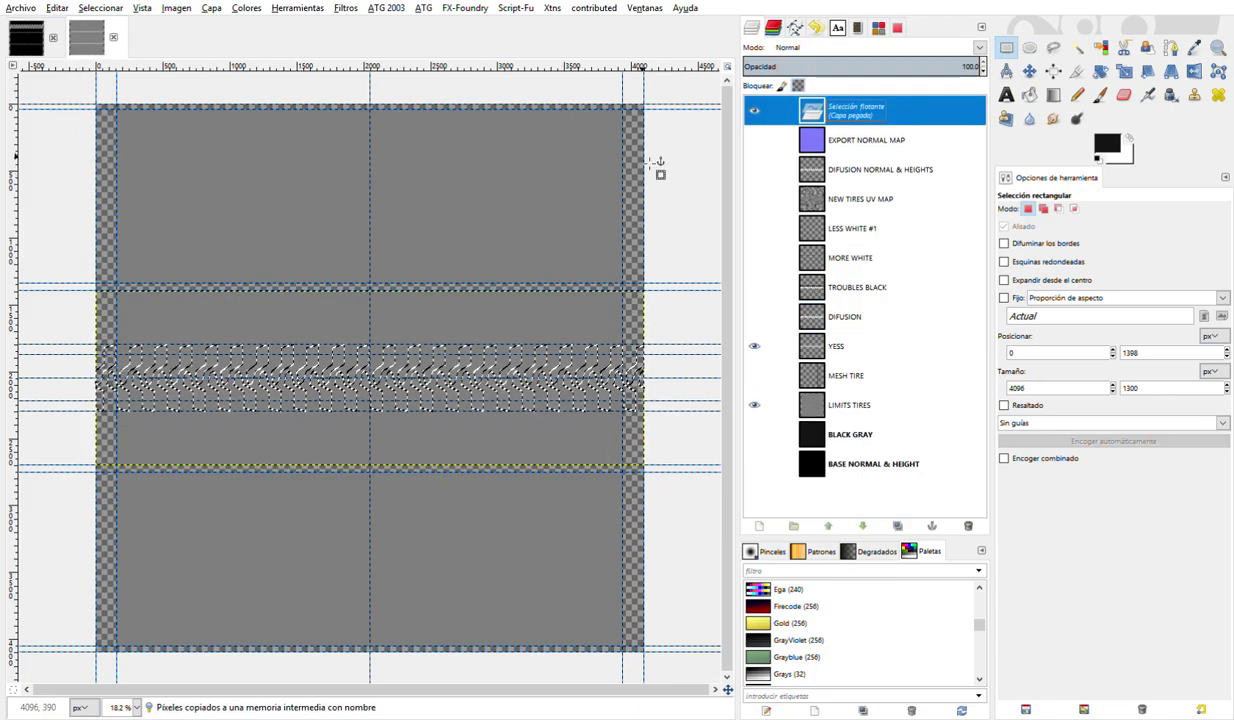
pyautogui.hotkey('shift', 'ctrl', 'n')
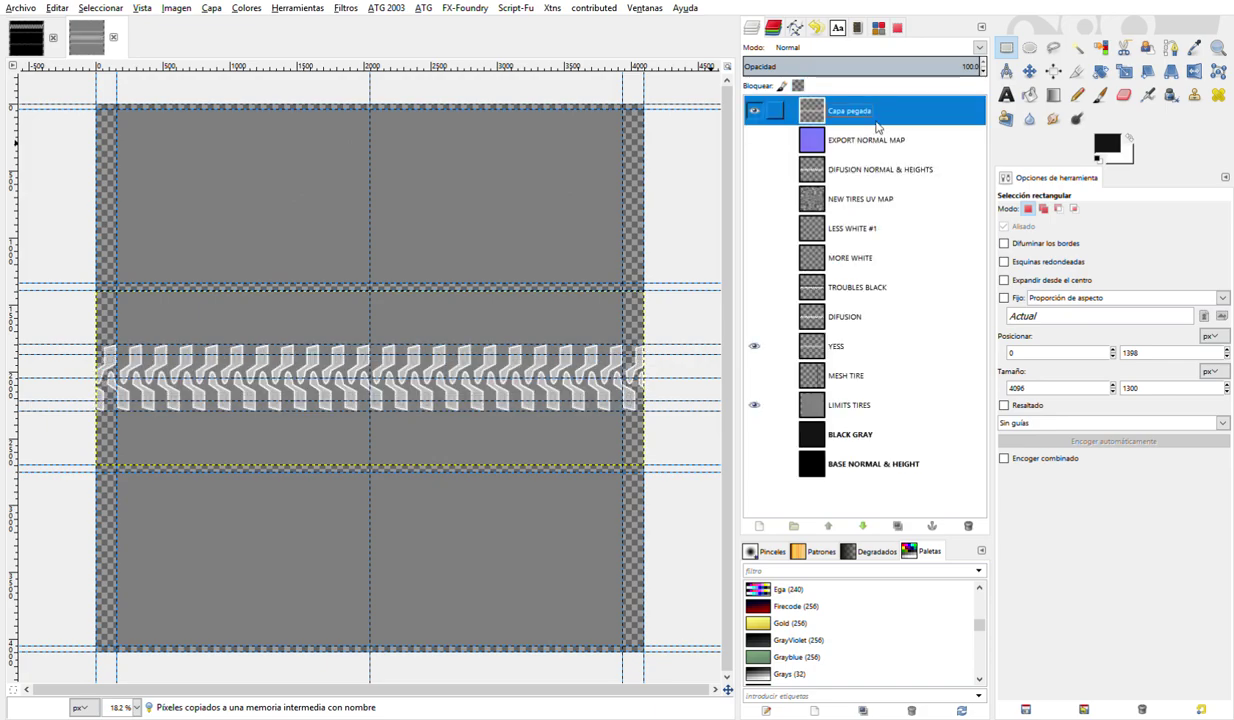
pyautogui.press('m')
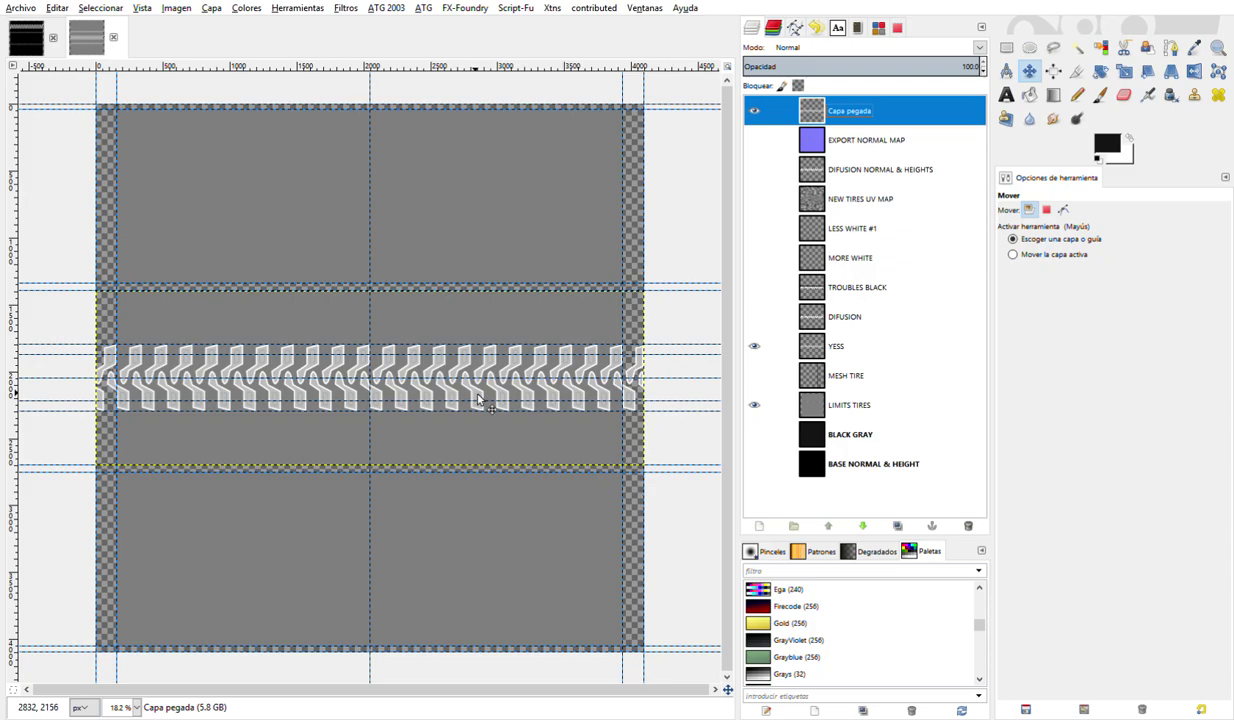
pyautogui.moveTo(478, 398); pyautogui.dragTo(476, 219)
pyautogui.doubleClick(852, 111)
pyautogui.write('OK NEXT TREAD')
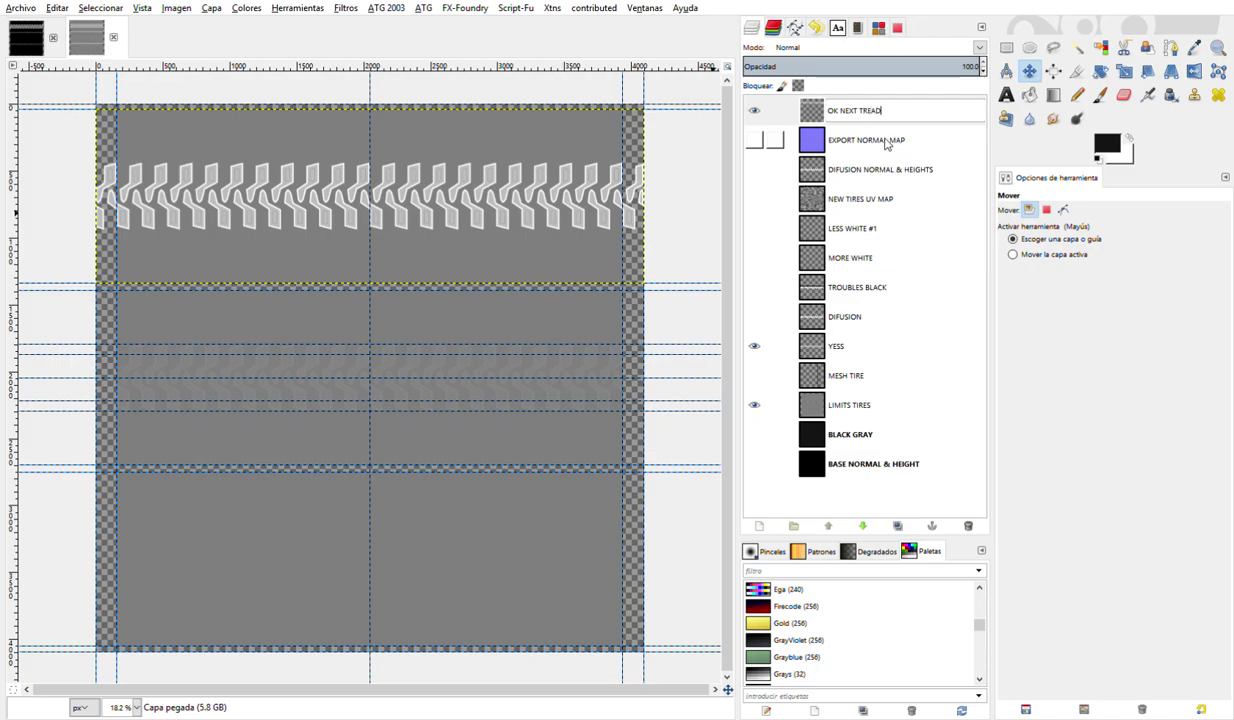
pyautogui.press('Return')
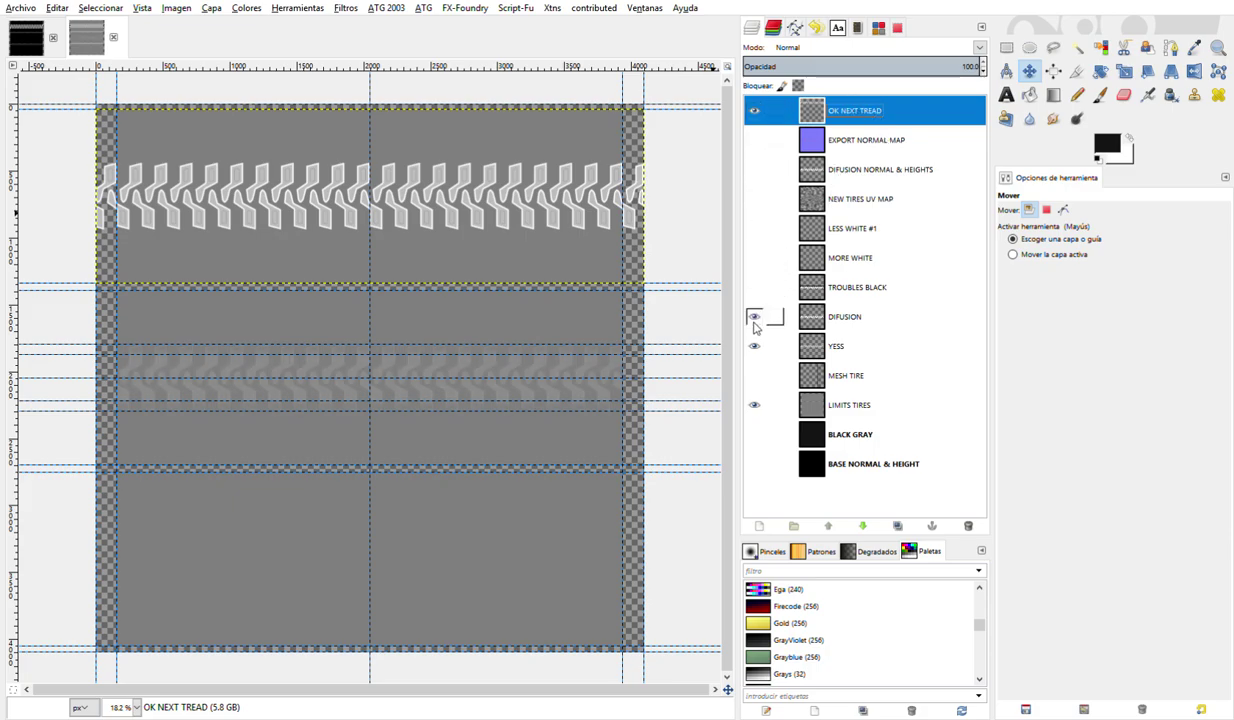
# - Show MORE WHITE, duplicate it, and move the copy up 1358 px around the top tread
pyautogui.click(755, 322)
pyautogui.click(755, 318)
pyautogui.click(755, 259)
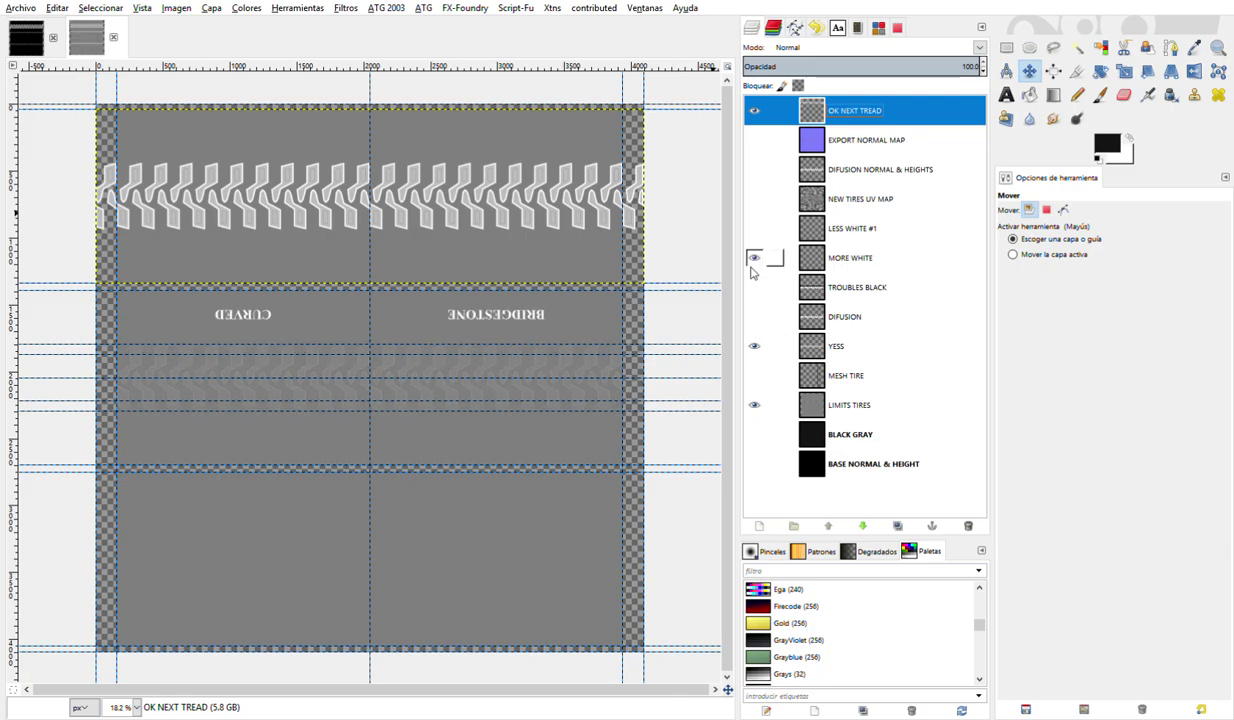
pyautogui.click(814, 260)
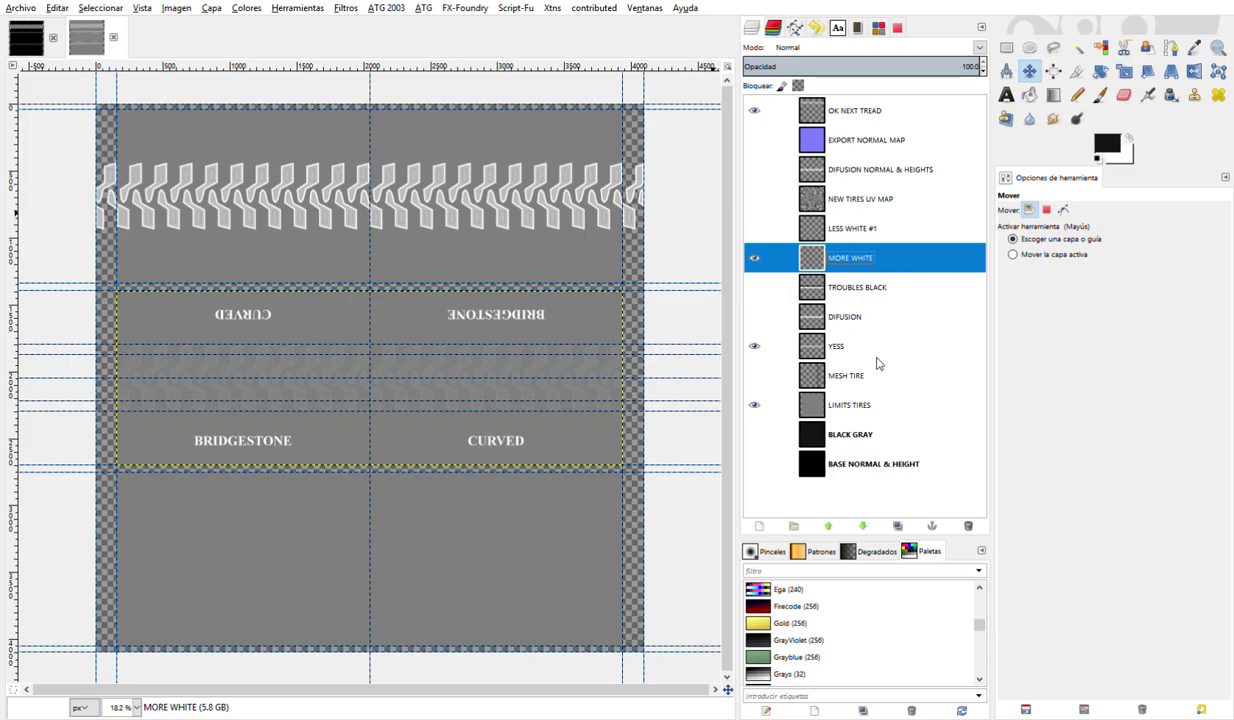
pyautogui.hotkey('shift', 'ctrl', 'd')
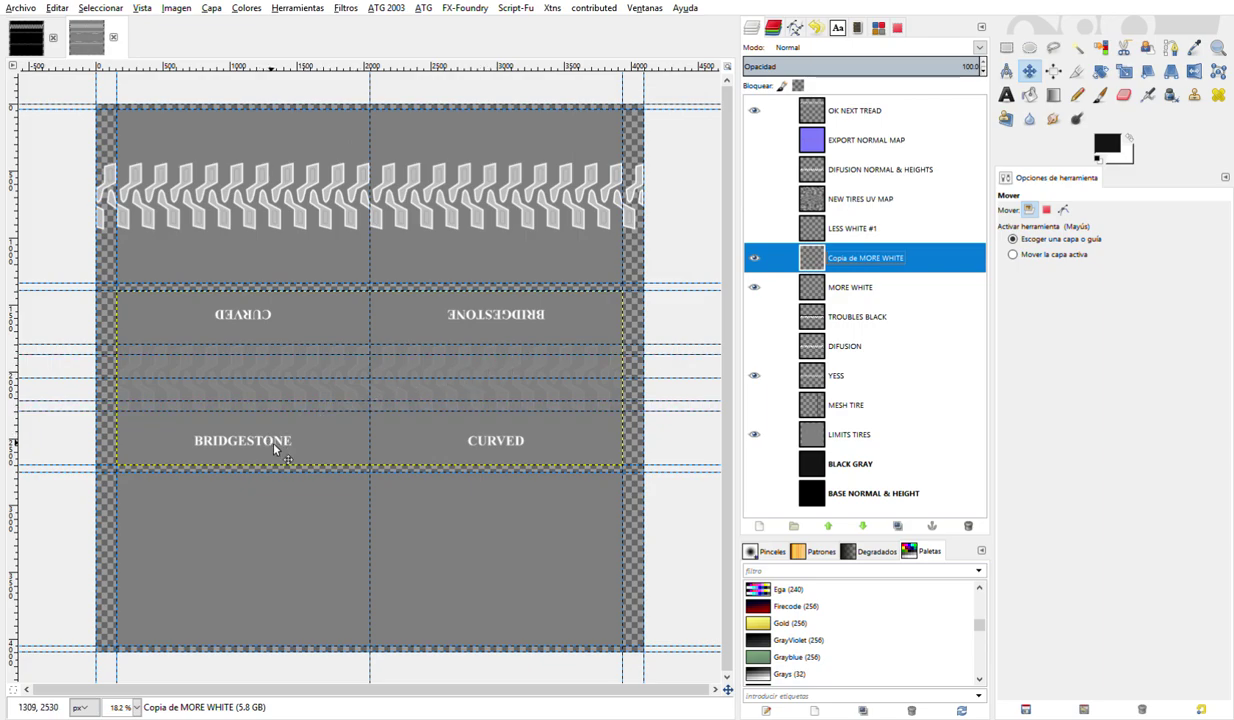
pyautogui.moveTo(275, 449); pyautogui.dragTo(275, 269)
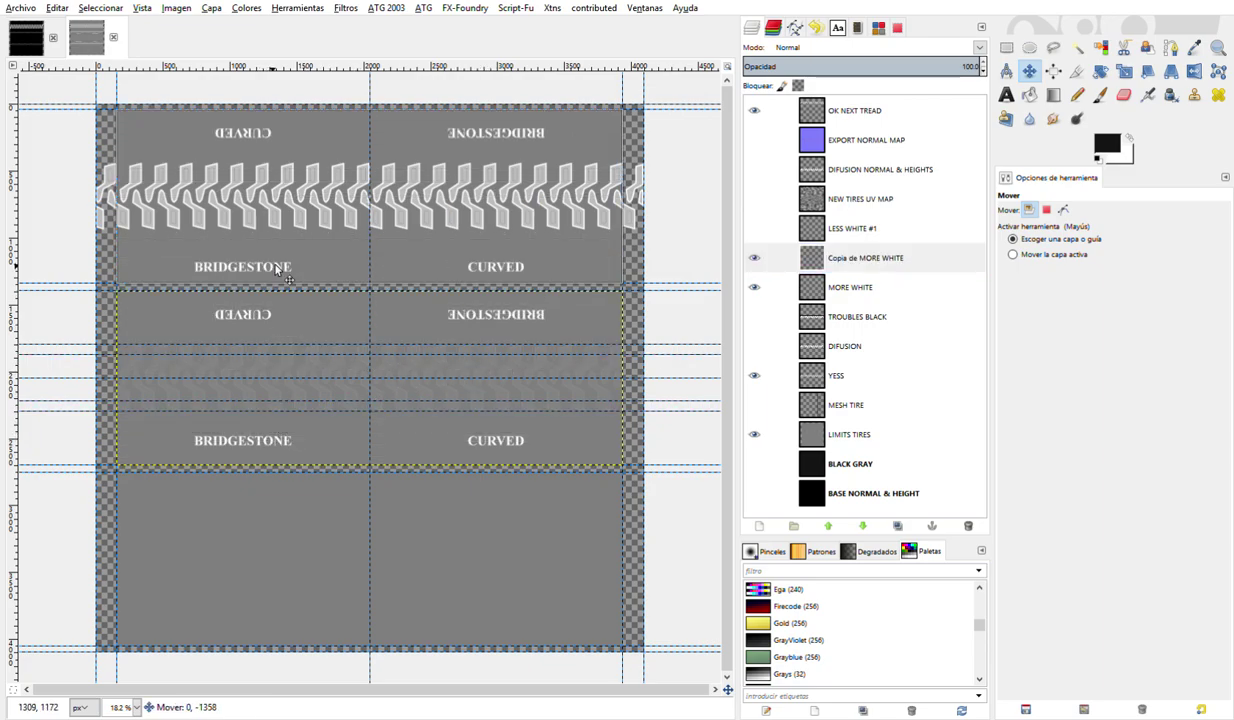
pyautogui.moveTo(276, 268); pyautogui.dragTo(276, 268)
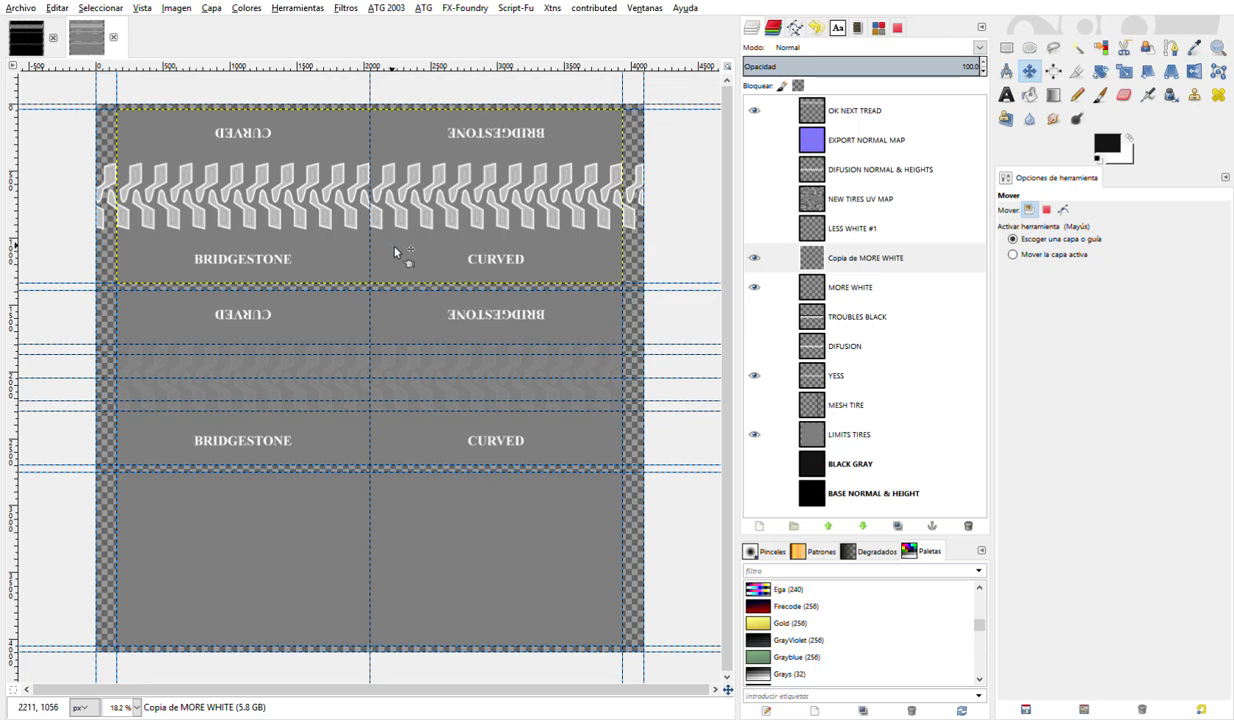
# - Adjust the zoom and make the copied text layer active with the rectangle selection tool
pyautogui.scroll(1, 394, 248)
pyautogui.scroll(1, 394, 248)
pyautogui.scroll(-1, 394, 248)
pyautogui.scroll(-1, 394, 248)
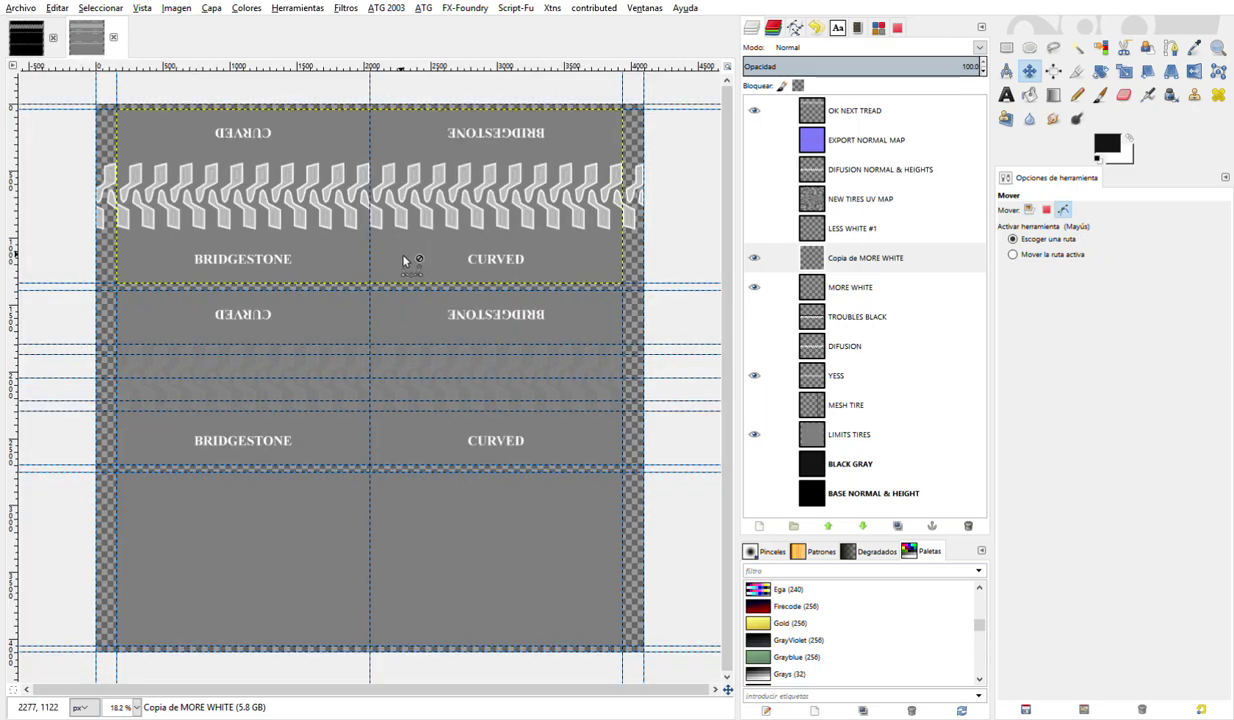
pyautogui.click(1007, 49)
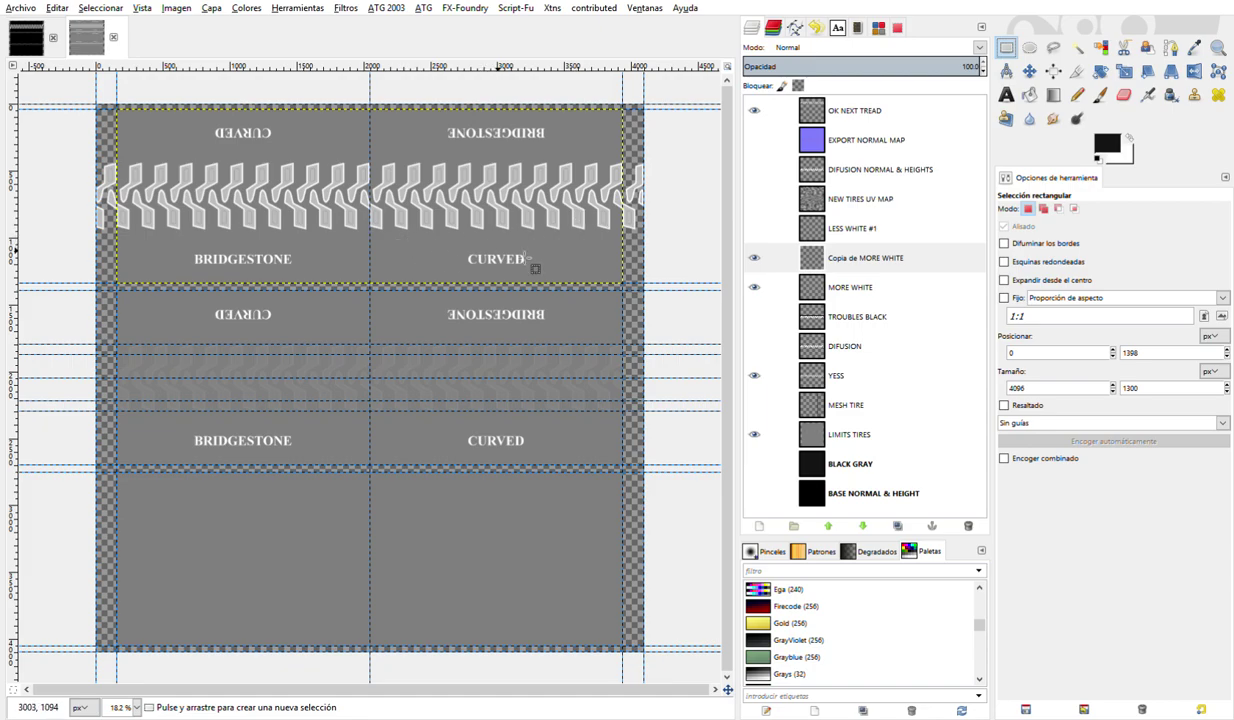
pyautogui.click(754, 259)
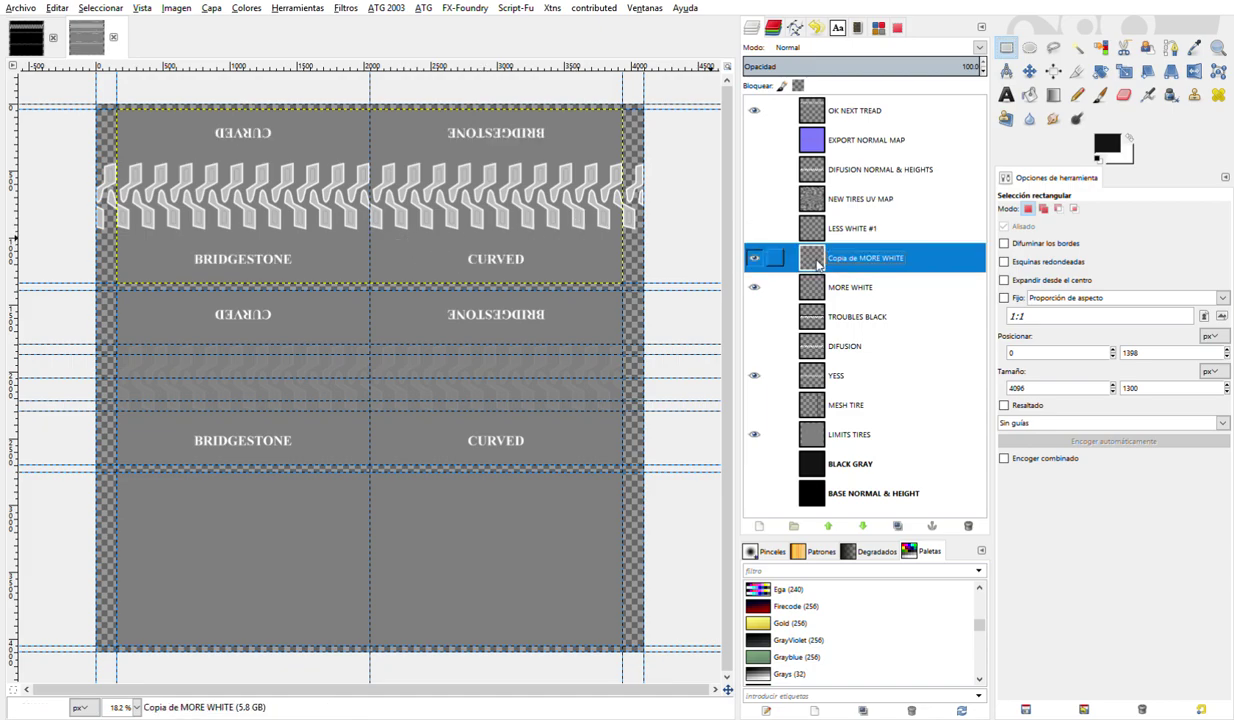
# - Delete both CURVED words from Copia de MORE WHITE, deselect, and hide MORE WHITE
pyautogui.moveTo(436, 245); pyautogui.dragTo(548, 276)
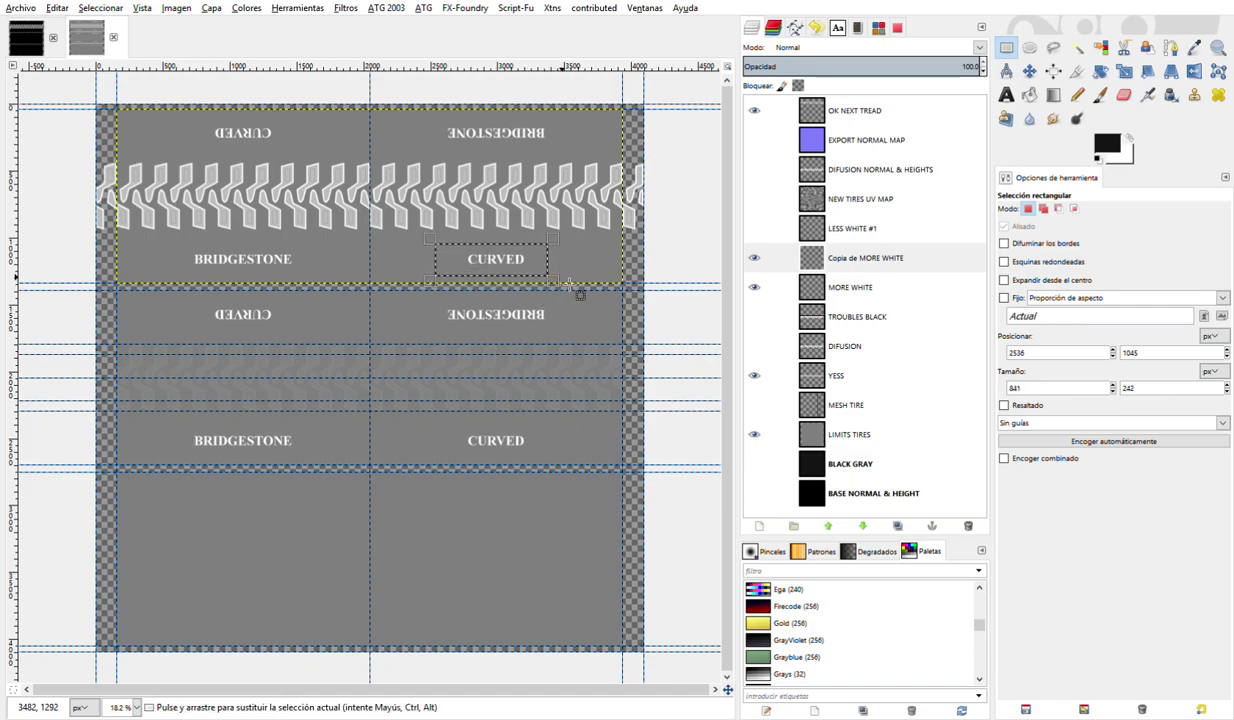
pyautogui.press('Delete')
pyautogui.moveTo(208, 119); pyautogui.dragTo(310, 153)
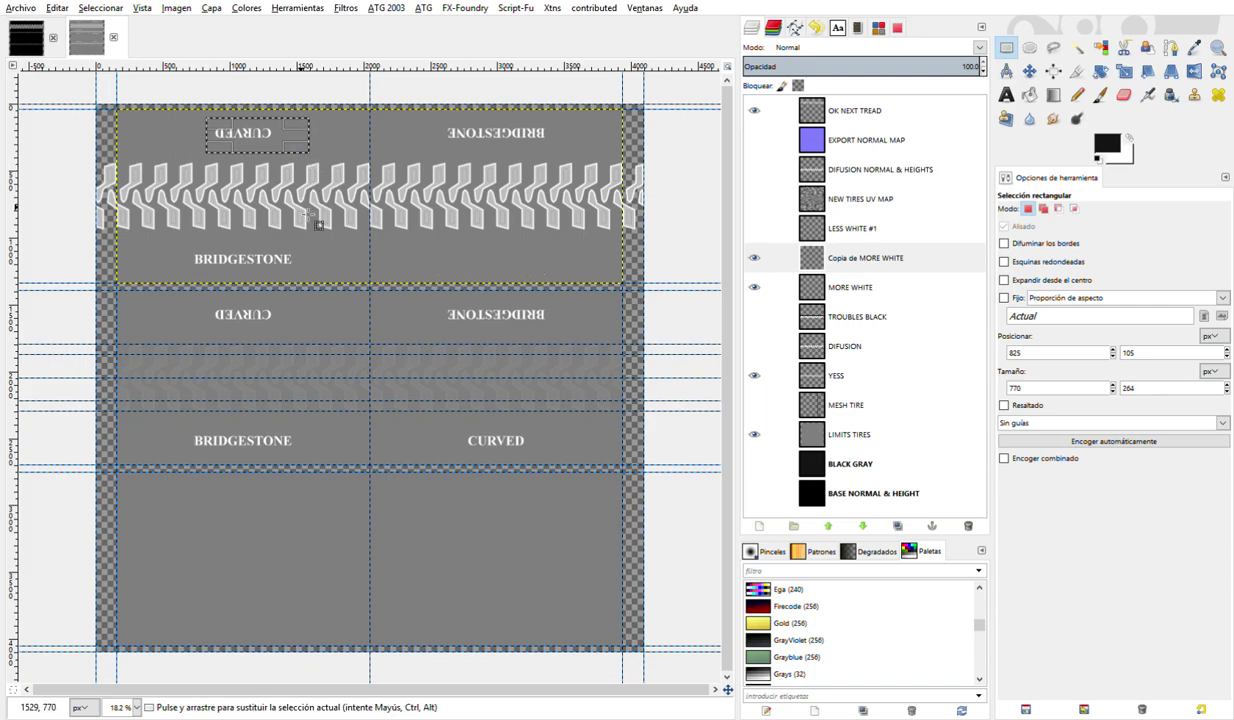
pyautogui.press('Delete')
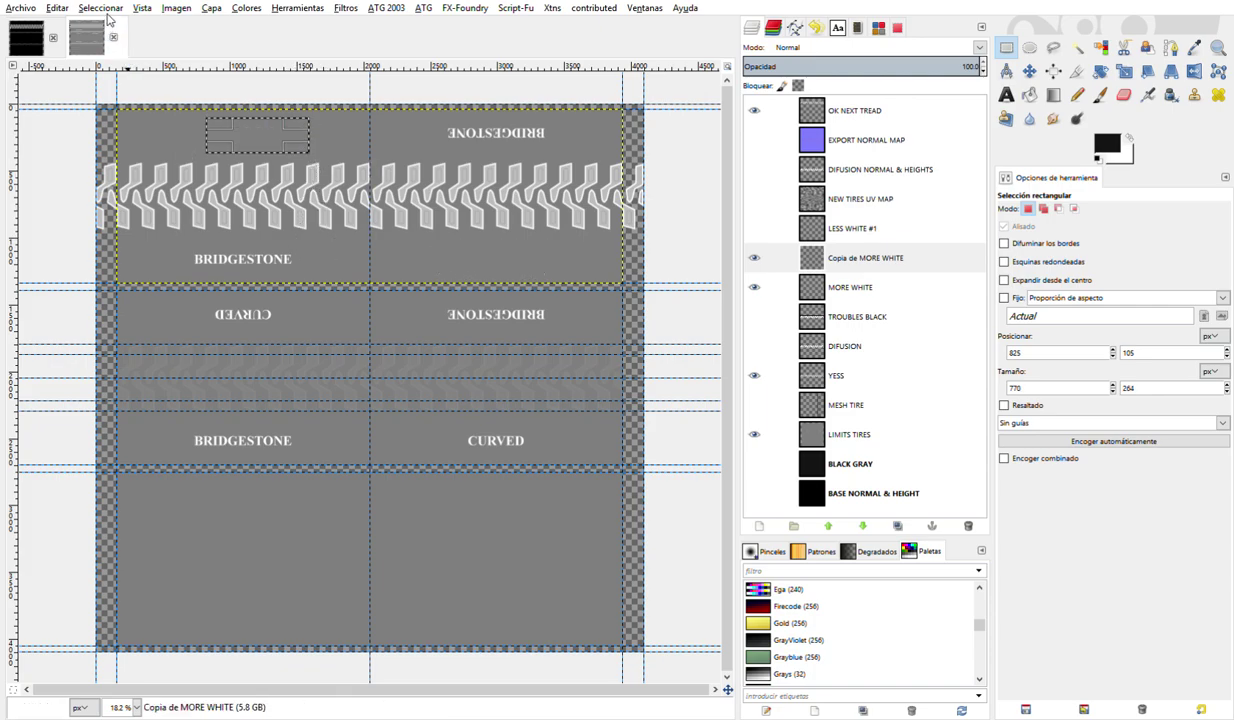
pyautogui.click(100, 8)
pyautogui.click(115, 48)
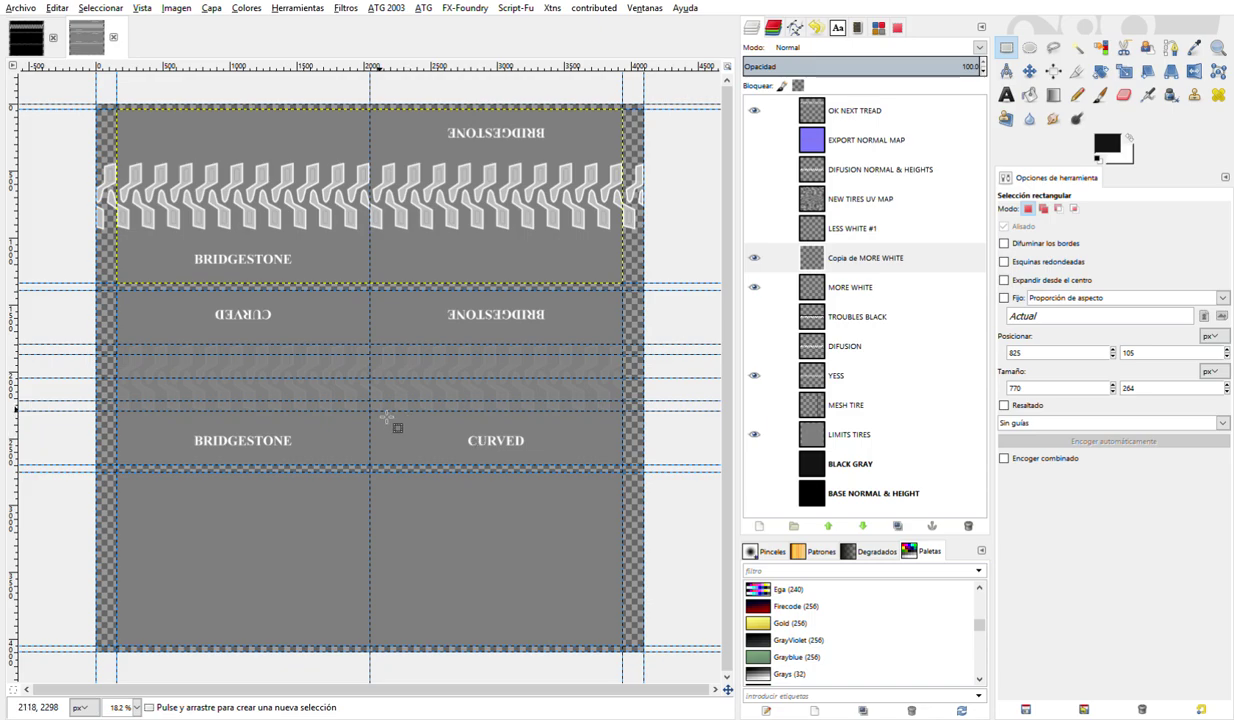
pyautogui.click(770, 260)
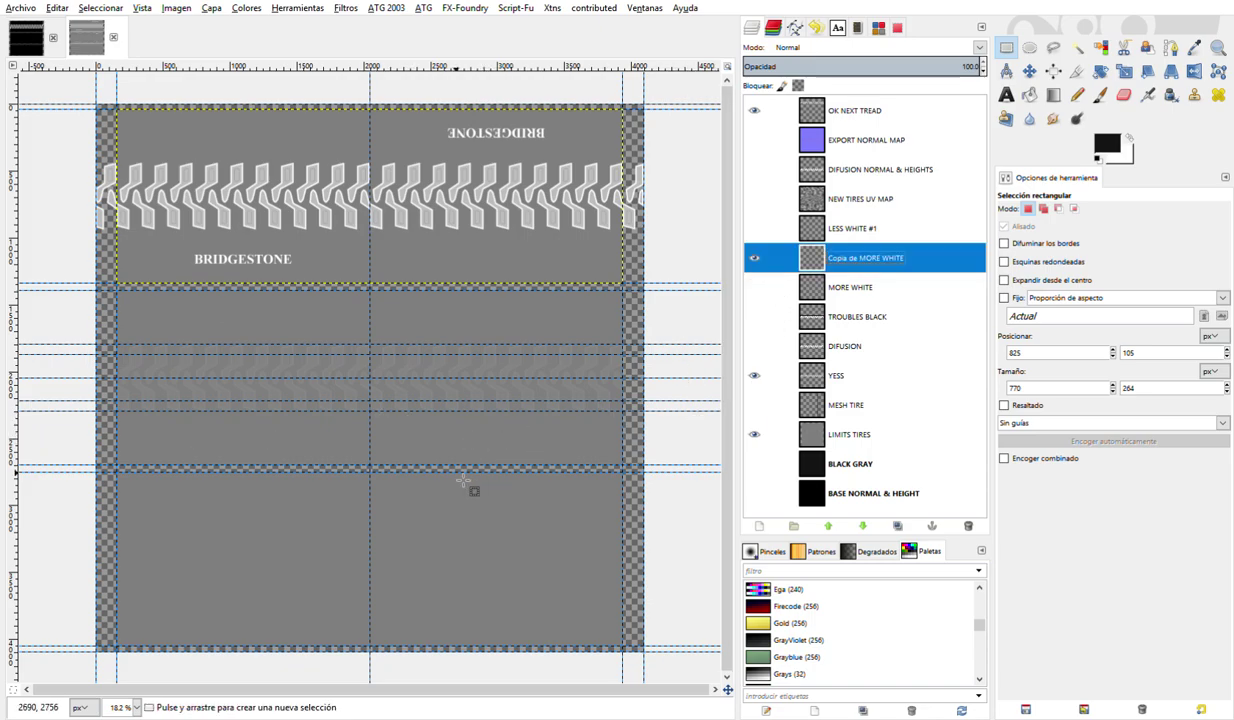
pyautogui.scroll(2, 457, 474)
# - Rename the copied text layer to CENTER TEXT
pyautogui.moveTo(305, 365); pyautogui.dragTo(690, 465)
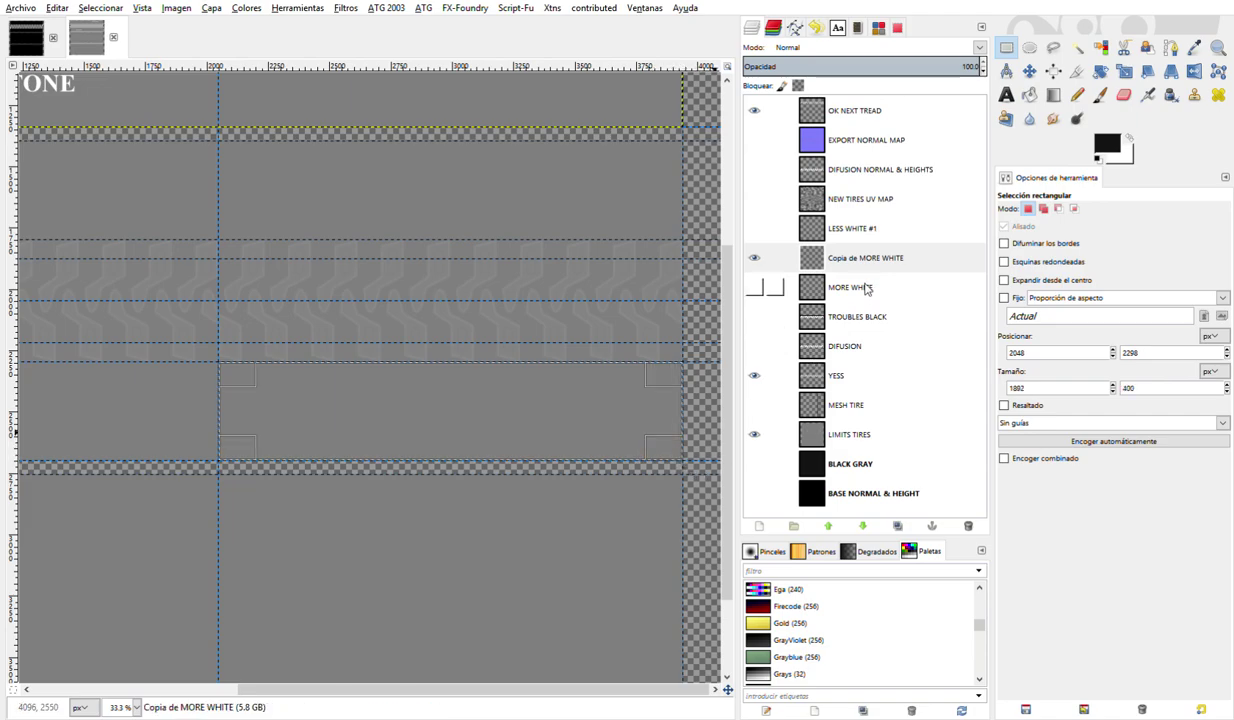
pyautogui.doubleClick(850, 258)
pyautogui.write('CENTER TEXT')
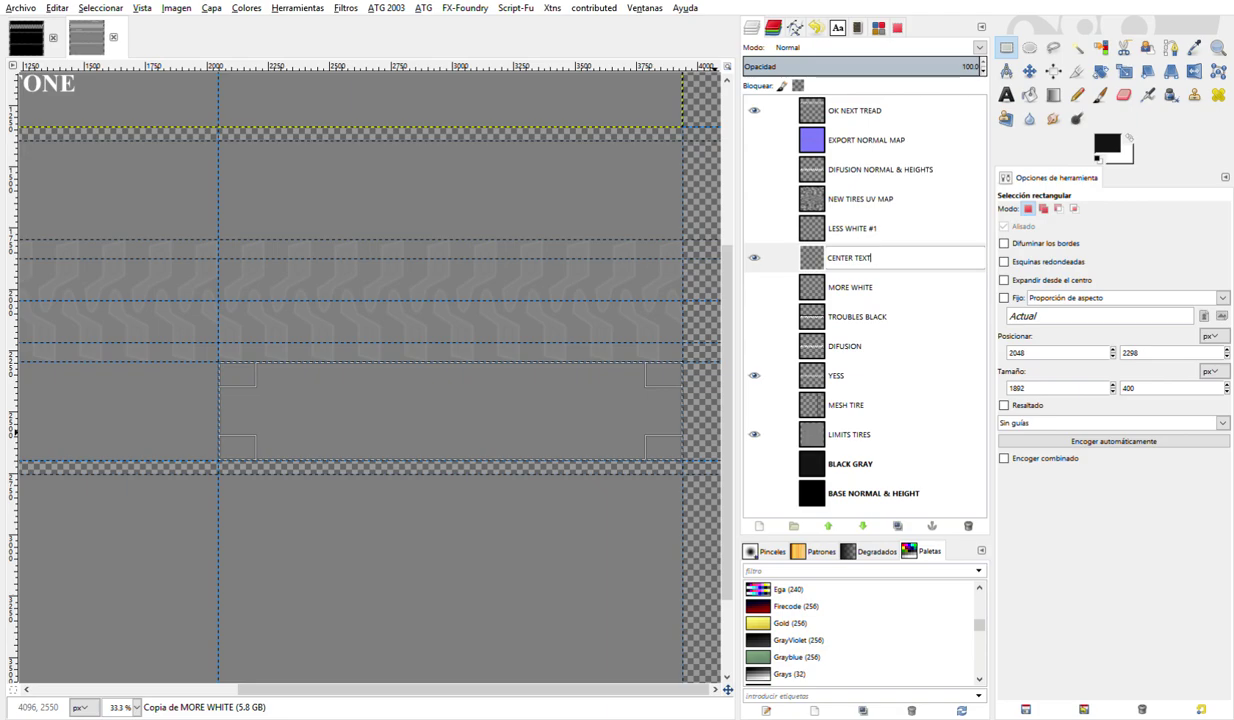
pyautogui.press('Return')
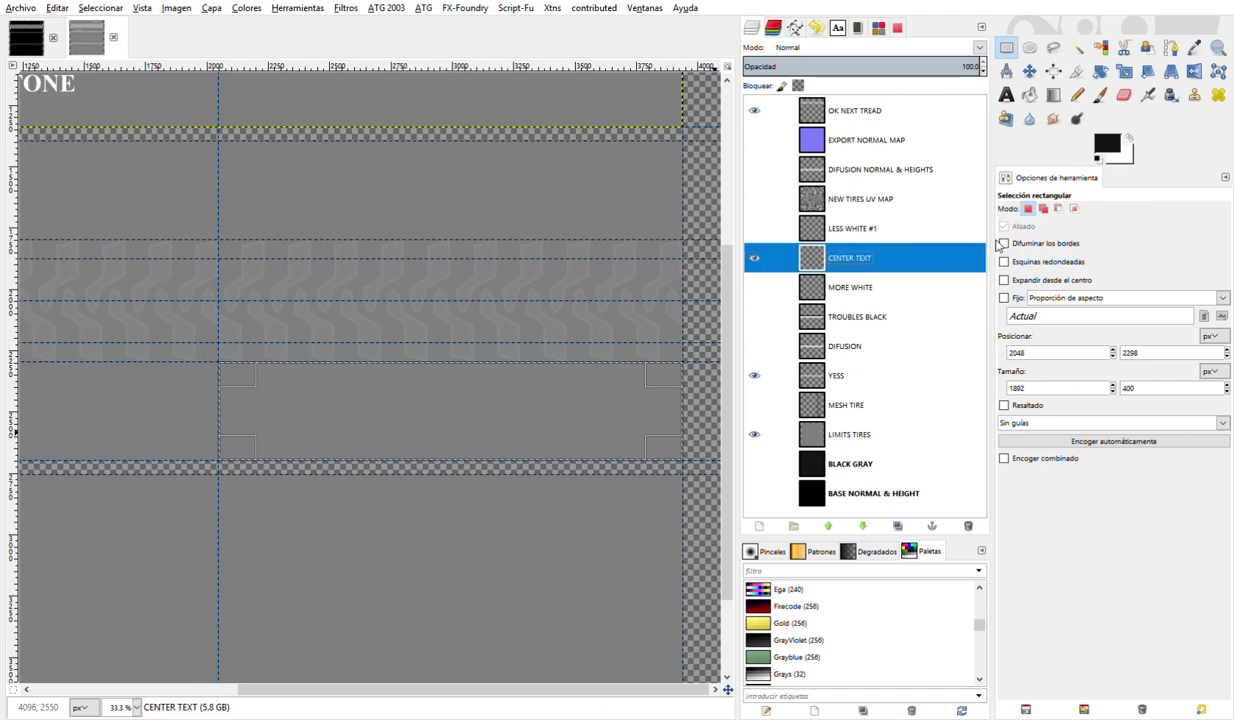
# - Add a NEW TIRES text box below the middle tread, then deselect
pyautogui.click(1006, 95)
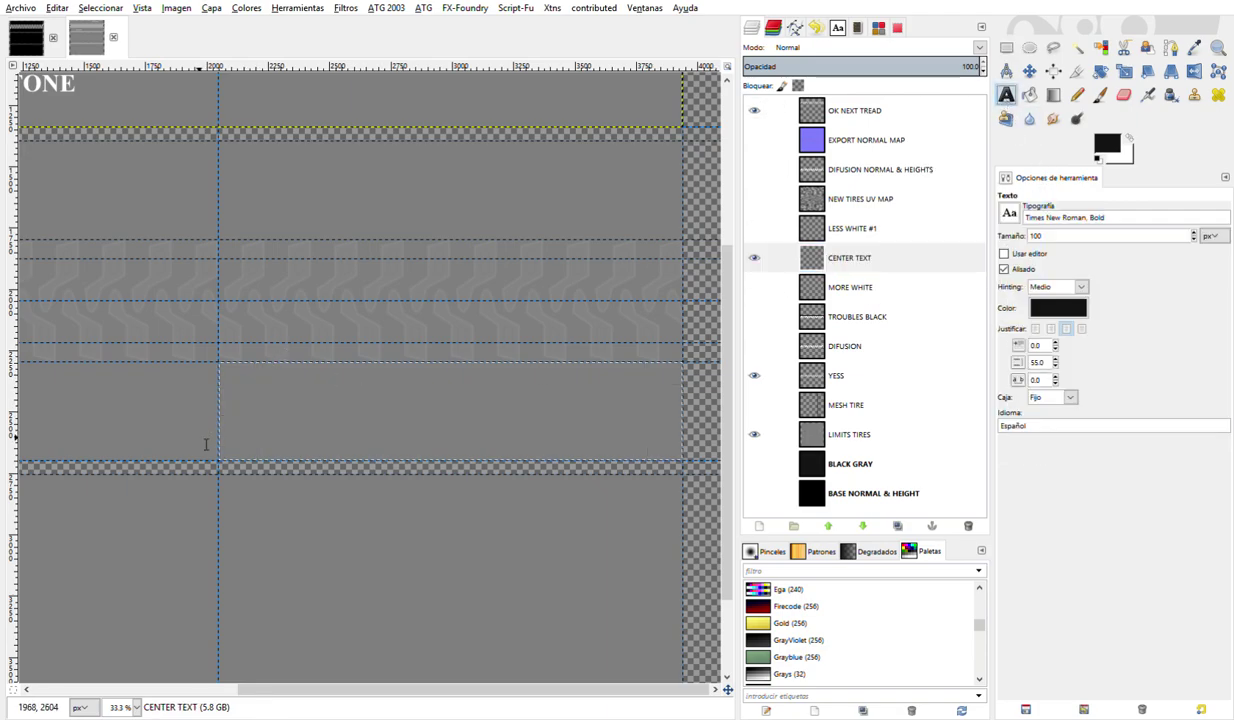
pyautogui.moveTo(222, 372); pyautogui.dragTo(688, 463)
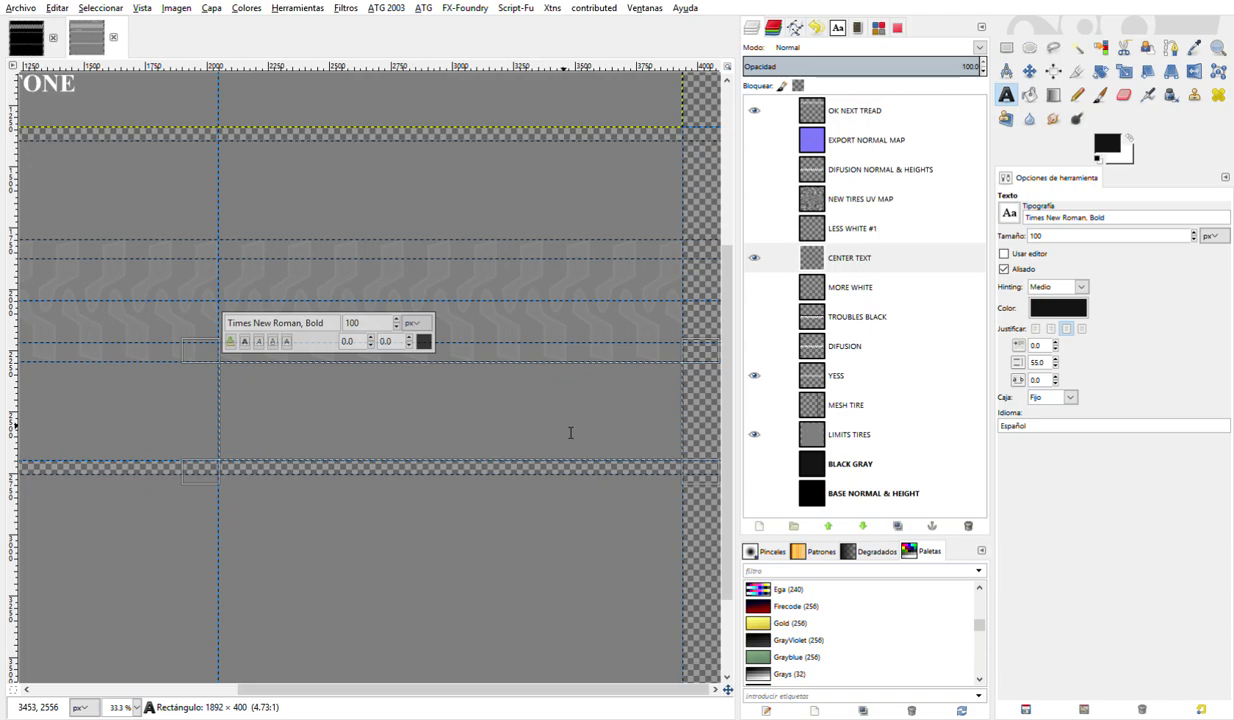
pyautogui.write('NE')
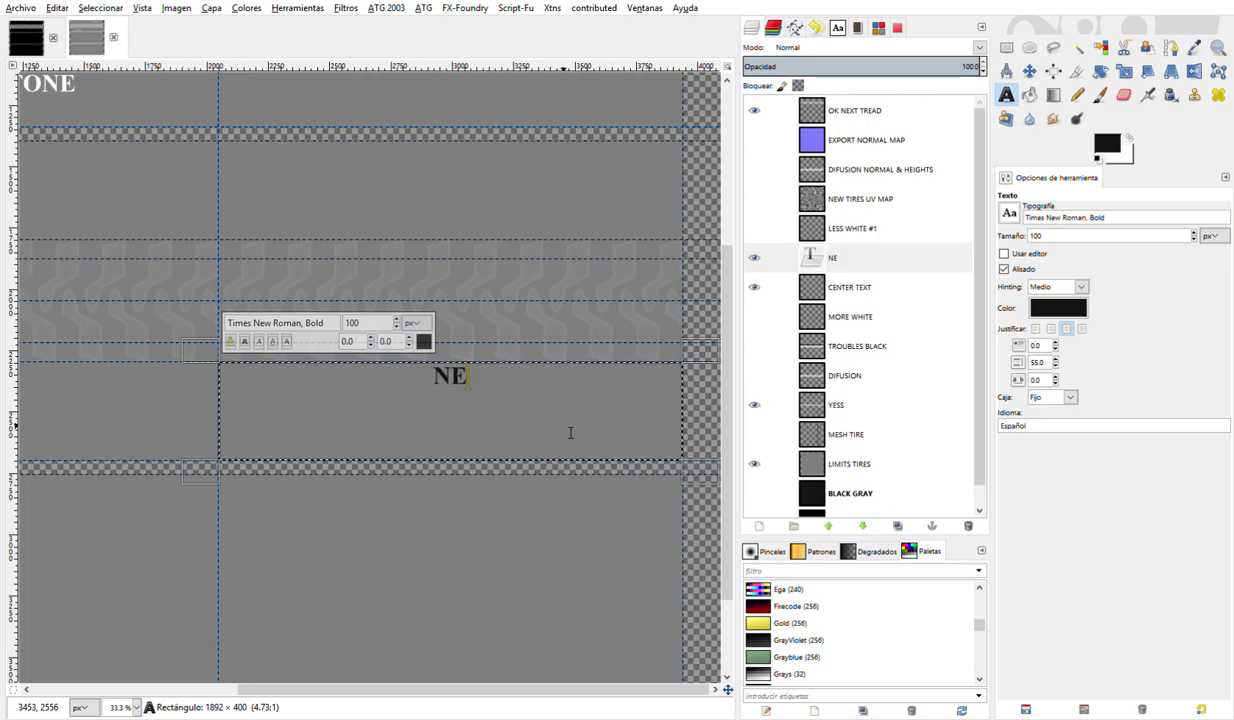
pyautogui.write('W T')
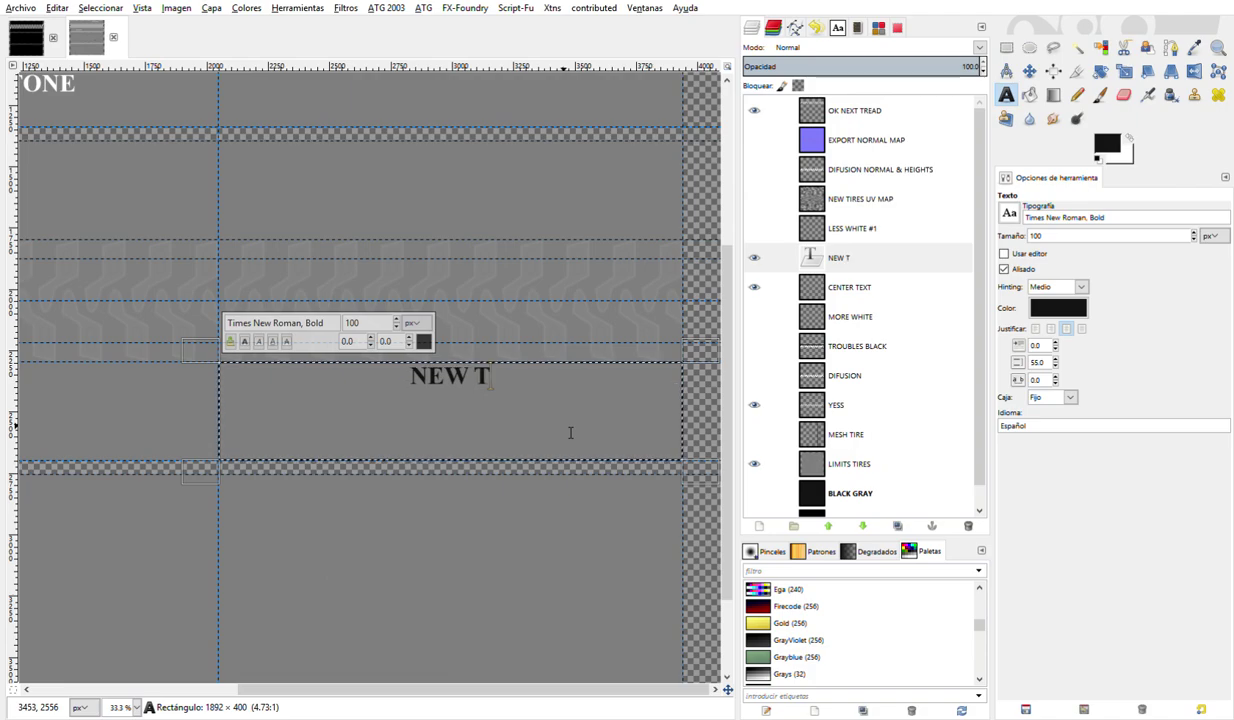
pyautogui.write('IRES')
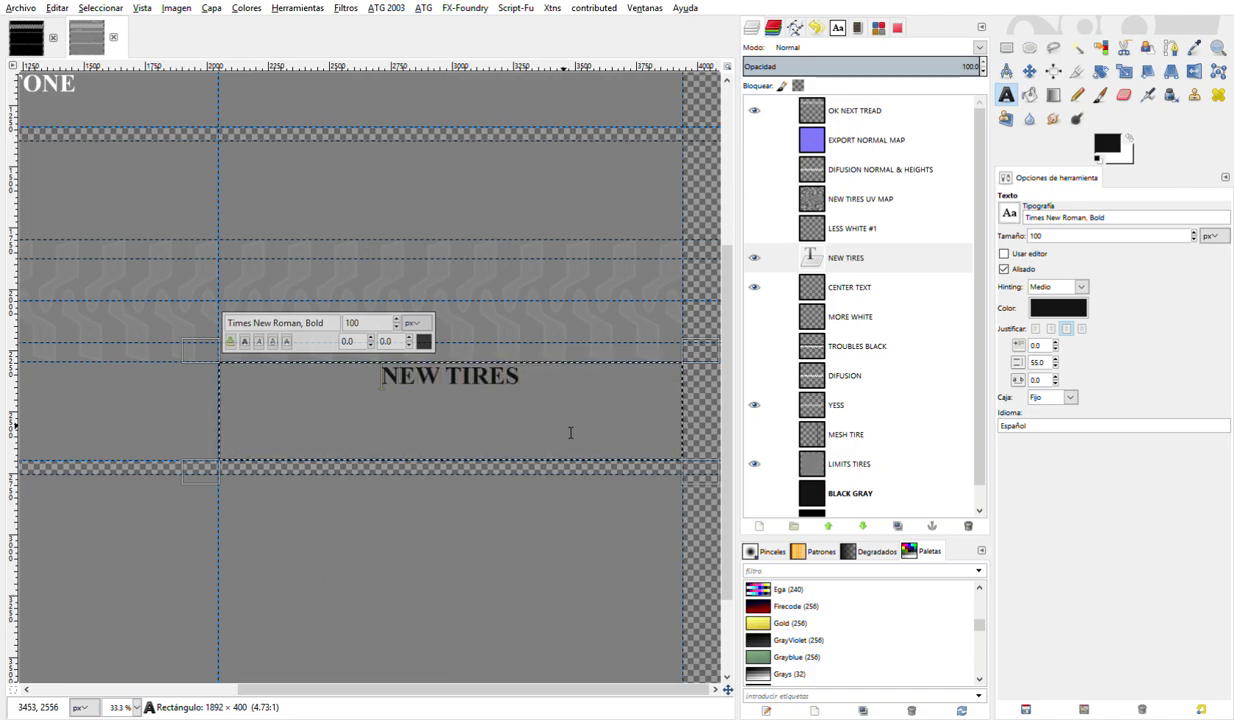
pyautogui.press('Return')
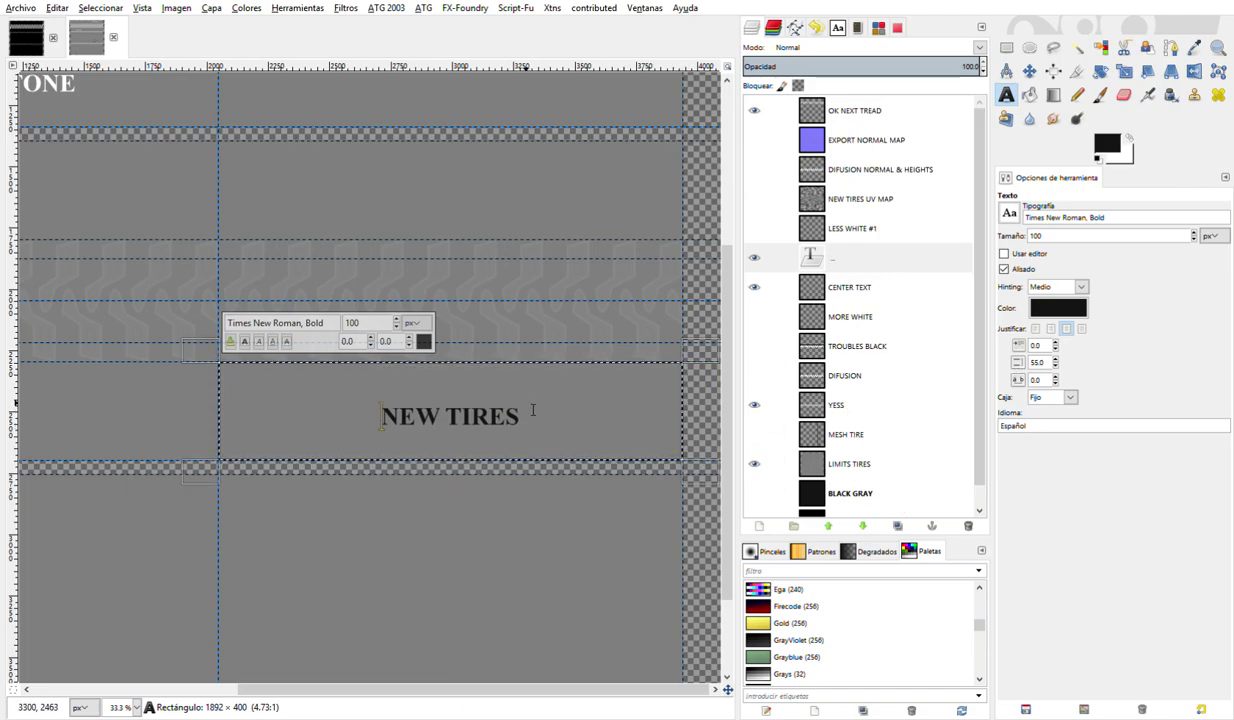
pyautogui.hotkey('ctrl', 'shift', 'a')
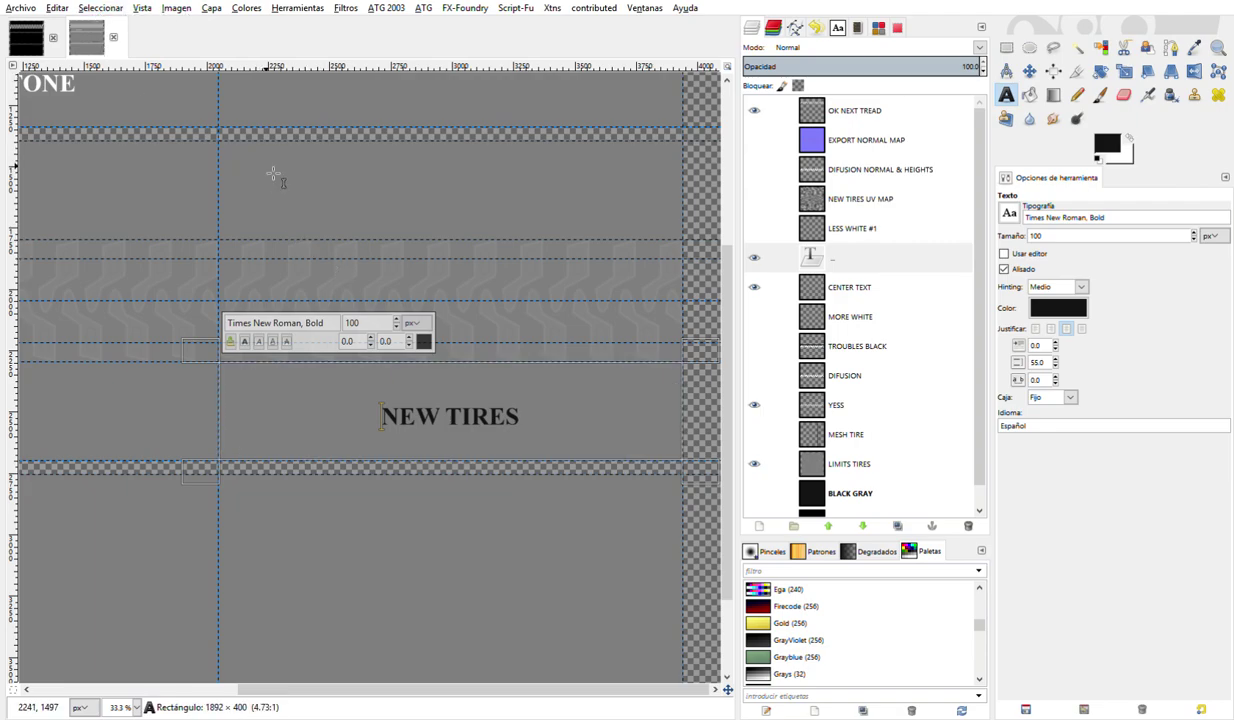
pyautogui.click(210, 12)
pyautogui.press('Escape')
# - Move NEW TIRES up beside BRIDGESTONE under the top tread and invert it to white
pyautogui.press('r')
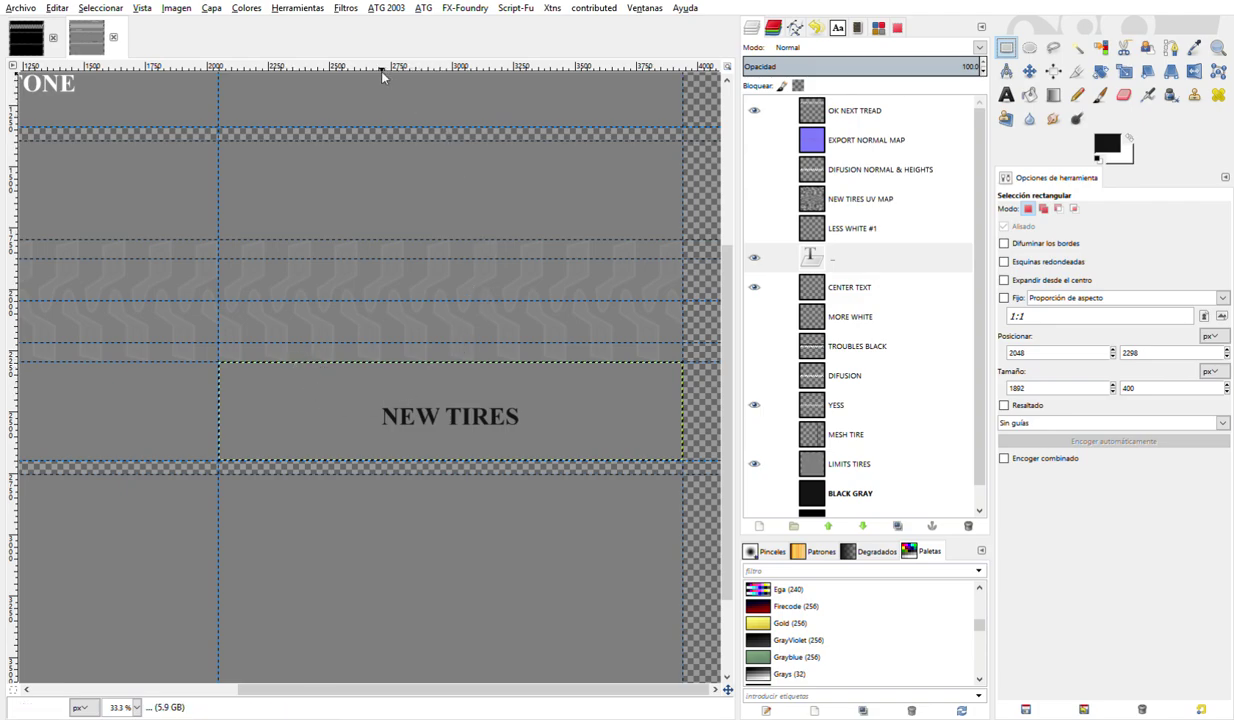
pyautogui.press('m')
pyautogui.press('-')
pyautogui.press('-')
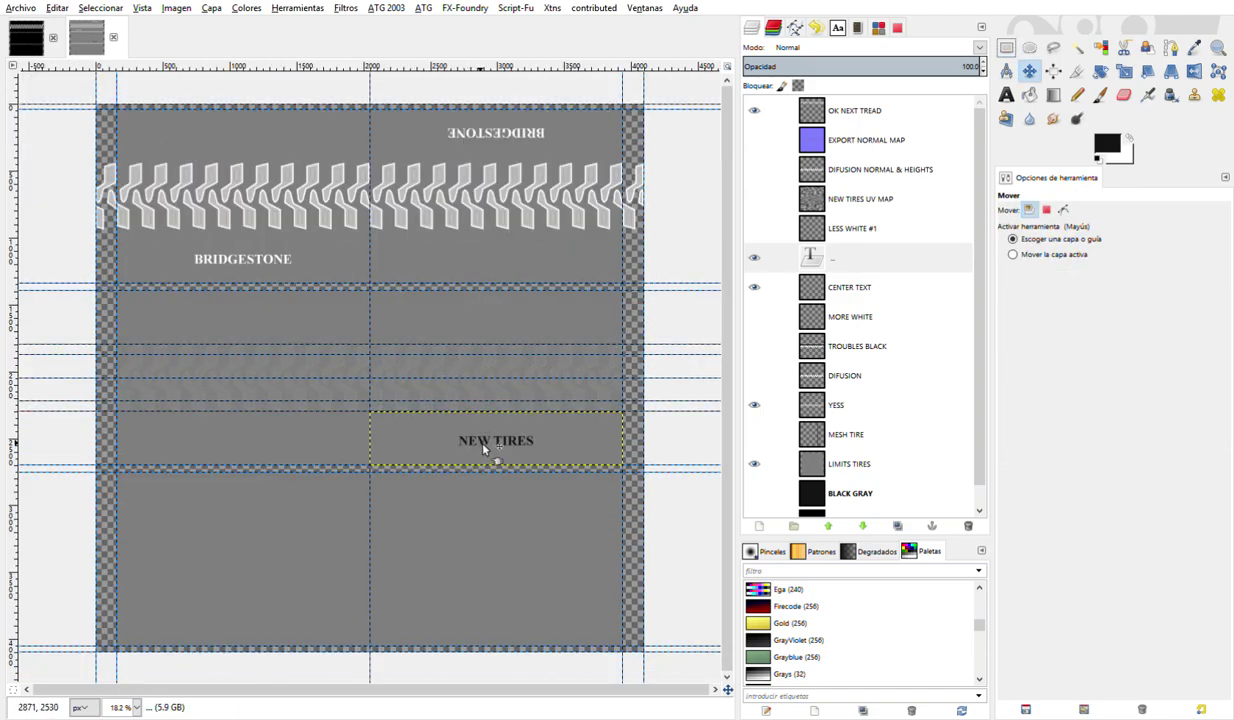
pyautogui.moveTo(482, 448); pyautogui.dragTo(478, 267)
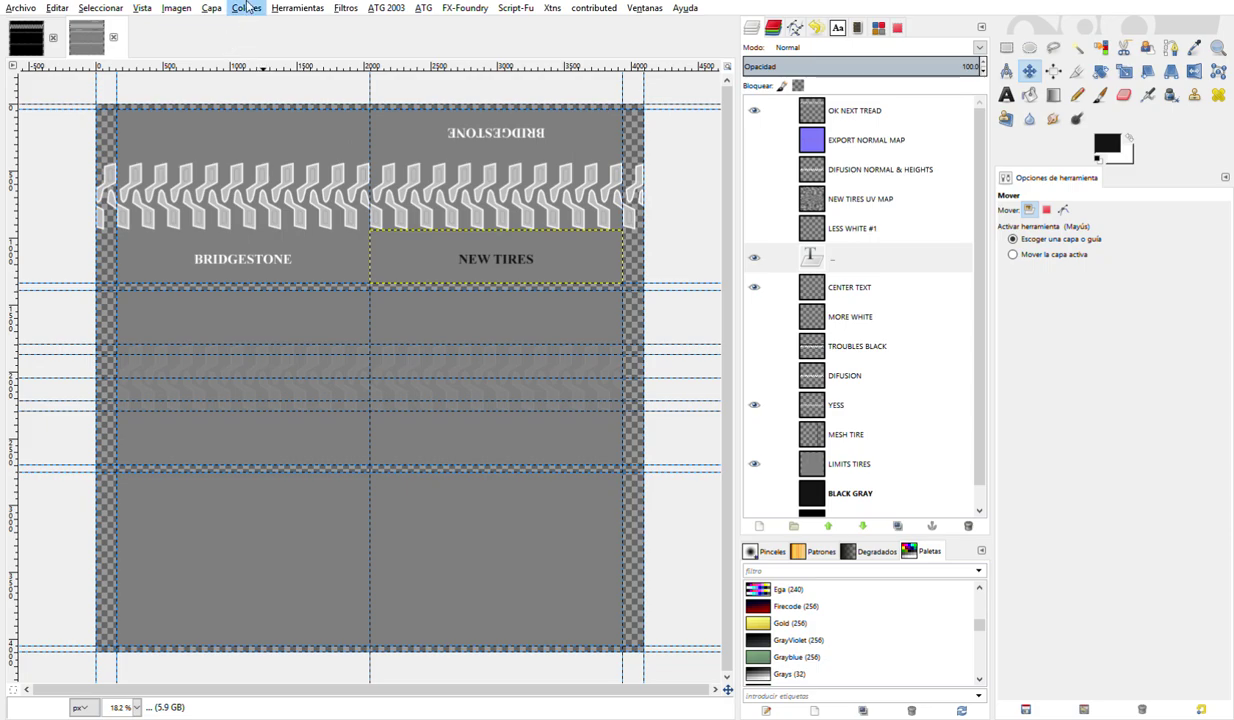
pyautogui.click(267, 197)
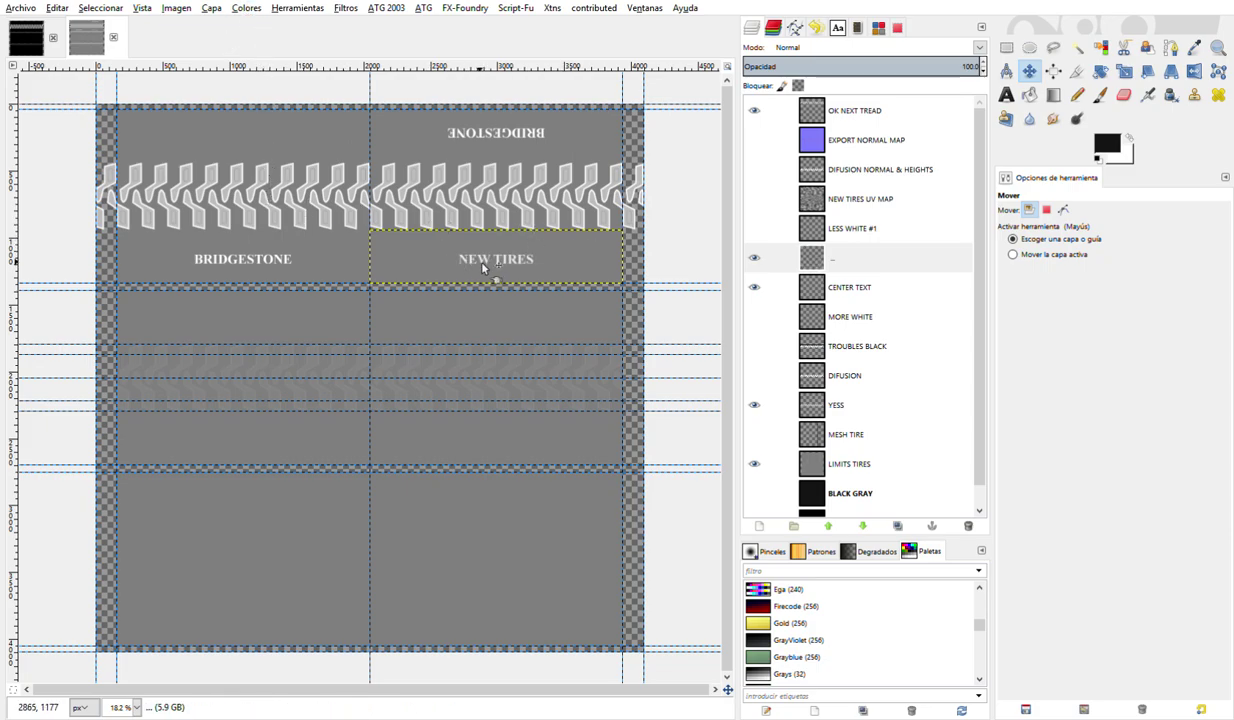
# - Erase the upside-down BRIDGESTONE at the top of the CENTER TEXT layer
pyautogui.click(838, 297)
pyautogui.click(758, 287)
pyautogui.click(758, 287)
pyautogui.click(758, 287)
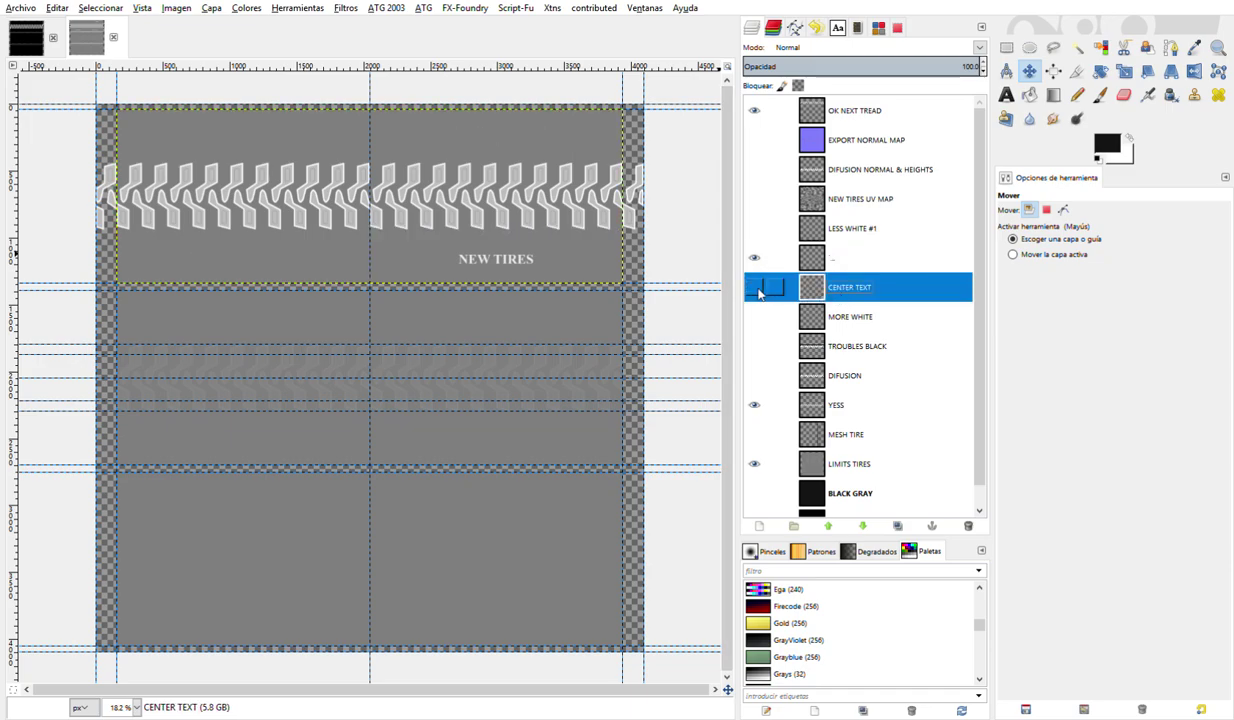
pyautogui.click(756, 287)
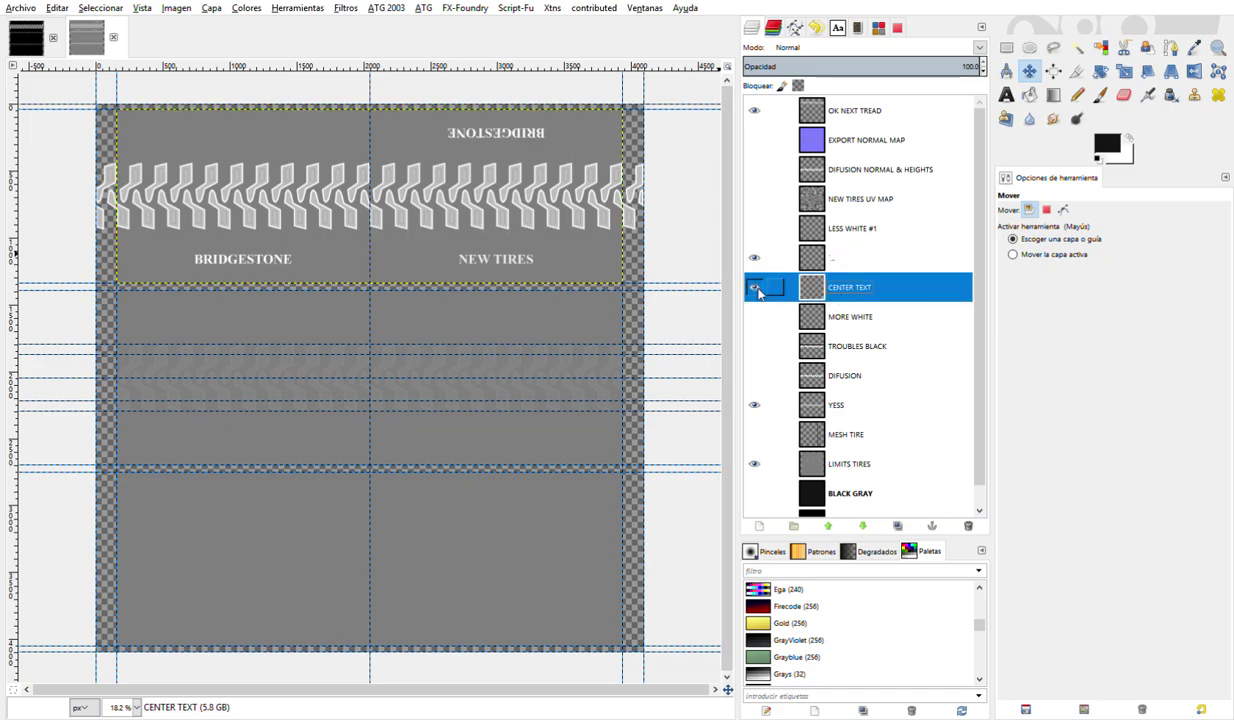
pyautogui.click(1006, 47)
pyautogui.moveTo(427, 121); pyautogui.dragTo(561, 154)
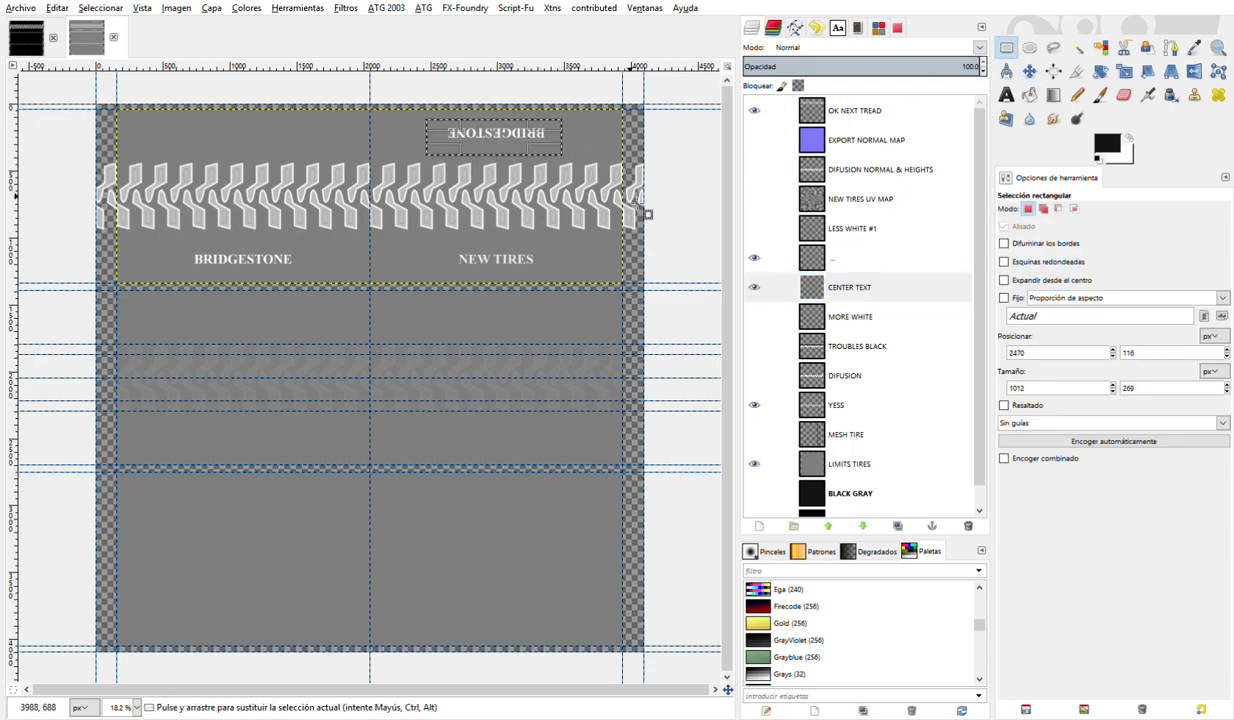
pyautogui.click(57, 8)
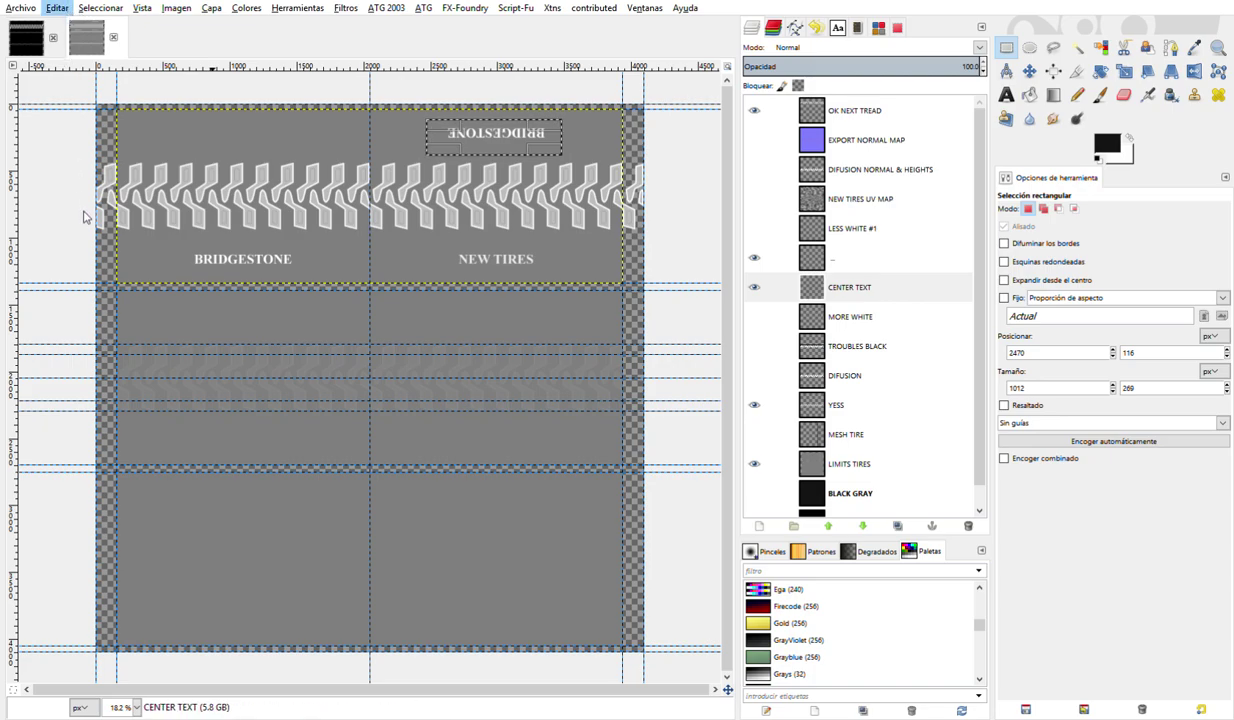
pyautogui.press('Delete')
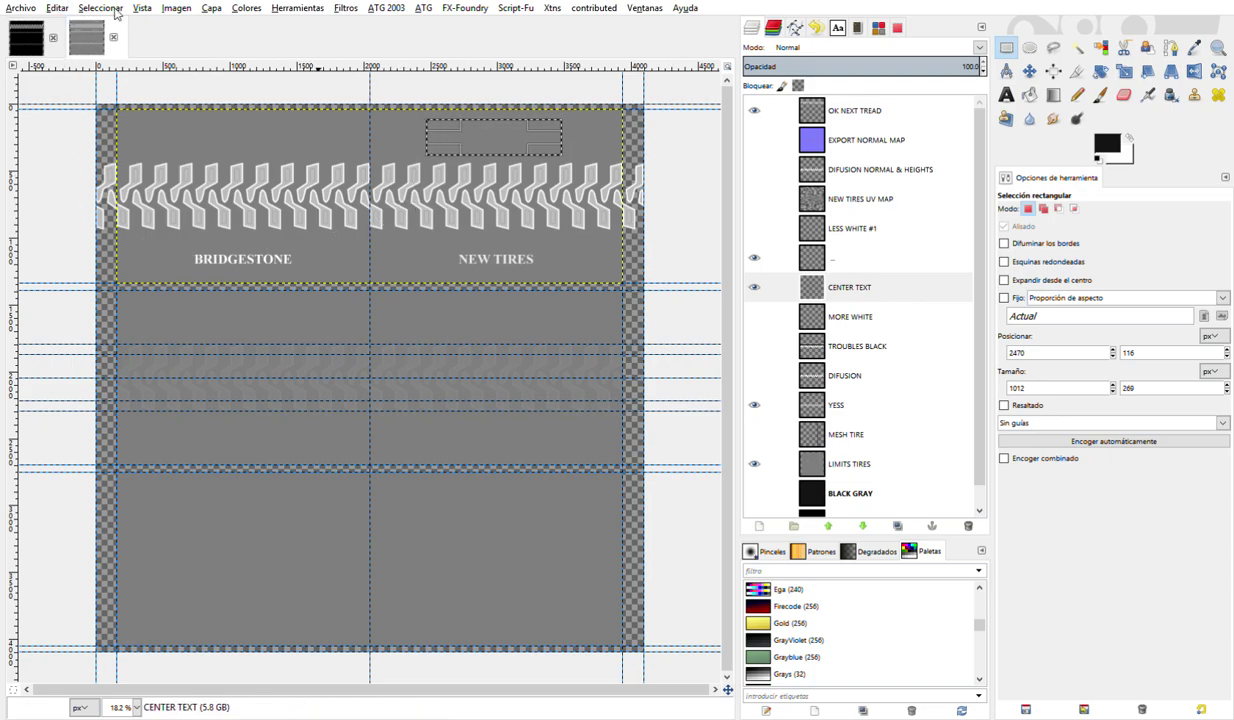
pyautogui.click(100, 8)
# - Merge the NEW TIRES text layer down into CENTER TEXT
pyautogui.click(115, 41)
pyautogui.click(753, 288)
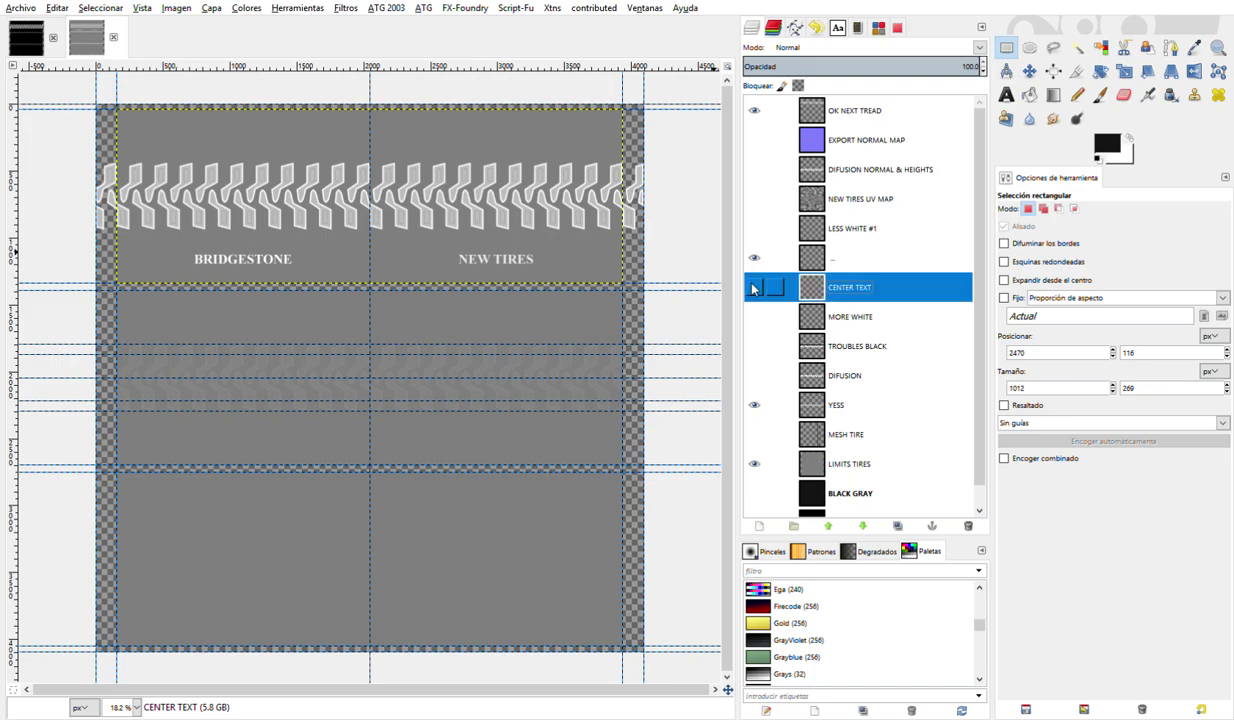
pyautogui.click(754, 257)
pyautogui.click(754, 288)
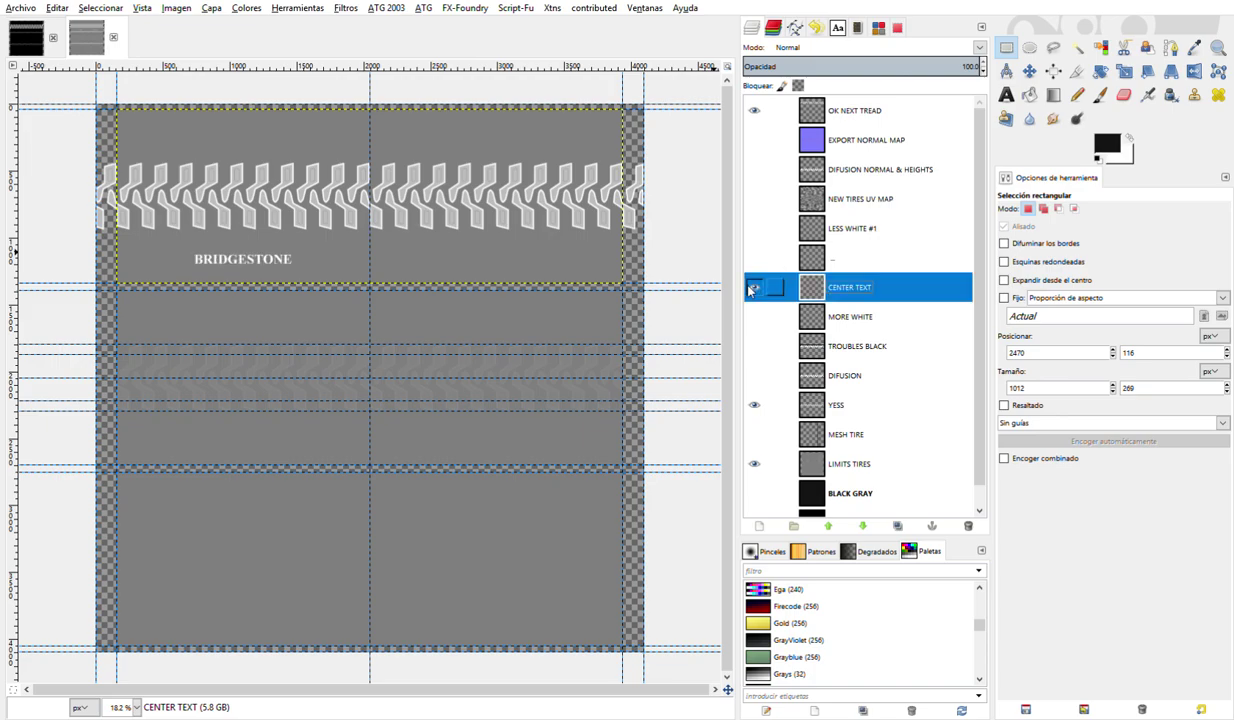
pyautogui.click(754, 288)
pyautogui.click(754, 288)
pyautogui.click(754, 258)
pyautogui.click(820, 260)
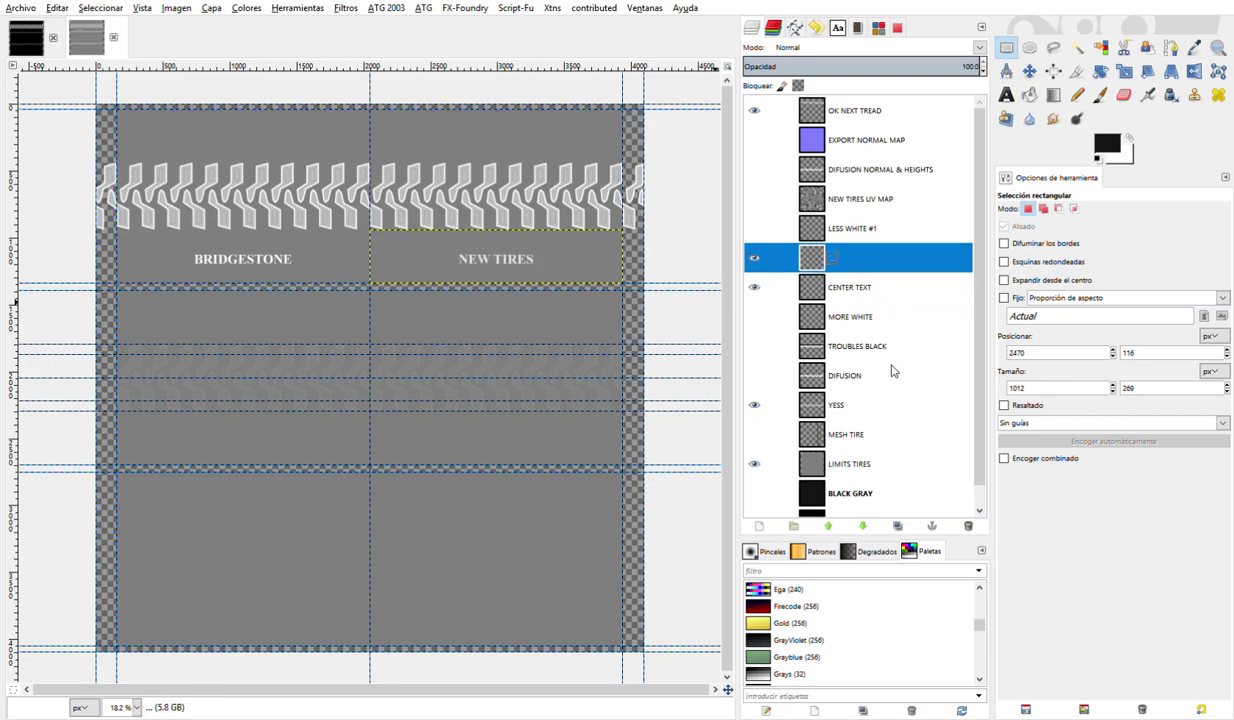
pyautogui.hotkey('ctrl', 'h')
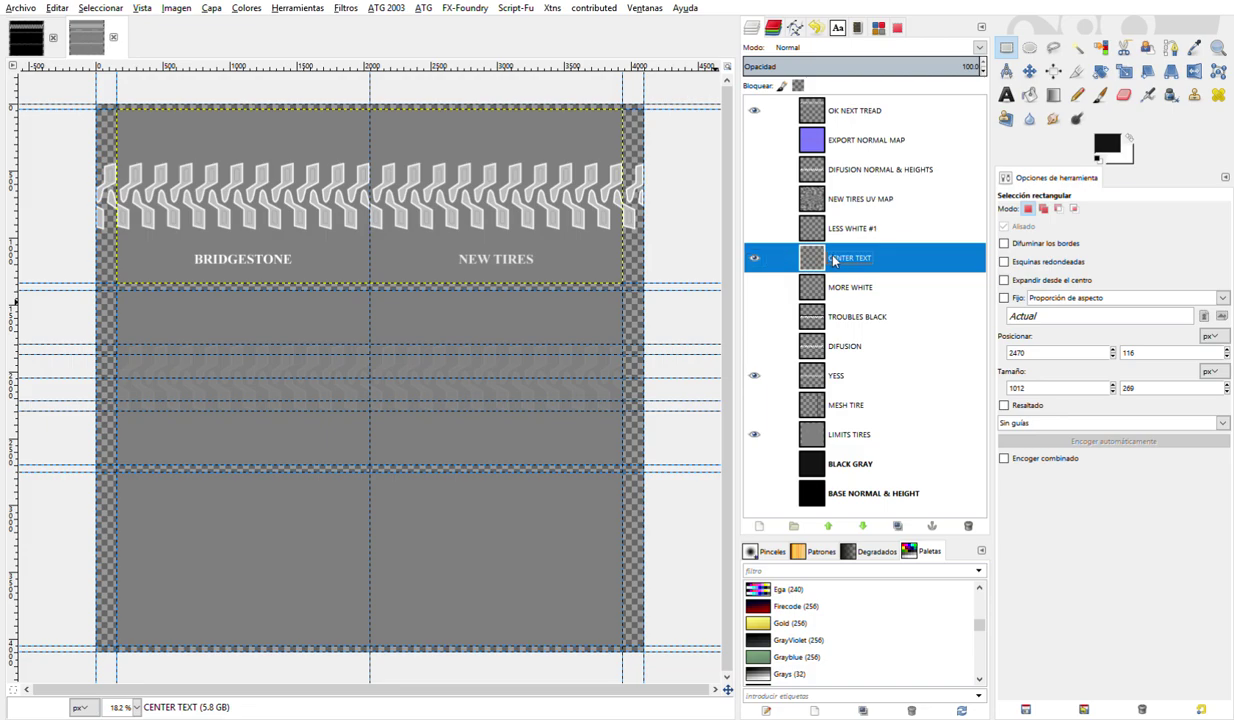
# - Duplicate the combined text, flip the copy vertically, and merge it into CENTER TEXT
pyautogui.hotkey('shift', 'ctrl', 'd')
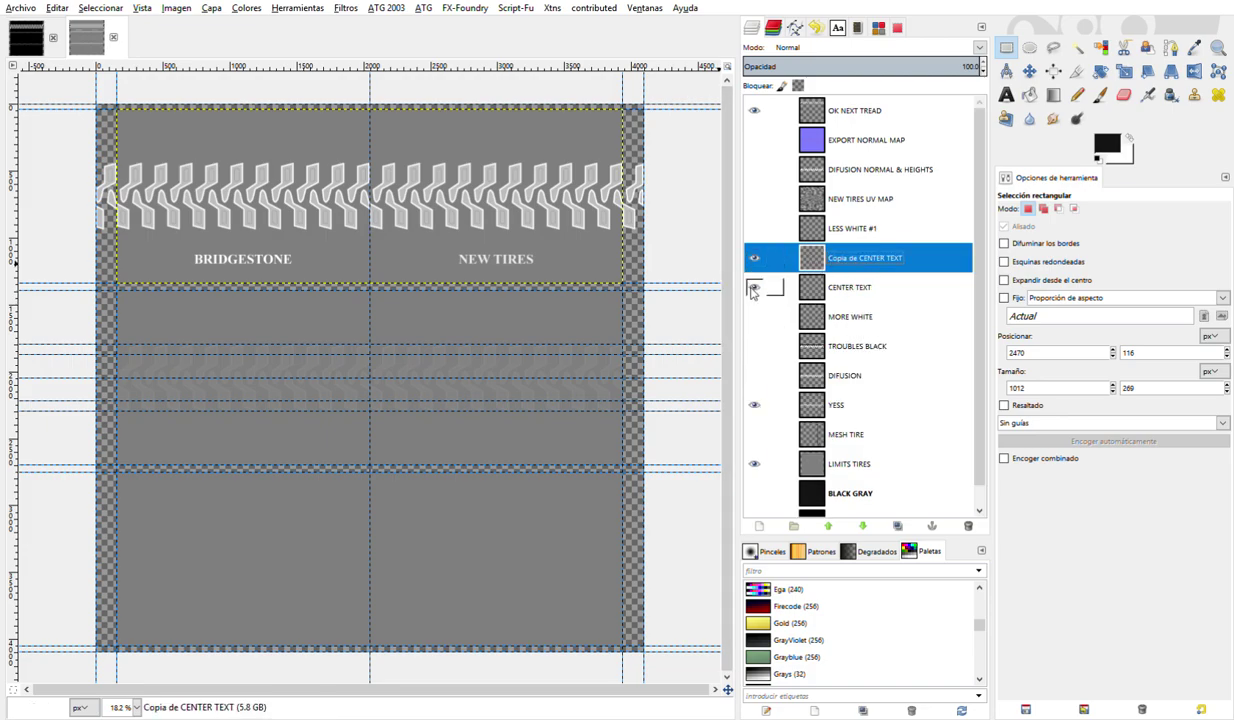
pyautogui.click(754, 258)
pyautogui.click(754, 288)
pyautogui.click(754, 258)
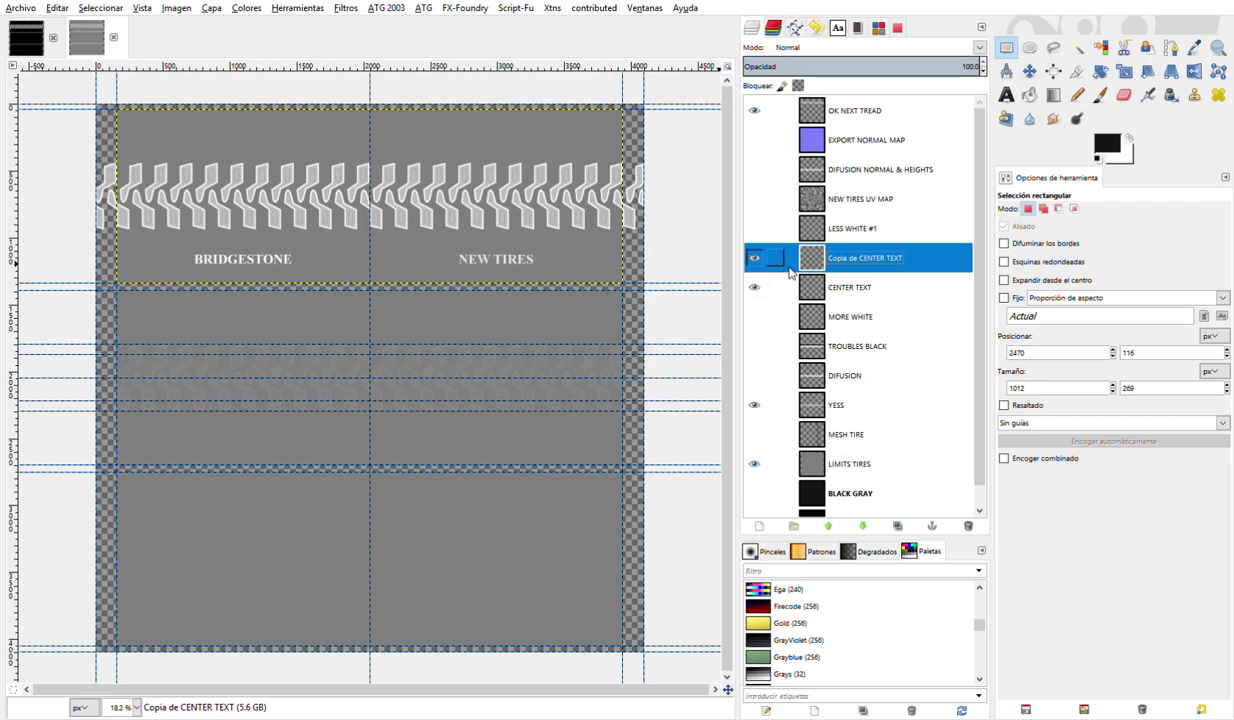
pyautogui.click(211, 10)
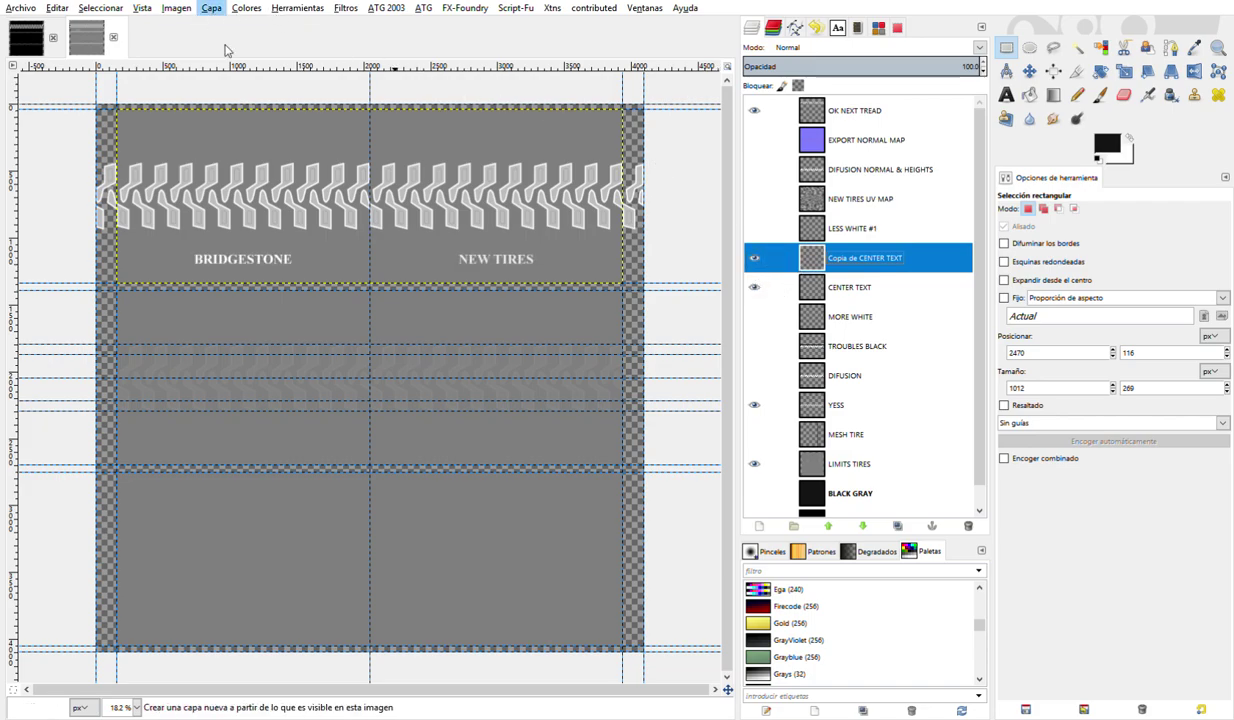
pyautogui.click(498, 263)
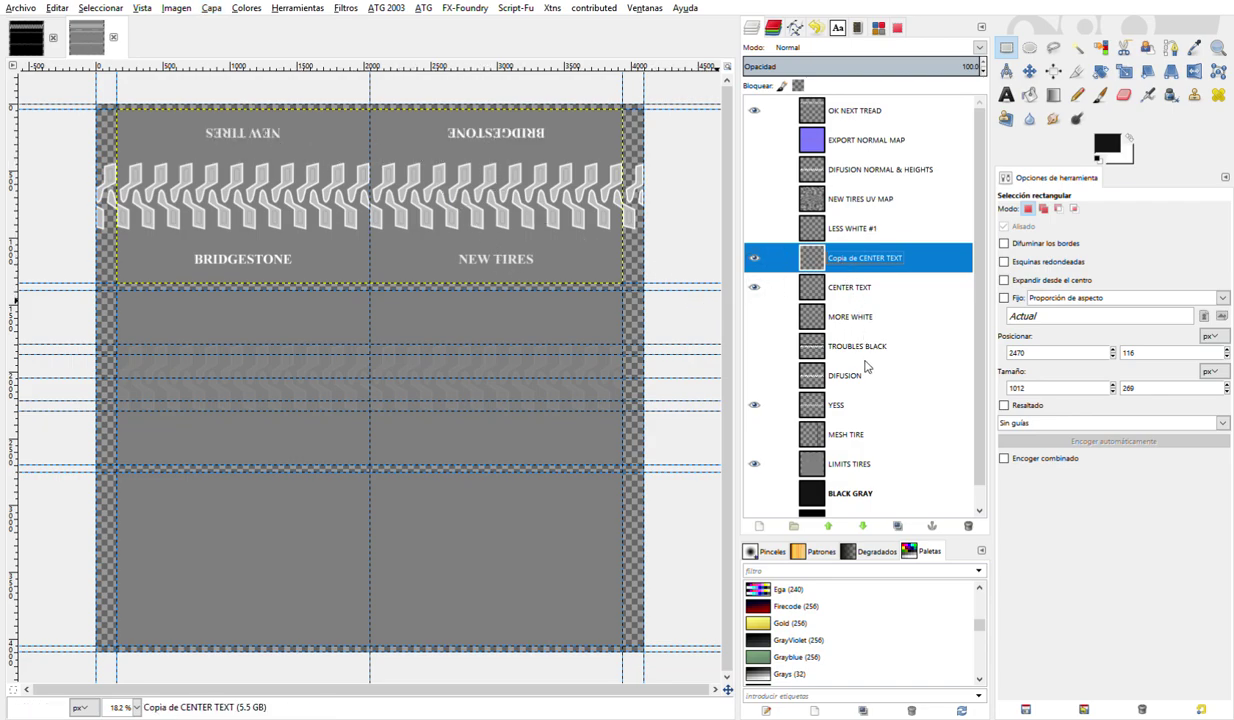
pyautogui.hotkey('ctrl', 'm')
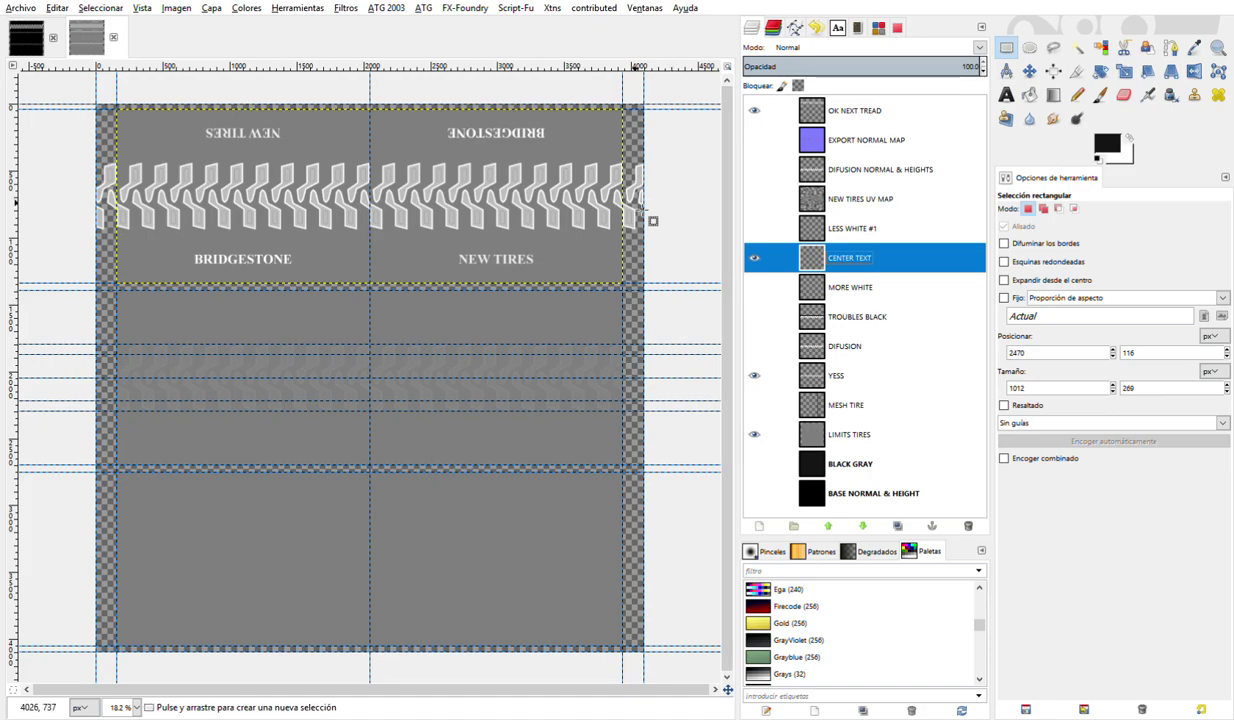
# - Rename CENTER TEXT to NEW SIDEWALL, then try other names, ending with the default Capa
pyautogui.doubleClick(849, 259)
pyautogui.write('NEW SIDEWALL')
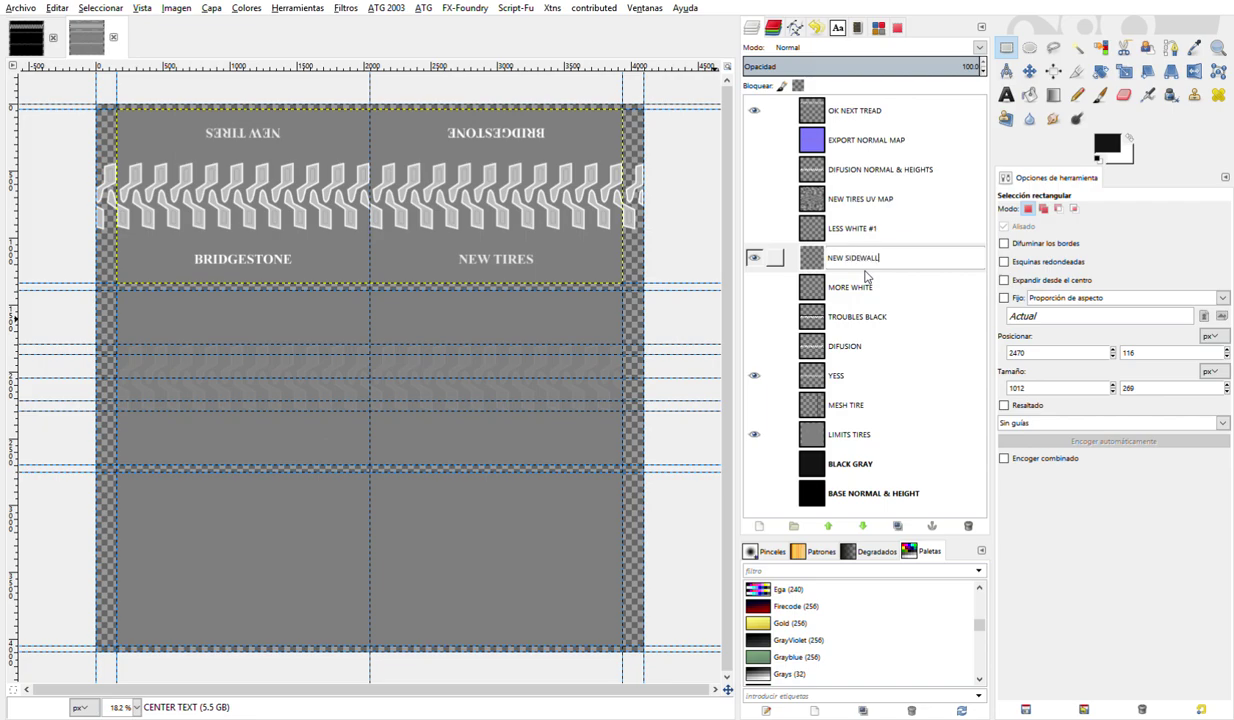
pyautogui.press('Return')
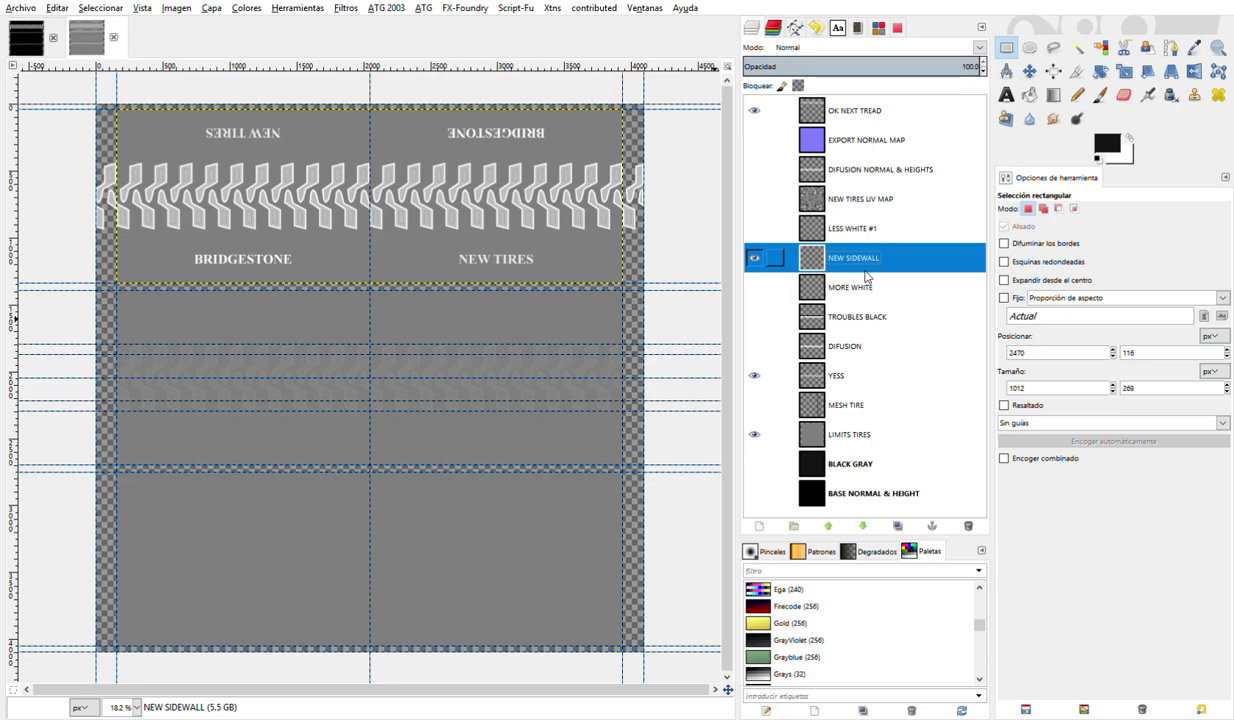
pyautogui.doubleClick(865, 270)
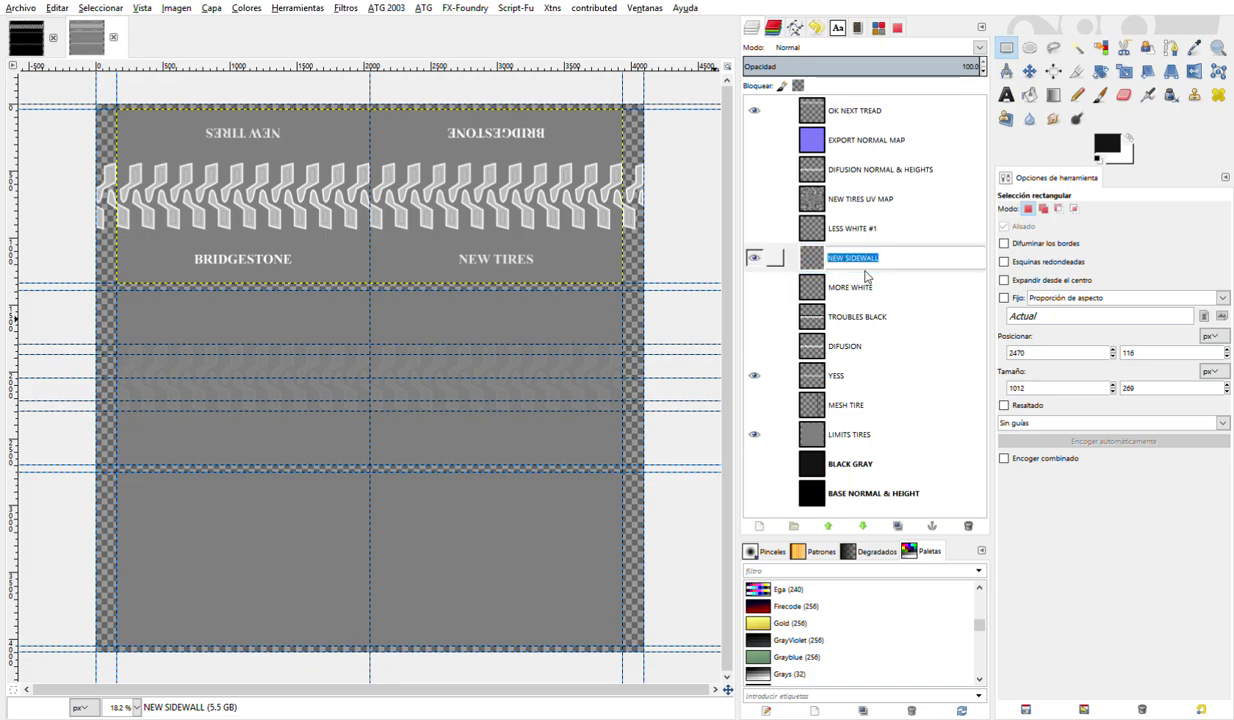
pyautogui.write('ETC ')
pyautogui.write('ETC ETC')
pyautogui.press('BackSpace')
pyautogui.press('BackSpace')
pyautogui.press('BackSpace')
pyautogui.press('BackSpace')
pyautogui.press('BackSpace')
pyautogui.press('BackSpace')
pyautogui.press('BackSpace')
pyautogui.press('BackSpace')
pyautogui.press('BackSpace')
pyautogui.press('BackSpace')
pyautogui.press('BackSpace')
pyautogui.write('JAJAJAJA')
pyautogui.hotkey('ctrl', 'a')
pyautogui.press('BackSpace')
pyautogui.press('Return')
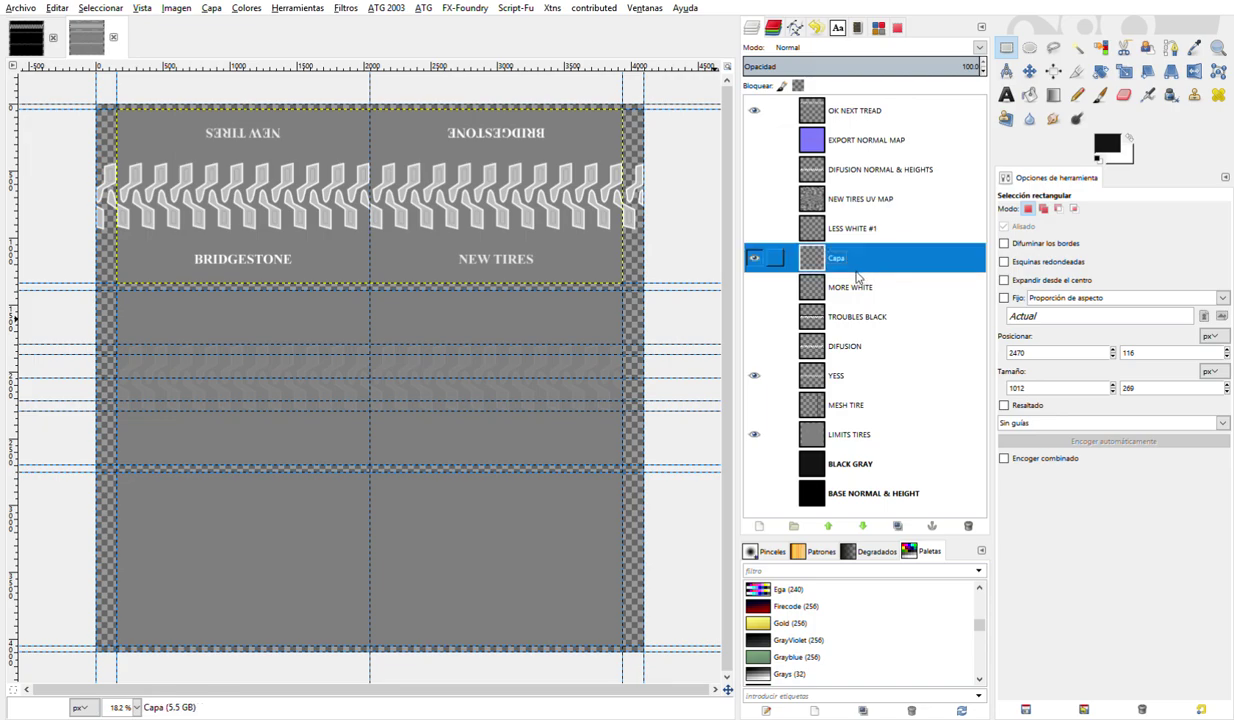
# - Name the merged text layer BYE BYE
pyautogui.doubleClick(851, 259)
pyautogui.write('BY')
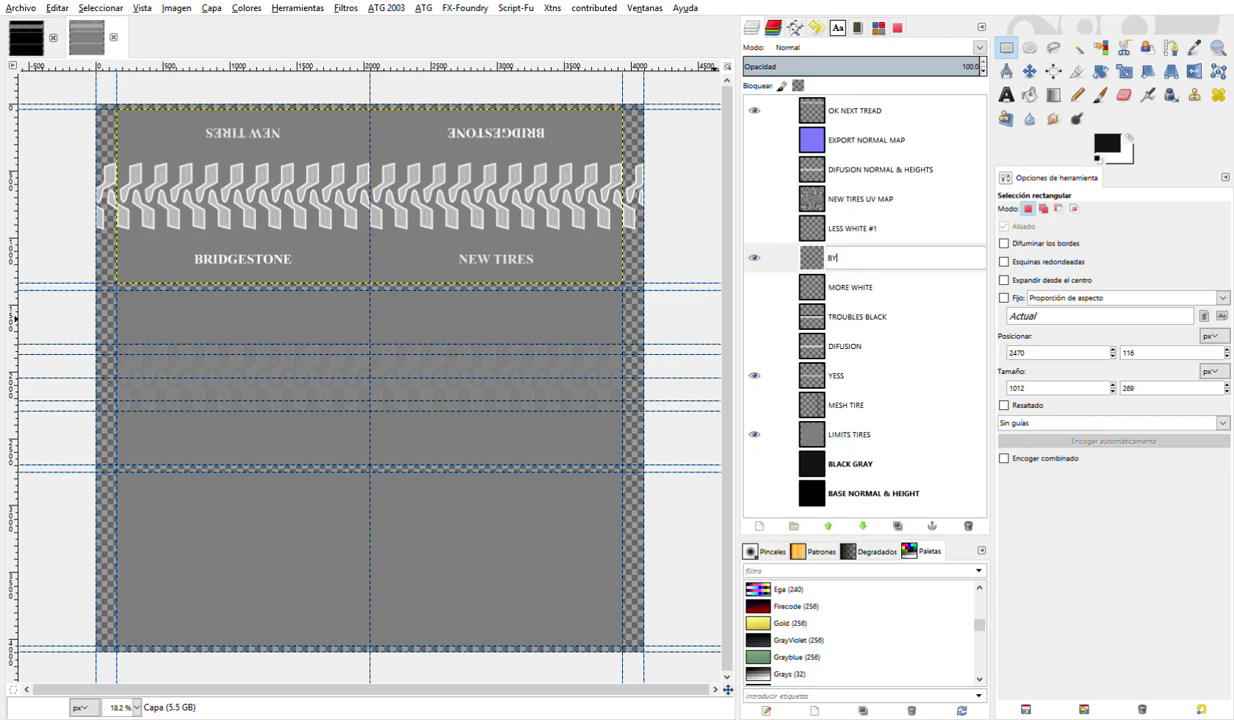
pyautogui.write('E BYE')
pyautogui.press('Return')
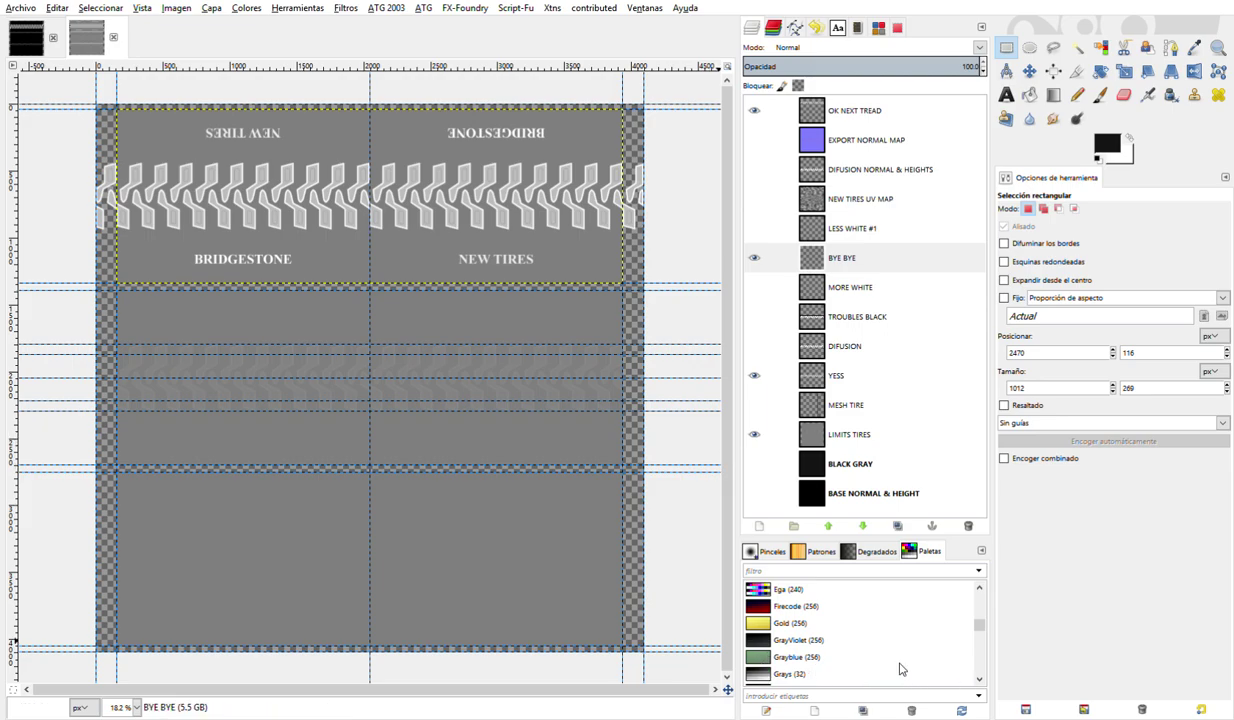
pyautogui.moveTo(712, 364)
pyautogui.click(845, 258)
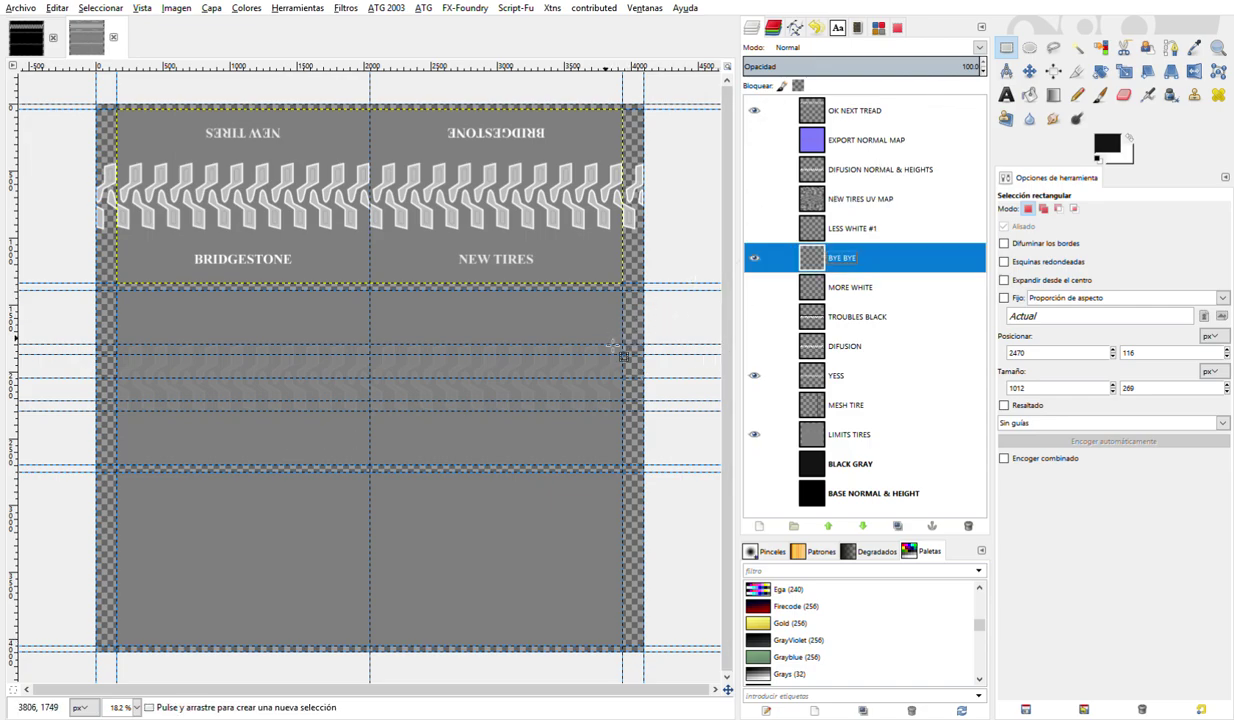